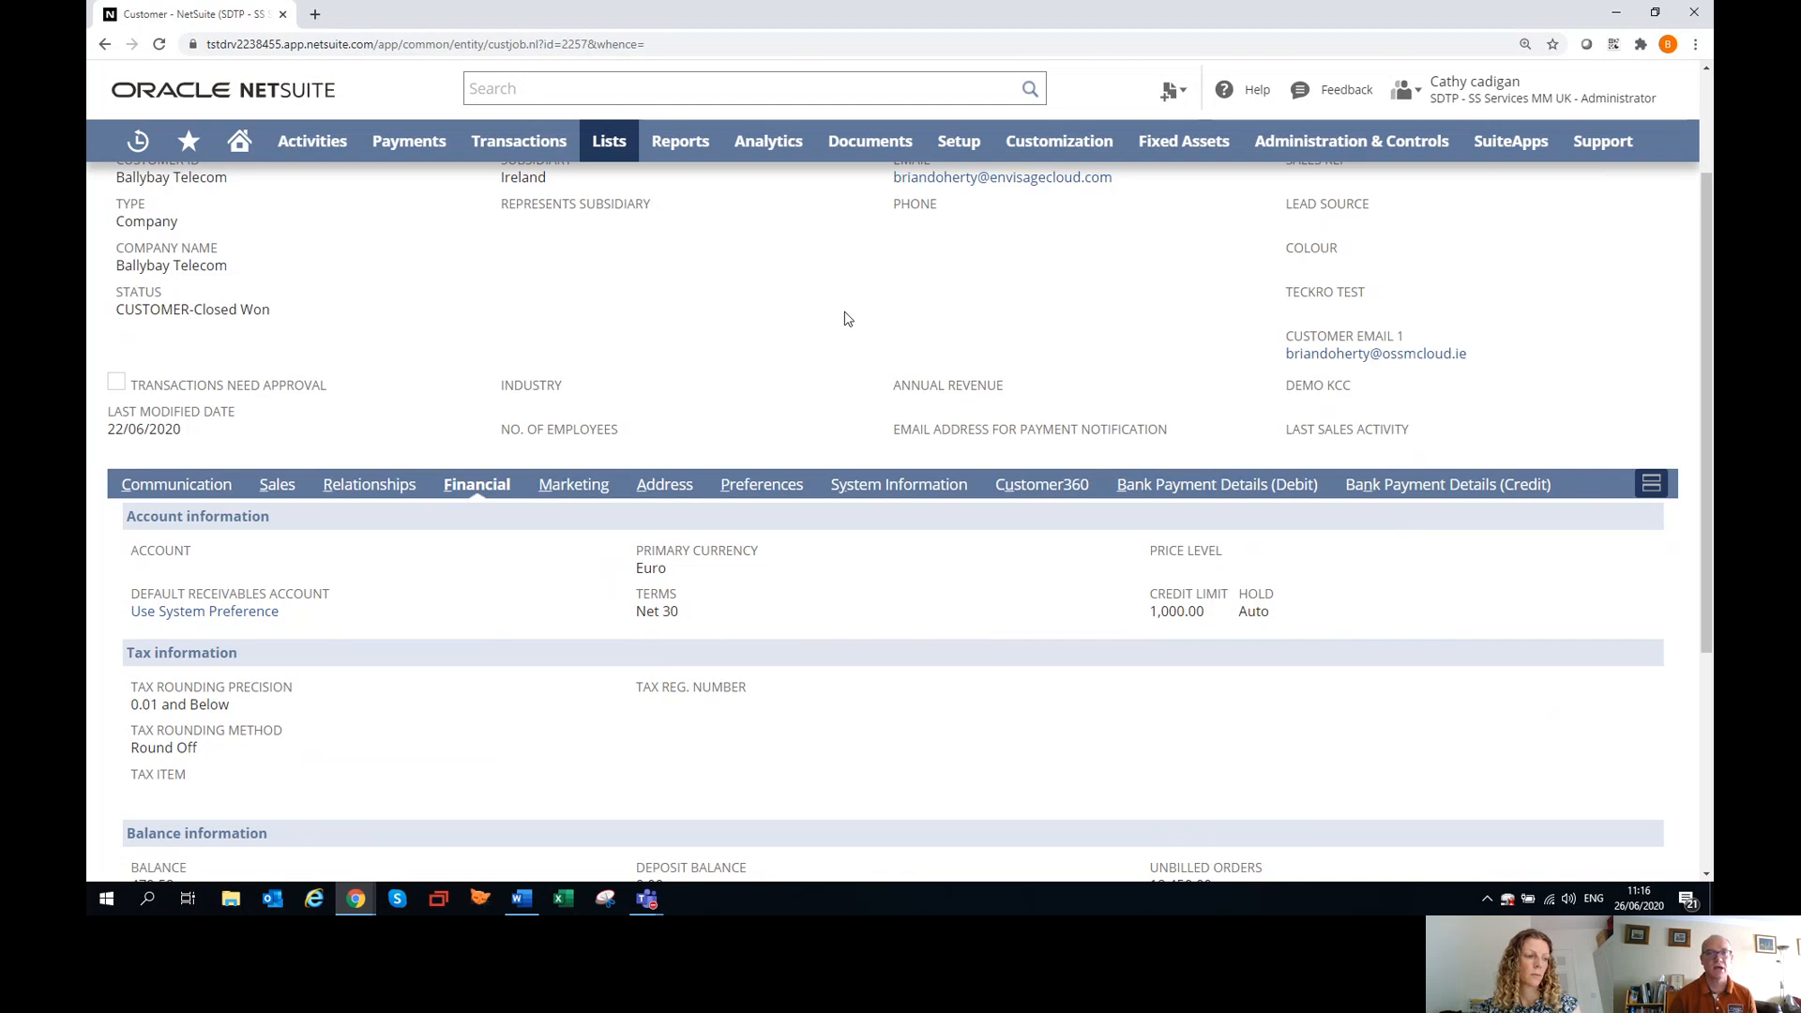
Open the accounting lists for payment terms and bring up a blank form for a new term.
mouse_move(959, 142)
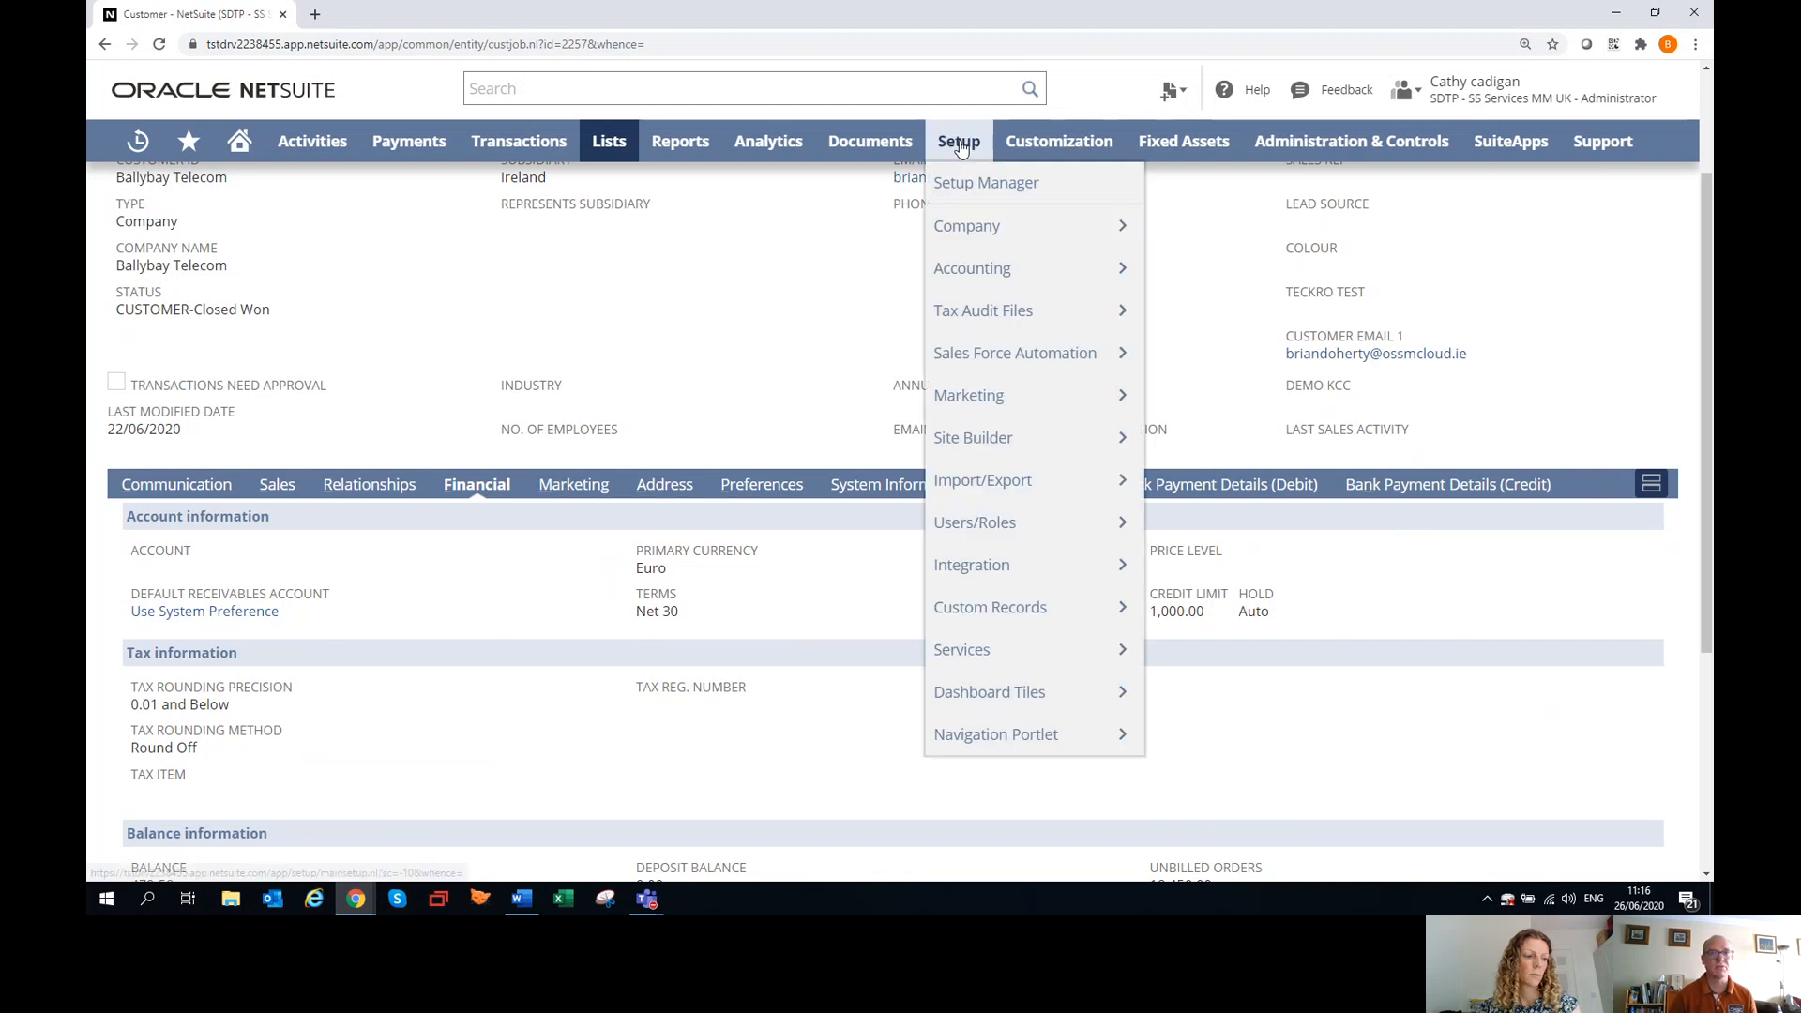
mouse_move(1013, 281)
click(1208, 272)
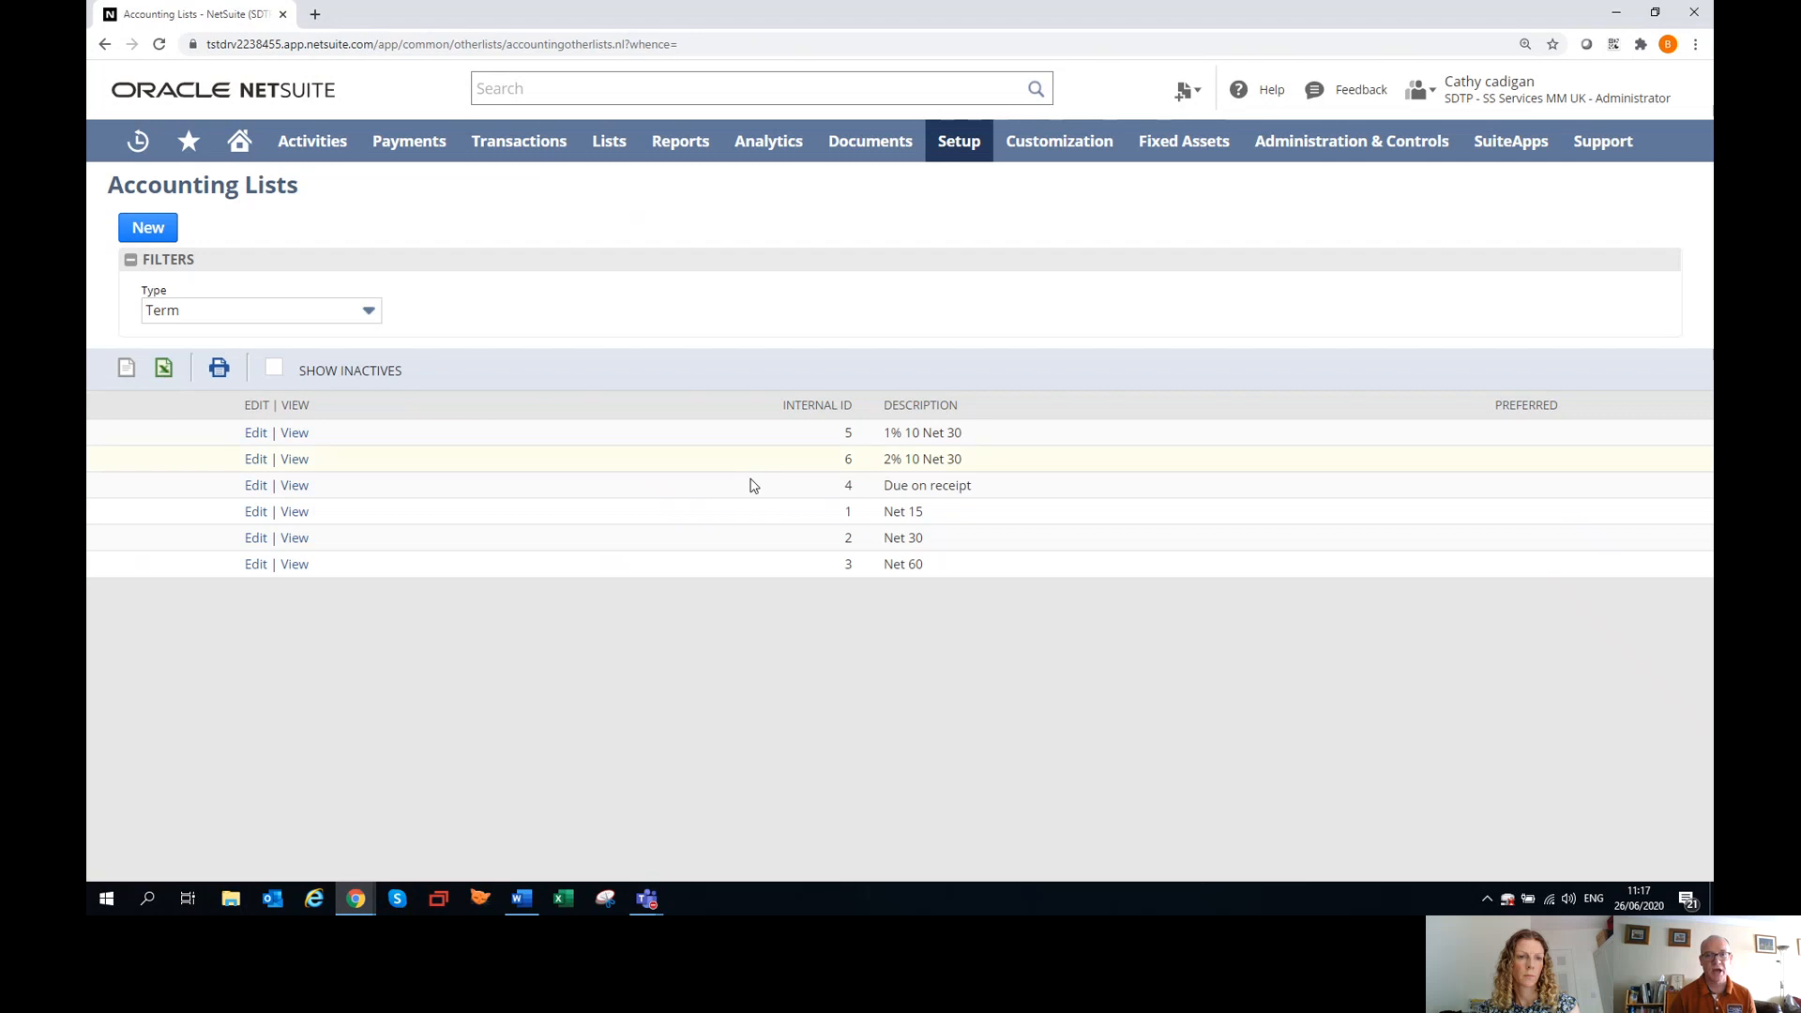
click(165, 230)
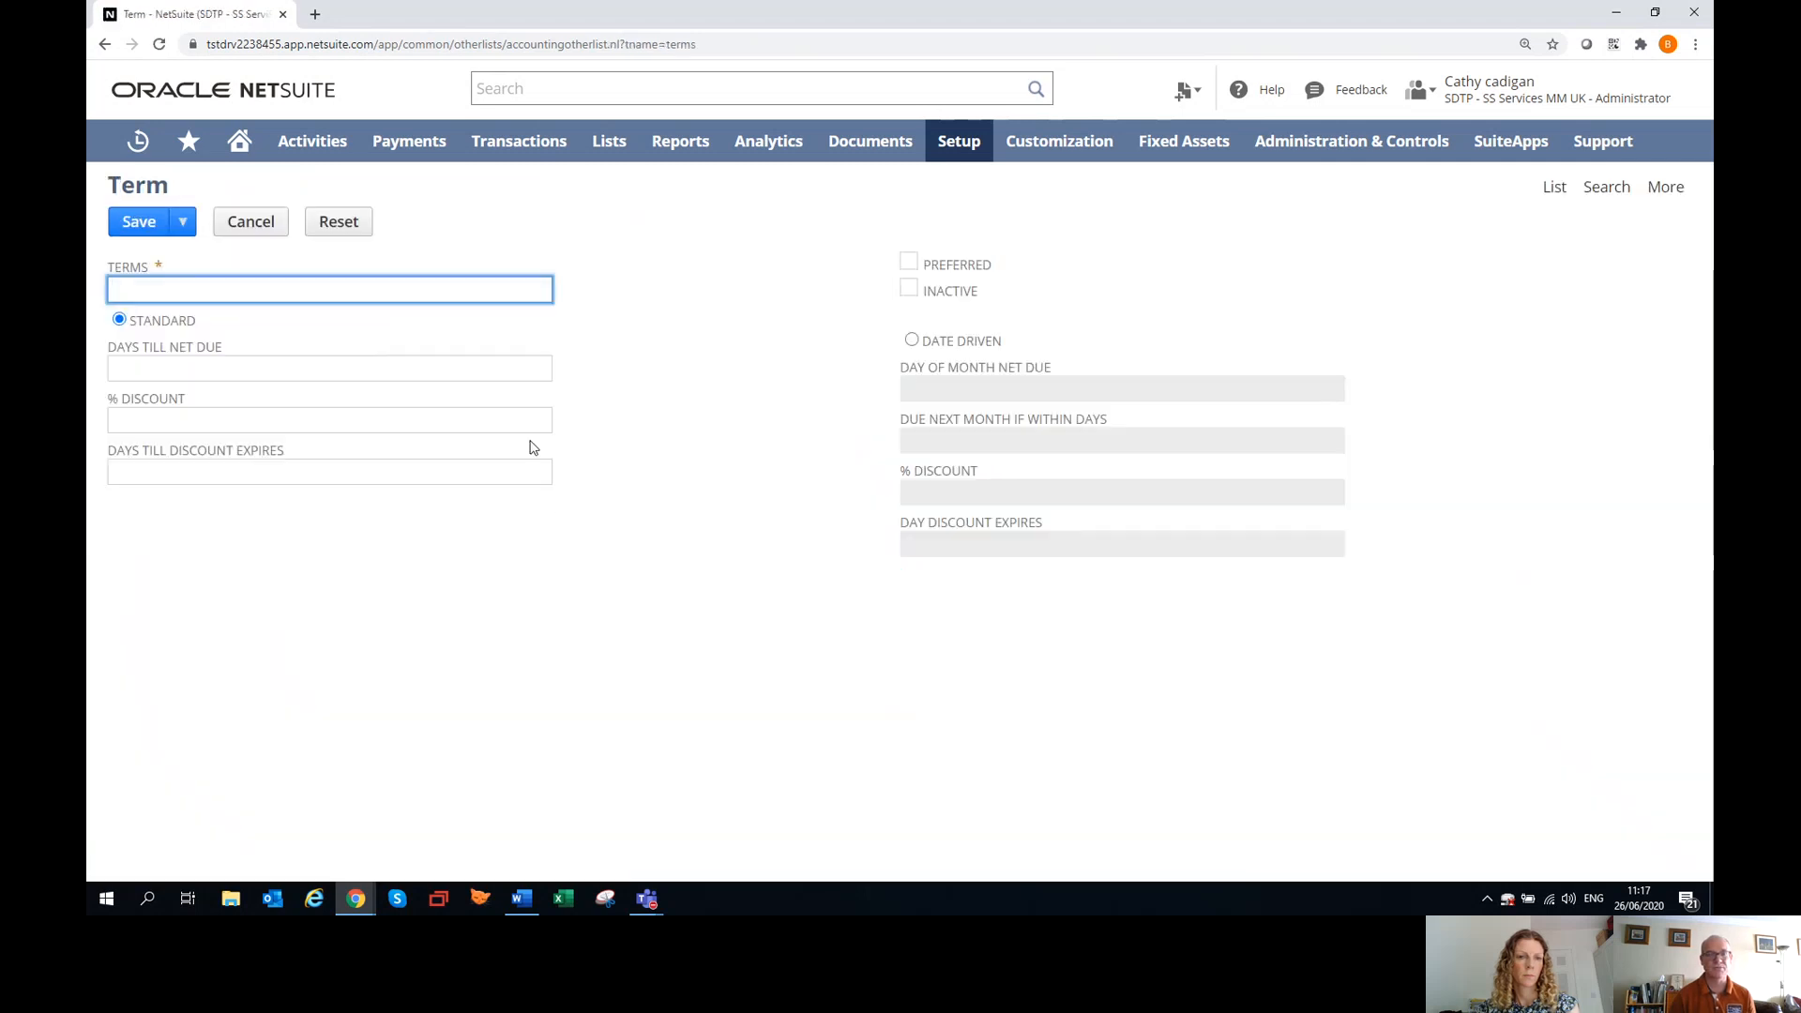
Return to the recently viewed Ballybay Telecom customer record, discarding the blank term, and review its financial terms, credit limit and balances.
mouse_move(136, 143)
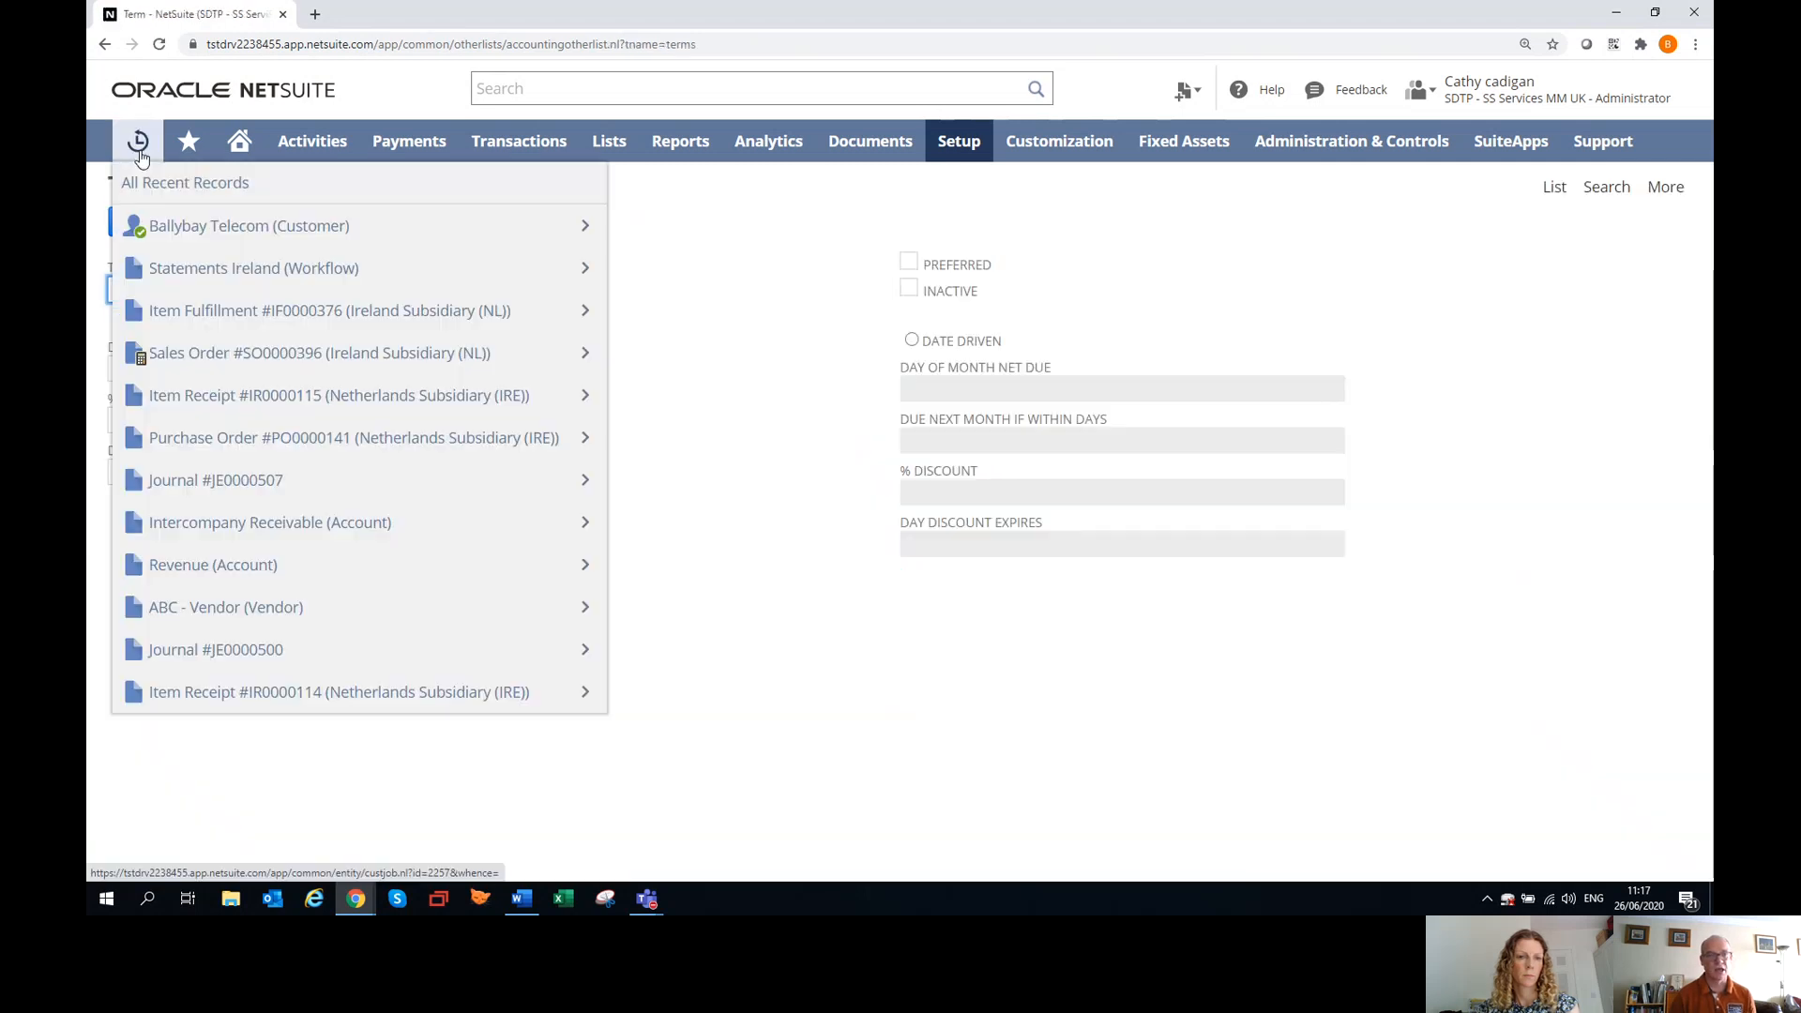
click(212, 247)
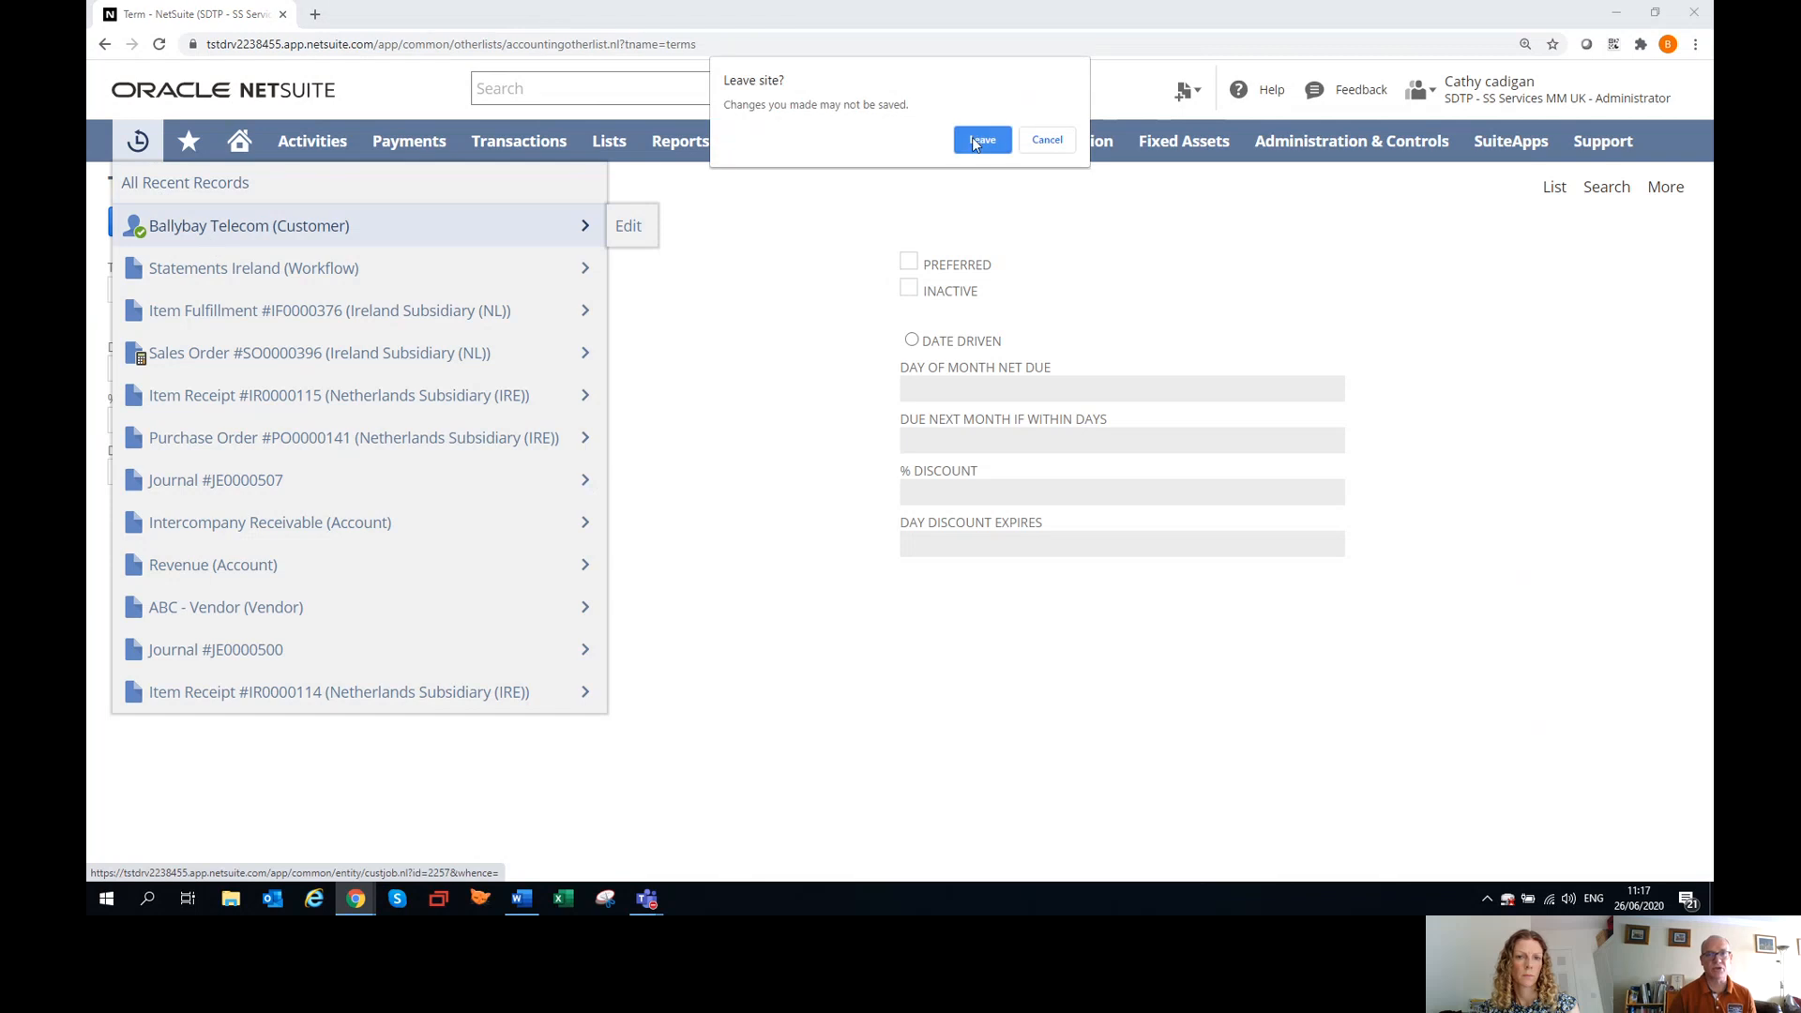
click(980, 141)
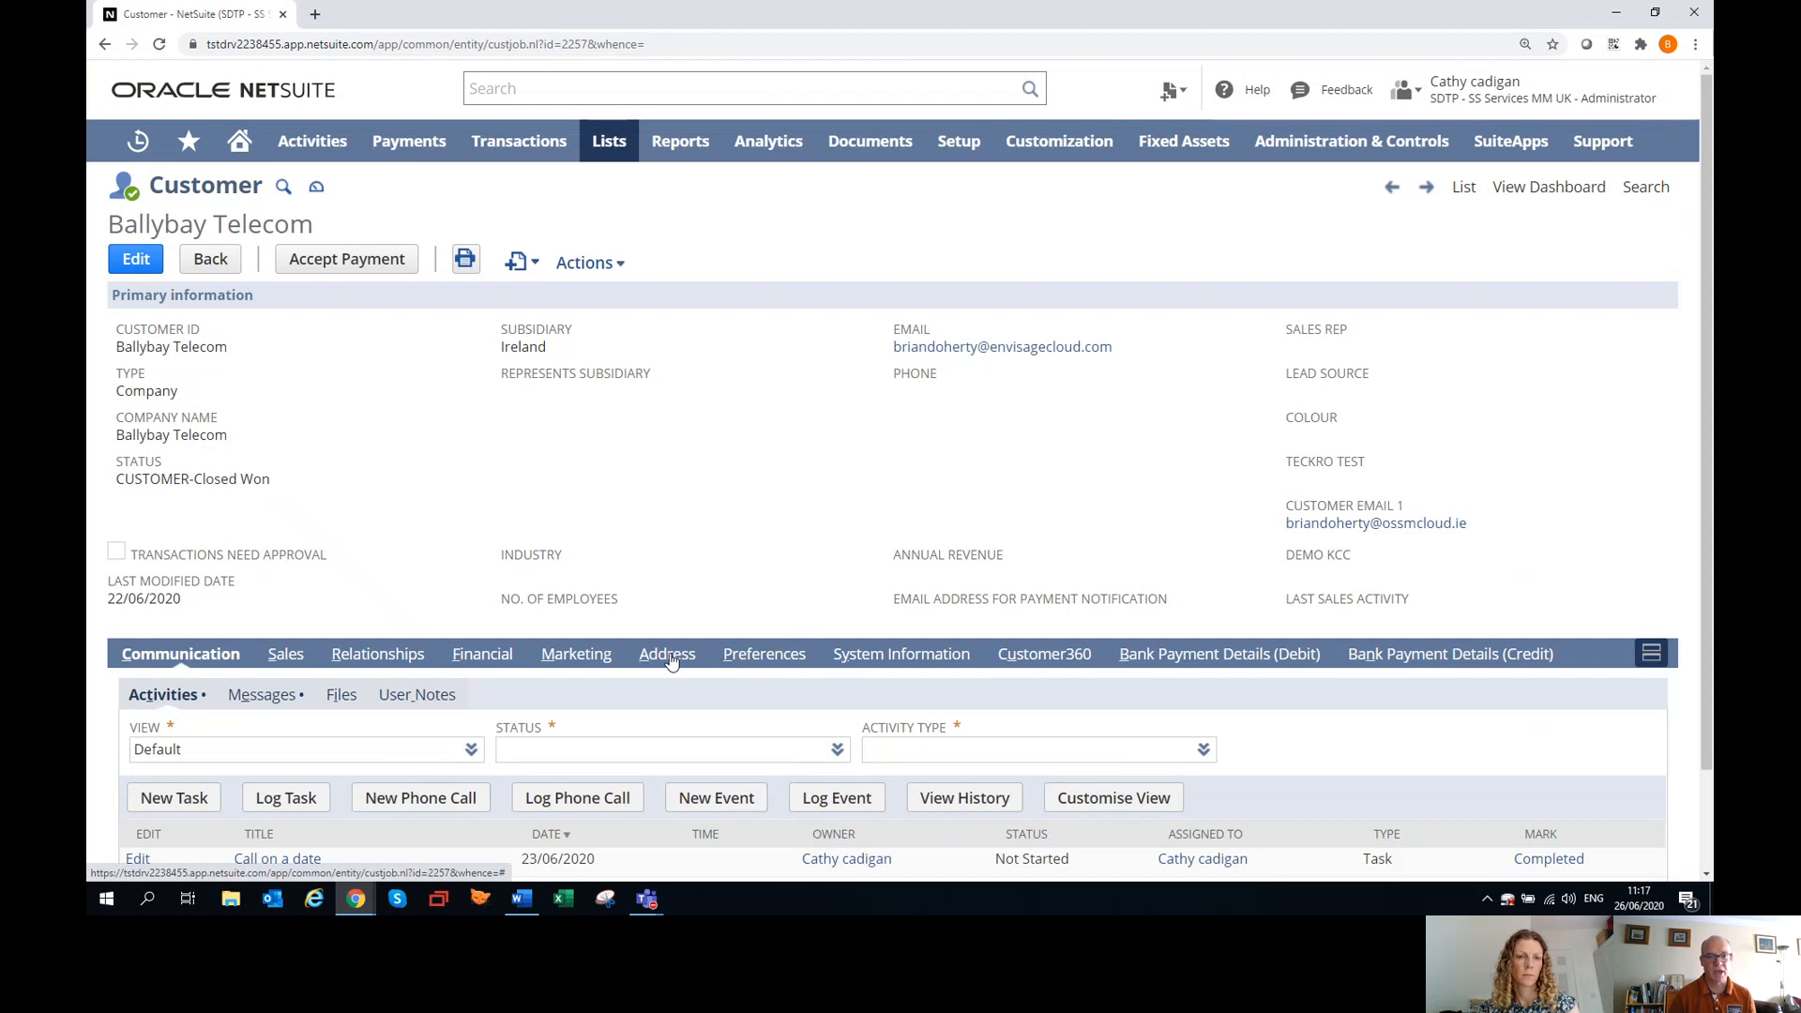
scroll(671, 608, down, 1)
scroll(671, 608, down, 2)
click(475, 543)
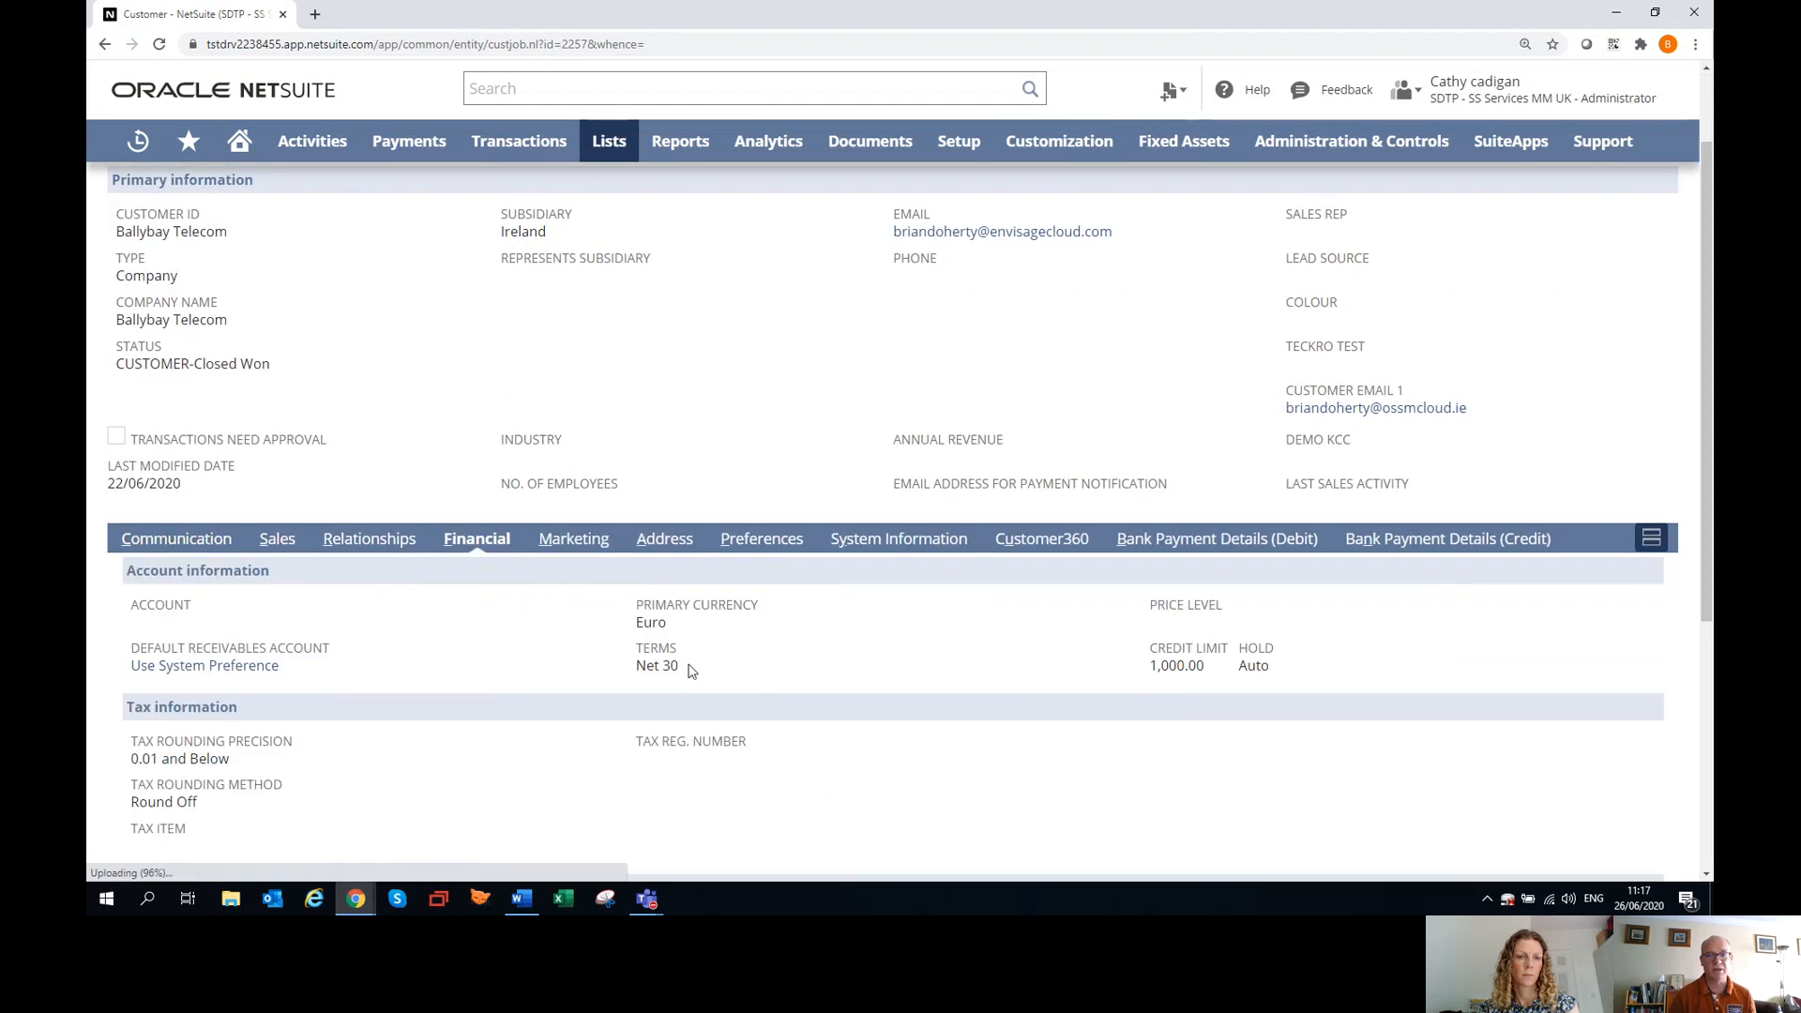
scroll(1133, 627, down, 4)
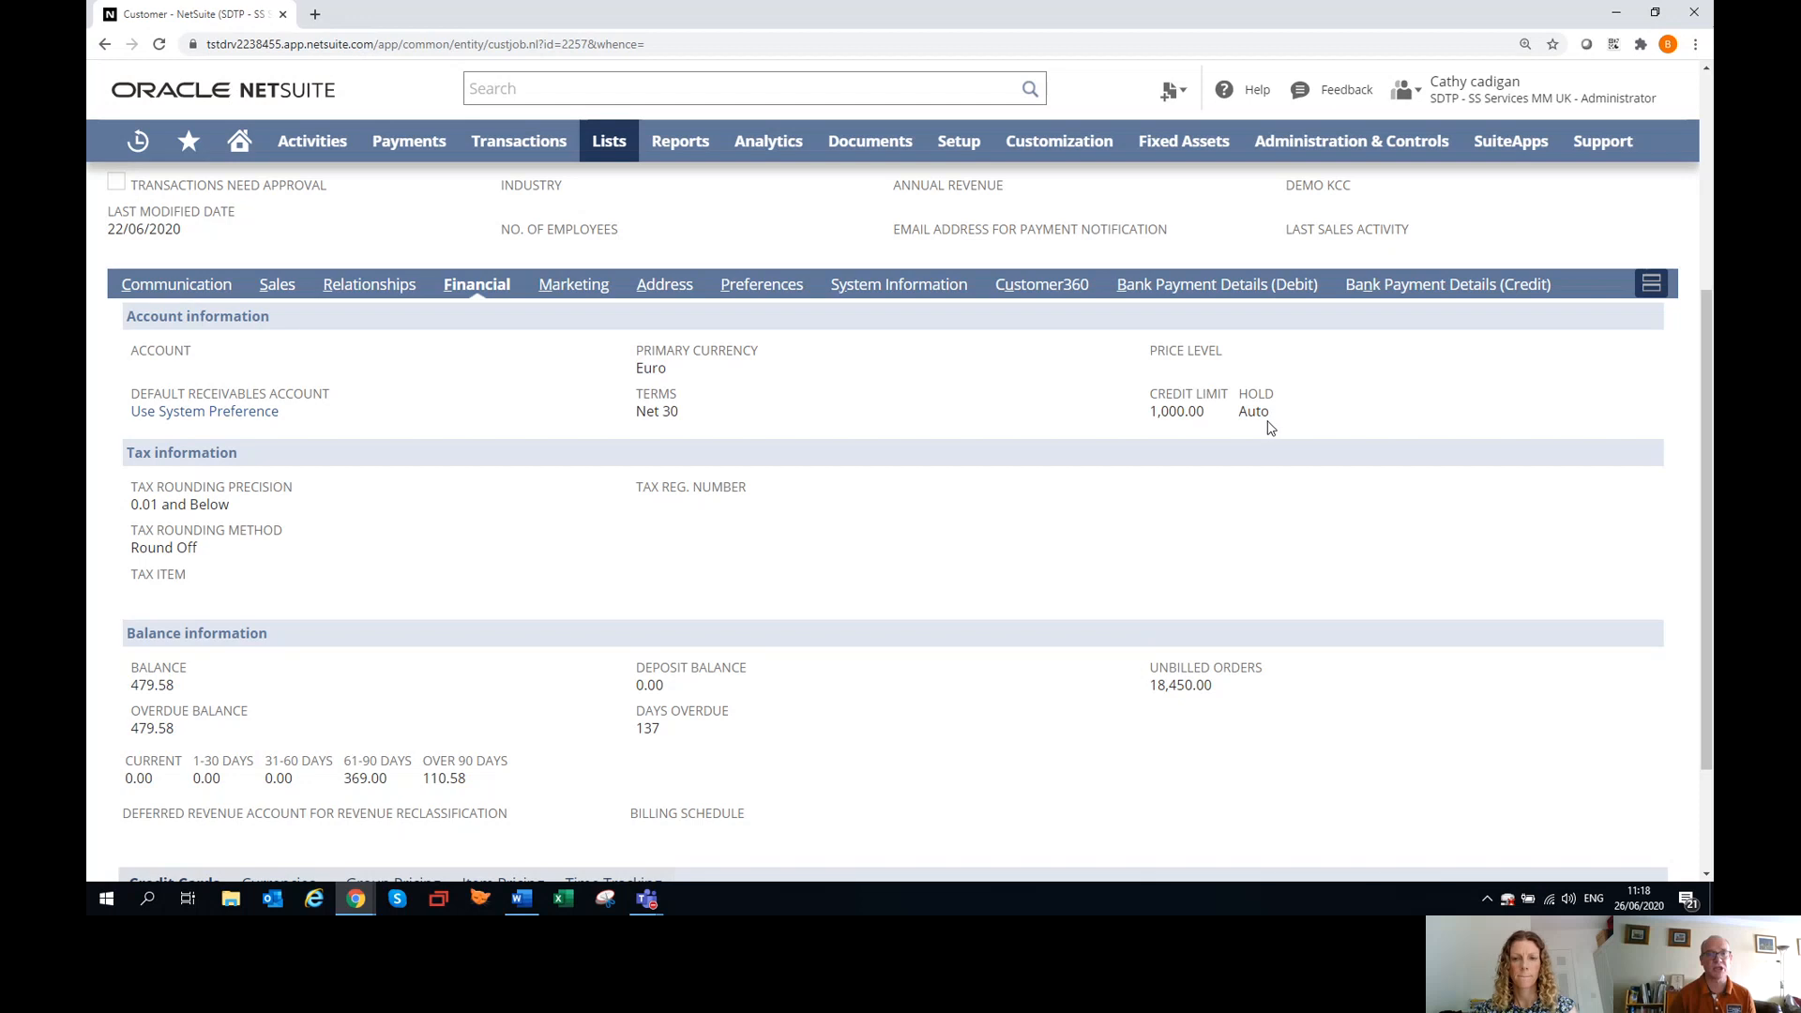
Open the Ballybay Telecom record for editing and view the available options for its credit hold.
scroll(494, 470, up, 4)
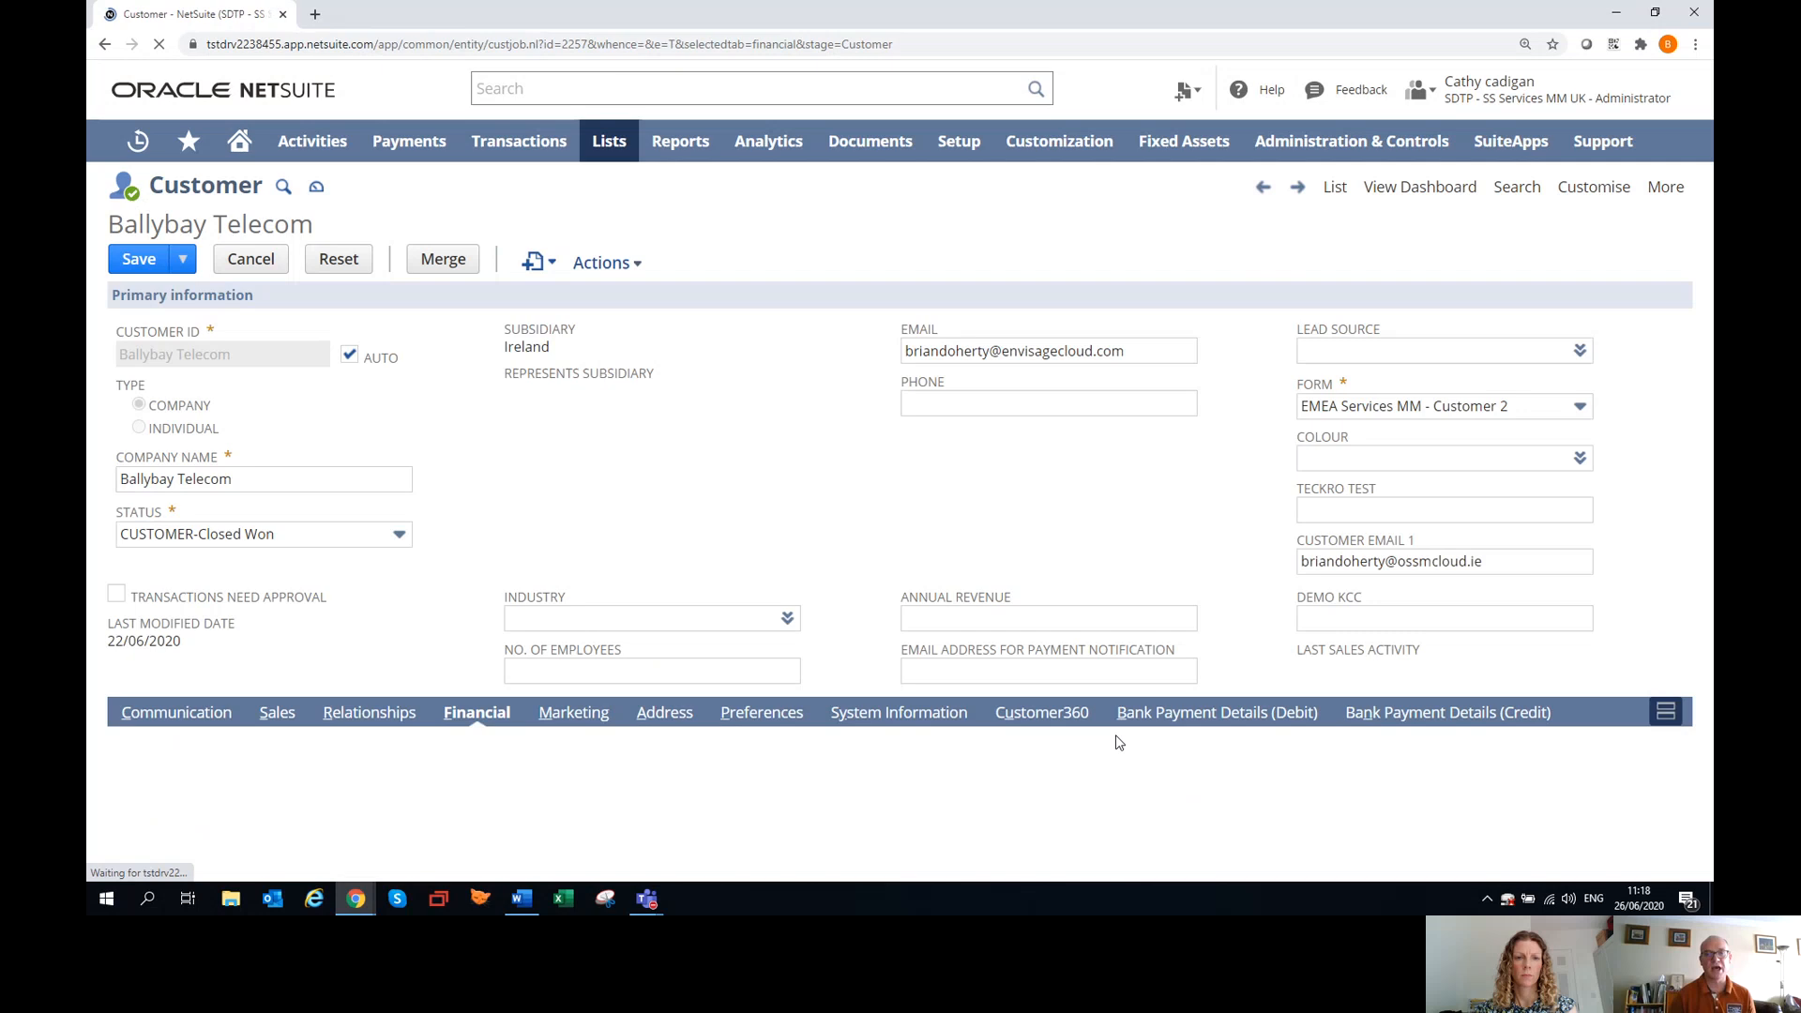
scroll(1206, 764, down, 3)
click(1413, 602)
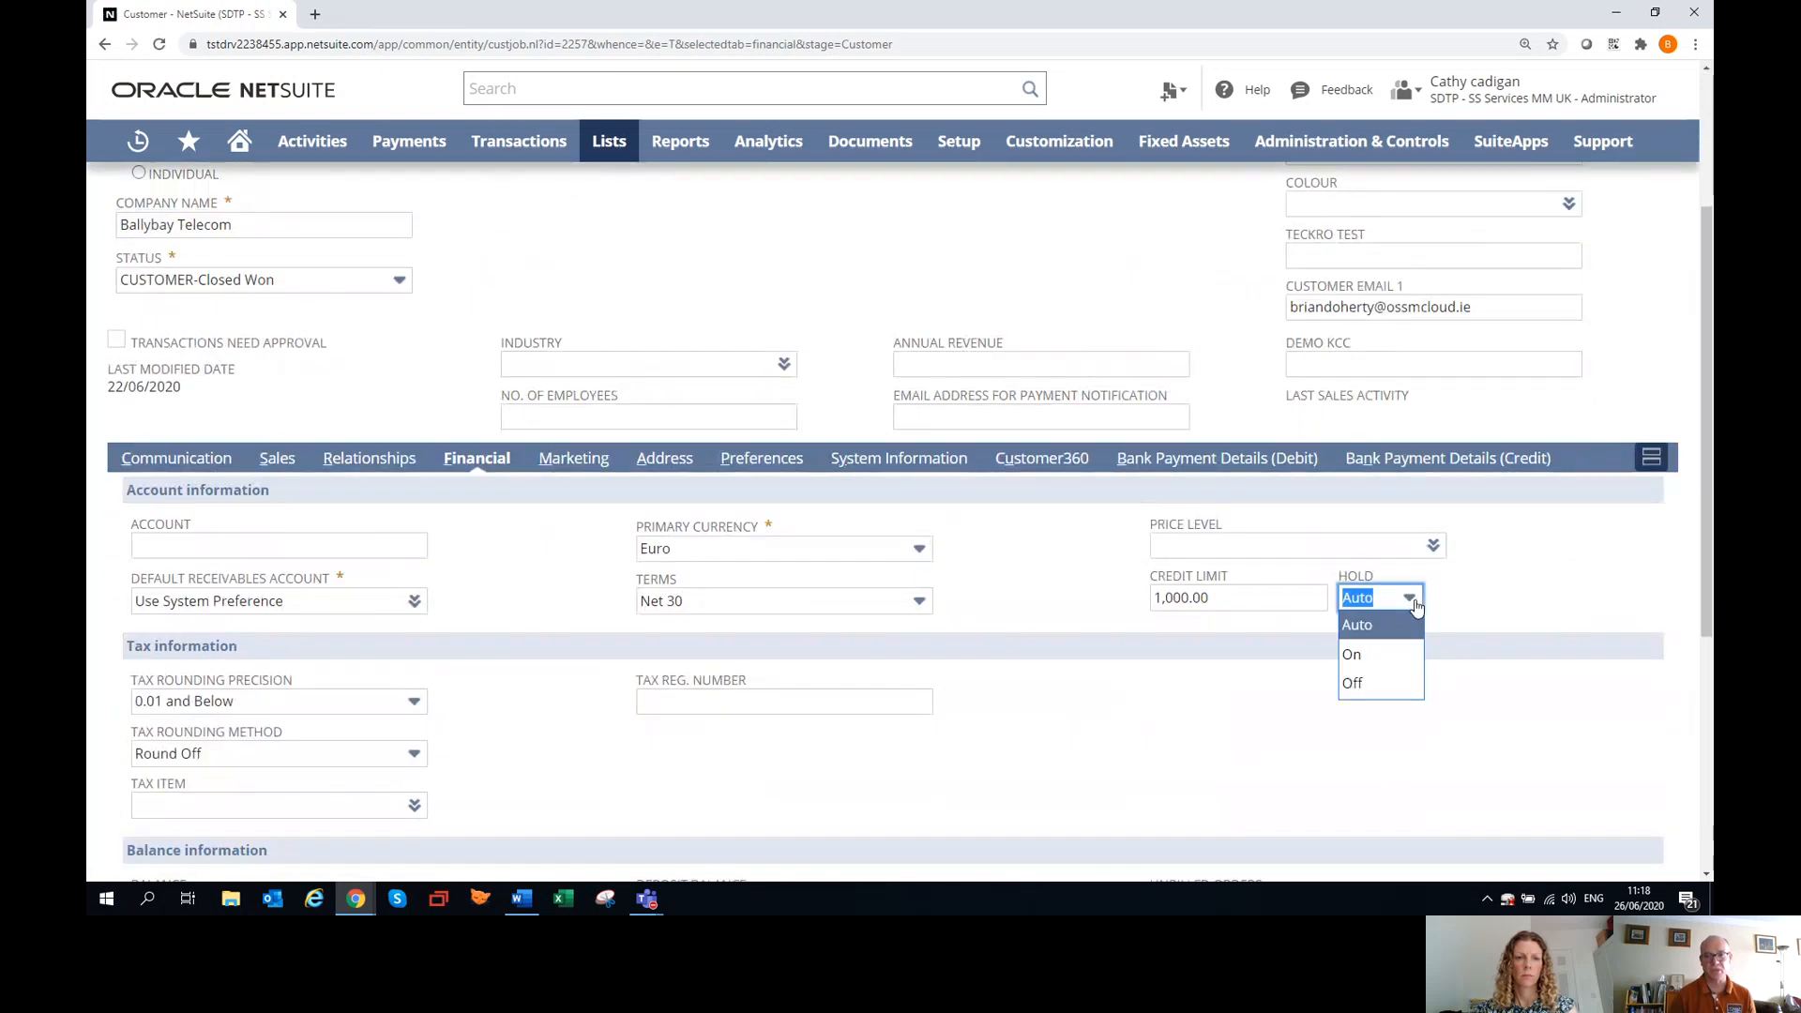
click(1415, 604)
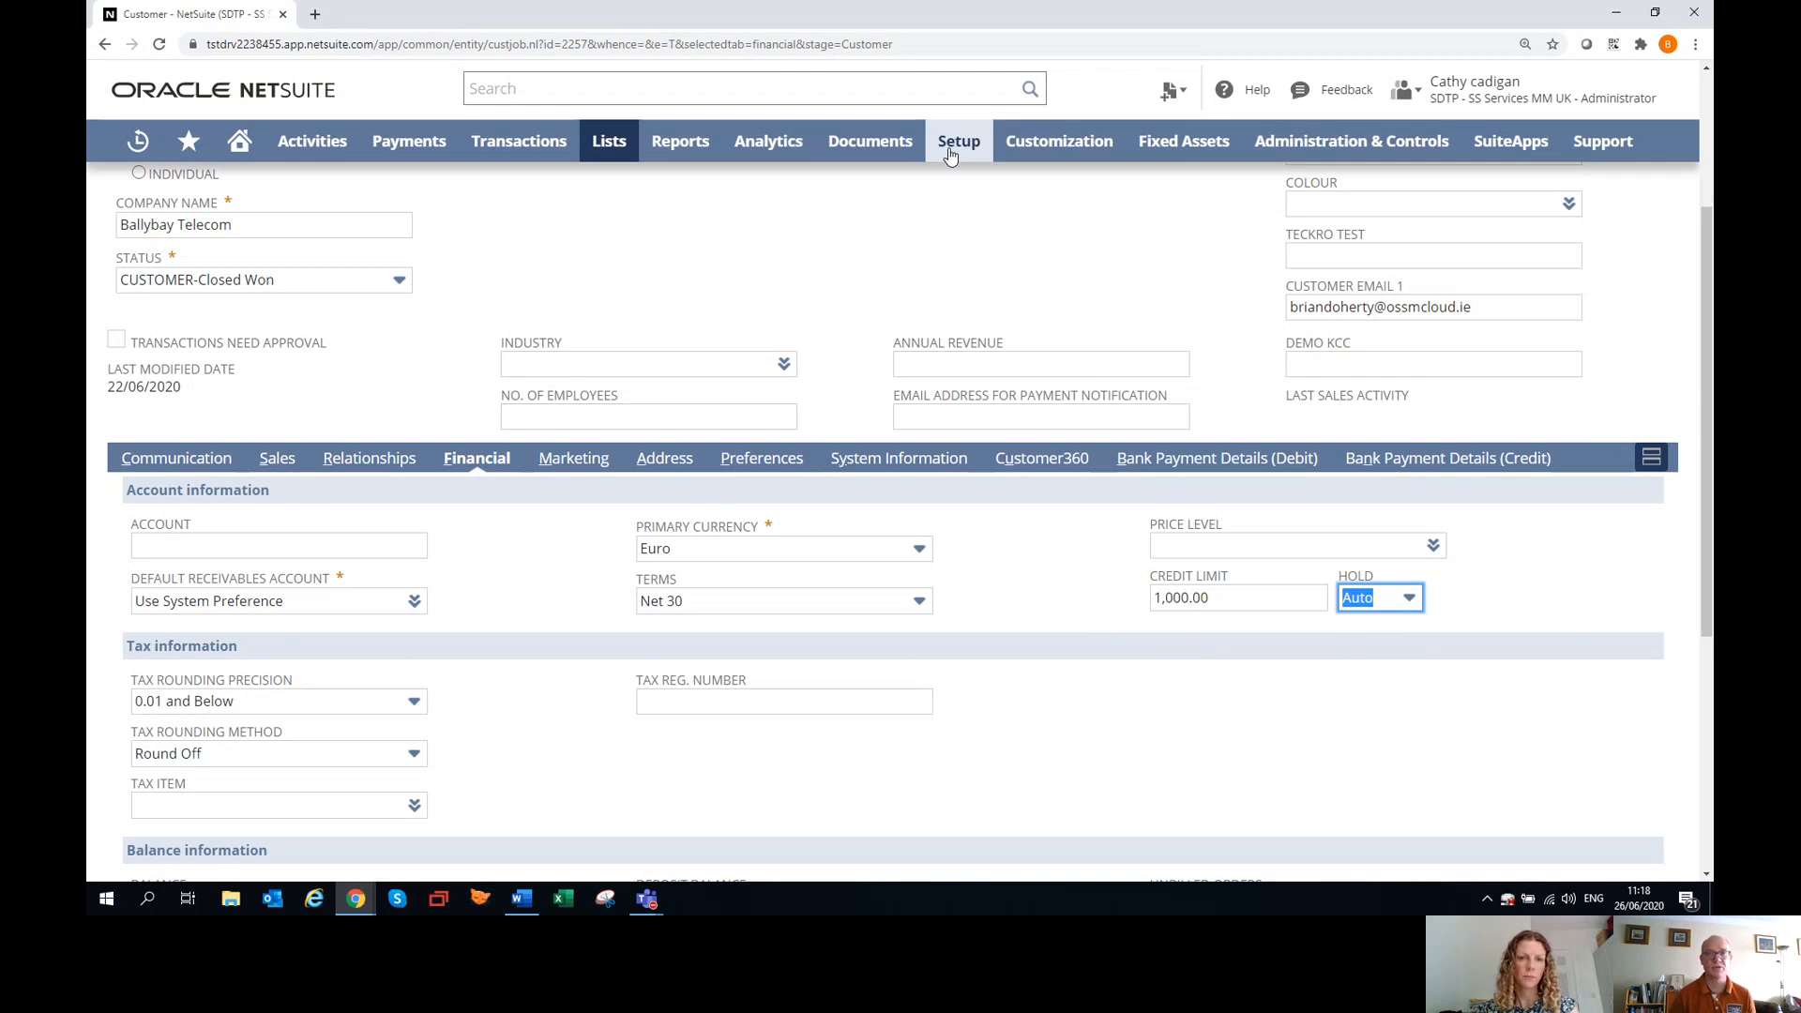
Leave the customer record for the accounting preferences and find the Accounts Receivable settings.
mouse_move(958, 140)
mouse_move(1046, 268)
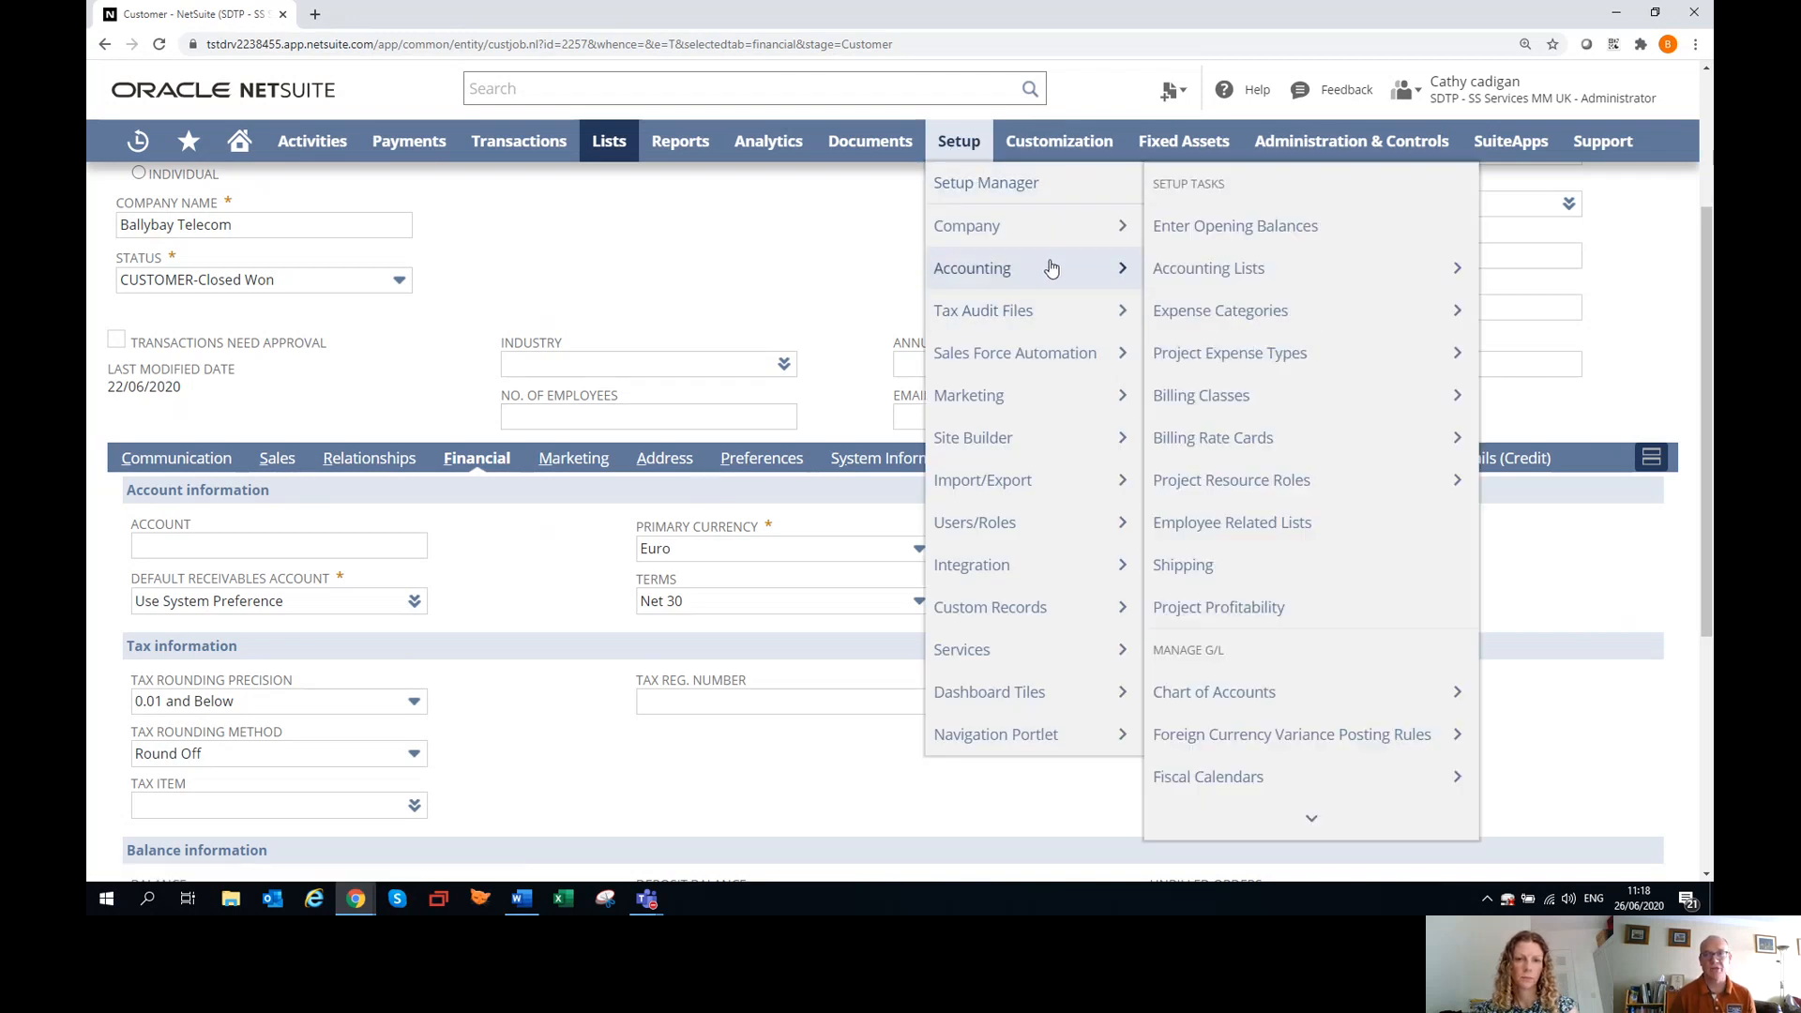
scroll(1249, 639, down, 3)
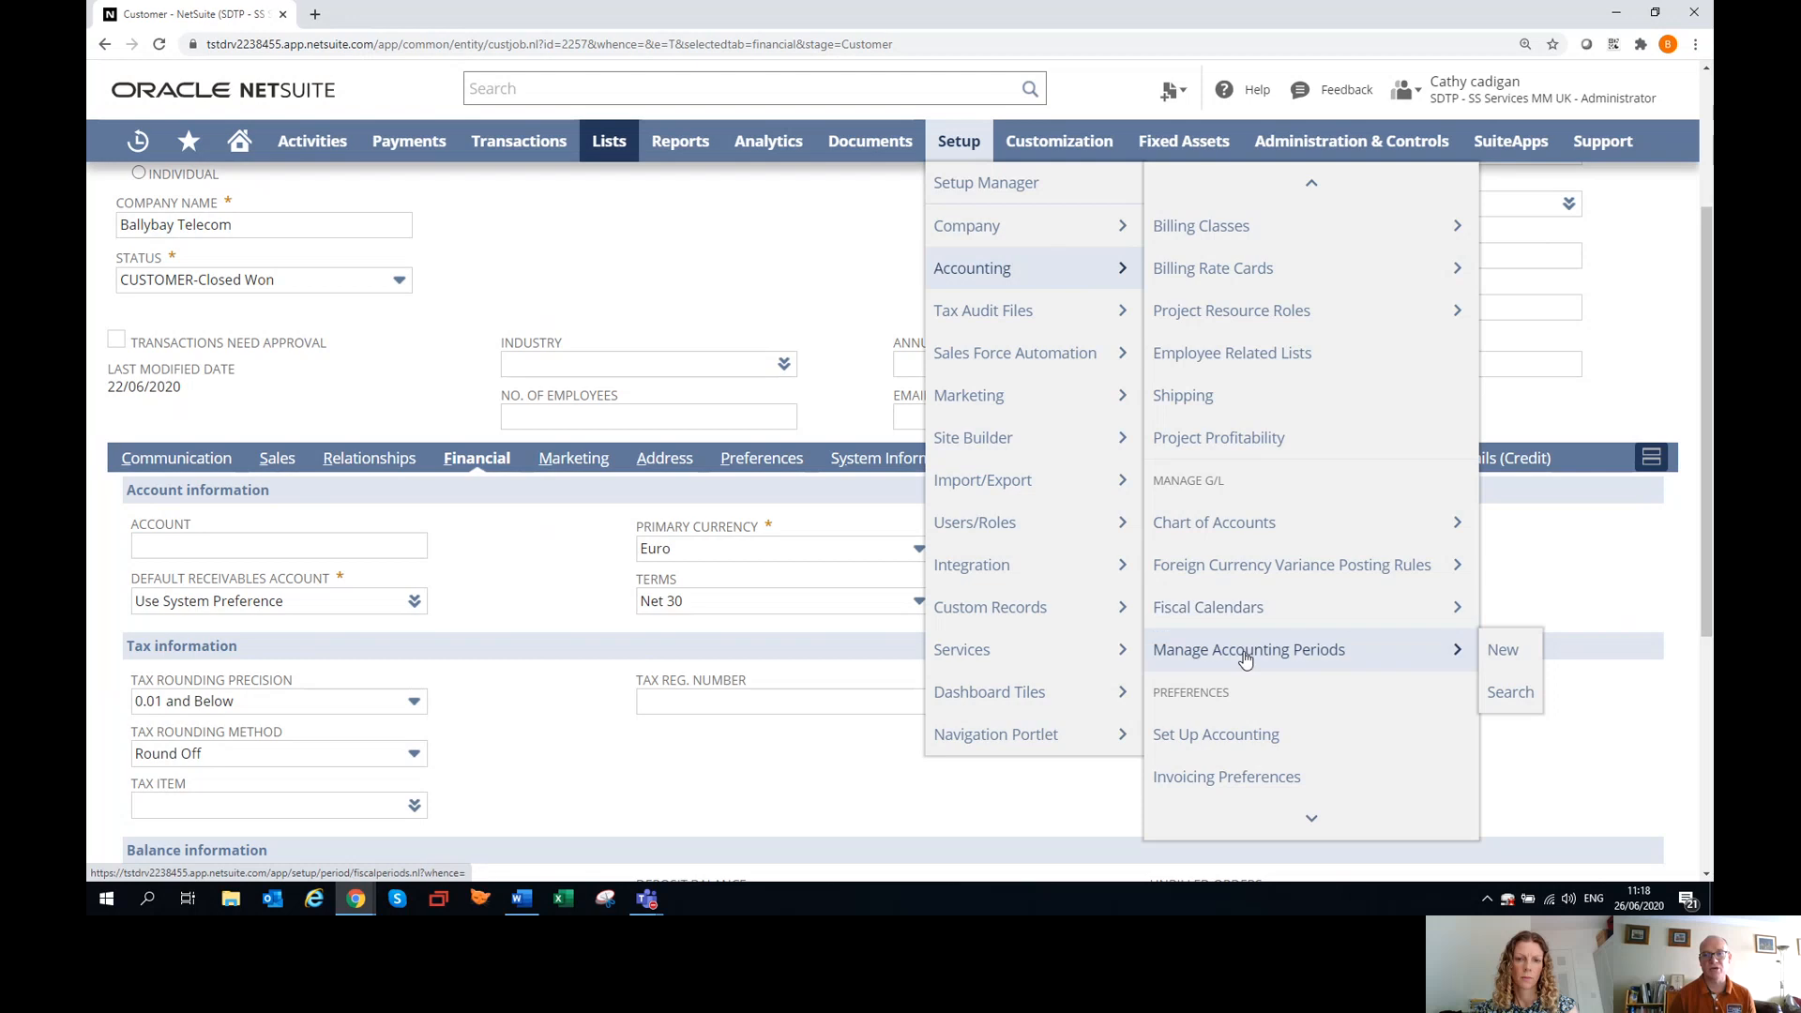
click(1226, 756)
click(982, 148)
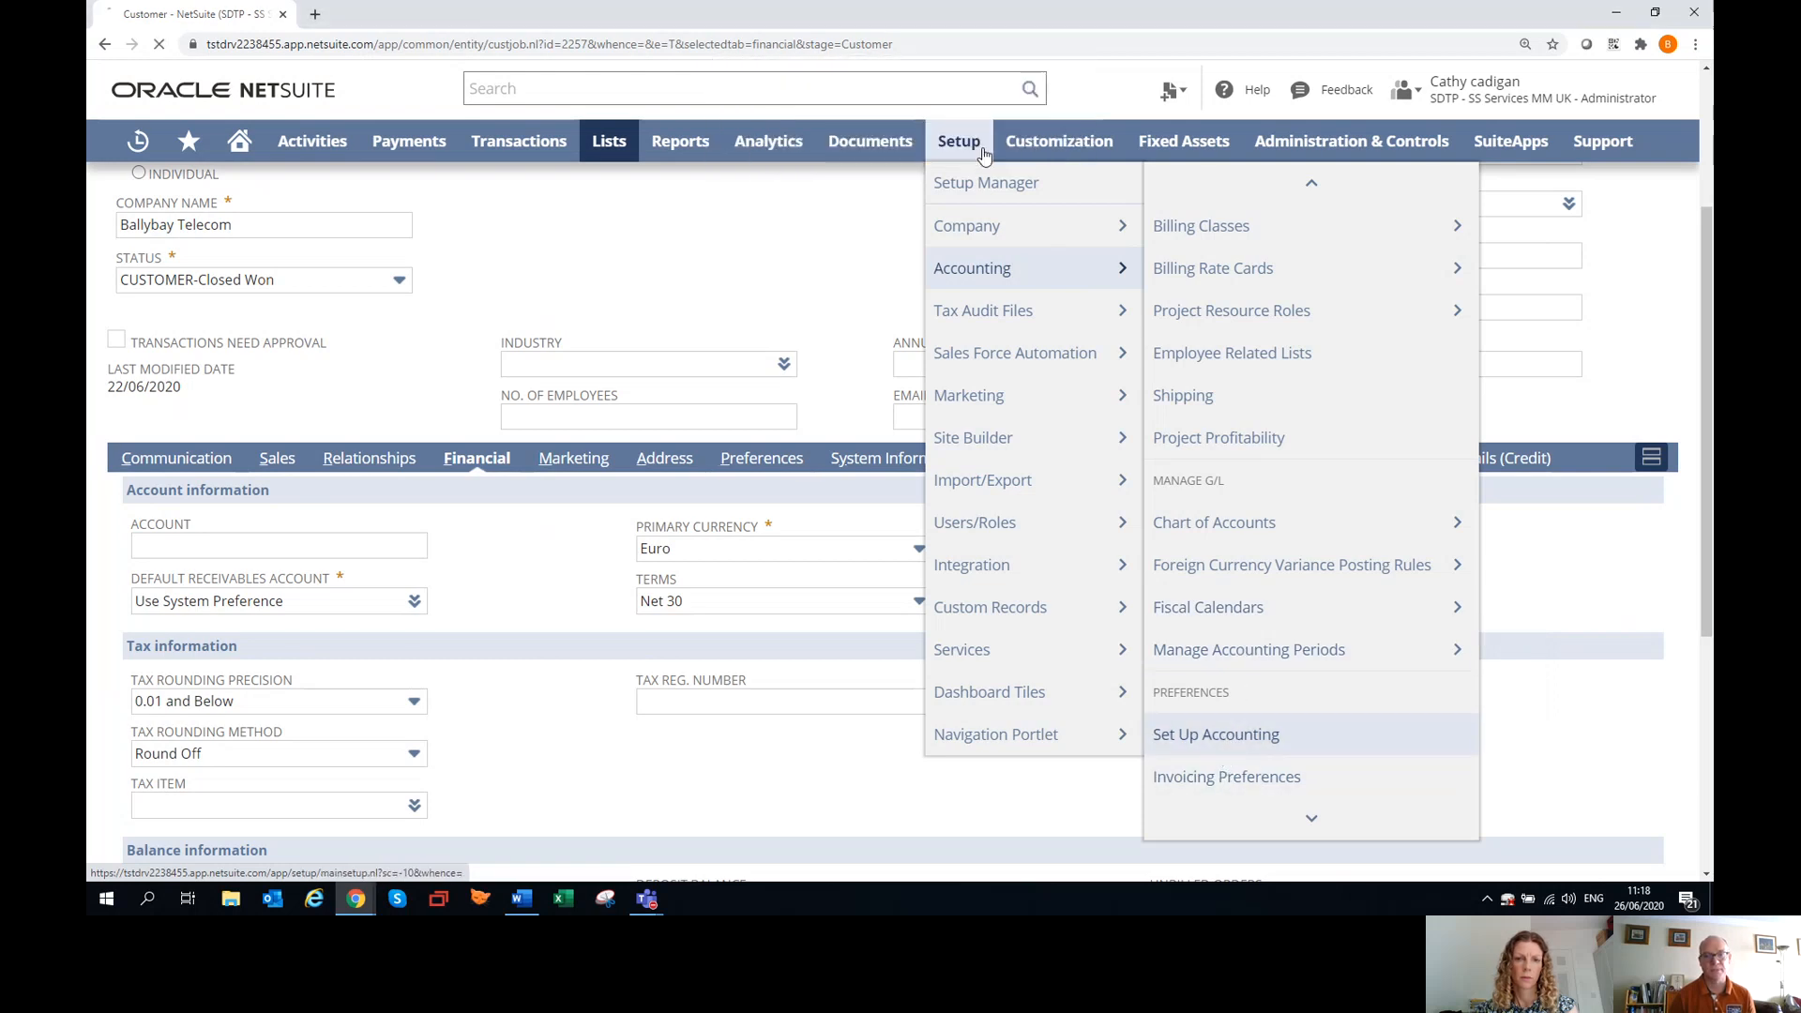
scroll(408, 528, down, 1)
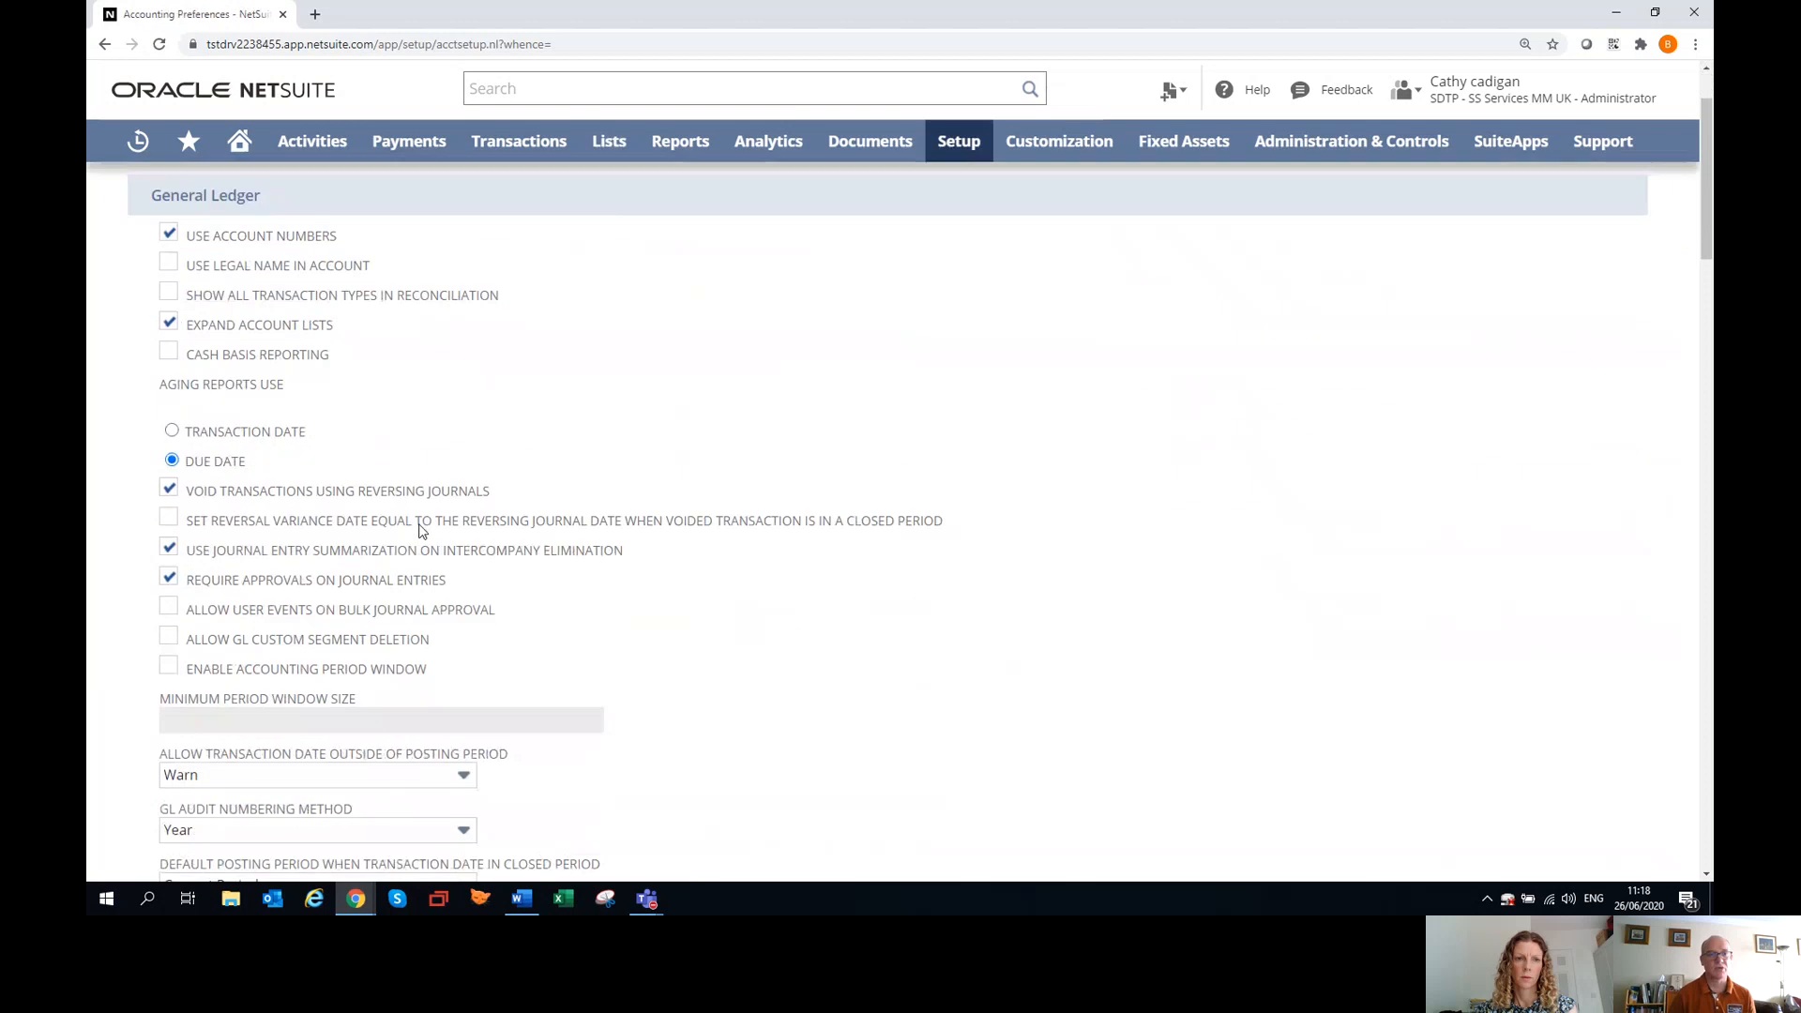
scroll(432, 521, down, 8)
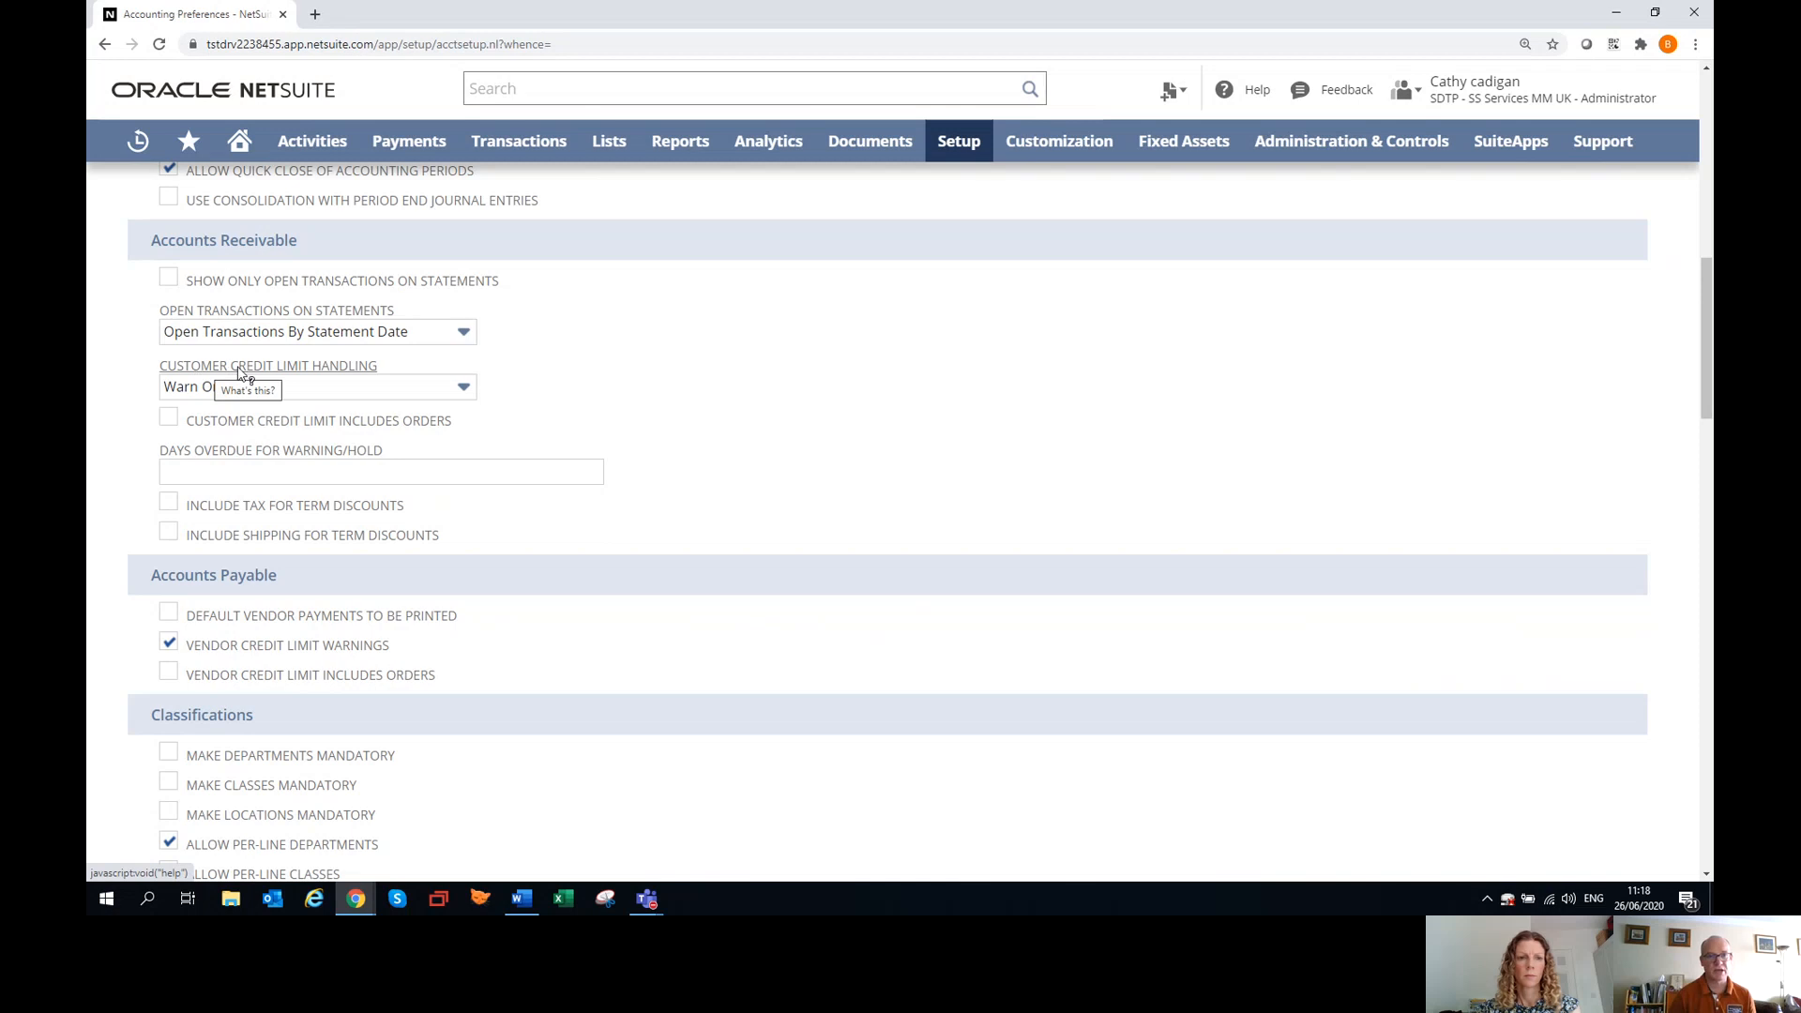
Examine the choices for customer credit limit handling and go to the days overdue for warning/hold setting.
click(461, 400)
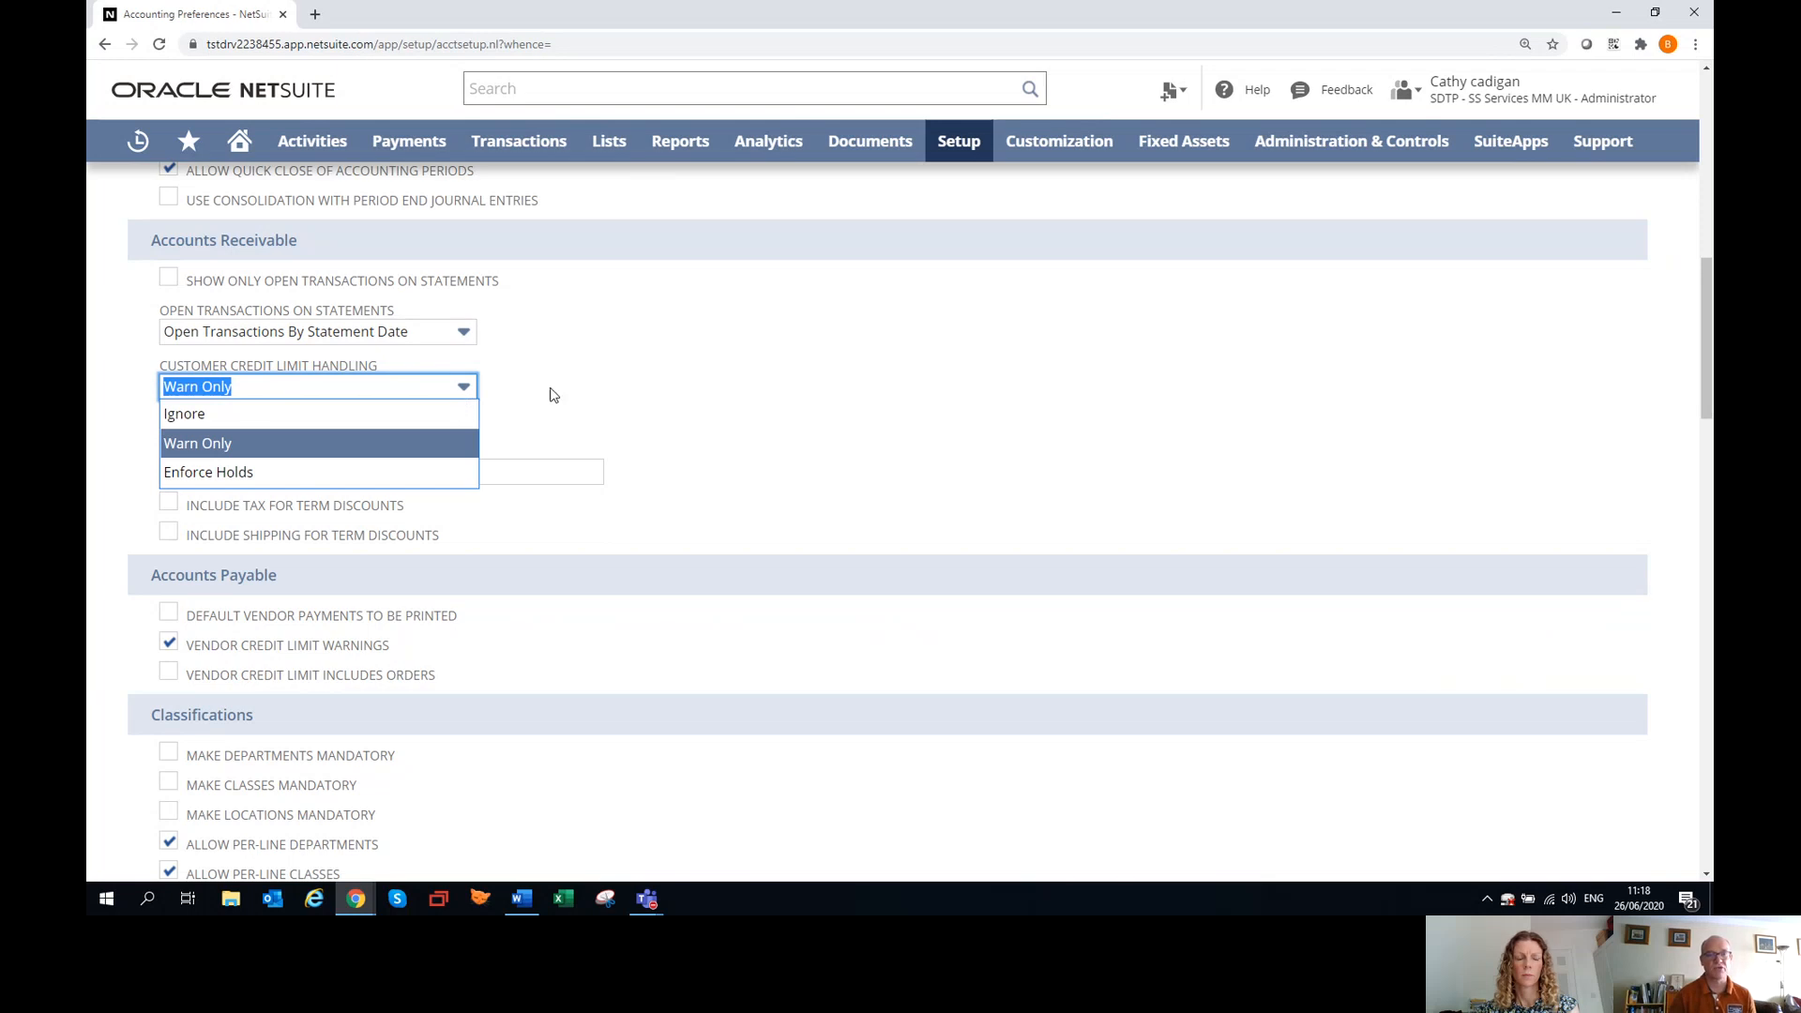
click(668, 395)
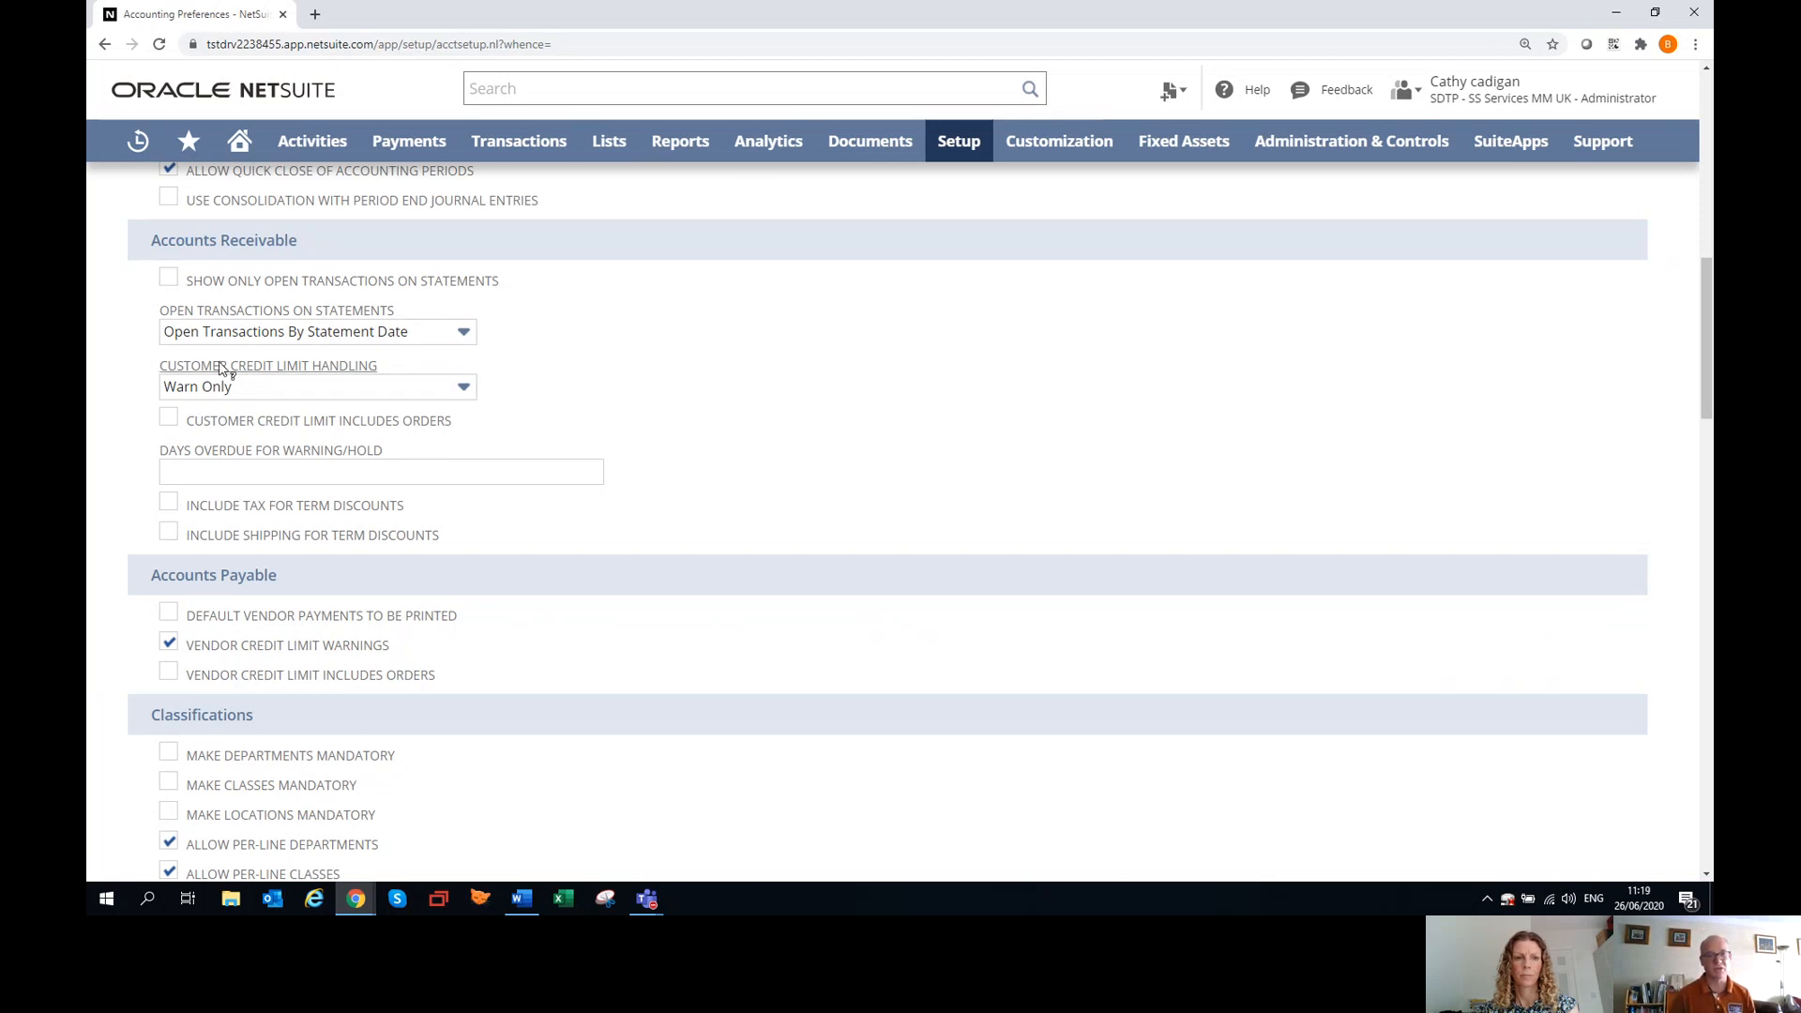
click(302, 394)
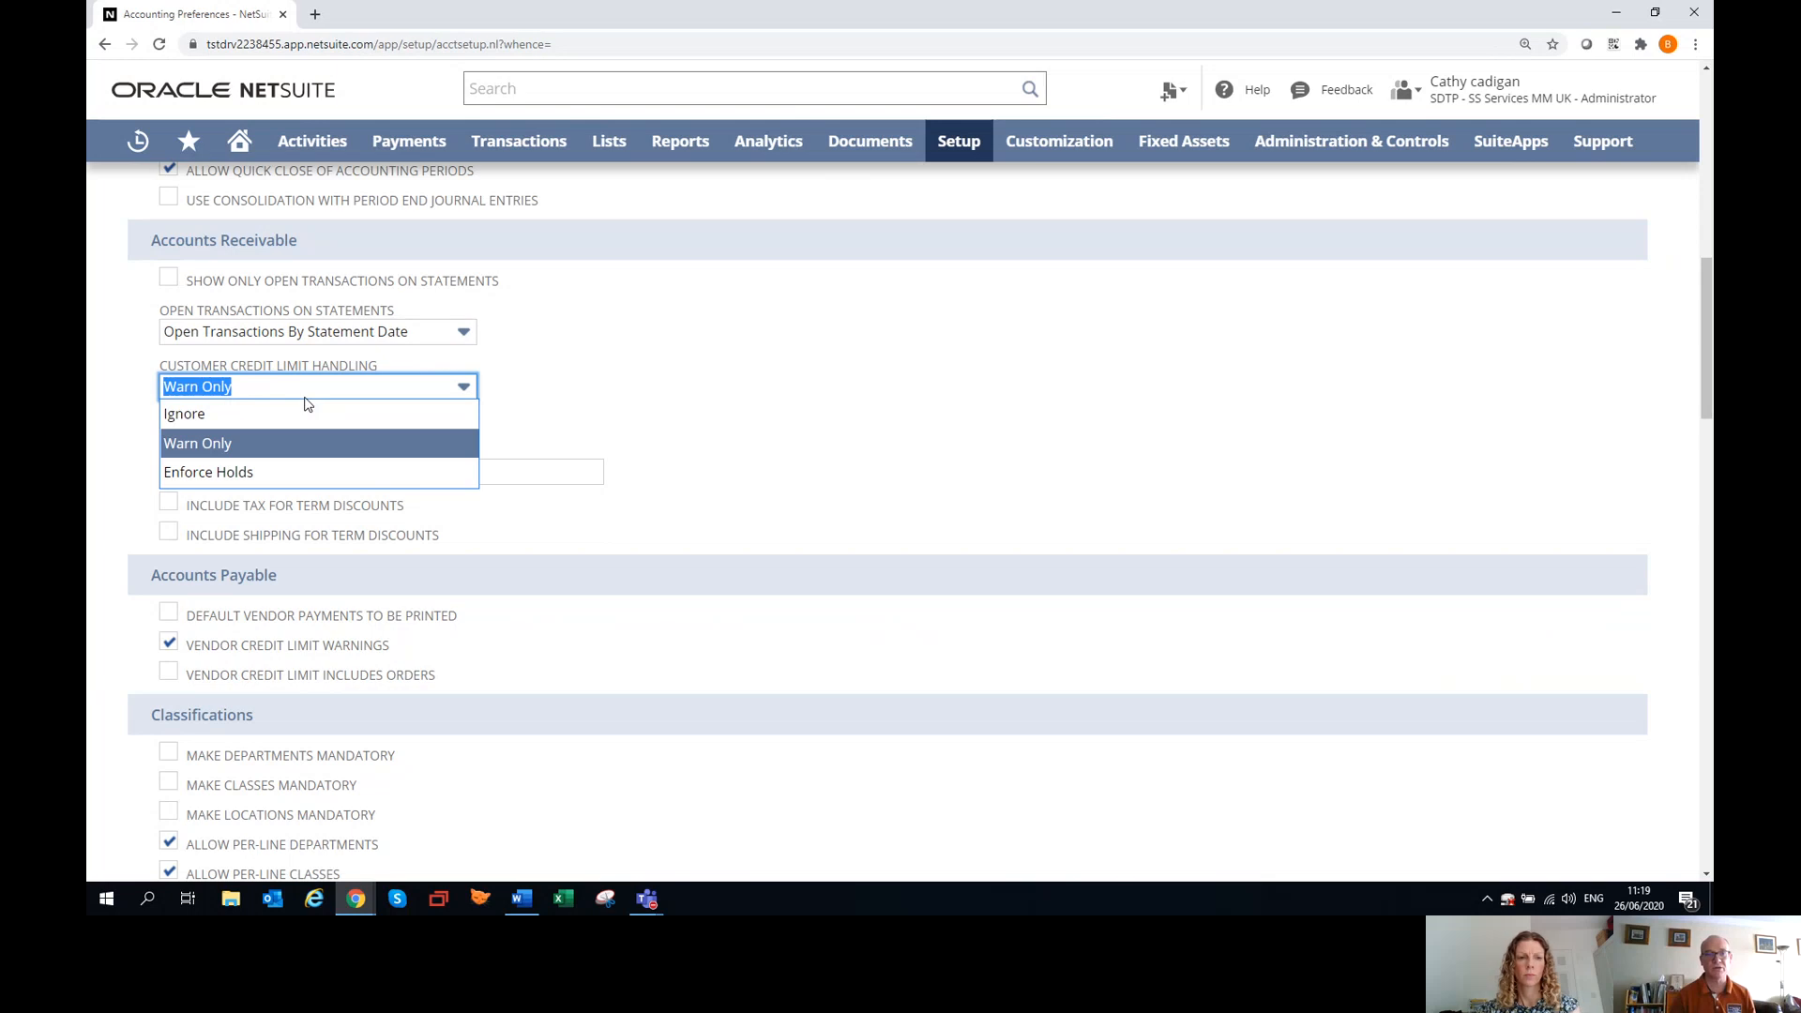
click(306, 396)
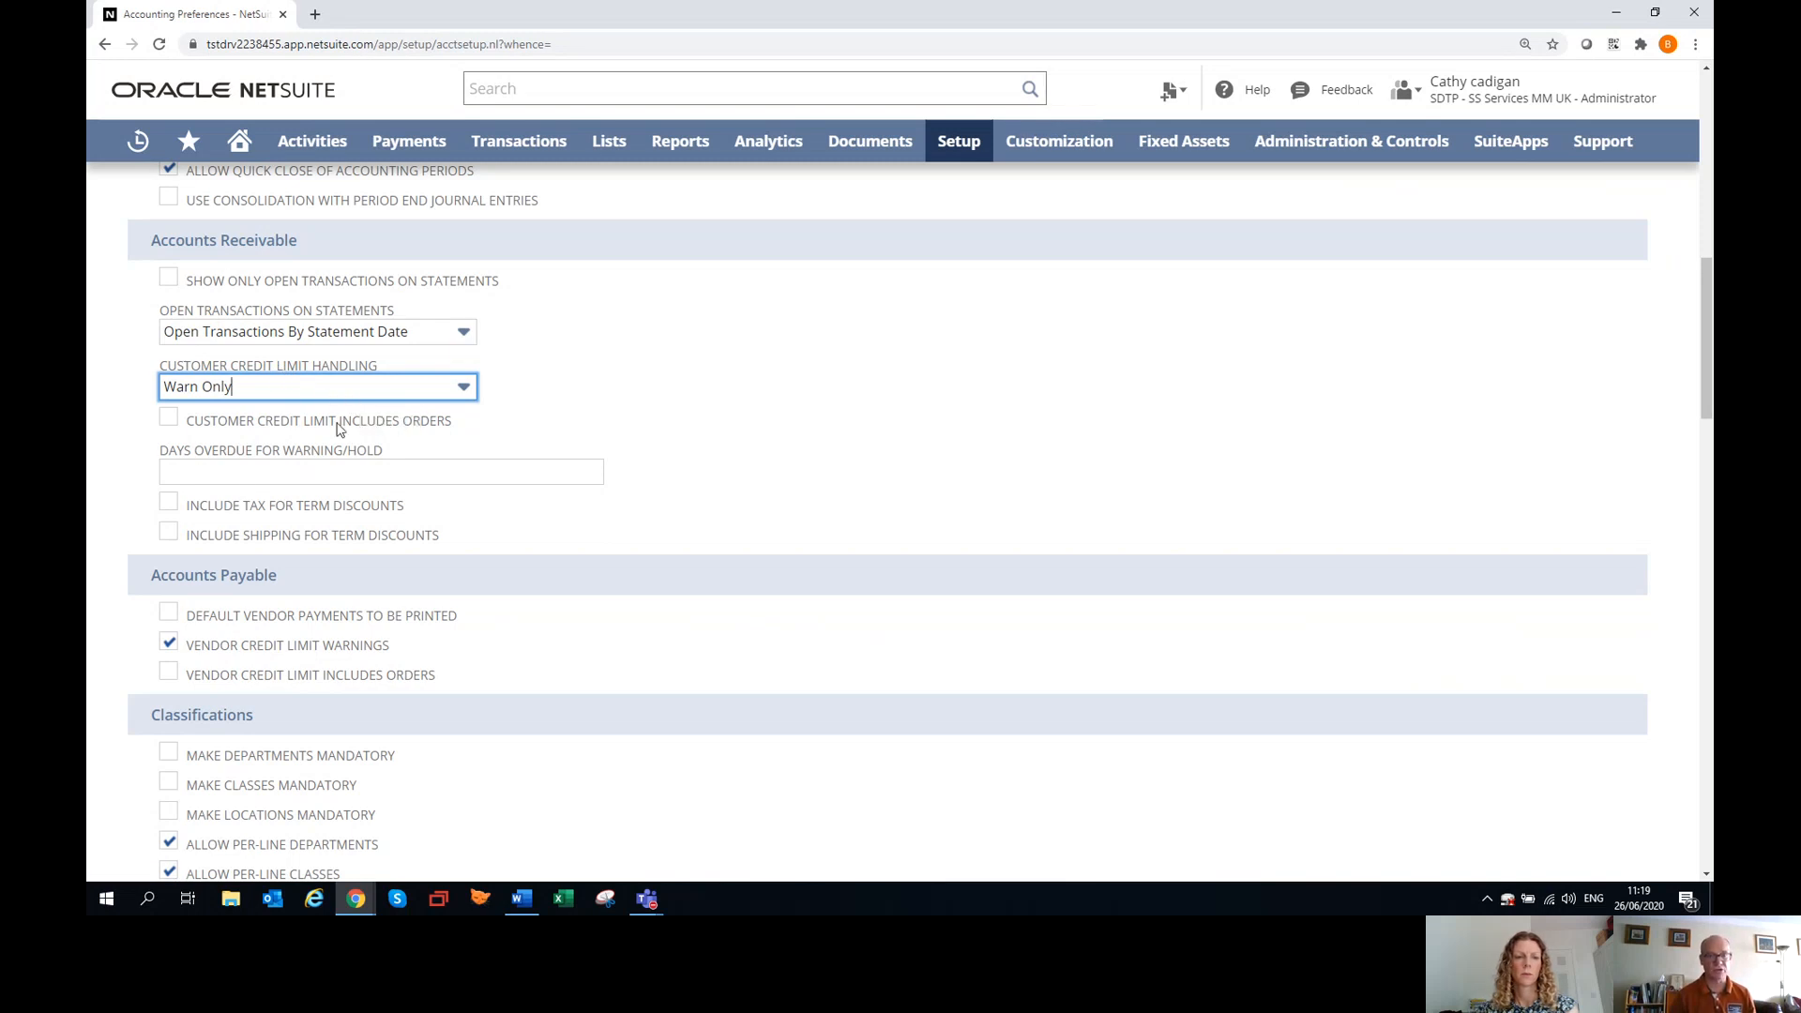
click(266, 471)
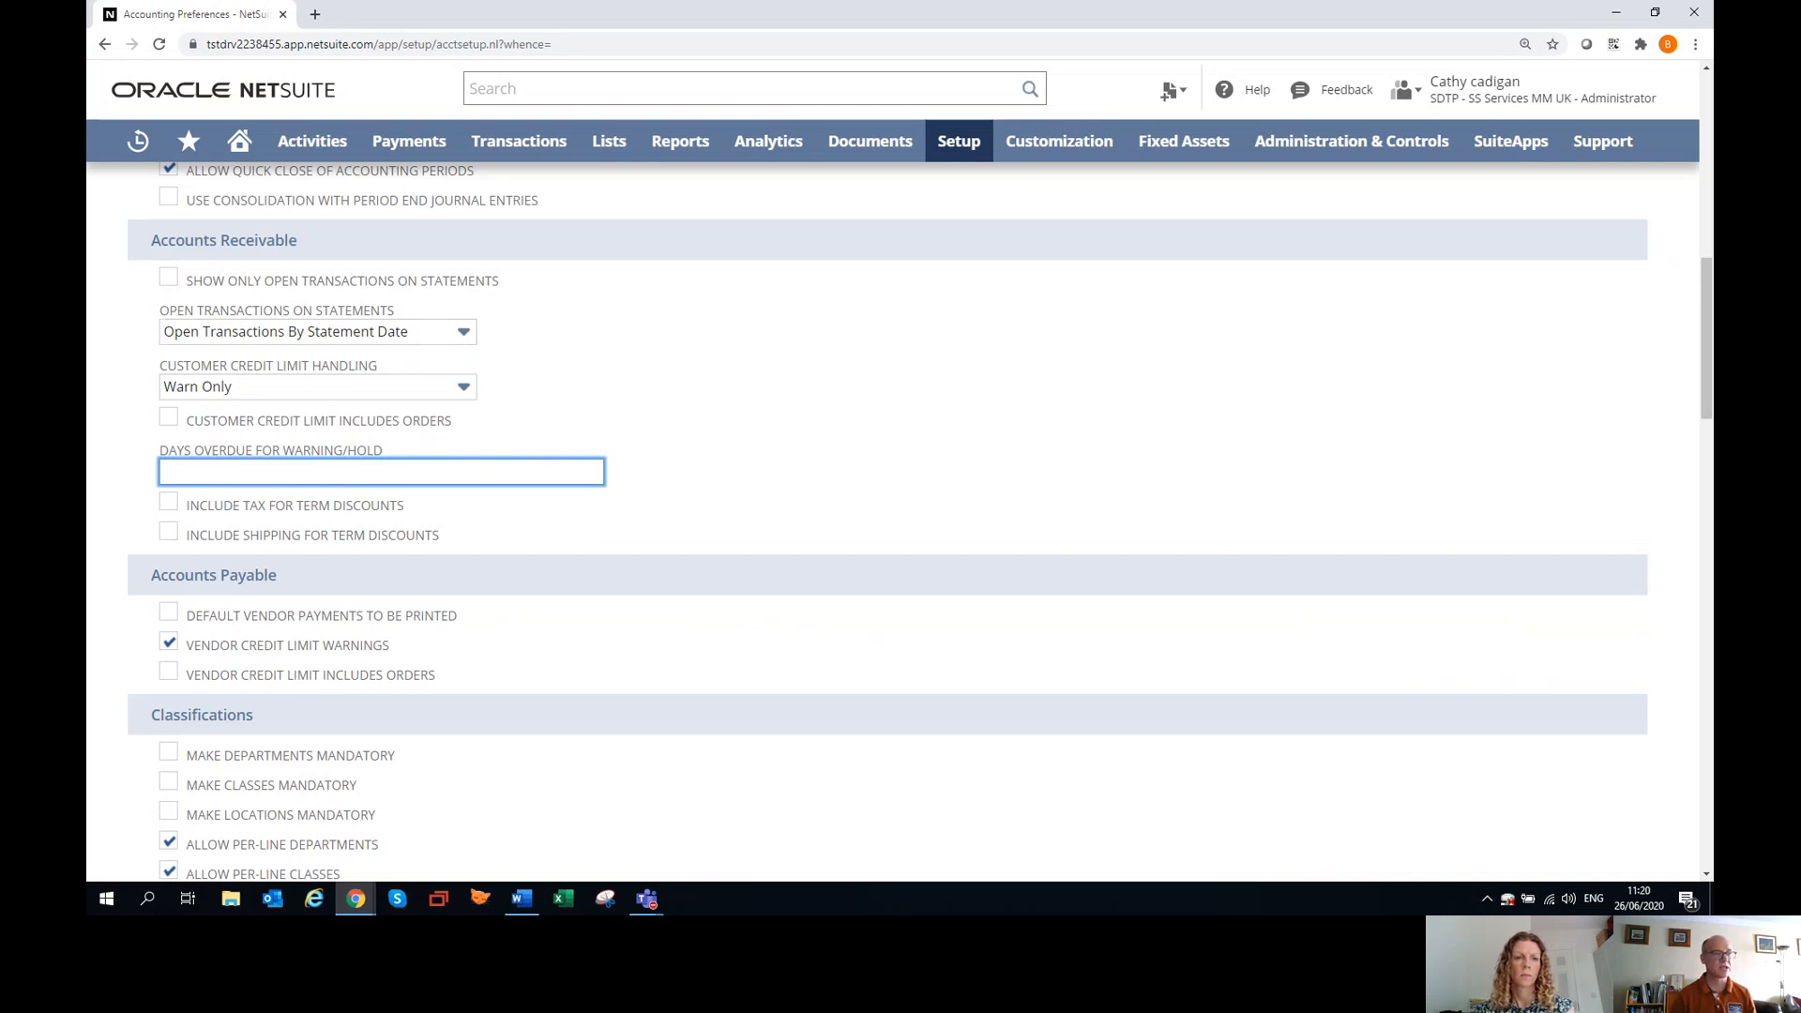
Reopen the Ballybay Telecom customer from the recent records and examine its financial account, overdue balance and aging information.
mouse_move(140, 149)
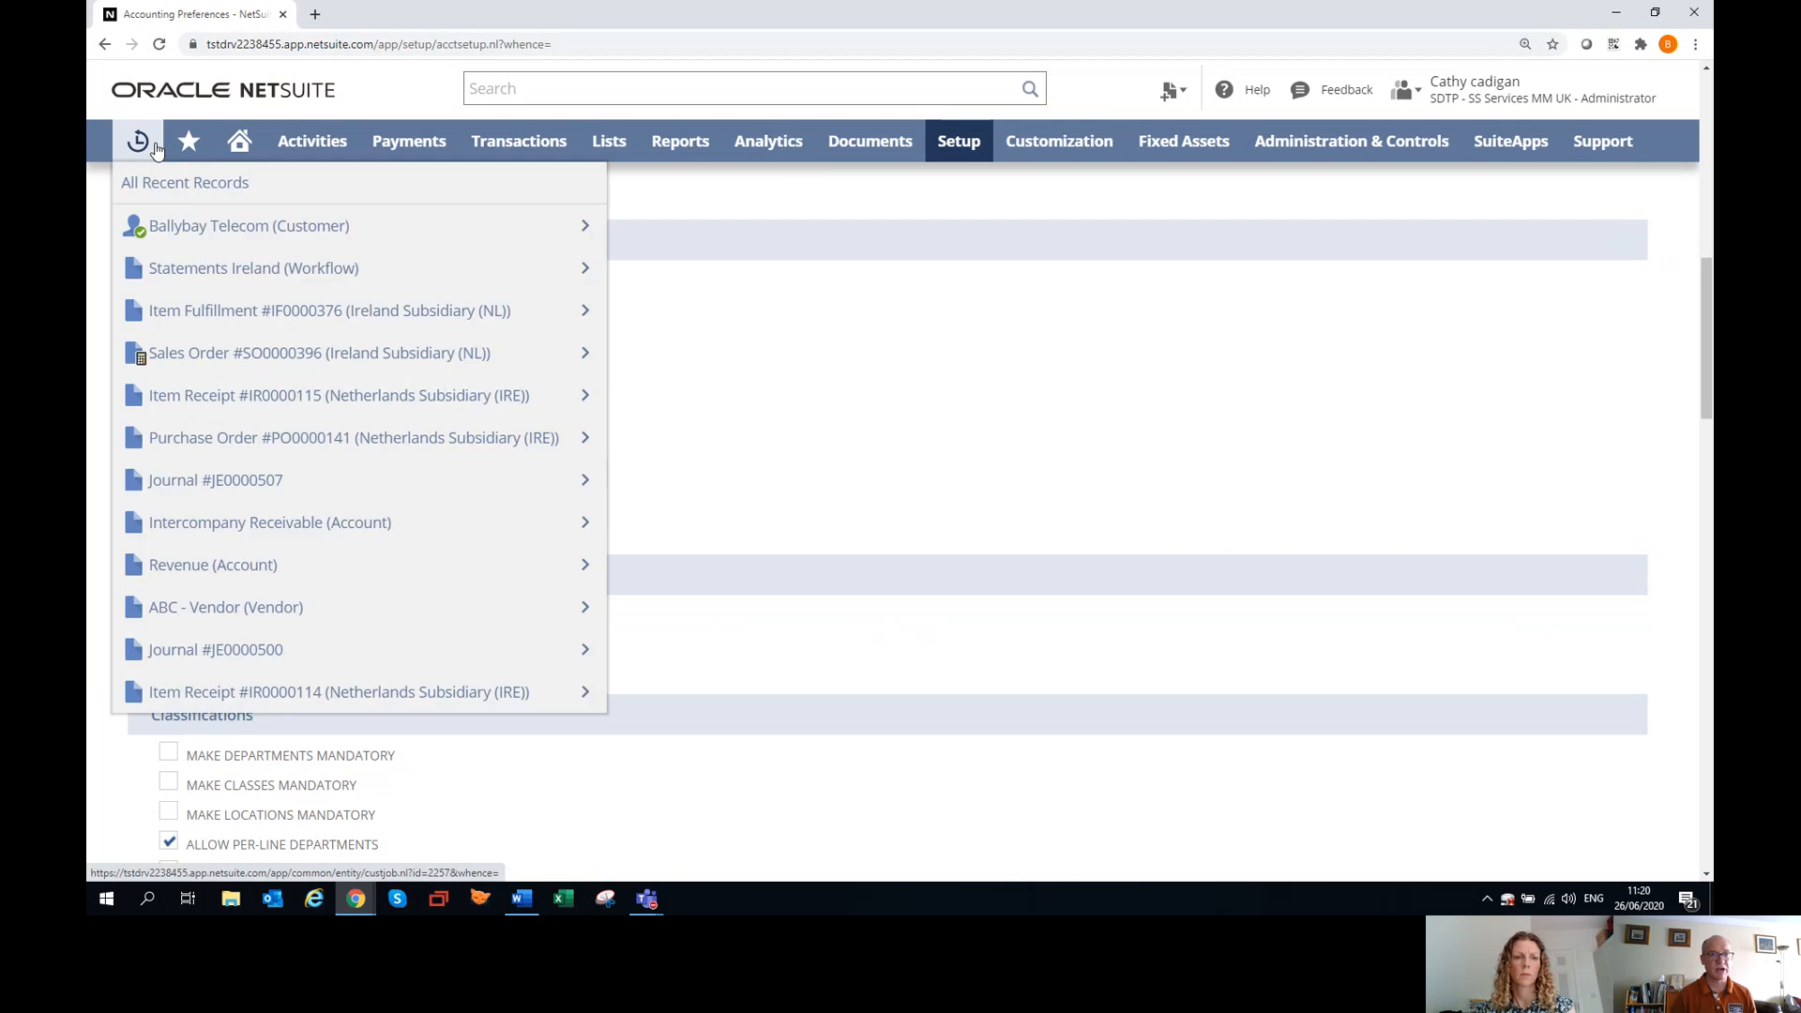
click(190, 246)
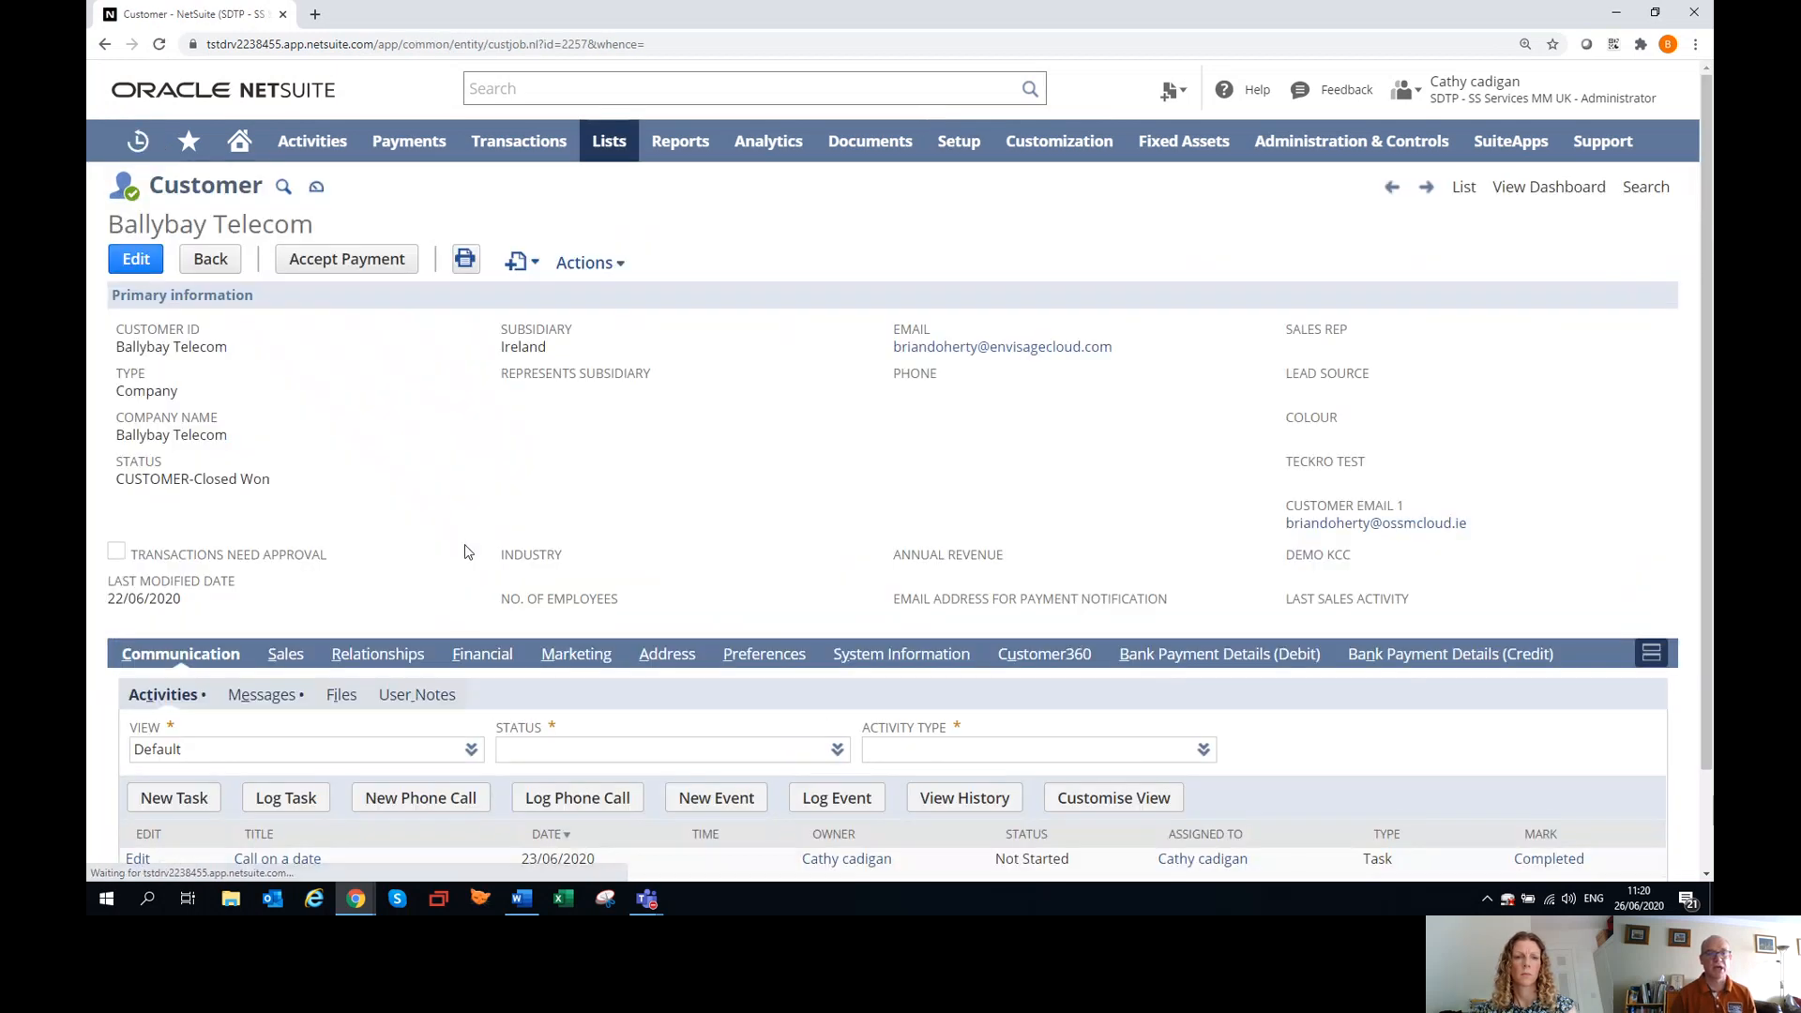
scroll(464, 552, down, 1)
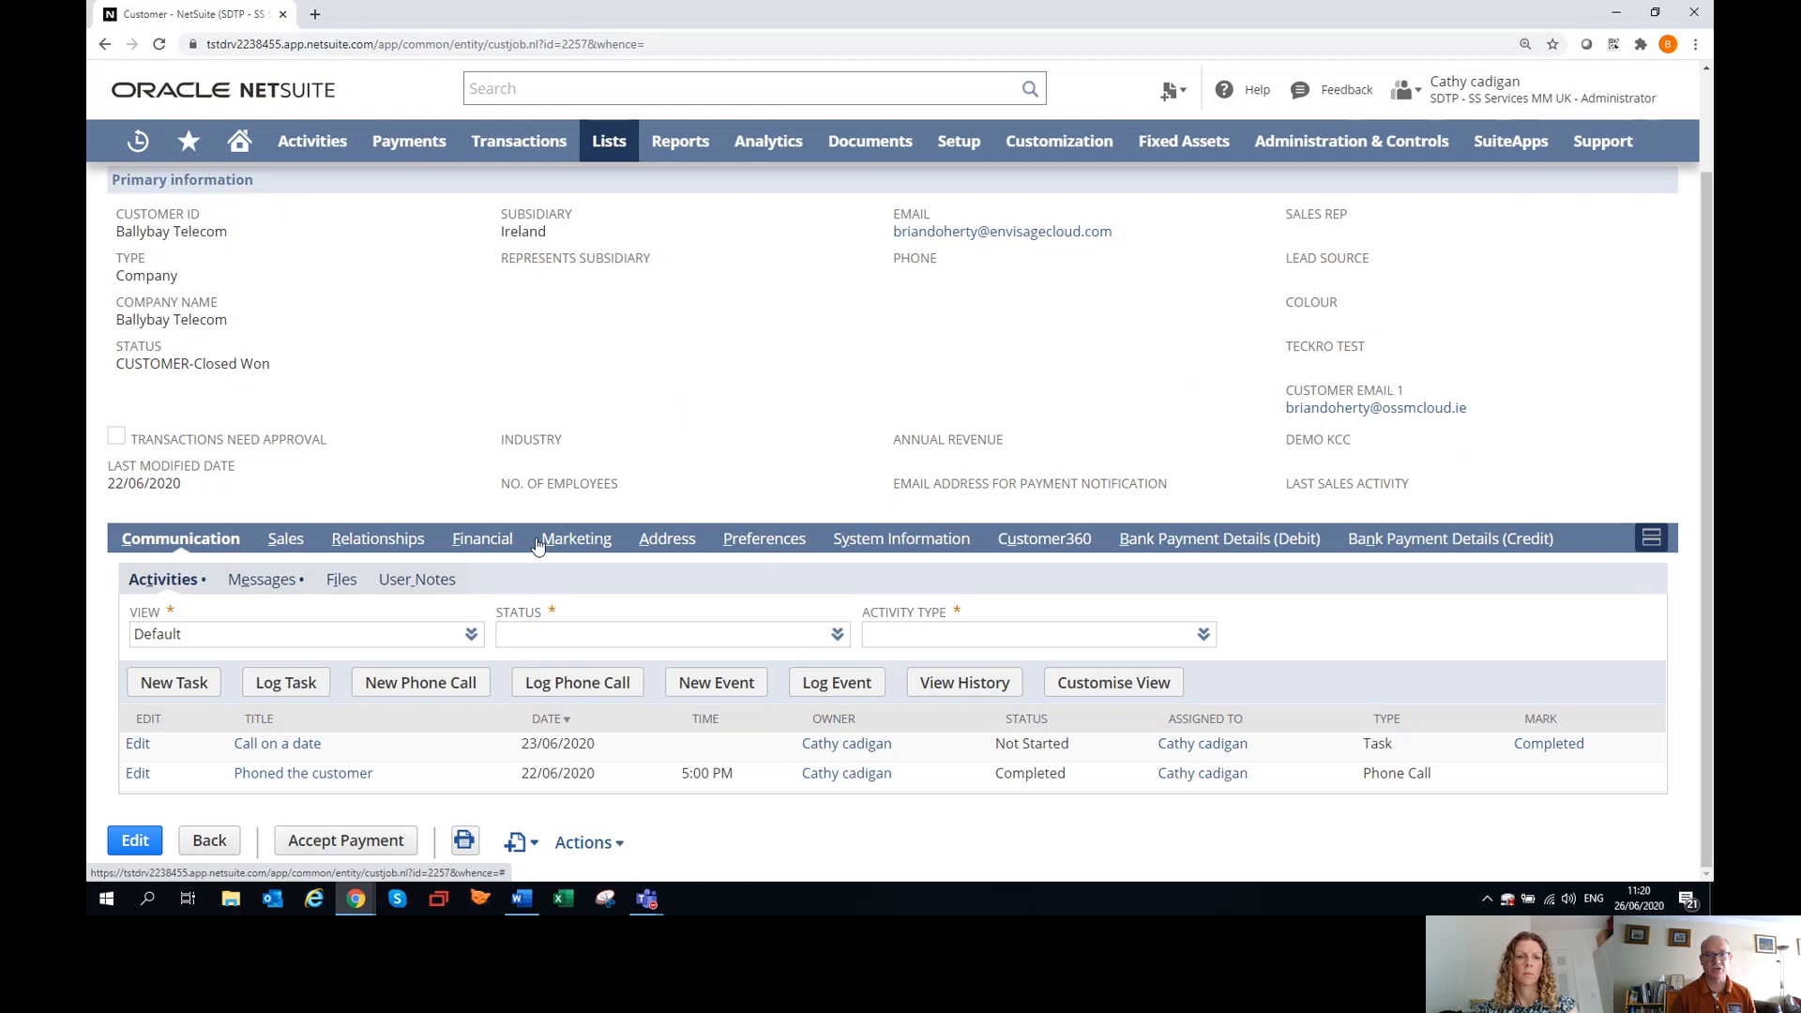
click(480, 538)
scroll(612, 511, down, 1)
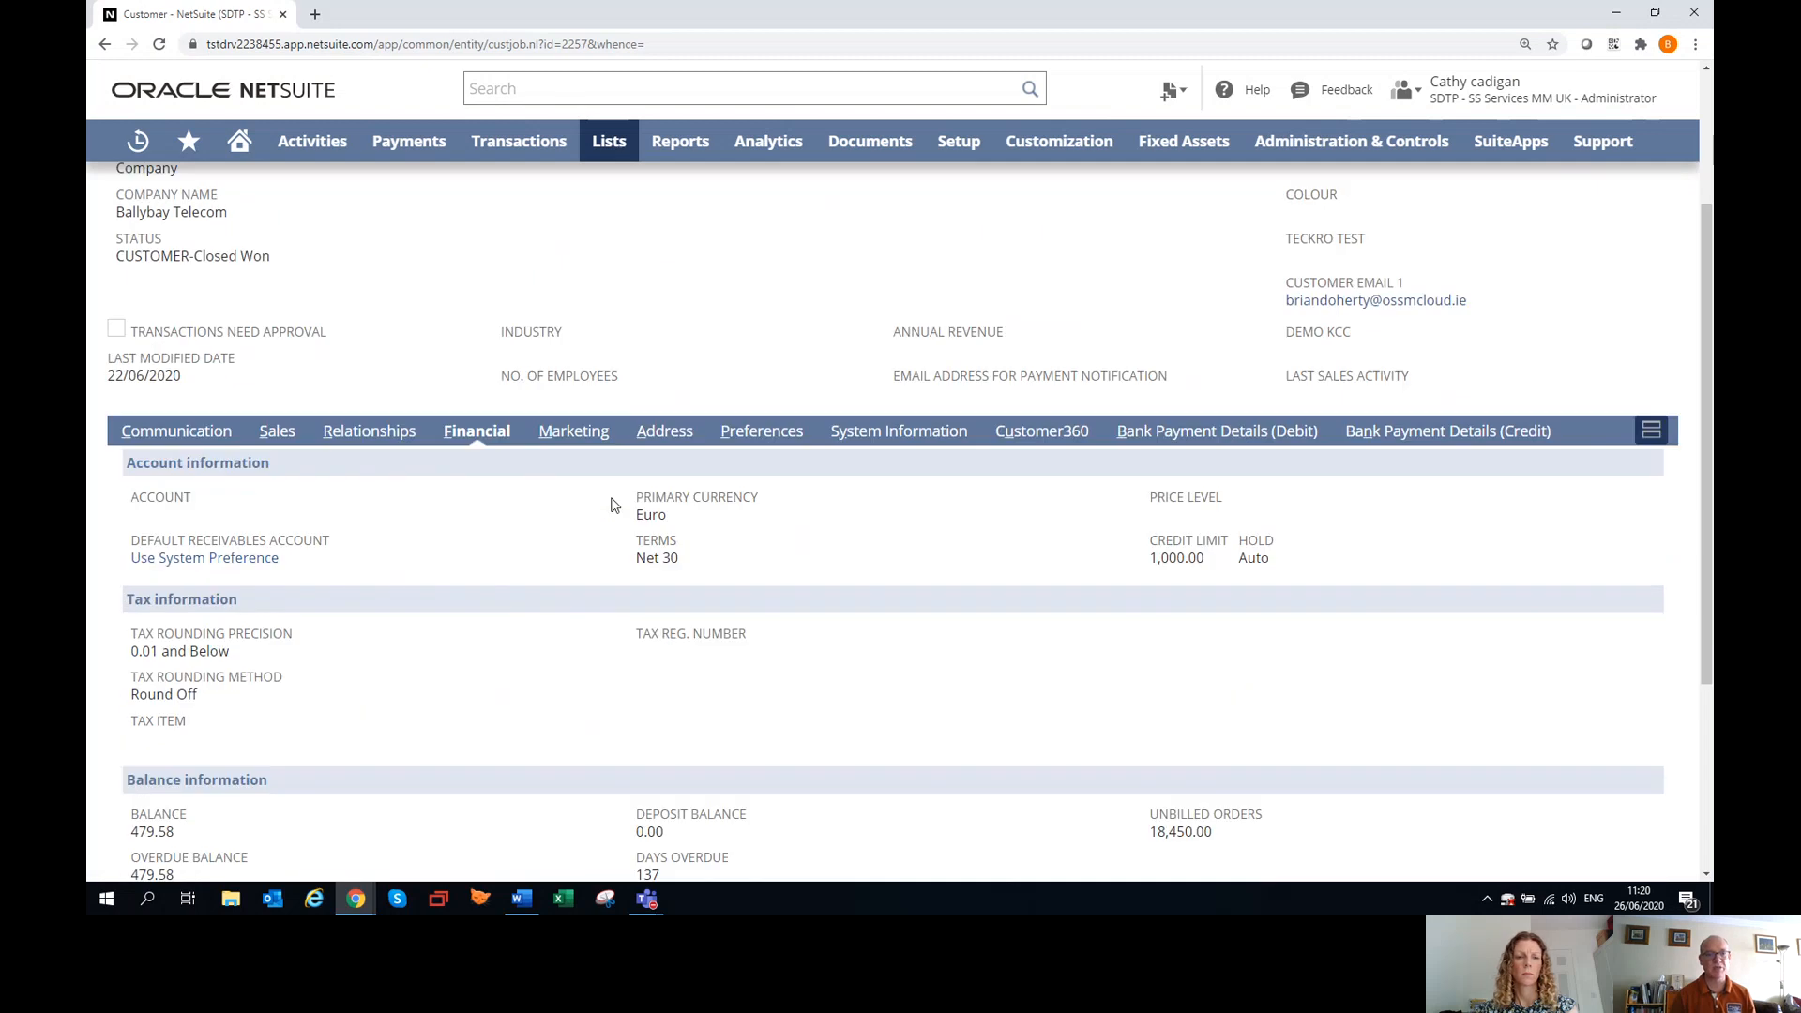
scroll(610, 505, down, 3)
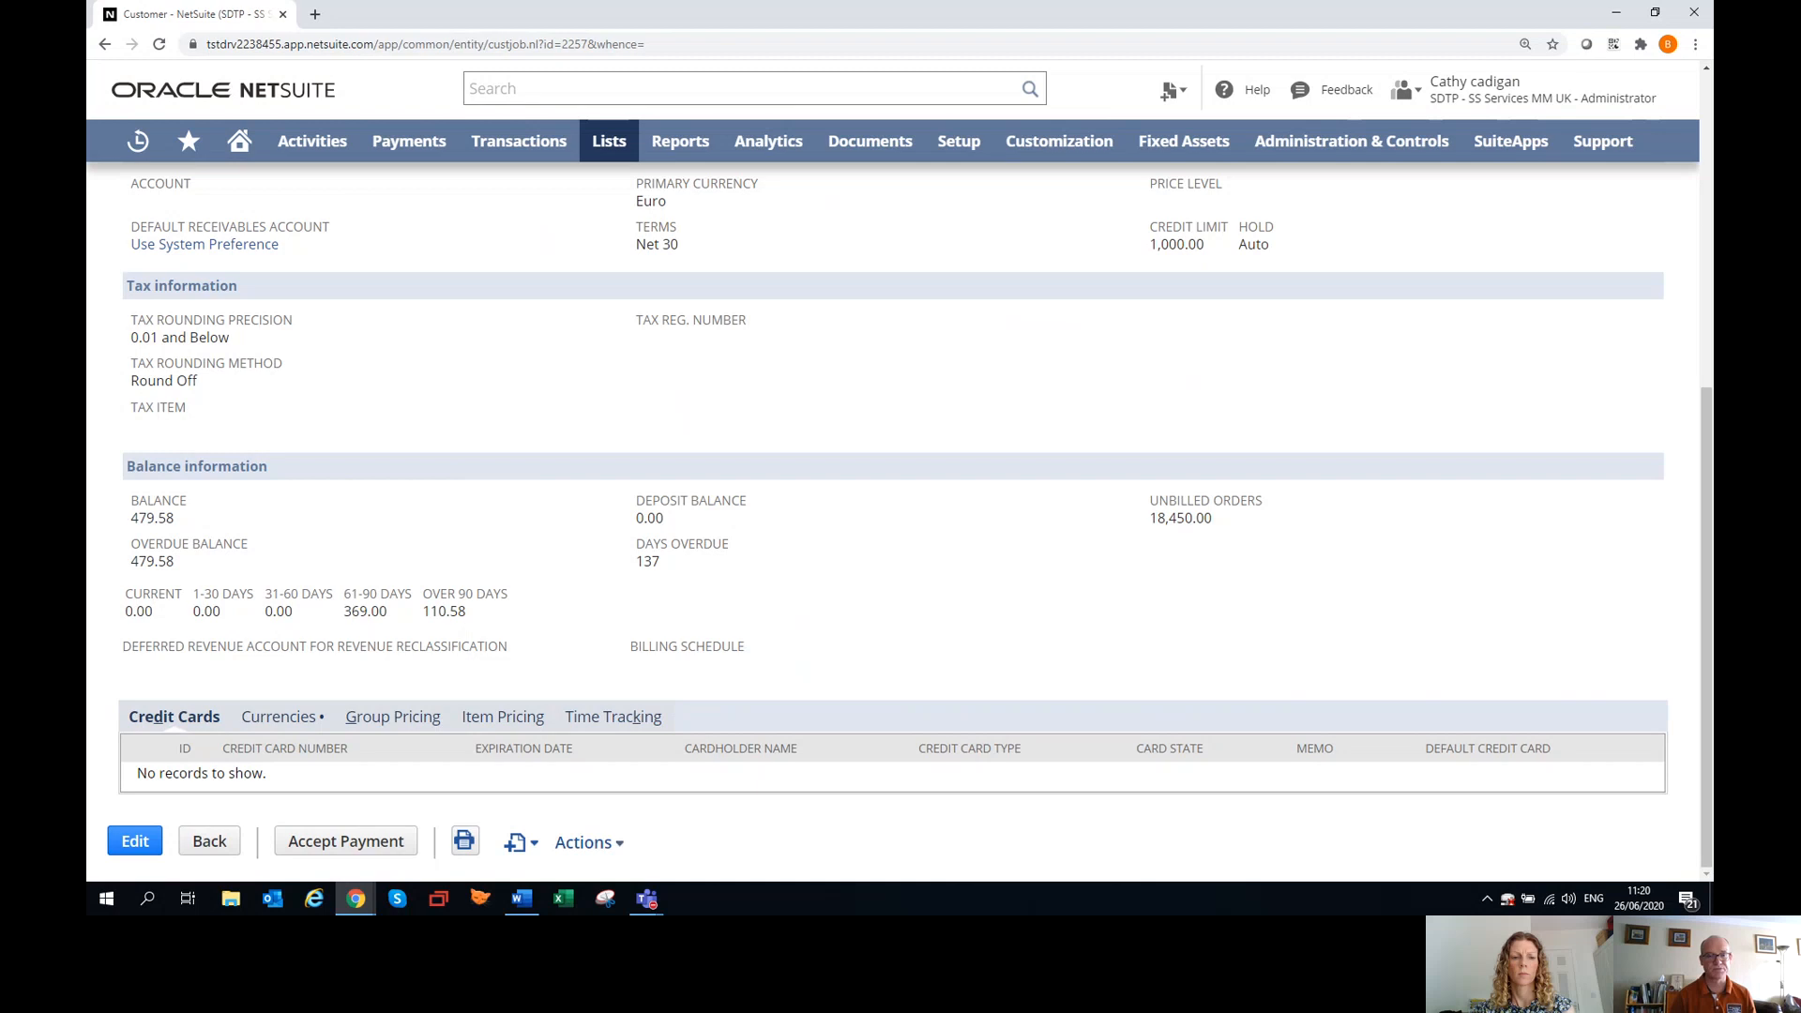
scroll(470, 605, up, 4)
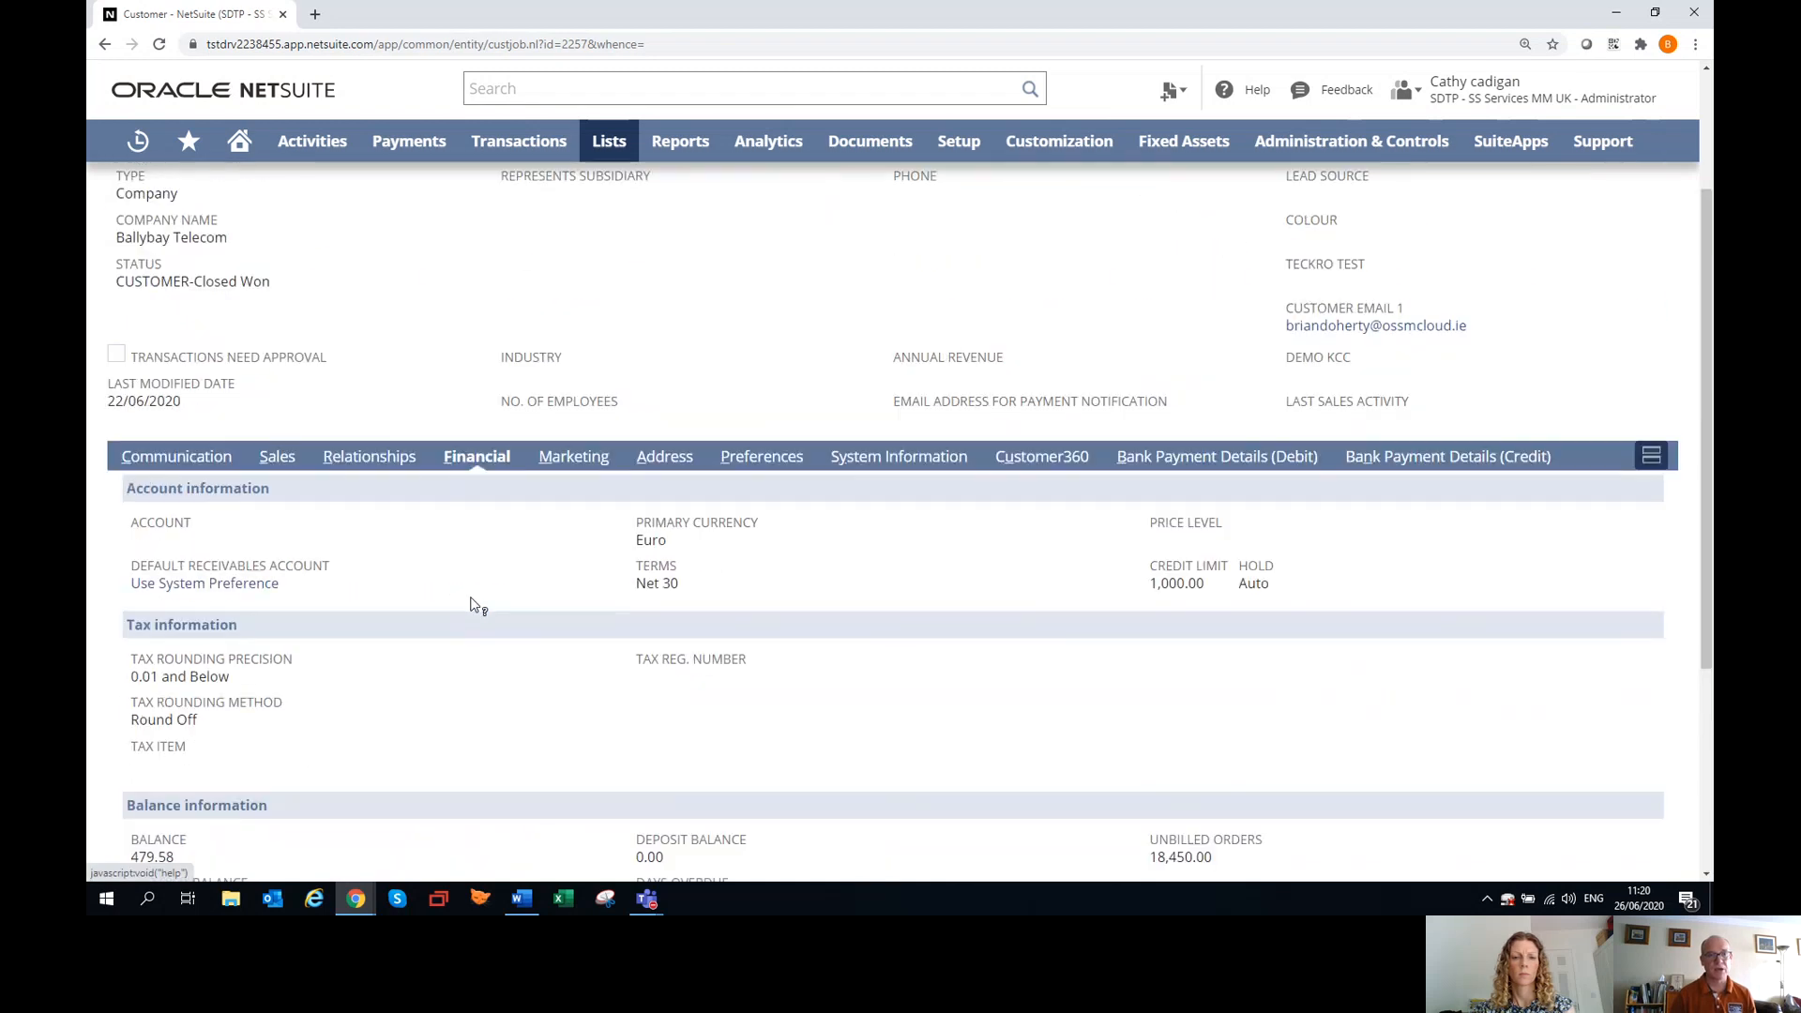
Show the customer's communication activities, view a blank new task form, and close it without saving.
click(203, 457)
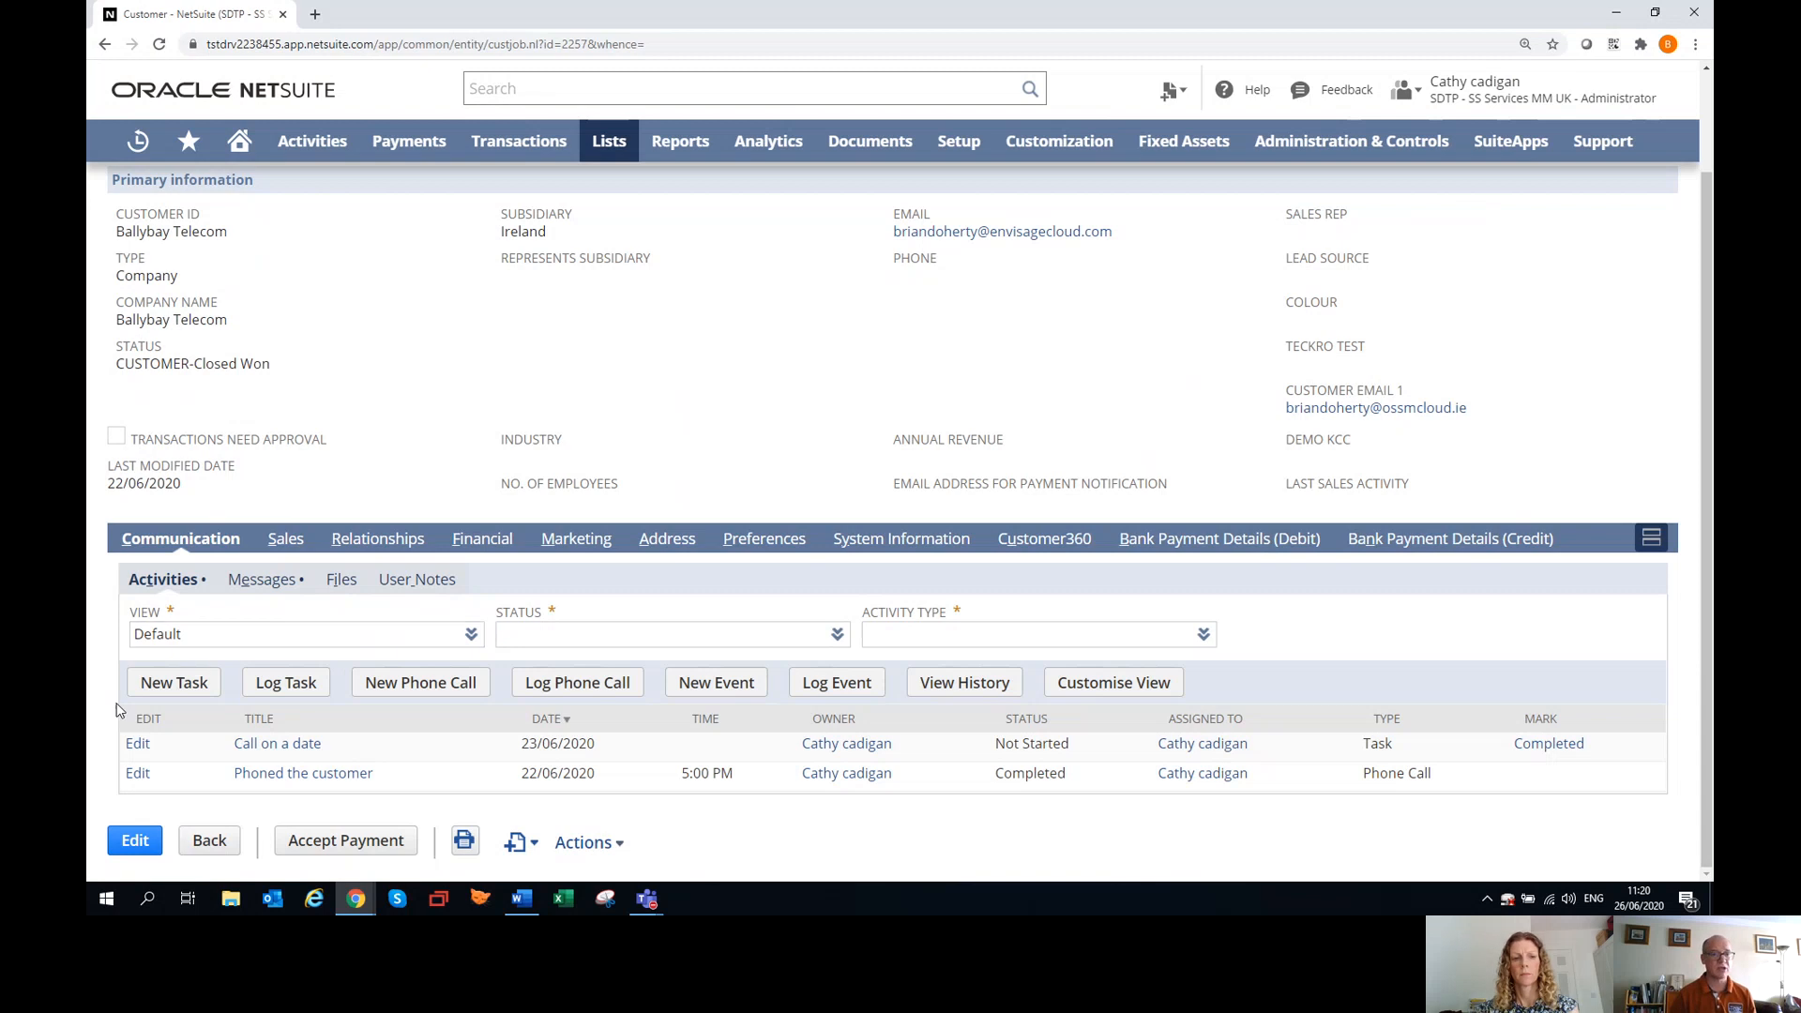
click(198, 686)
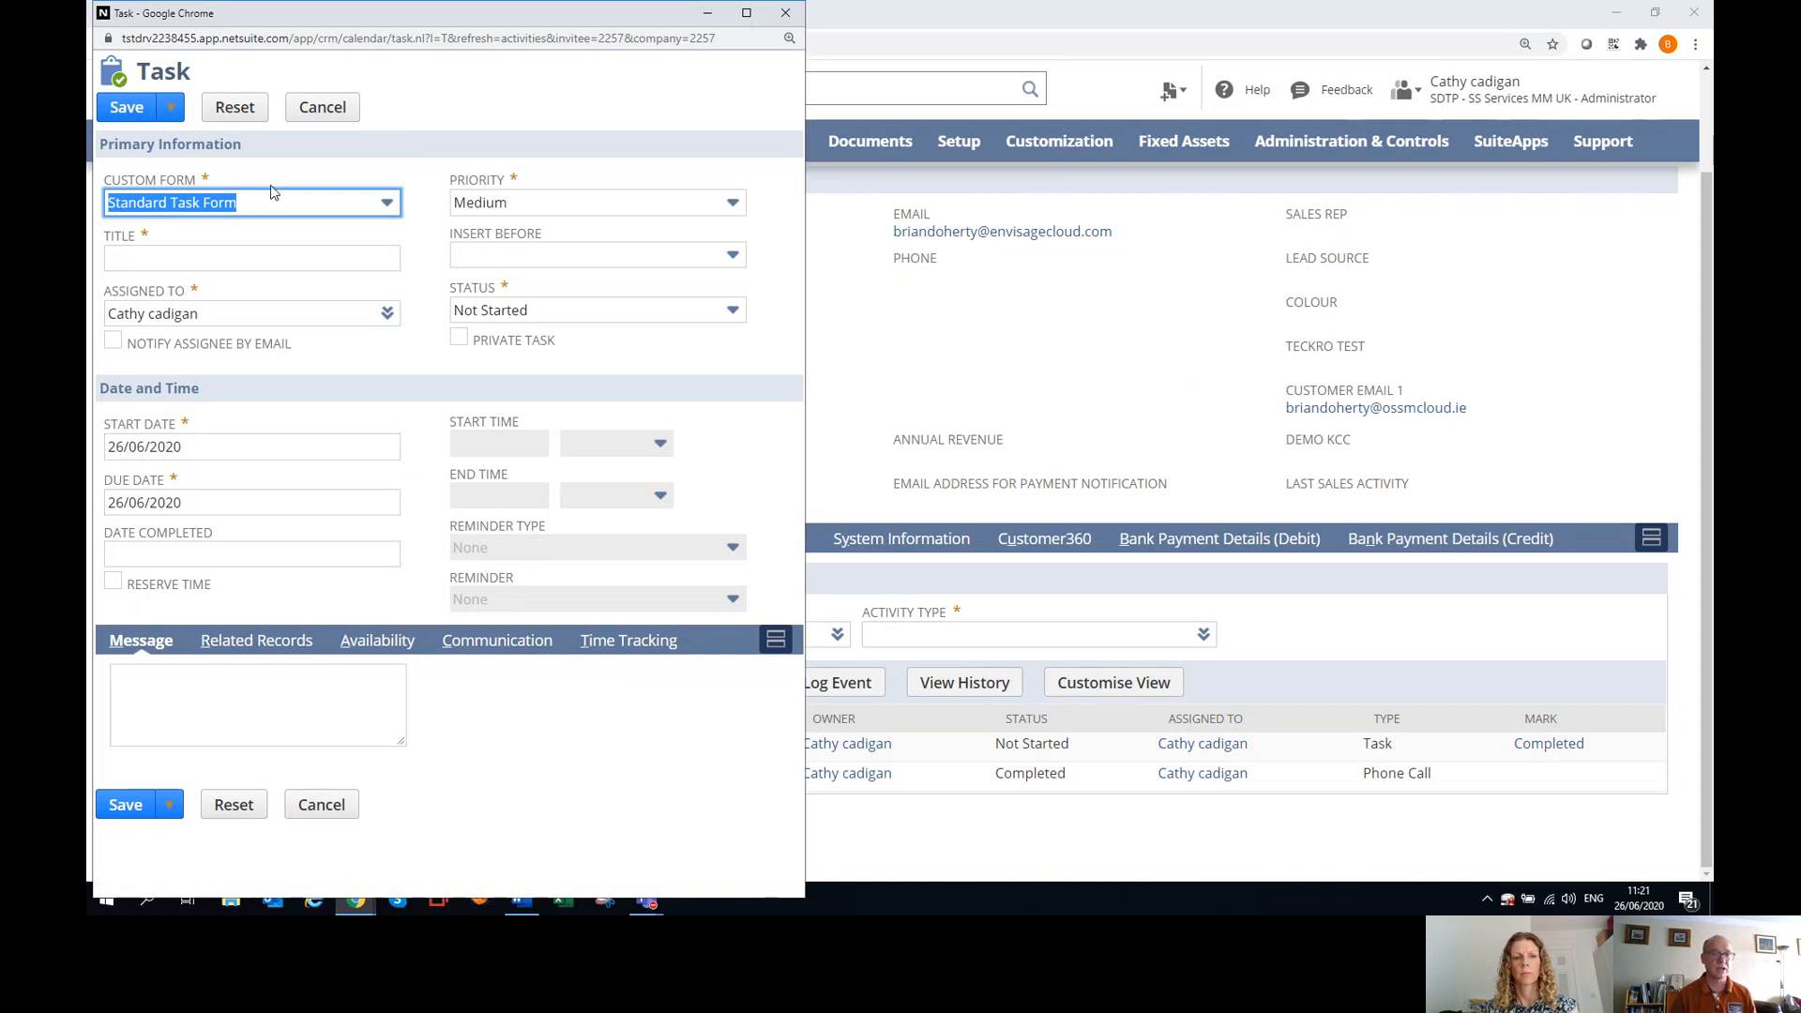
click(784, 13)
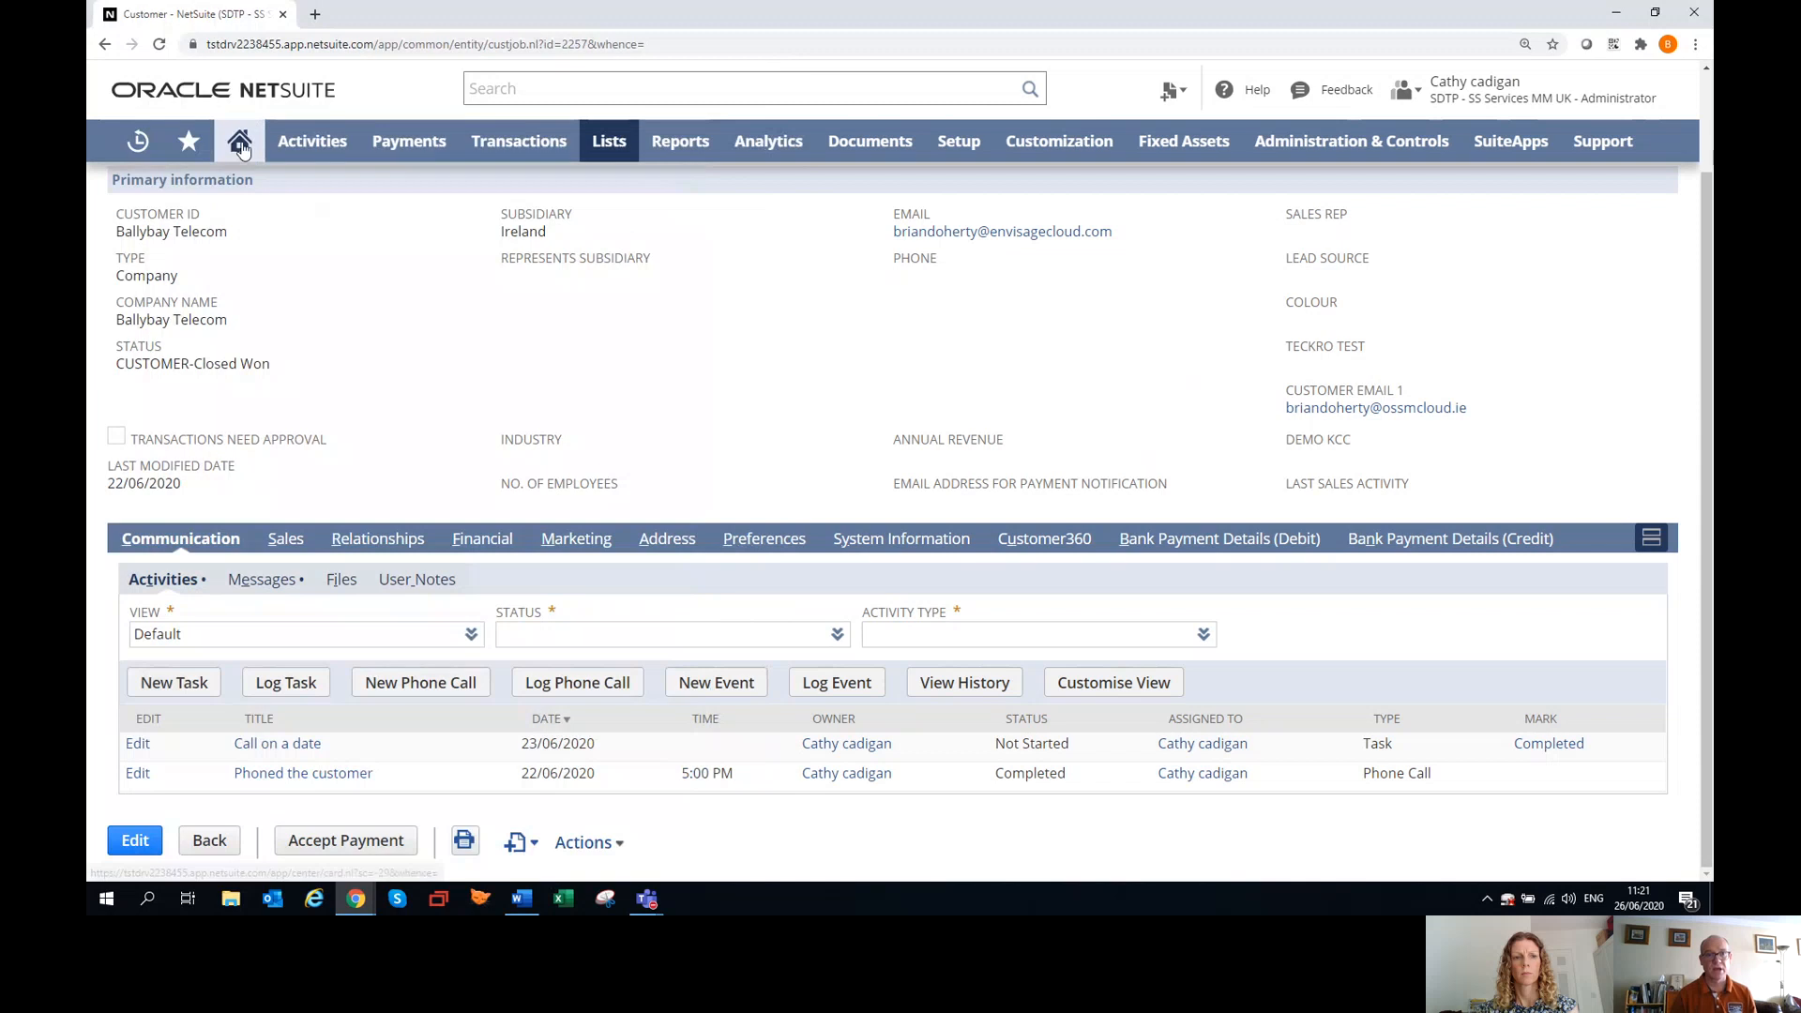
Open the home dashboard in a separate browser tab and review the calendar's customer activities and the reminder for tasks to complete.
click(418, 15)
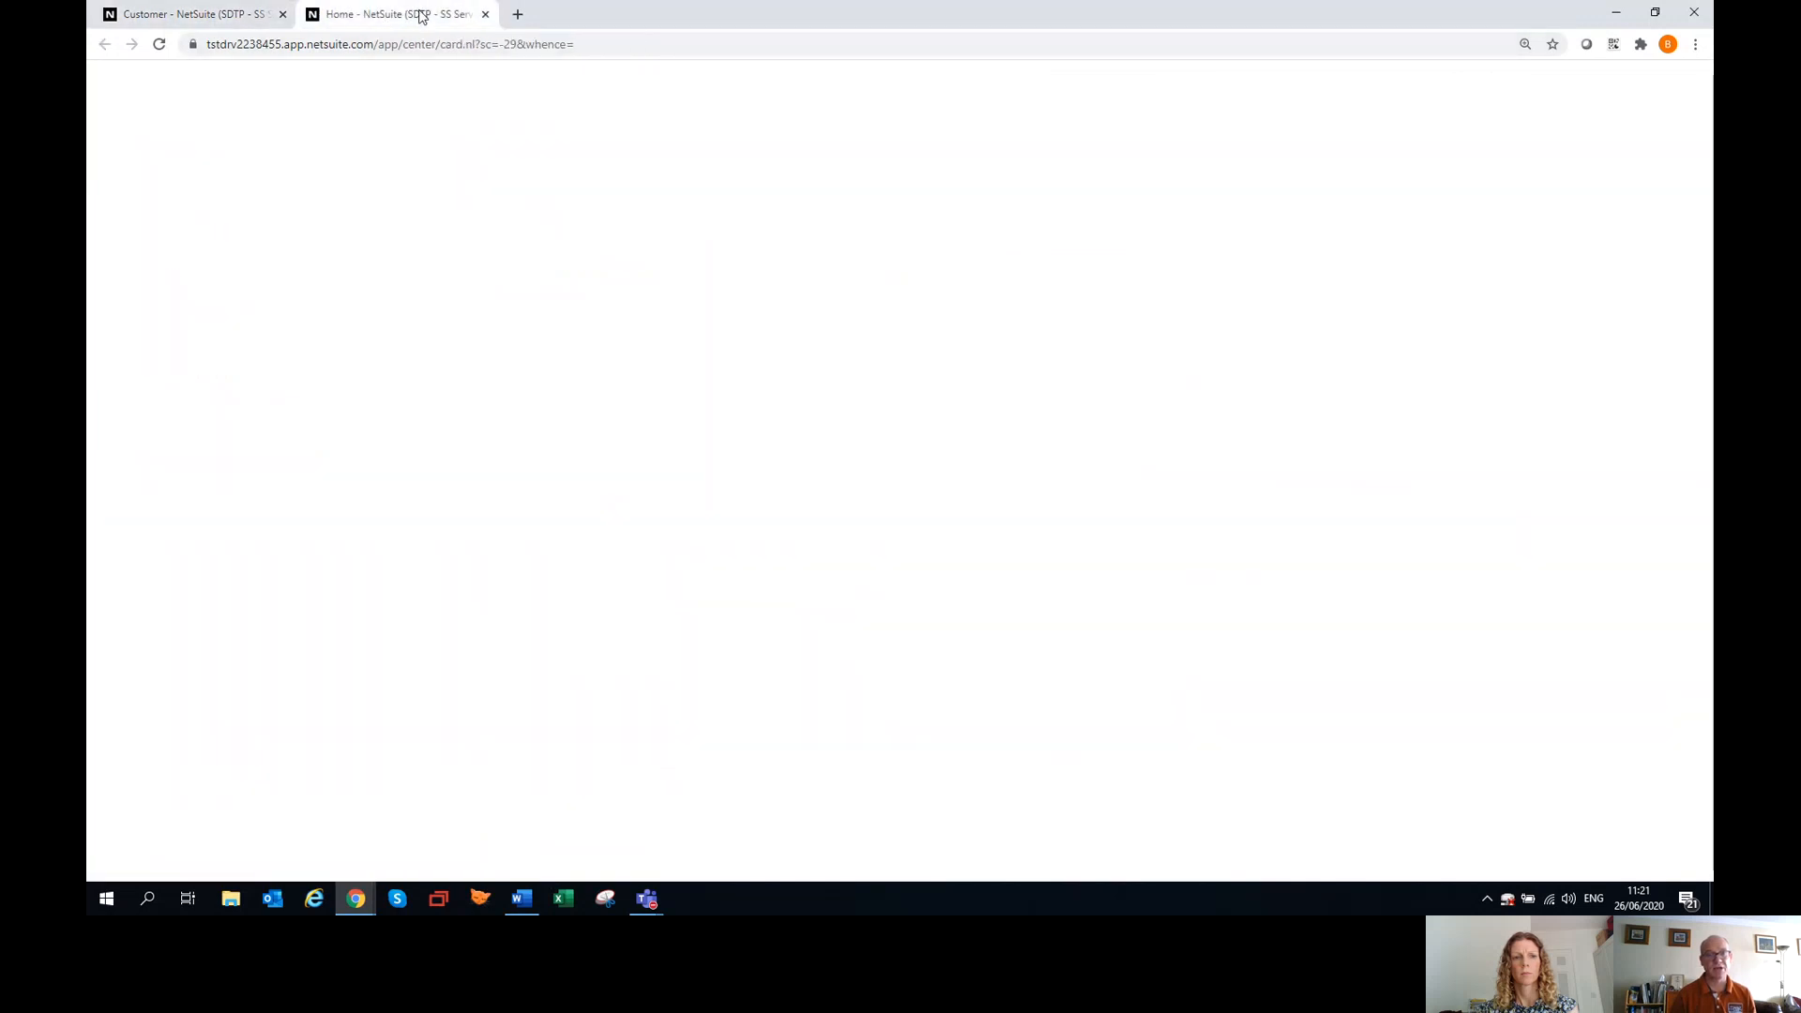
scroll(533, 510, down, 6)
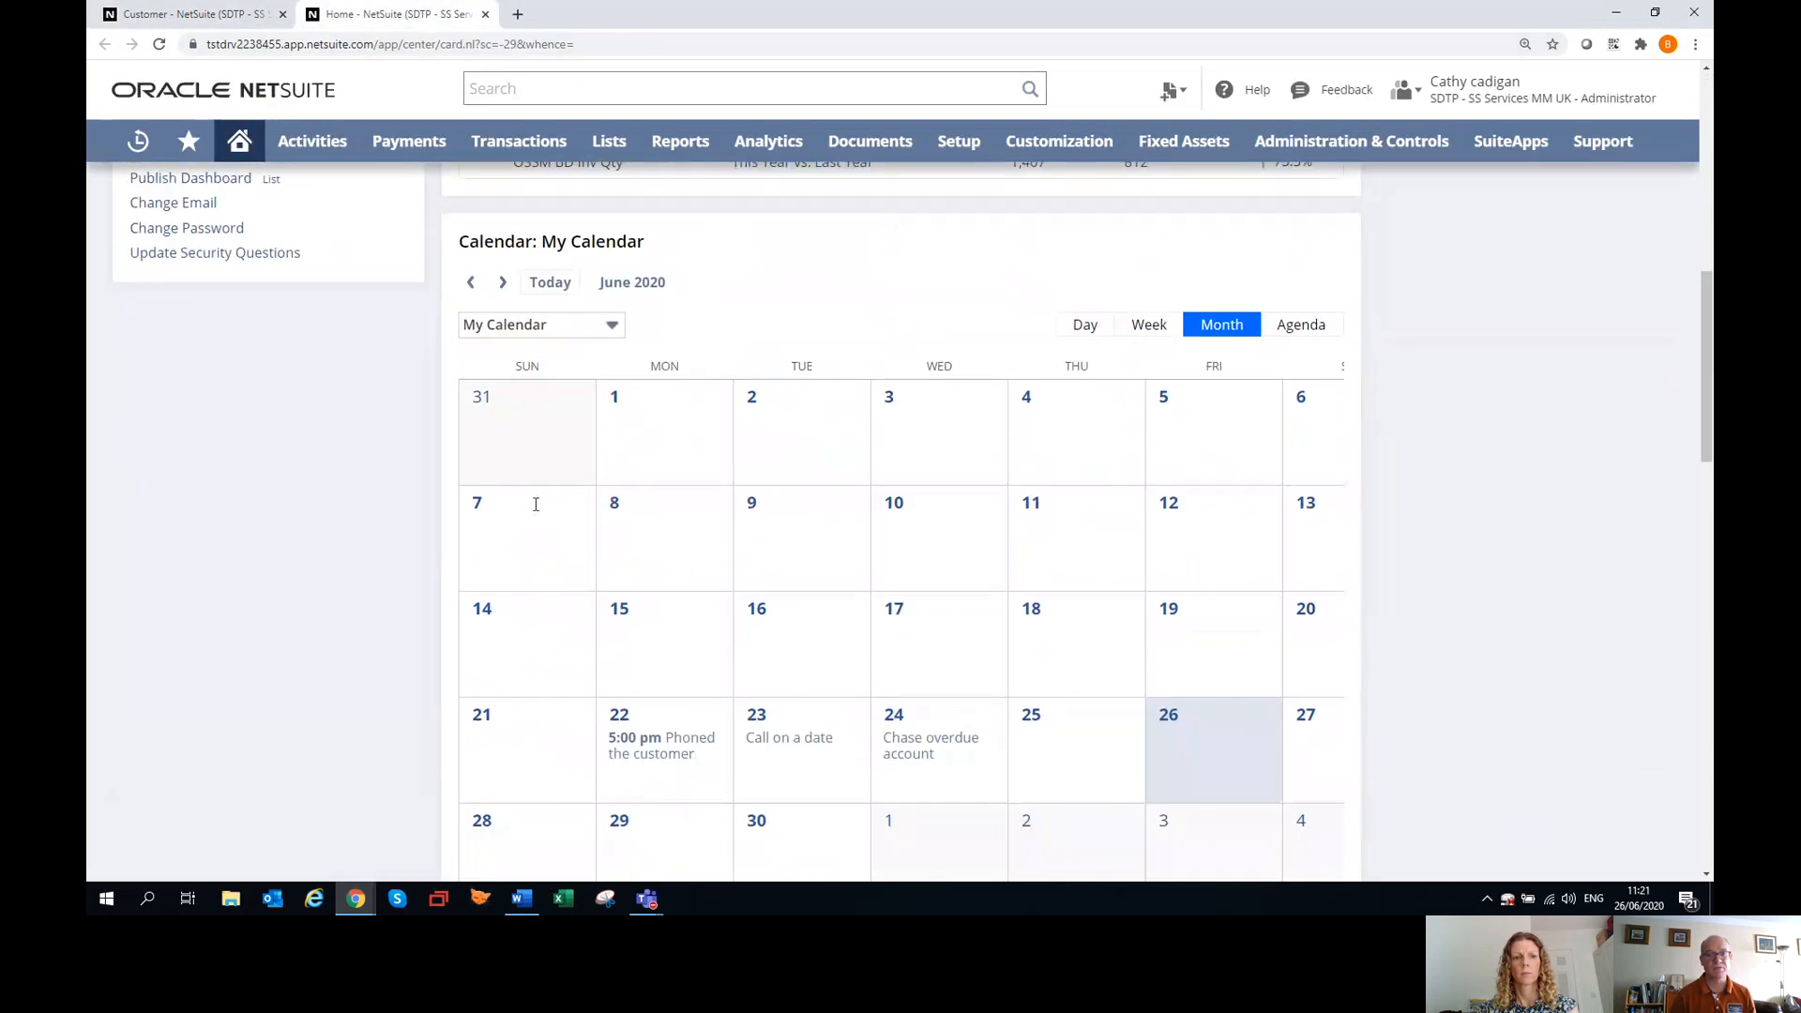
scroll(535, 511, down, 2)
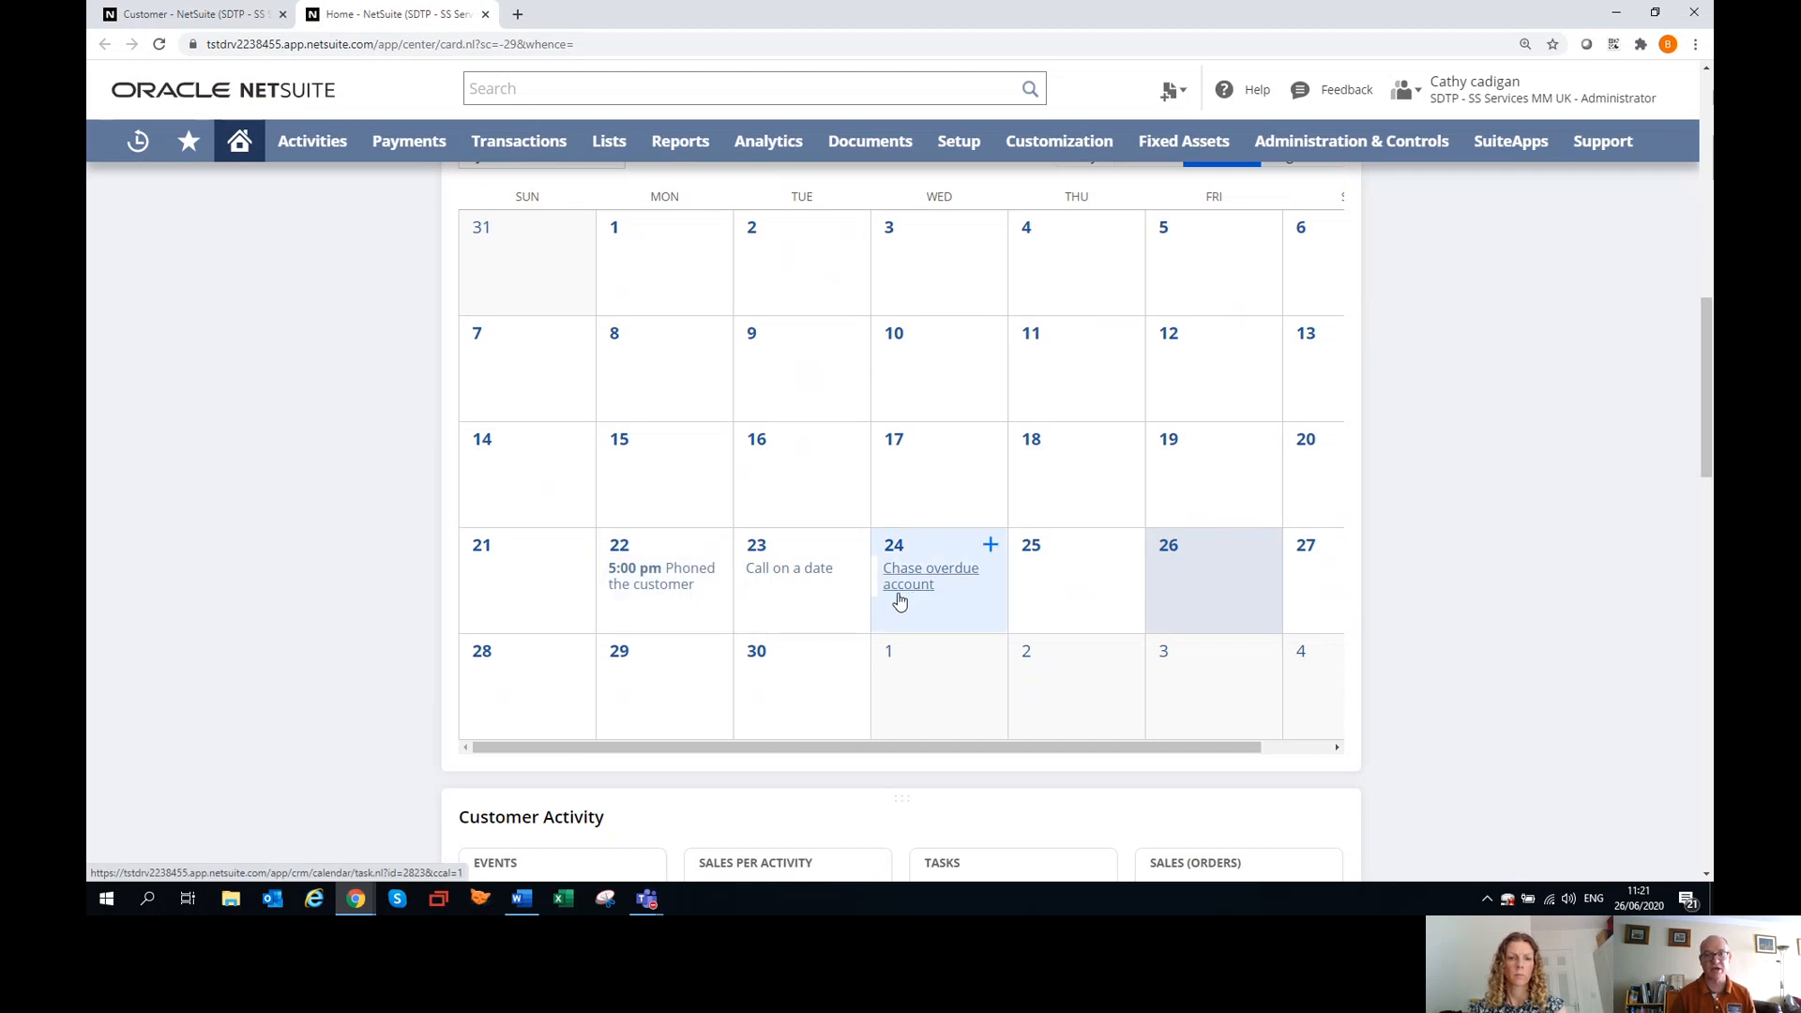
scroll(899, 601, up, 10)
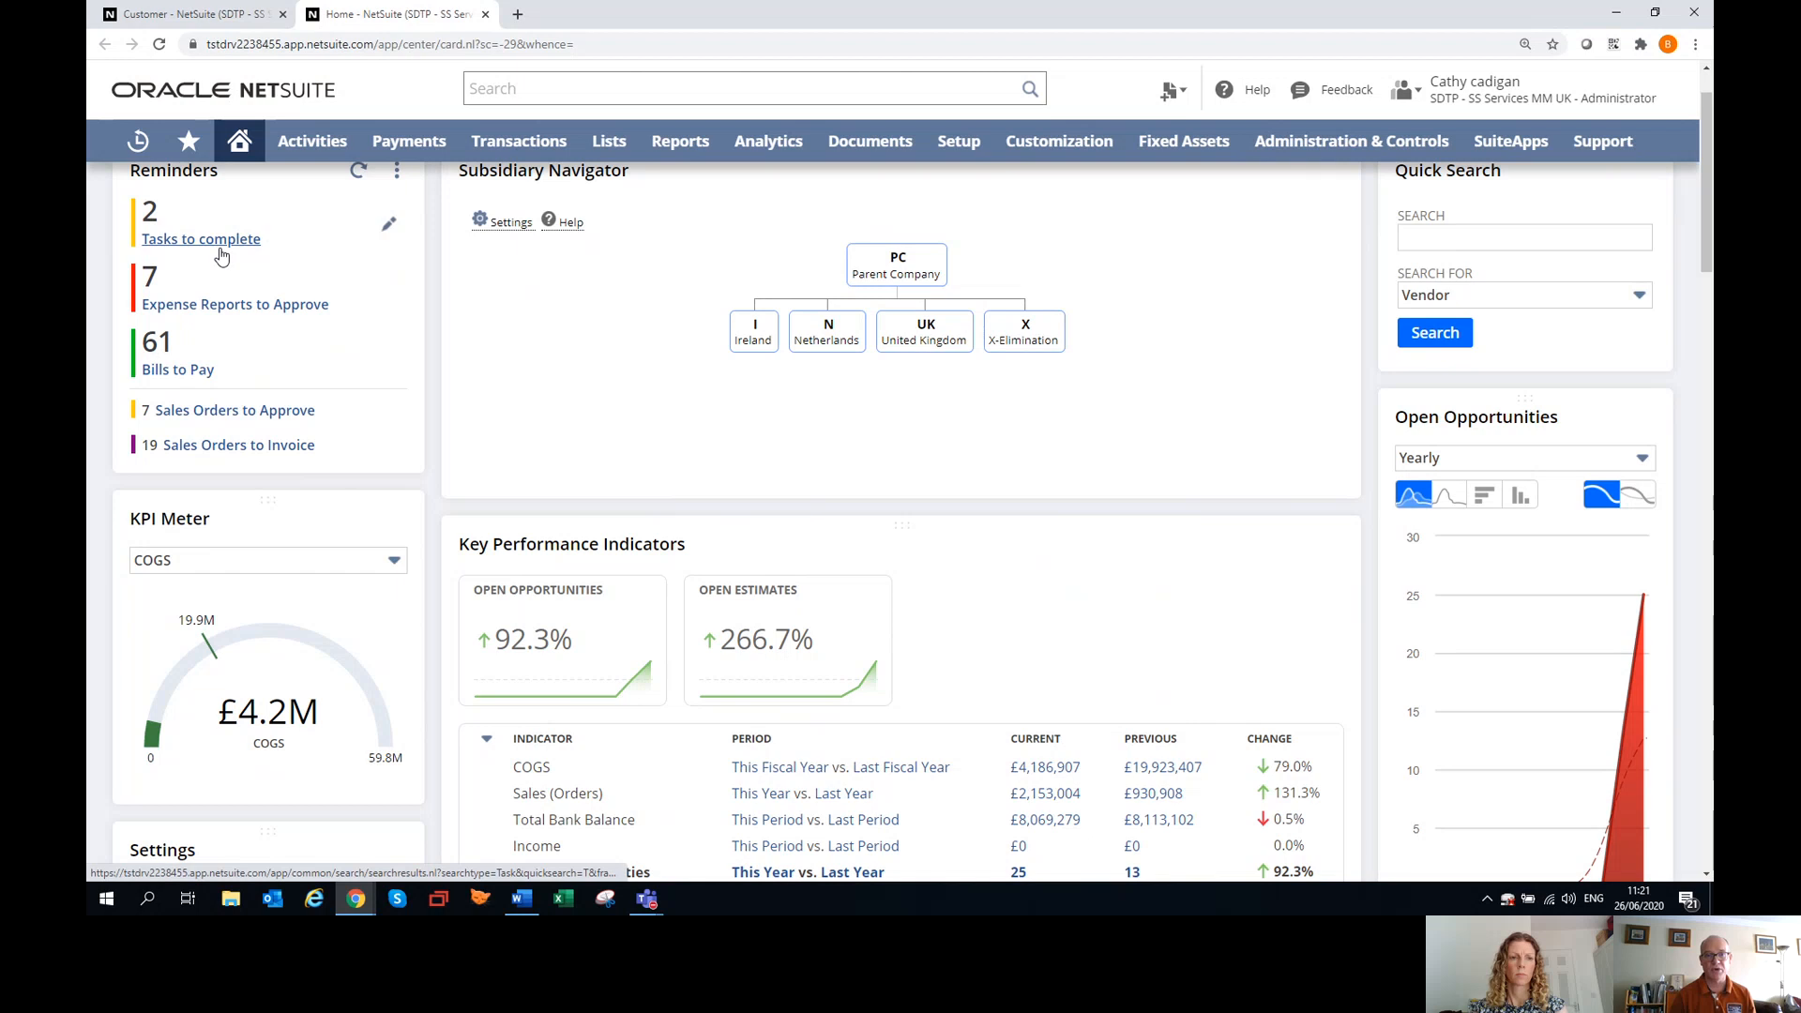
scroll(300, 314, up, 1)
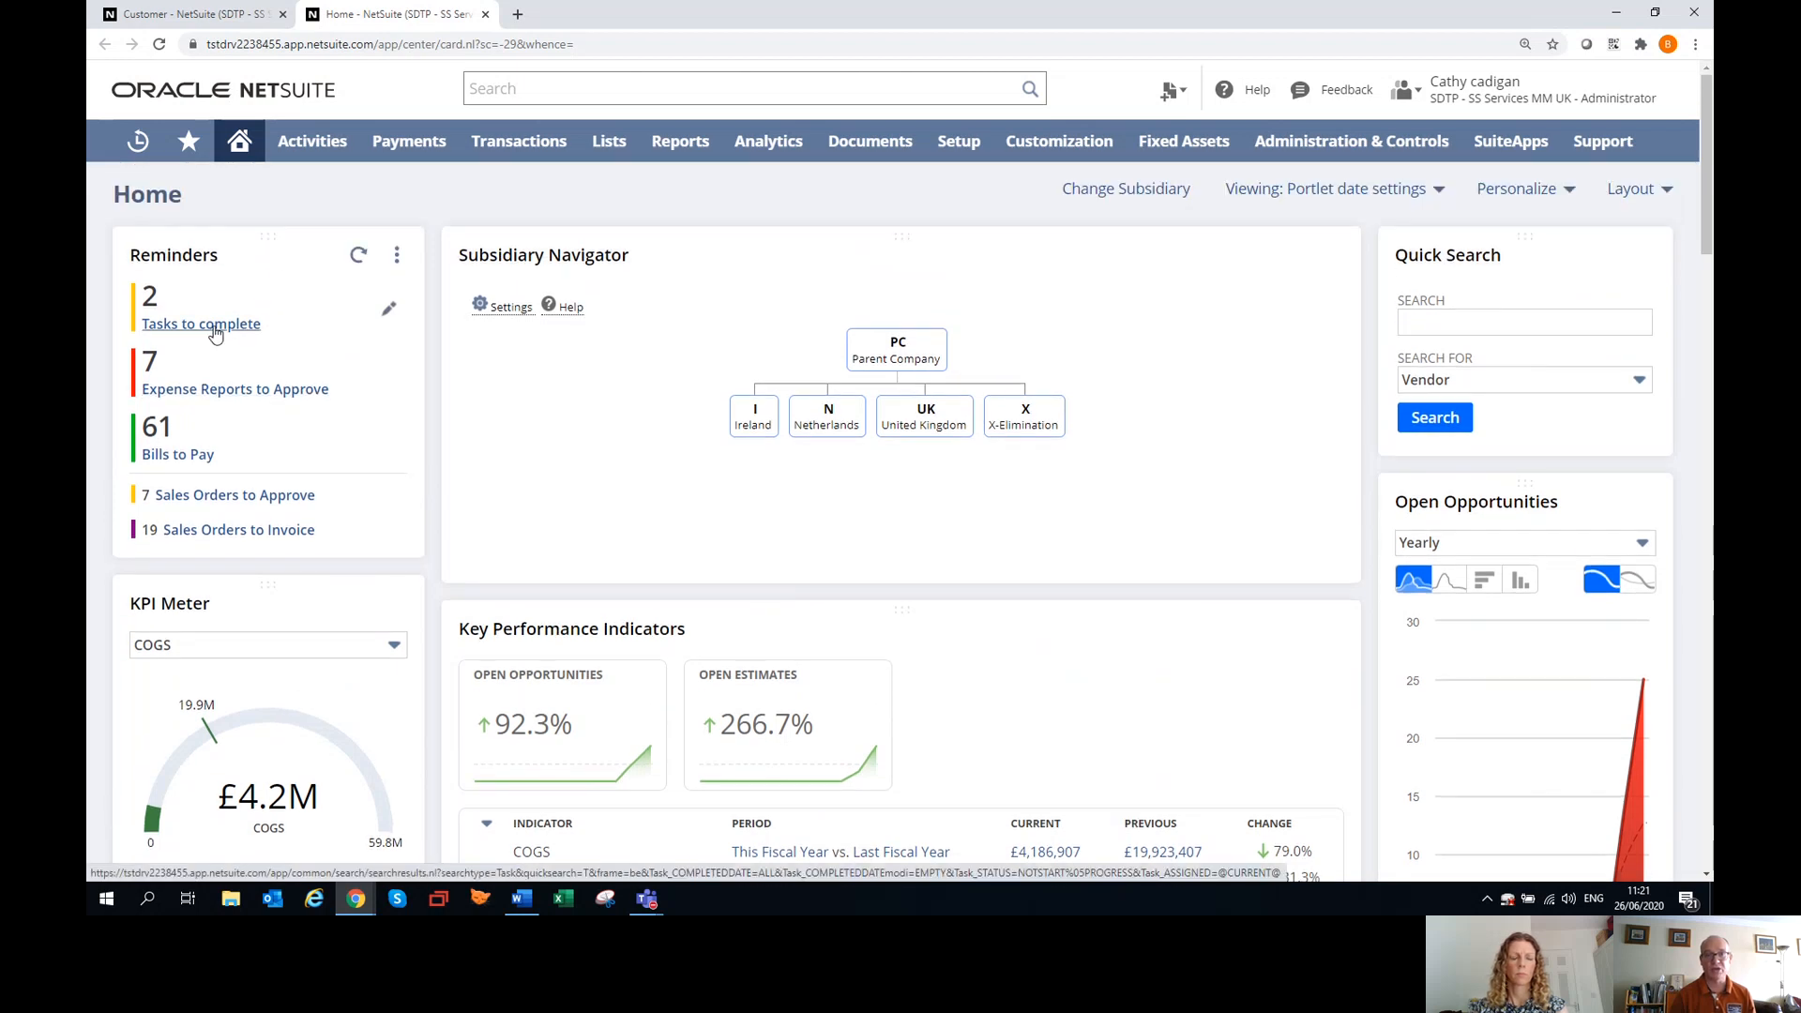
View the list of tasks to complete, and return to the Ballybay Telecom record to review its messages and attached files.
click(214, 325)
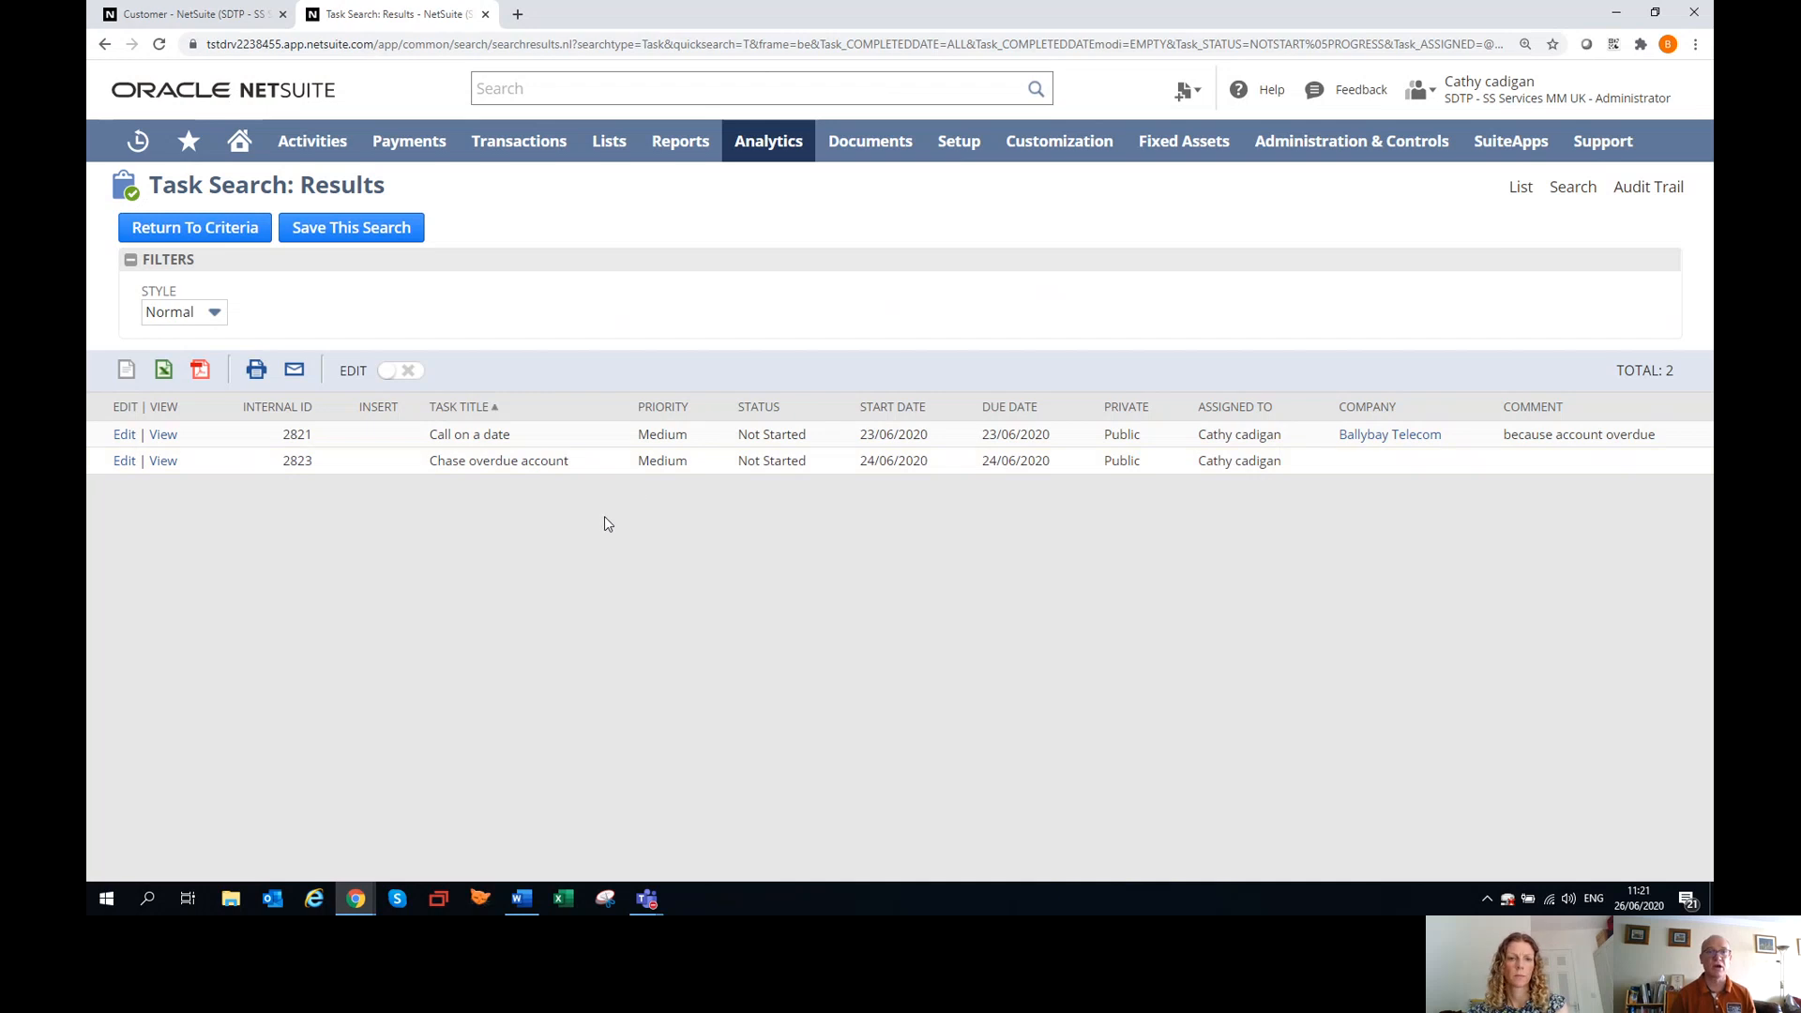
click(203, 14)
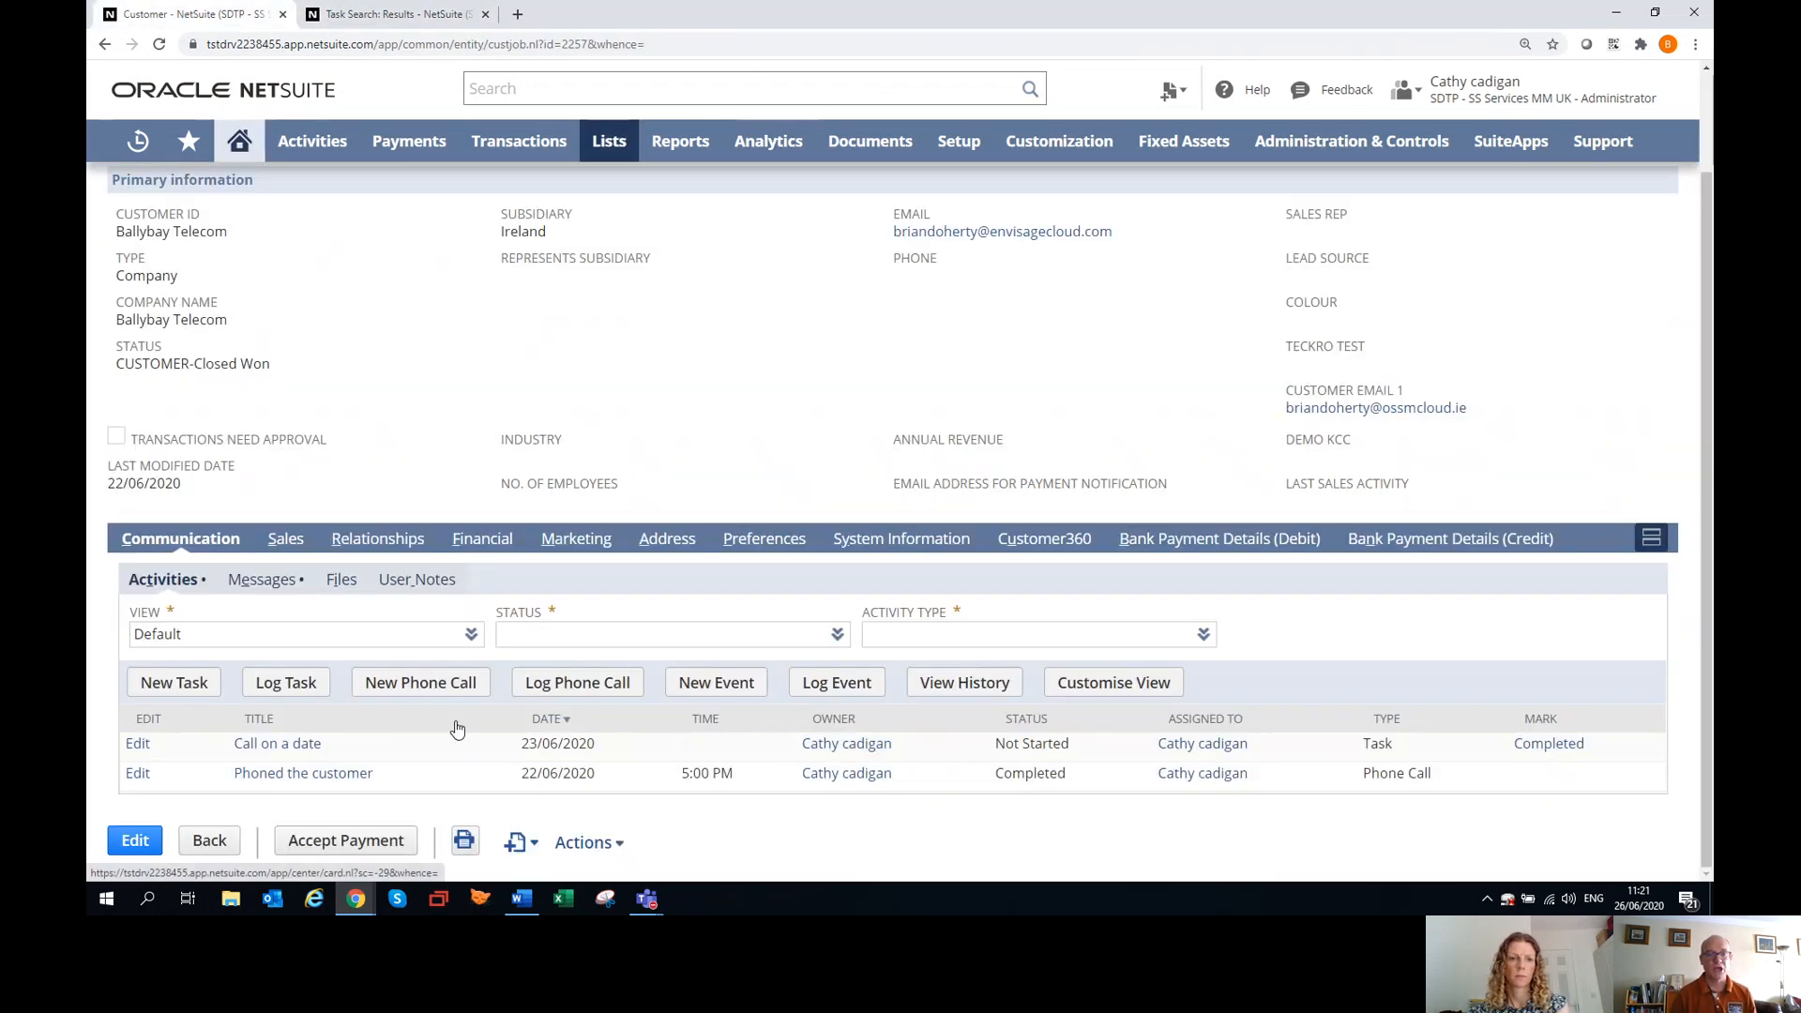
click(262, 581)
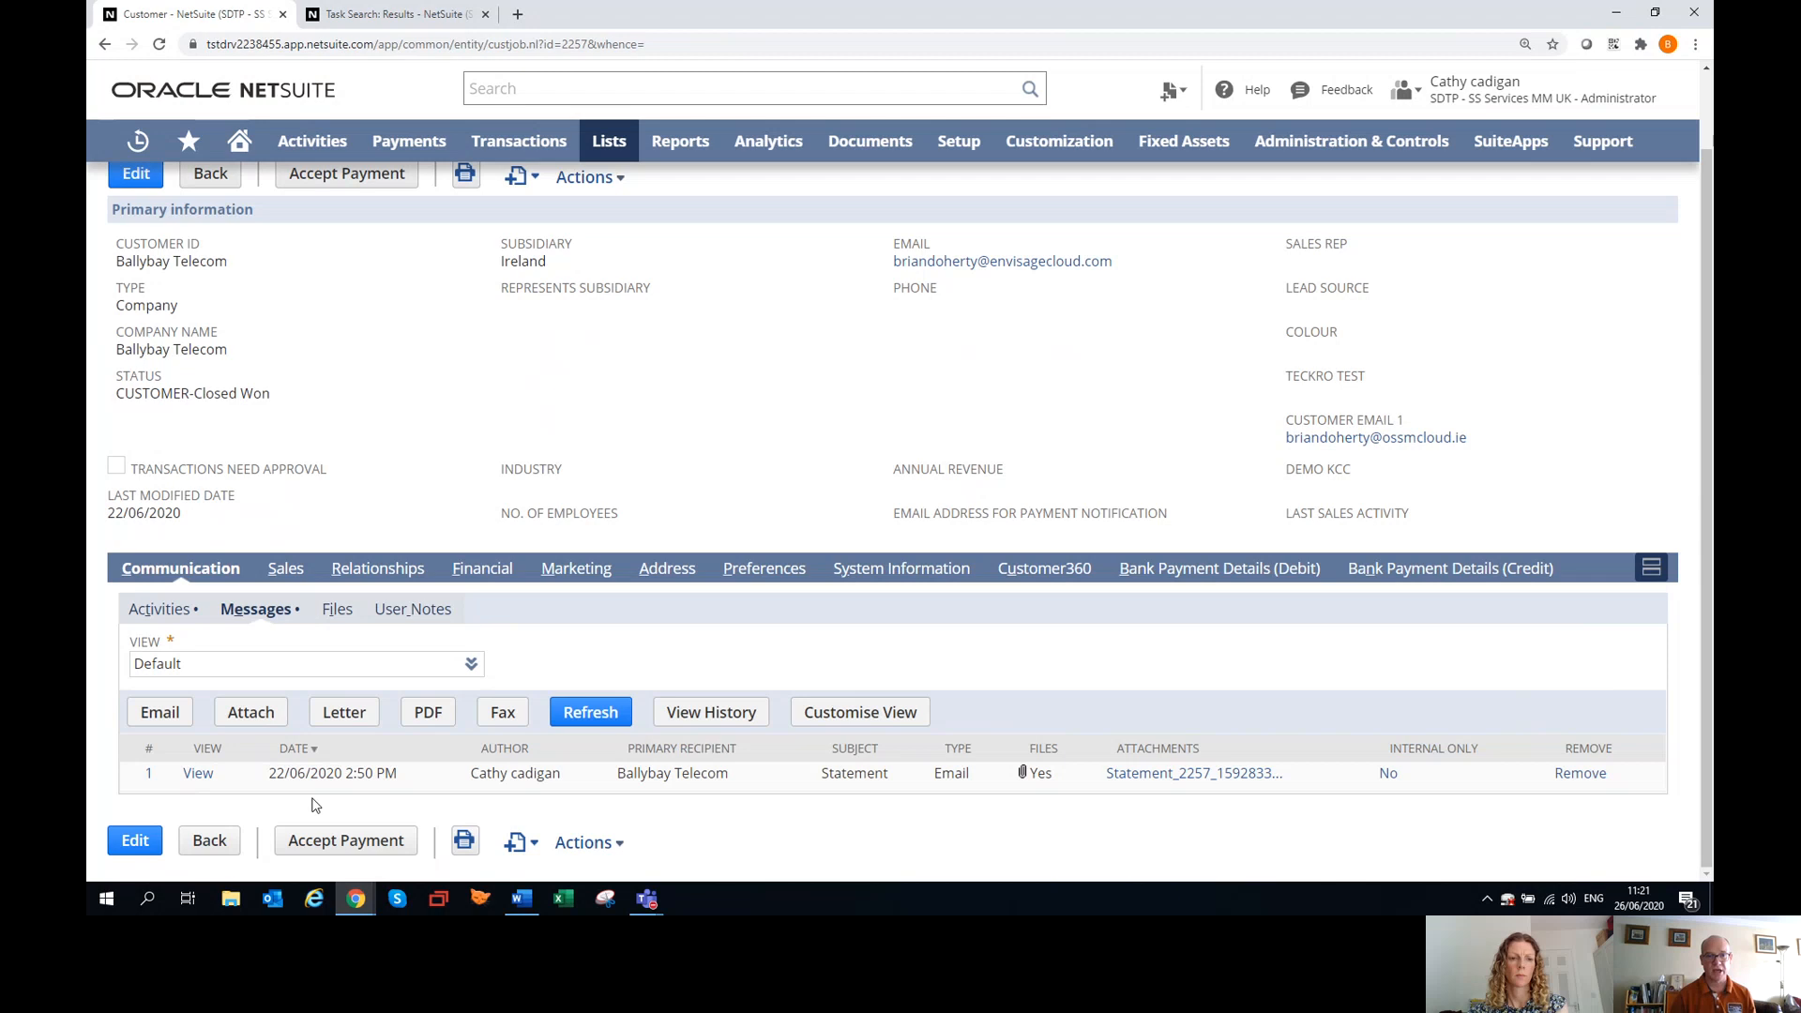
click(340, 610)
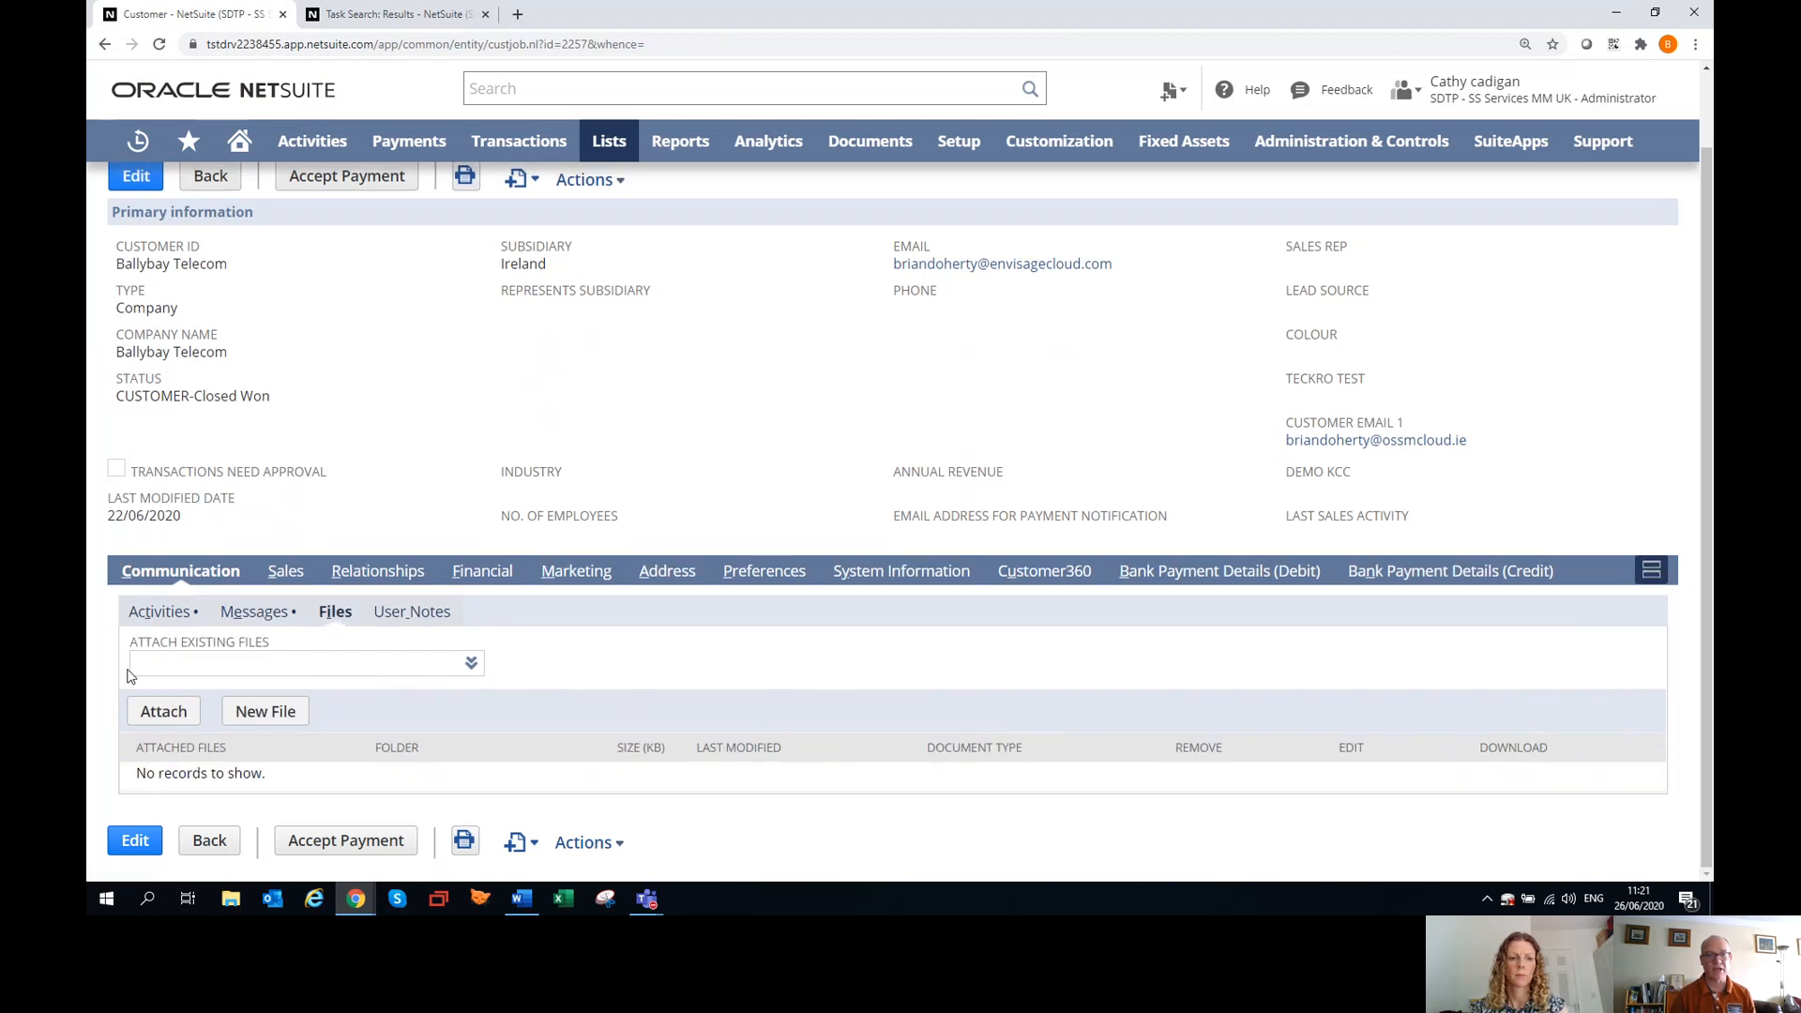
mouse_move(271, 673)
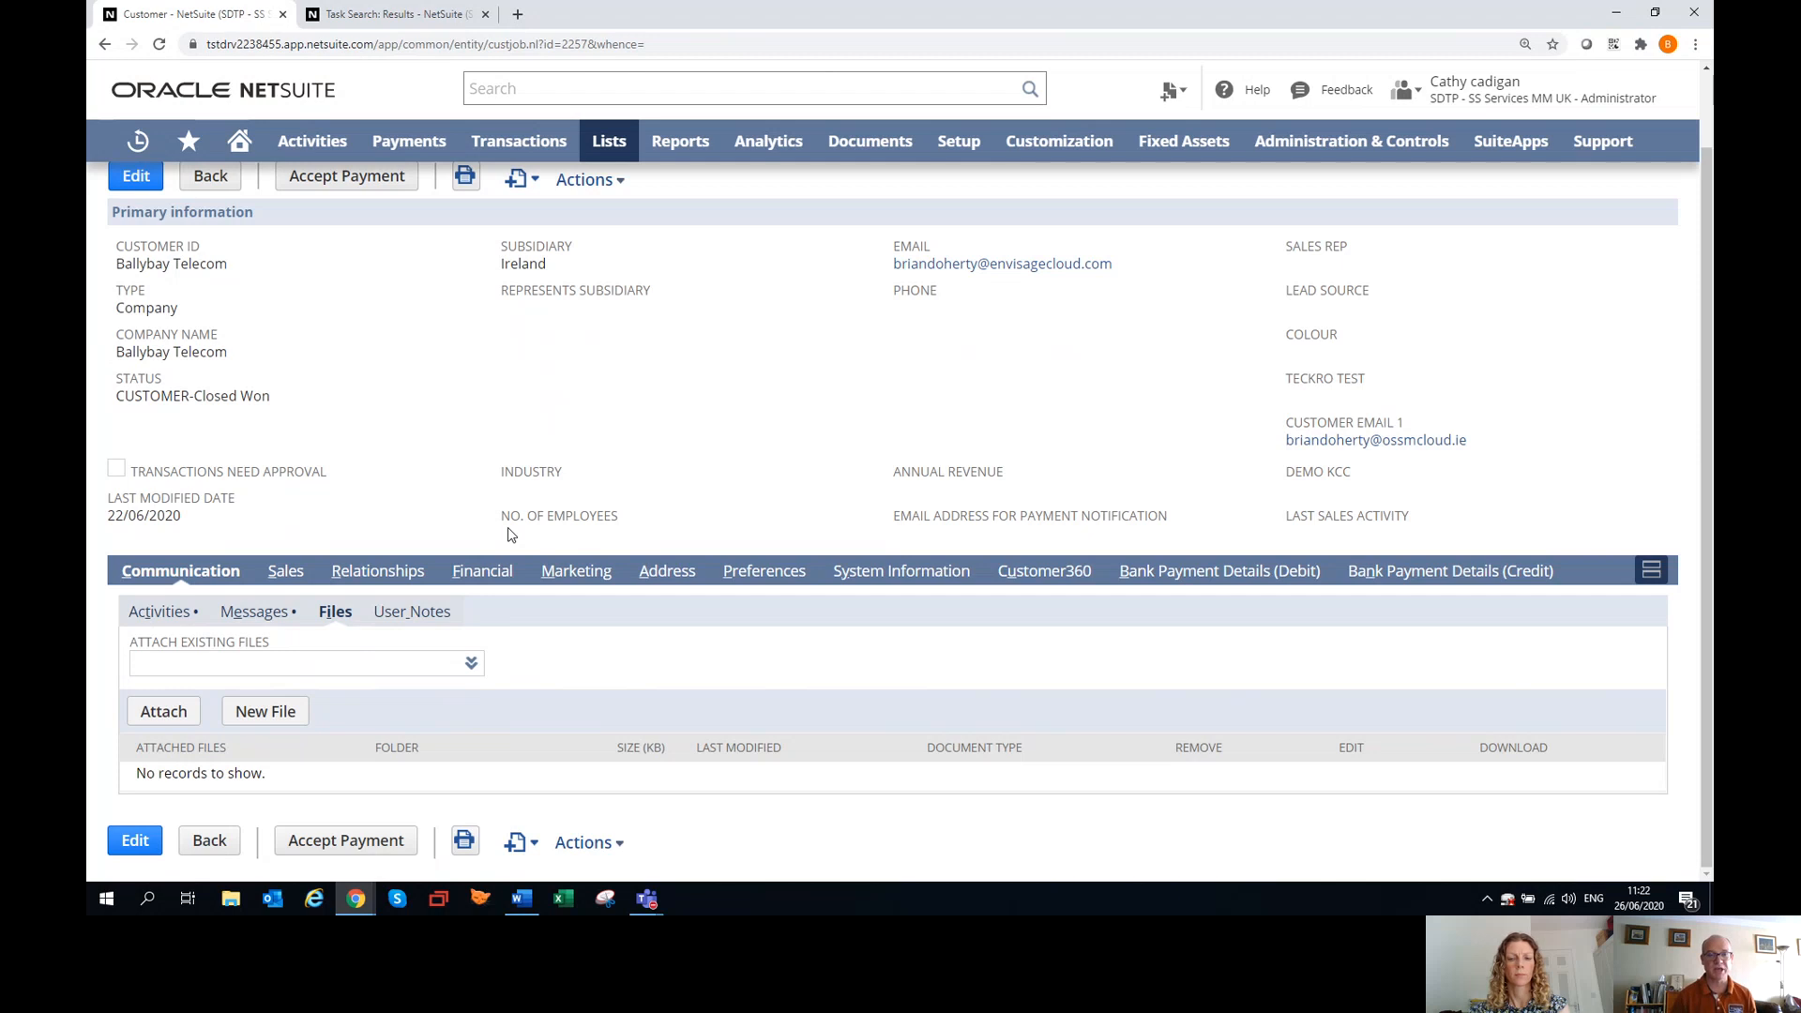
Begin an individual statement for Ballybay Telecom with a start date of 01/01/2019.
scroll(479, 478, up, 1)
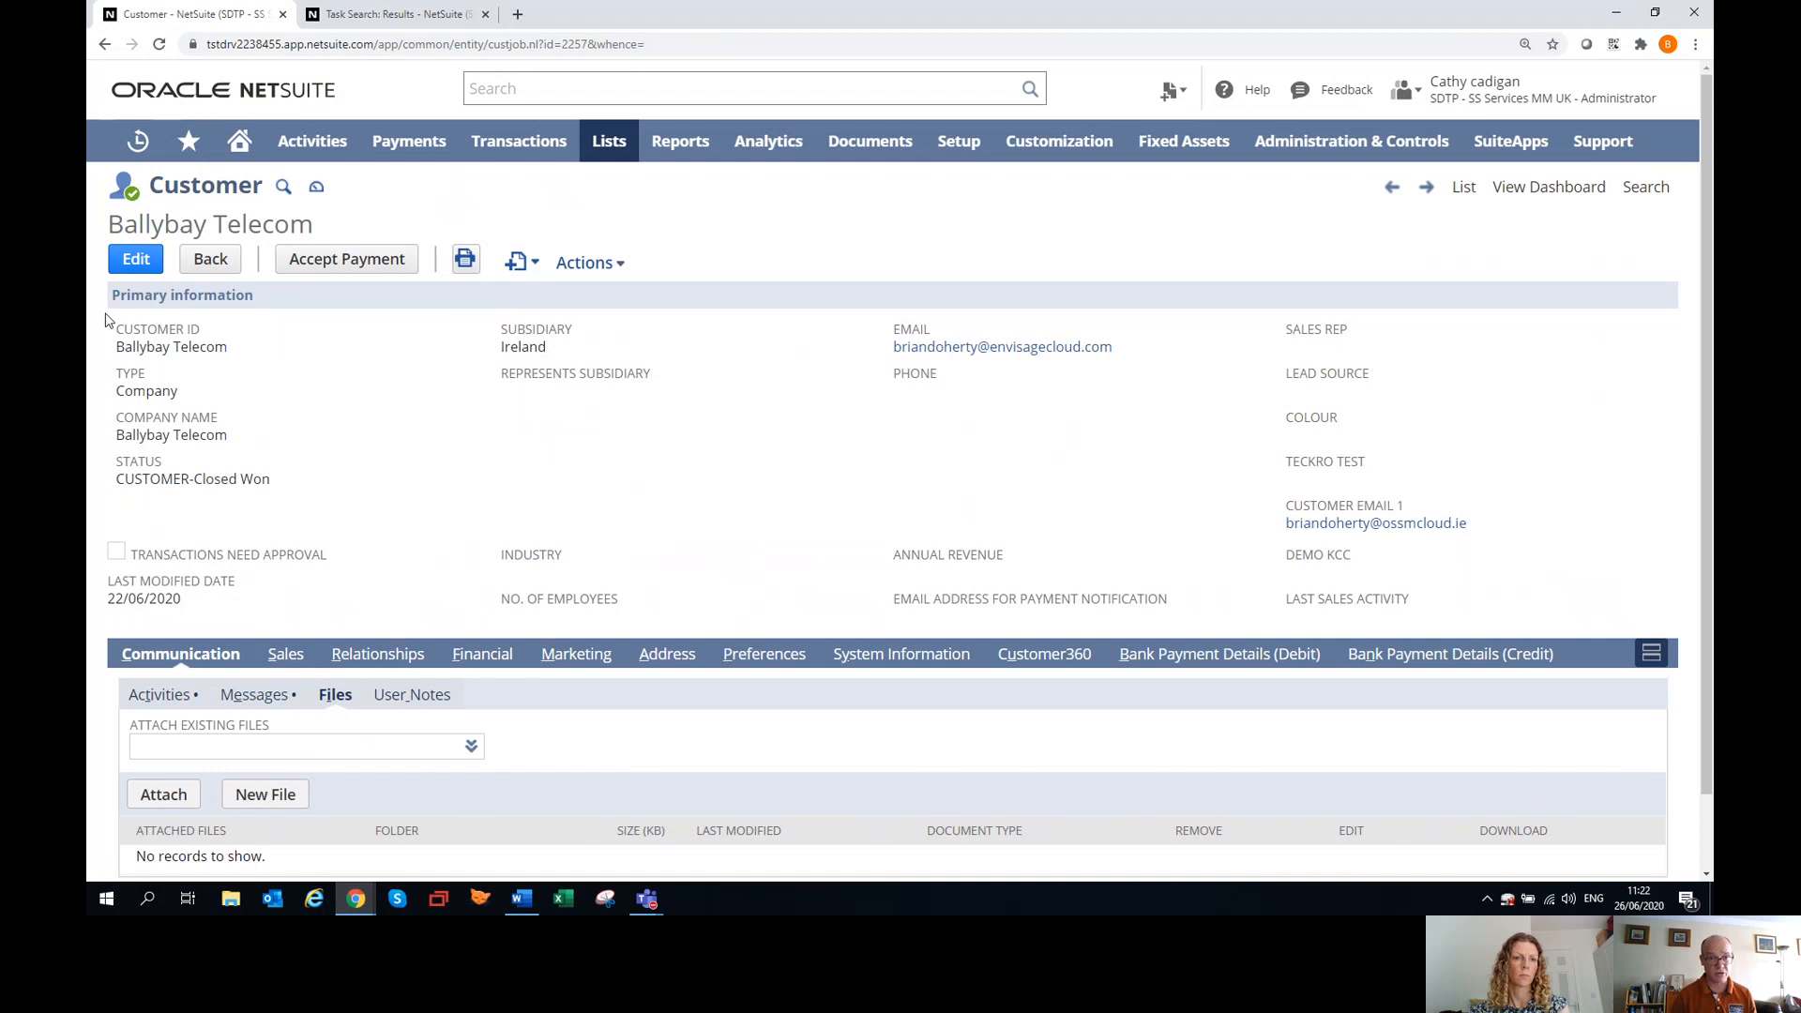
mouse_move(604, 262)
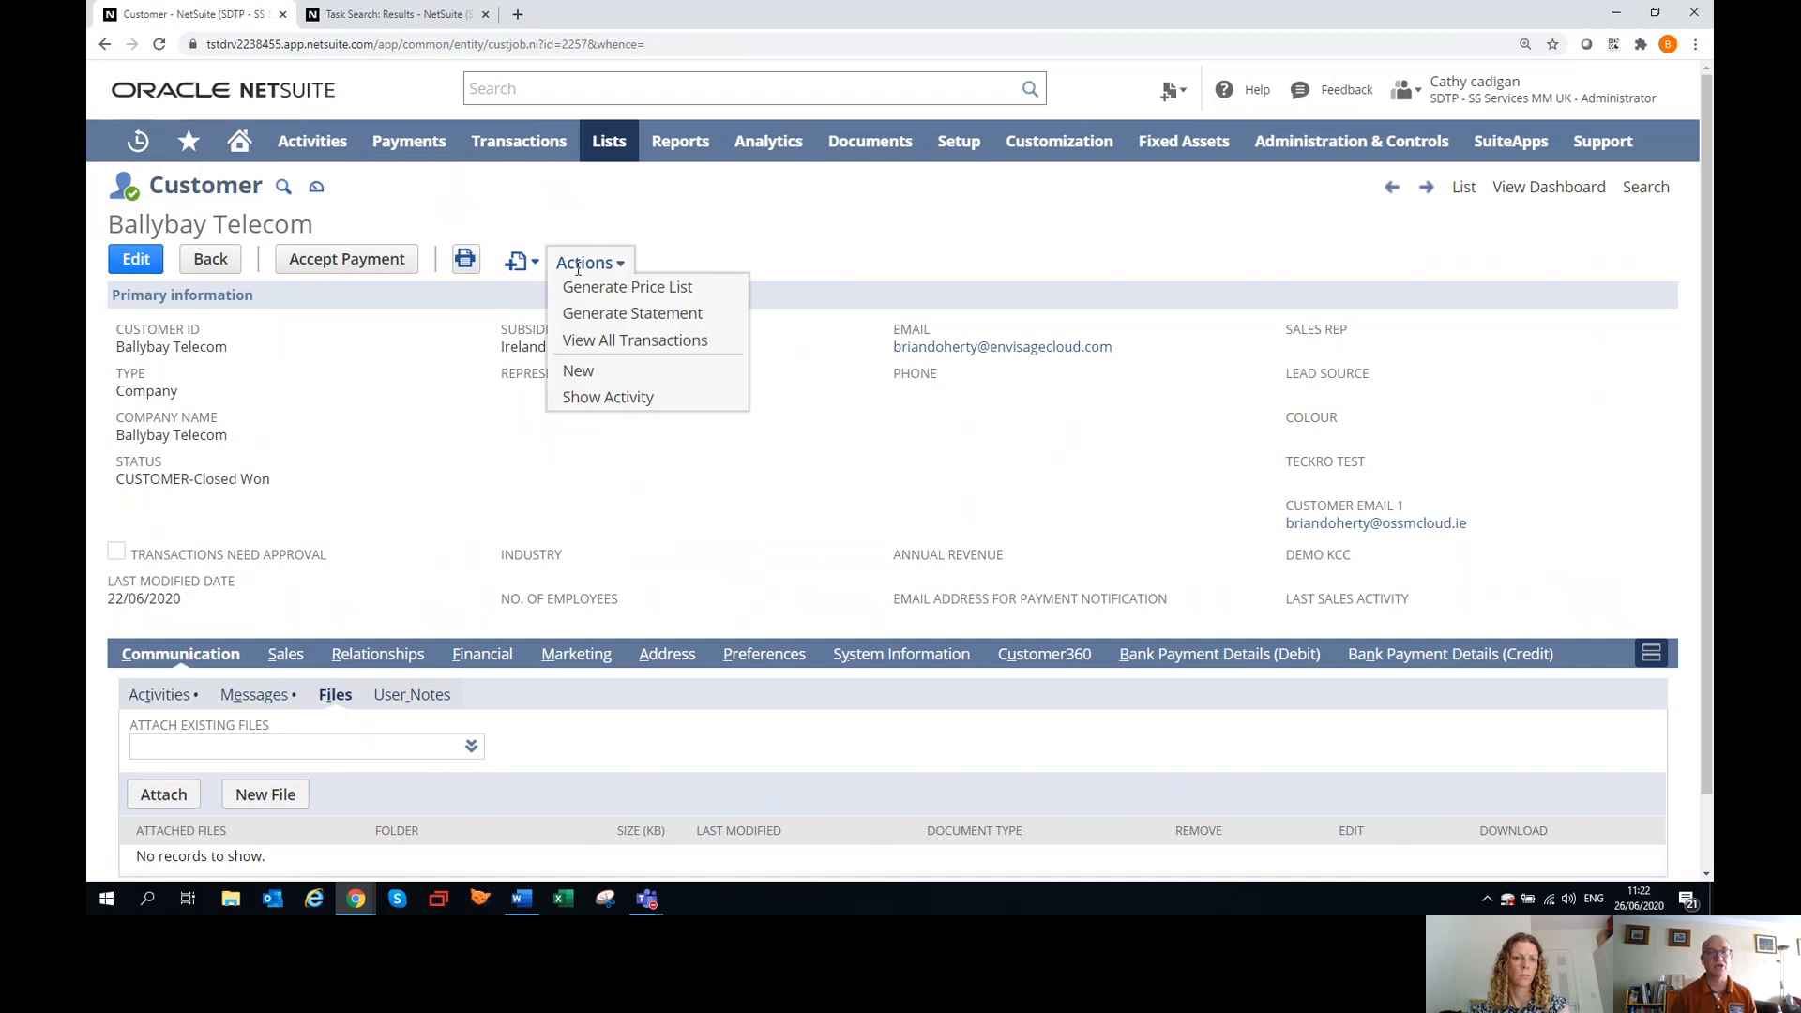
click(593, 321)
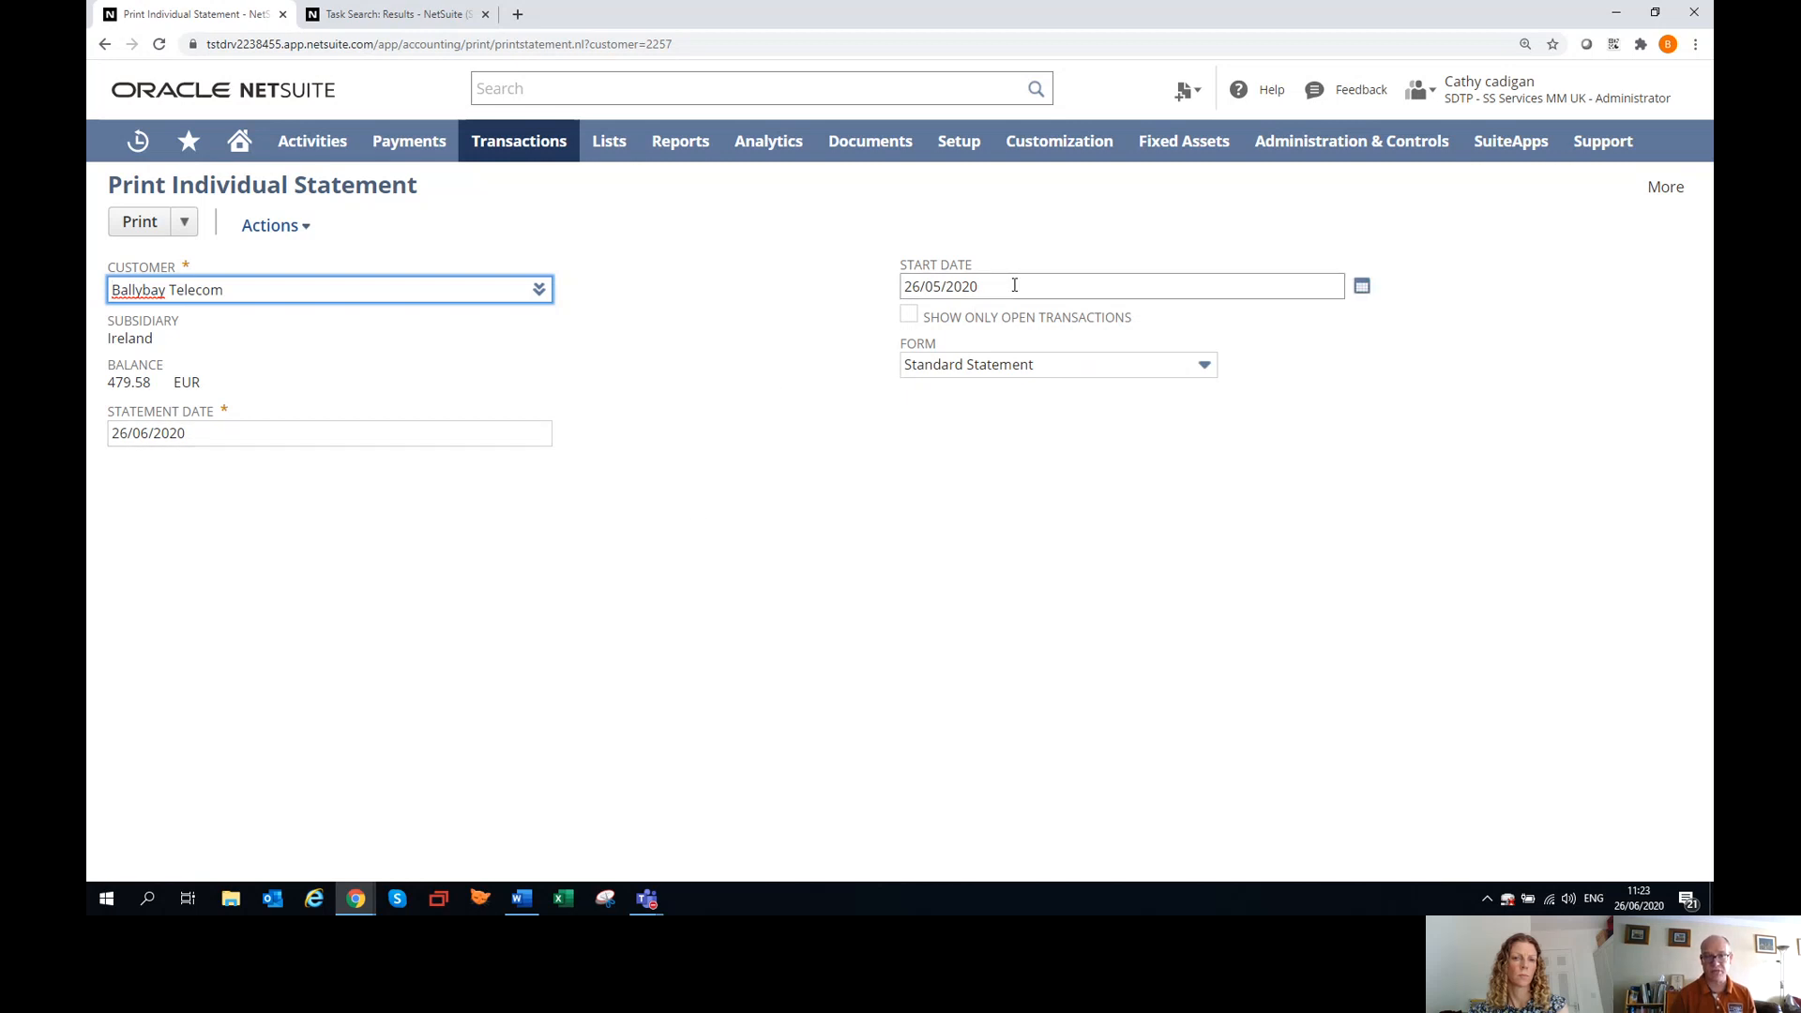
drag(1013, 284, 872, 292)
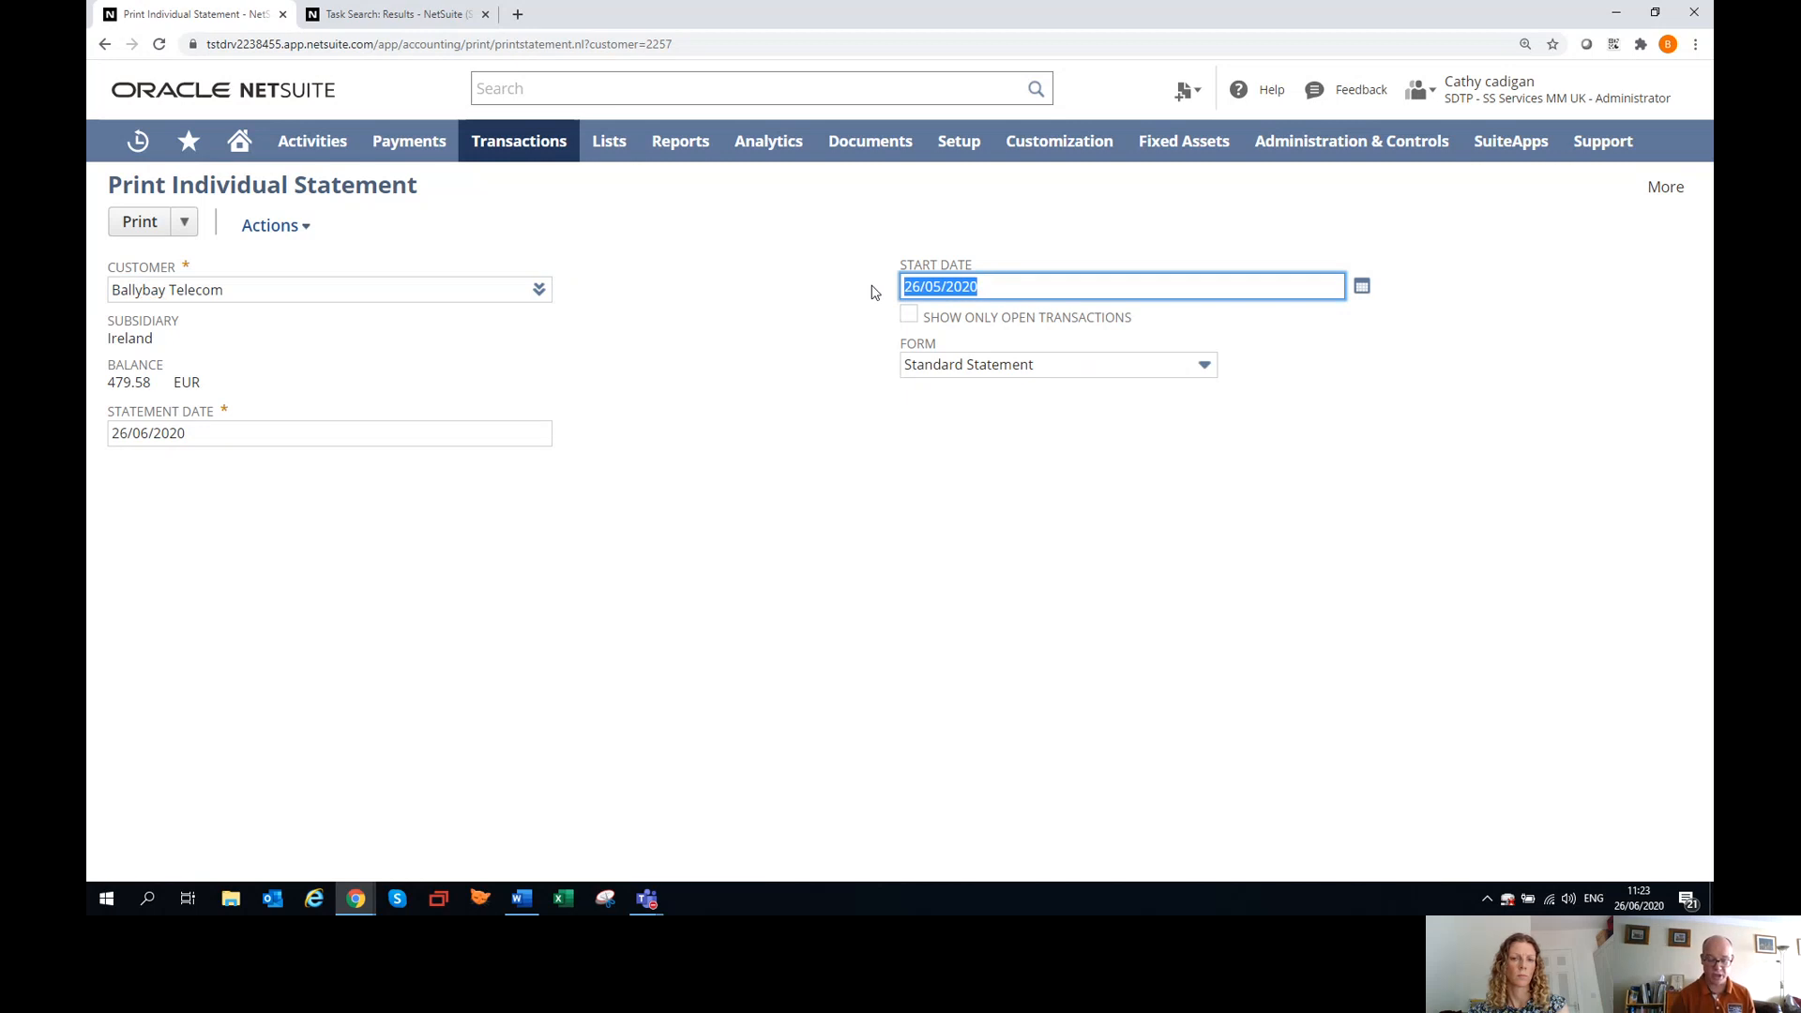
text(01)
text(01)
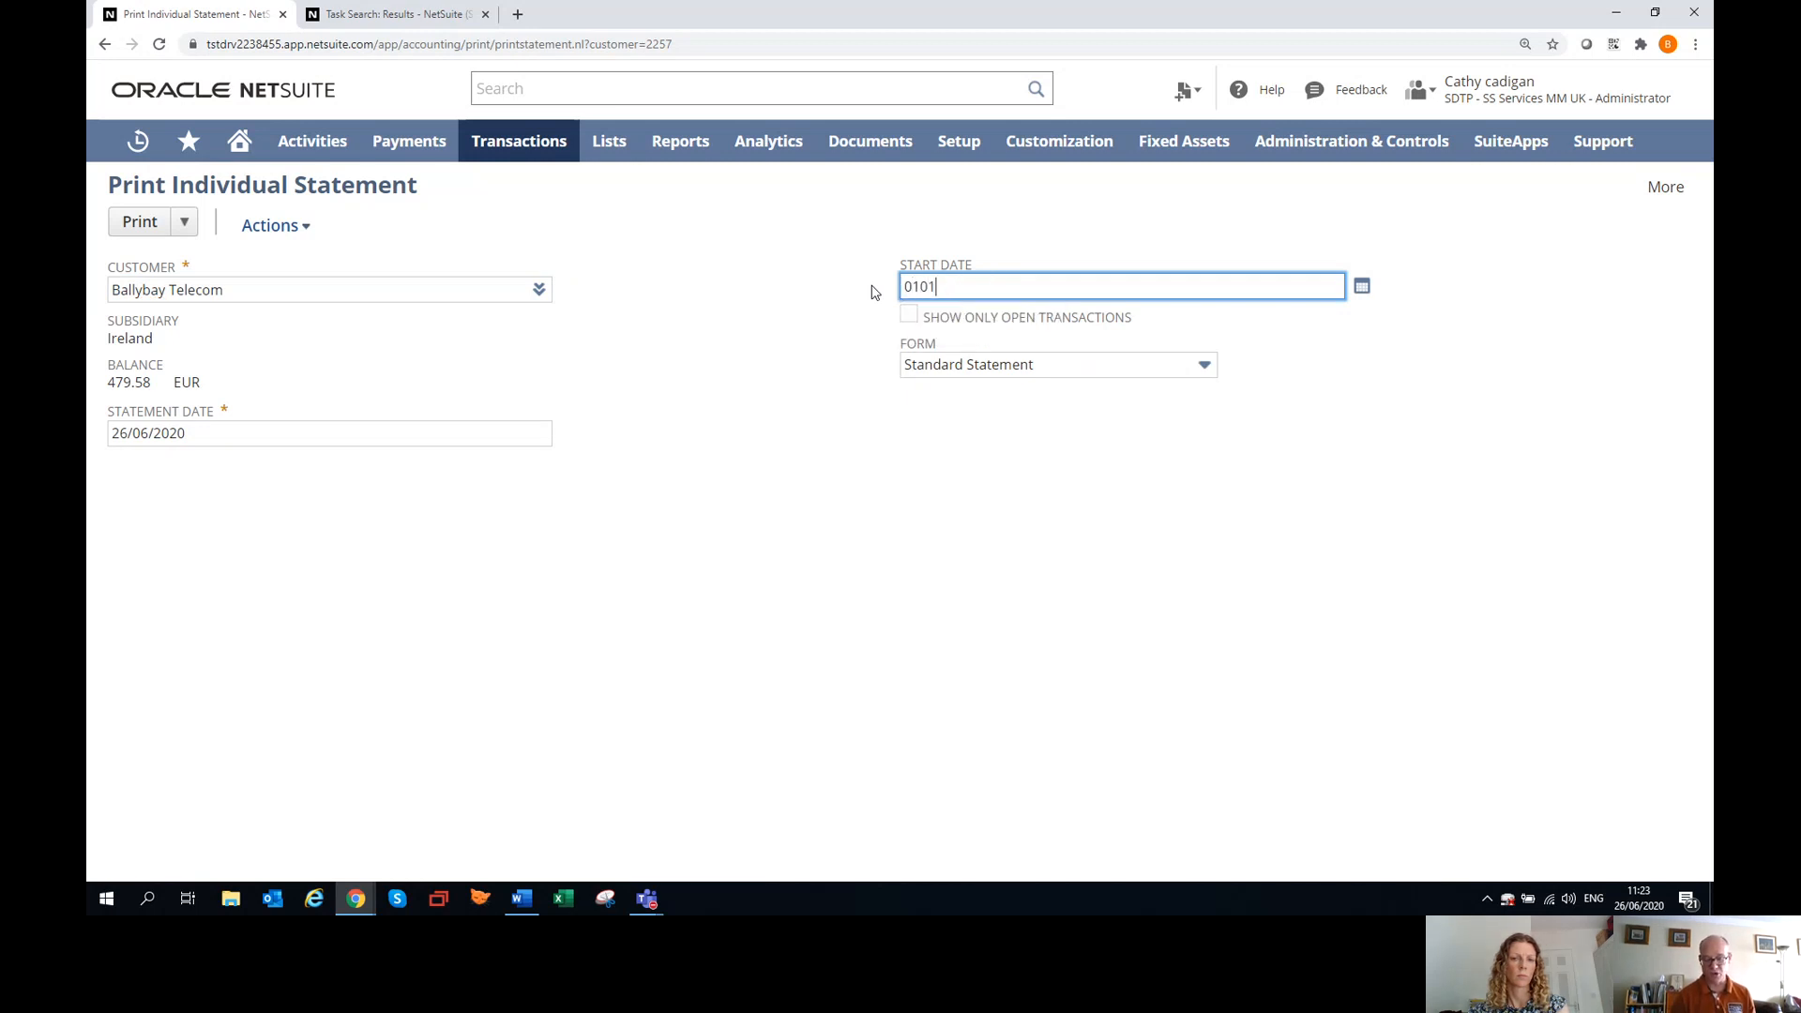
text(2019)
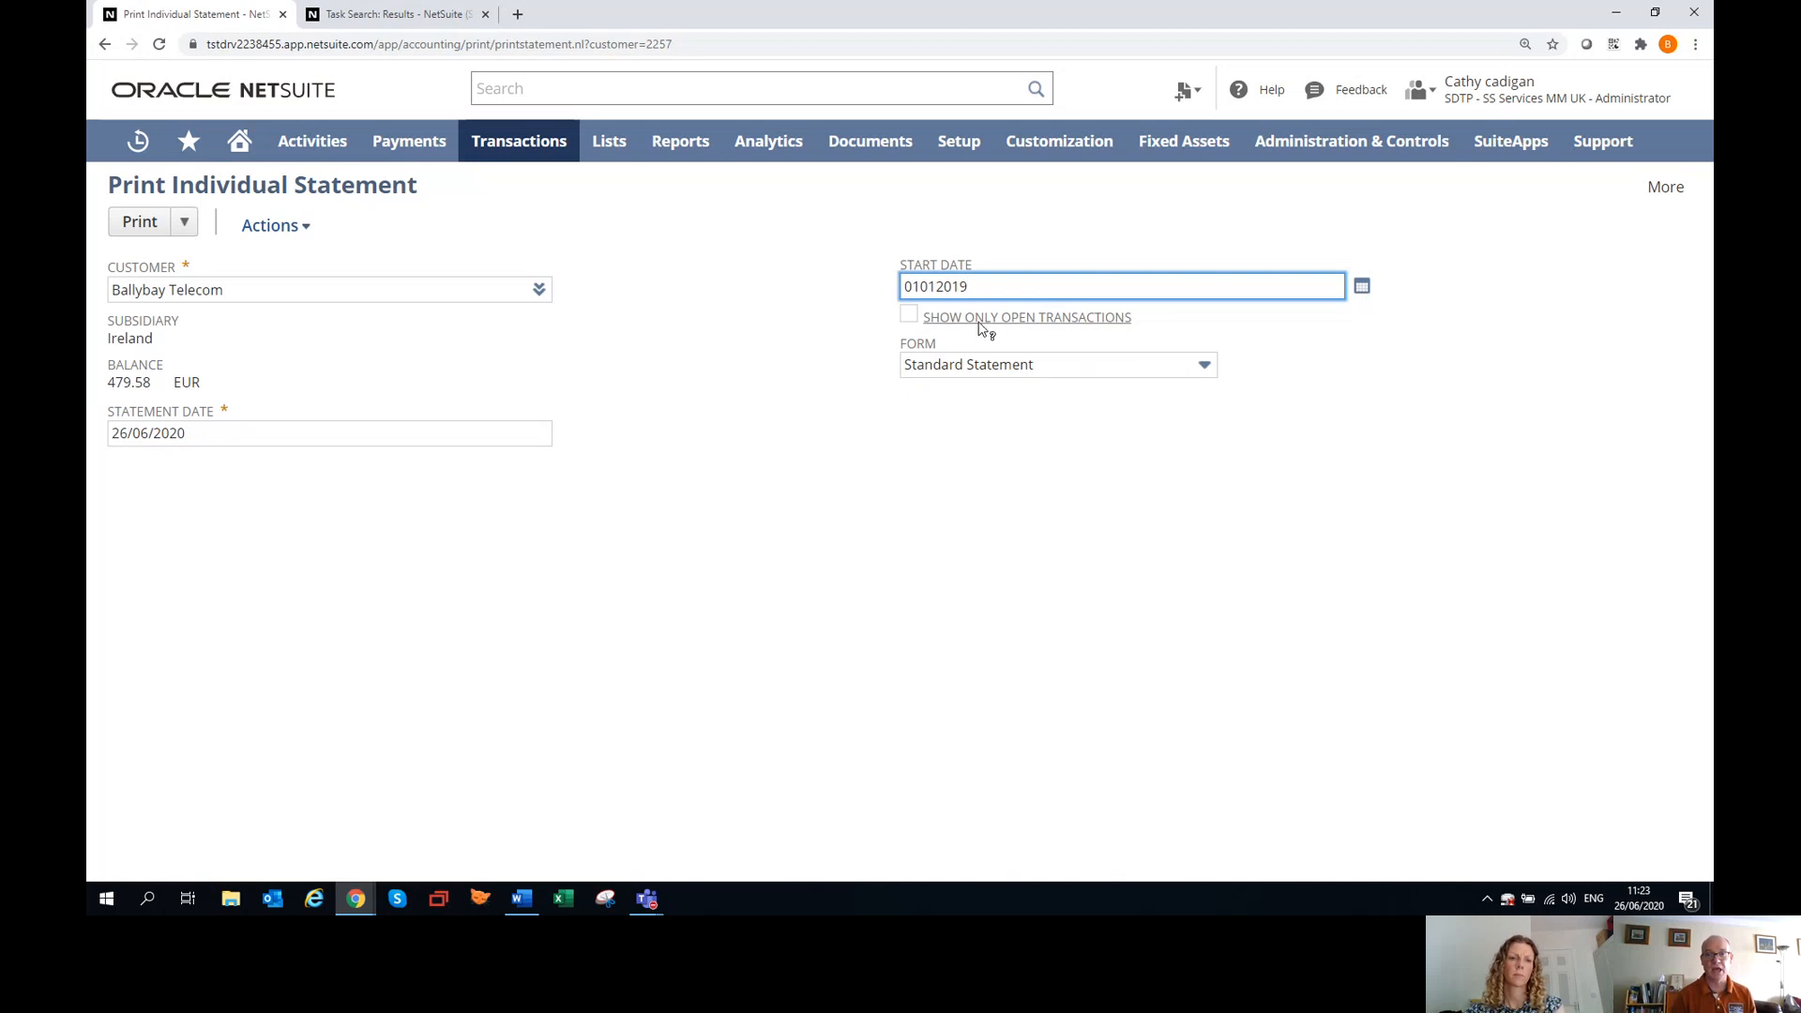
Limit the statement to open transactions using the Standard Statement form, and return to the customer record without printing.
click(909, 317)
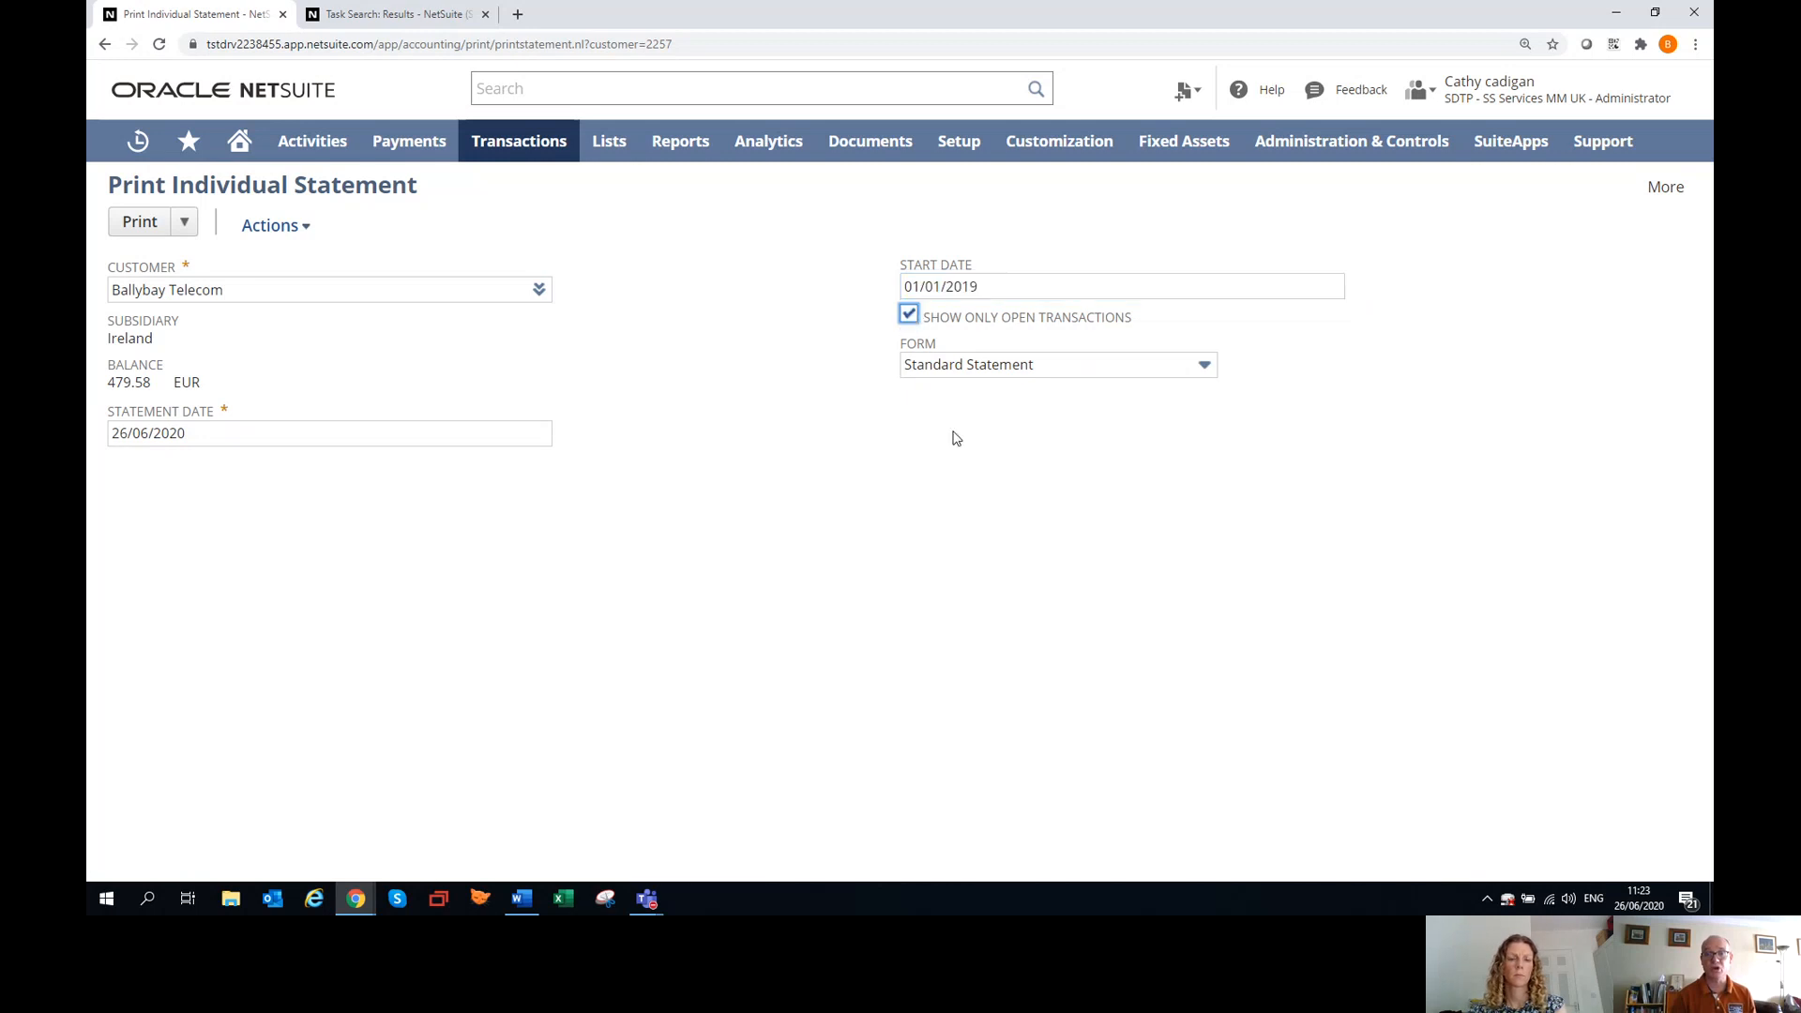
click(977, 373)
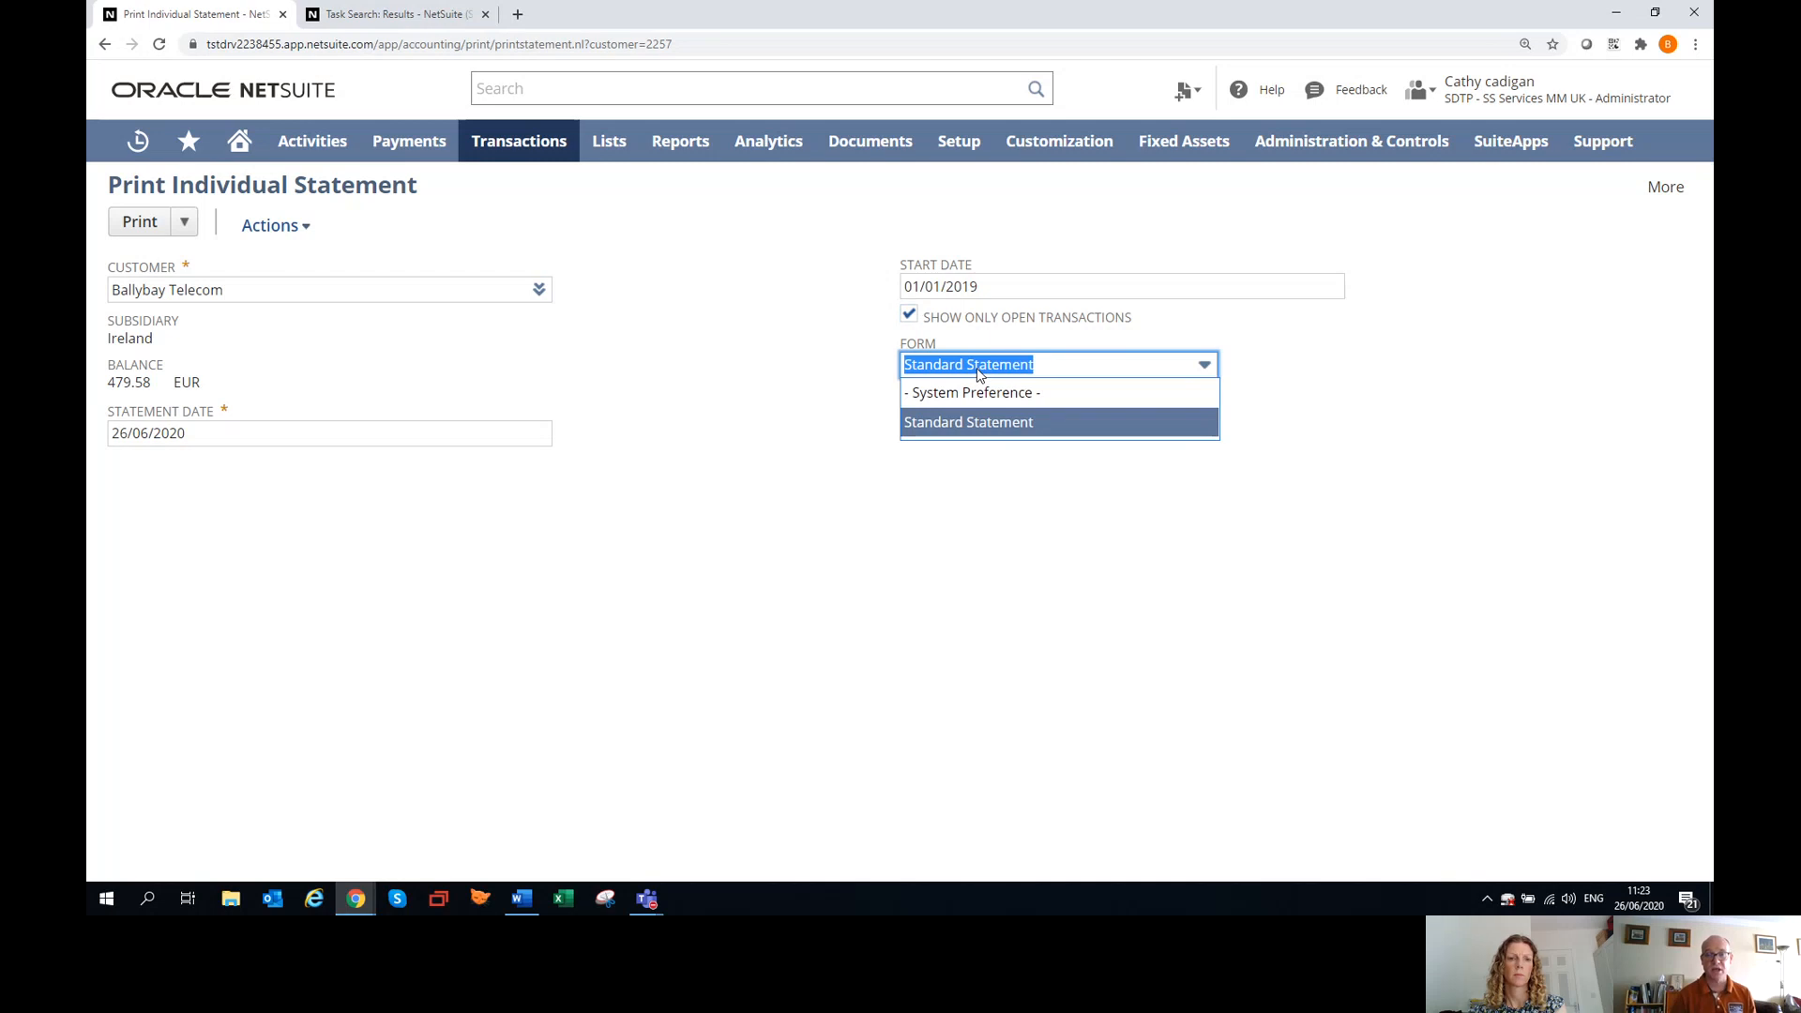
click(969, 424)
mouse_move(281, 230)
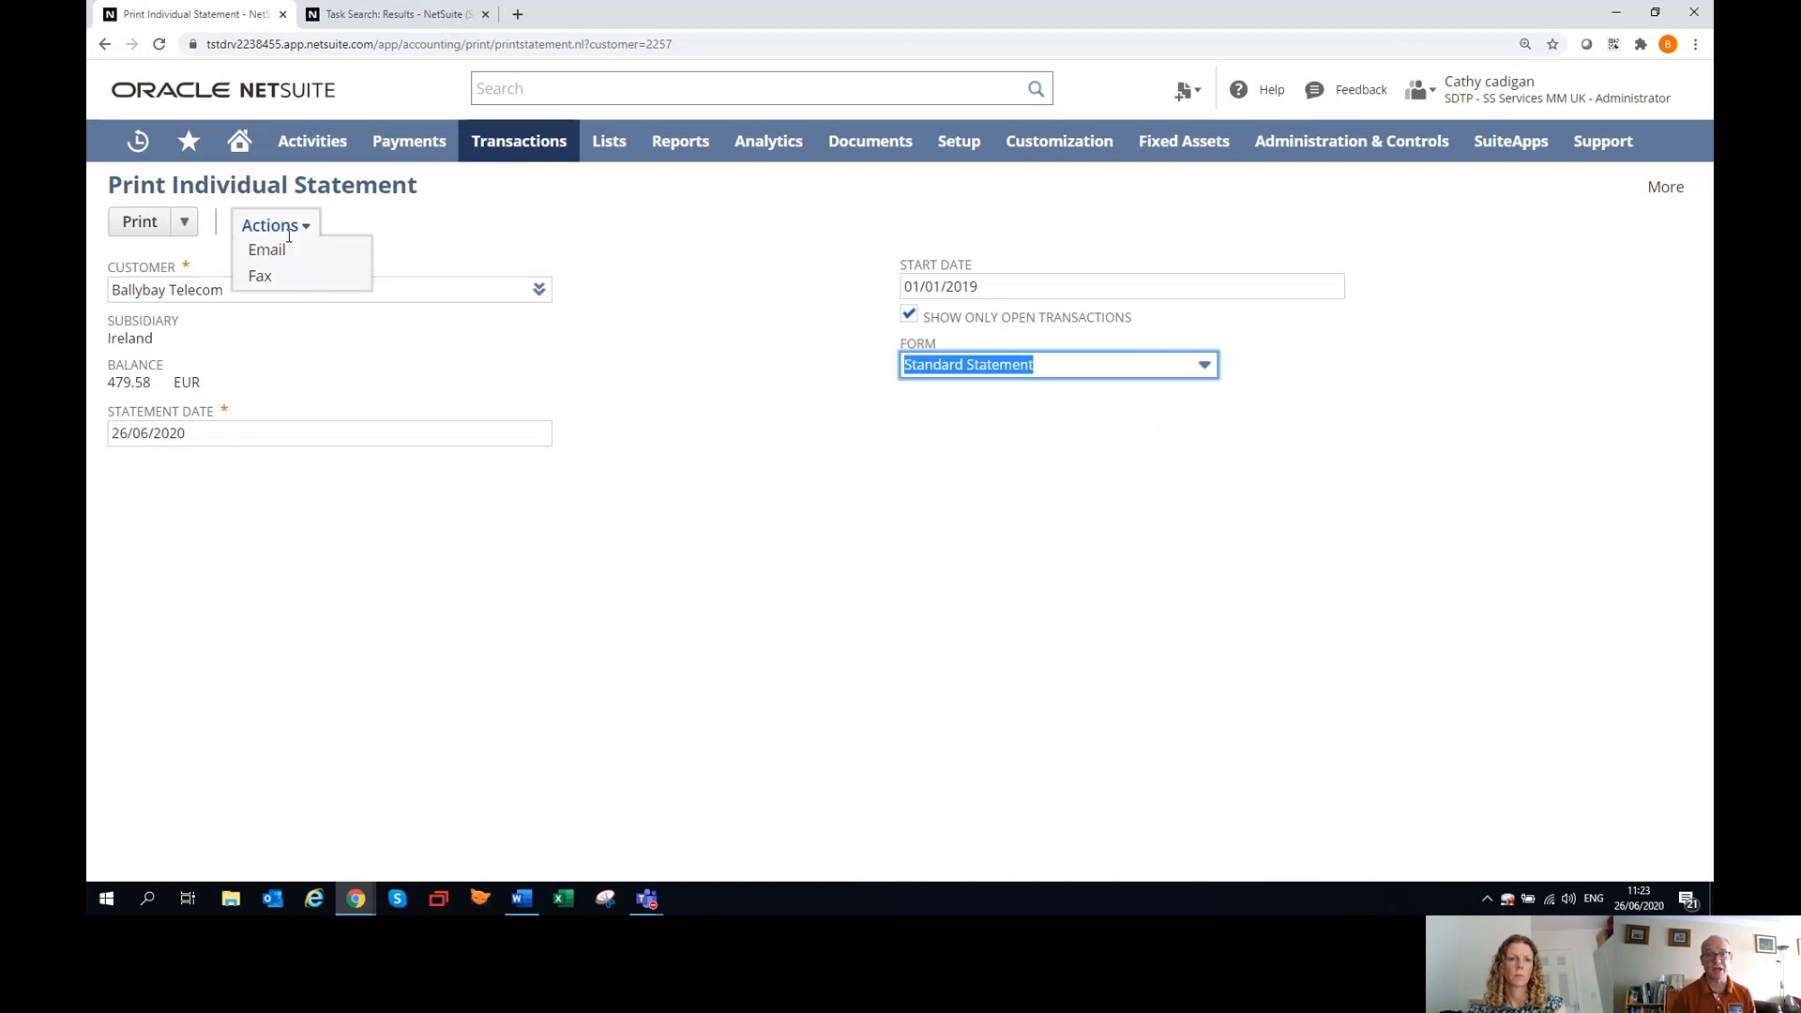
click(103, 45)
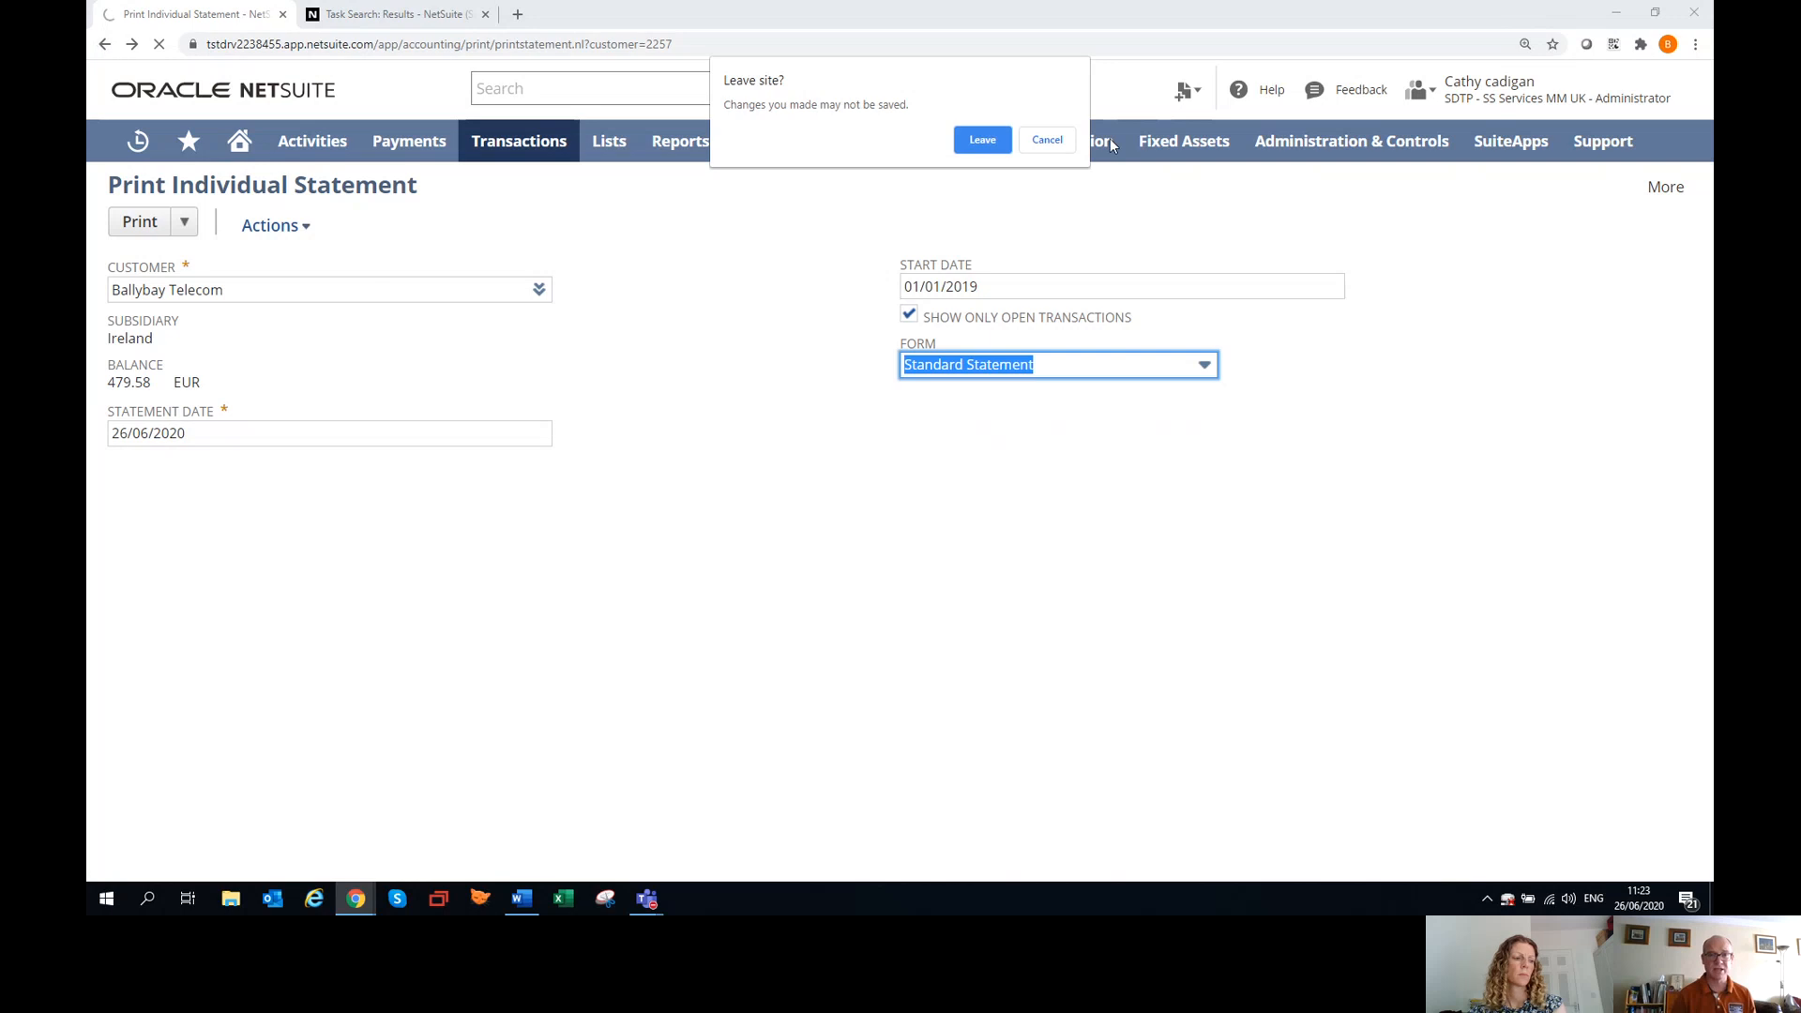
click(983, 141)
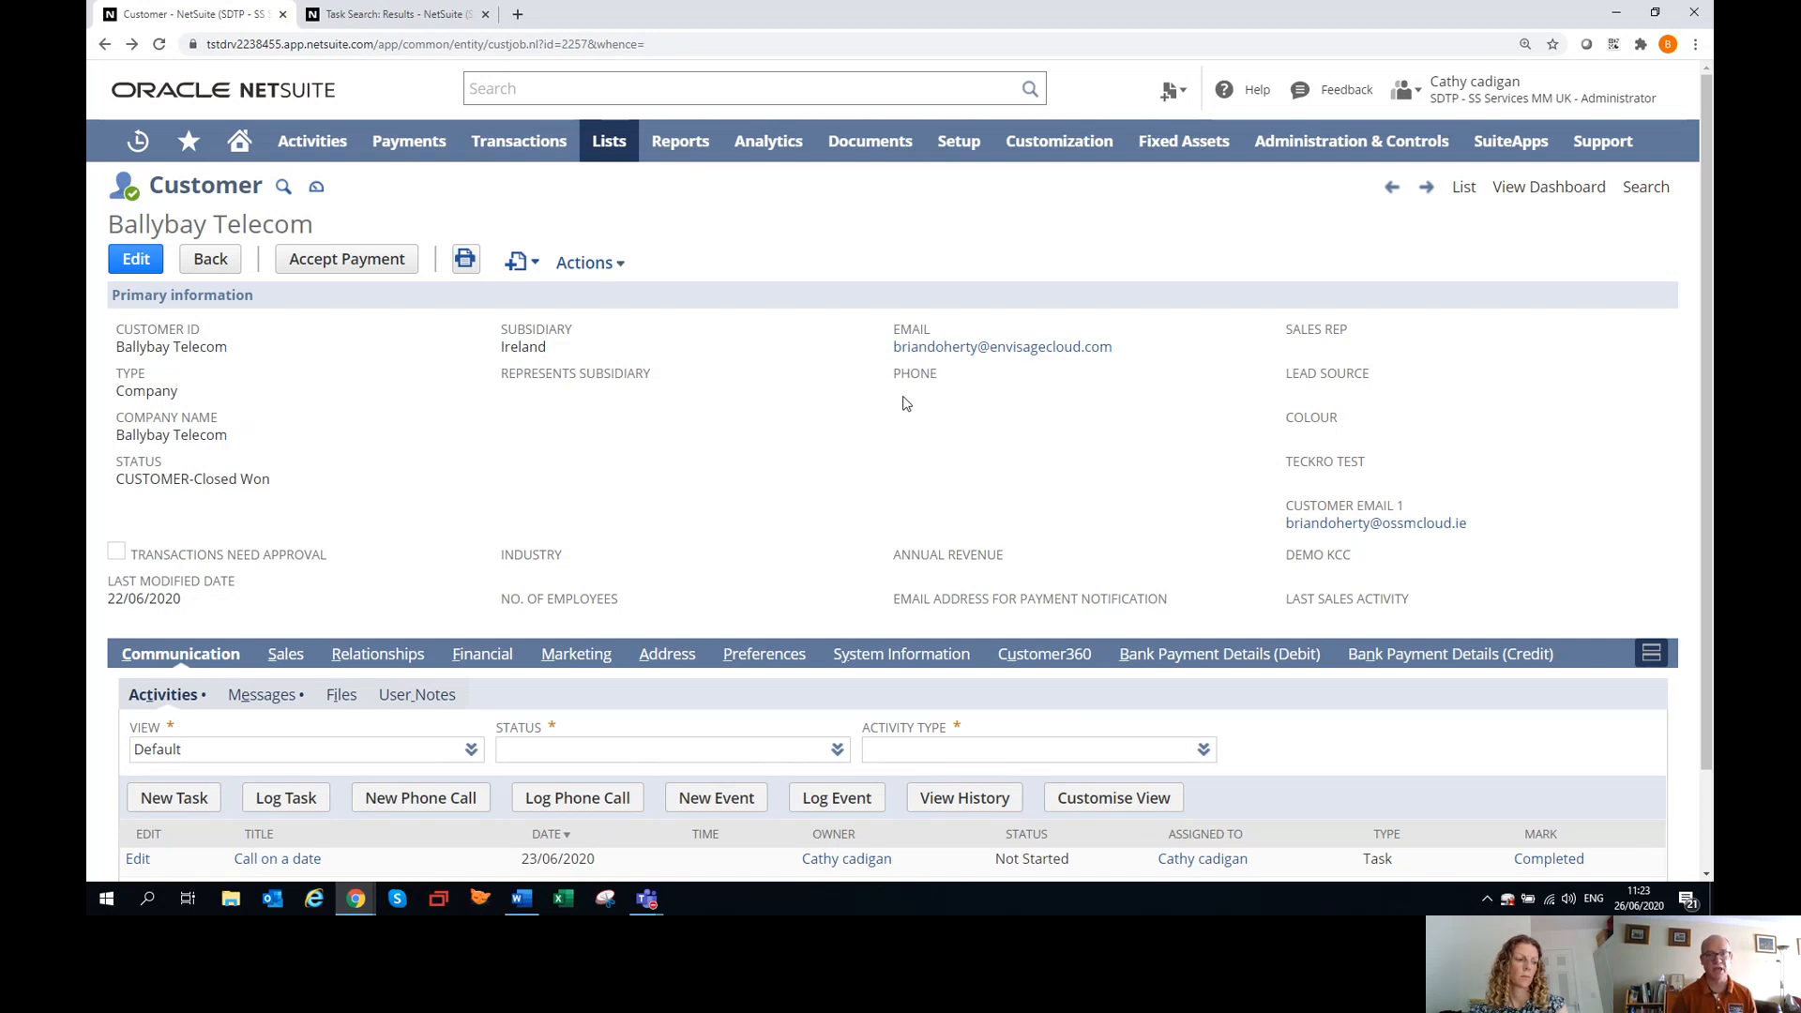
Start a new email from the customer's messages in a maximized window and review the recipient and additional recipient fields.
scroll(340, 549, down, 2)
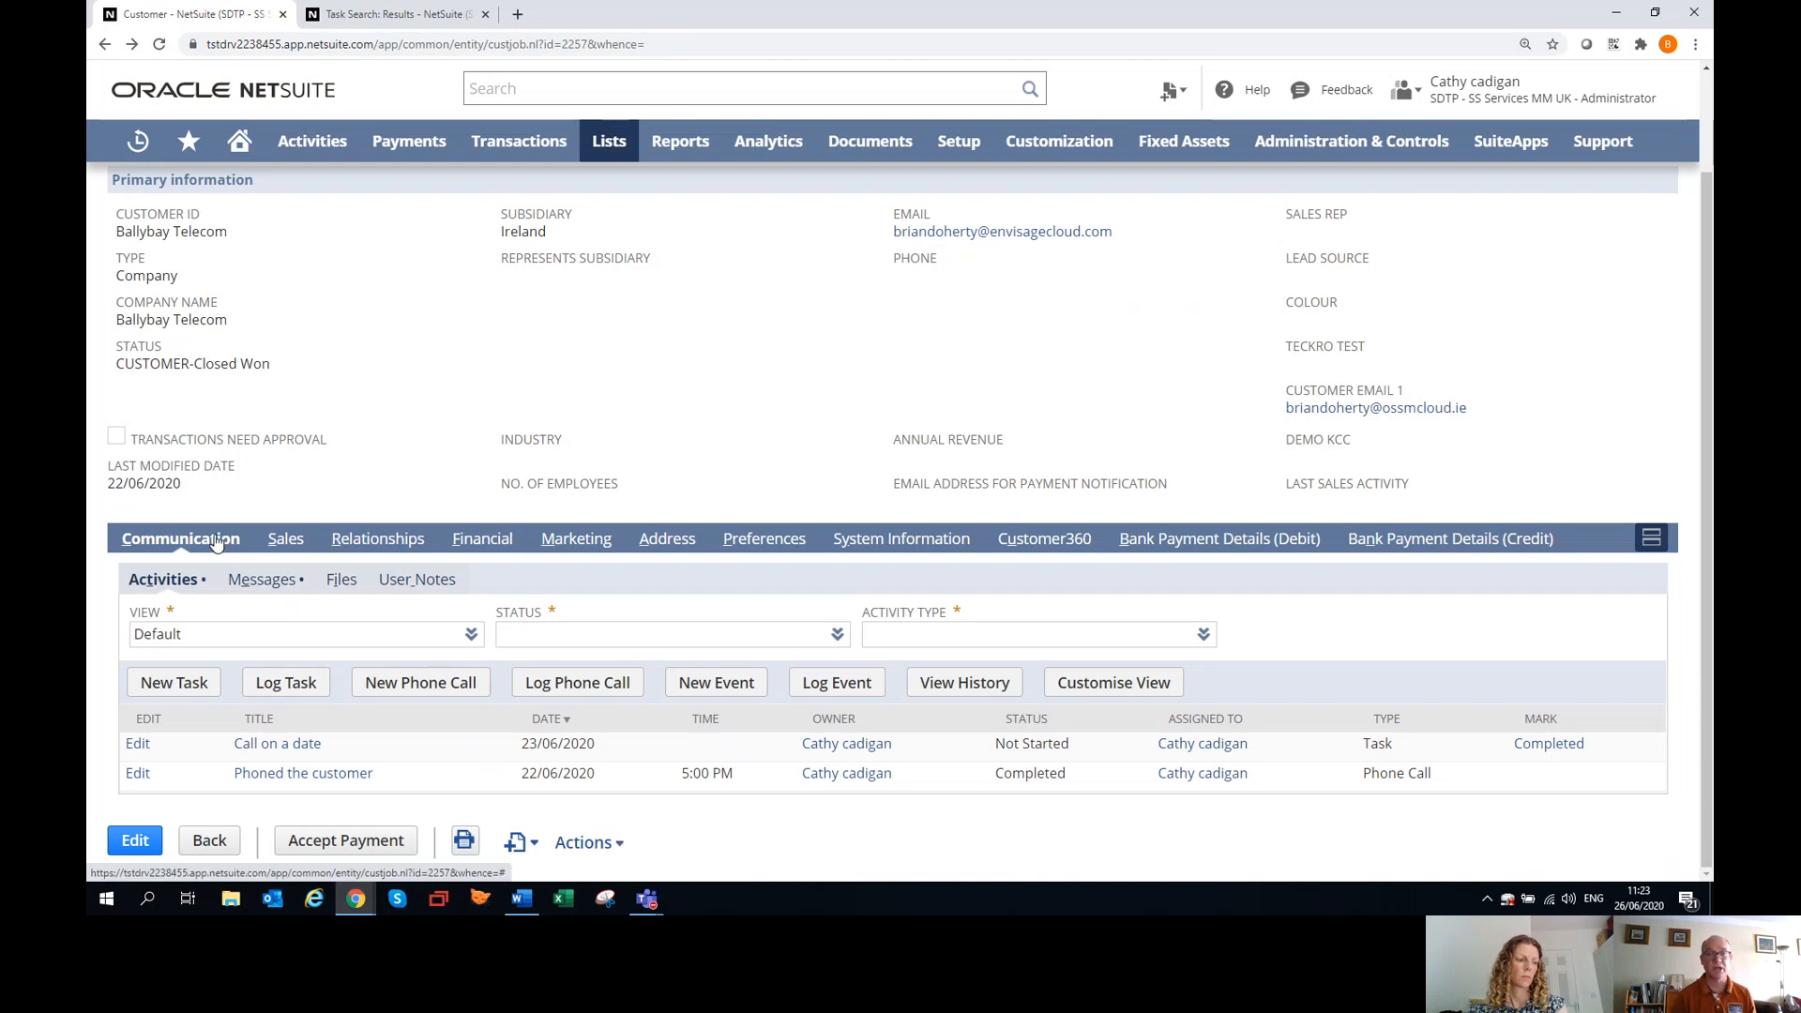
click(262, 581)
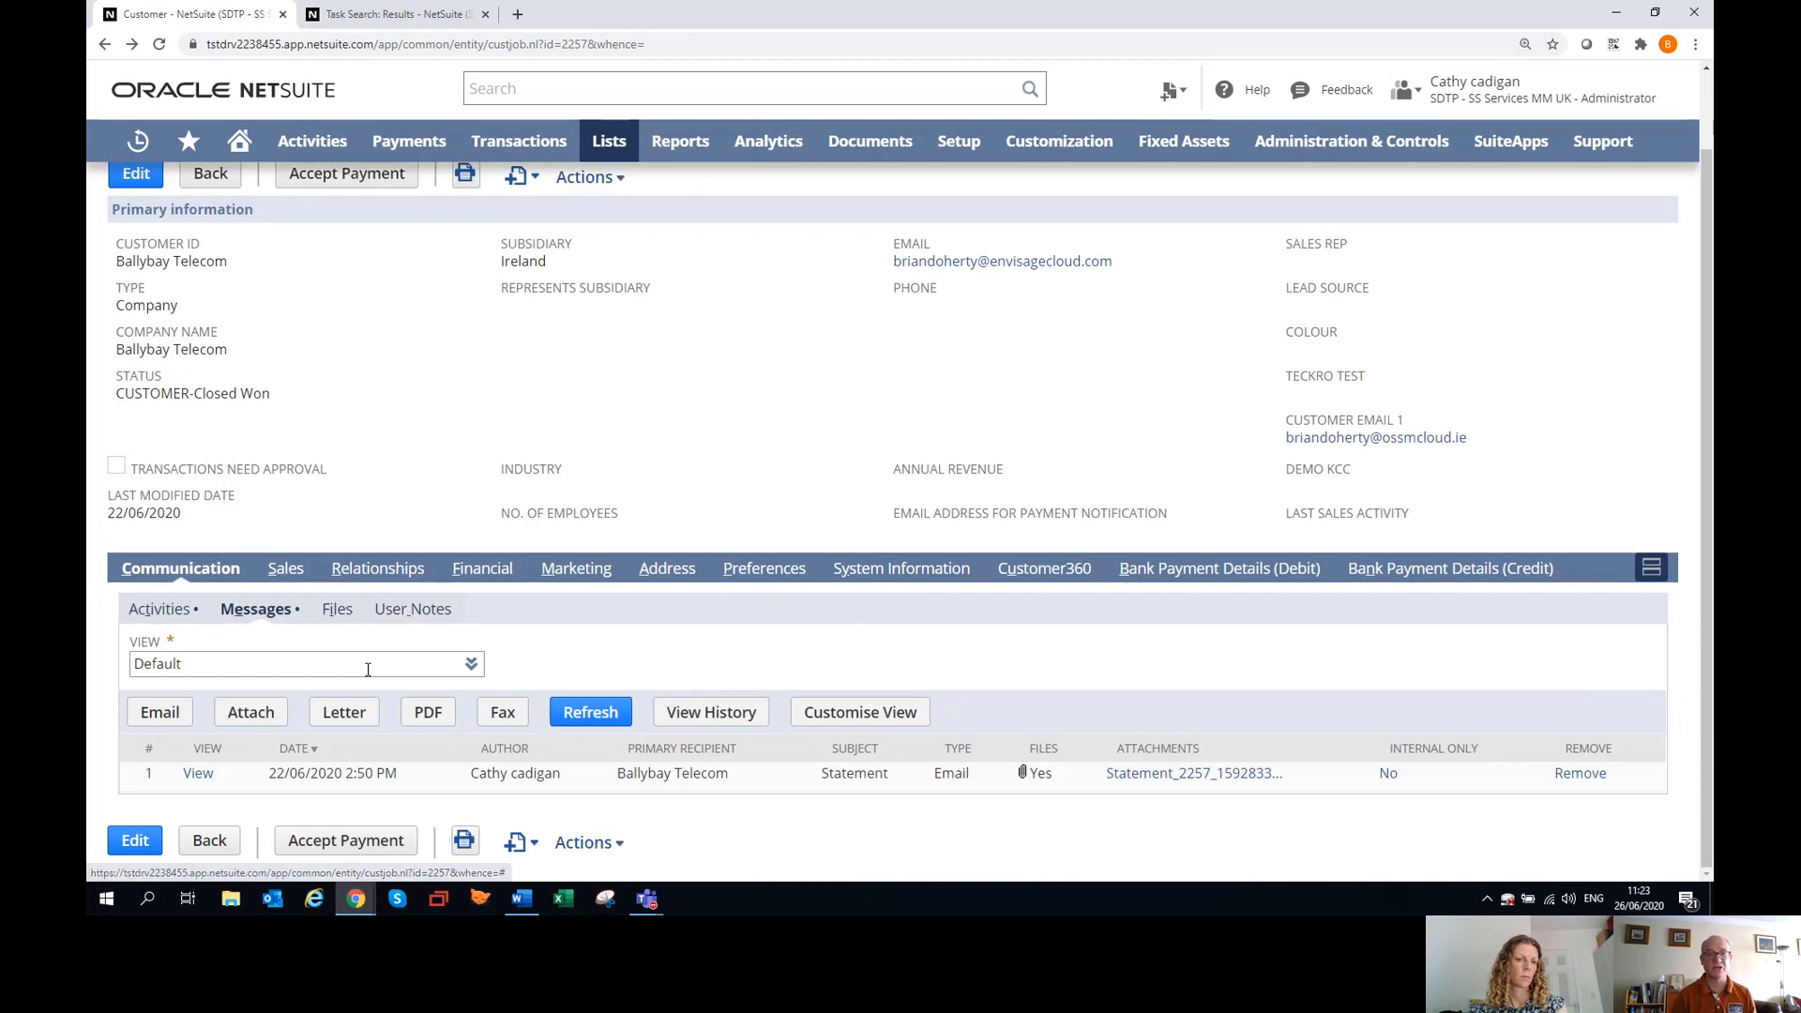
click(159, 715)
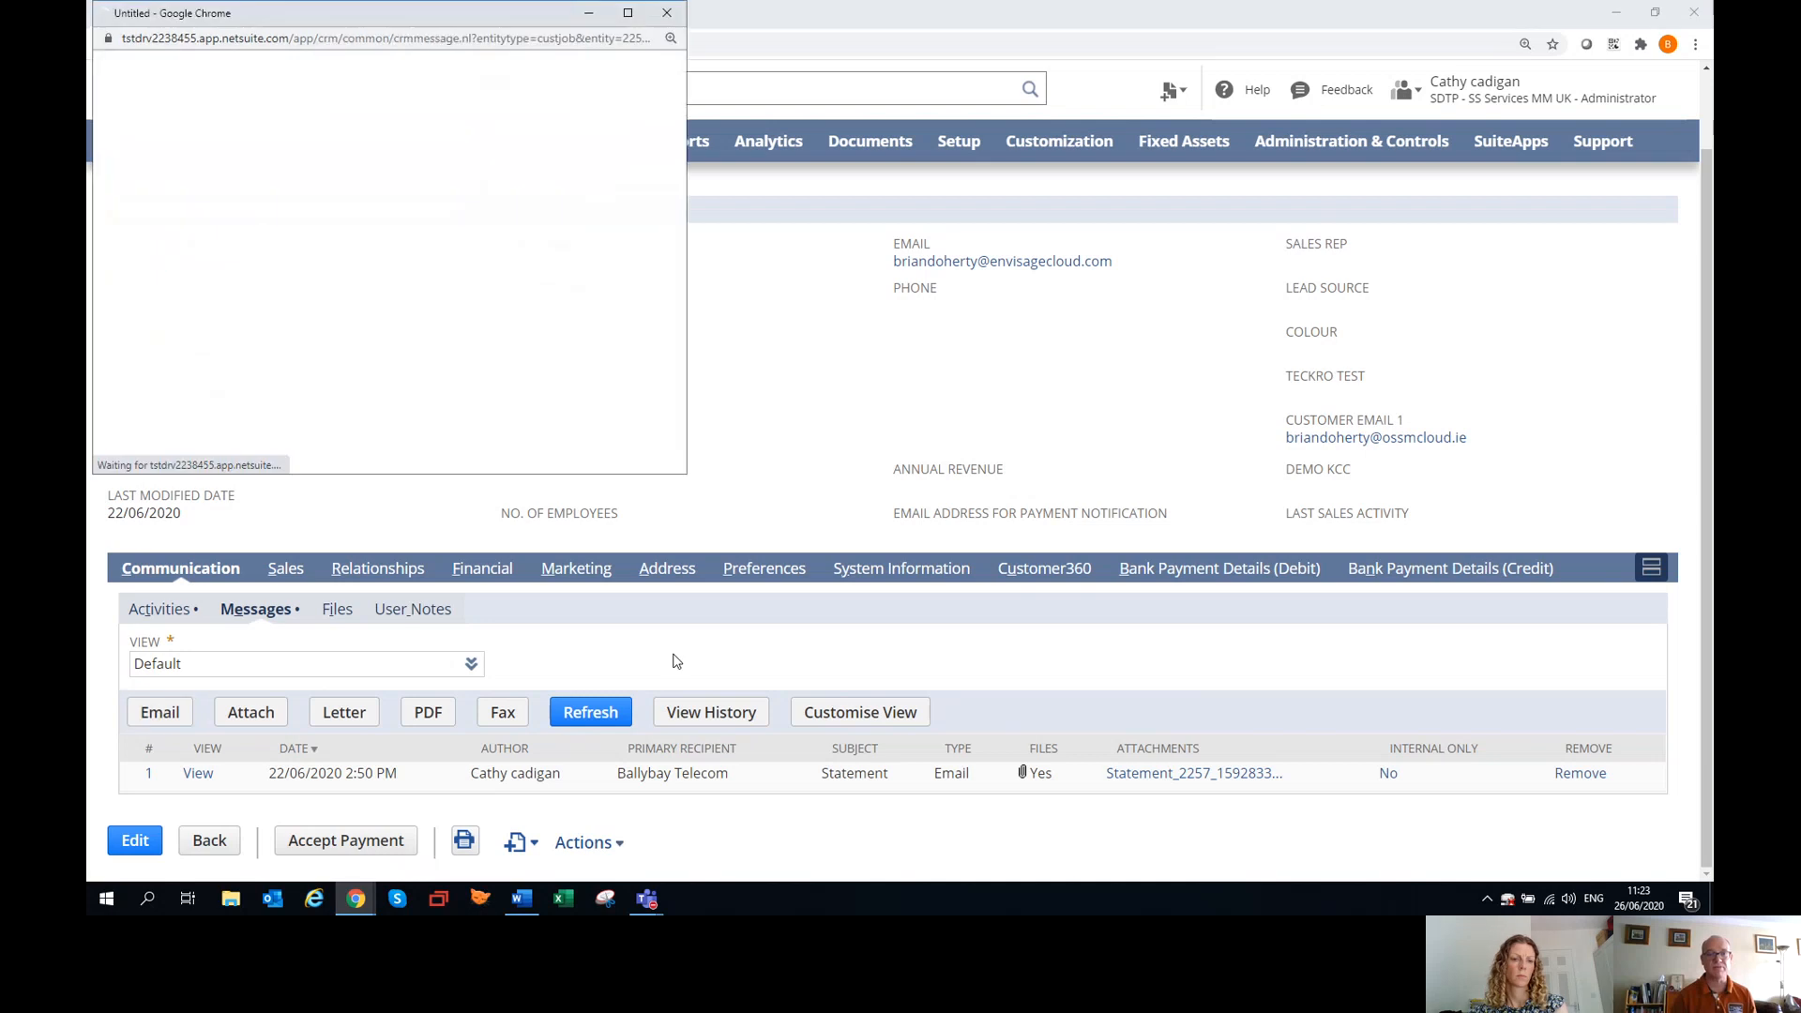
click(627, 12)
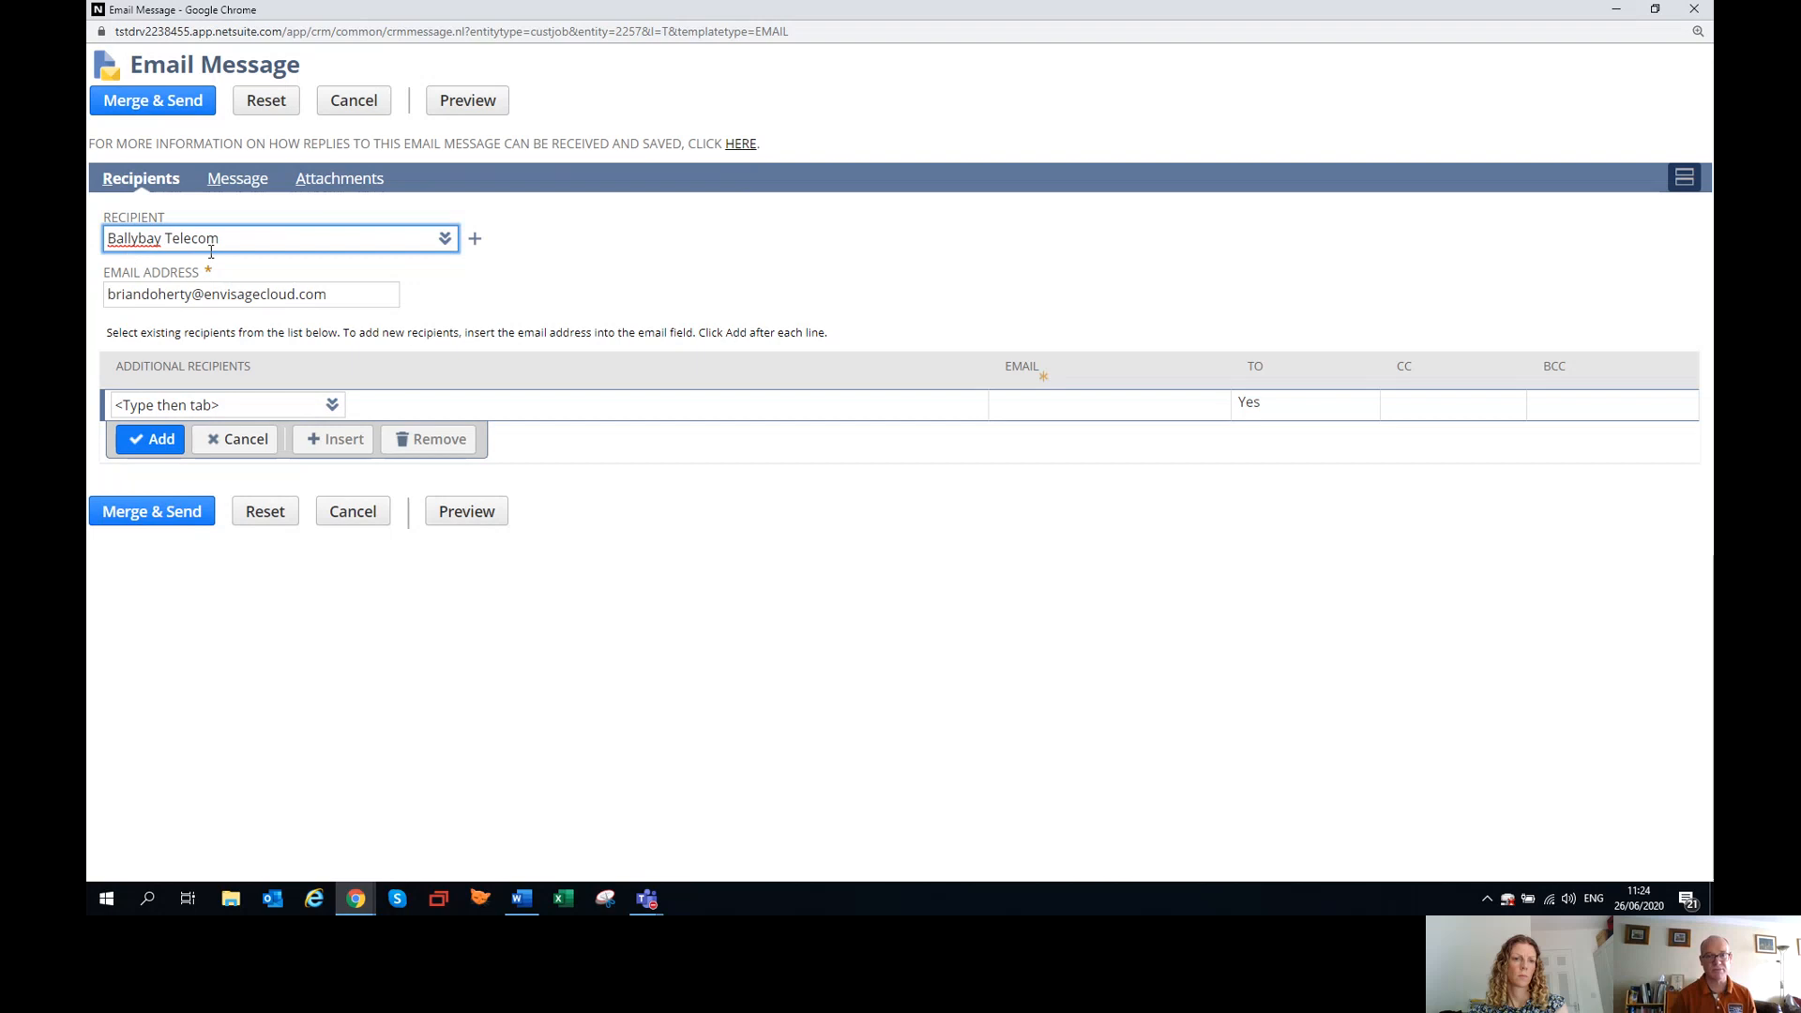
drag(369, 296, 96, 302)
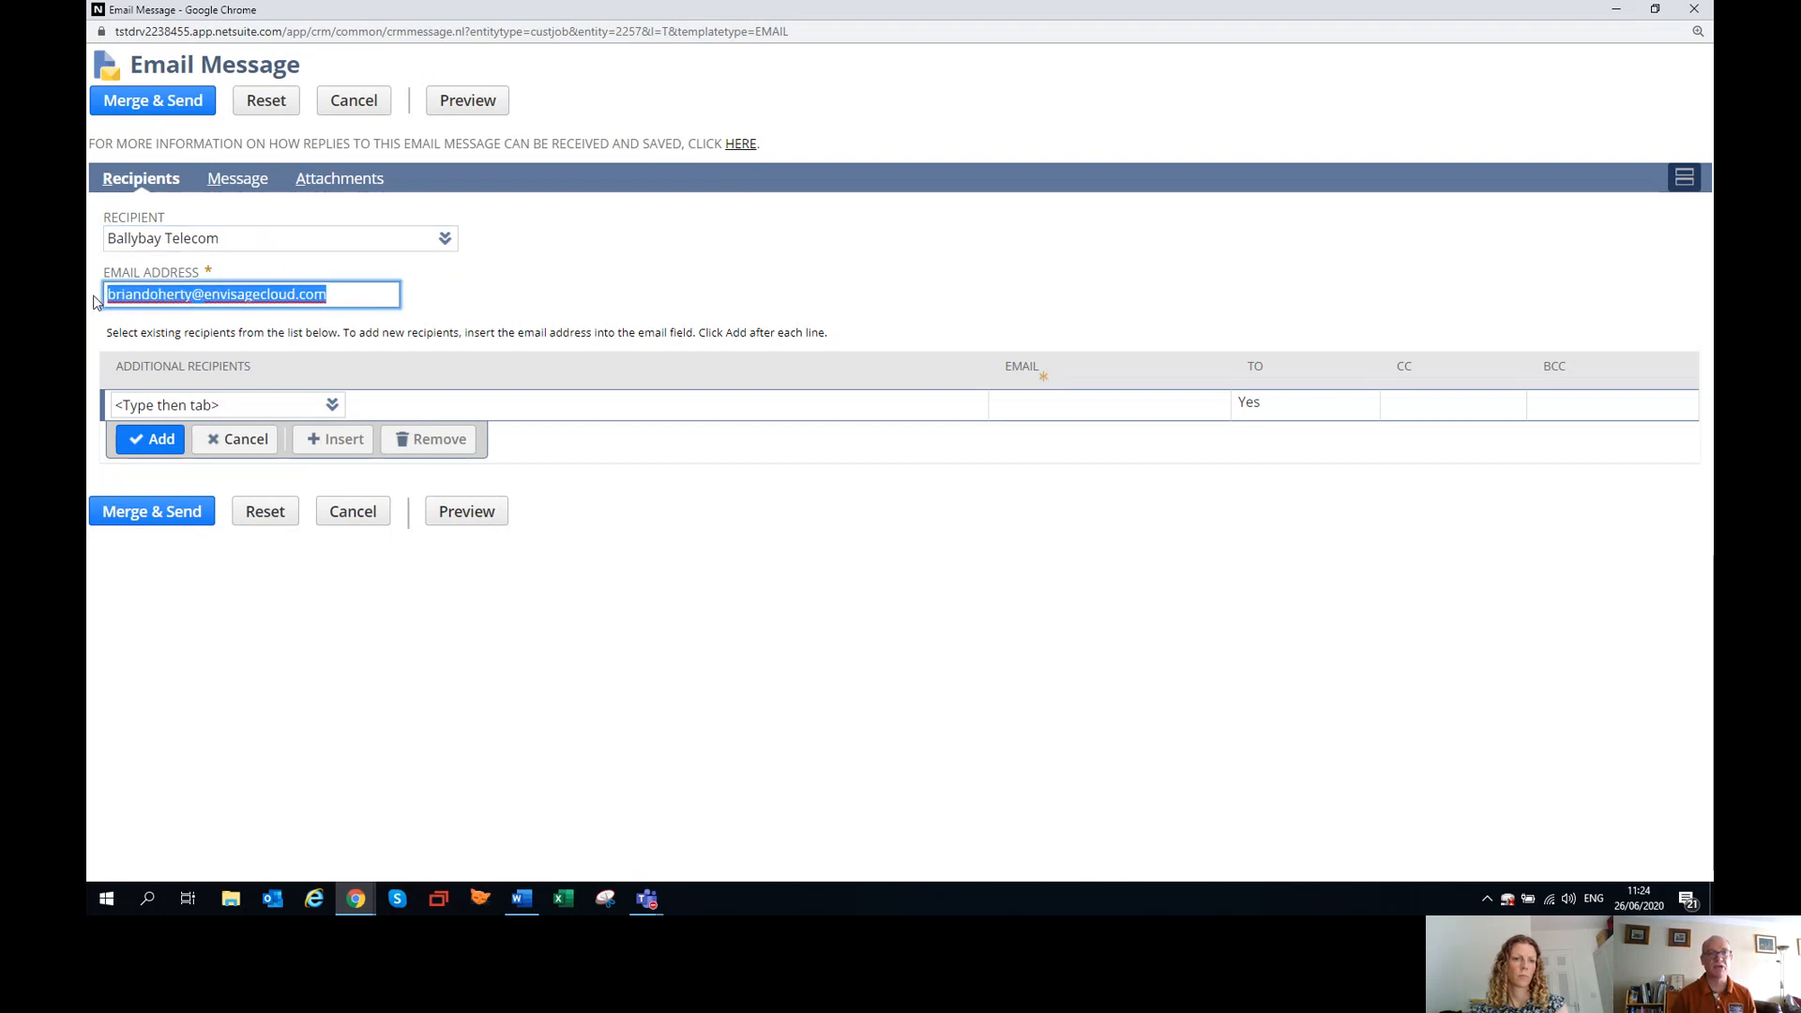
click(280, 407)
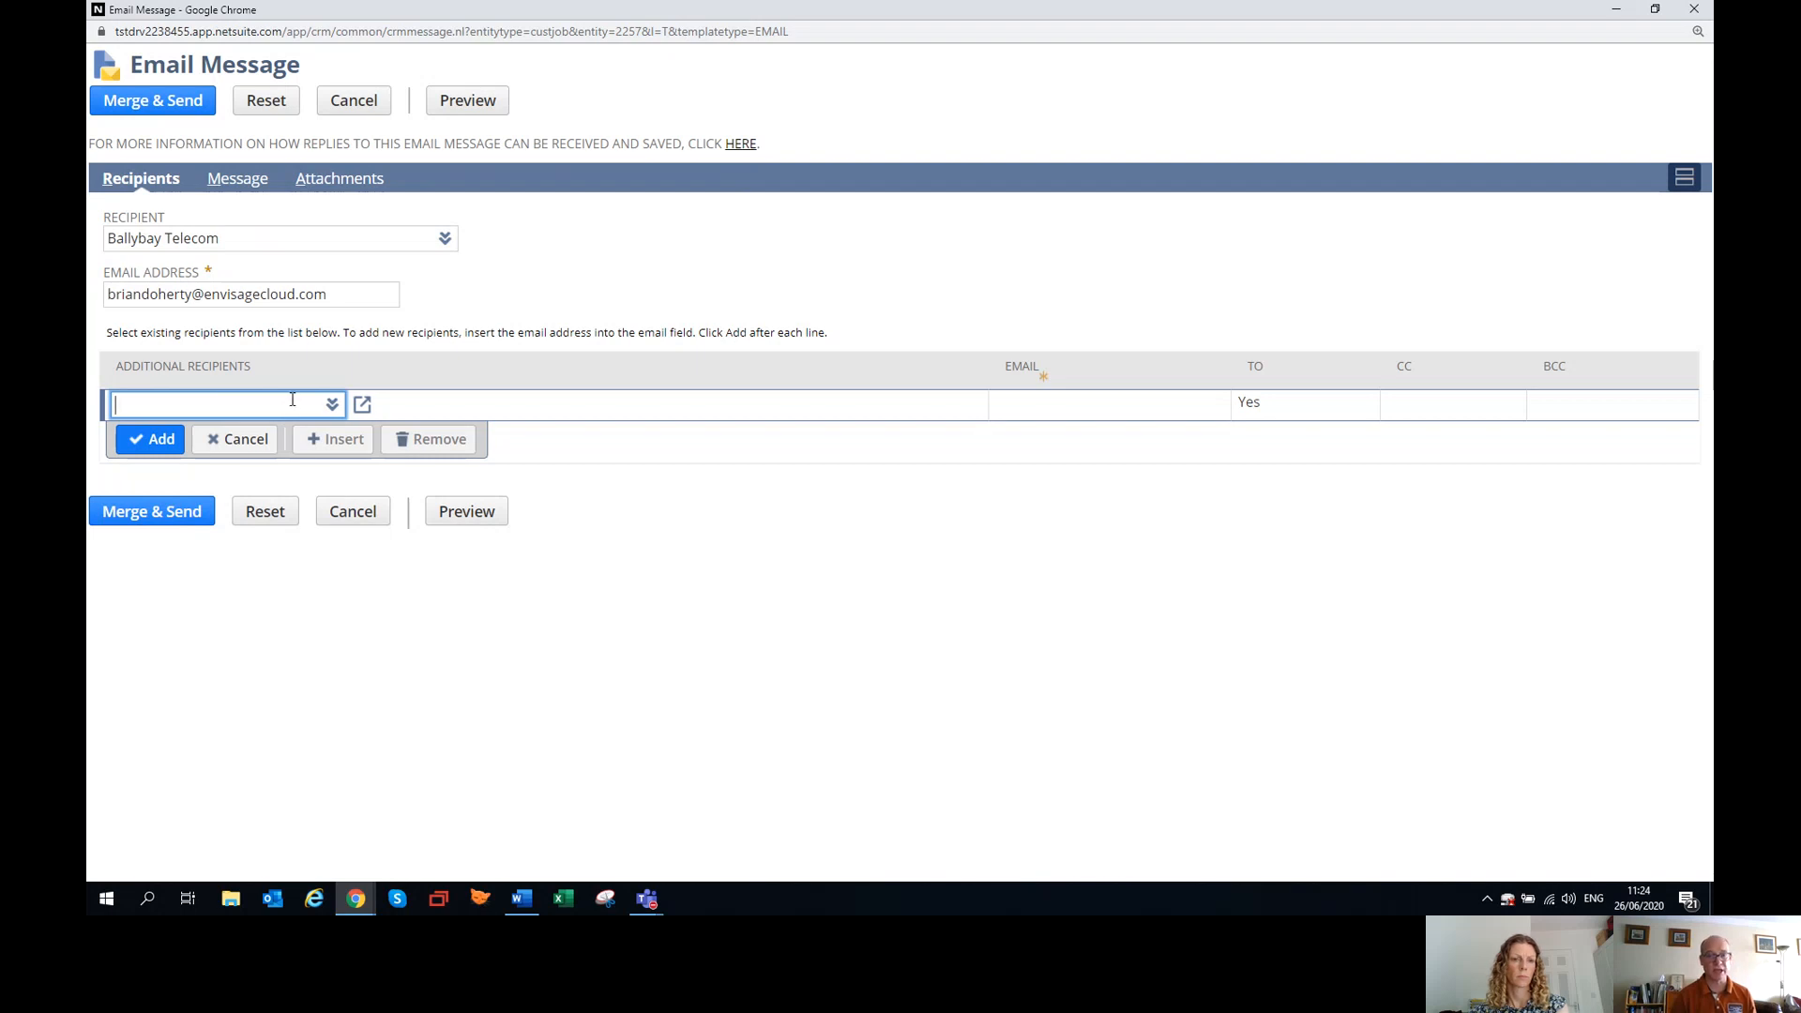
Fill the email message from the Customer Statement 1 template, with the template category set to All.
click(238, 180)
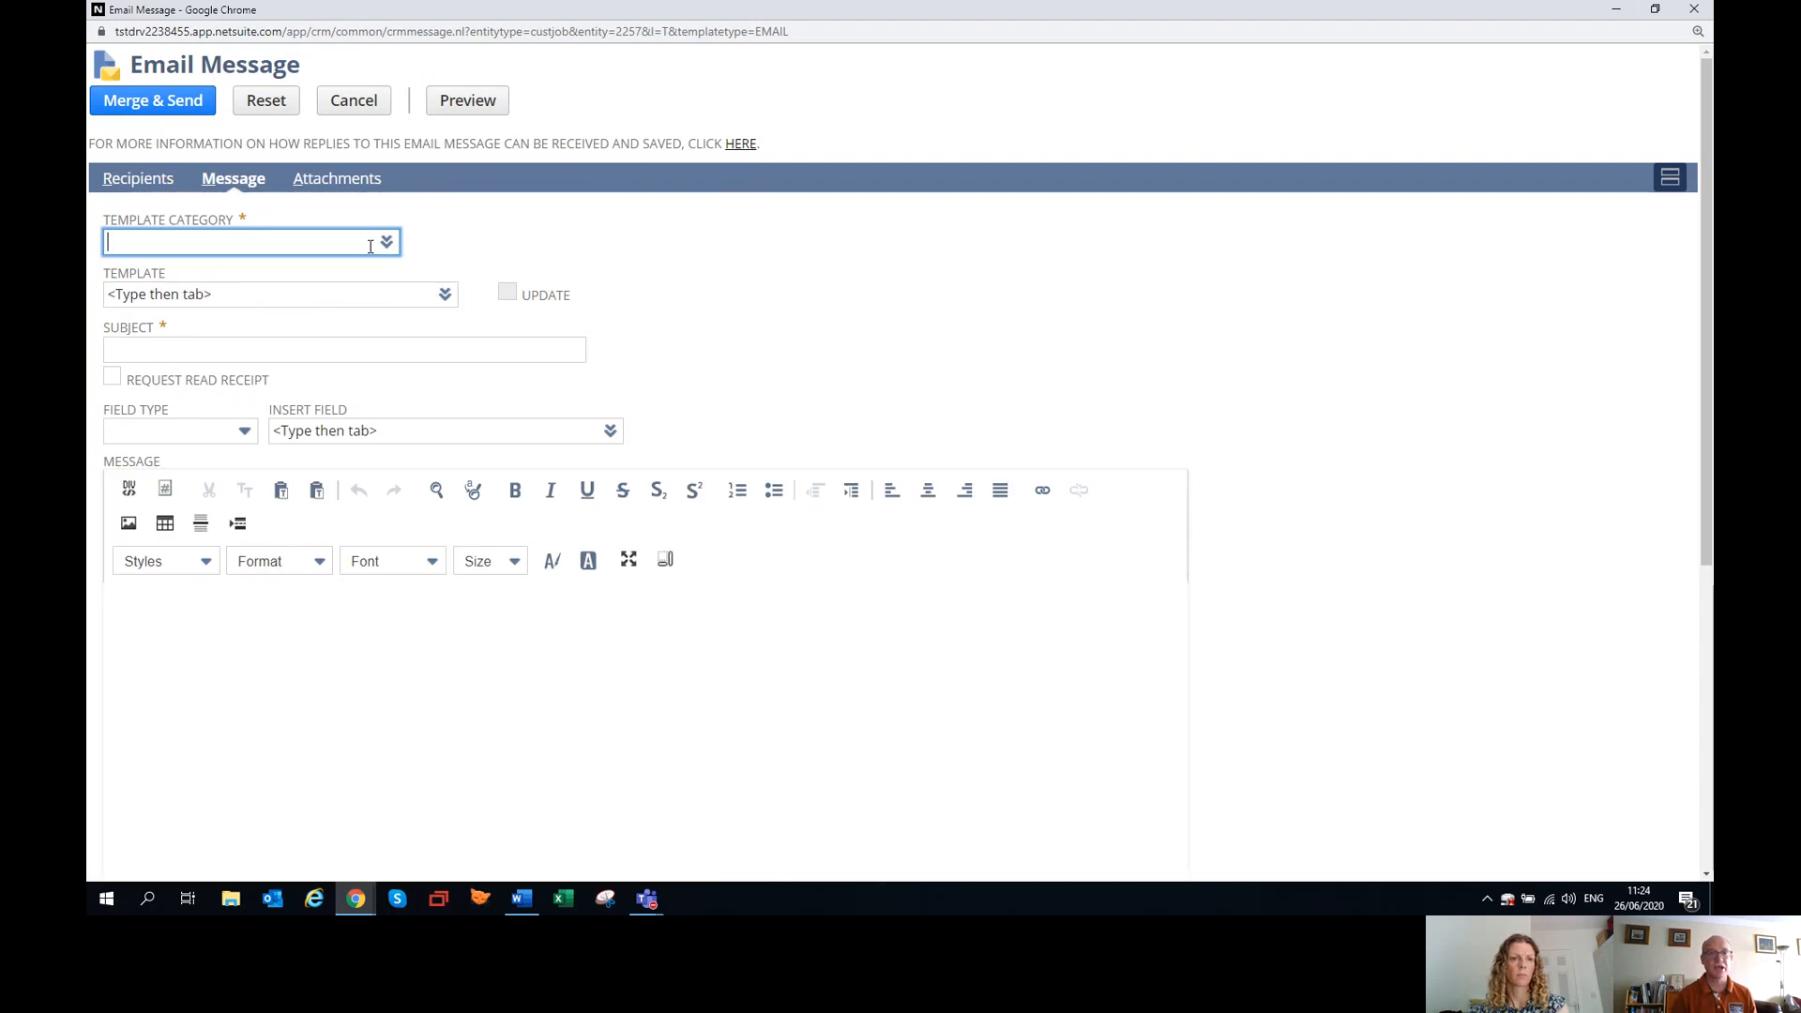
click(249, 655)
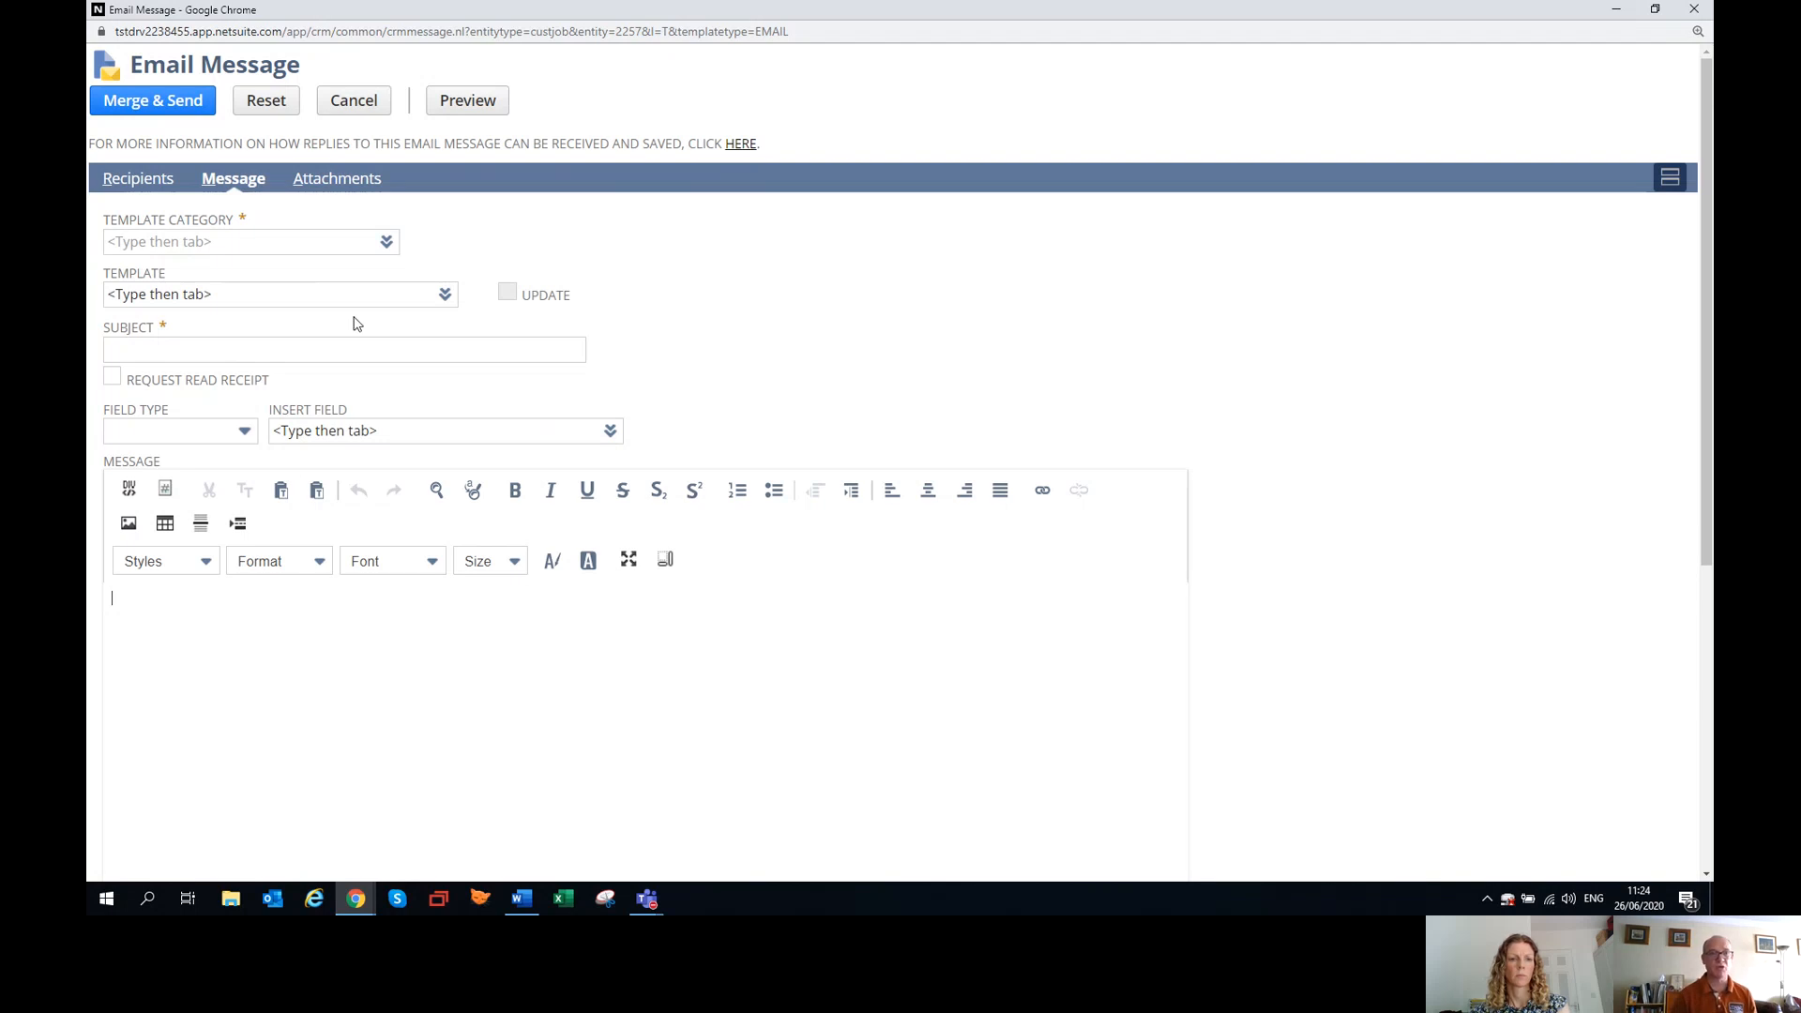
click(387, 244)
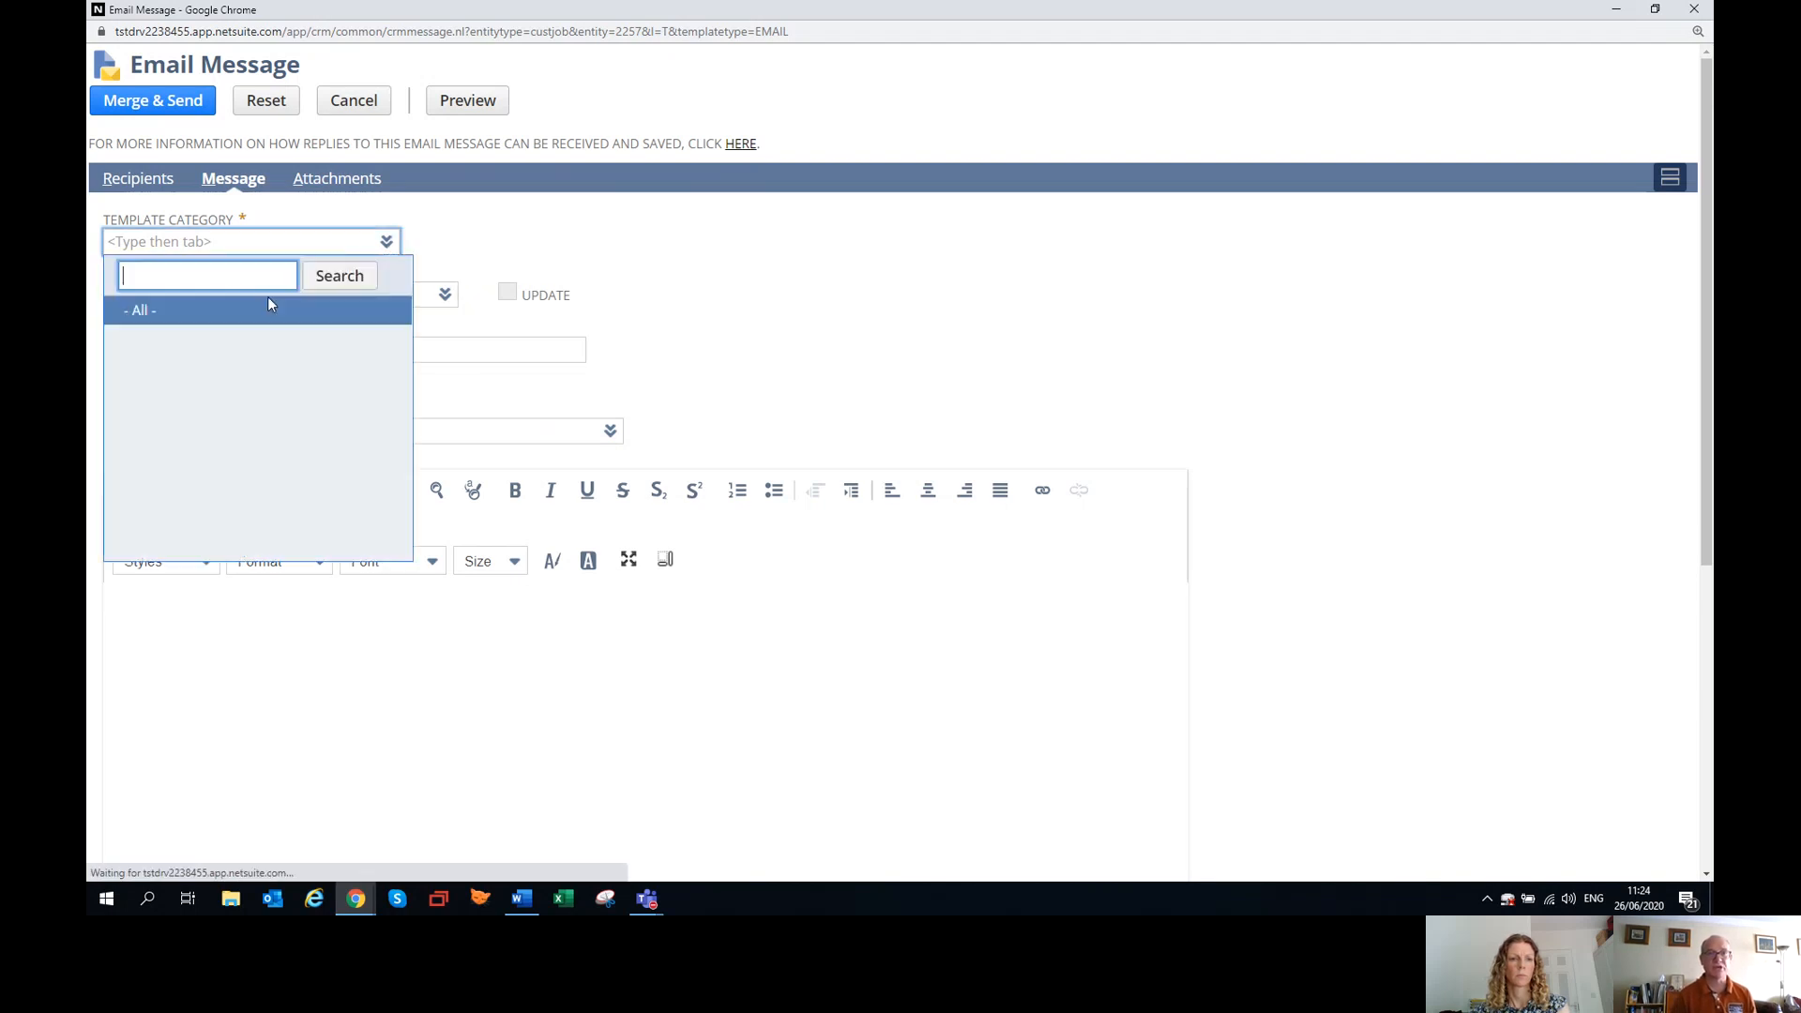
click(155, 311)
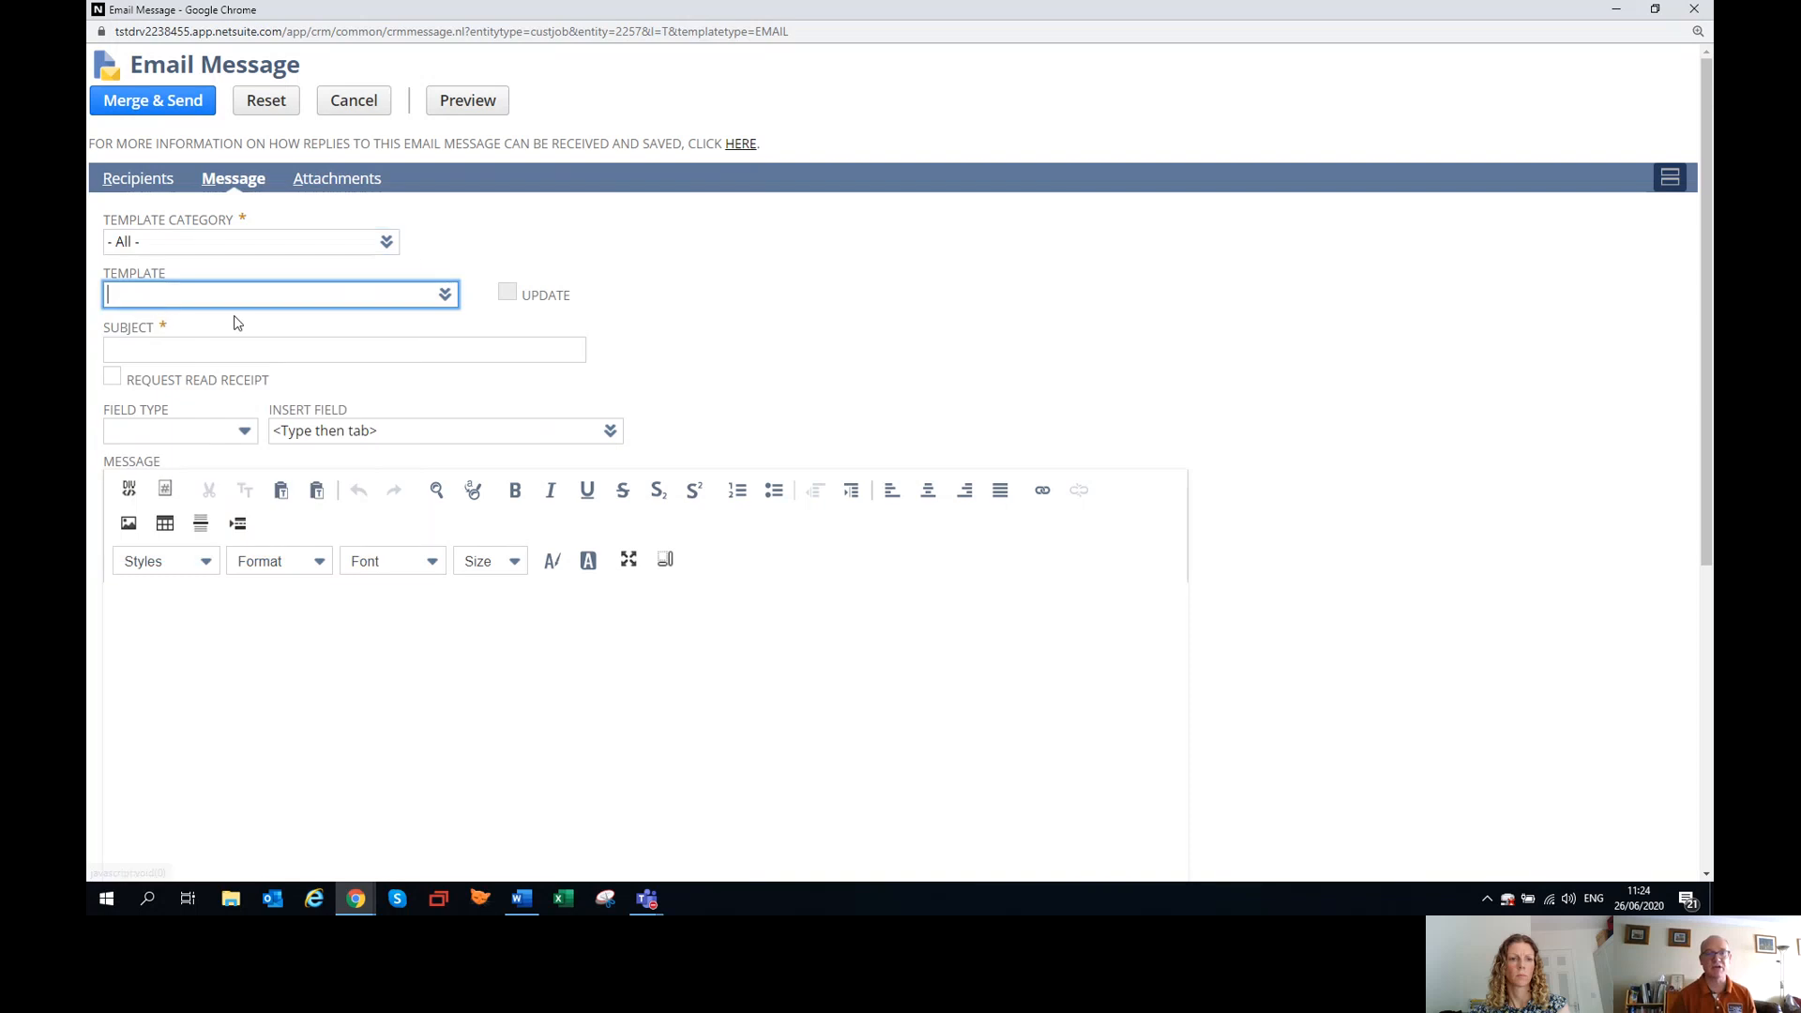
click(432, 323)
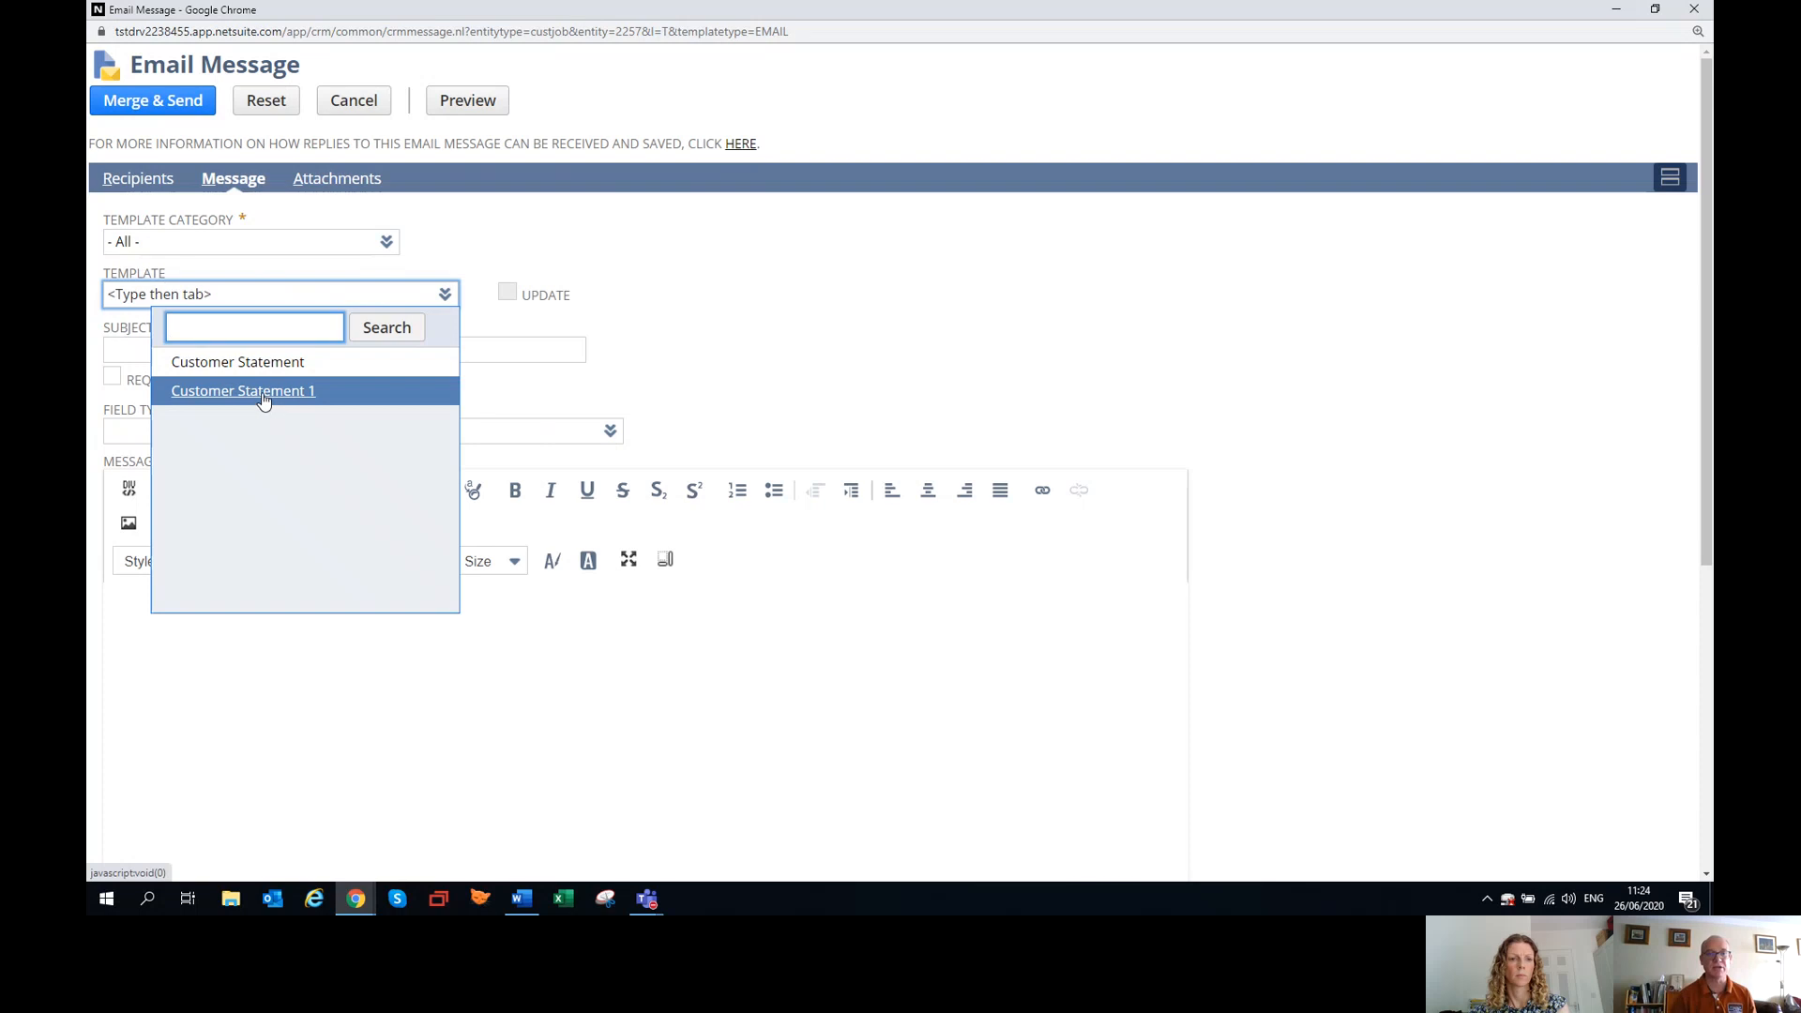
click(264, 394)
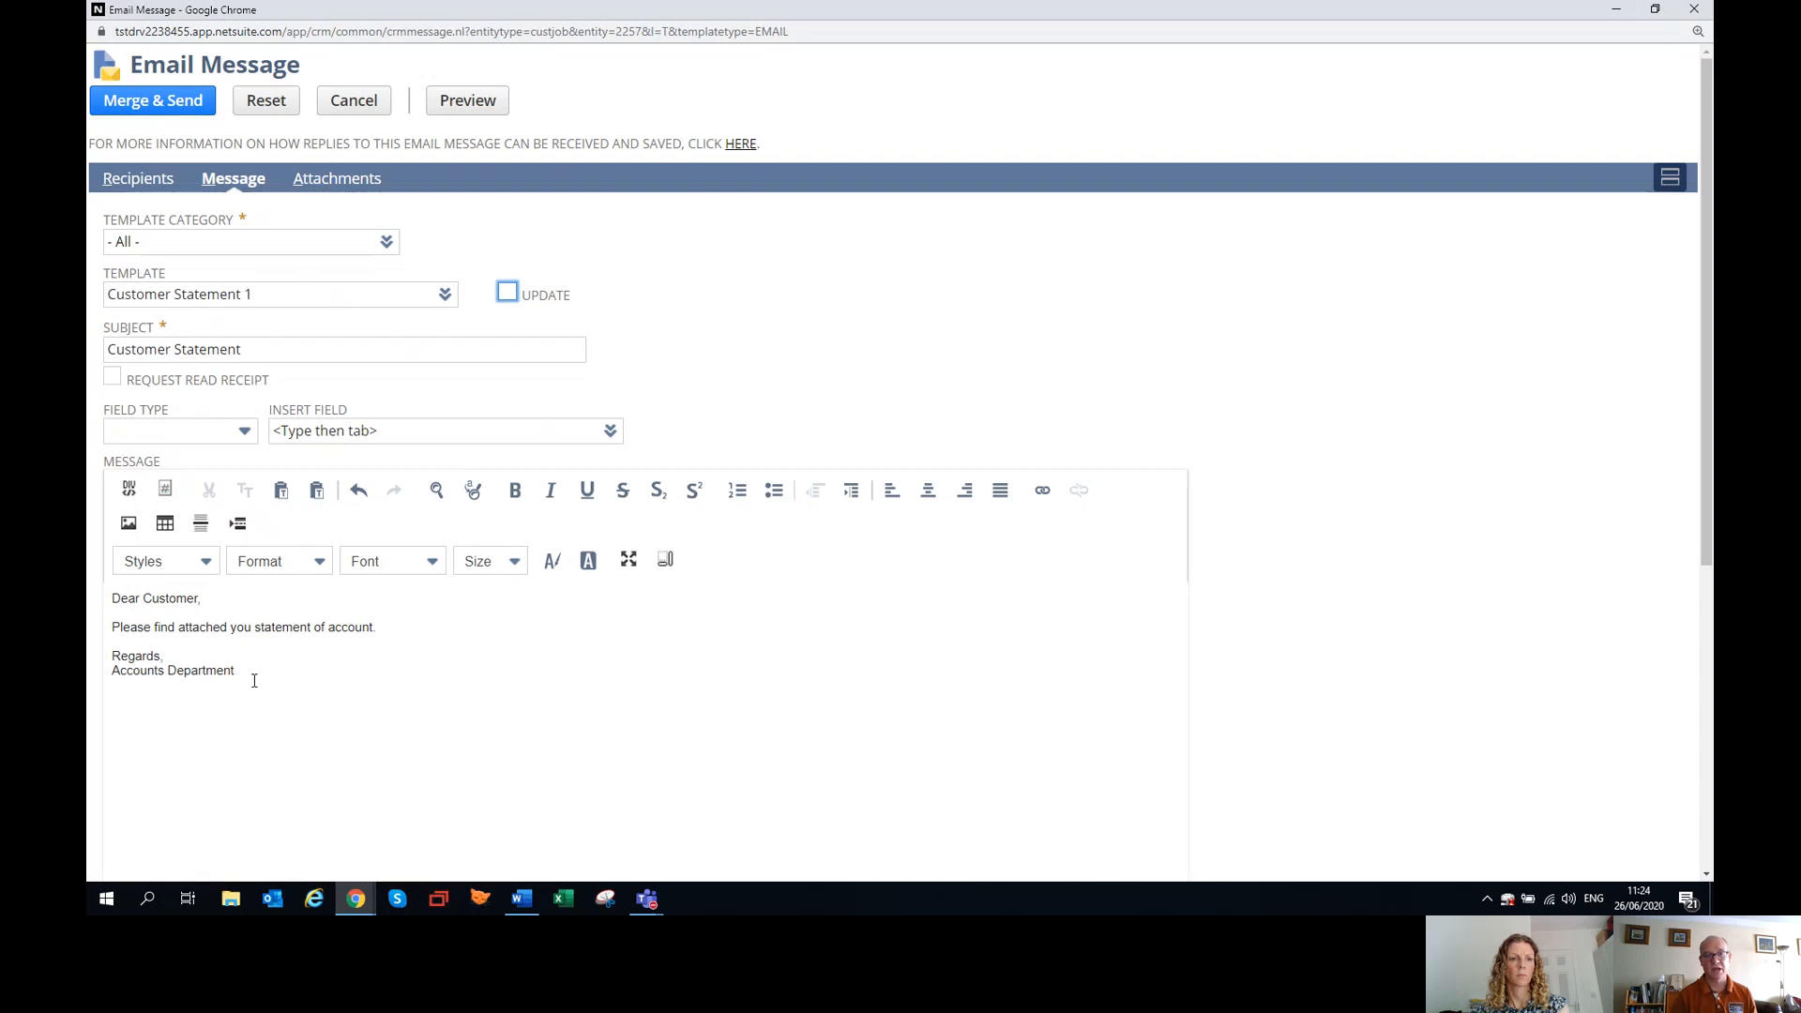
drag(273, 687, 88, 595)
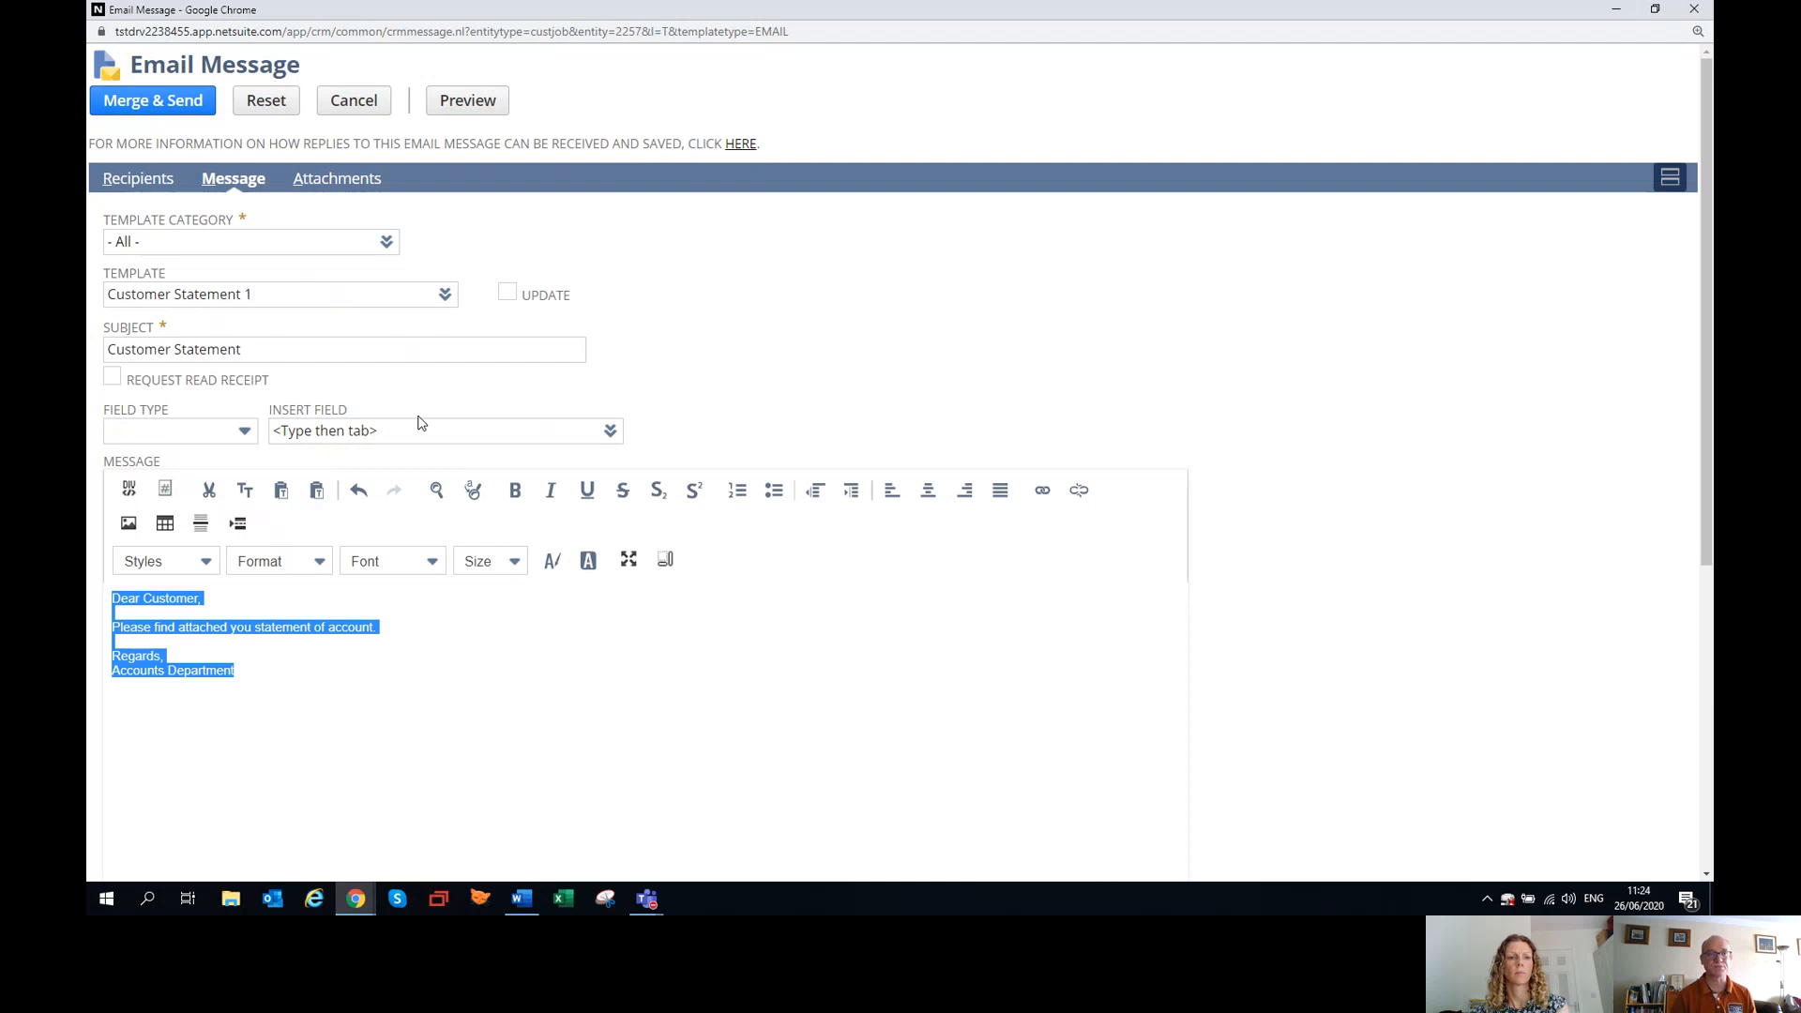
Include the customer's statement as an email attachment, and close the email without sending it.
click(343, 184)
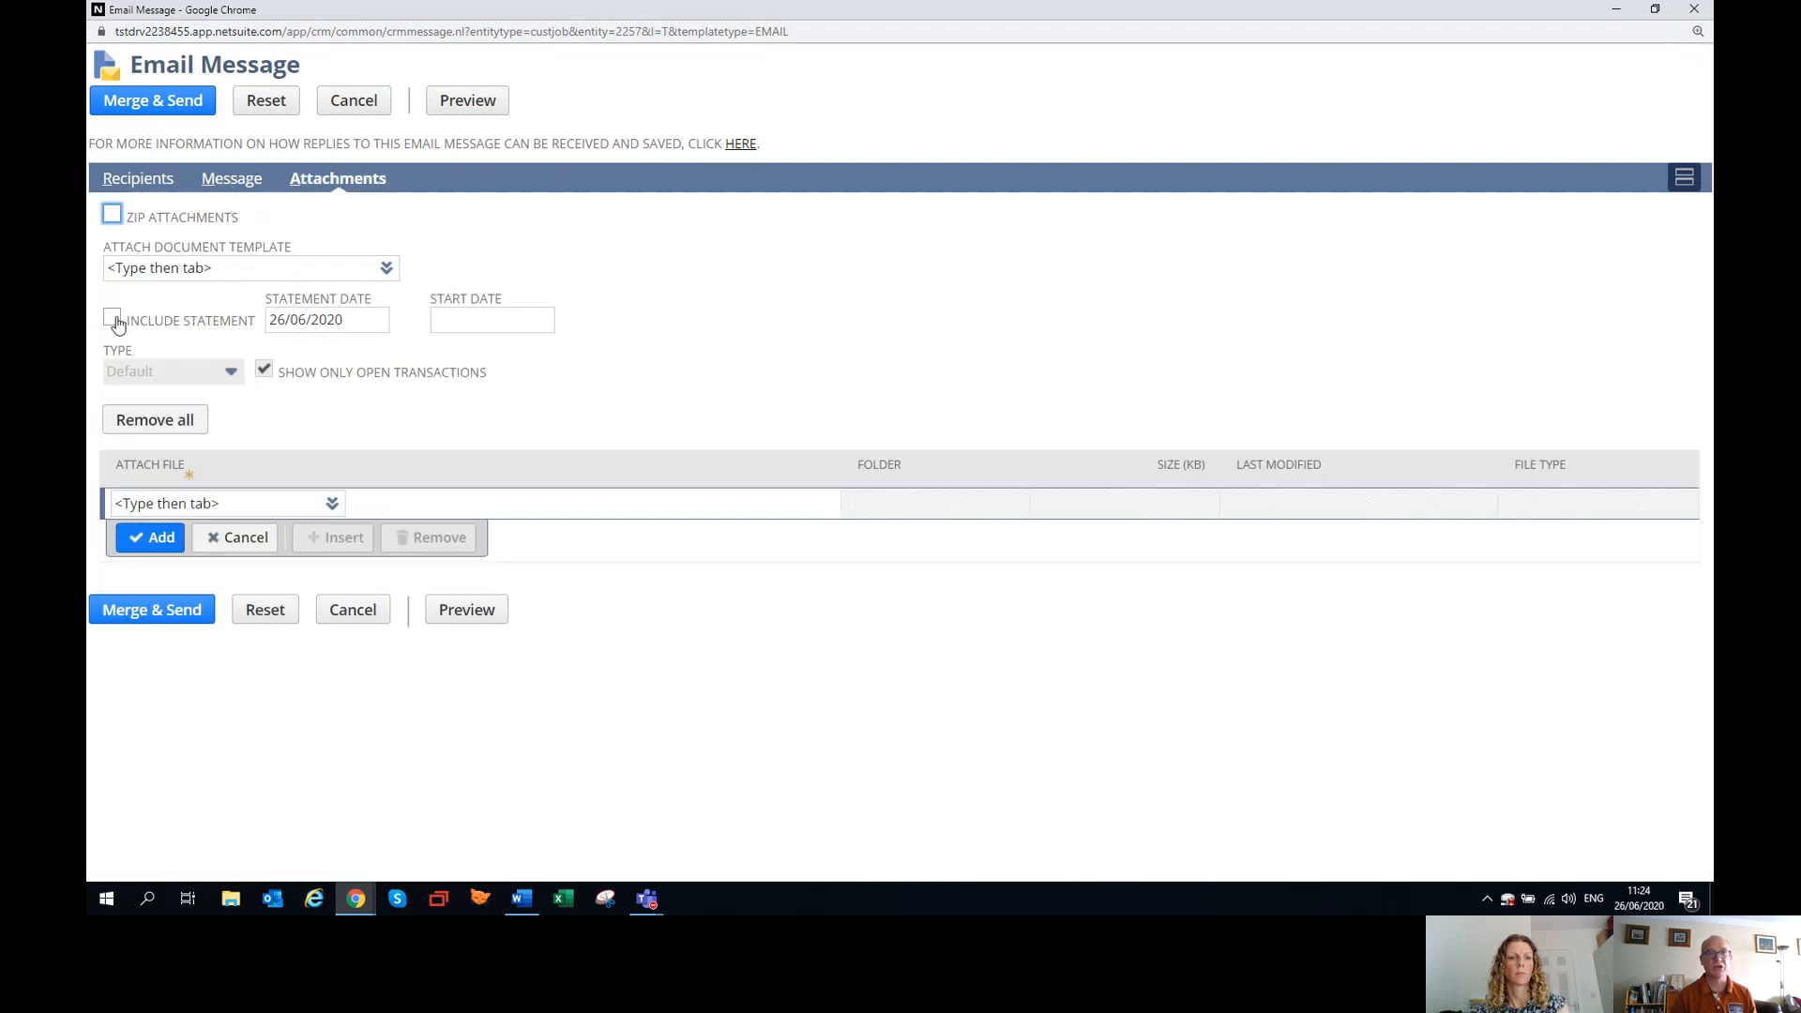
click(112, 320)
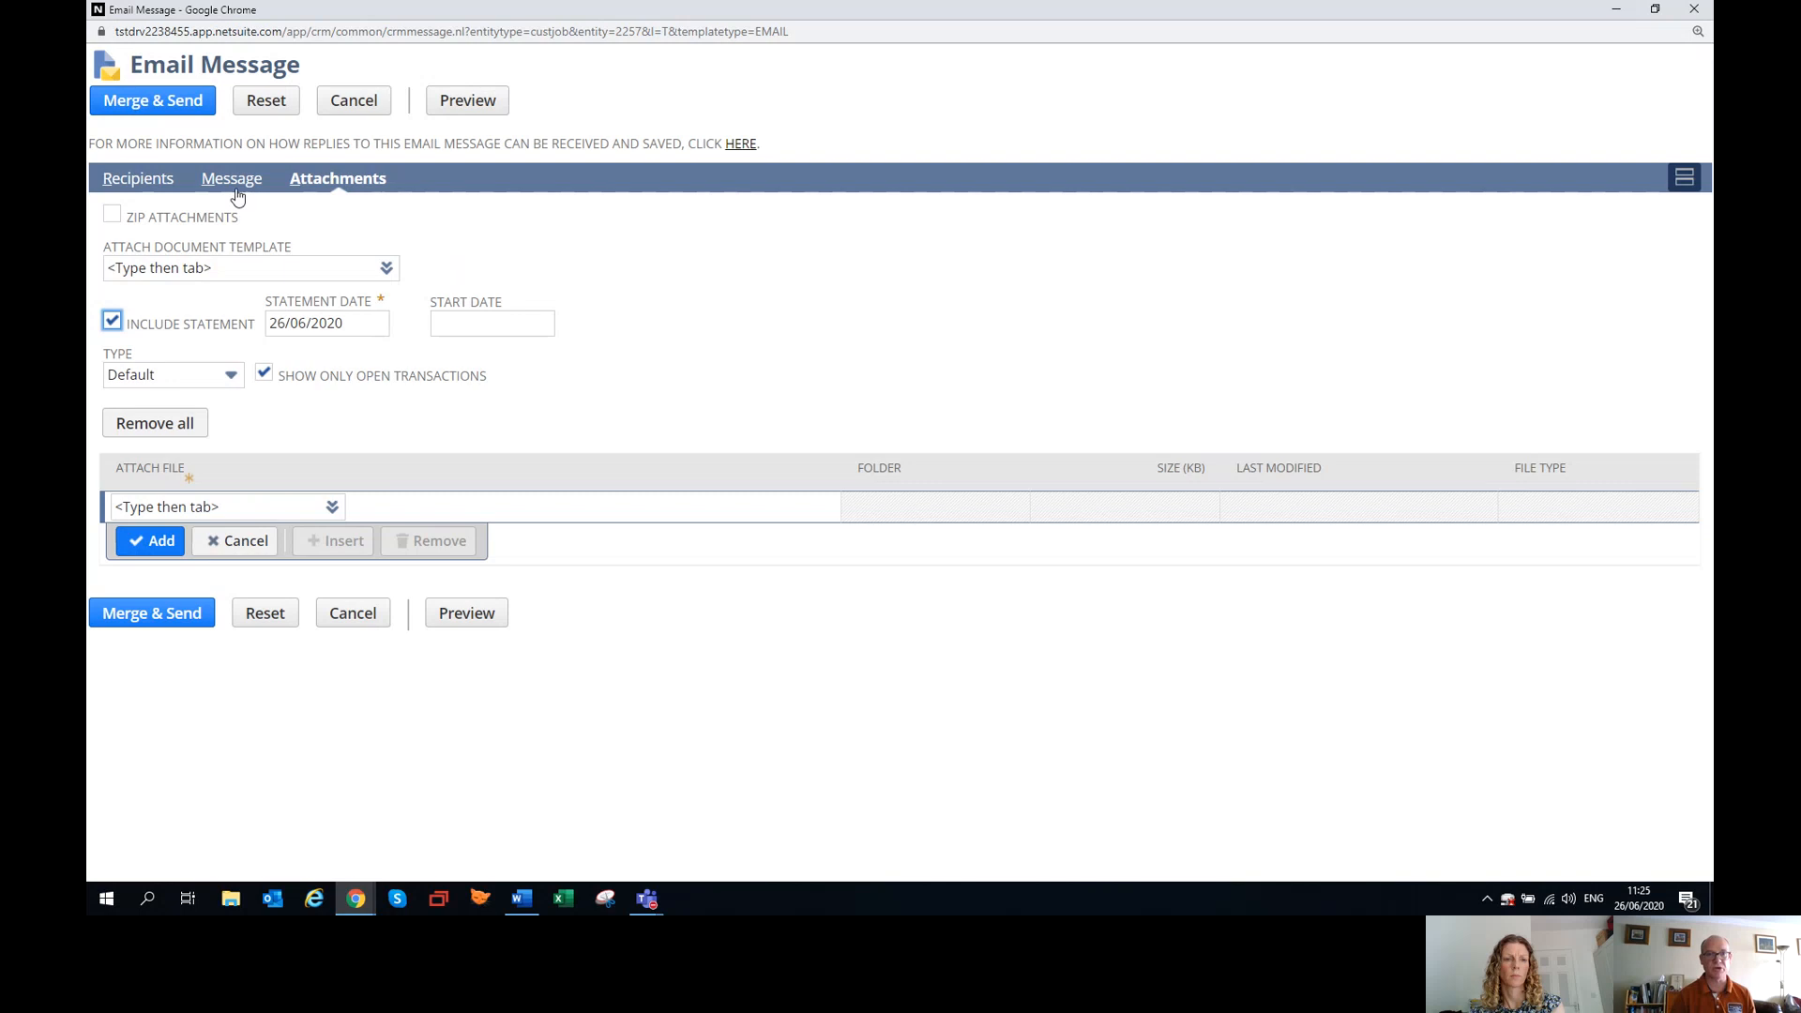
click(1694, 9)
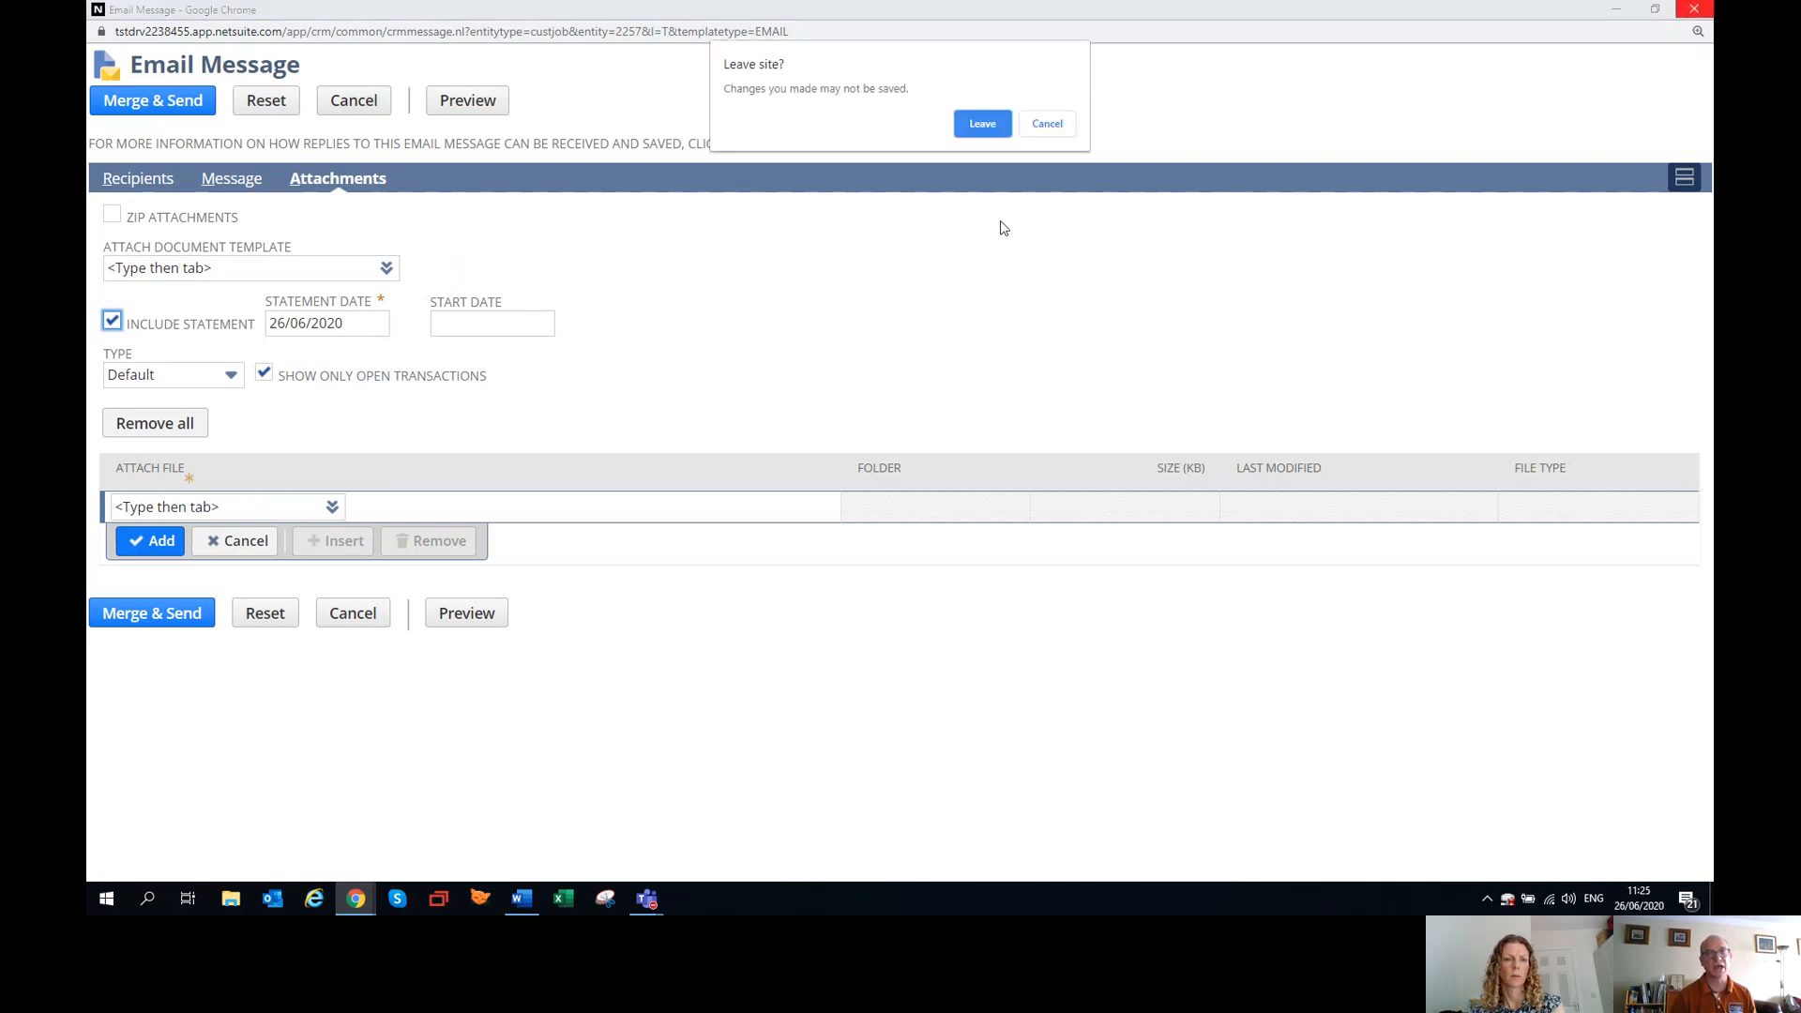
click(985, 128)
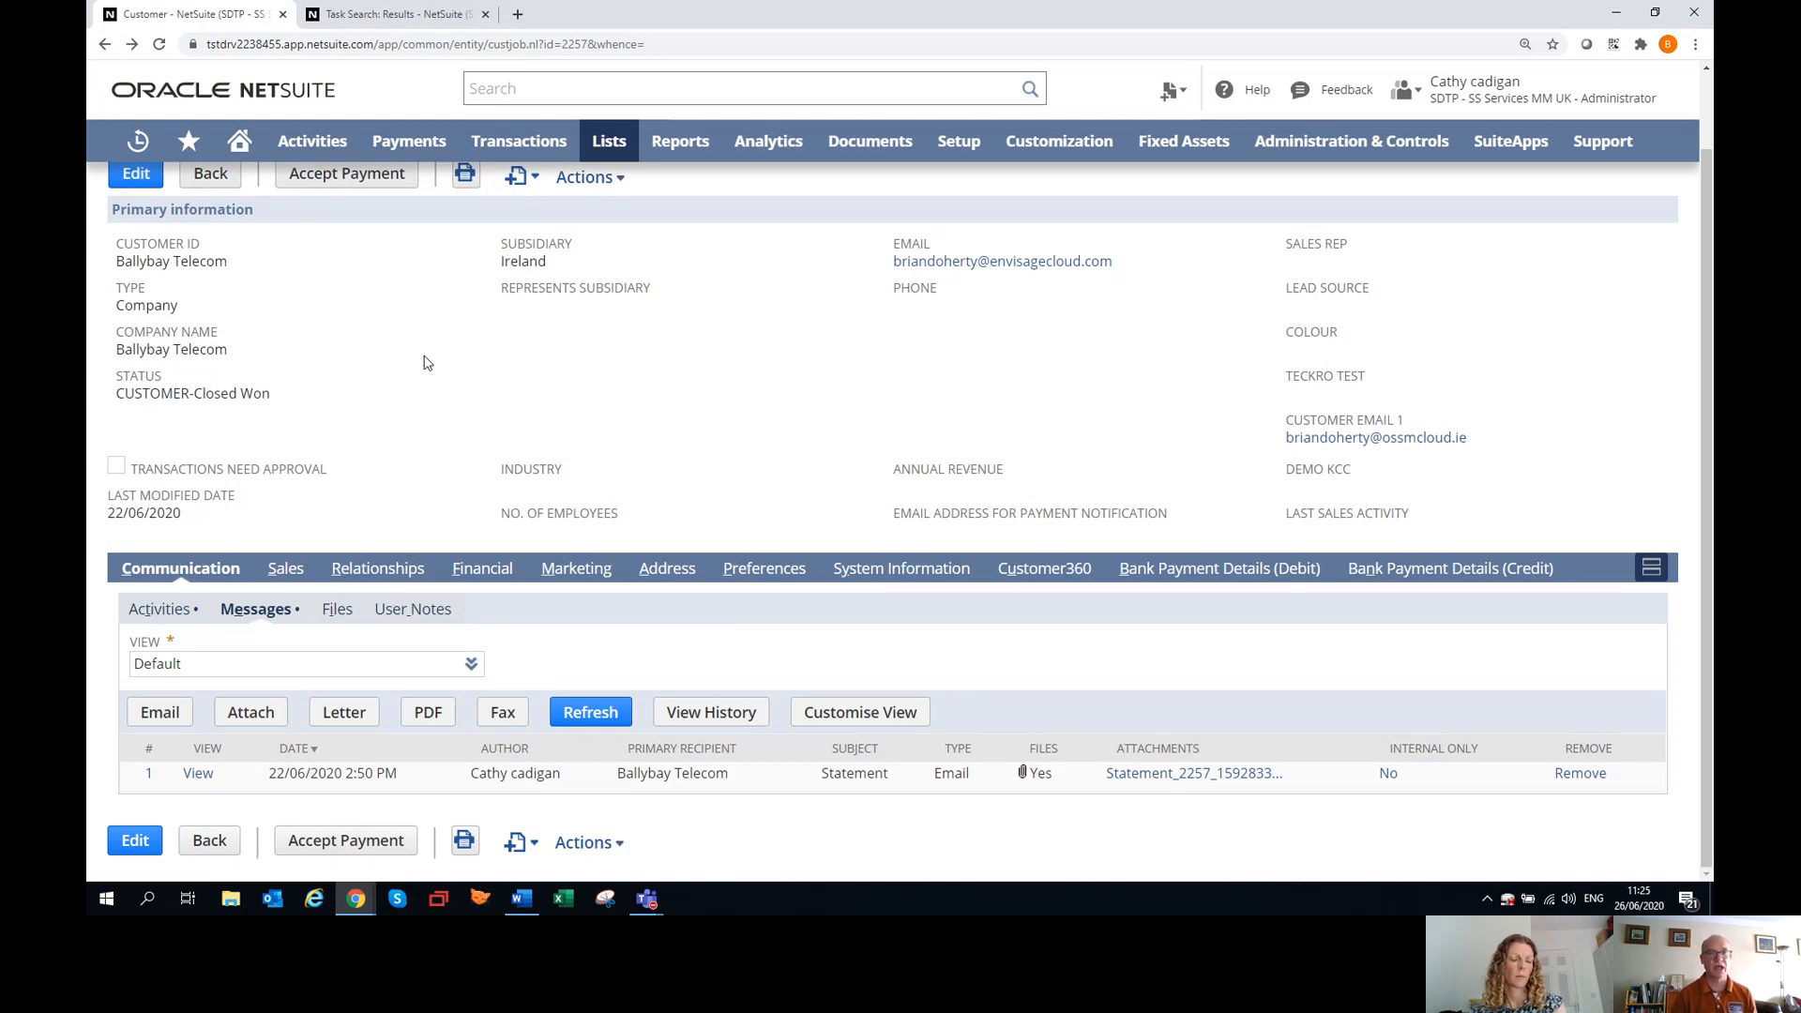
Open the Print Statements page for preparing statements for multiple customers.
mouse_move(528, 151)
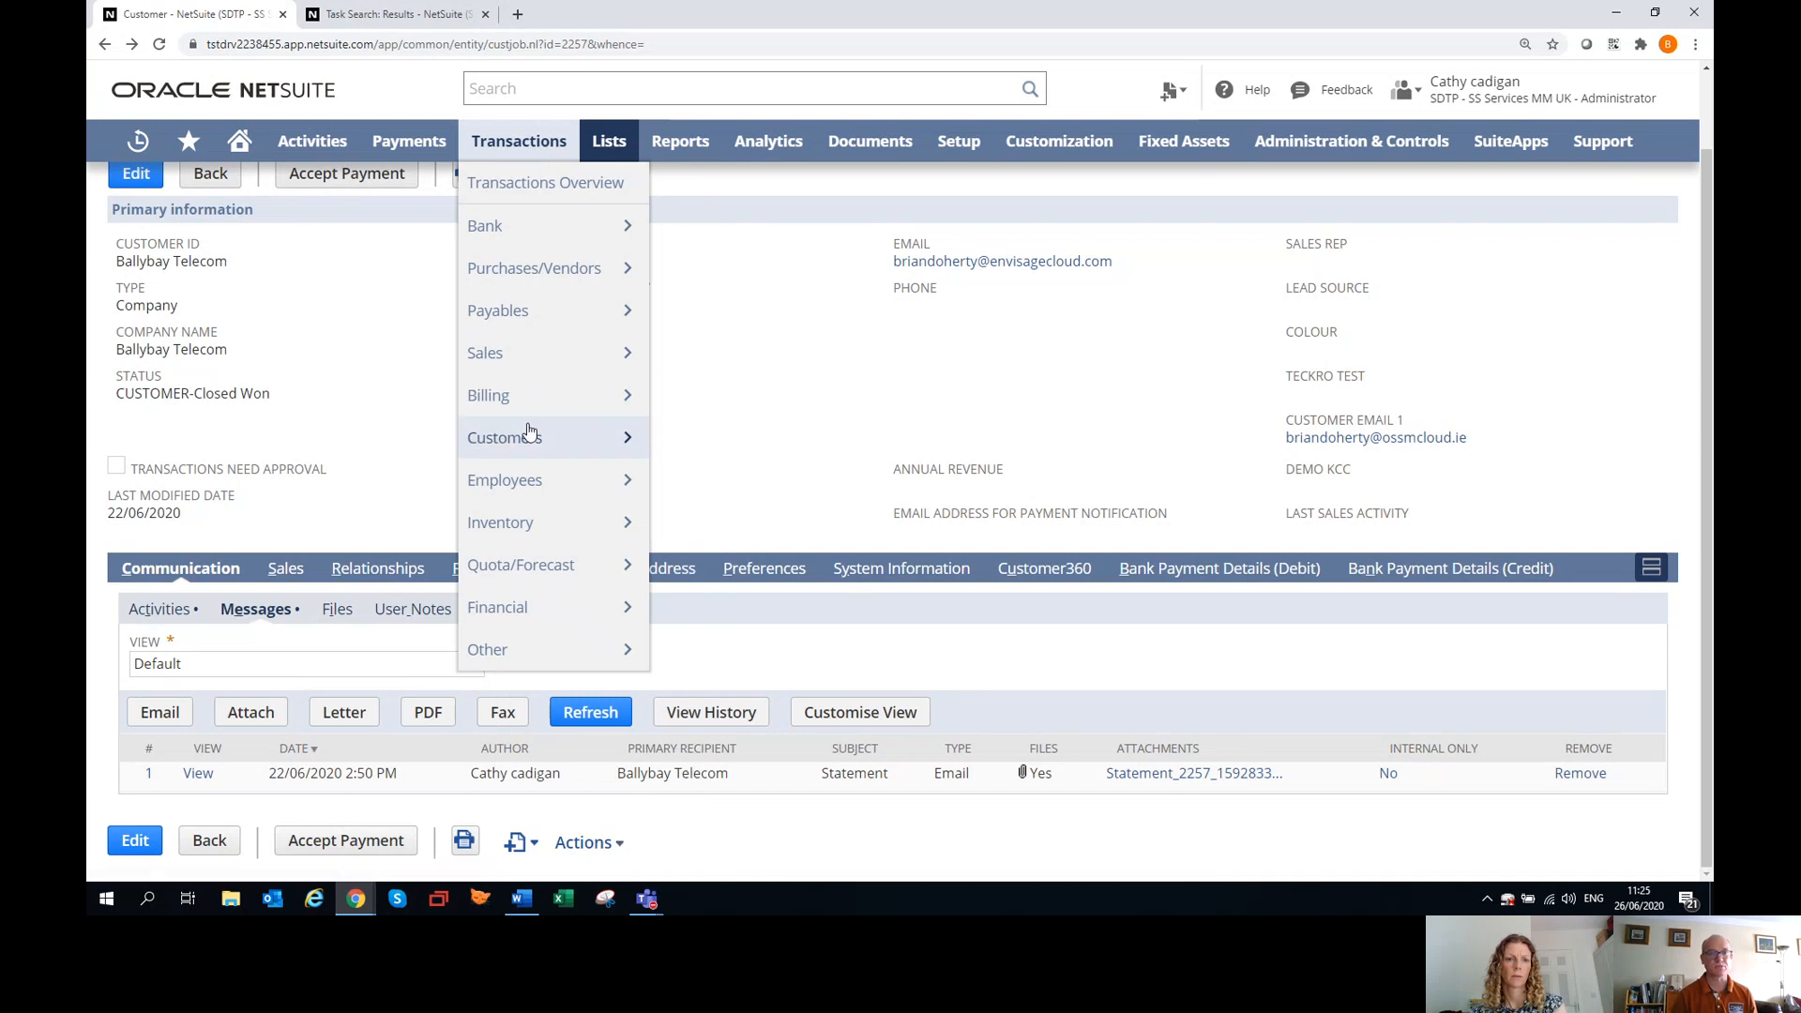
mouse_move(533, 435)
click(724, 776)
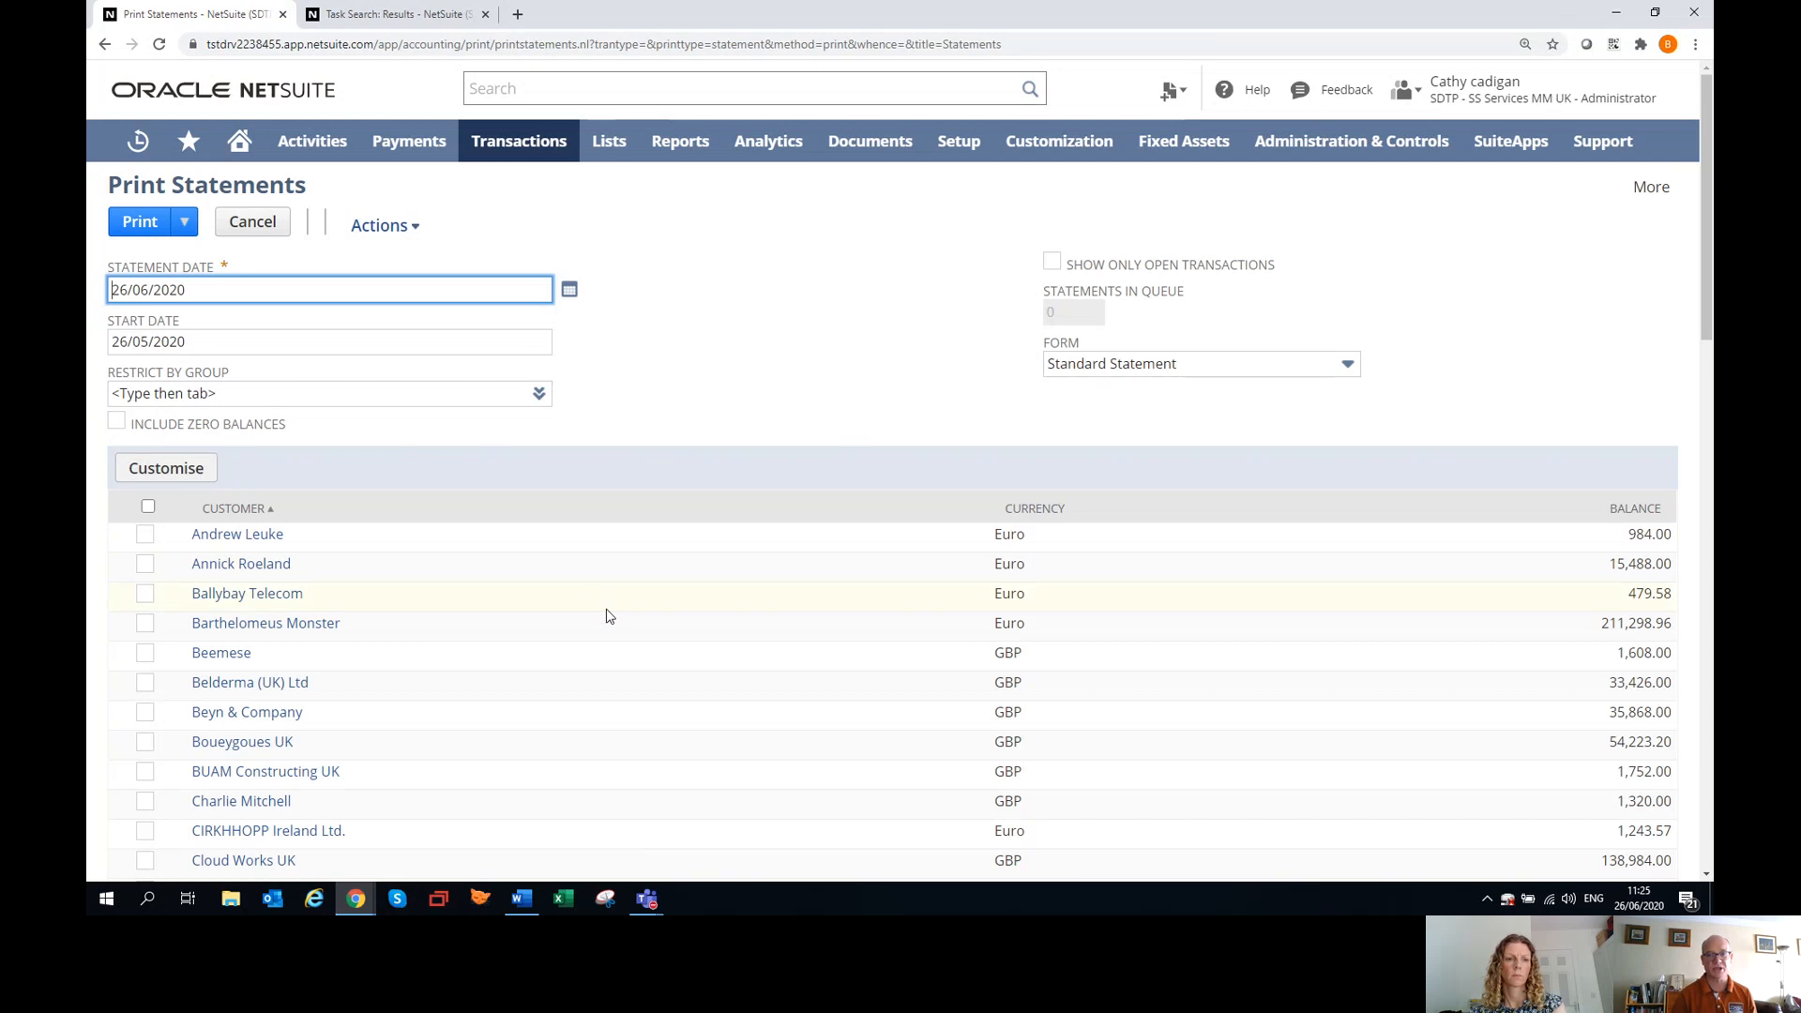
Customise the statements sublist to include the Email field as an additional column.
click(178, 469)
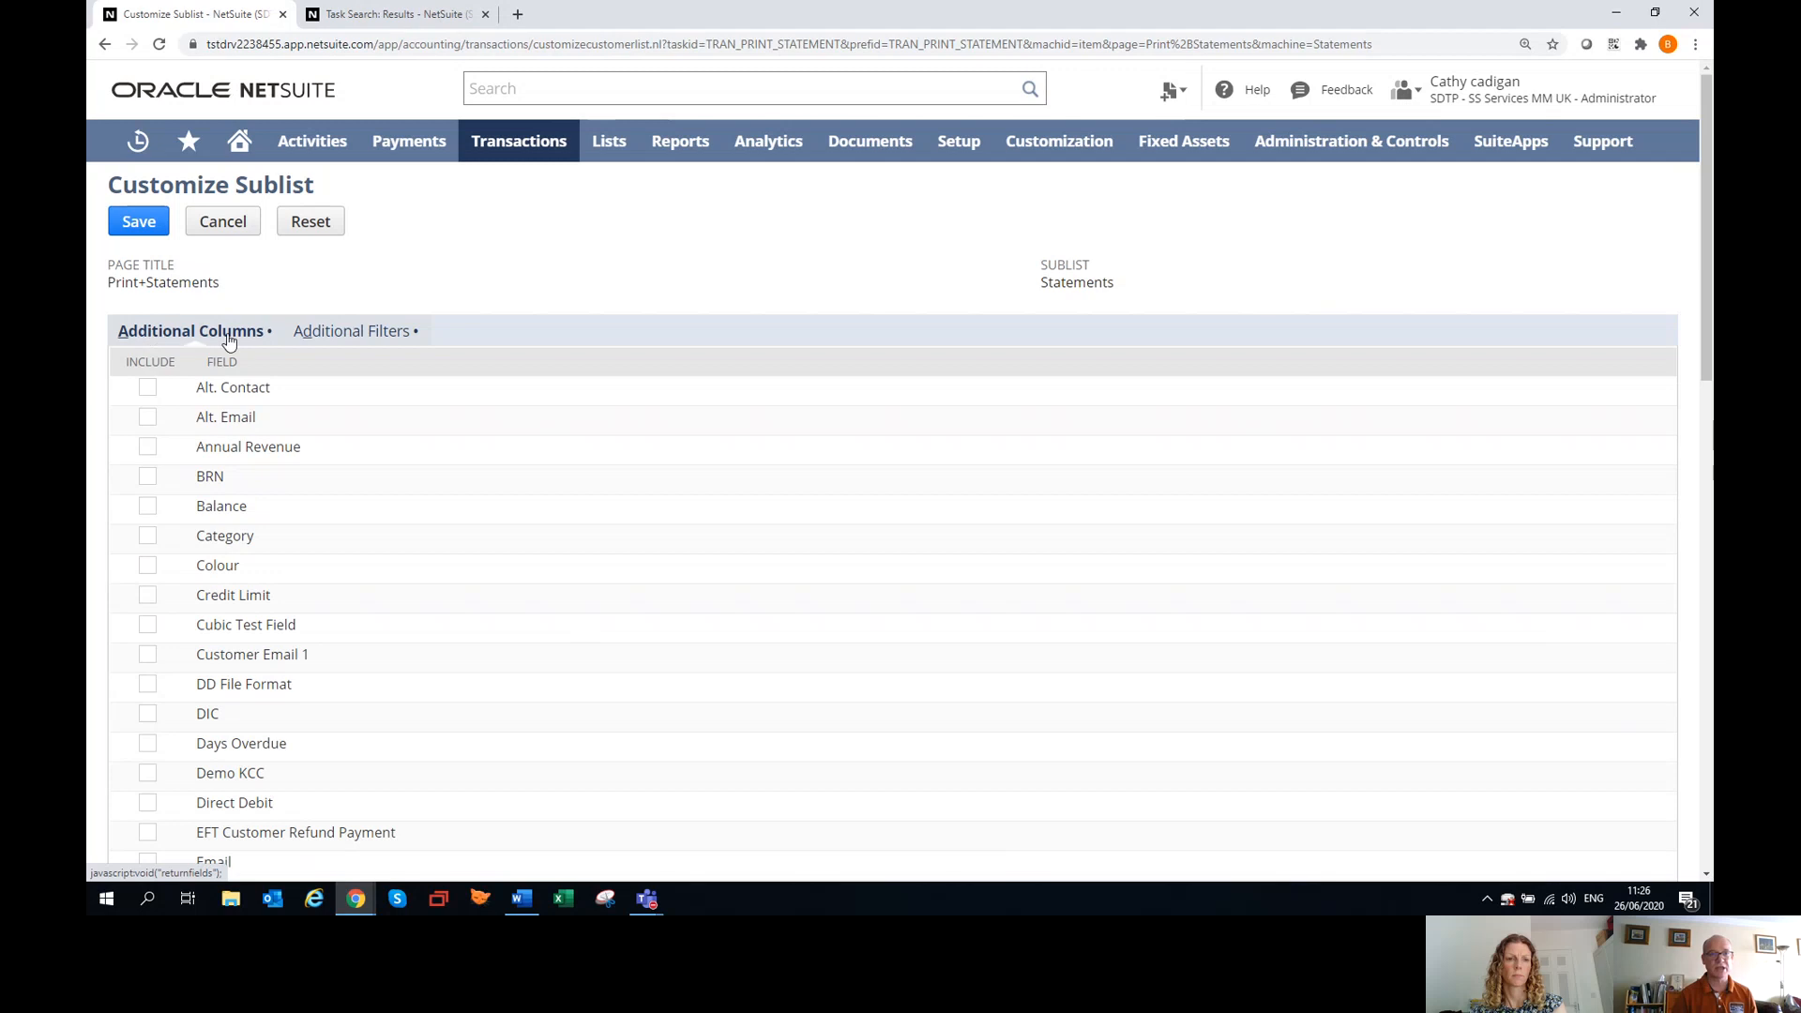
scroll(231, 345, down, 5)
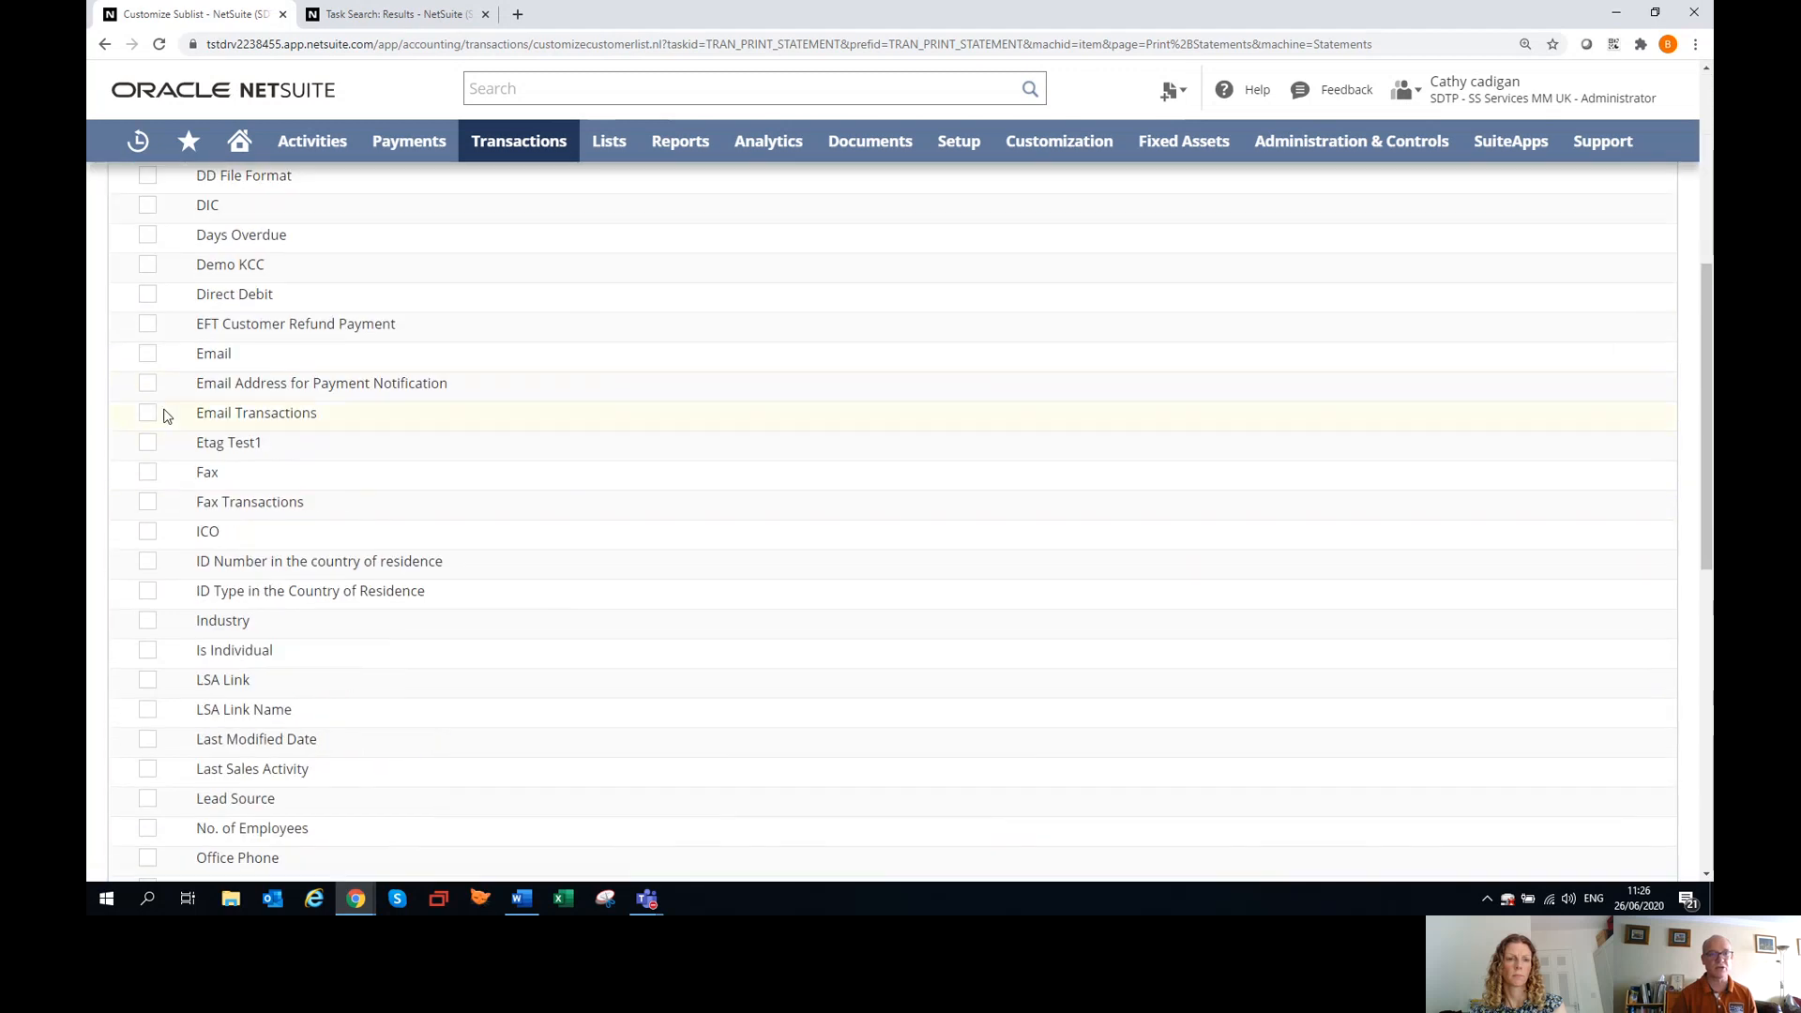
click(148, 355)
scroll(618, 501, up, 5)
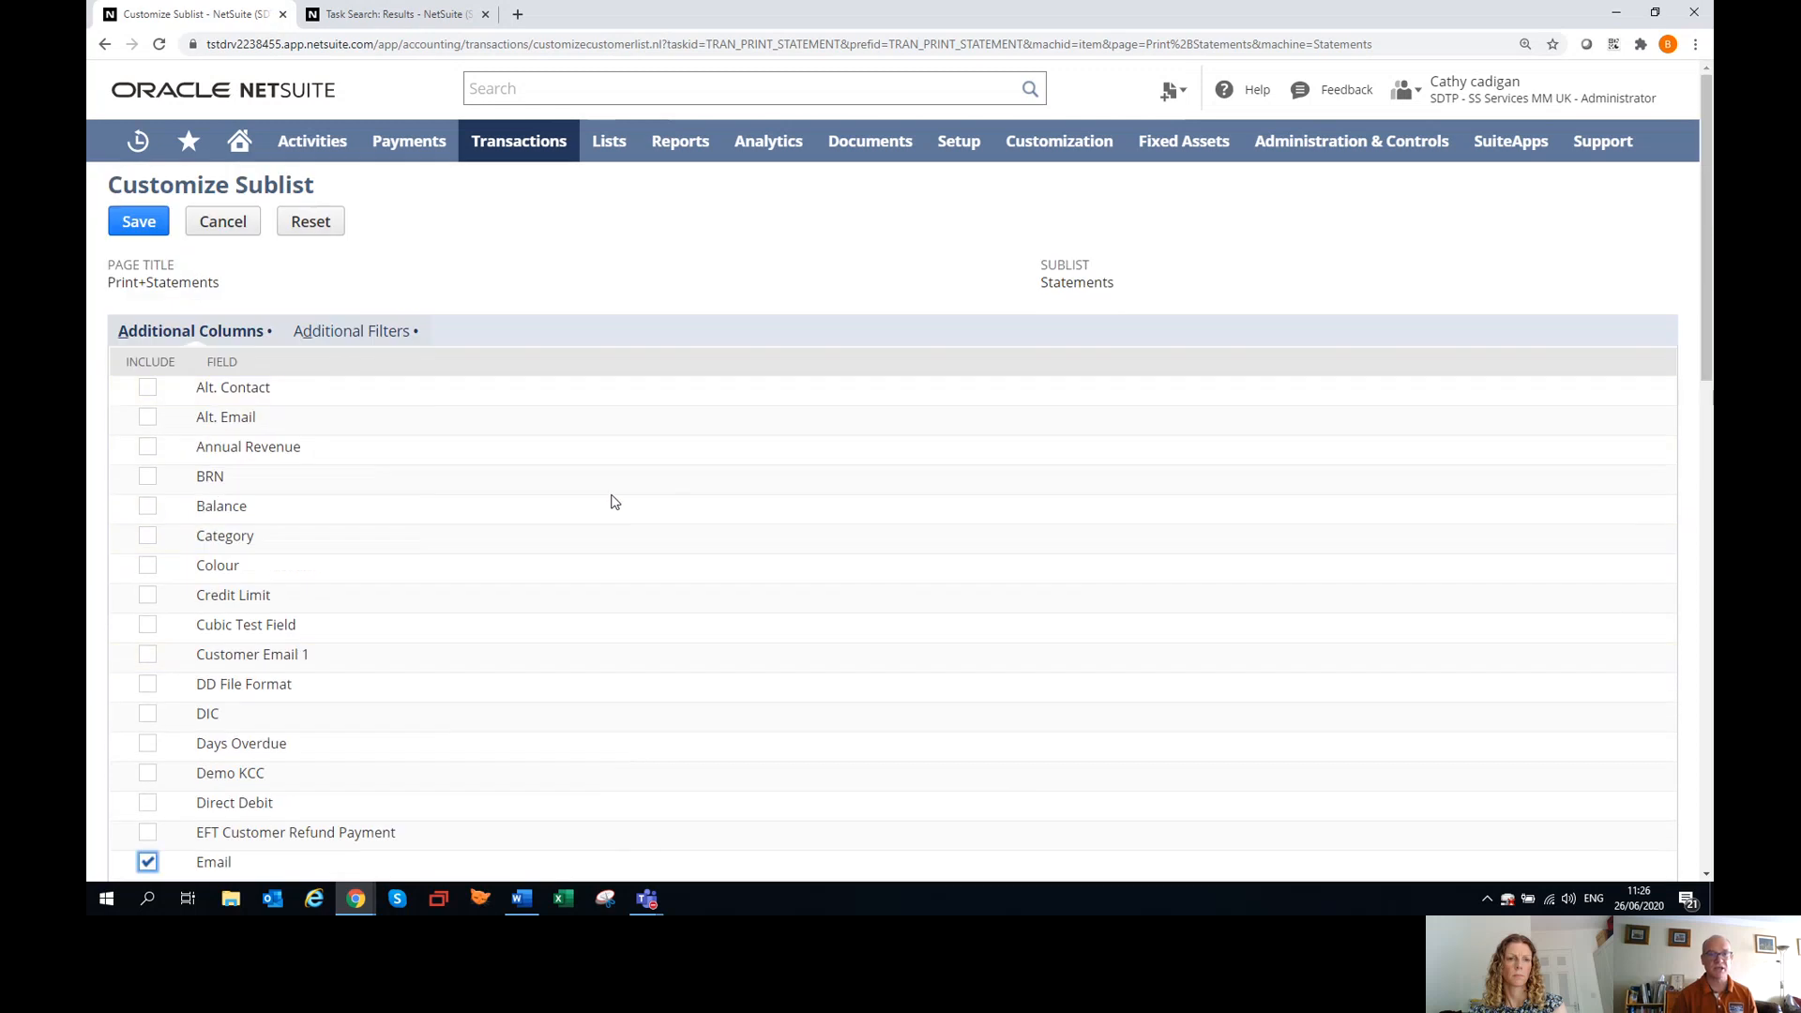
Include Sales Rep as an additional filter for the statements sublist and save the customisation.
click(345, 334)
scroll(281, 581, down, 5)
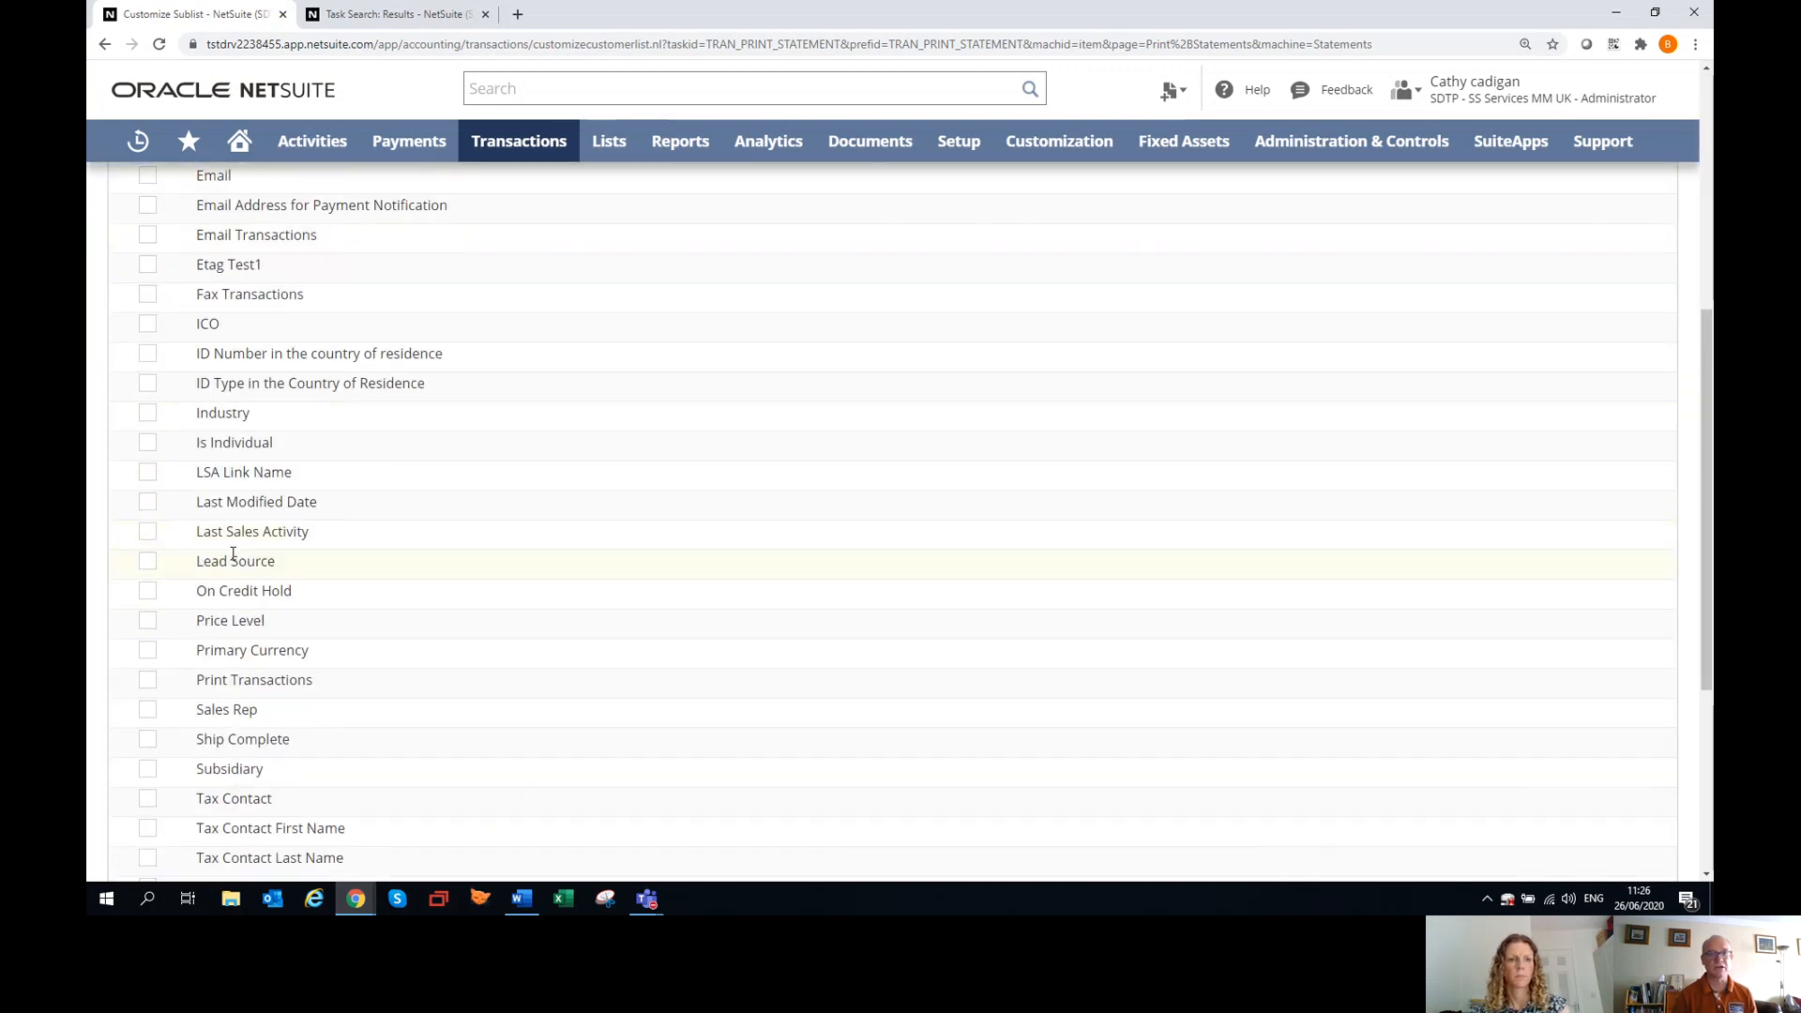
click(147, 711)
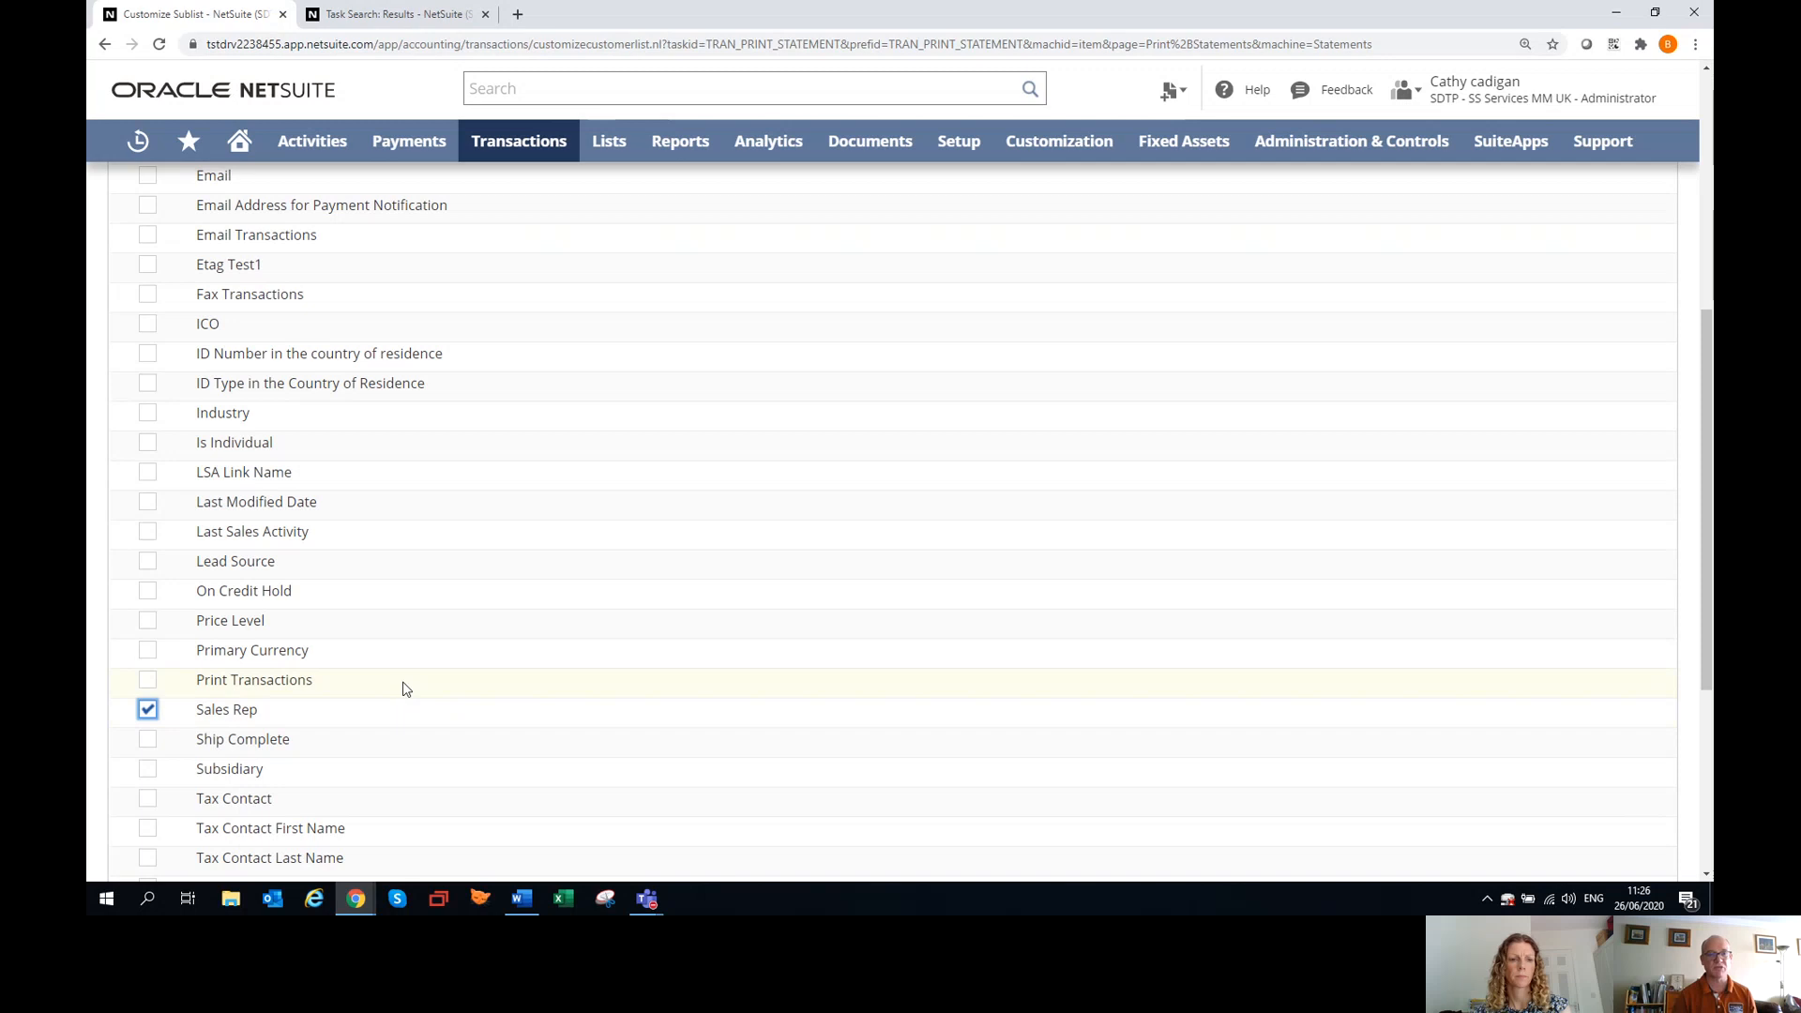
scroll(459, 689, up, 5)
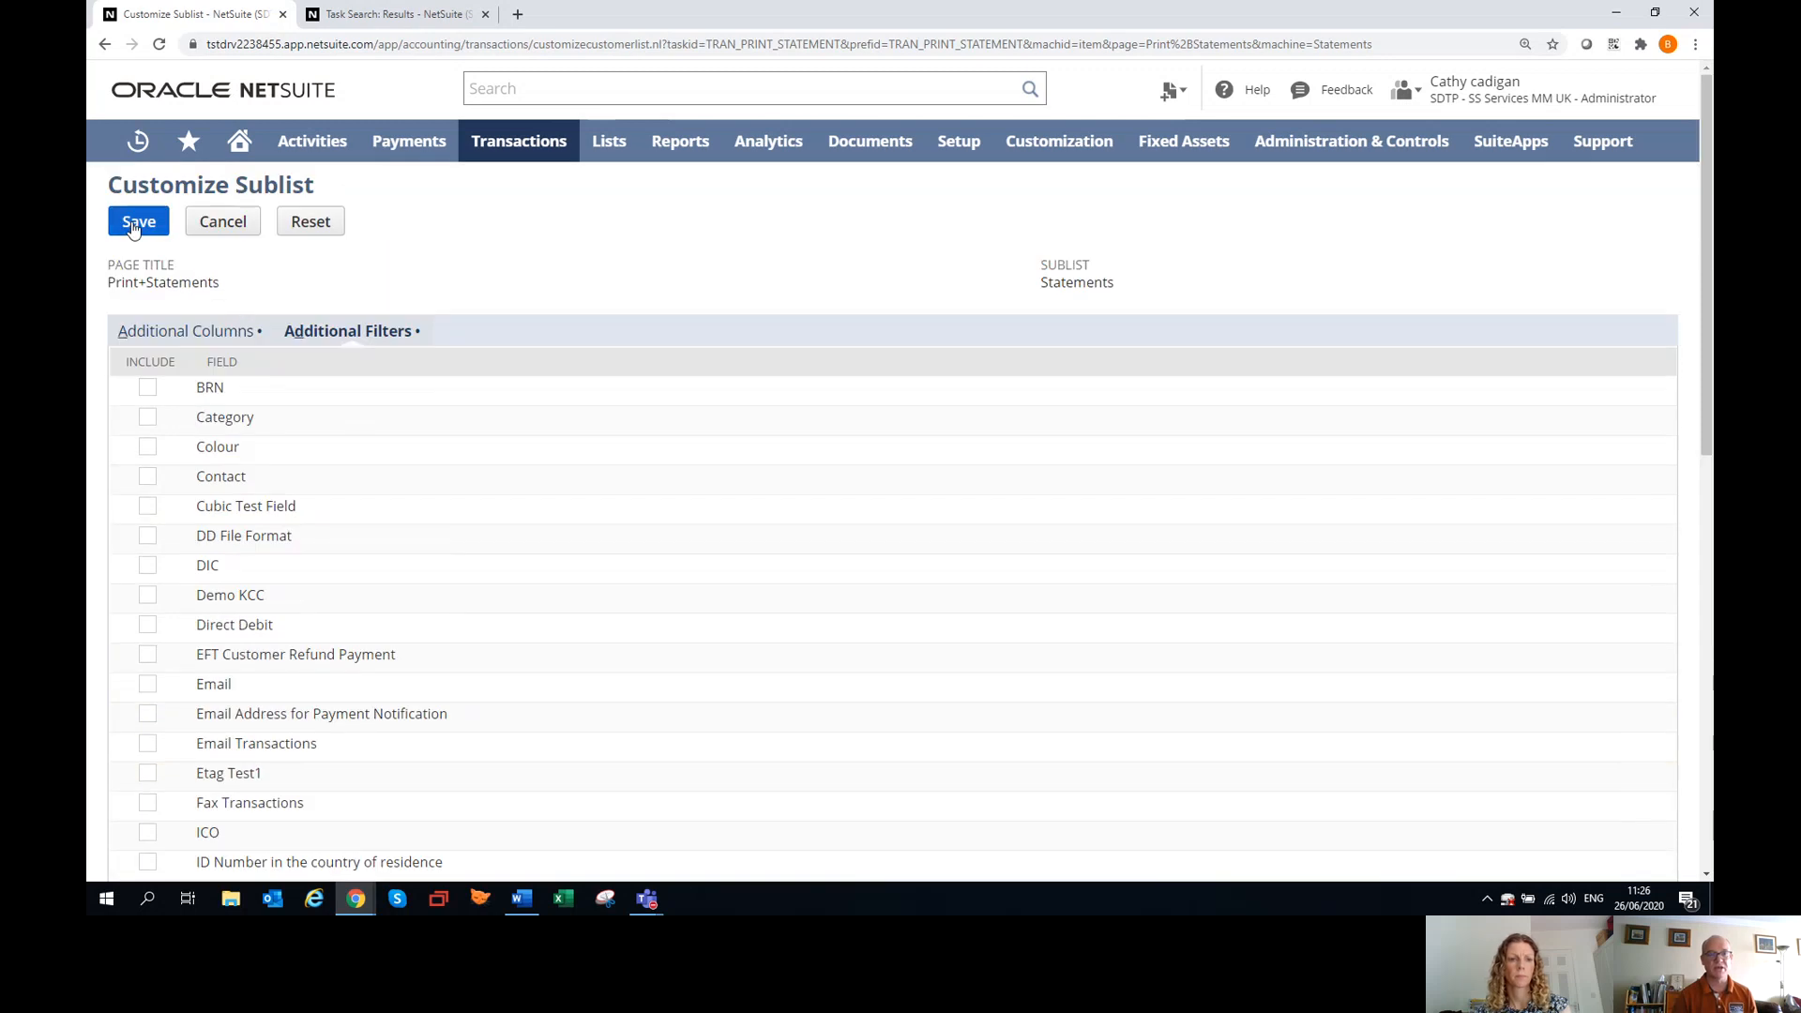
click(136, 224)
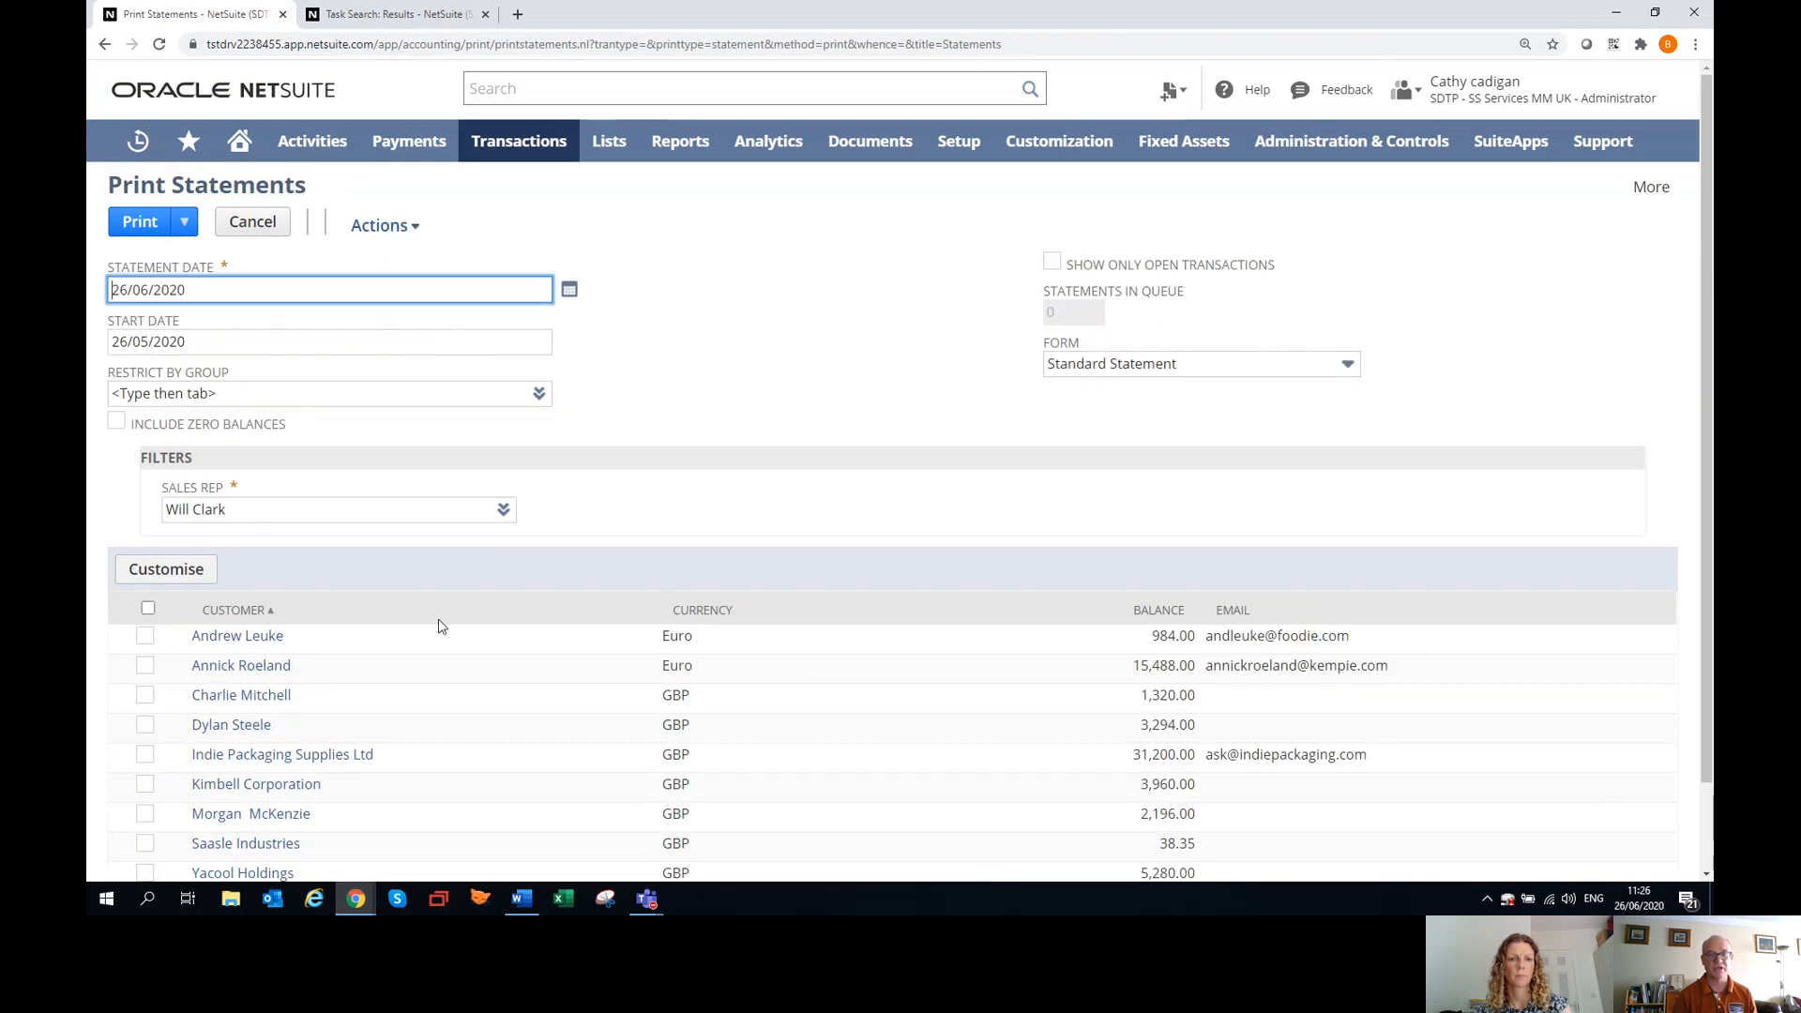
Mark Indie Packaging Supplies Ltd and two other customers individually for statements, and extend the selection to every customer in the list.
scroll(741, 652, down, 2)
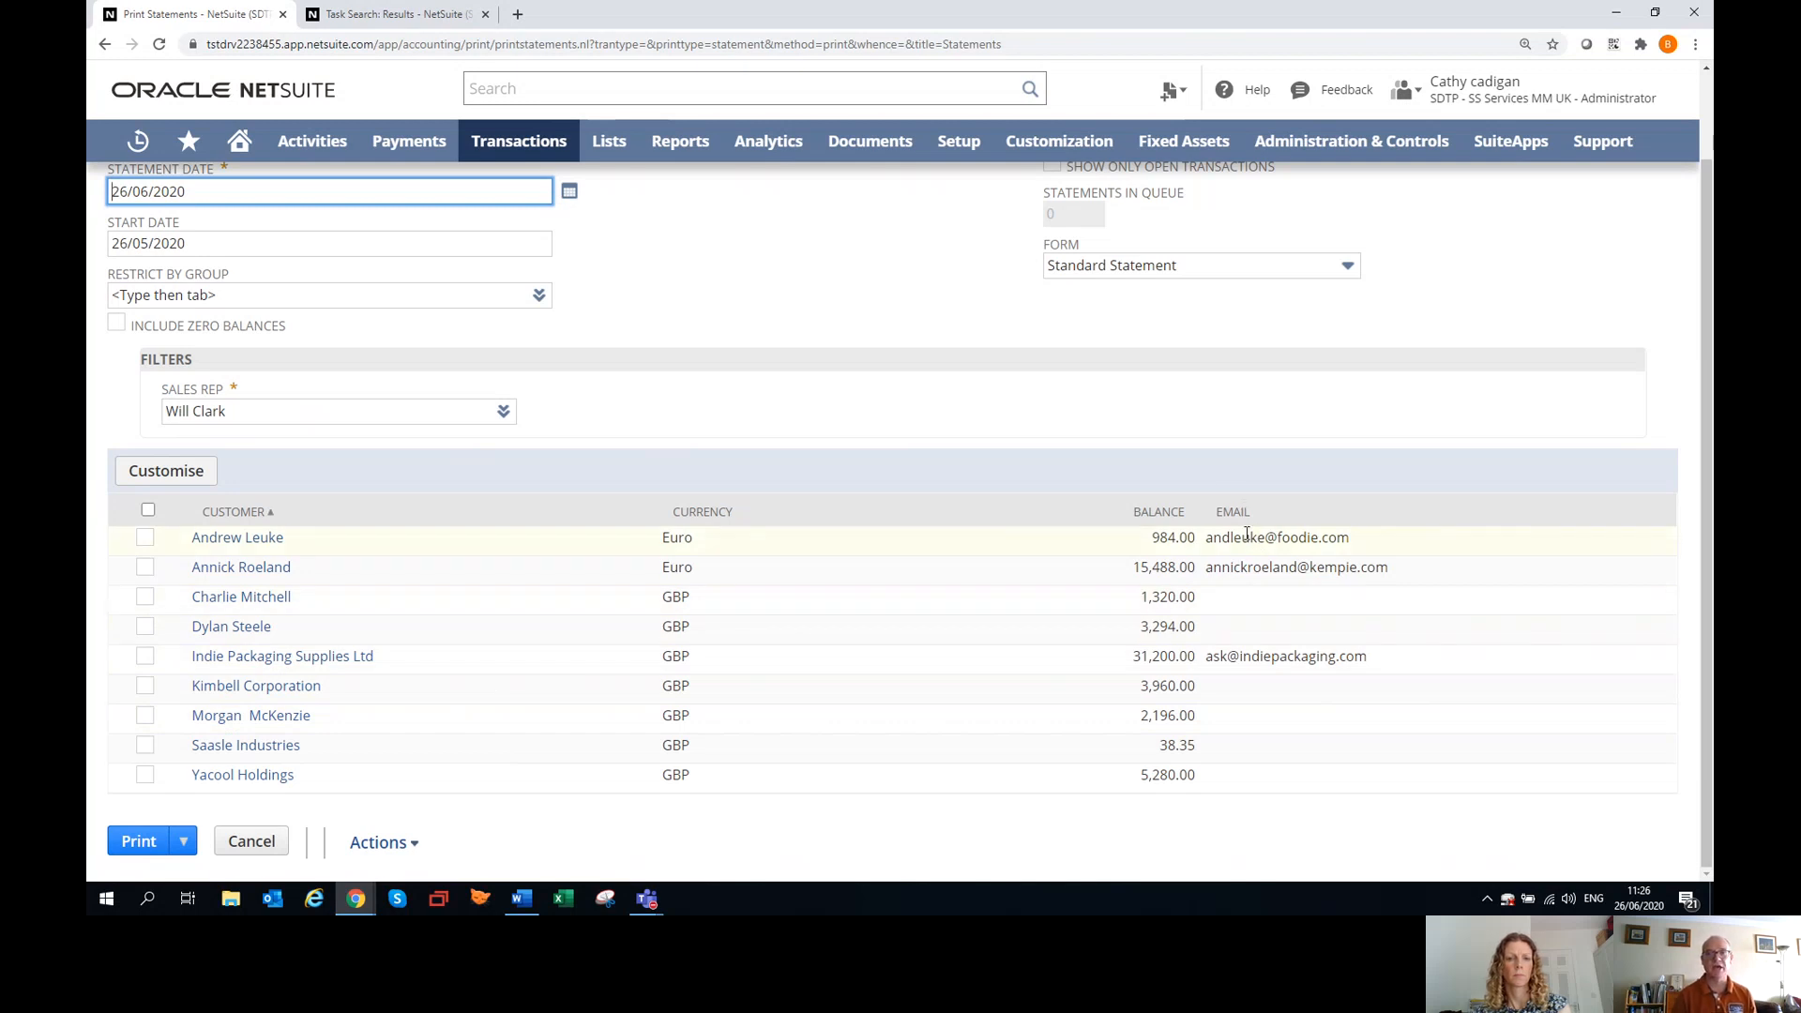
click(144, 567)
click(145, 665)
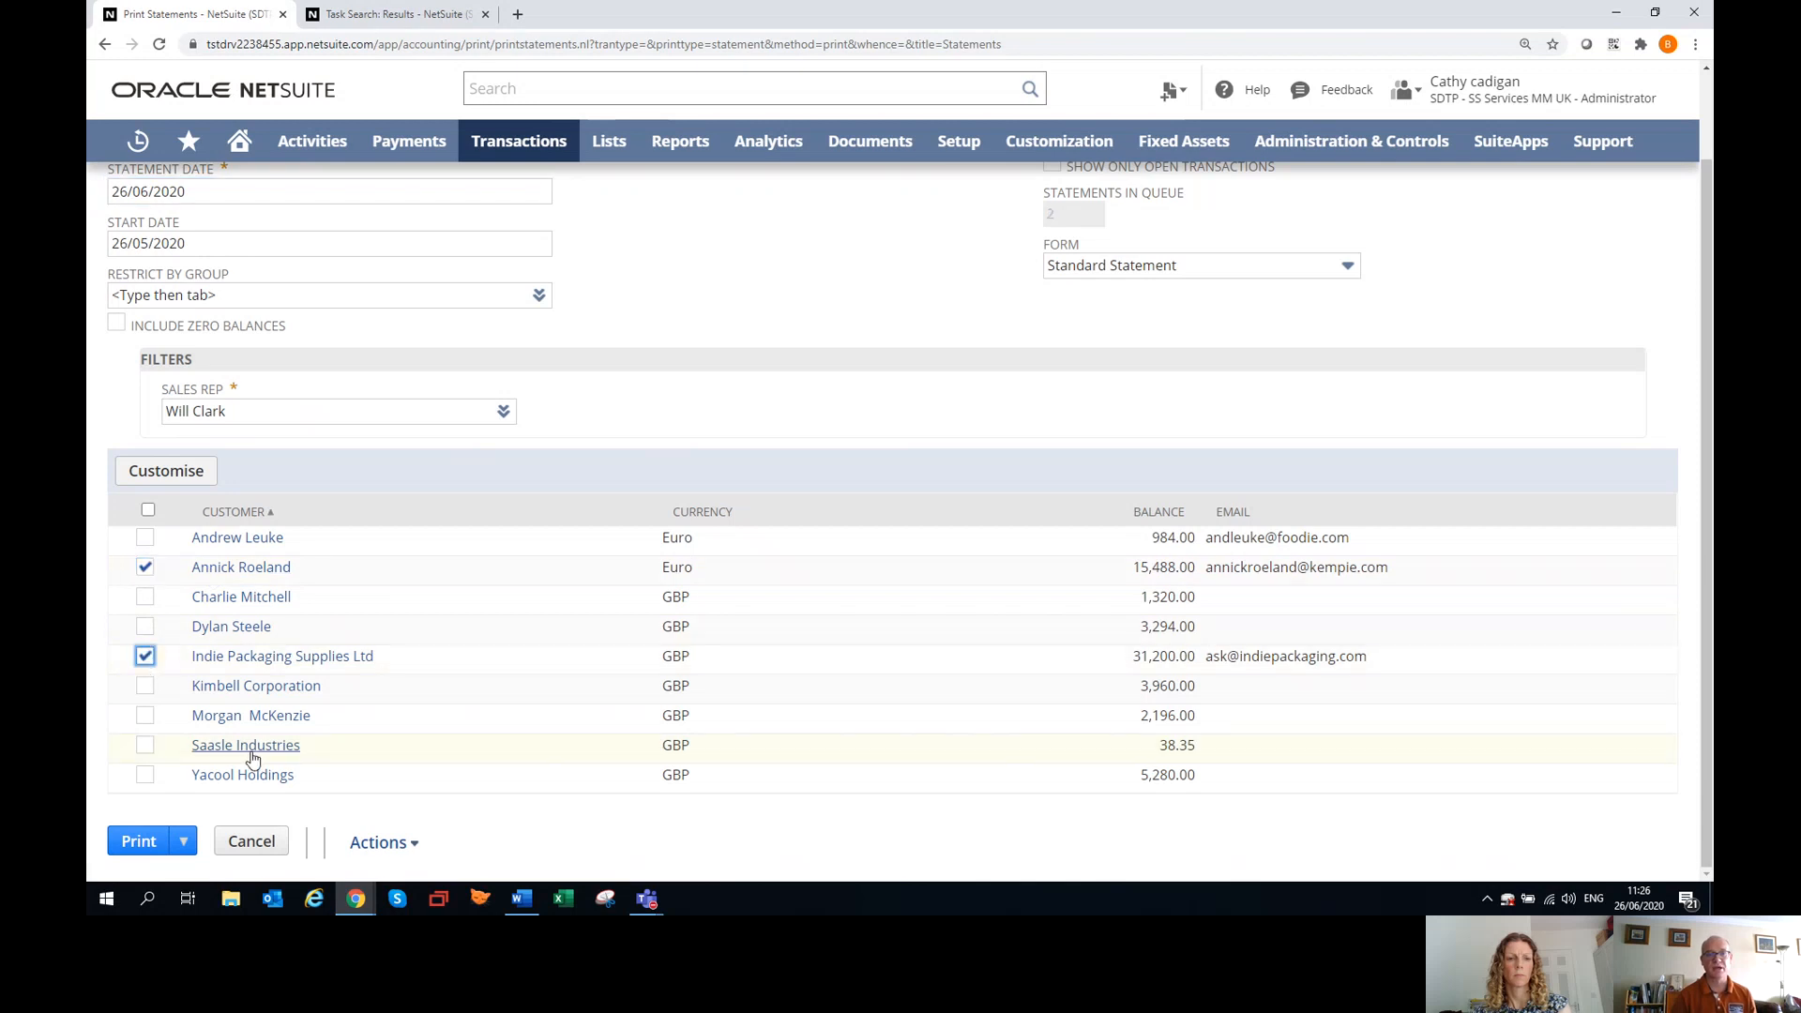
click(144, 717)
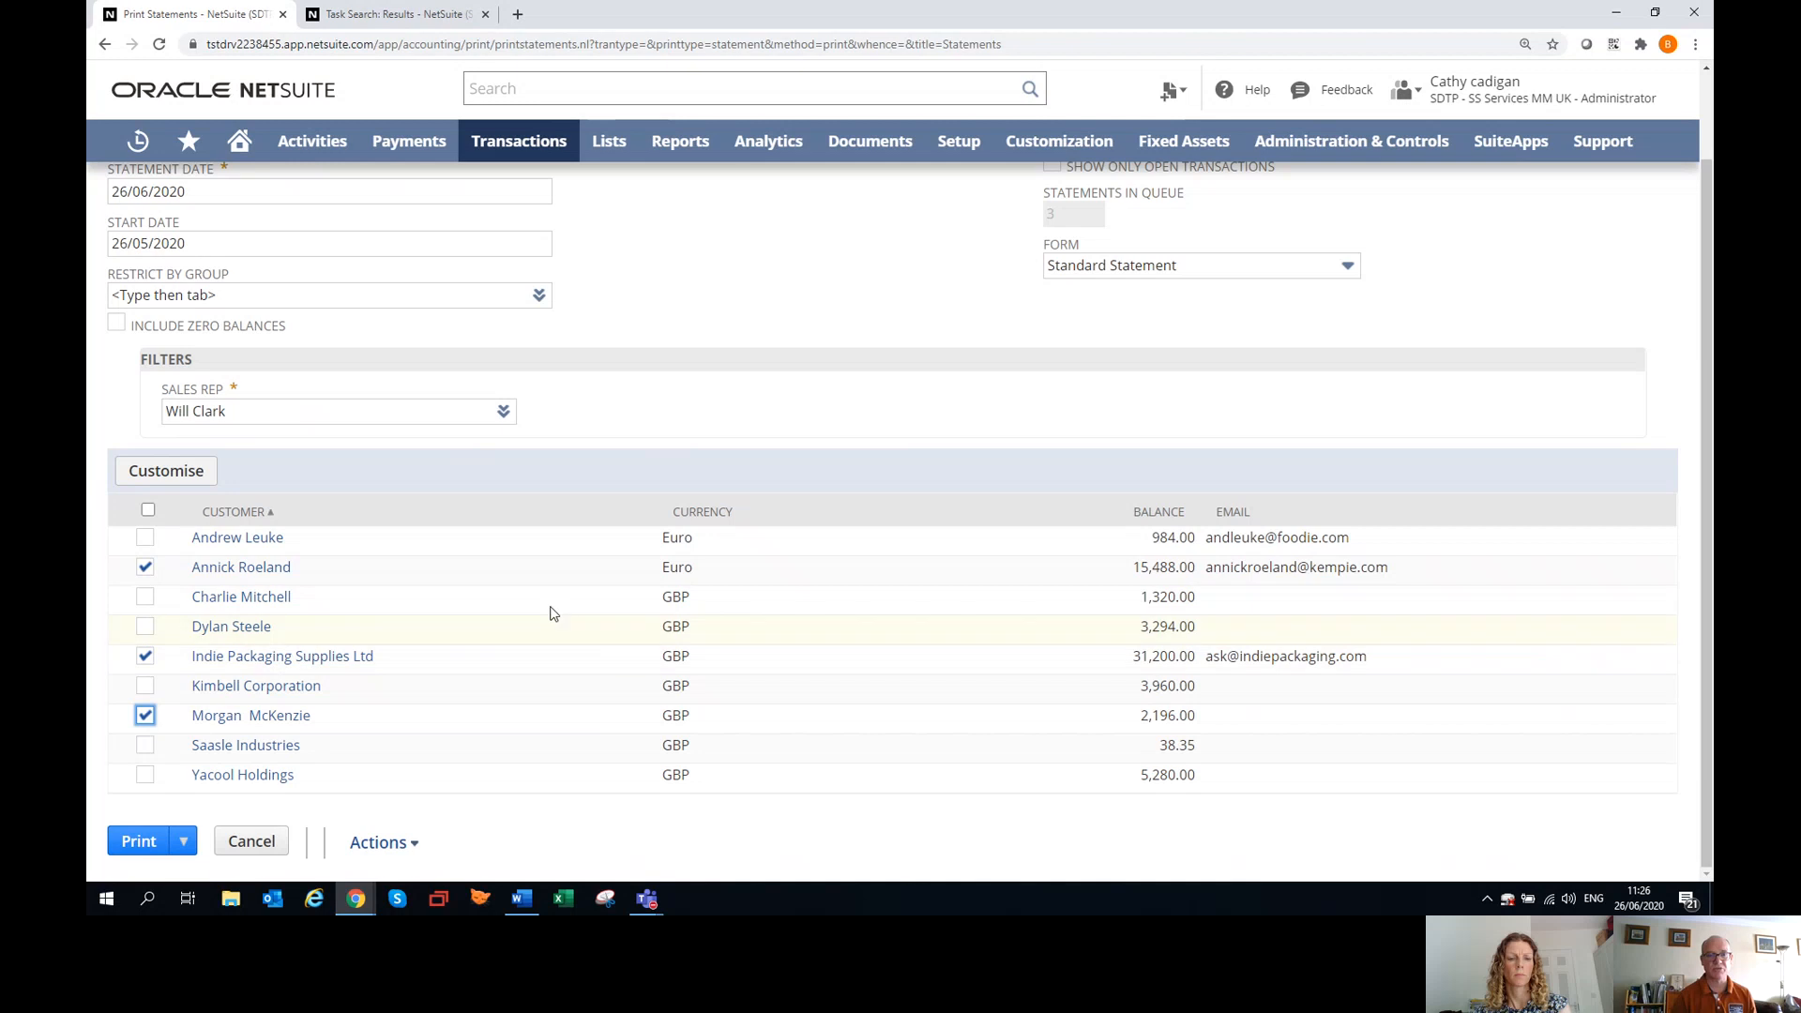
click(148, 509)
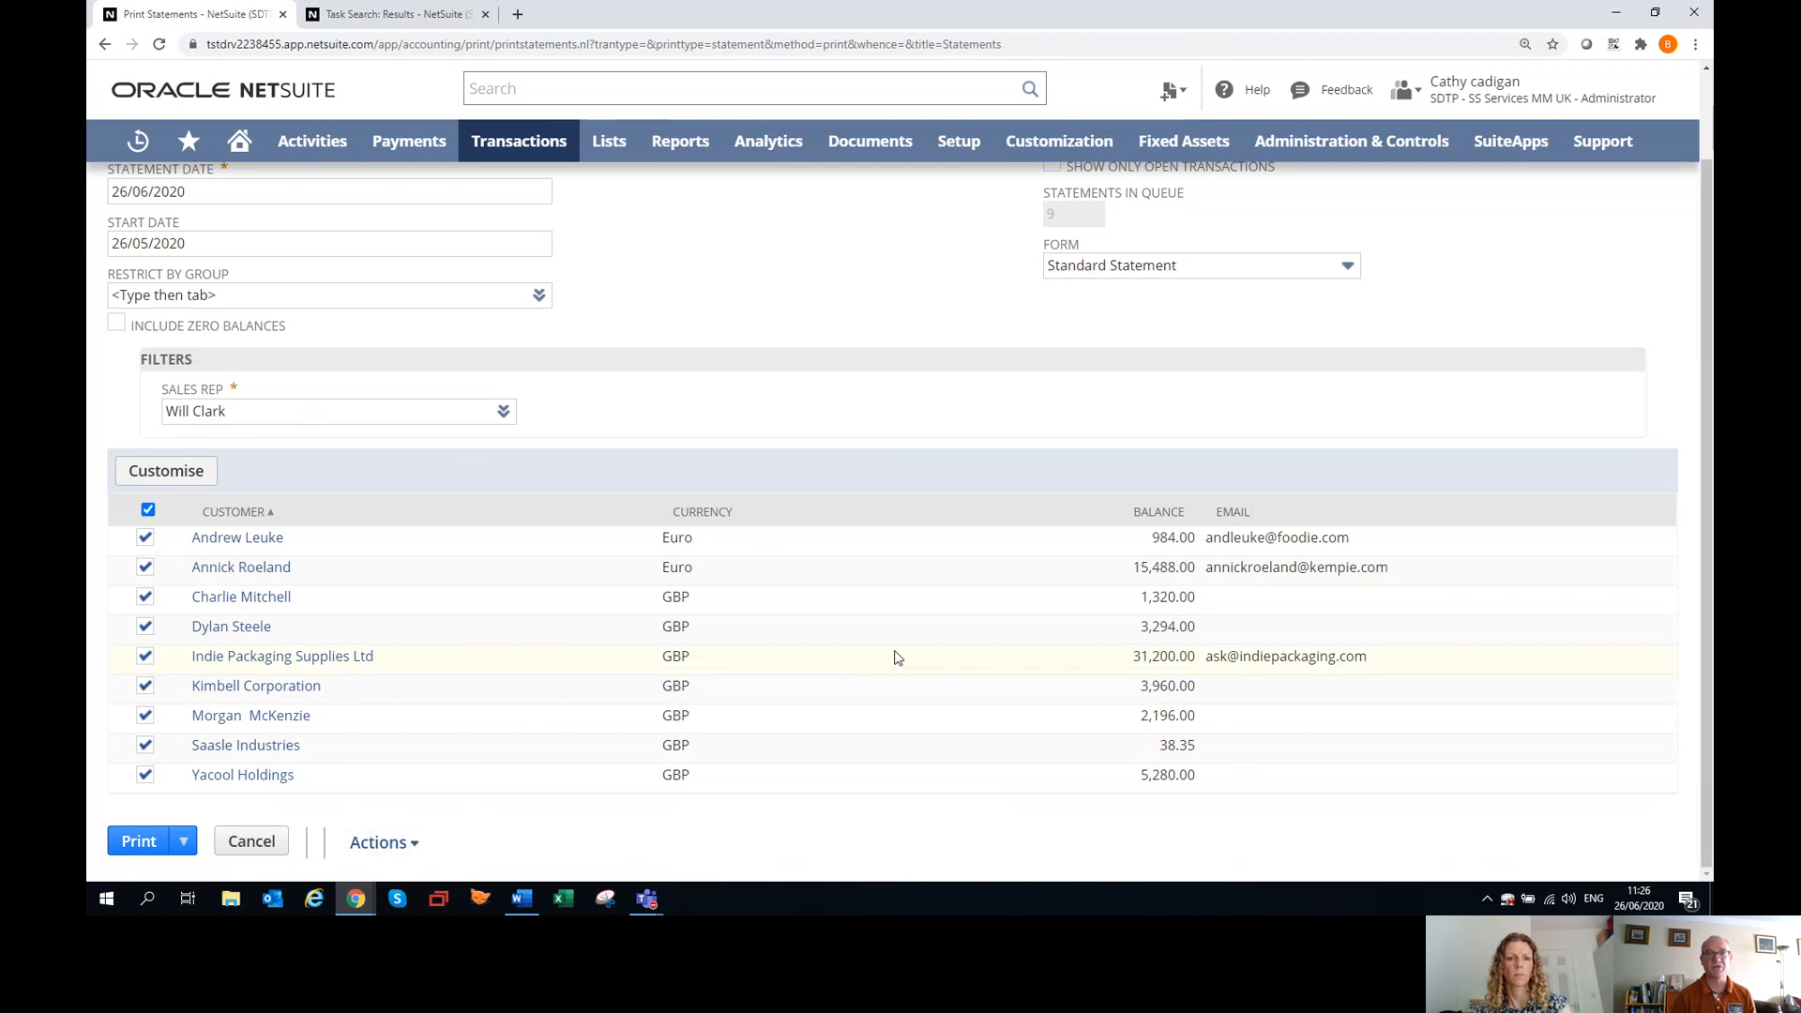
scroll(894, 657, up, 2)
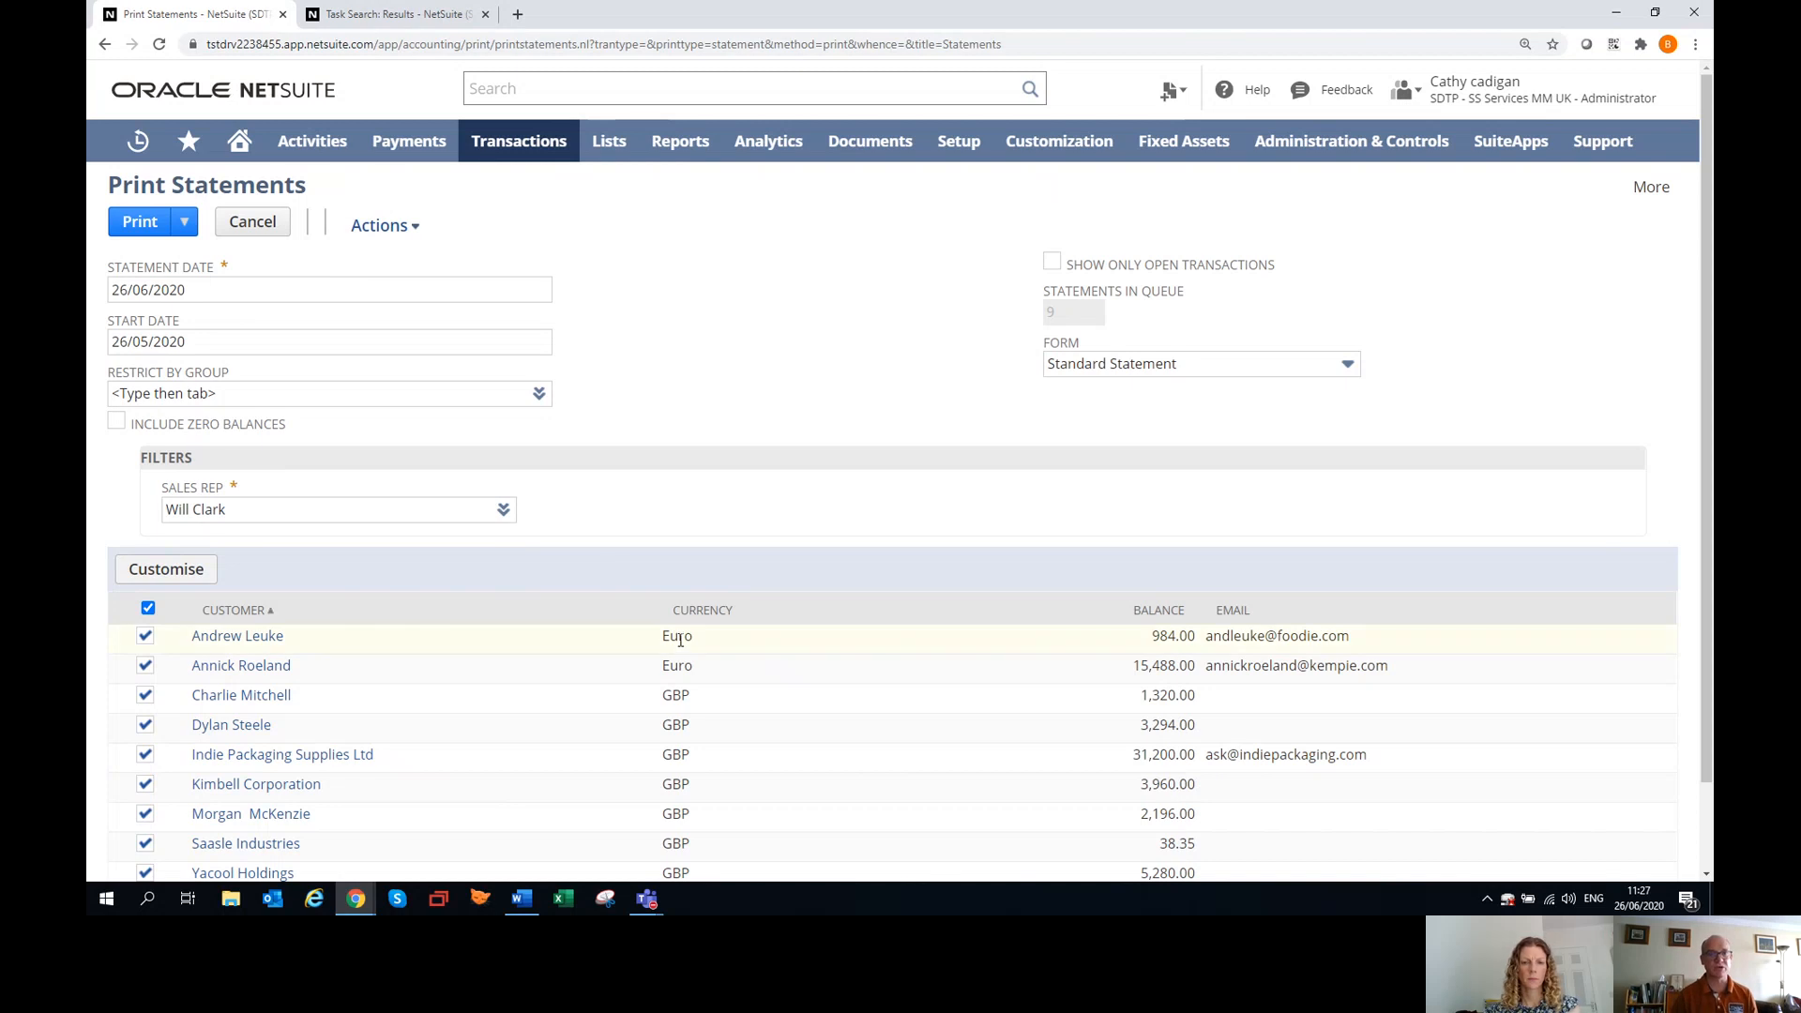
Search the account globally for "statements".
click(591, 92)
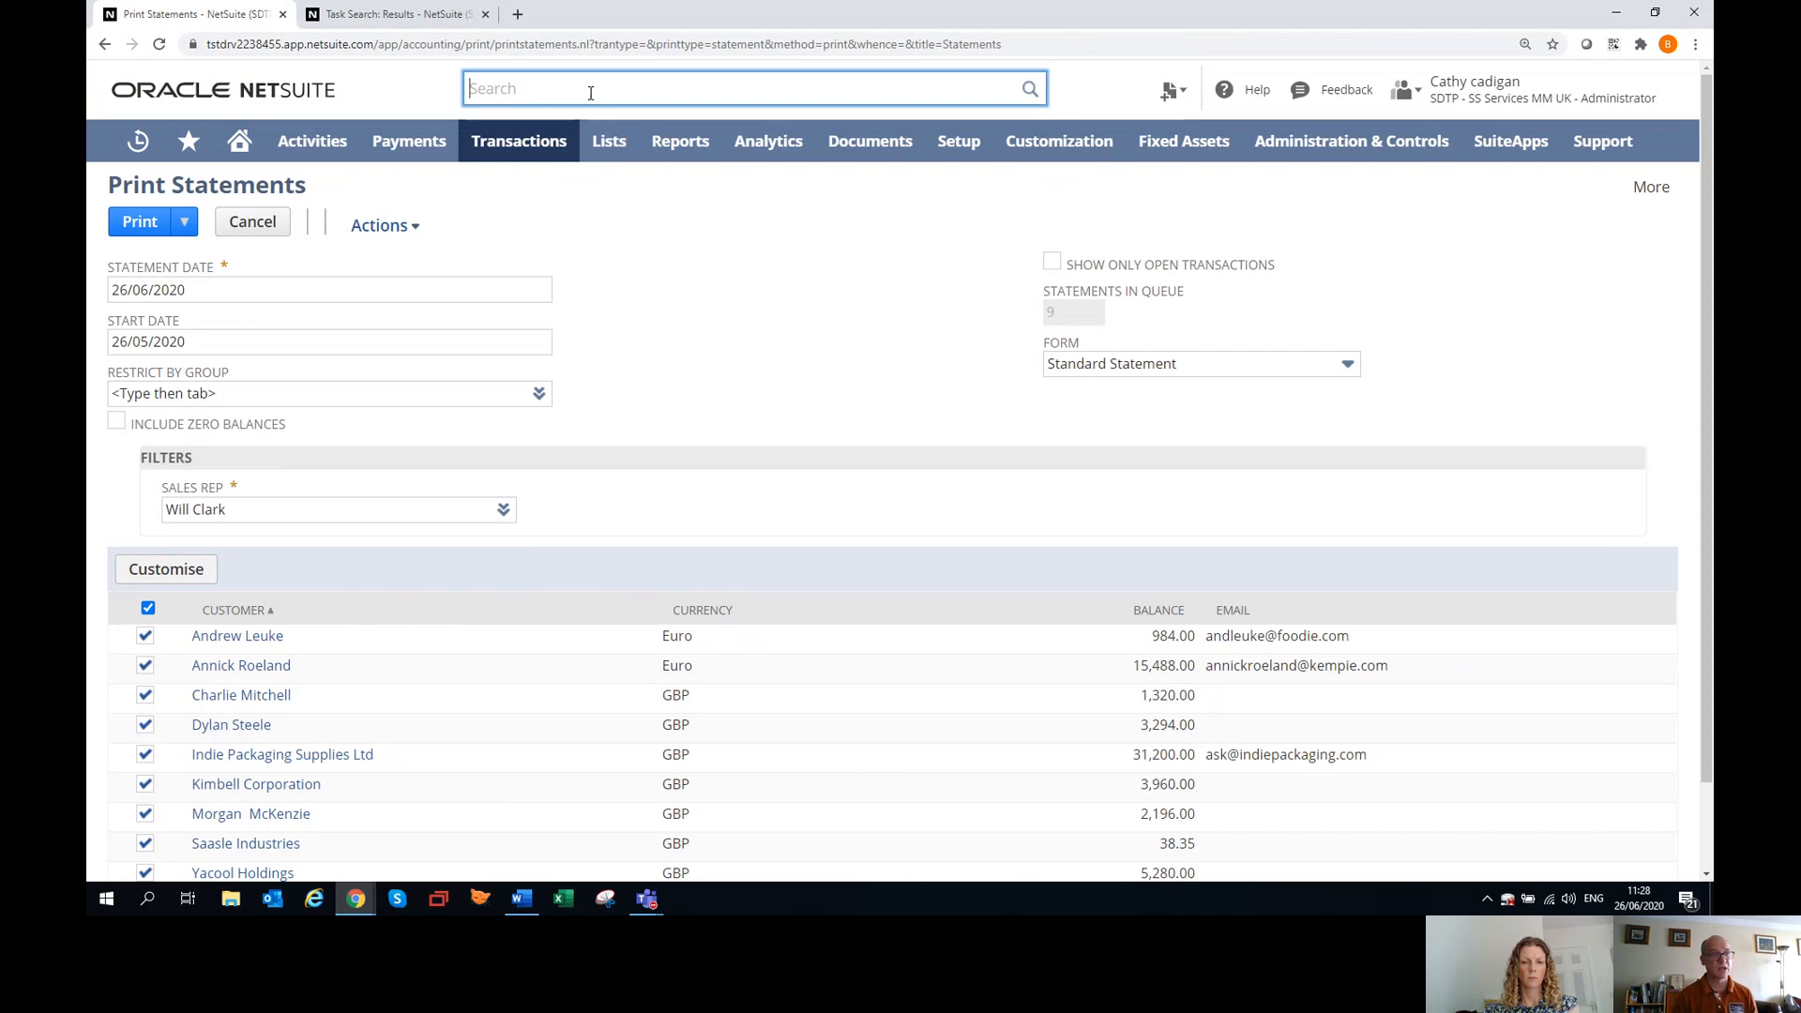
text(staements)
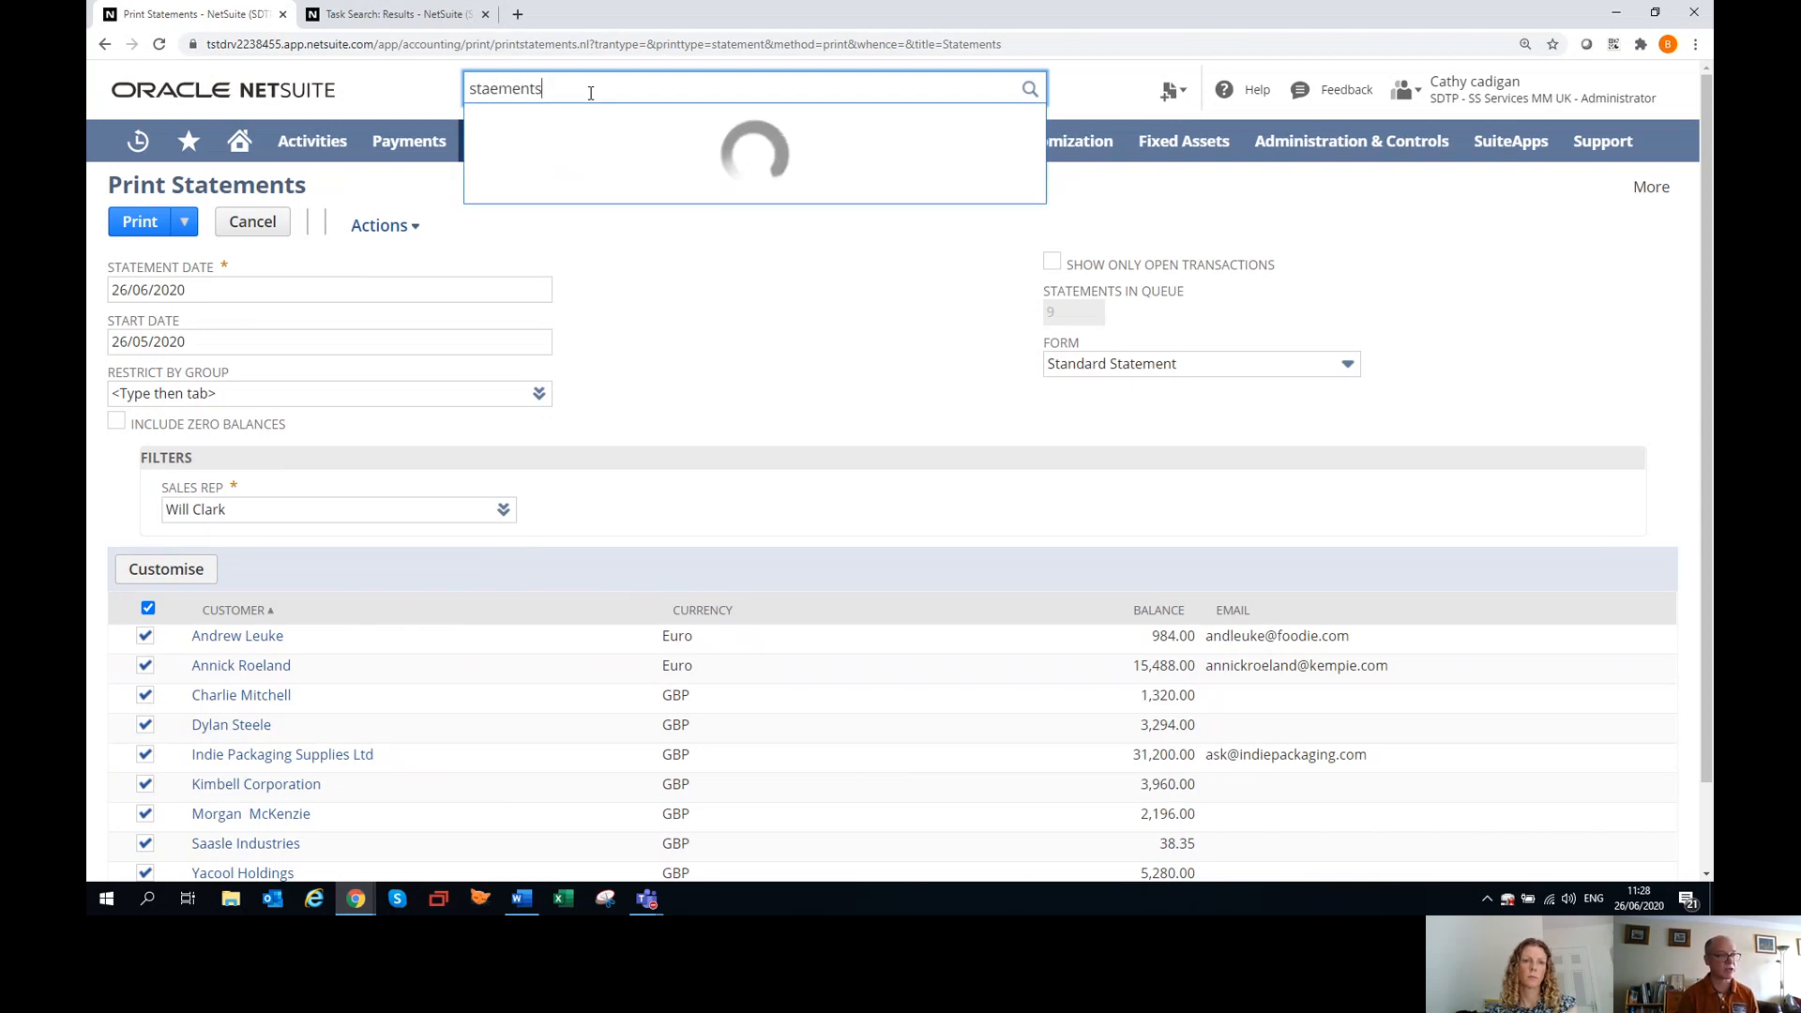
key(BackSpace)
key(BackSpace)
key(BackSpace)
key(BackSpace)
key(BackSpace)
key(BackSpace)
key(BackSpace)
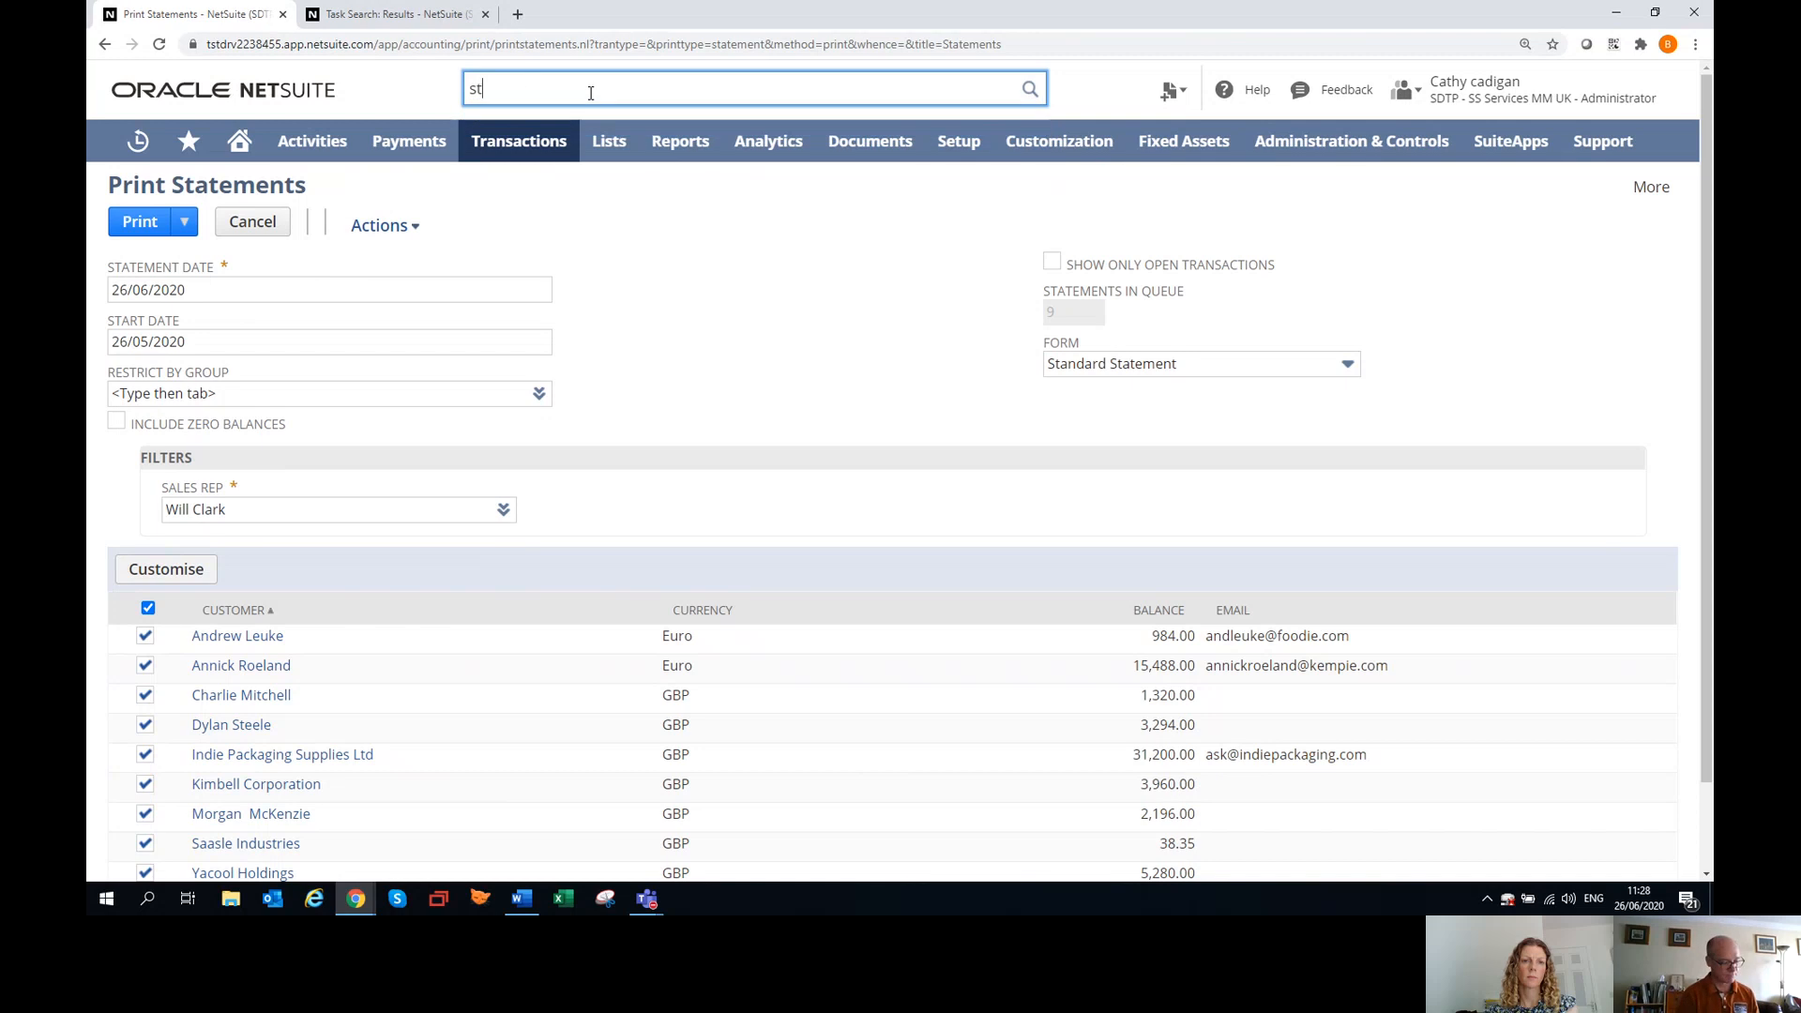
text(atement)
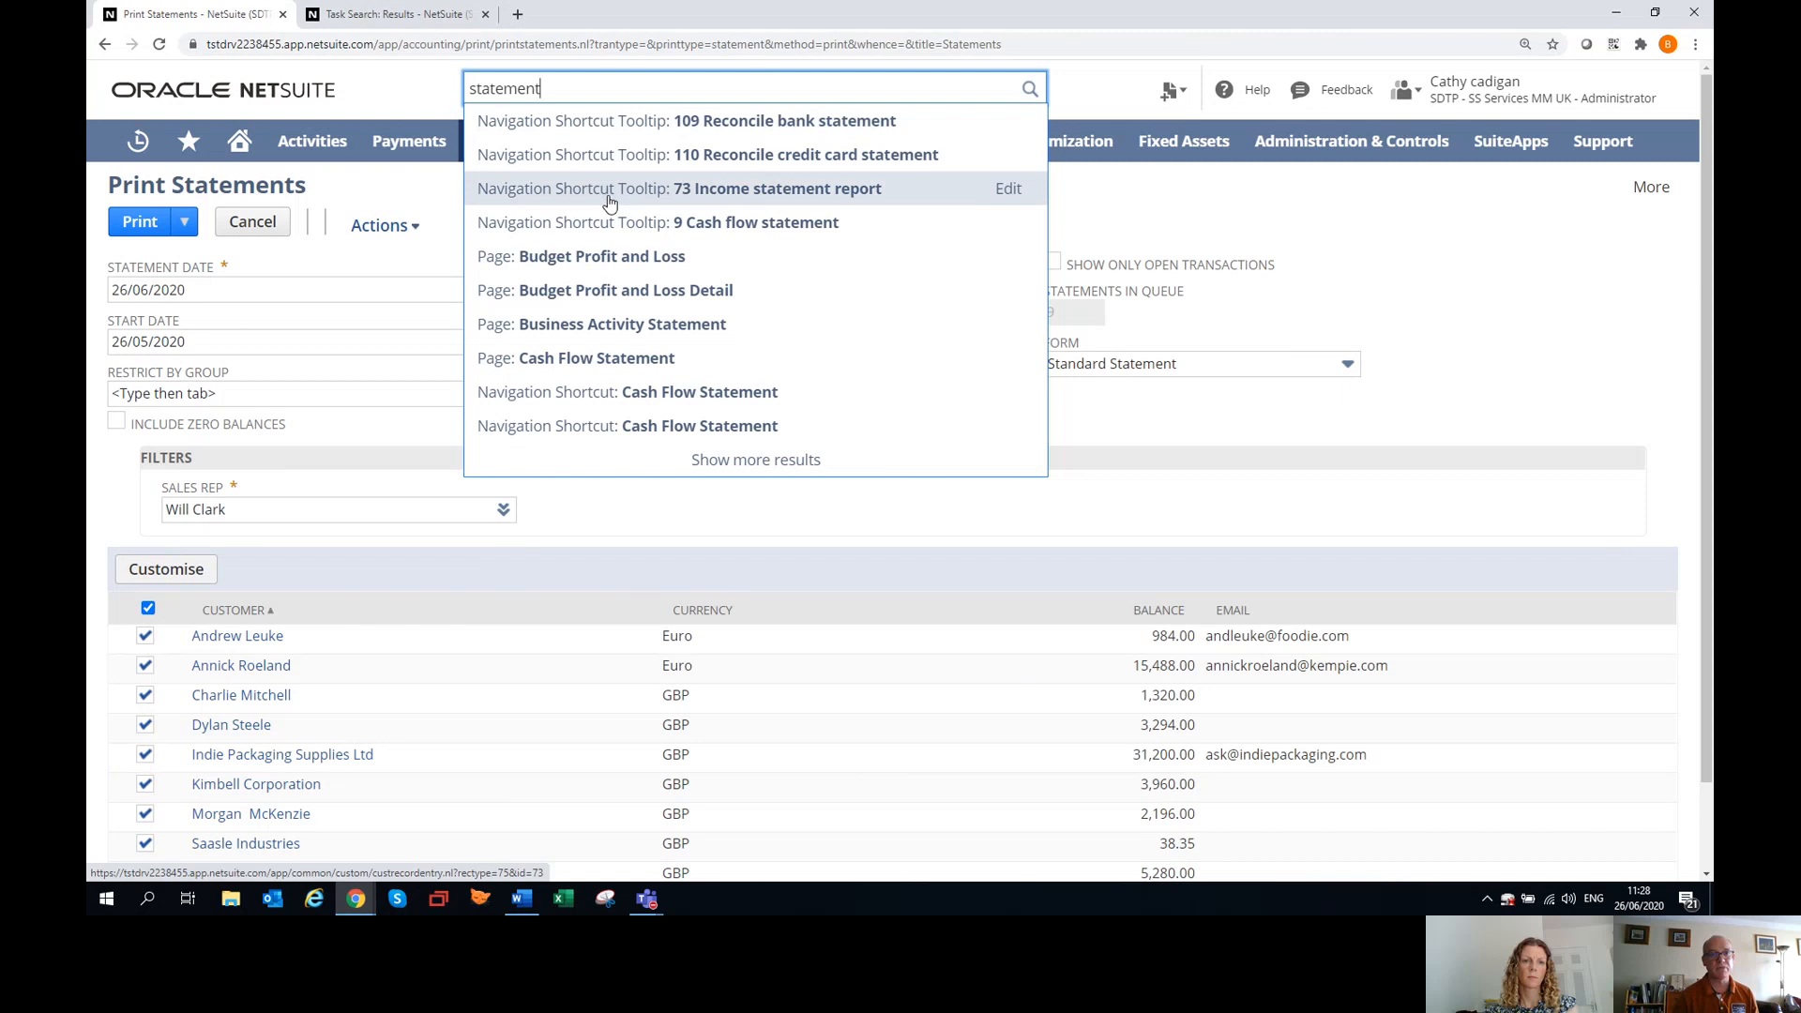
text(s)
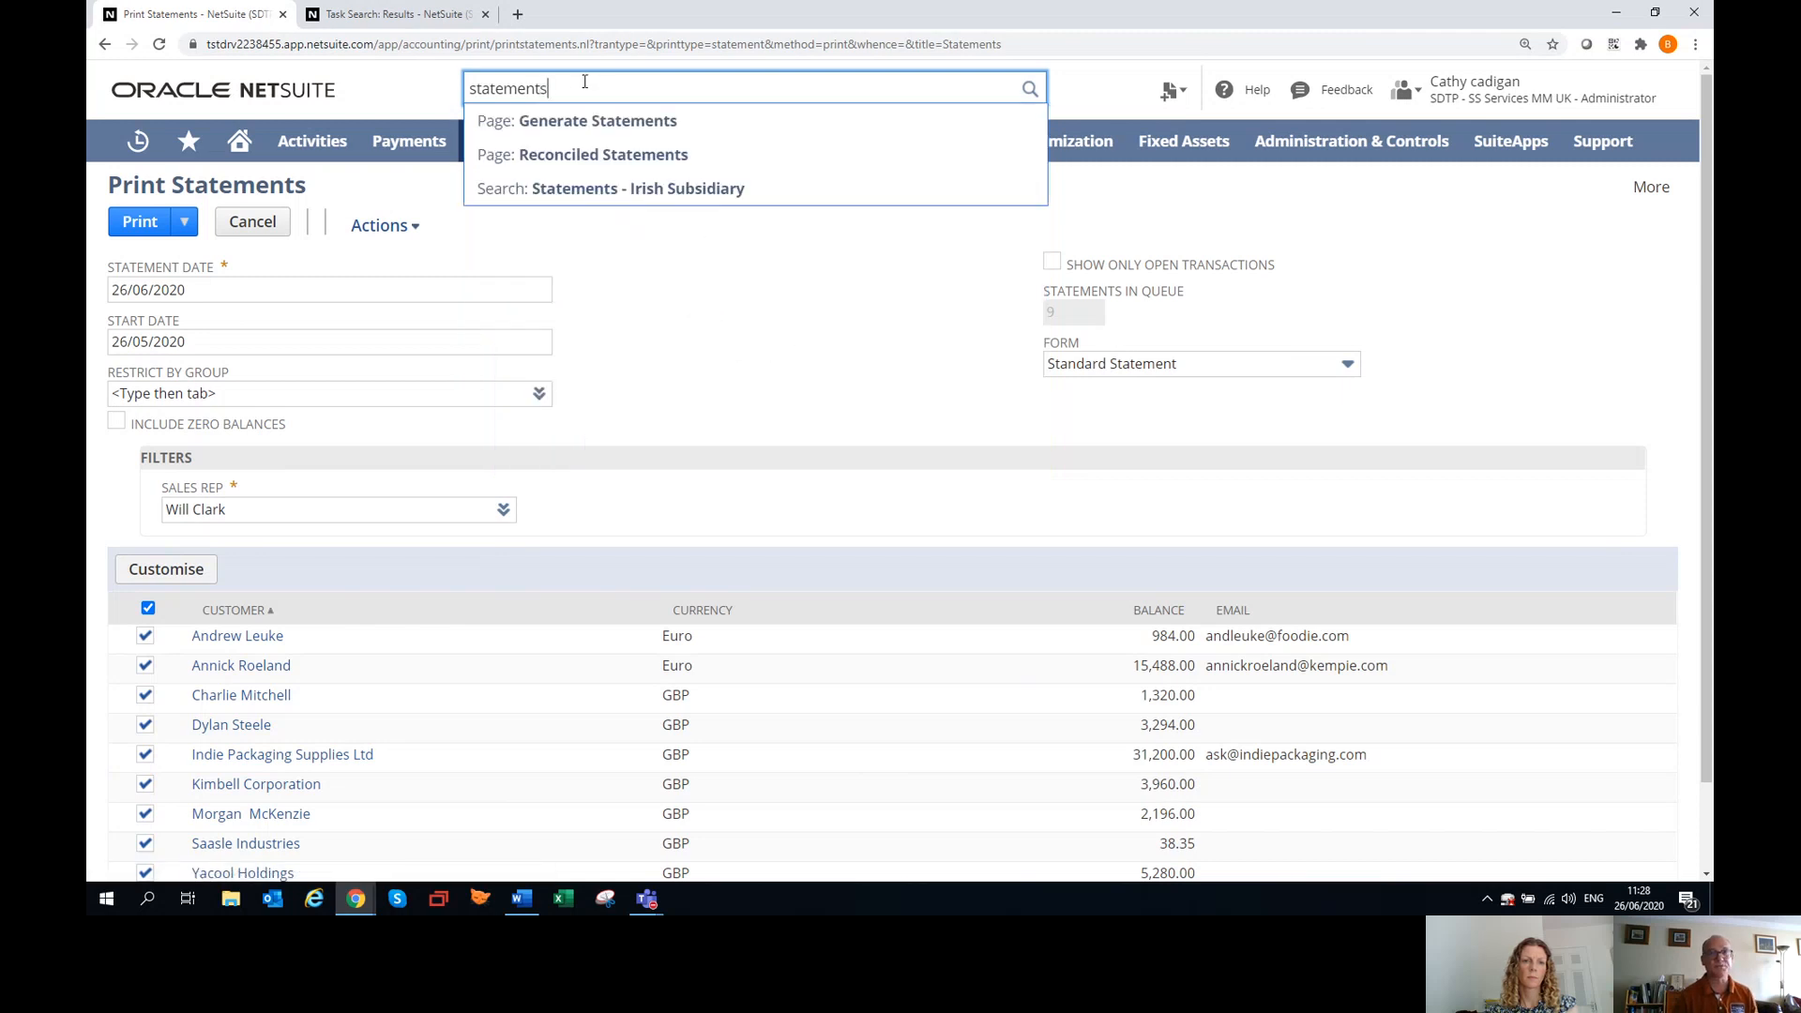
Open the Statements - Irish Subsidiary saved search results in a new tab, and open that search for editing.
middle_click(605, 202)
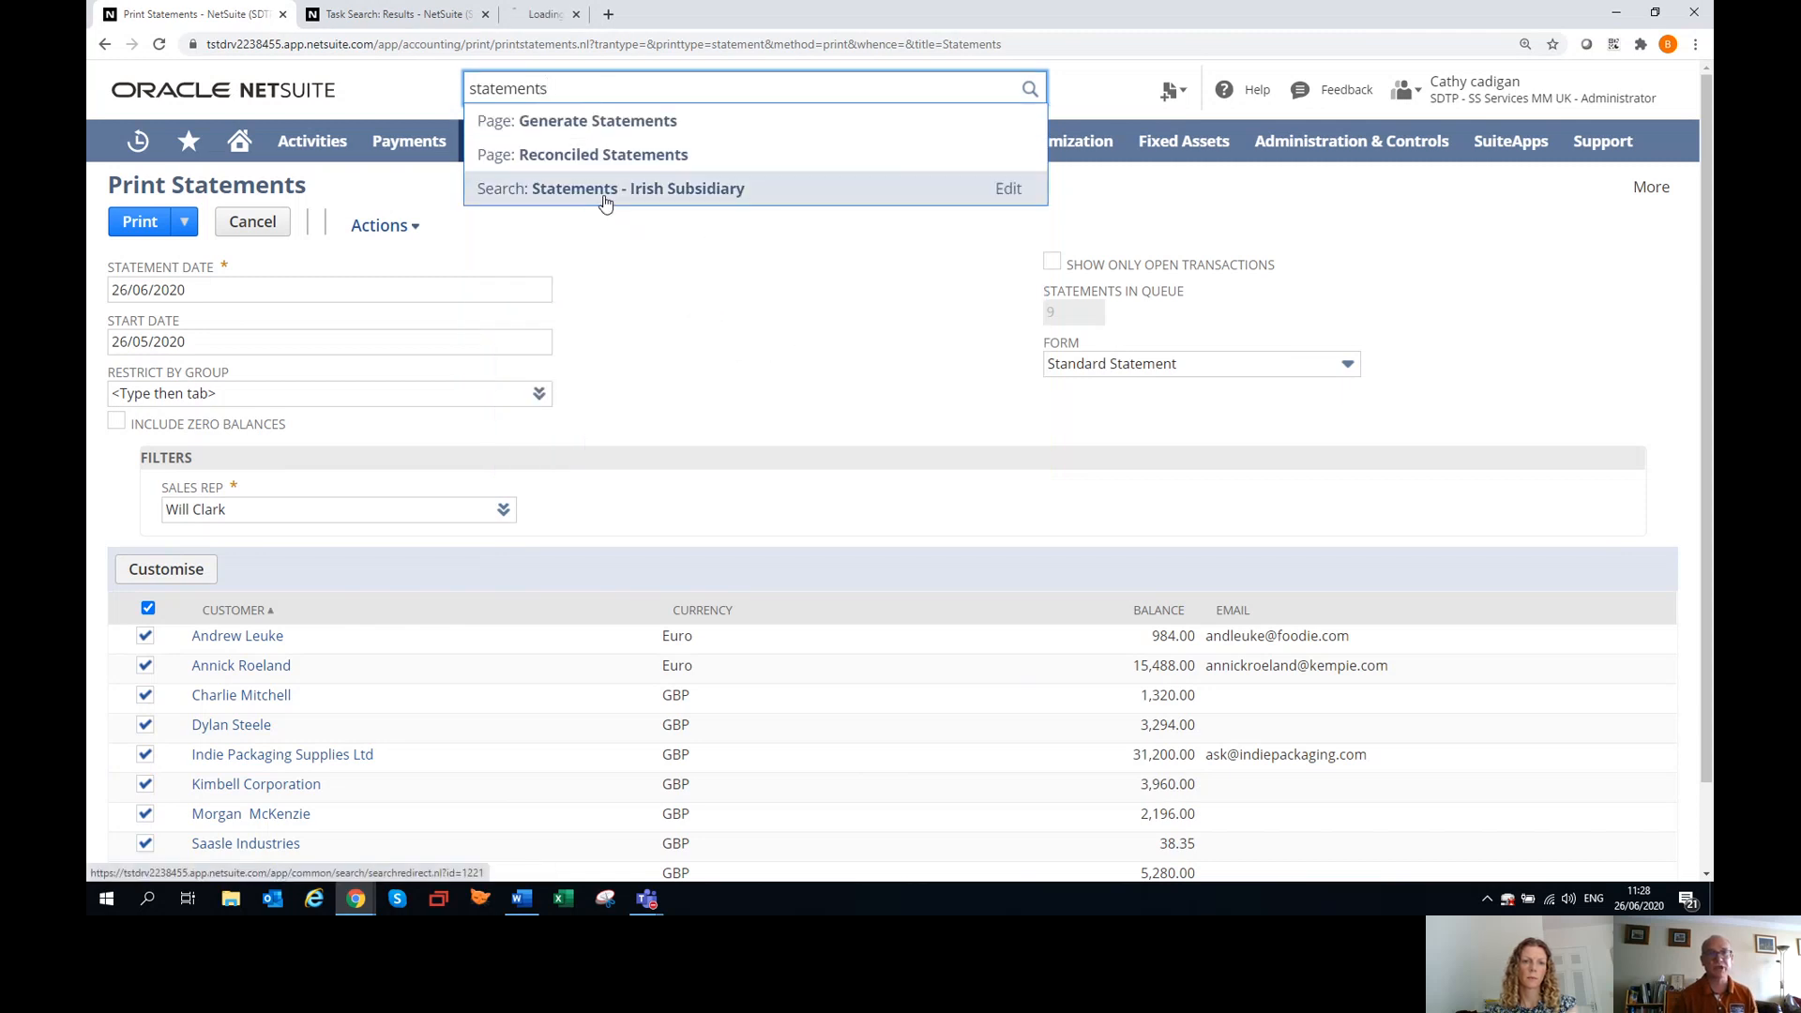
click(569, 15)
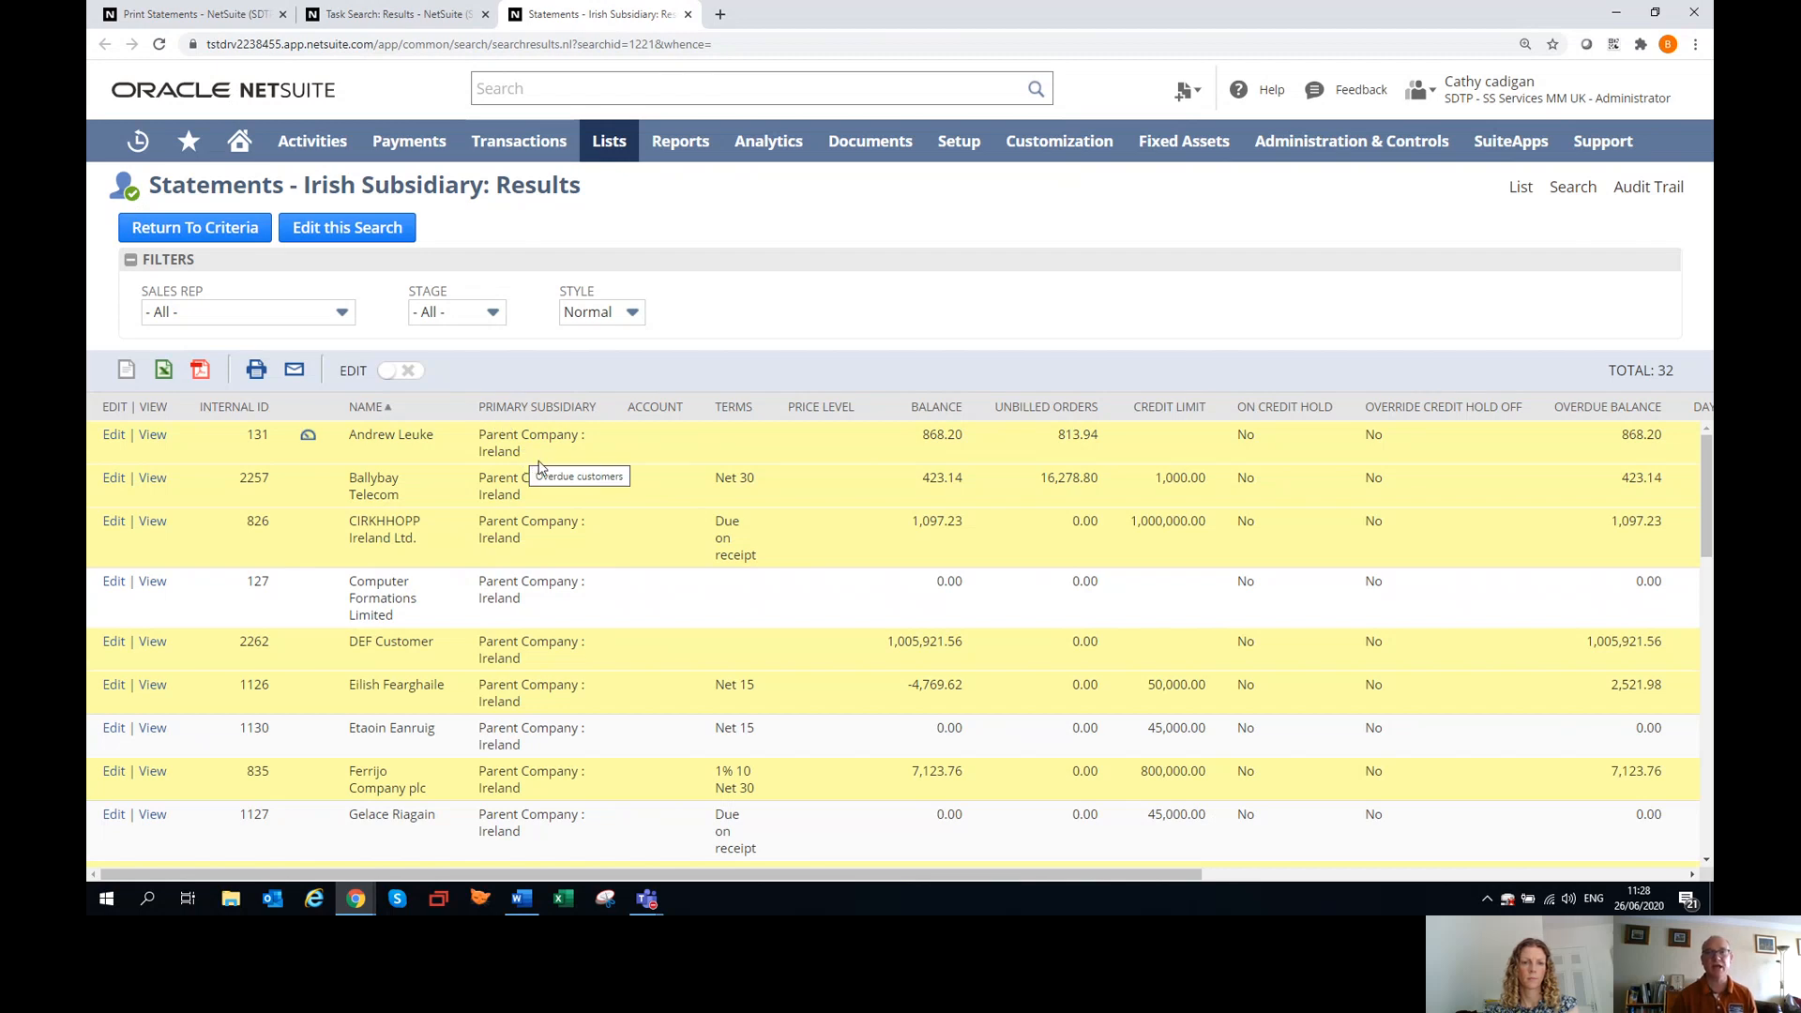
click(394, 230)
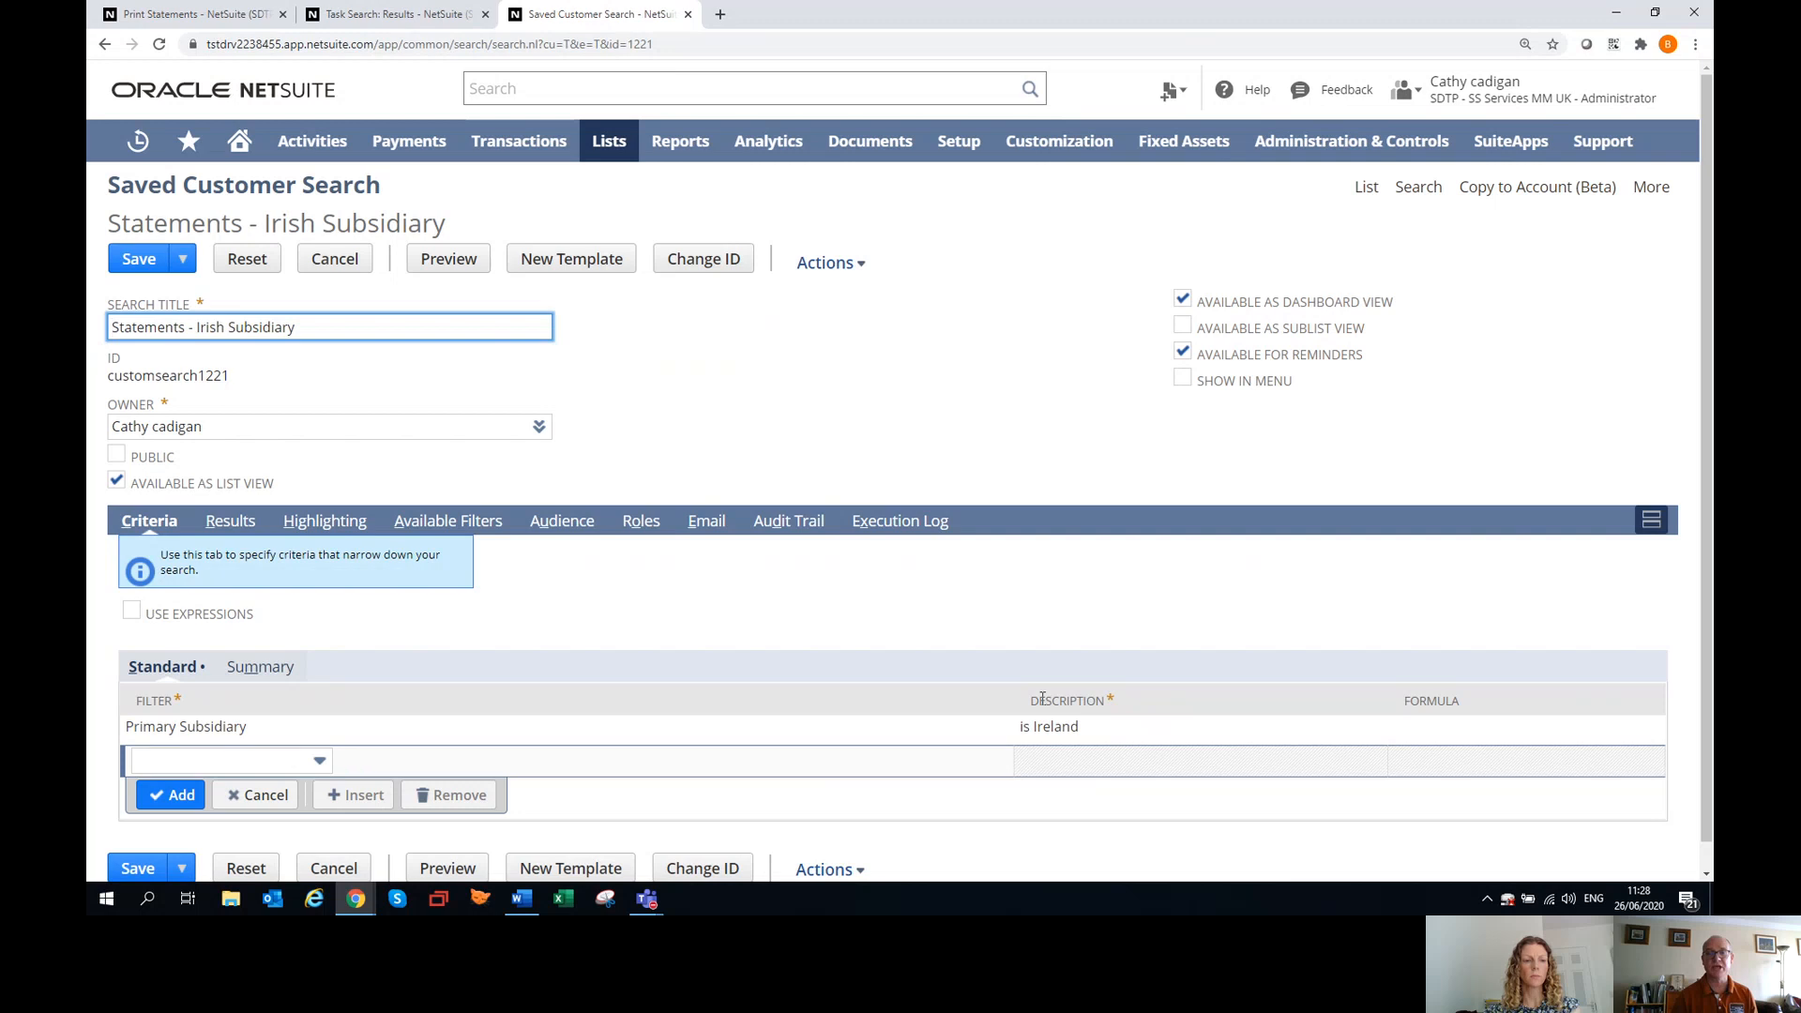
Return to the Print Statements page, leave it for the Workflows list, and open the Statements Ireland workflow for editing.
click(217, 15)
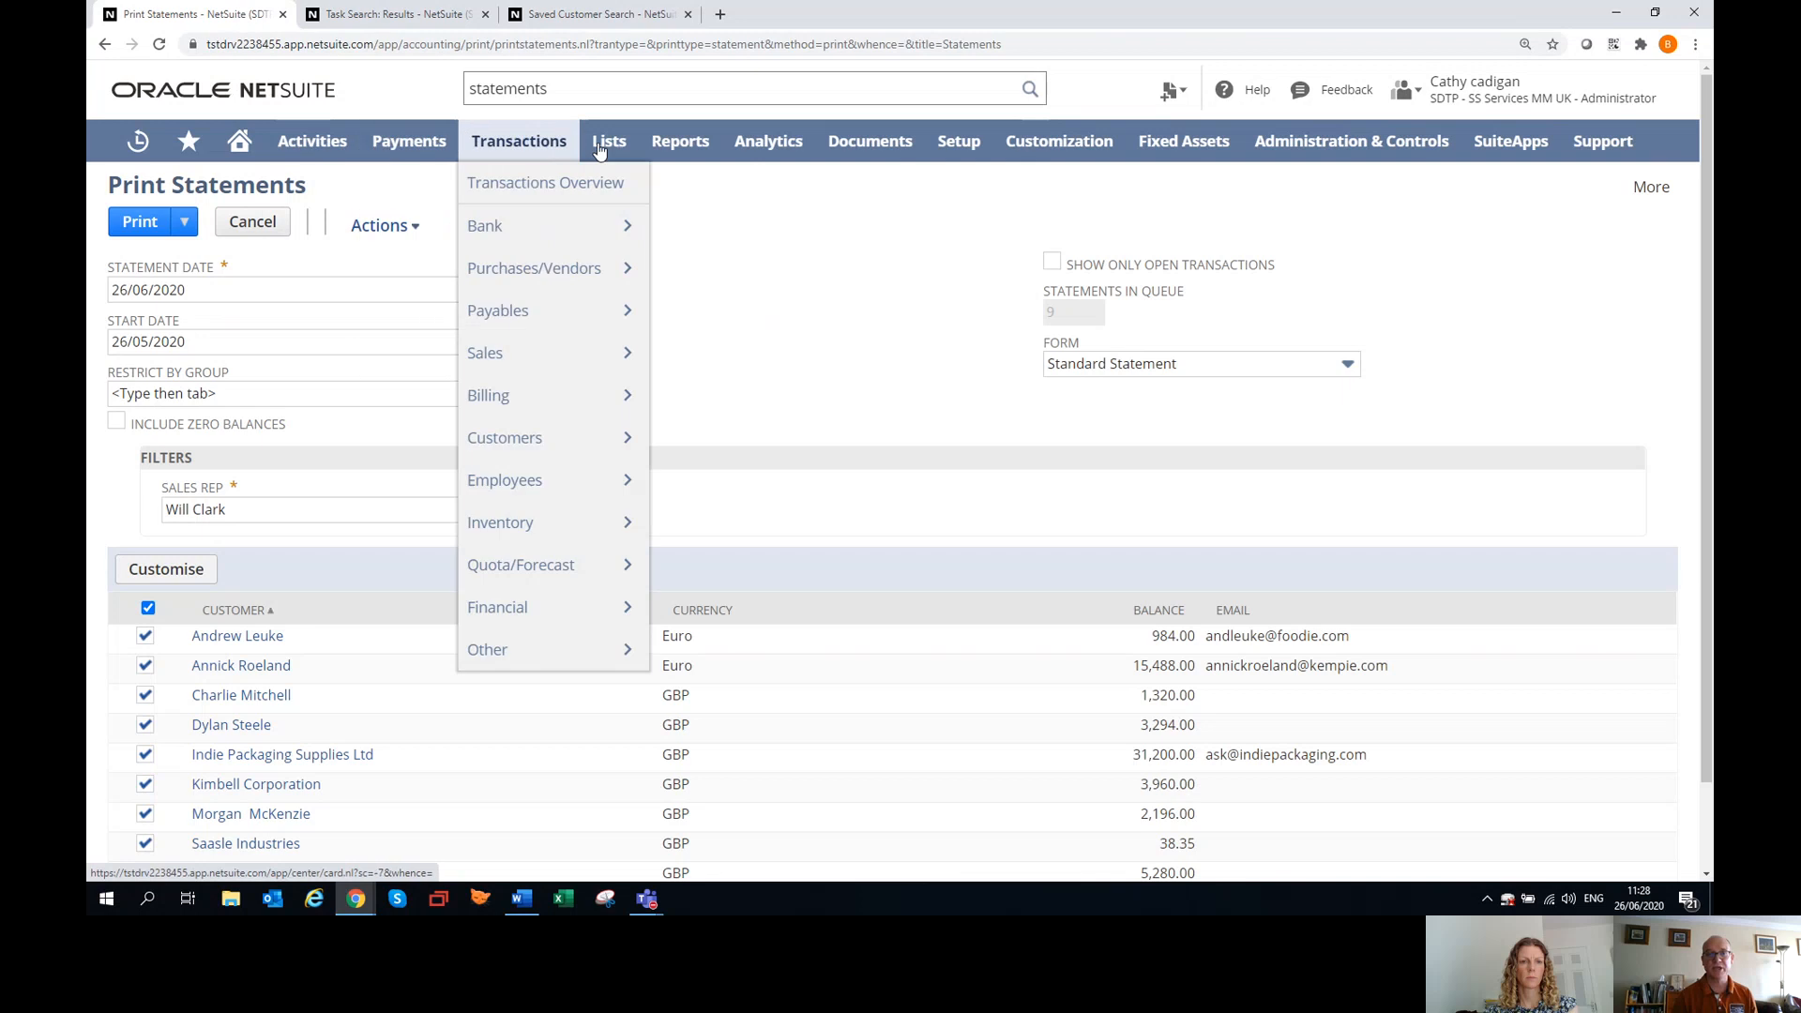
mouse_move(736, 168)
mouse_move(1013, 155)
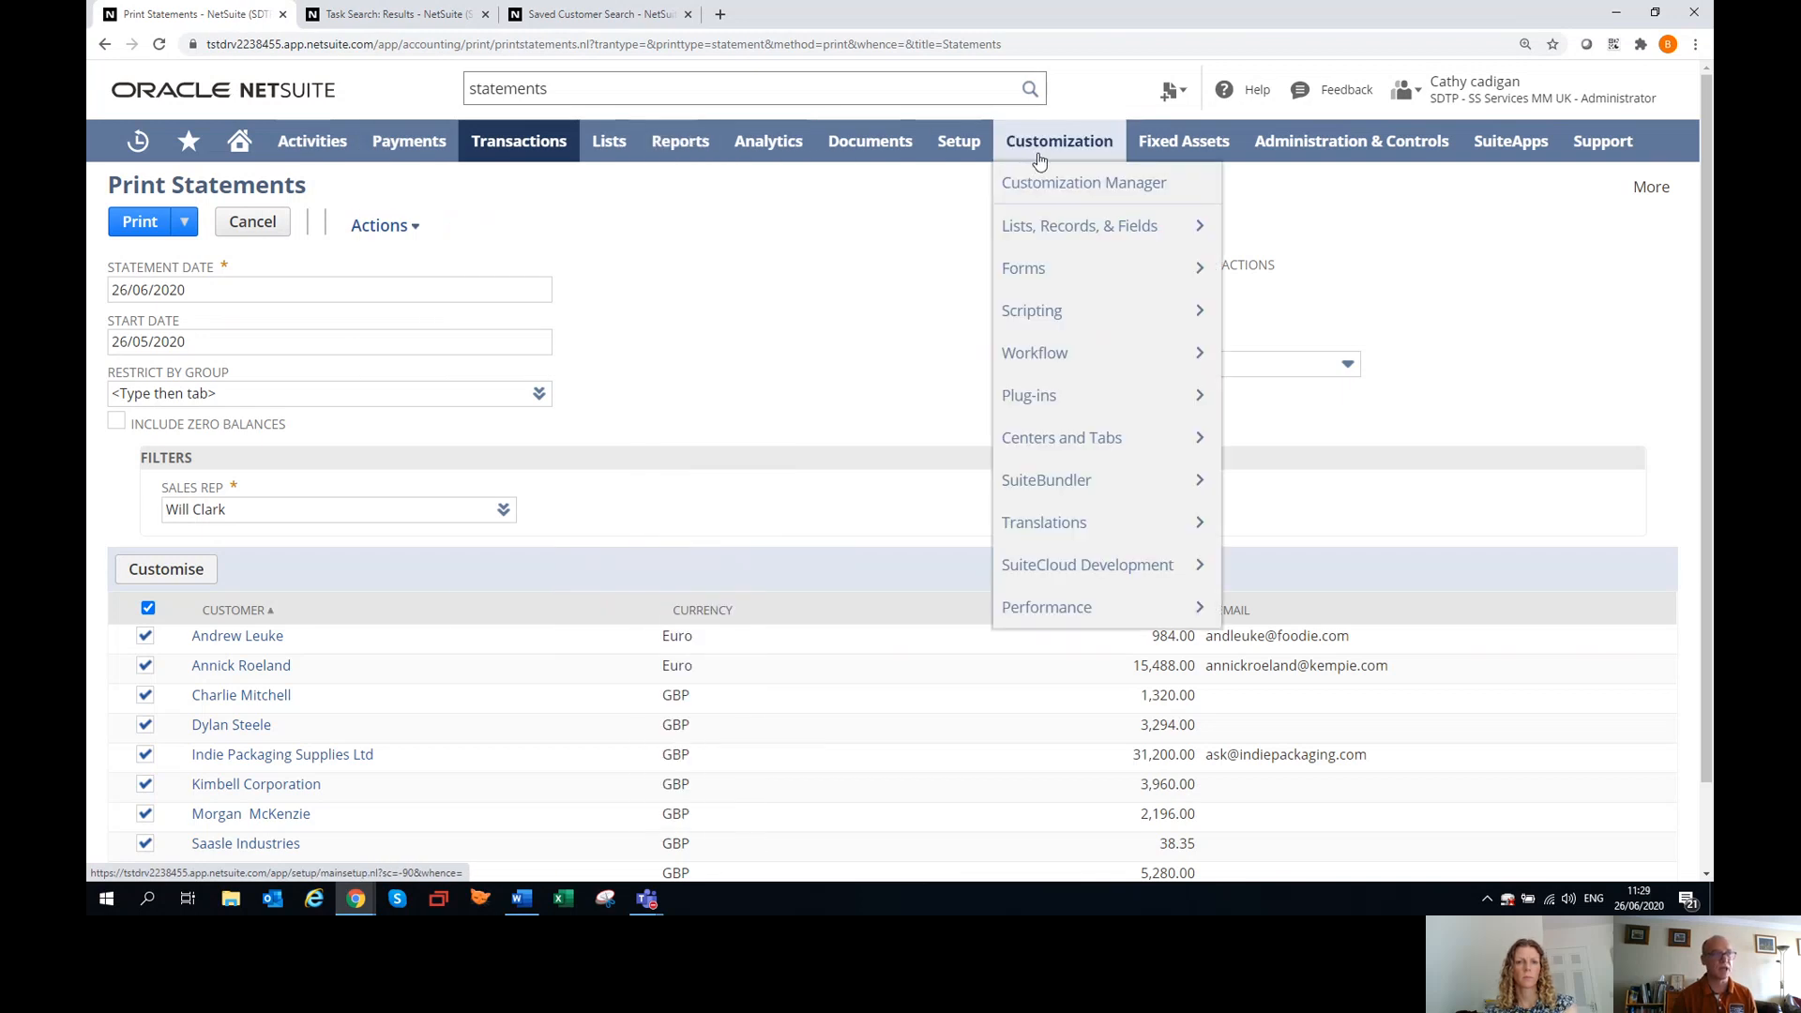
mouse_move(1058, 366)
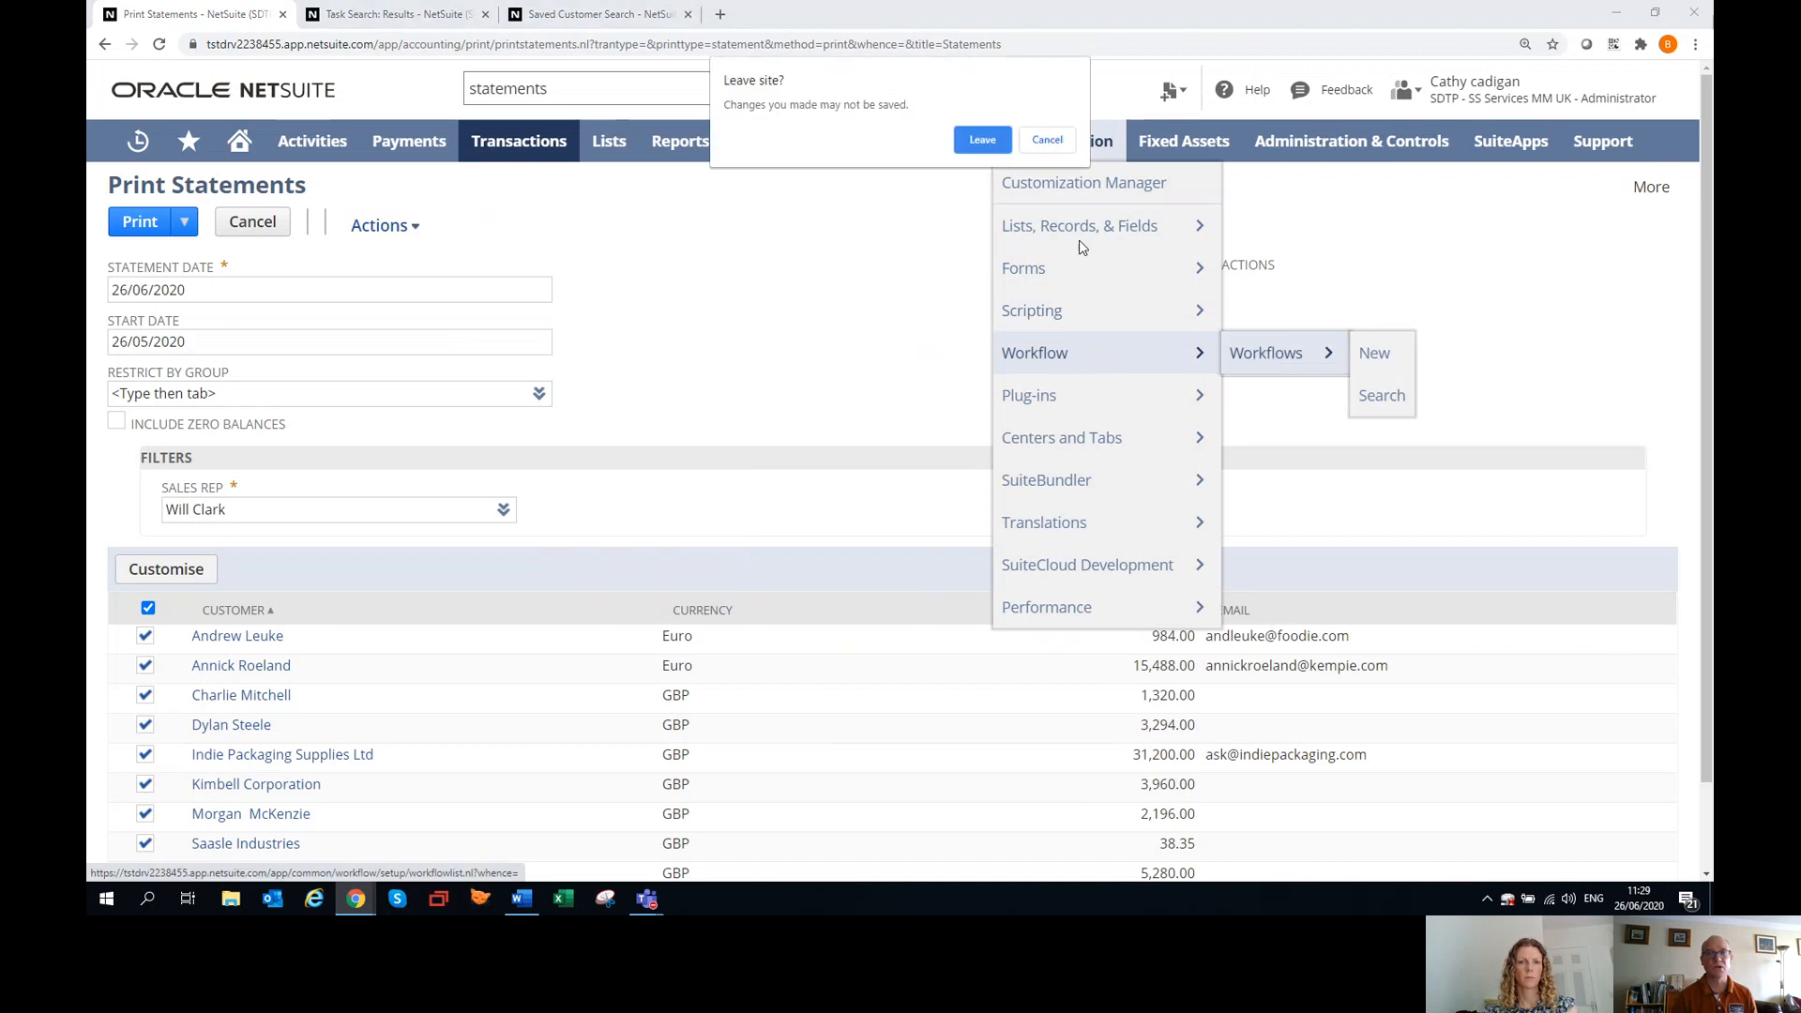
click(983, 146)
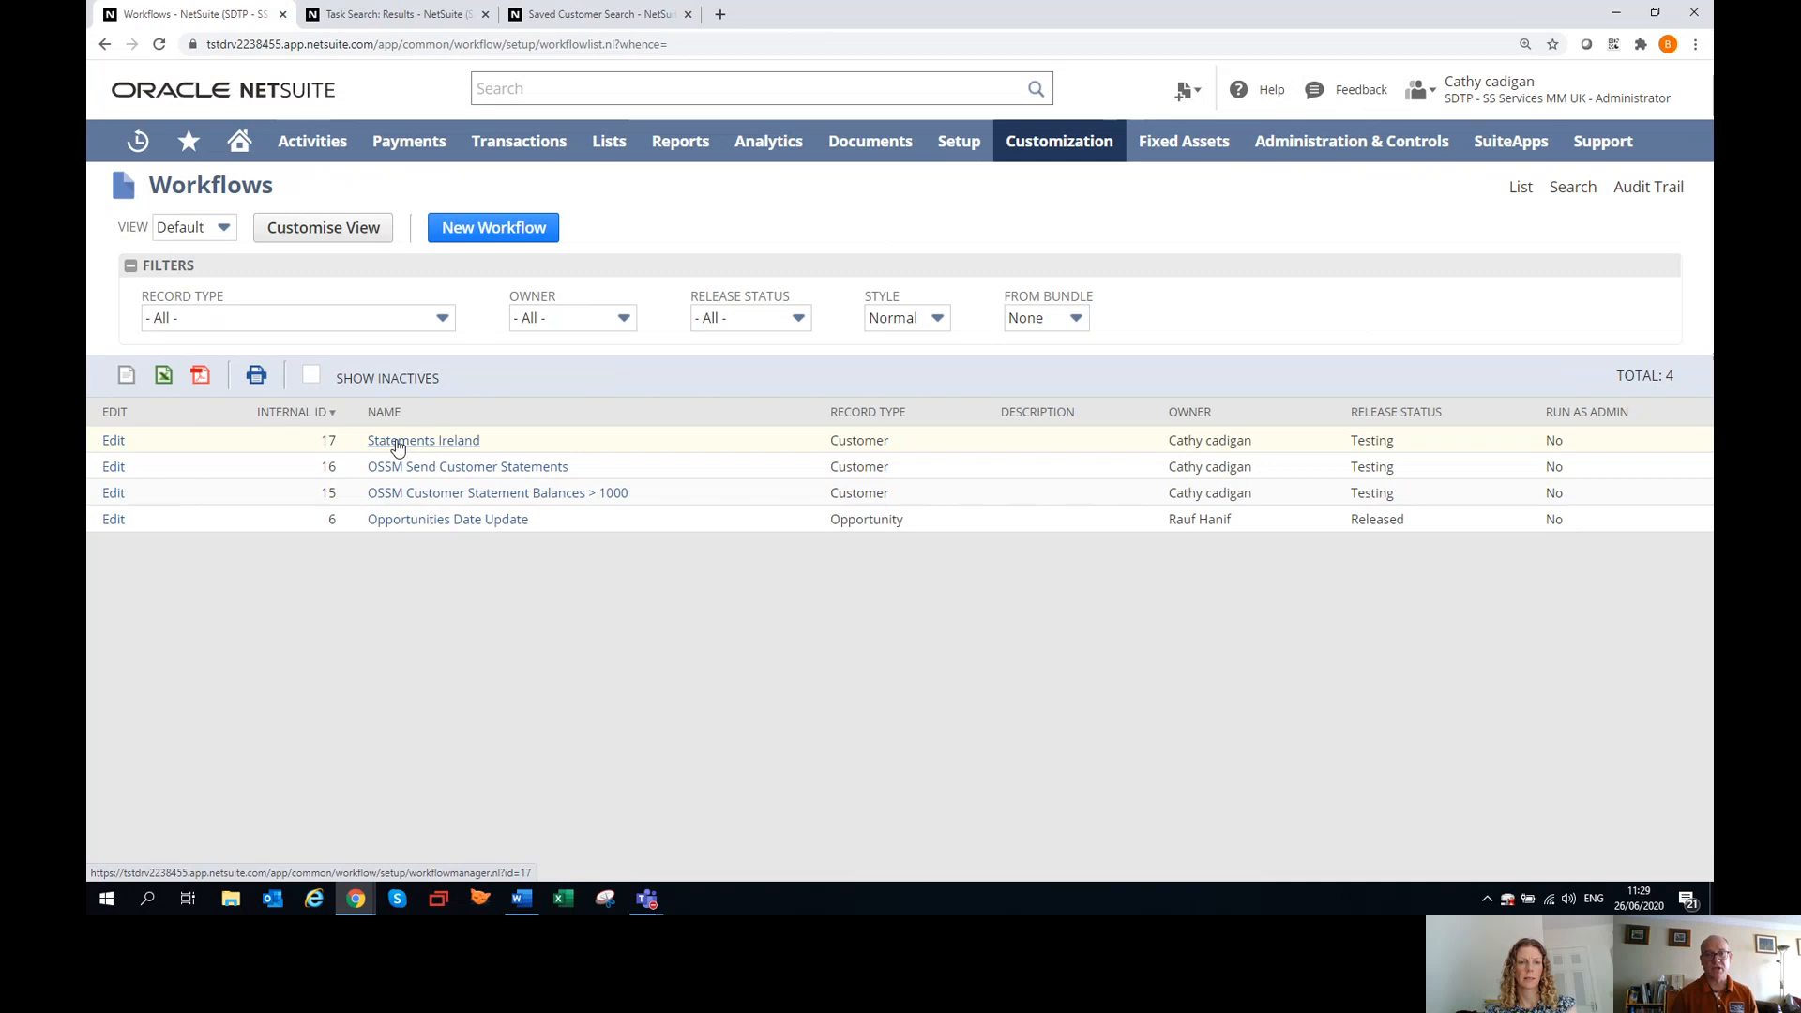
click(113, 441)
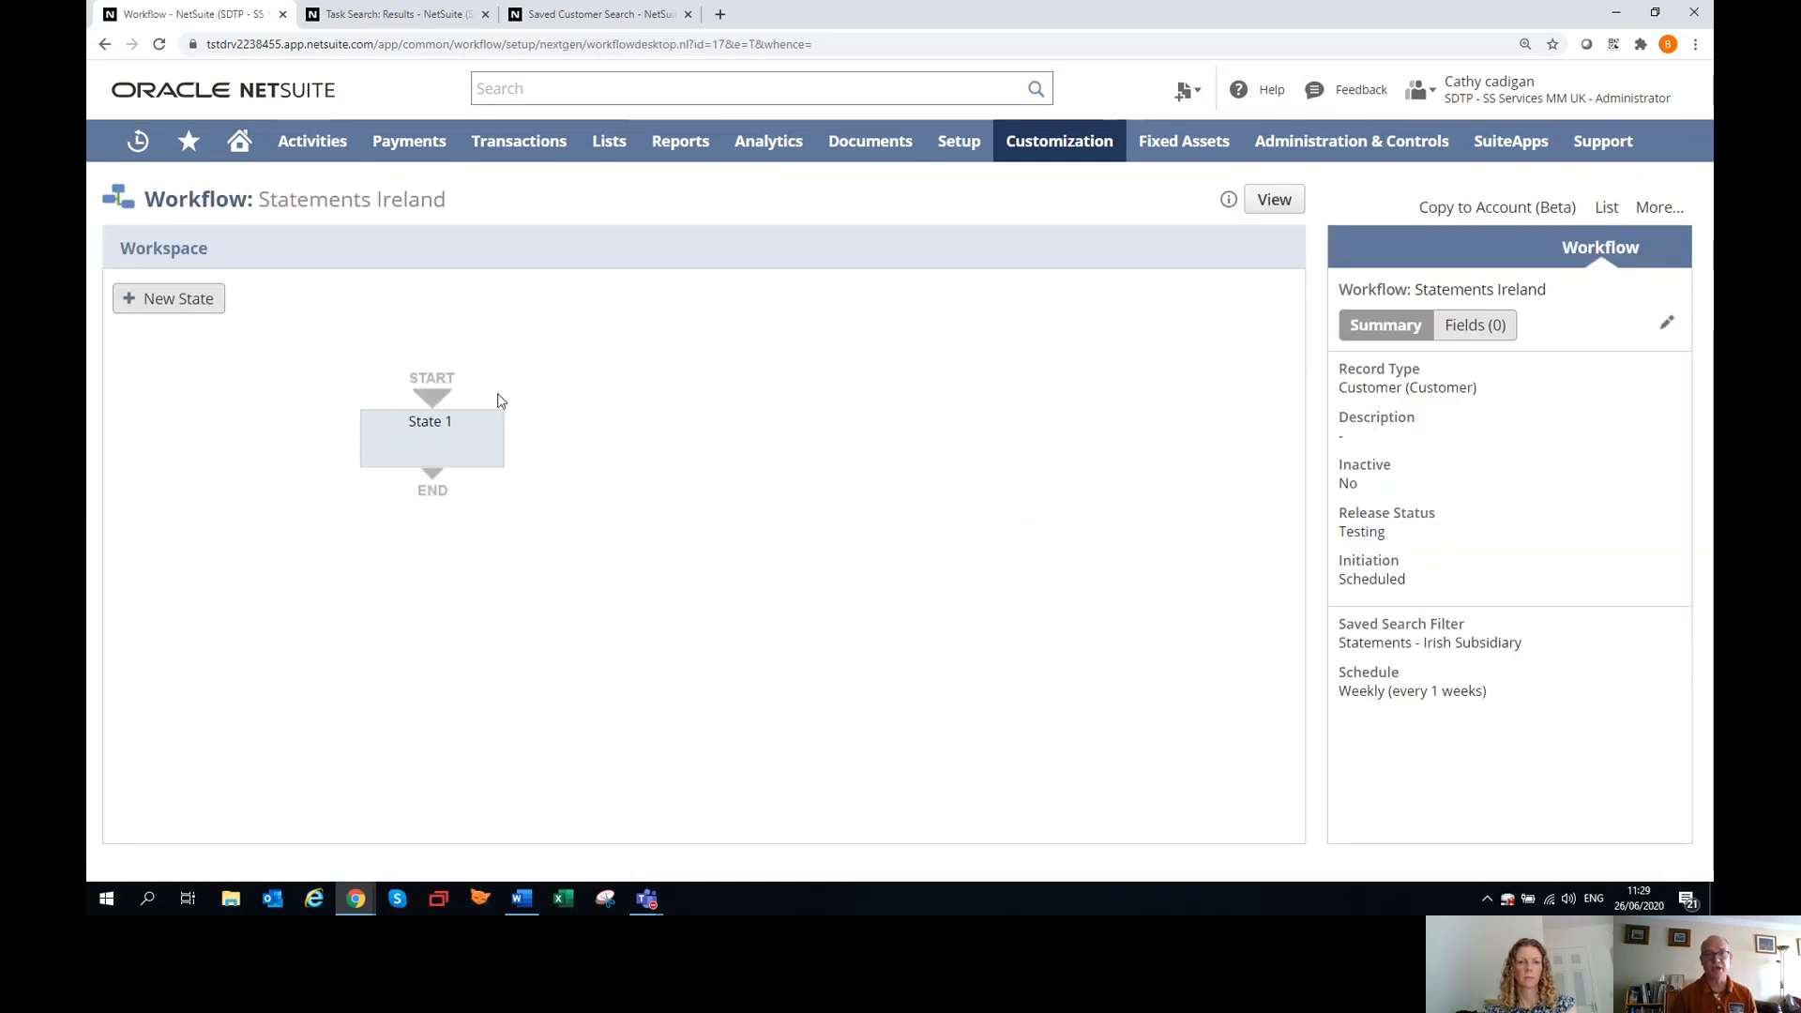
Open the Statements Ireland workflow's properties, review its initiation, saved search filter and weekly schedule, and close them without changes.
click(441, 402)
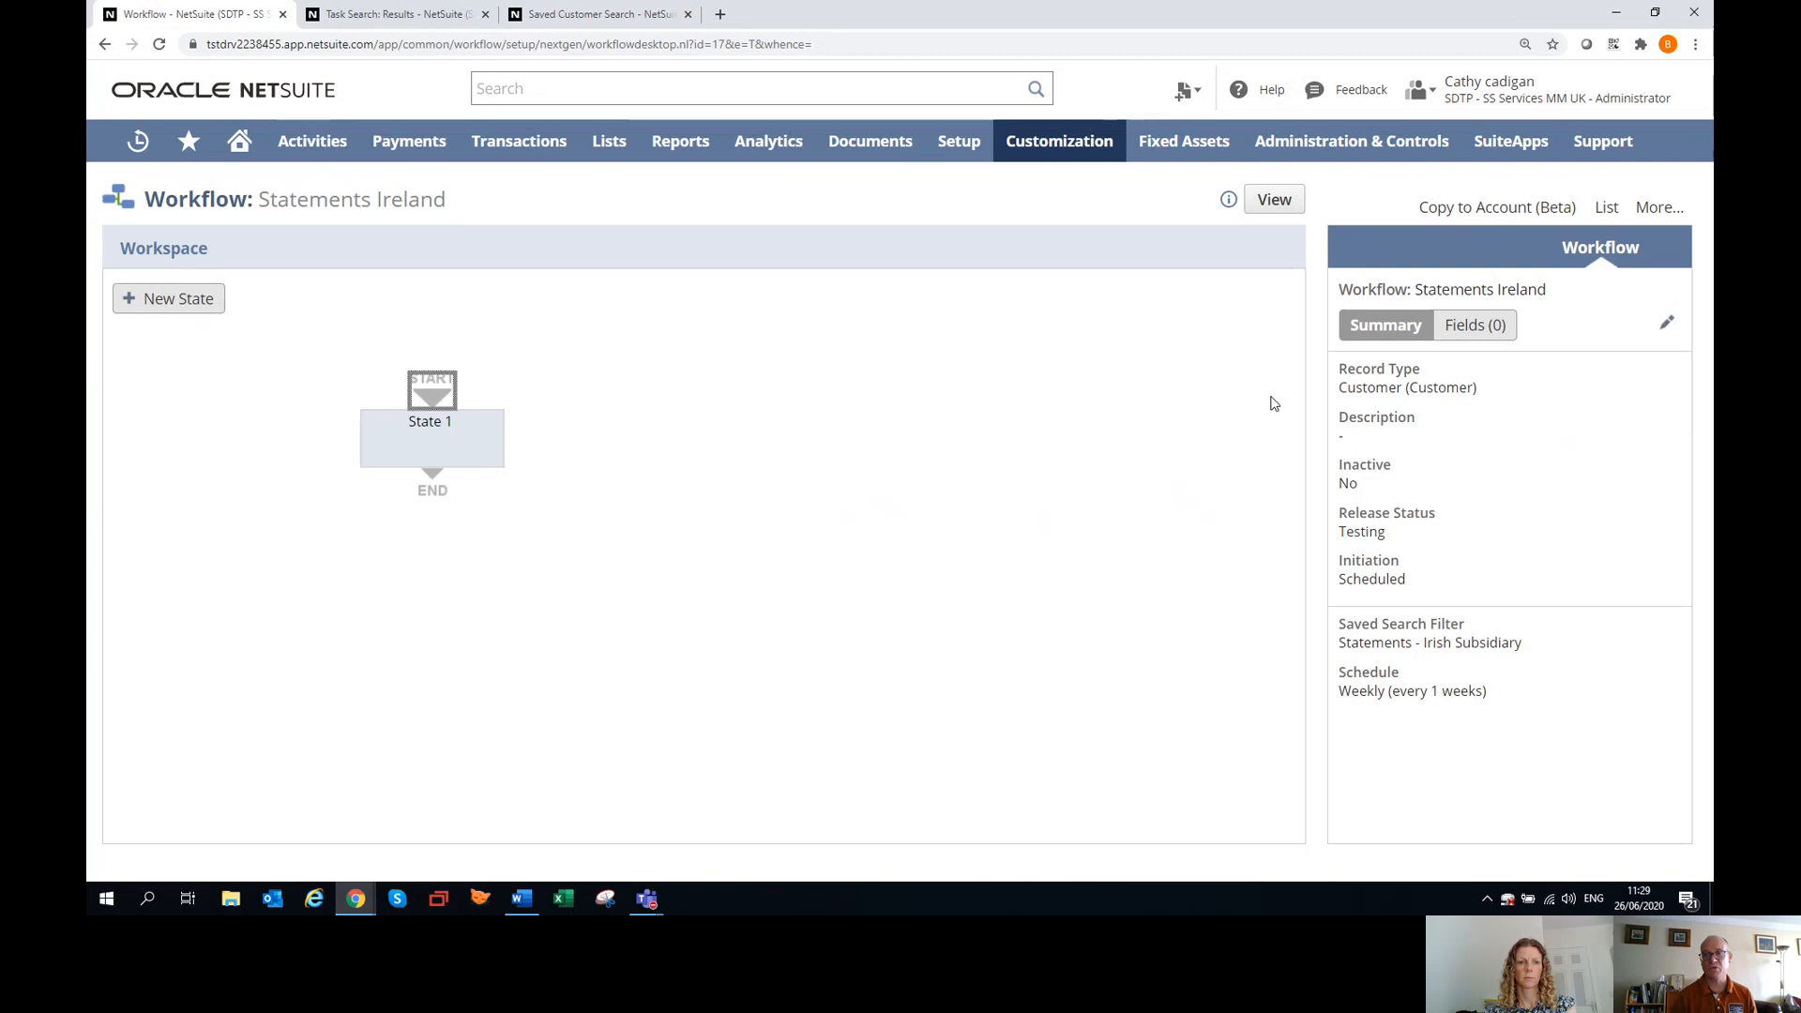
click(1669, 328)
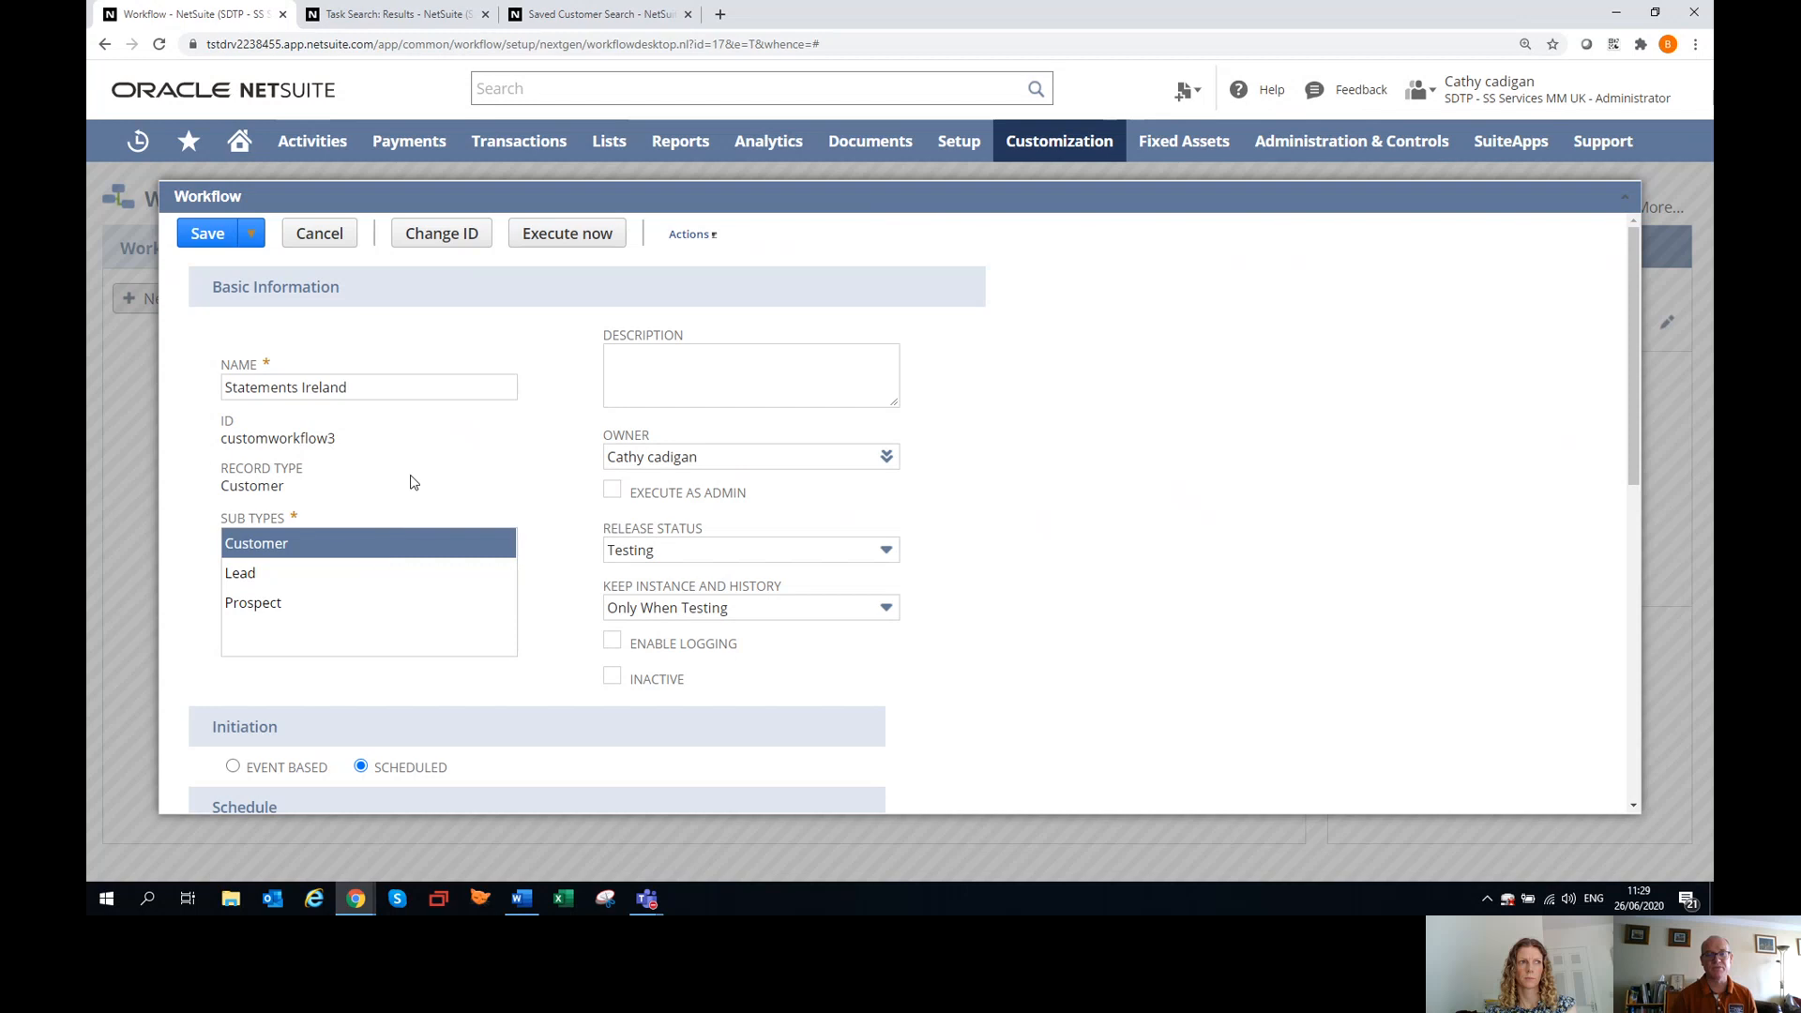
scroll(410, 480, down, 3)
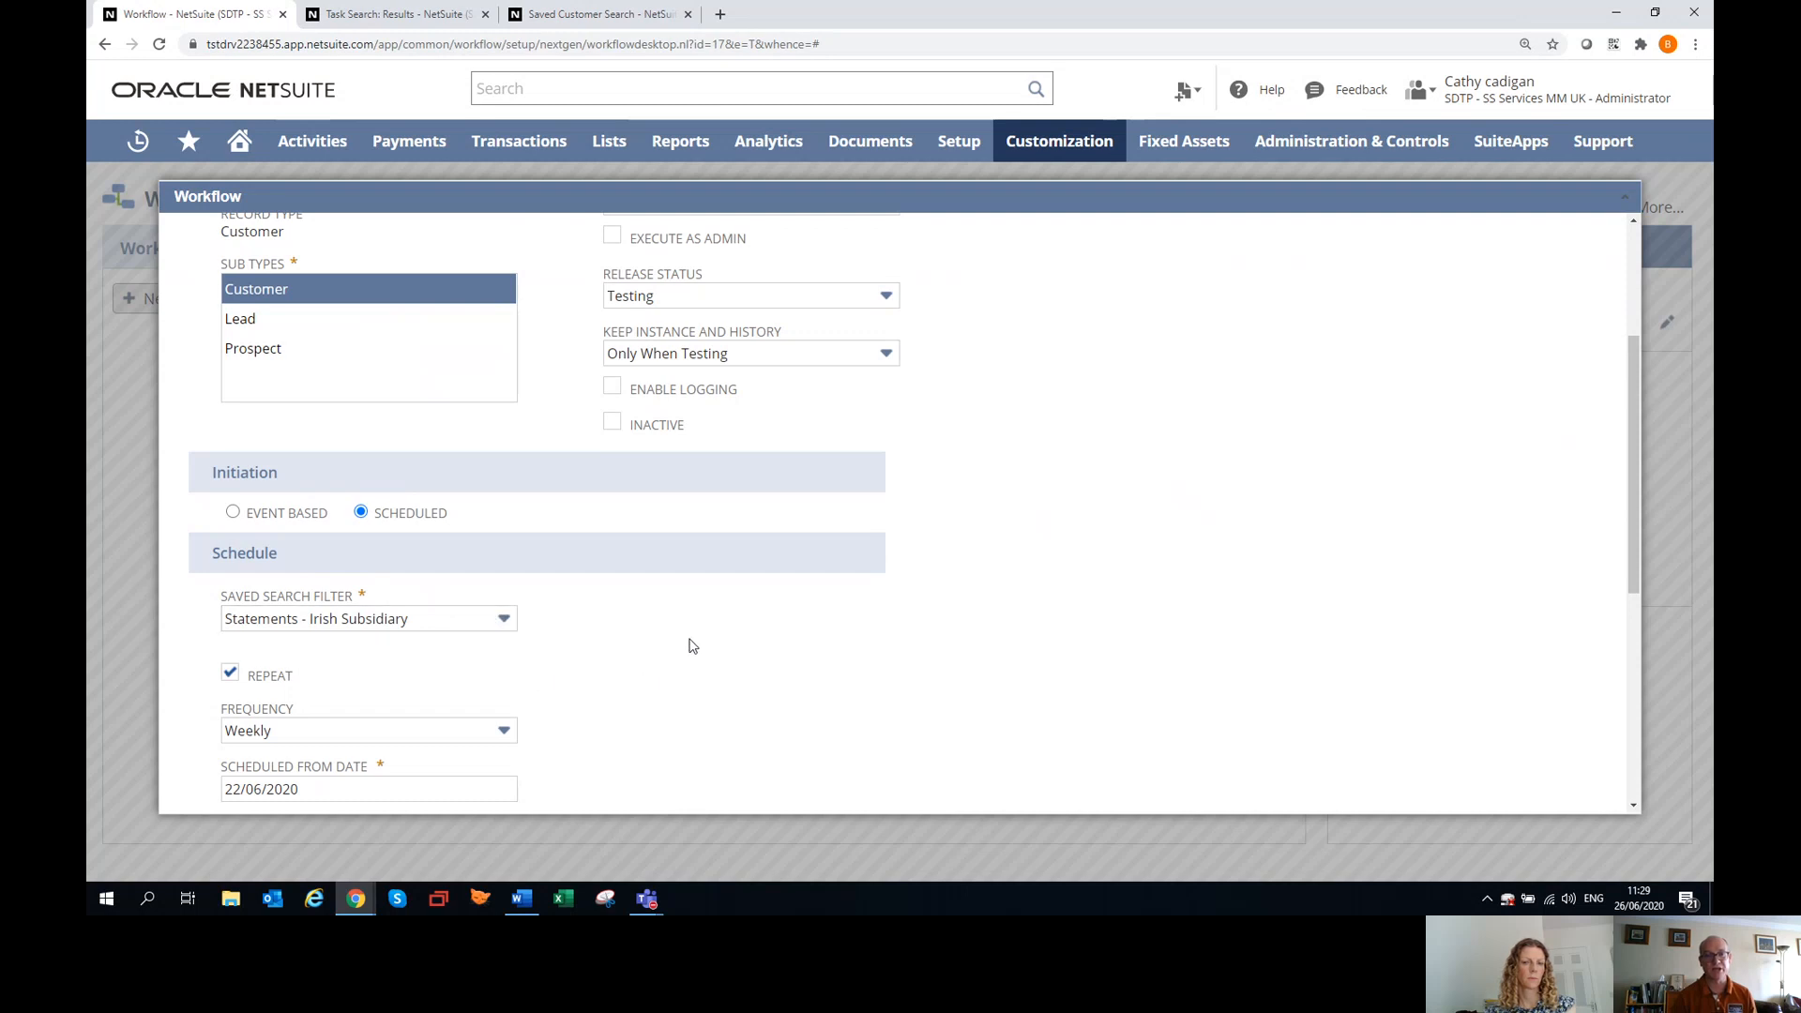
scroll(691, 645, down, 4)
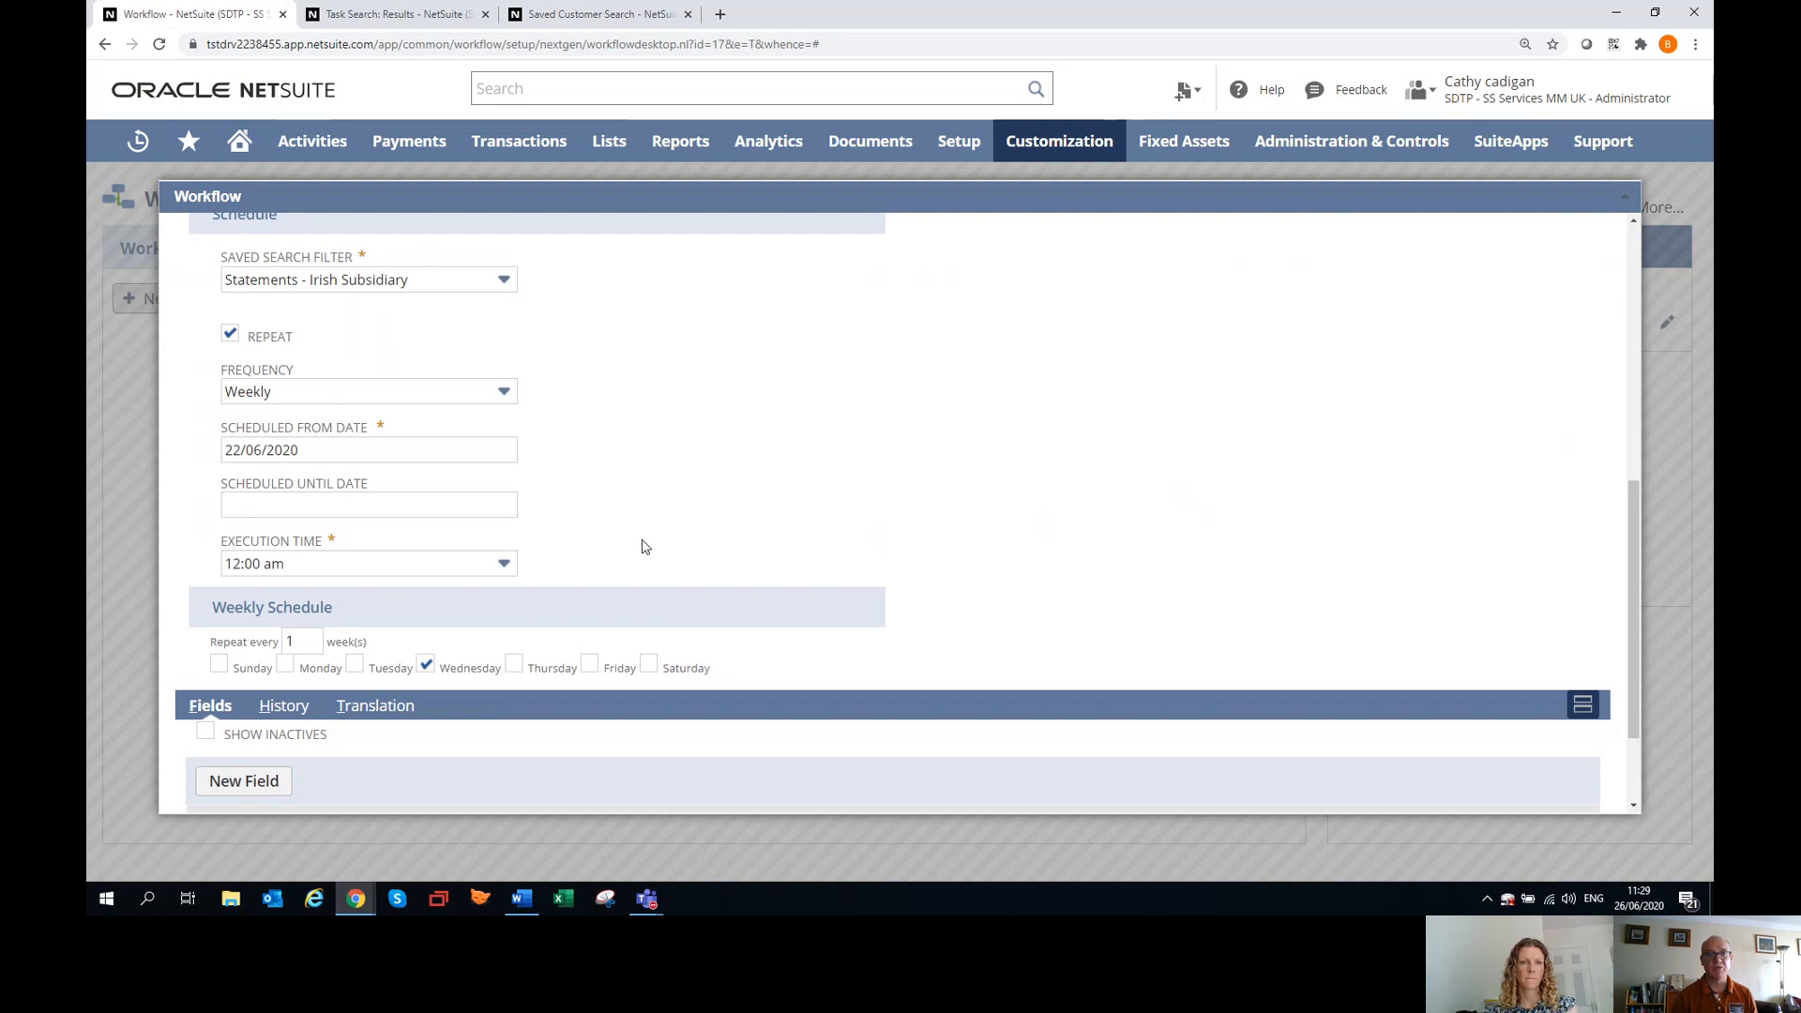
scroll(636, 551, up, 1)
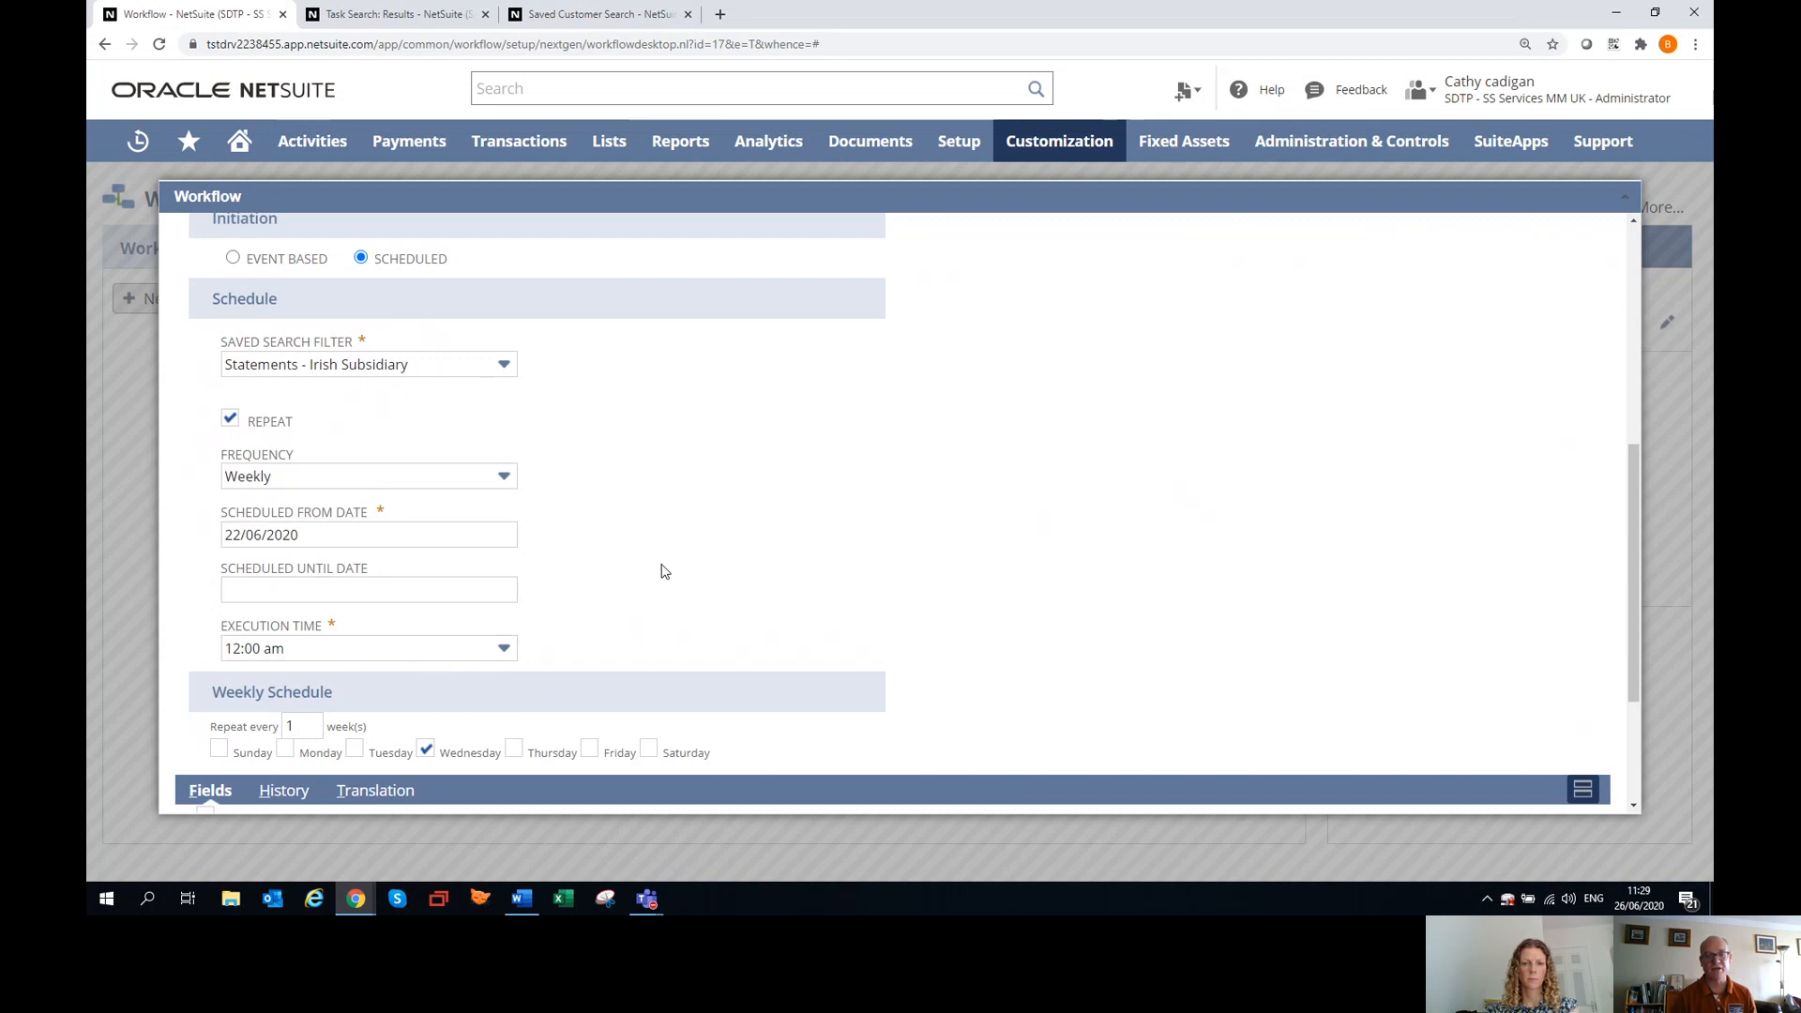
scroll(764, 581, down, 1)
scroll(764, 582, up, 6)
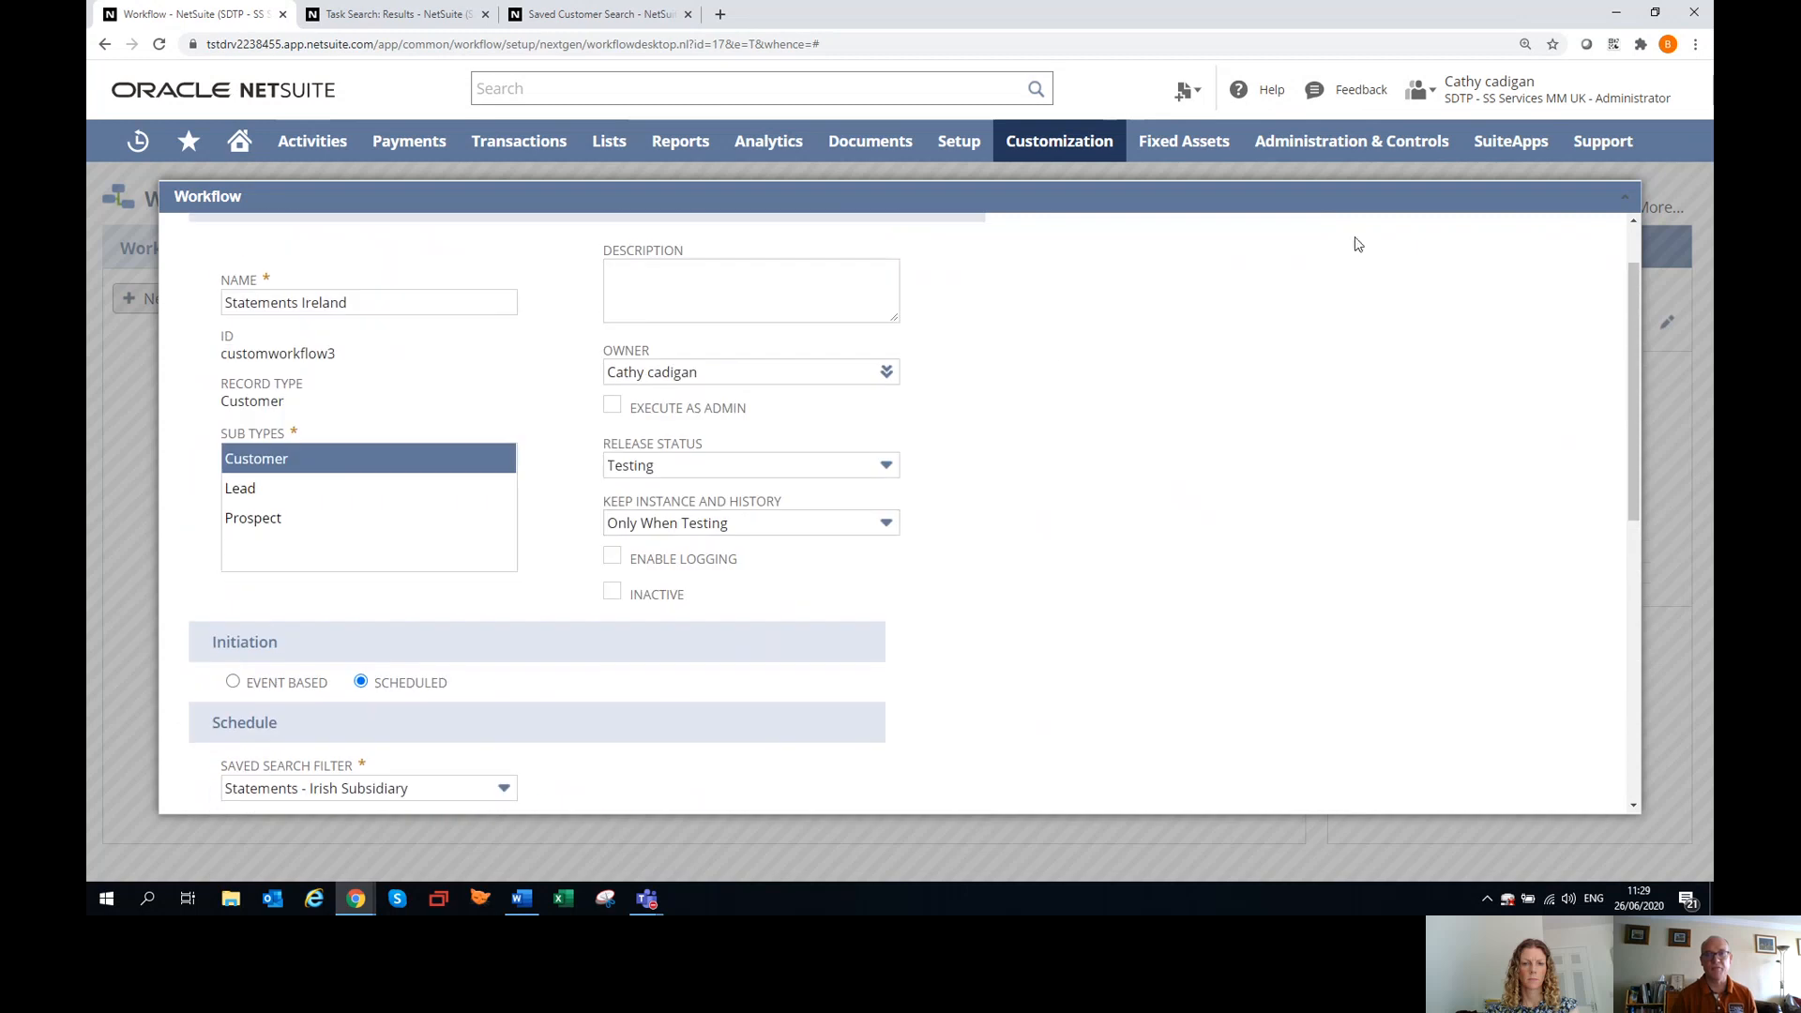
click(1626, 197)
Open State 1's Send Email action for editing and review its saved search condition, sender, recipient and custom message content.
click(457, 422)
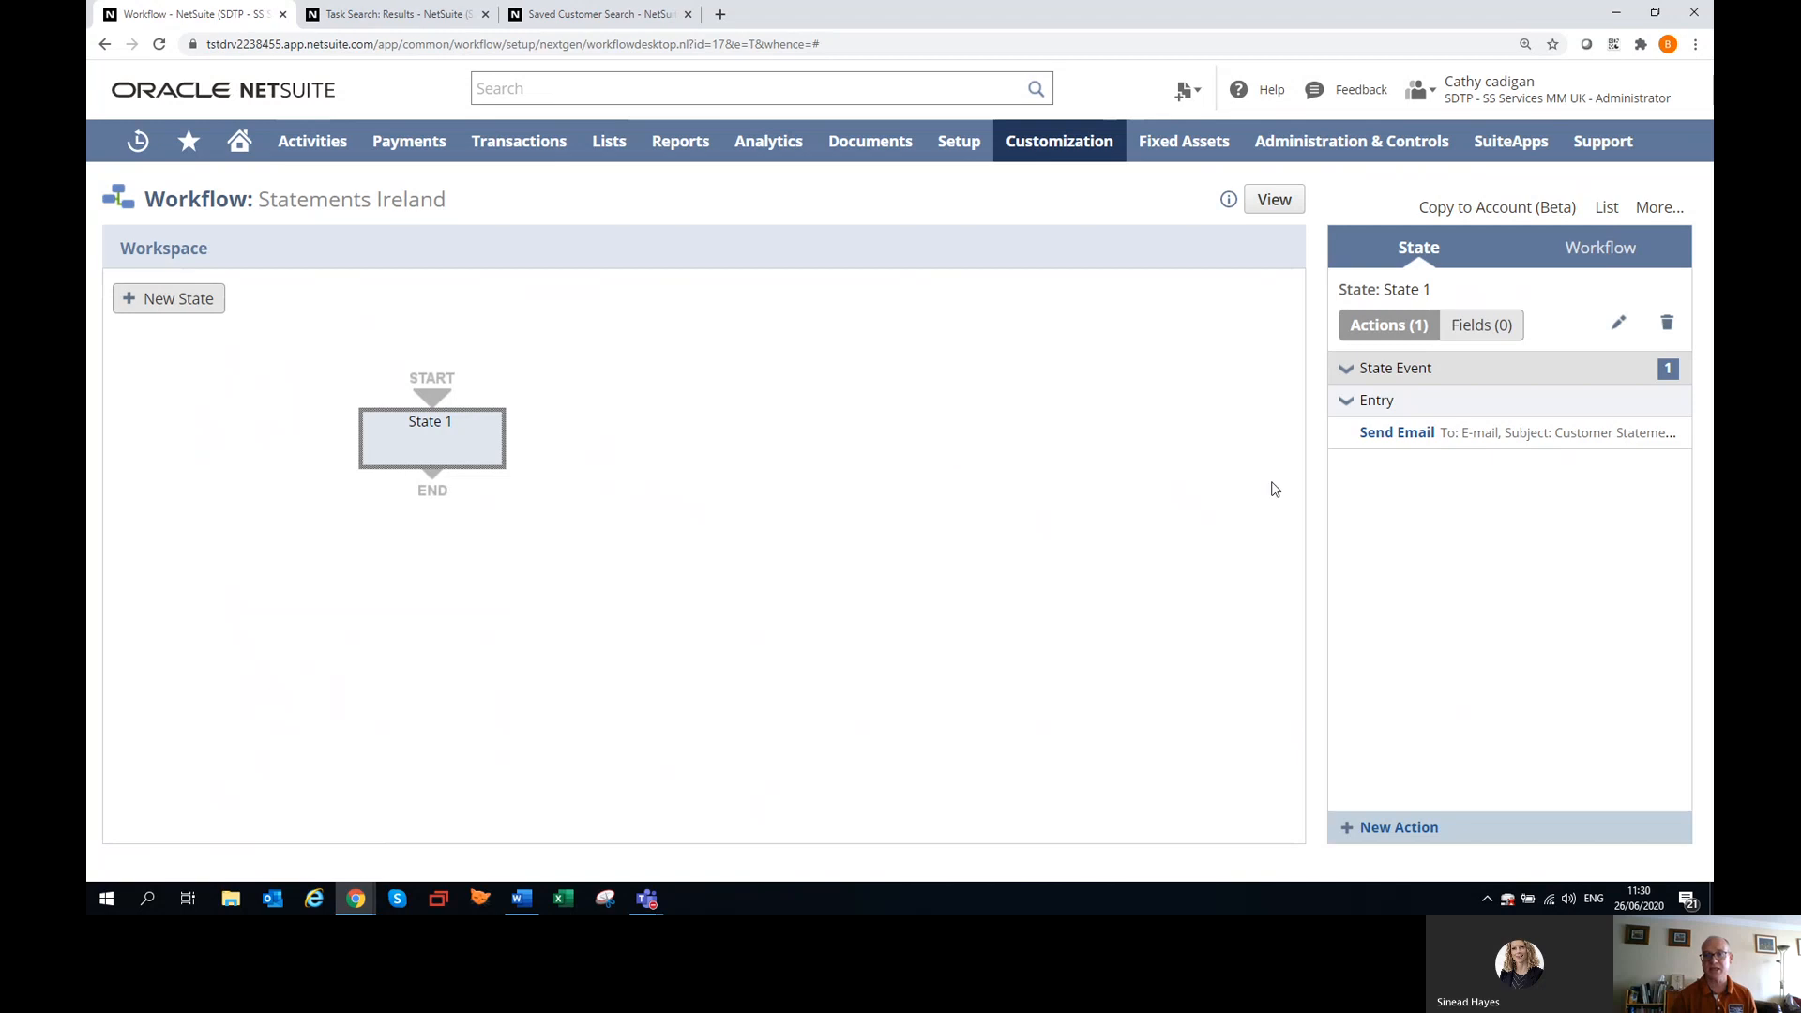
mouse_move(1677, 428)
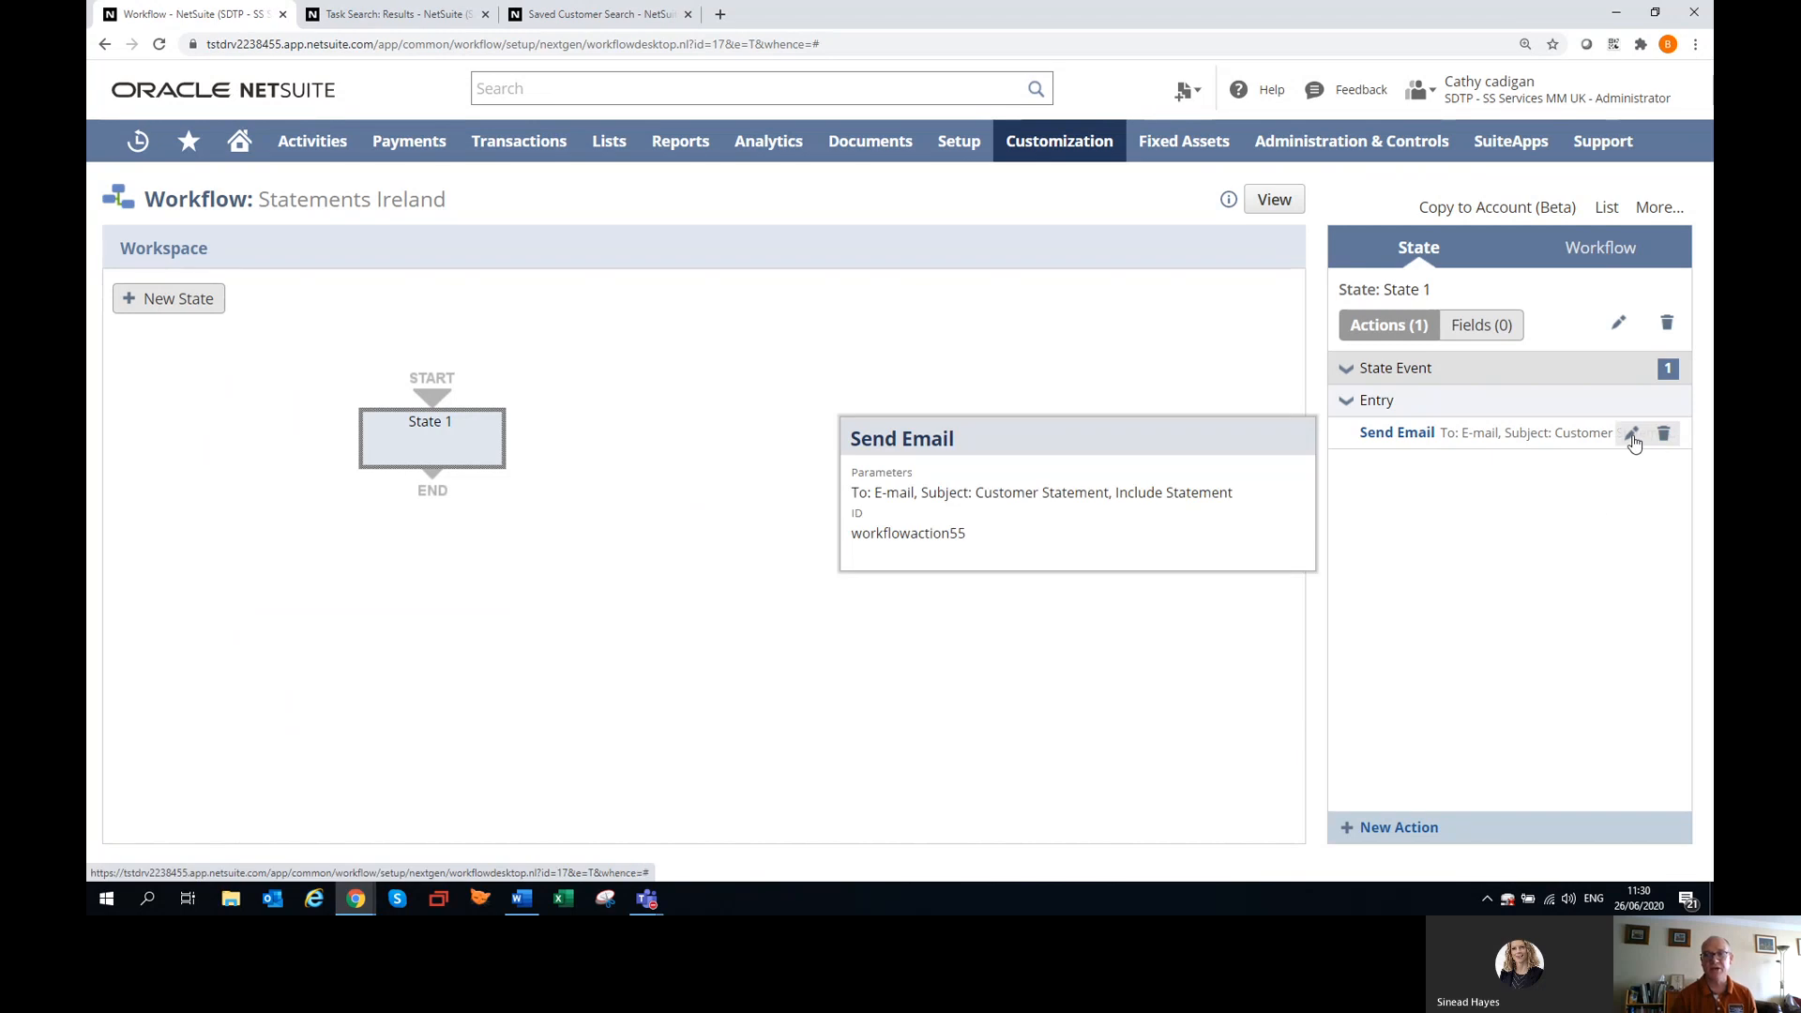
click(1633, 441)
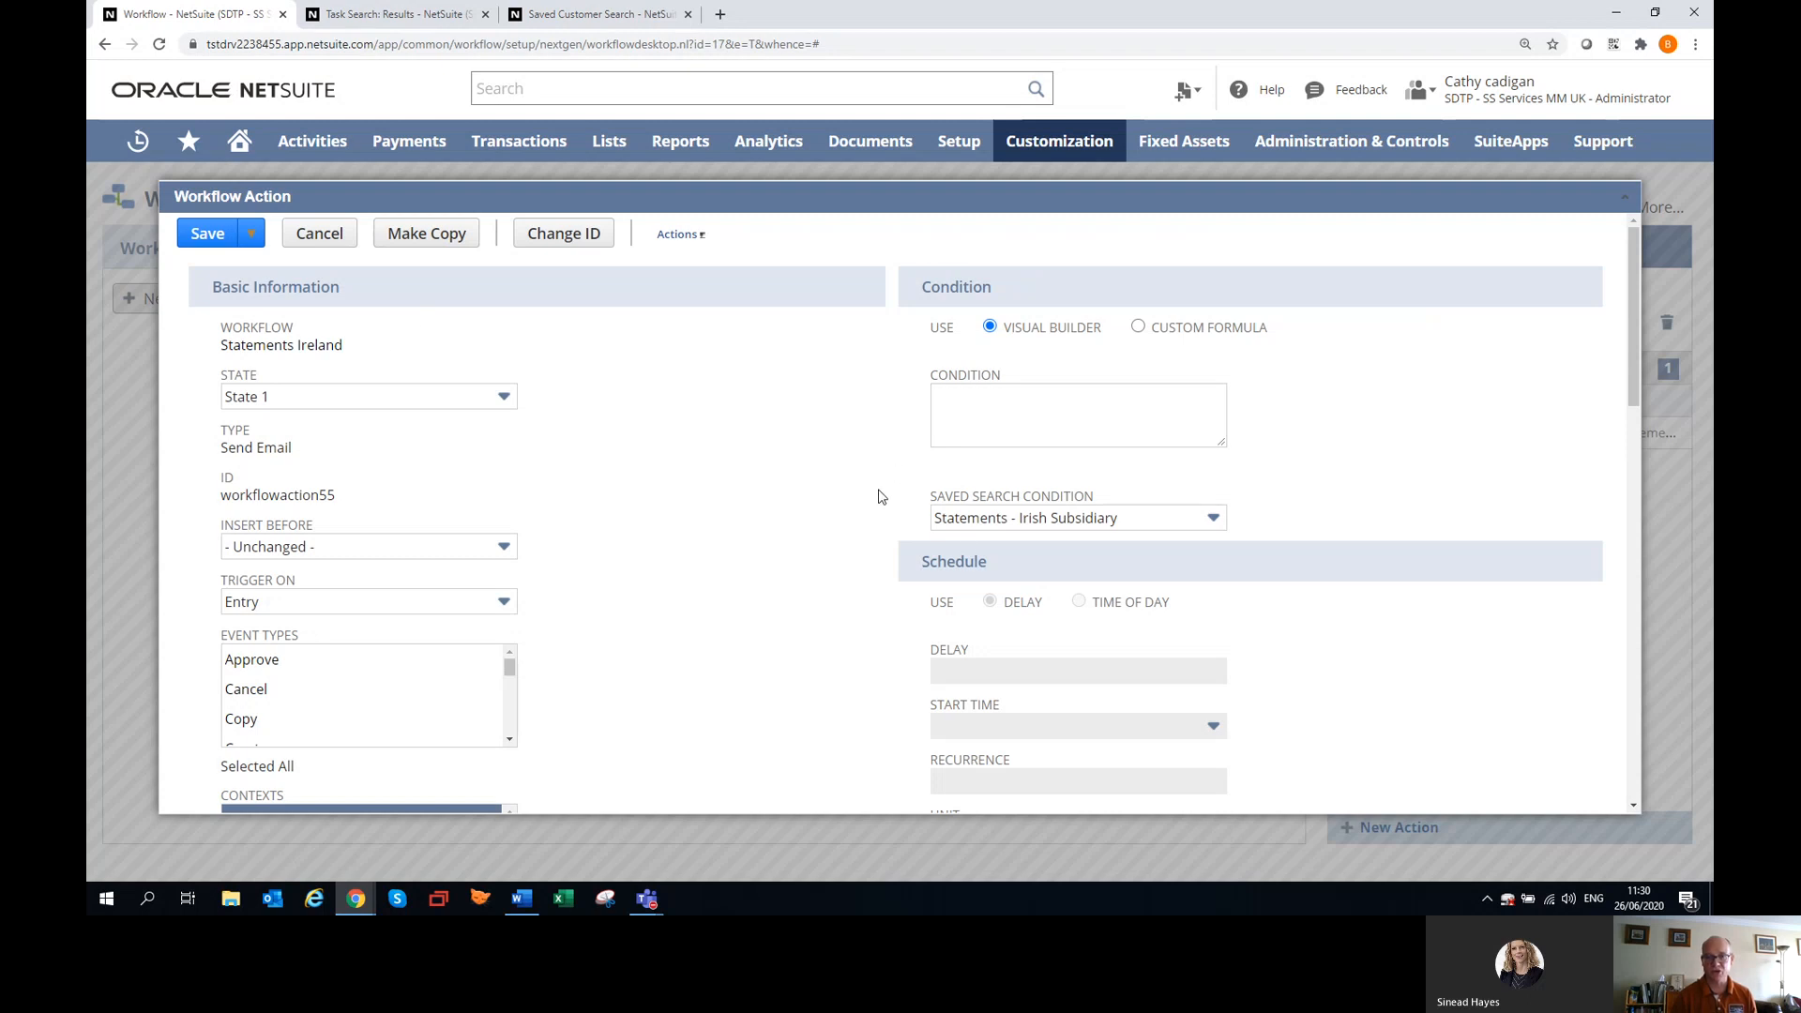
scroll(617, 582, down, 6)
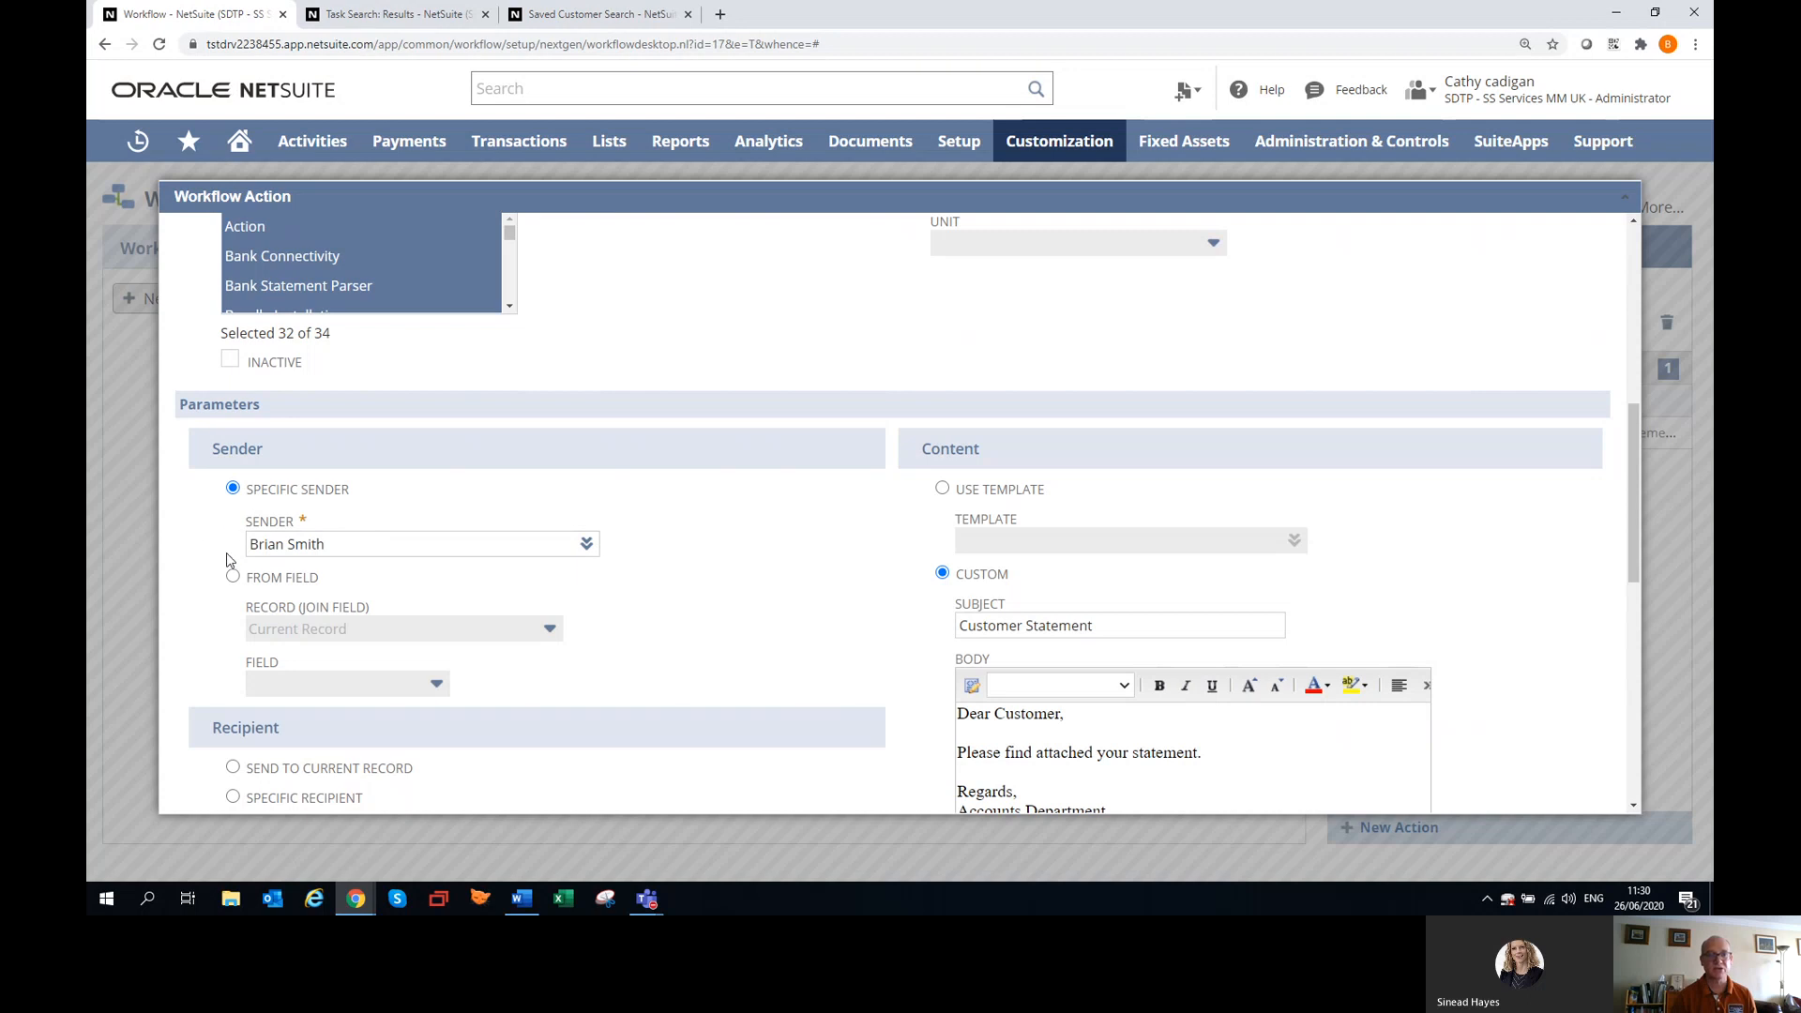
scroll(420, 579, down, 1)
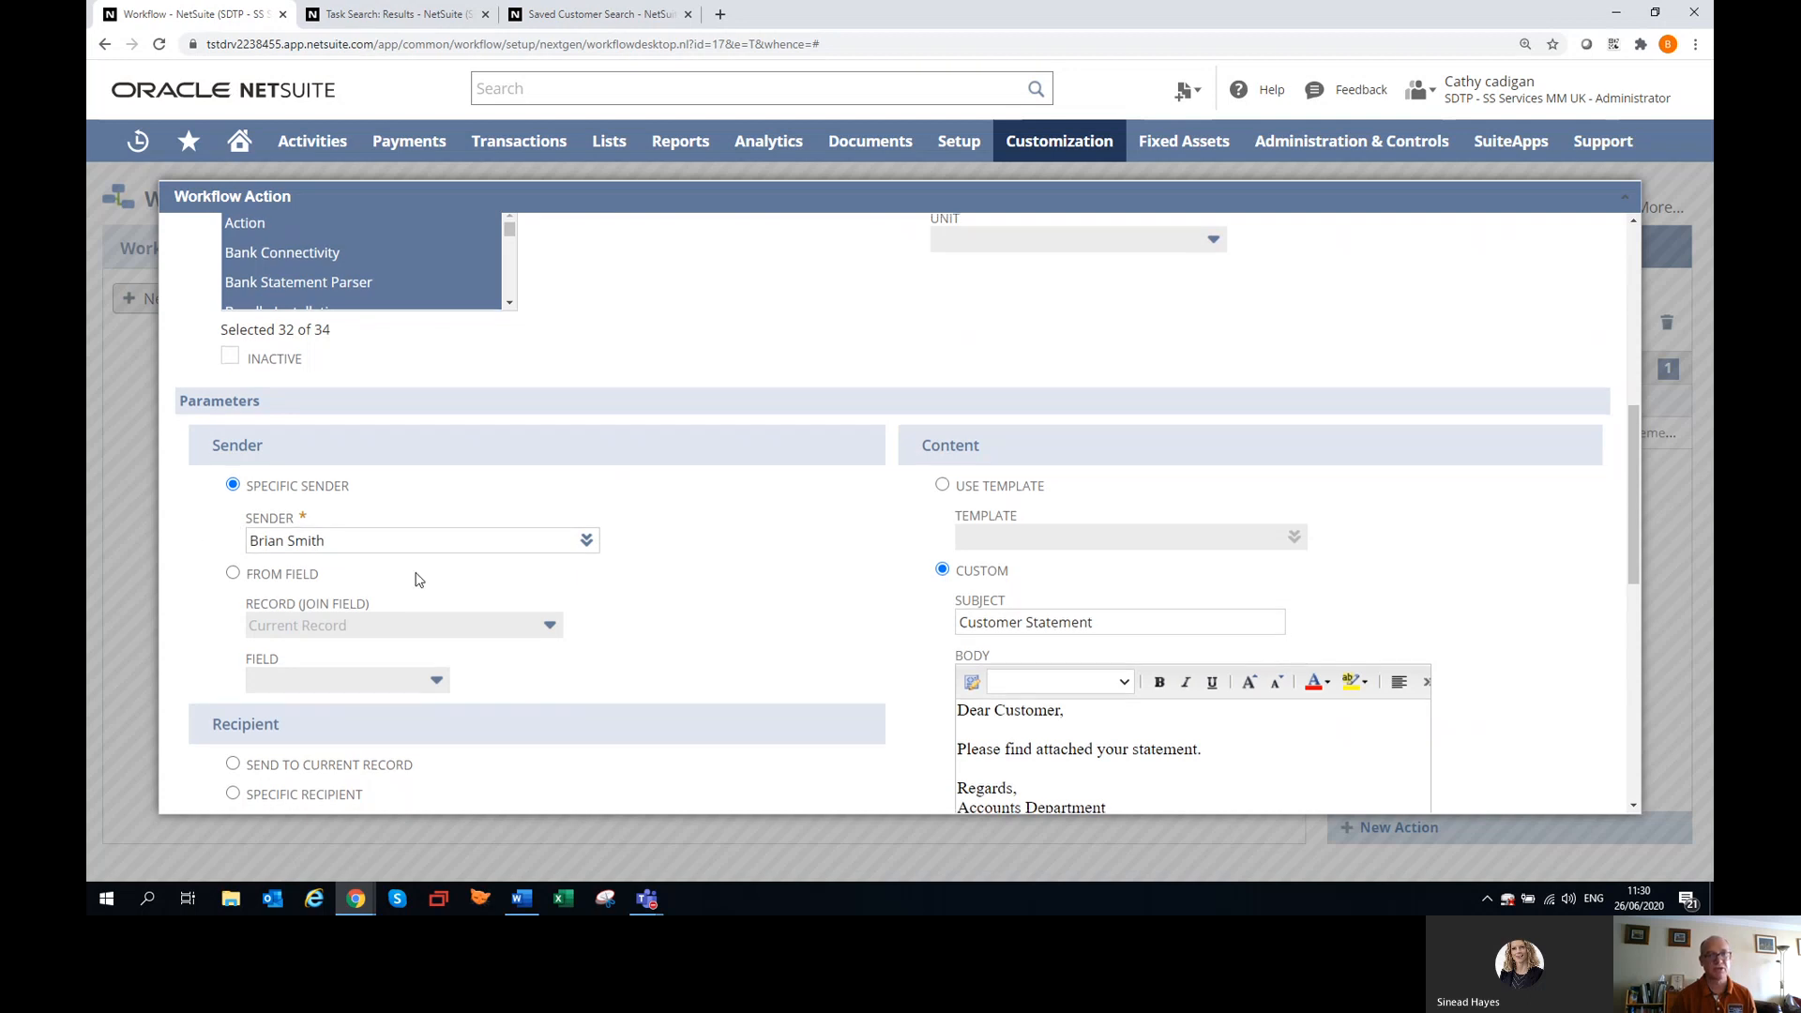
scroll(419, 579, down, 4)
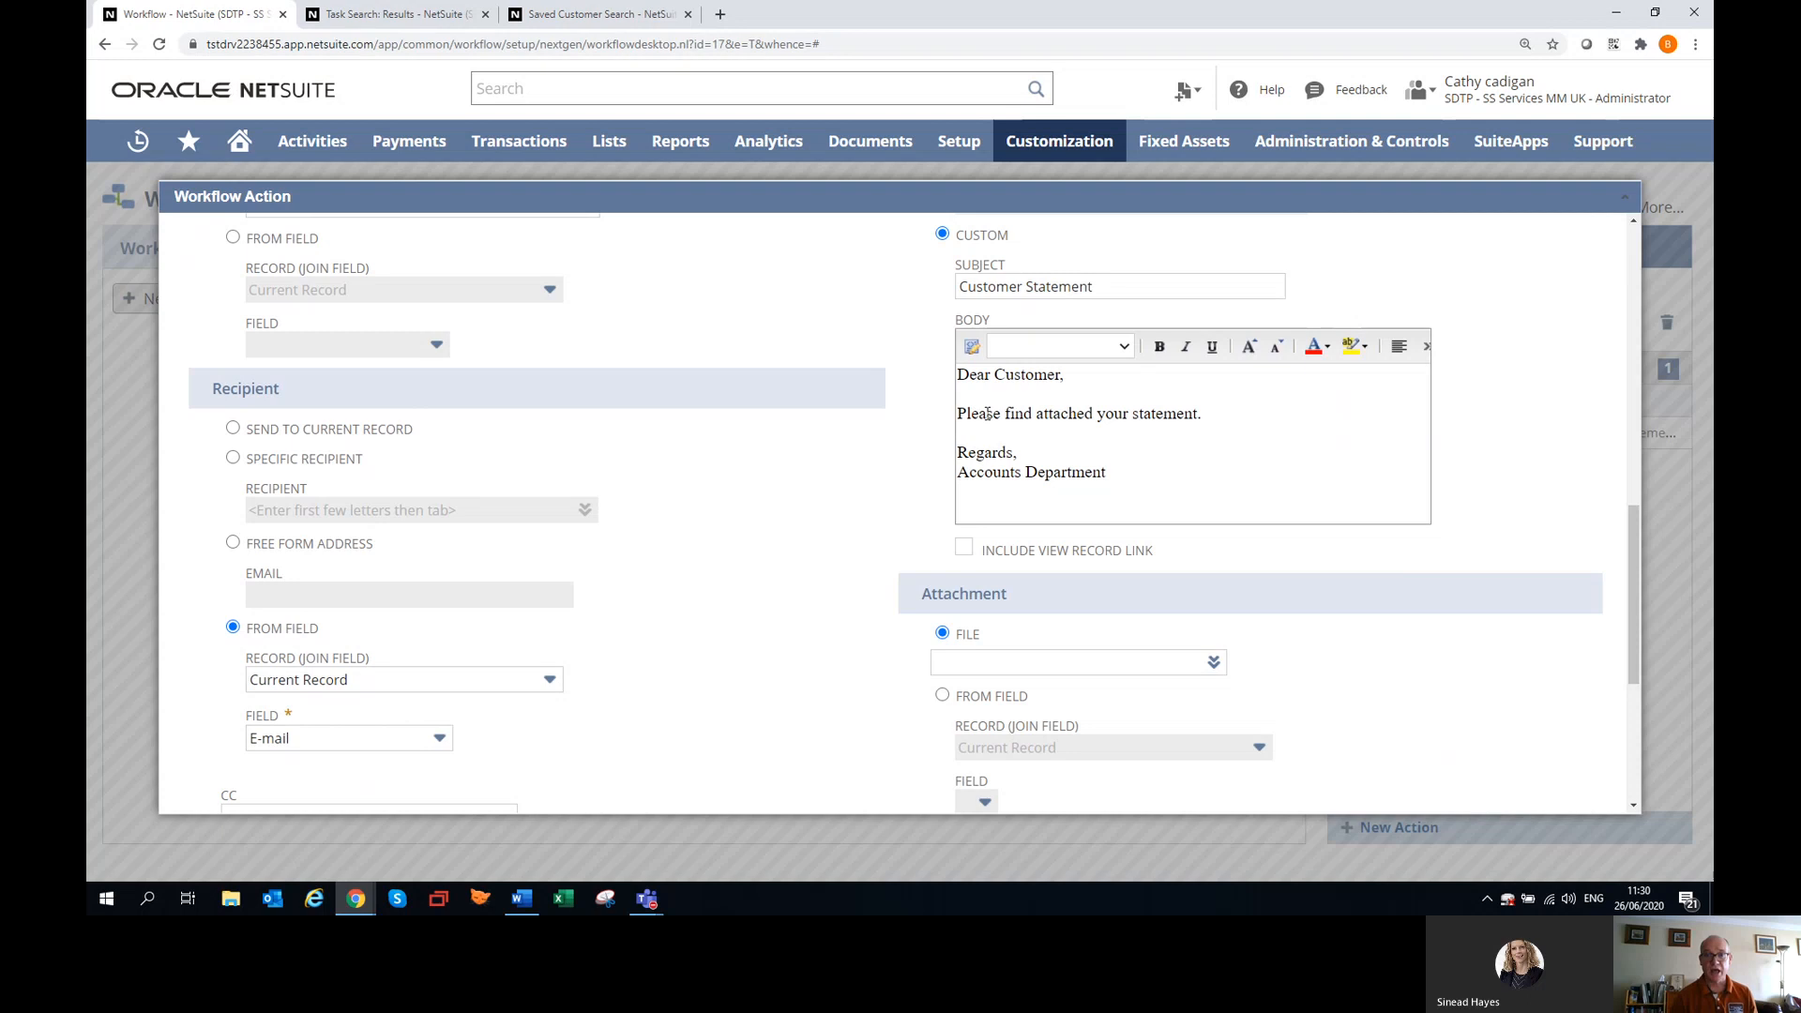
scroll(990, 413, up, 1)
scroll(1002, 394, up, 1)
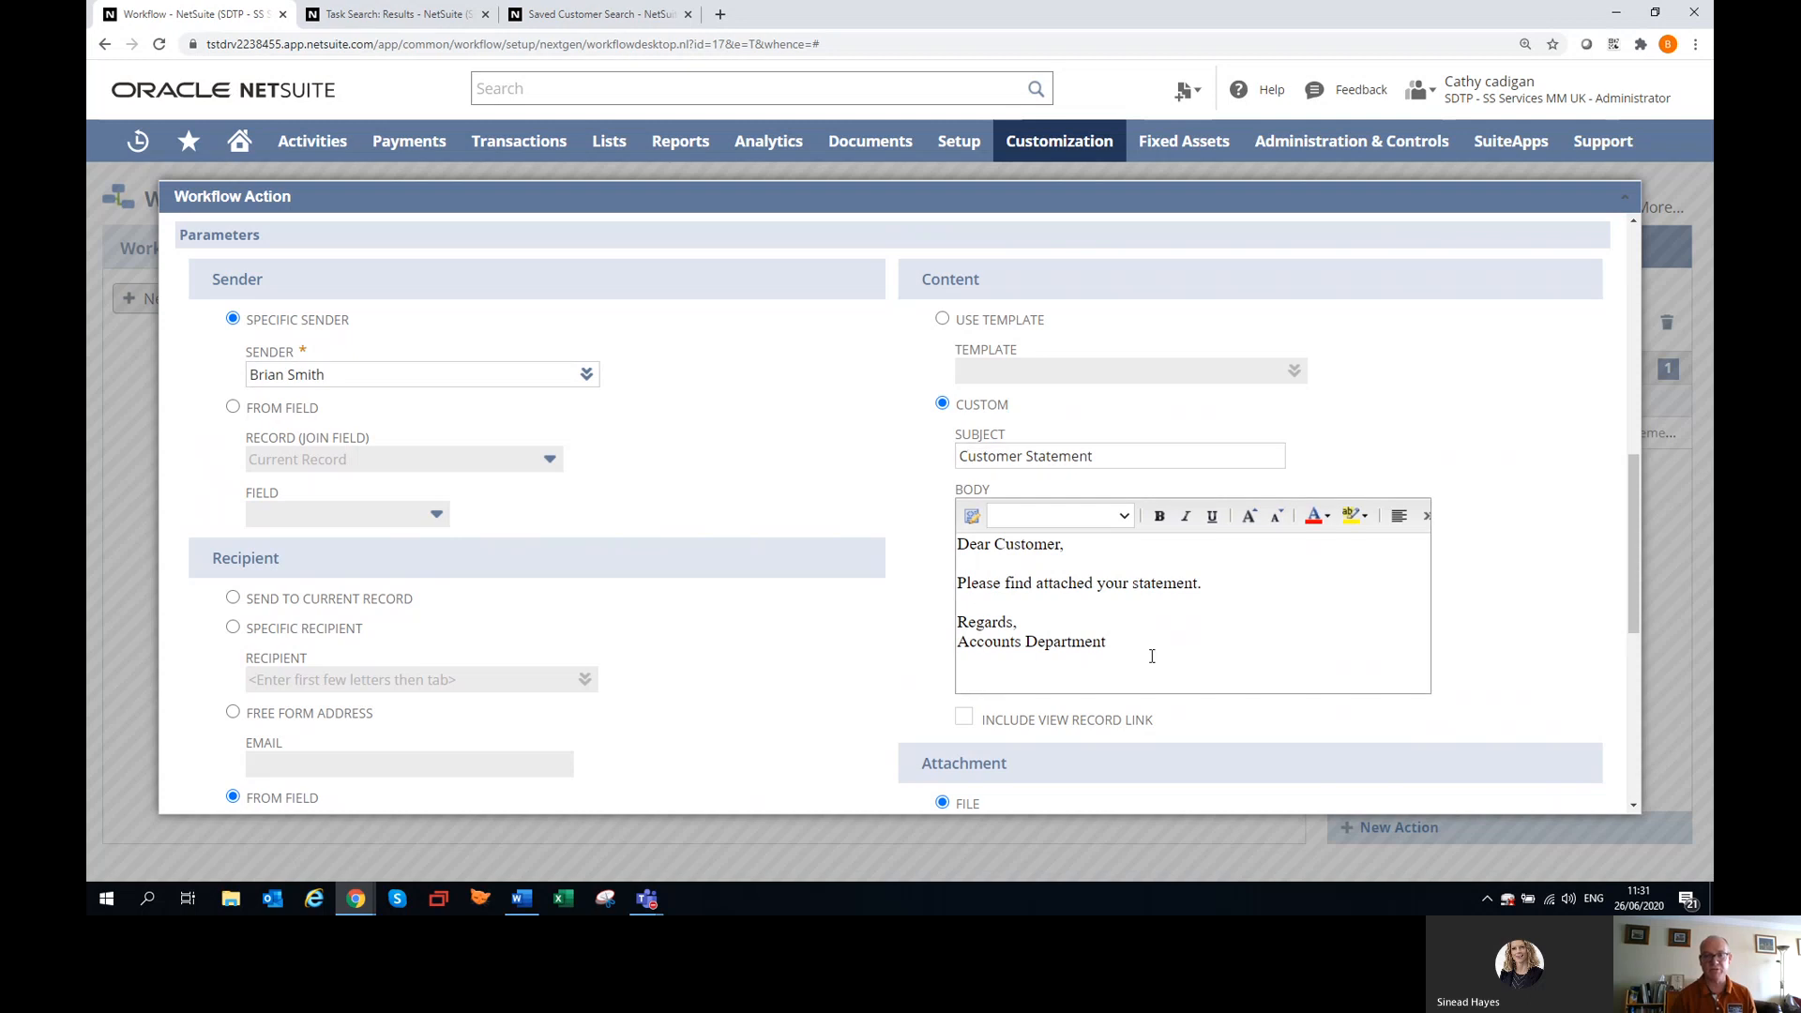
Review the Send Email action's attached statement options, including type, statement date and open transactions only, and close it without changes.
scroll(1152, 652, down, 5)
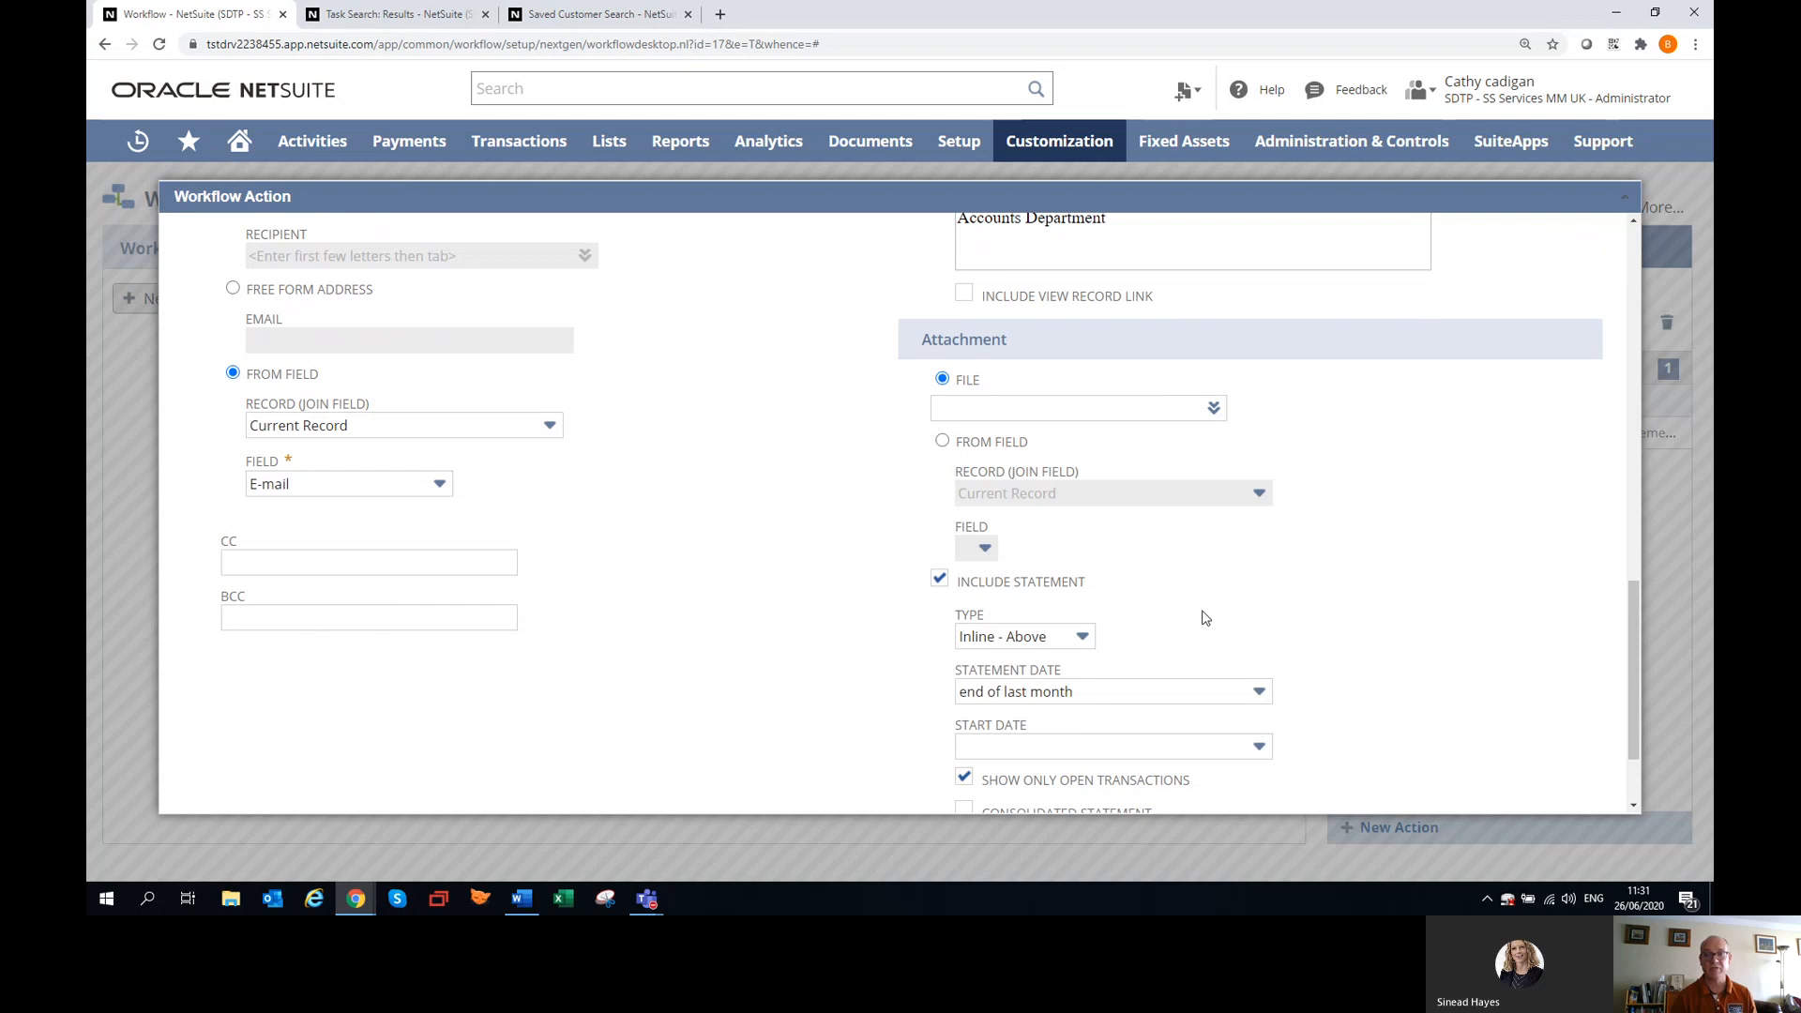
scroll(1216, 630, down, 2)
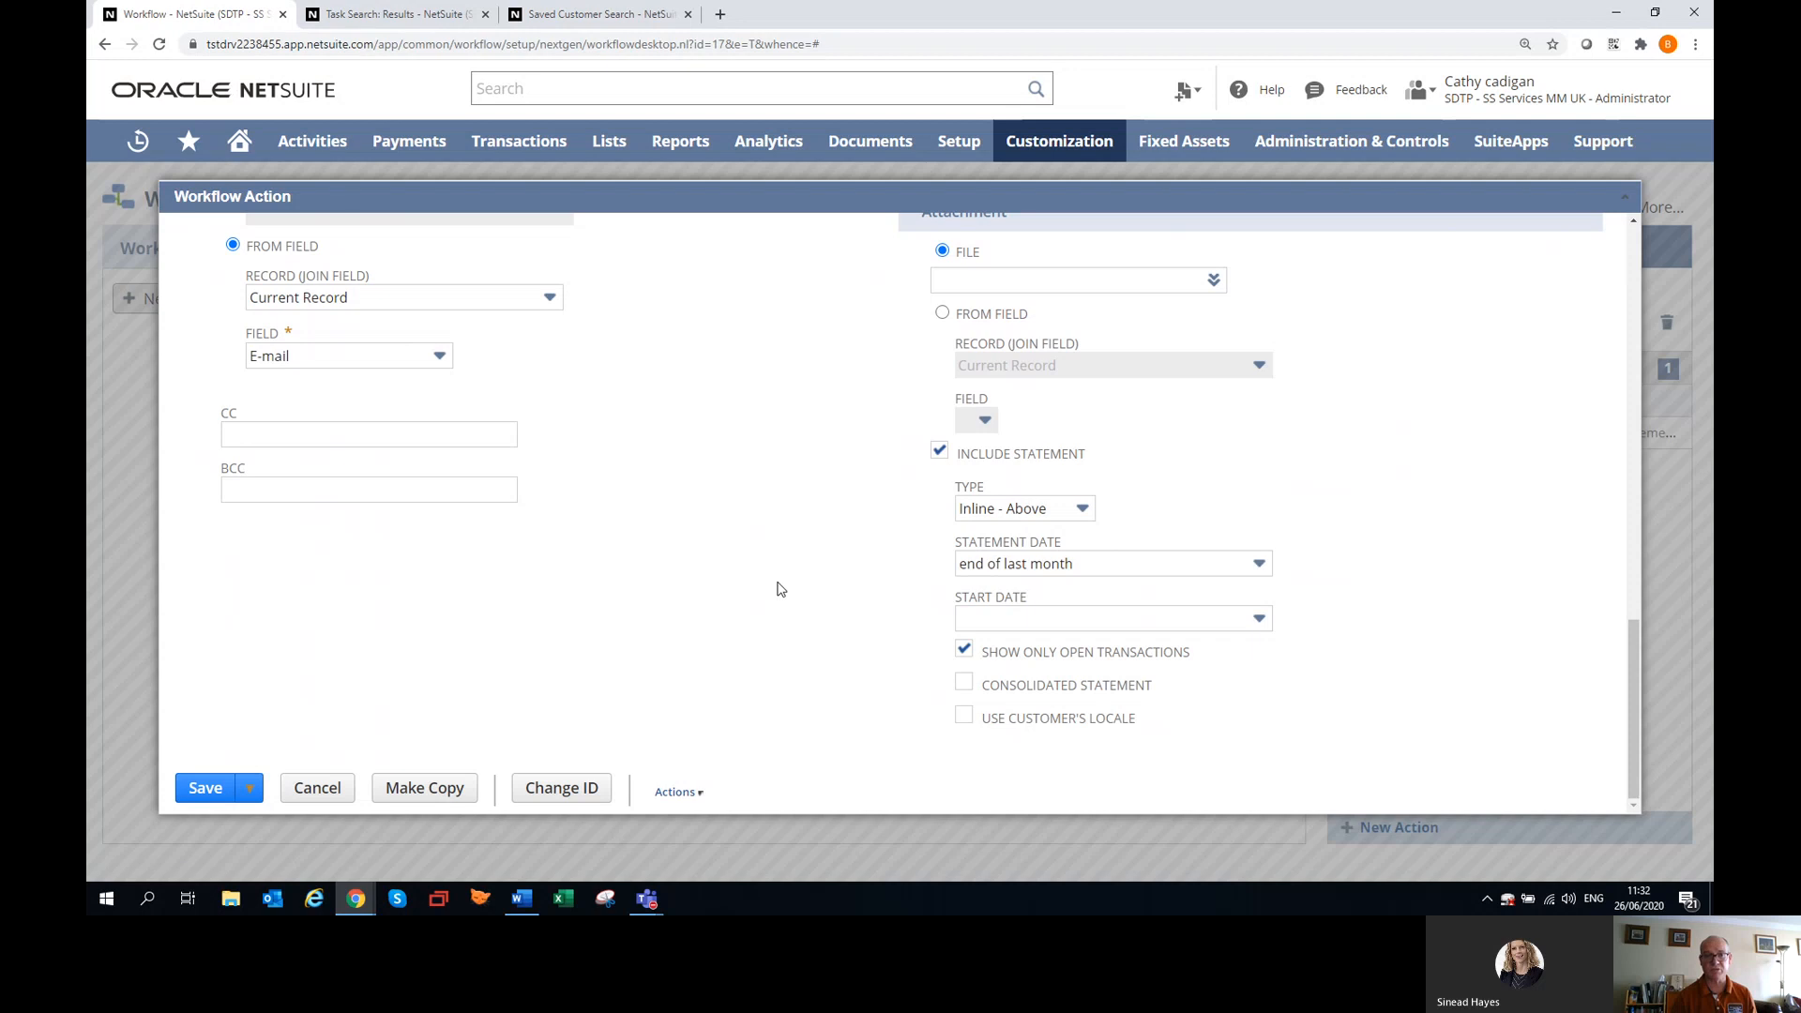
click(197, 788)
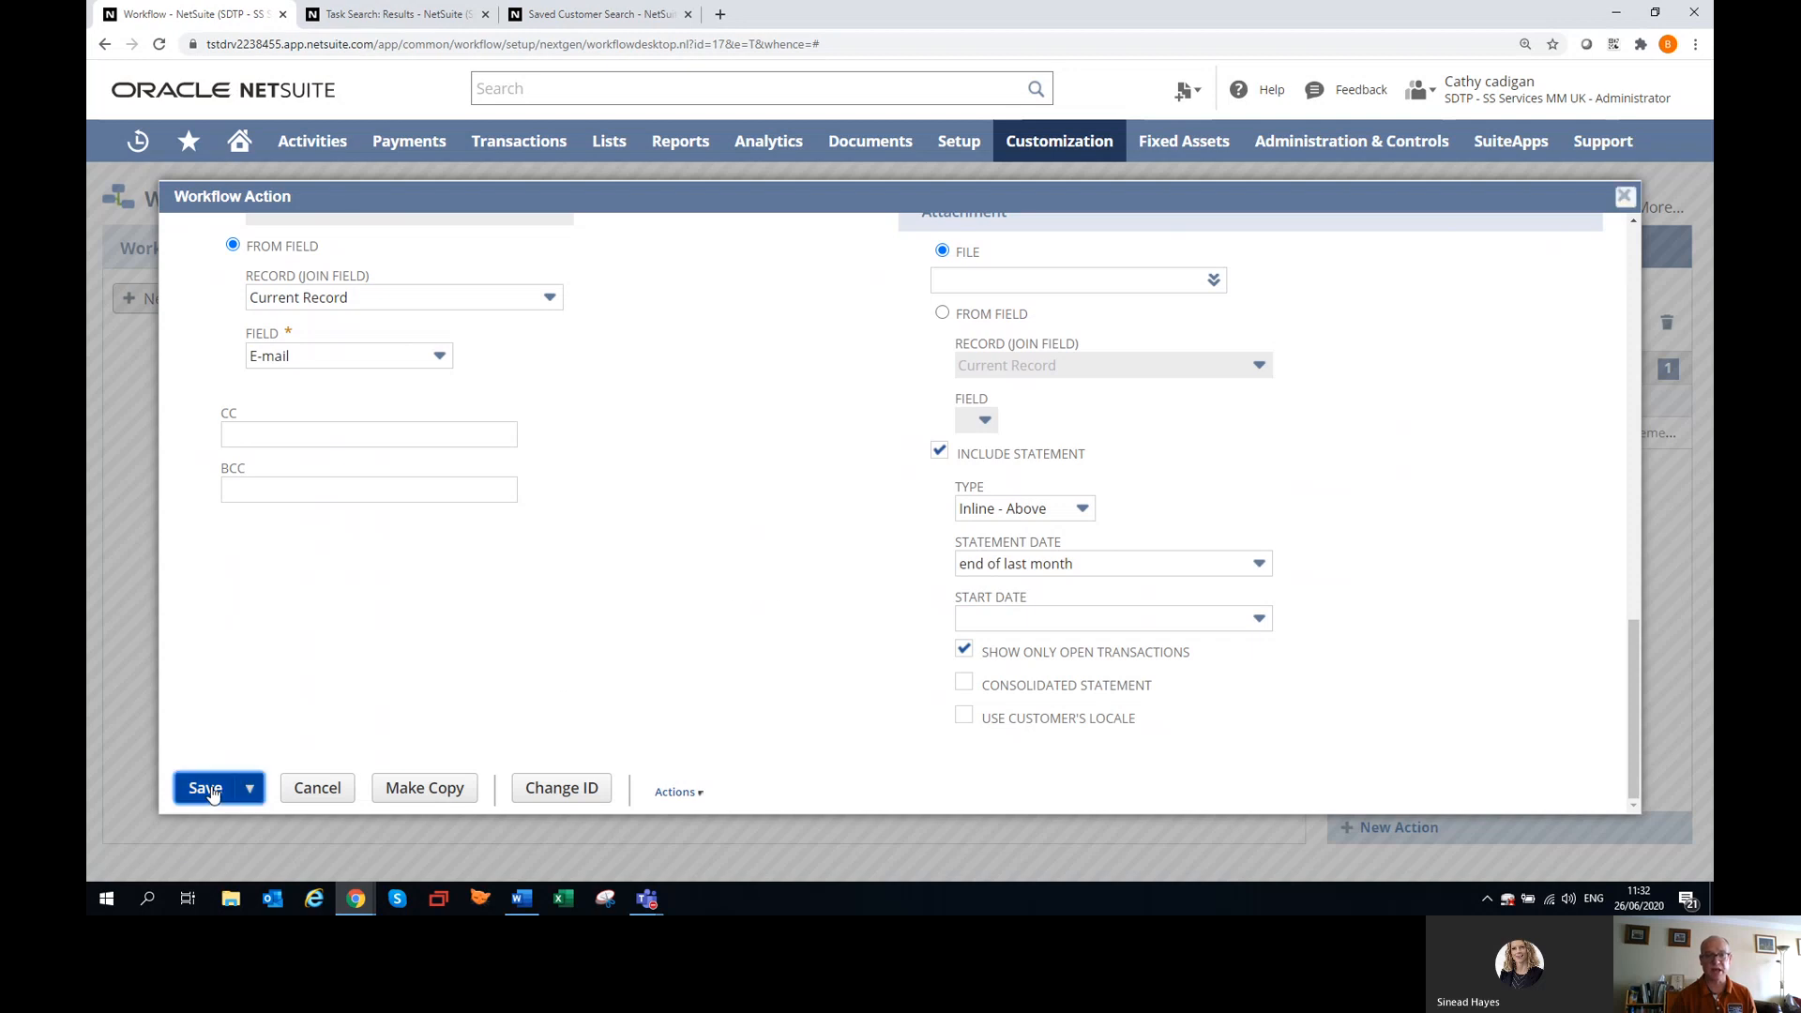
click(1049, 140)
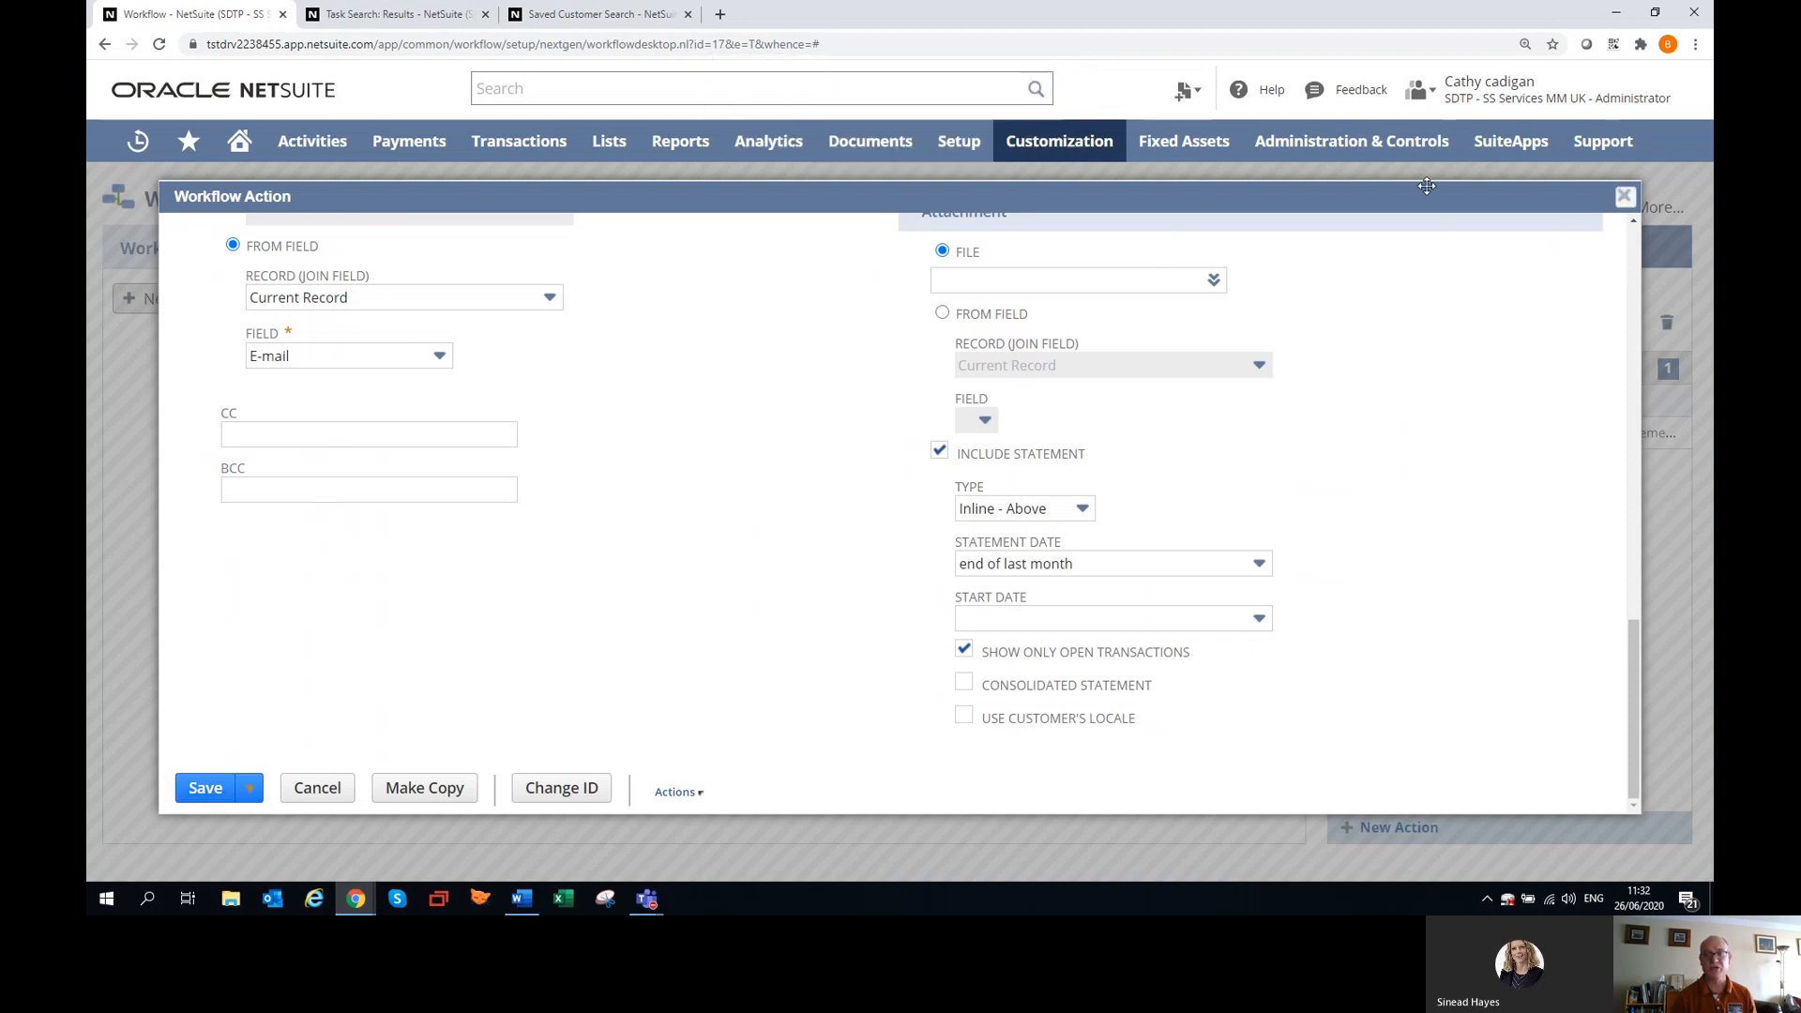
click(1626, 205)
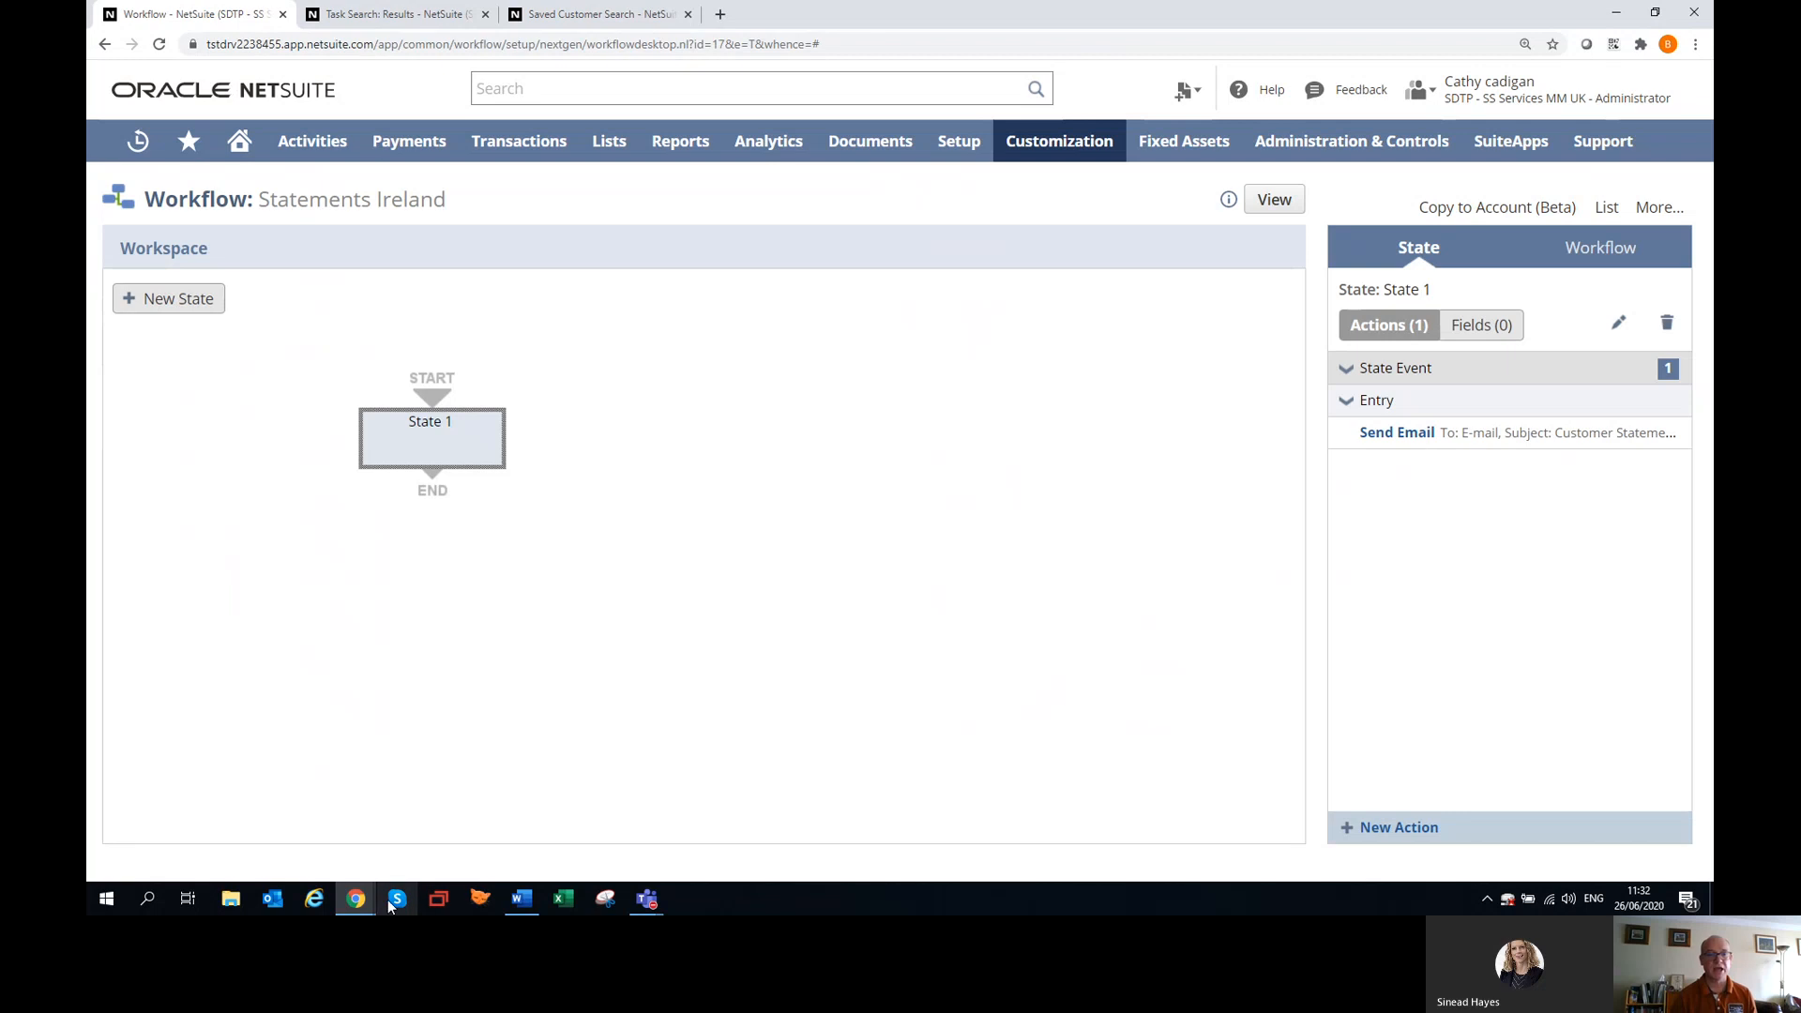
Switch to the other NetSuite account's browser window and open its Customer Statement Run list.
click(355, 899)
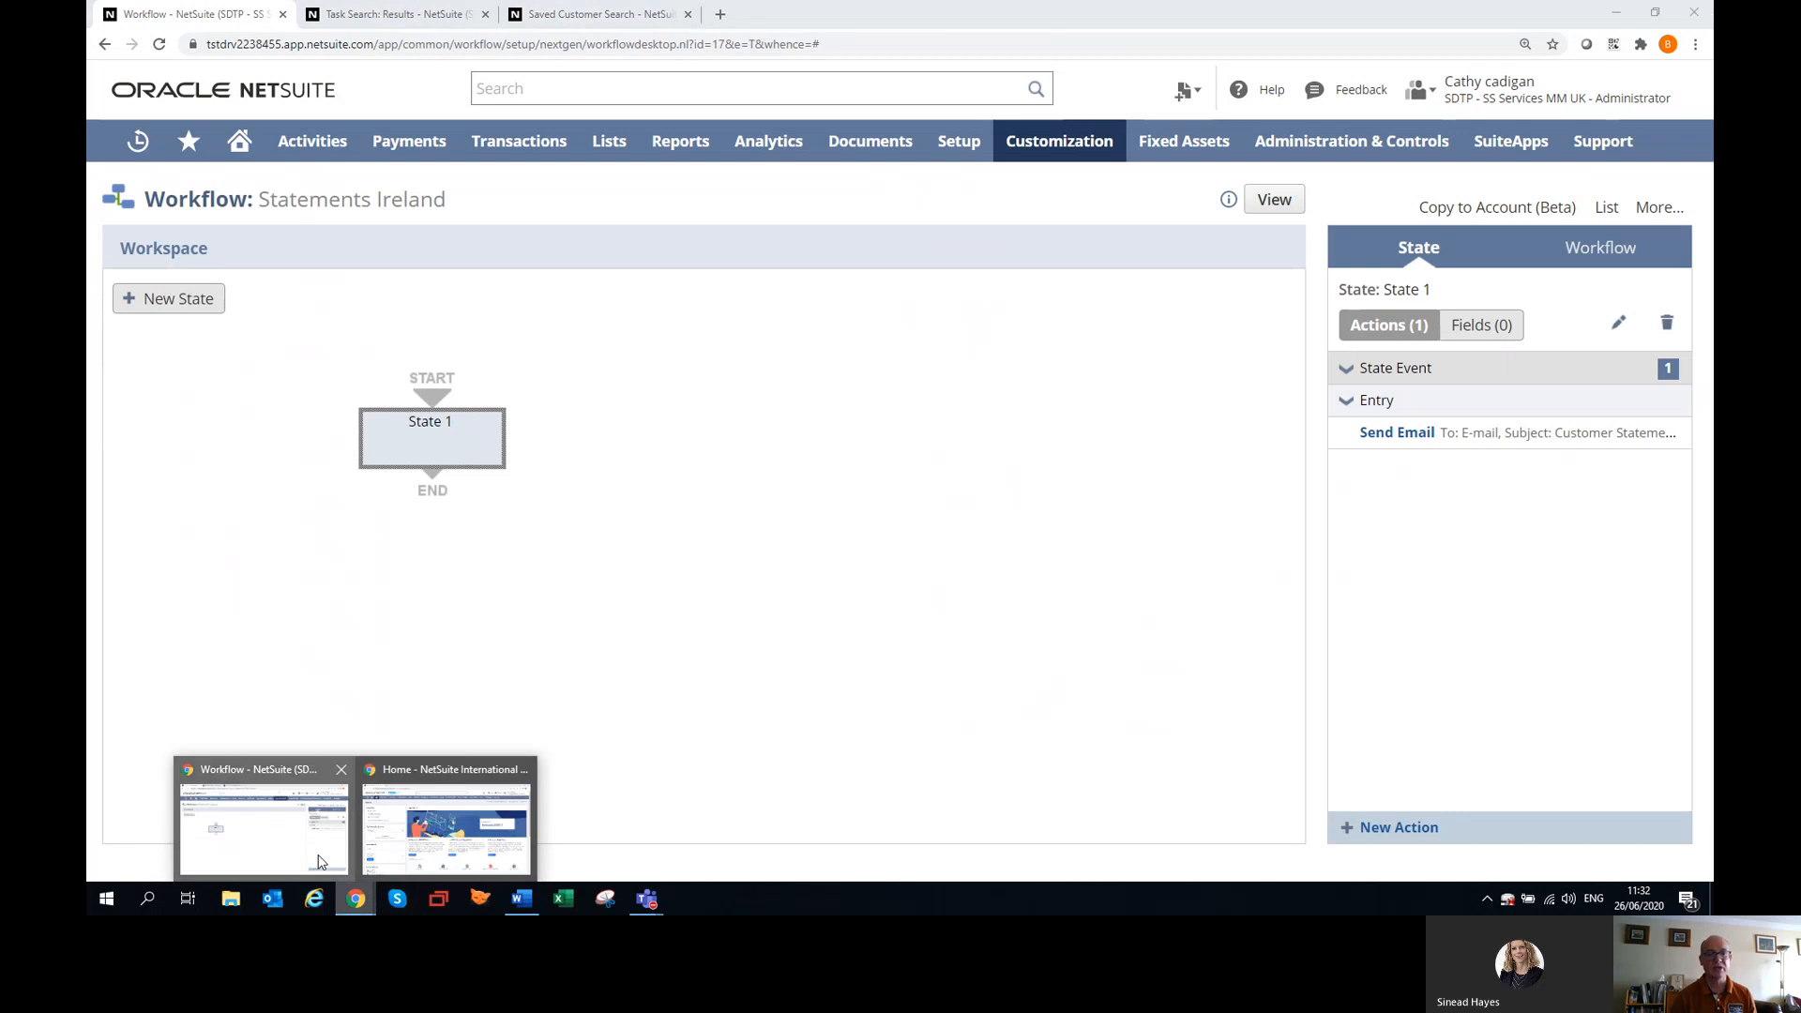
click(447, 825)
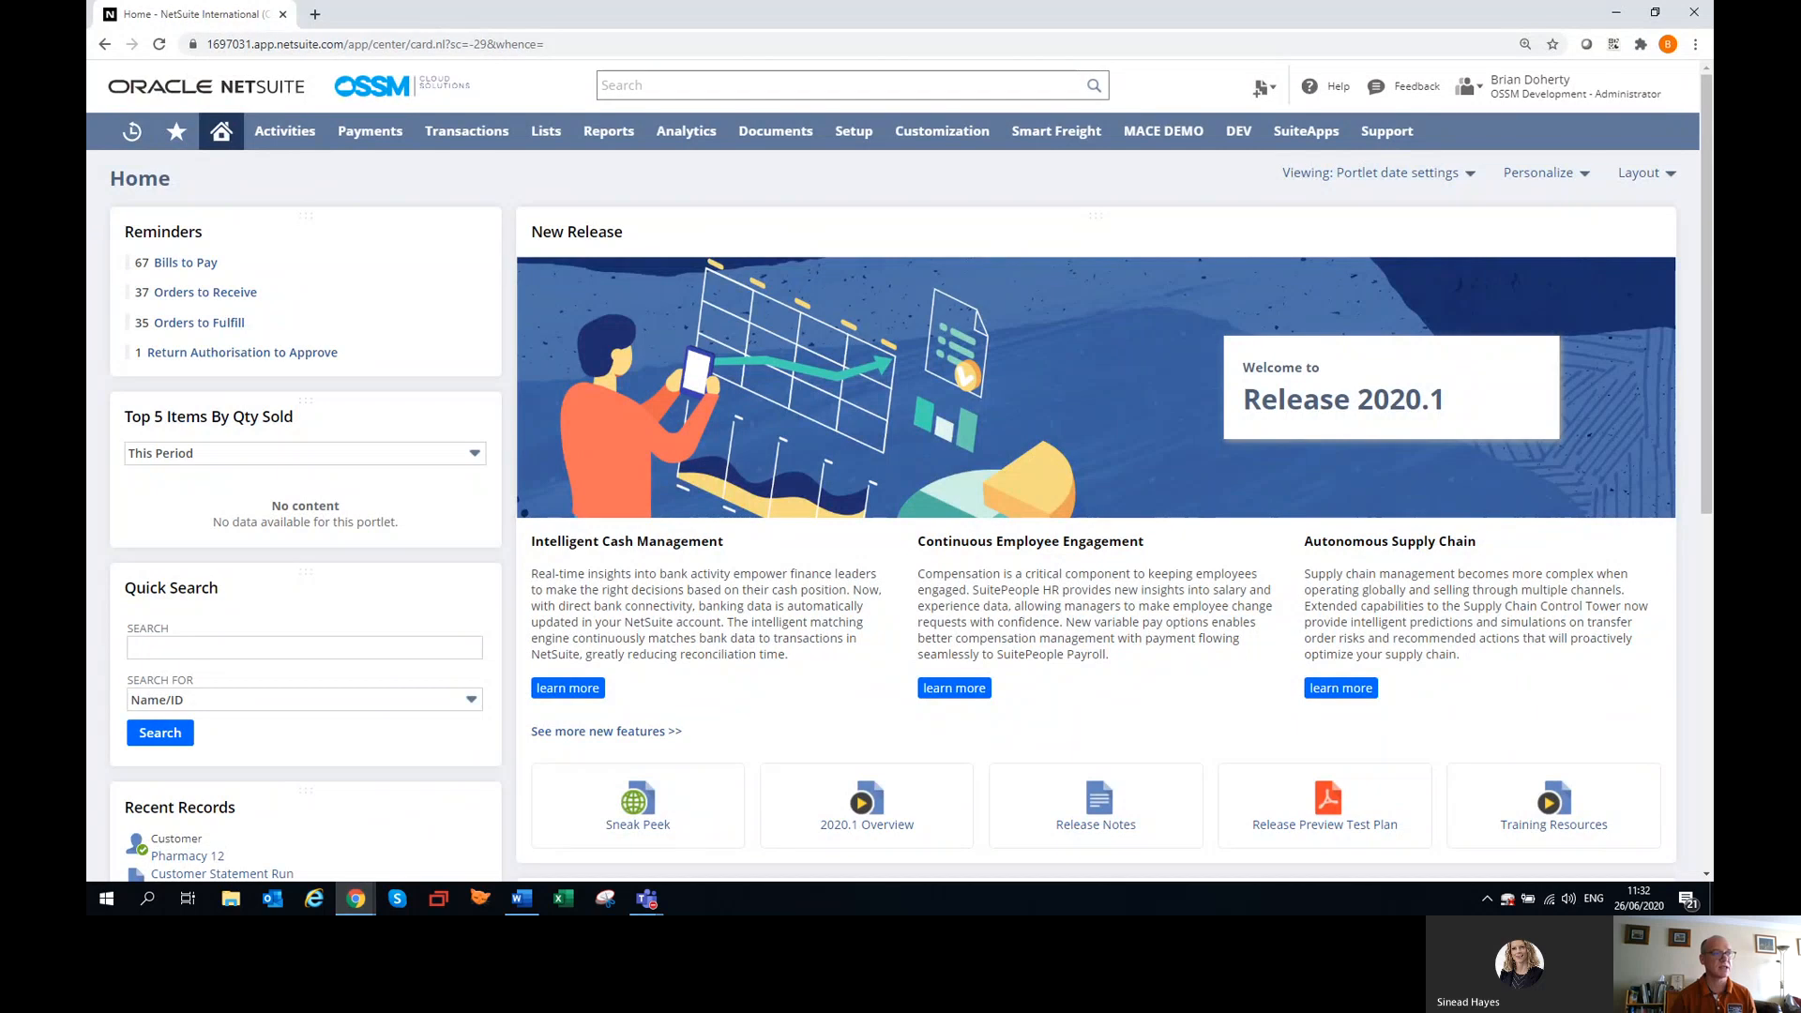
mouse_move(466, 134)
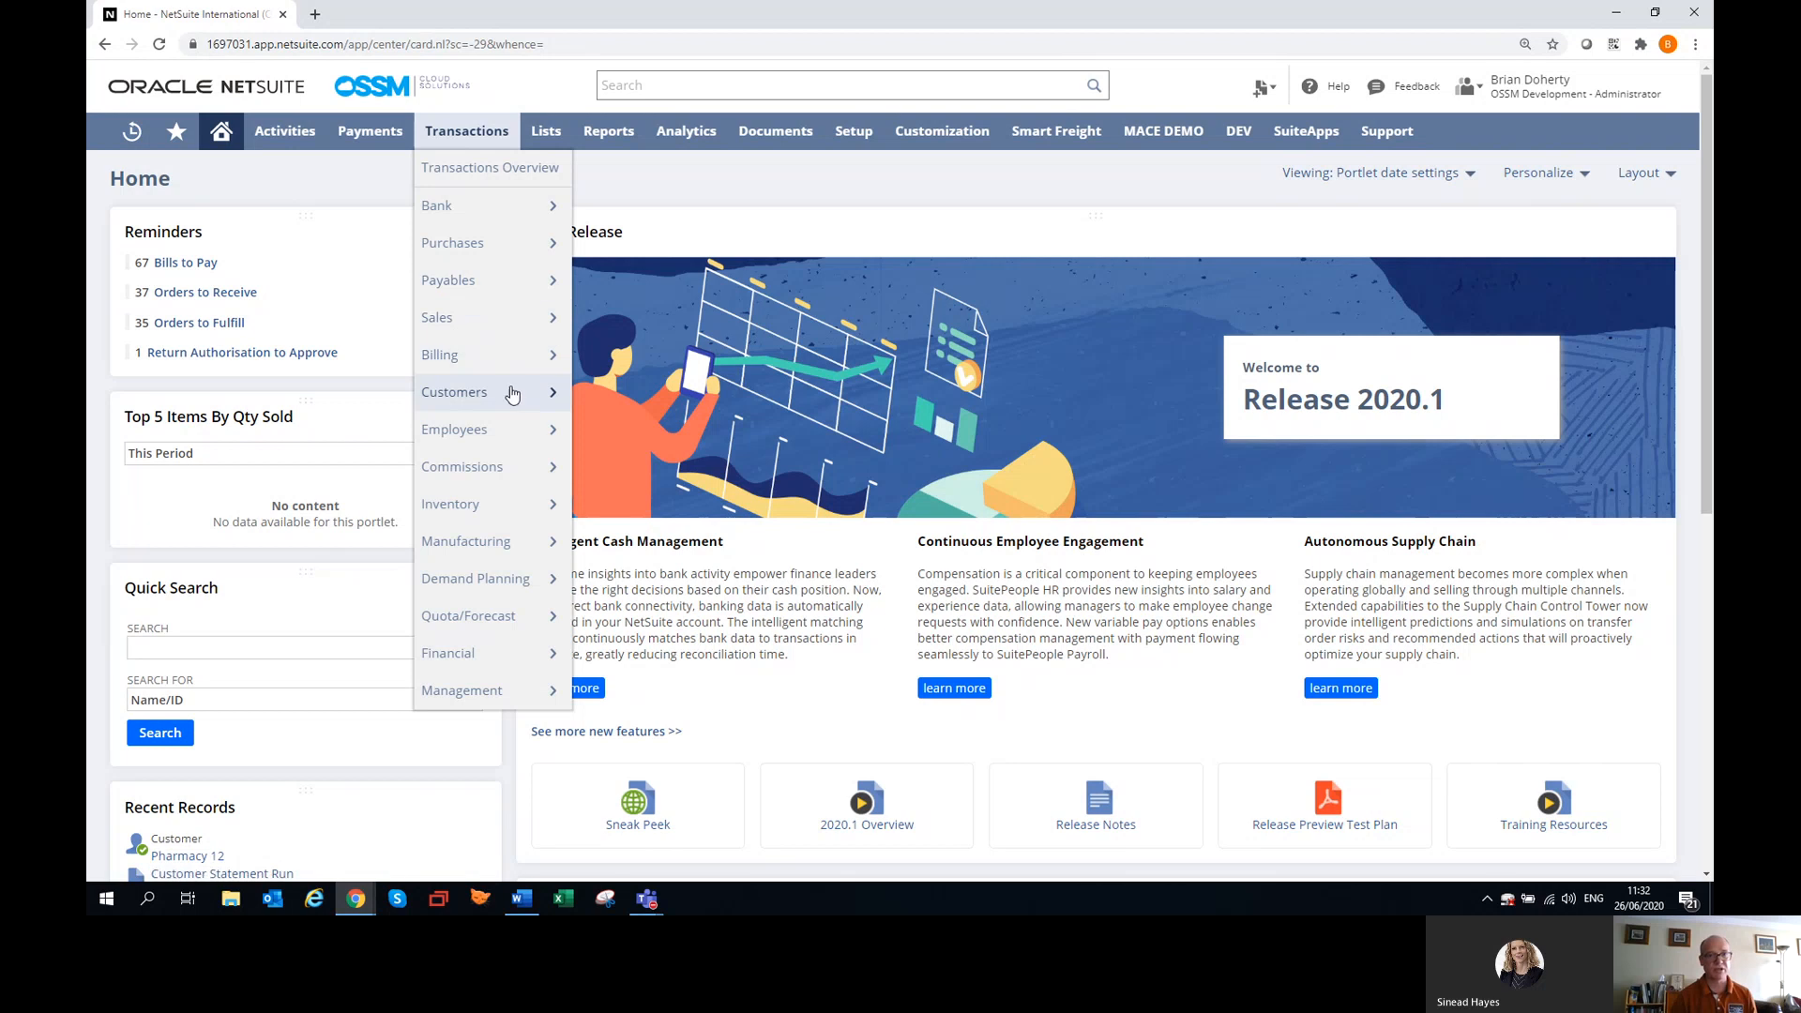
mouse_move(515, 403)
scroll(657, 403, down, 1)
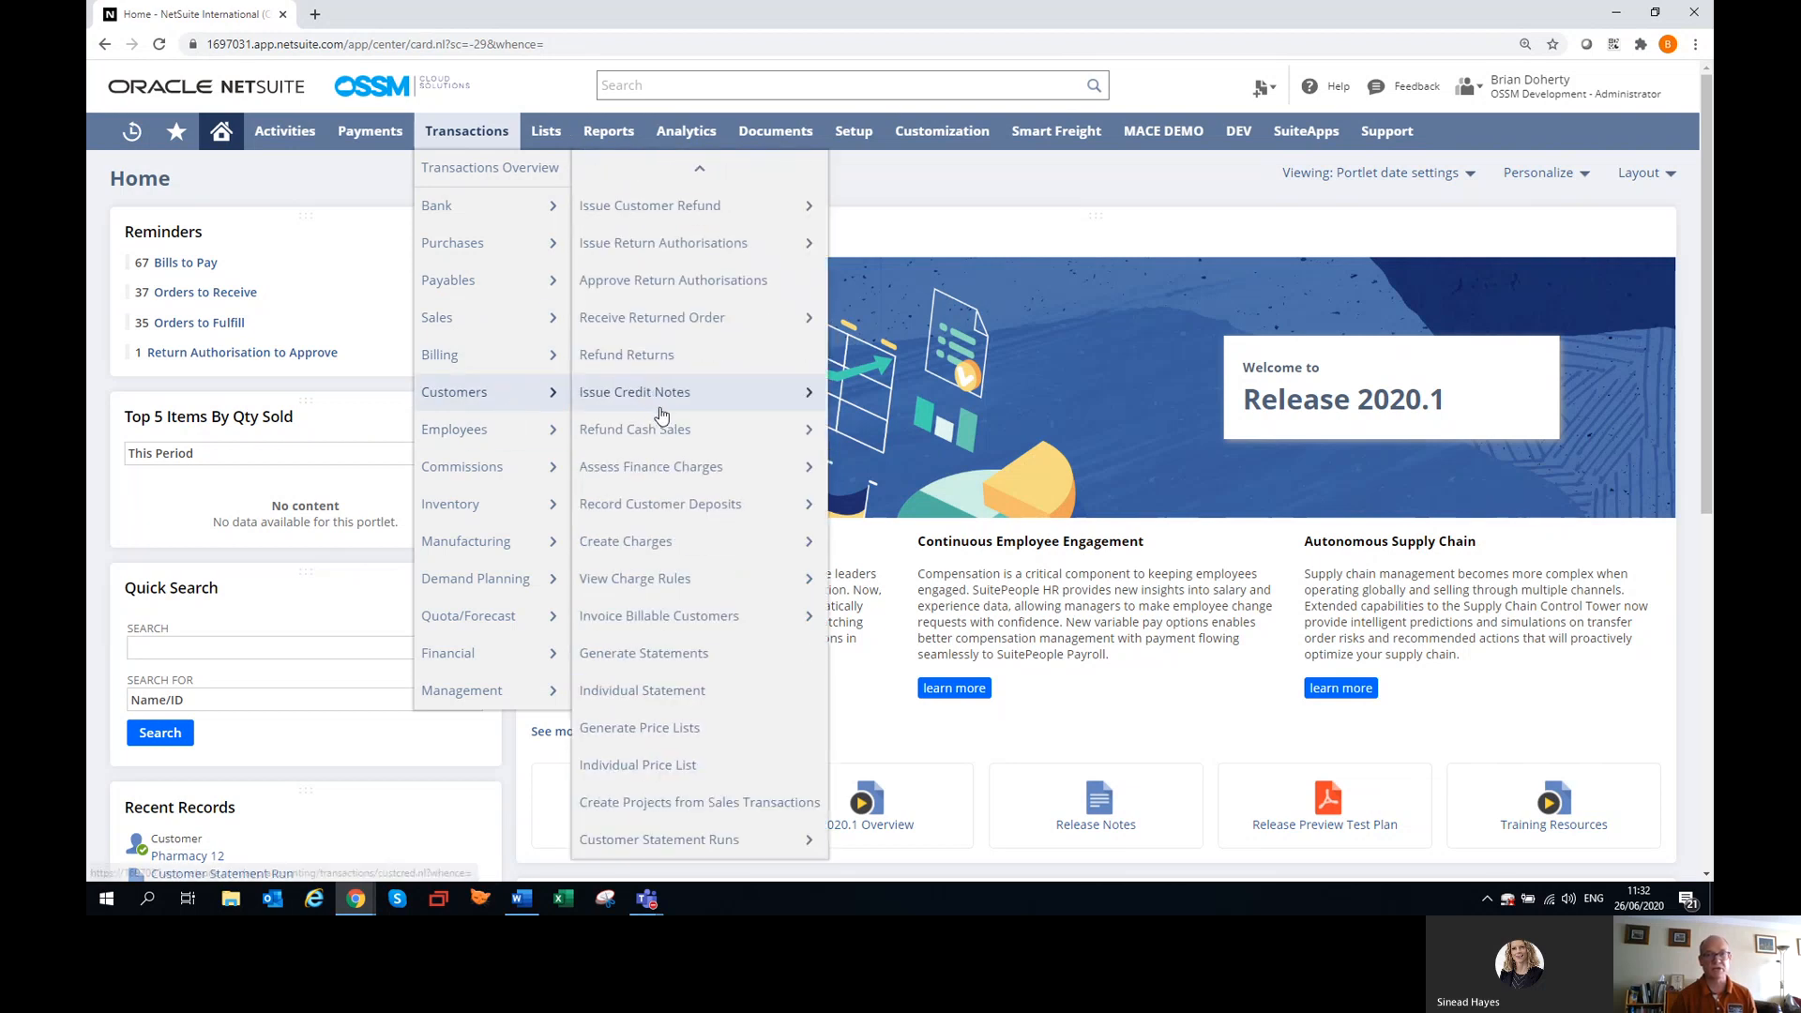
click(735, 852)
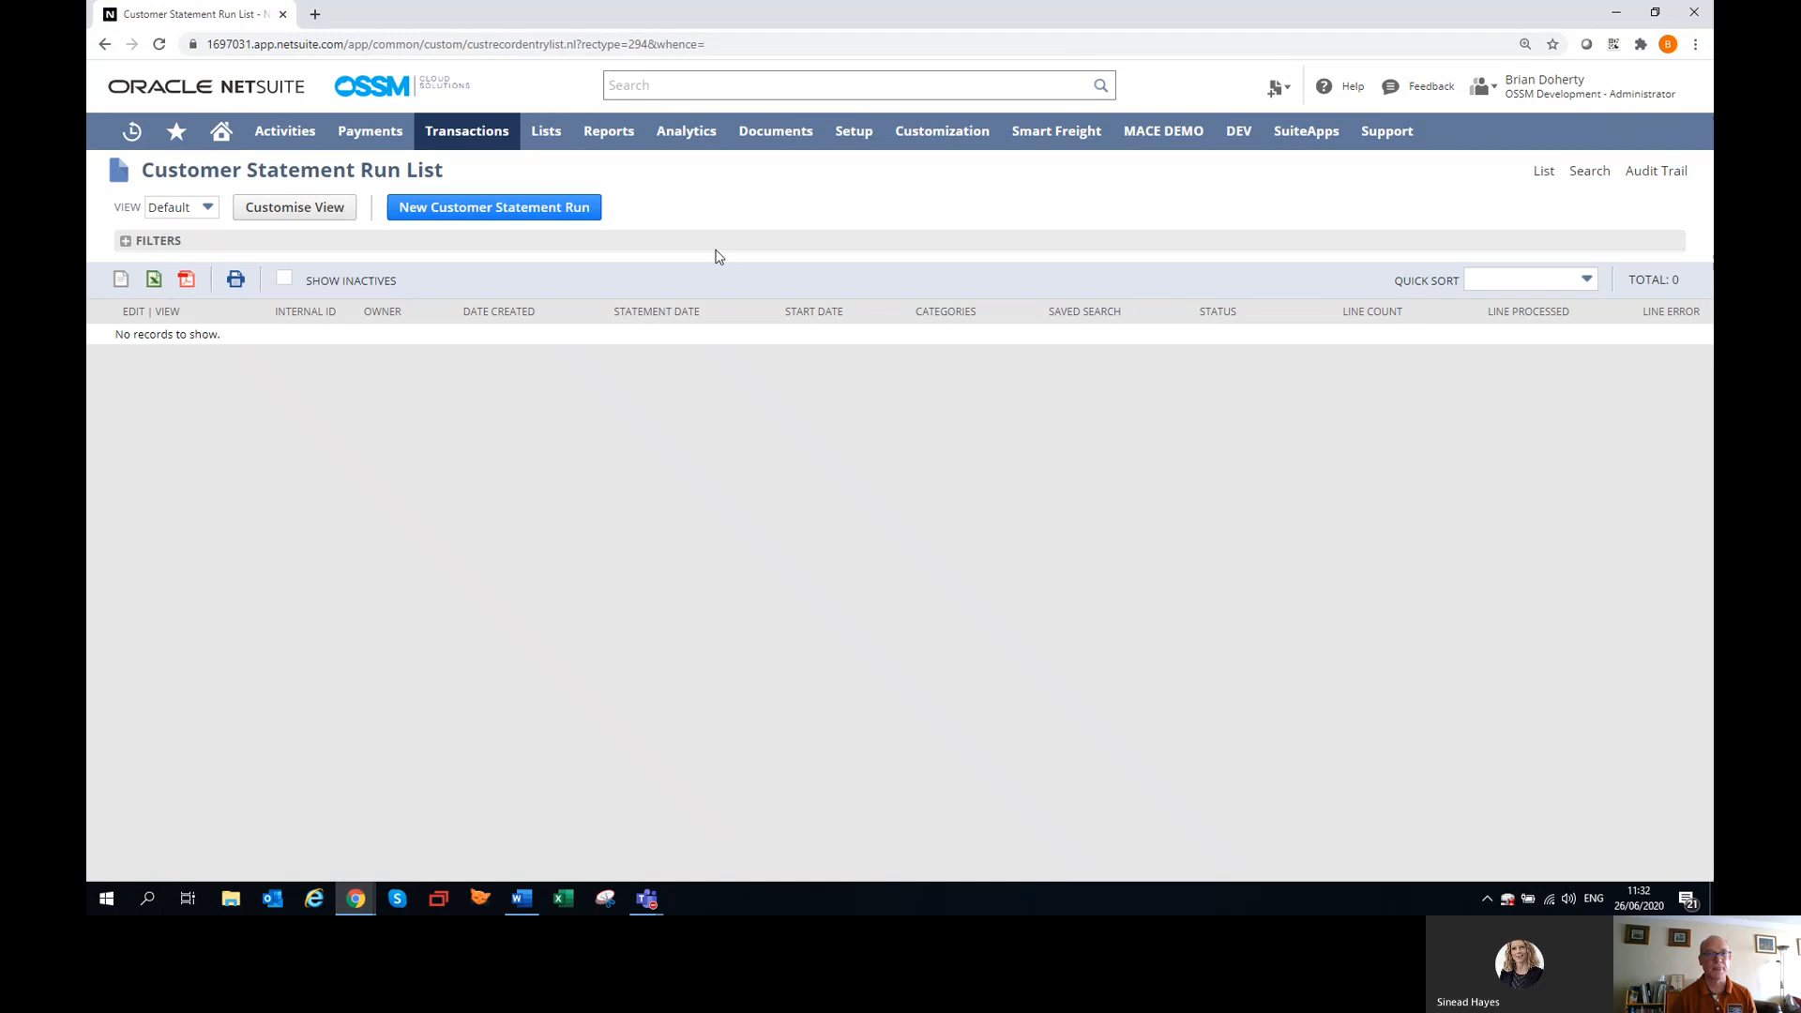
Start a new customer statement run with statement date 01/06/2020 and start date 01/01/2019.
click(528, 210)
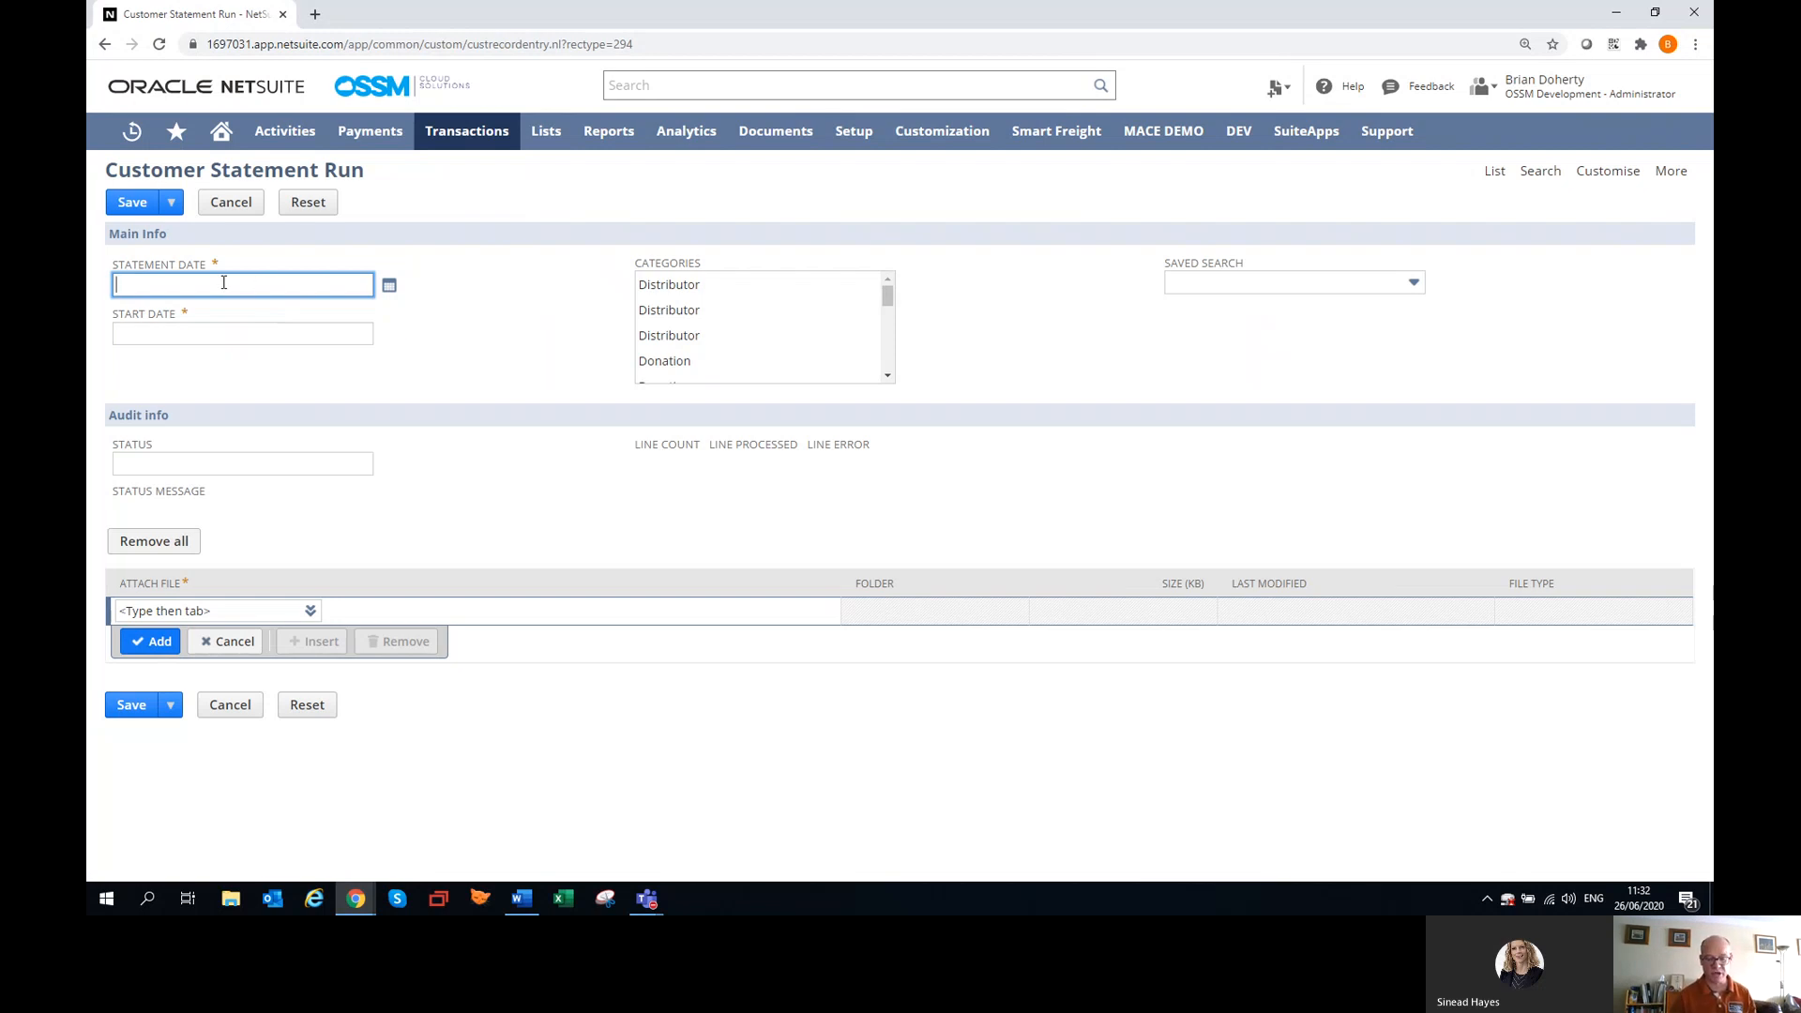
text(01062020)
key(Tab)
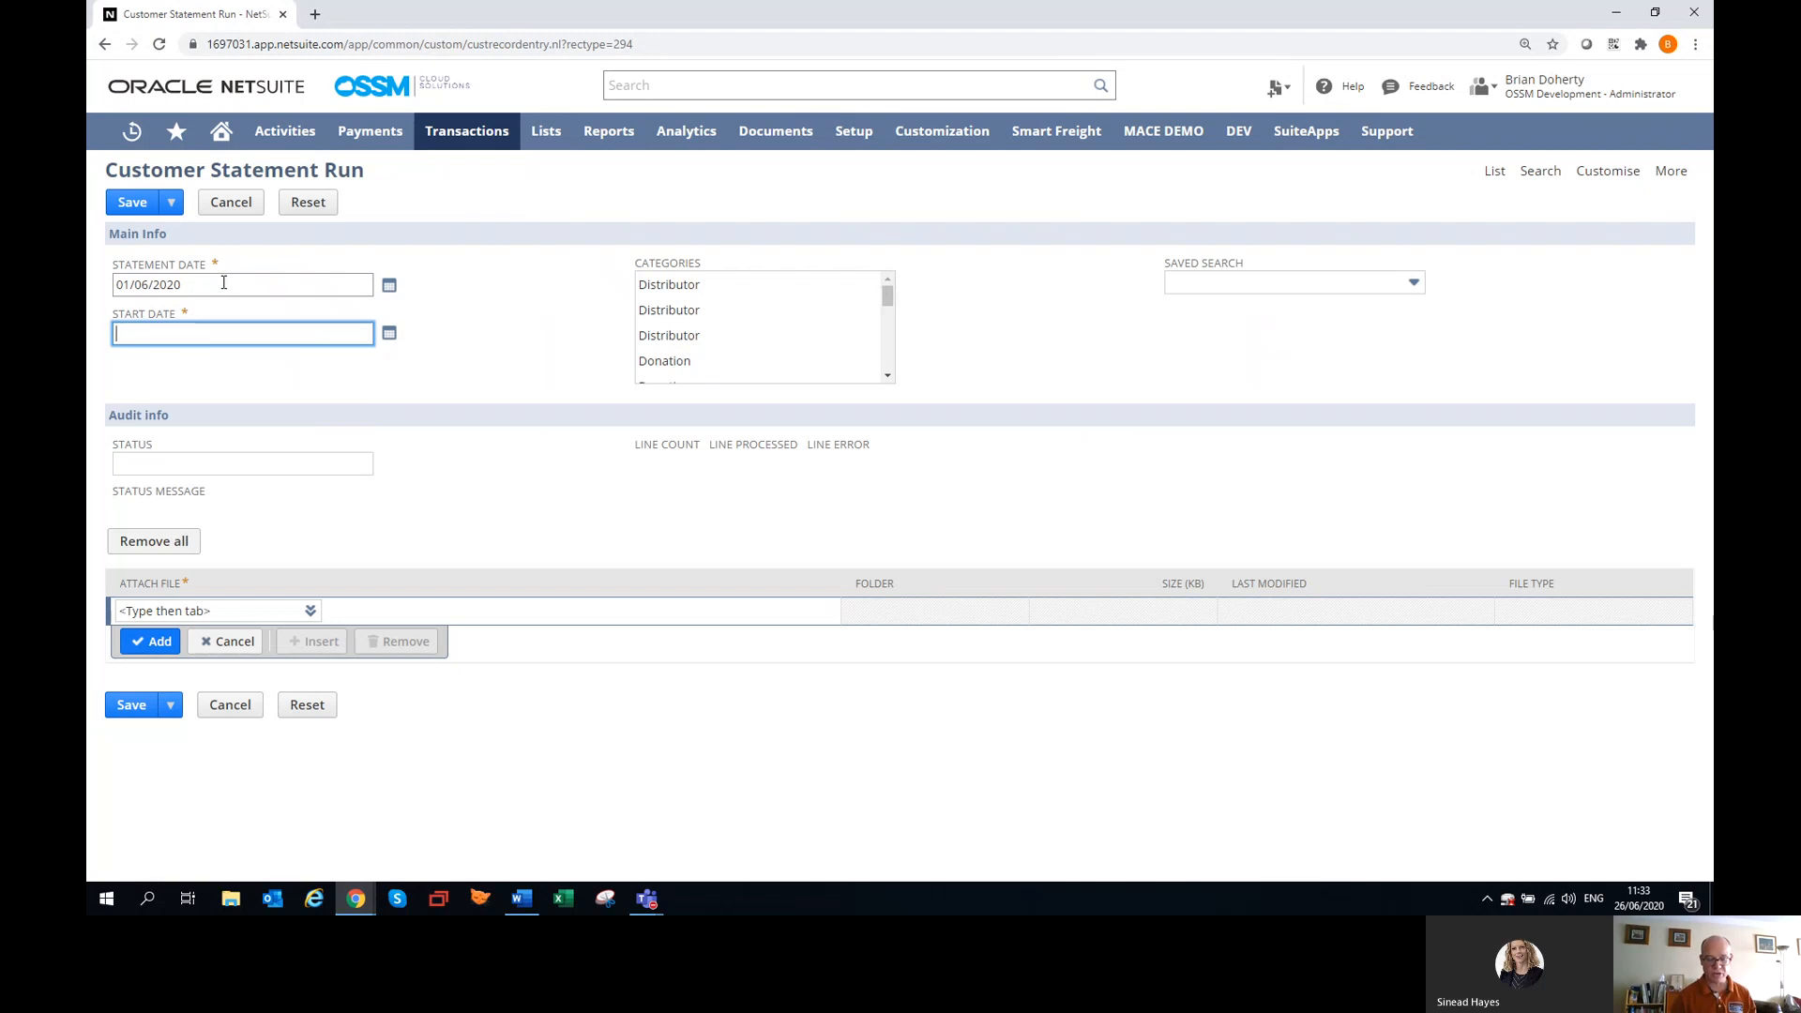
text(01012019)
key(Tab)
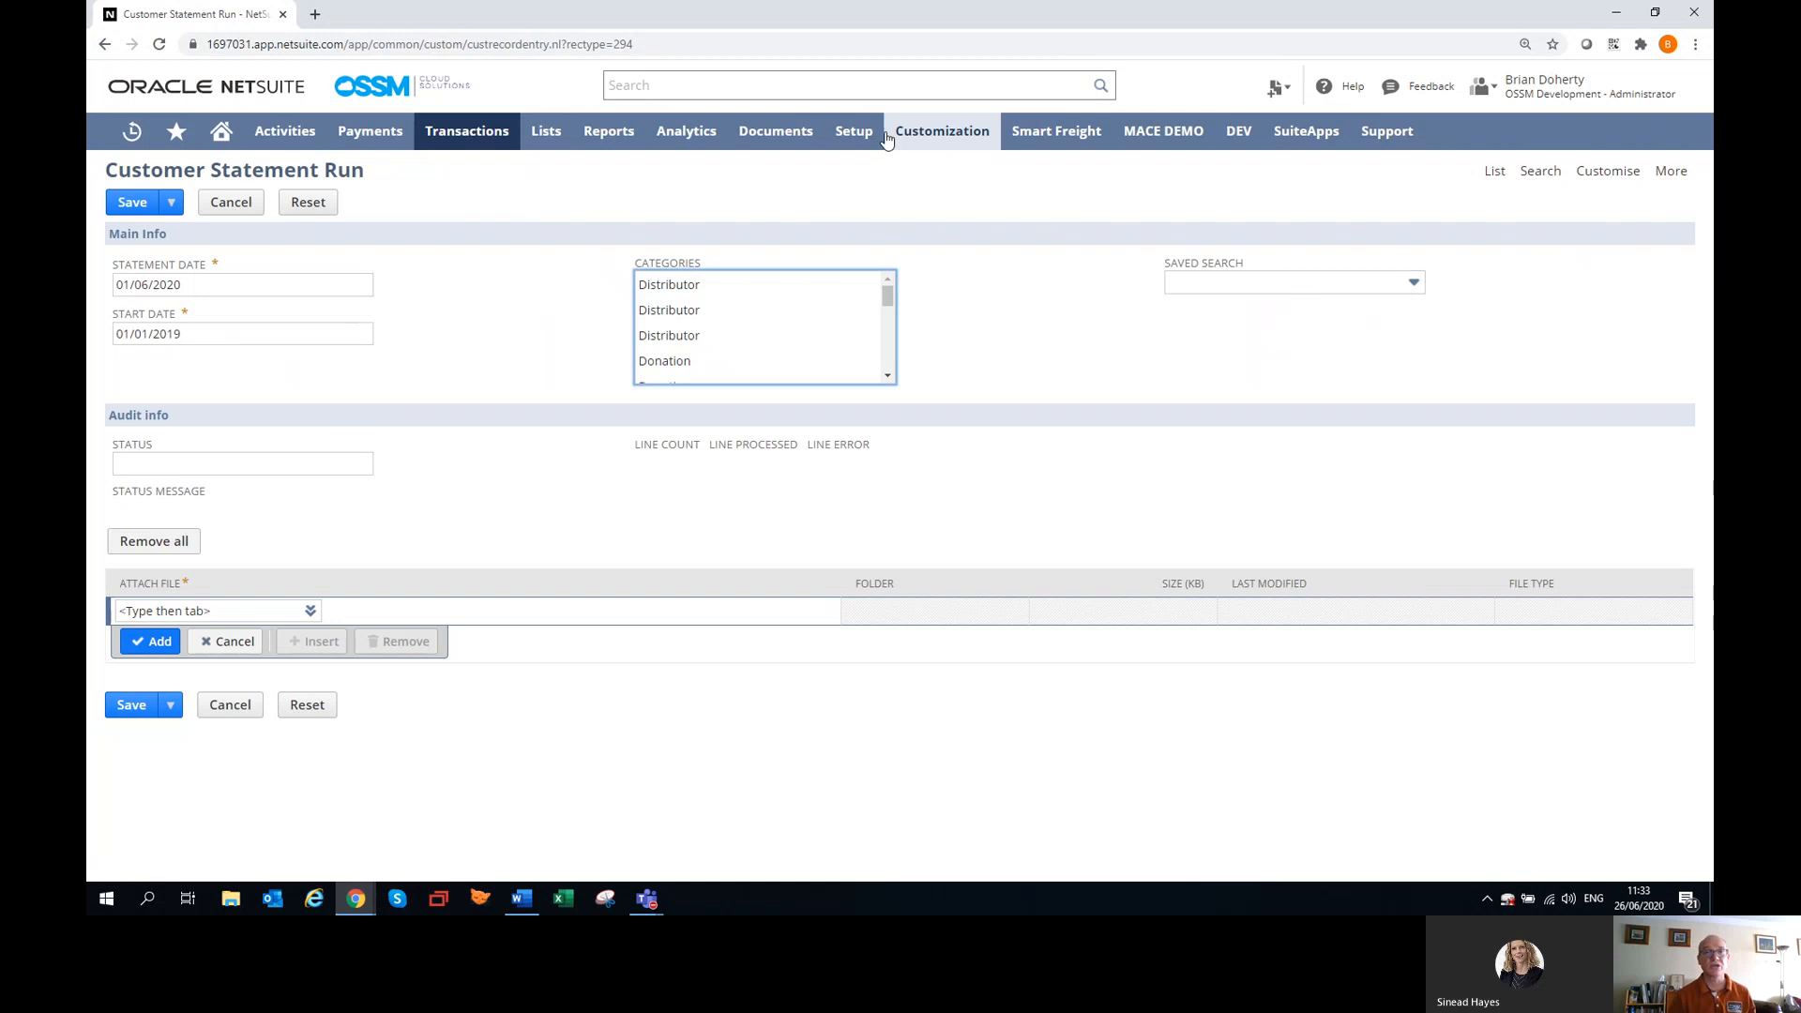
Search globally for "ossm debtors stat", view the OSSM Debtors Statements results in a new tab, and open that search for editing.
click(813, 90)
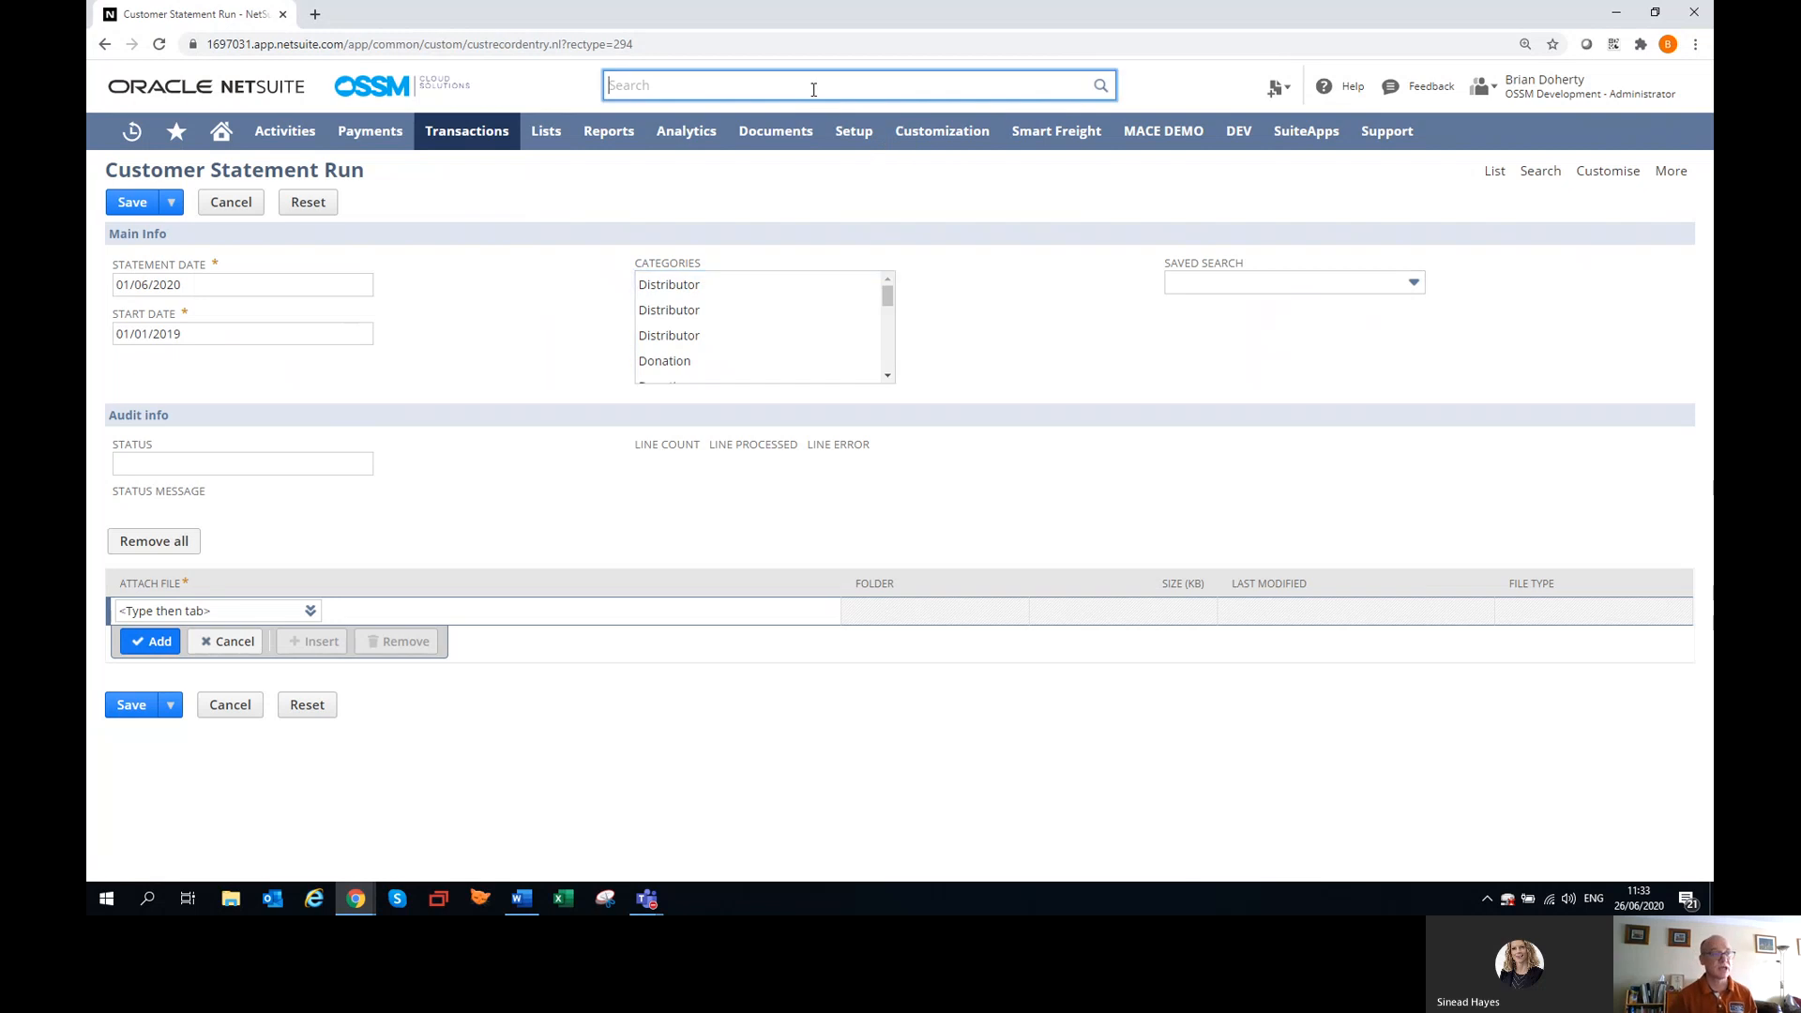
text(c)
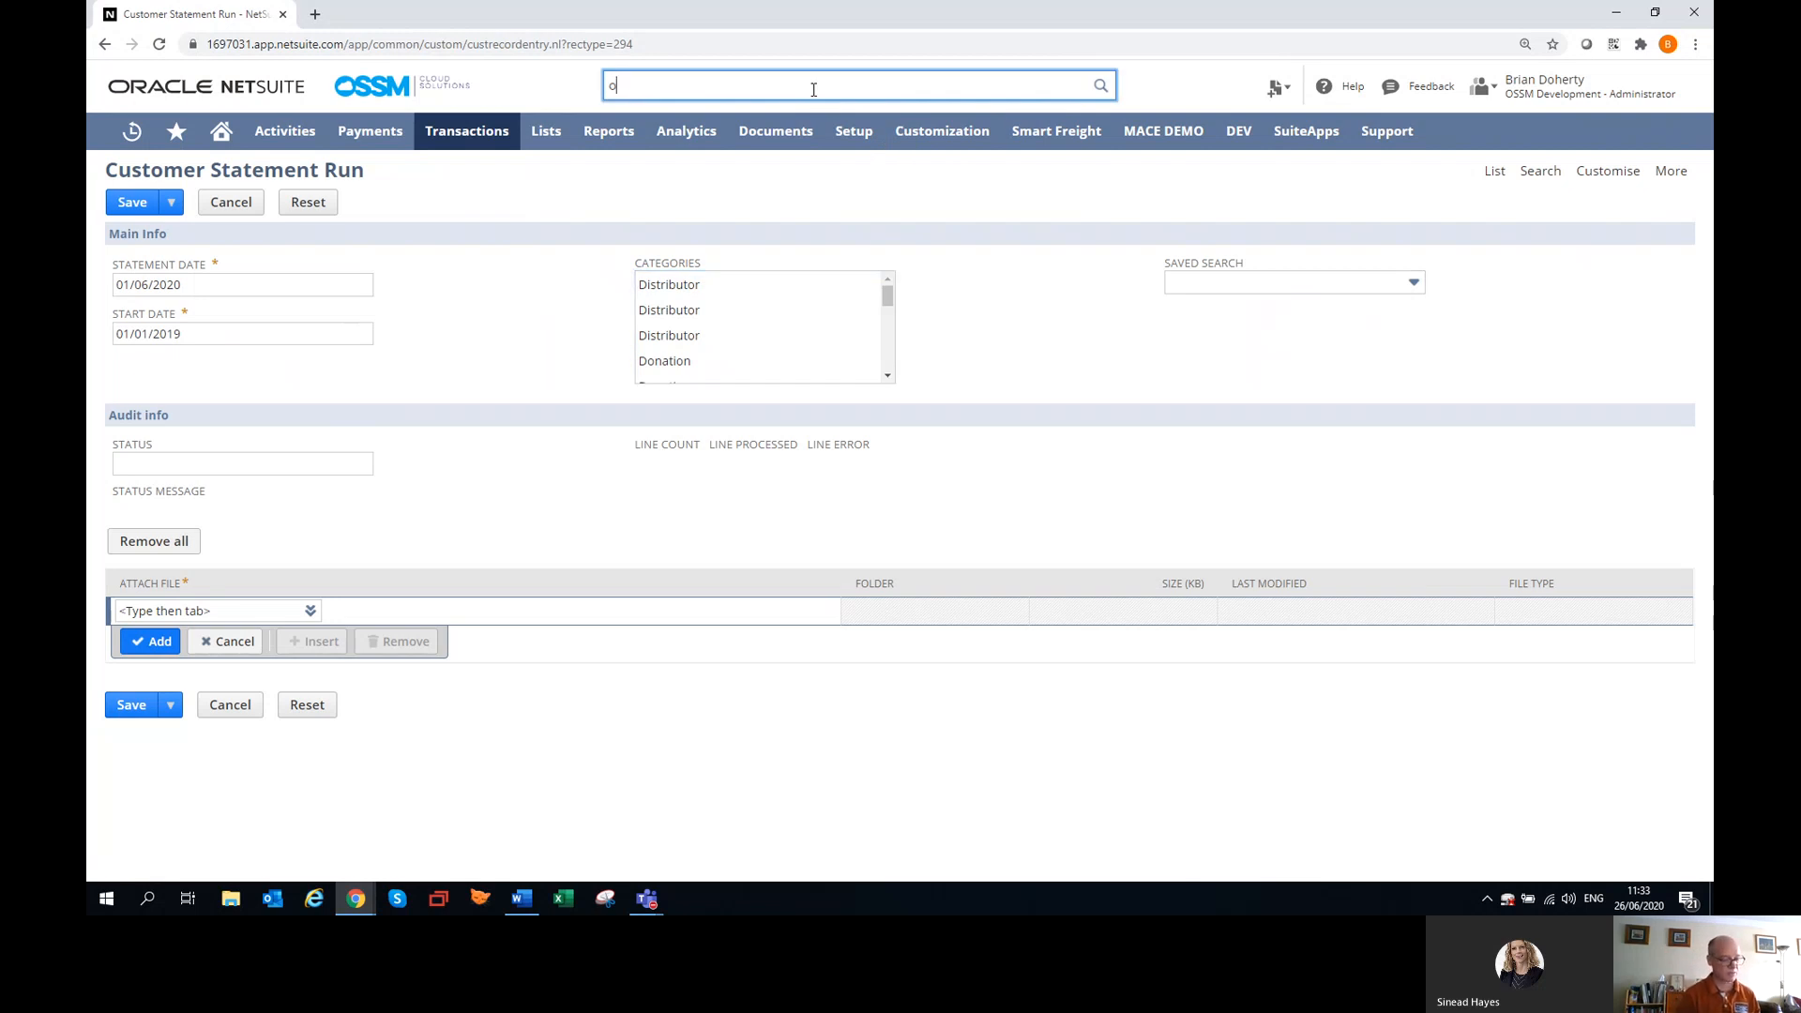
text(ssm deb)
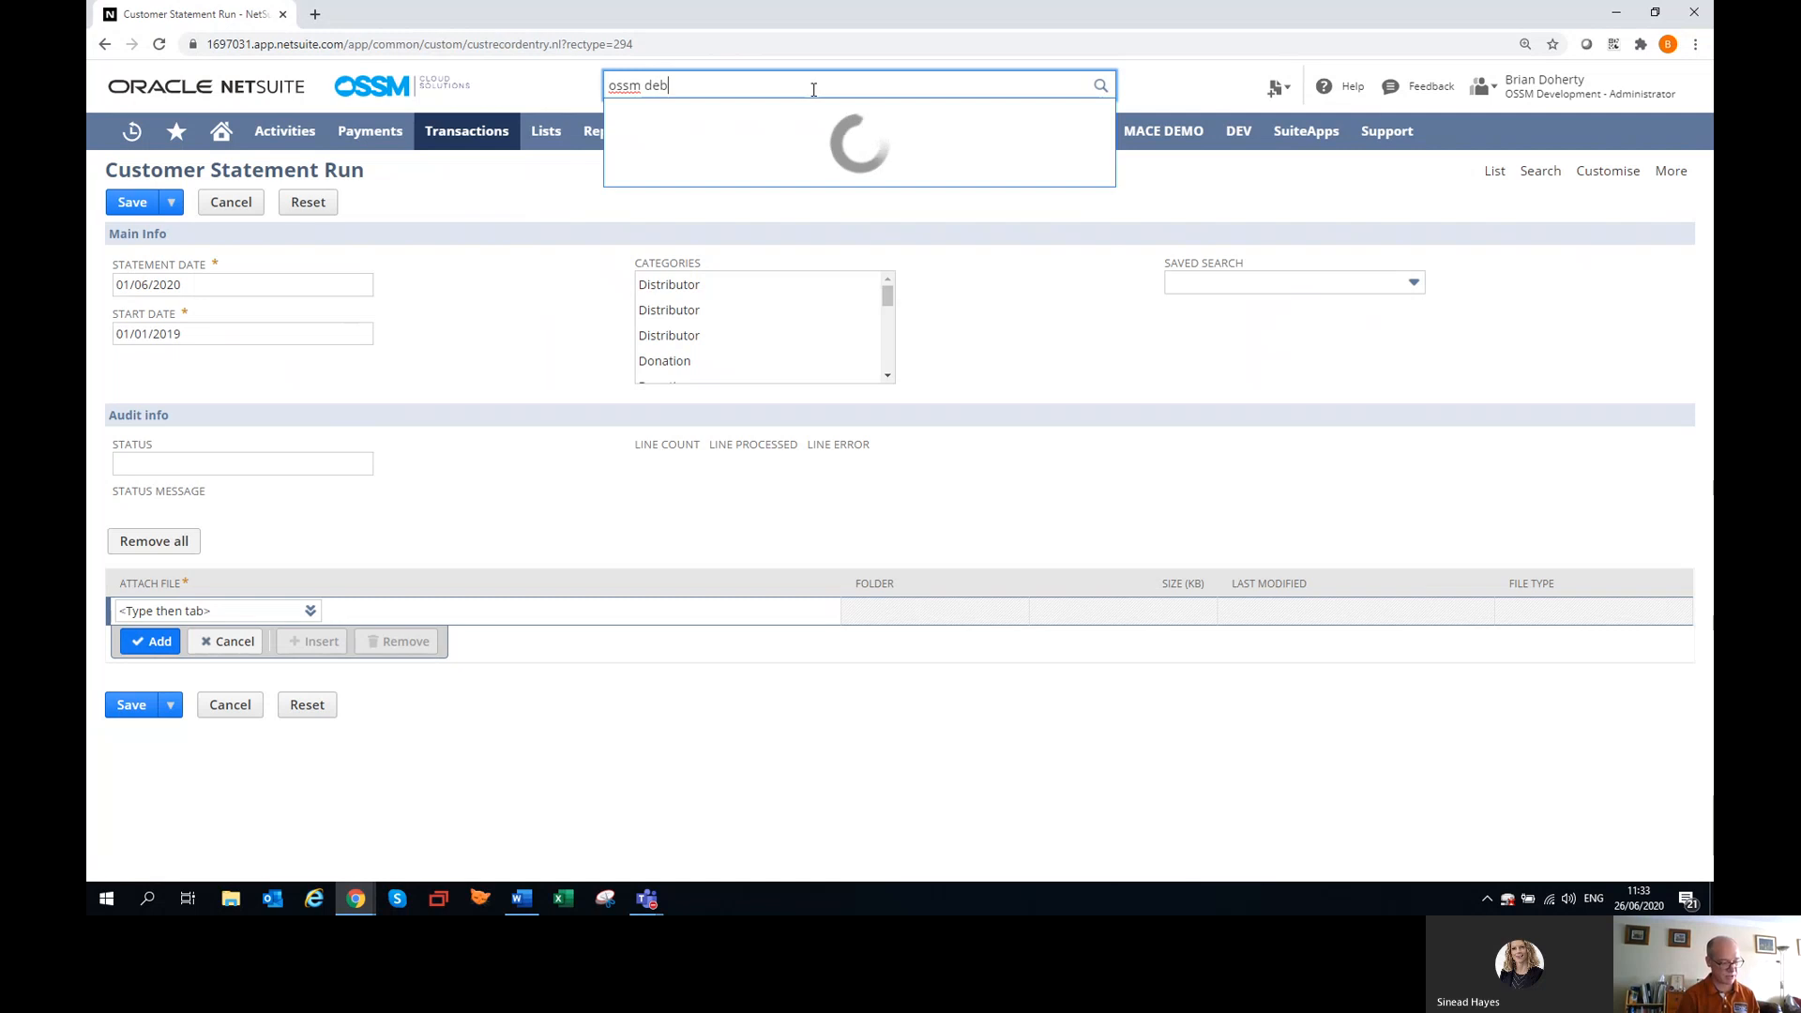
text(tors )
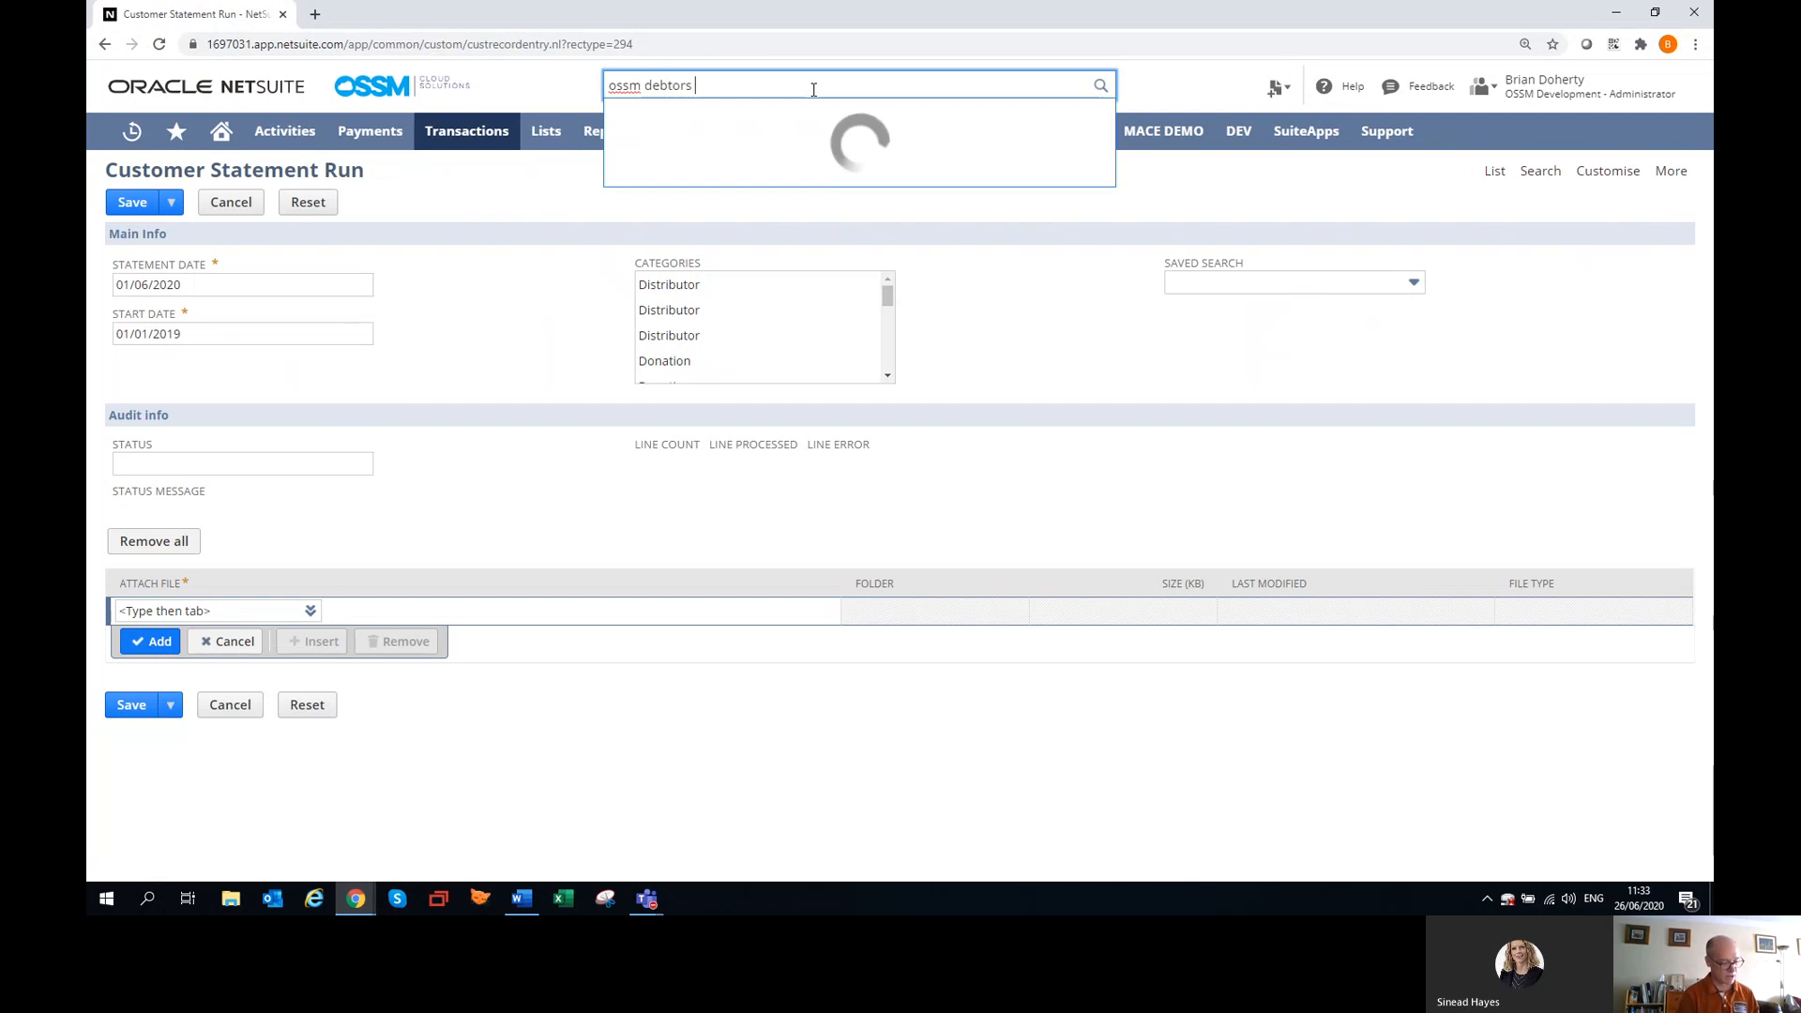
text(stat)
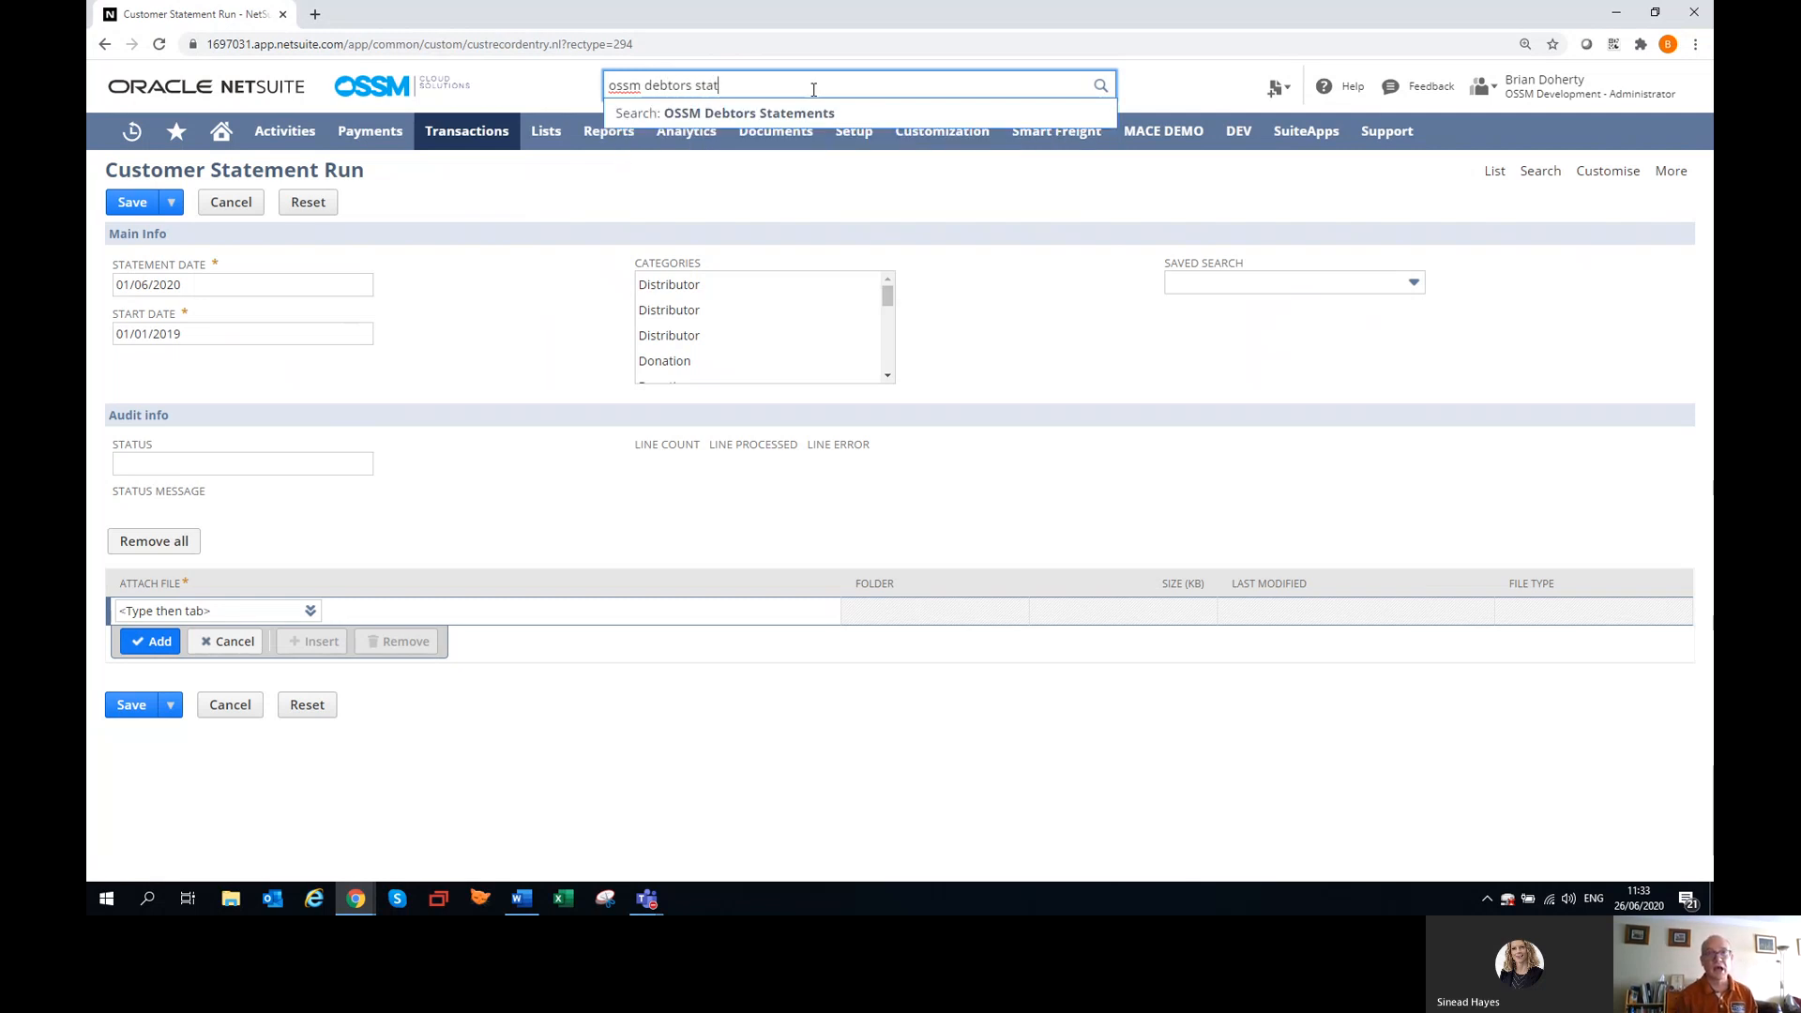
click(783, 115)
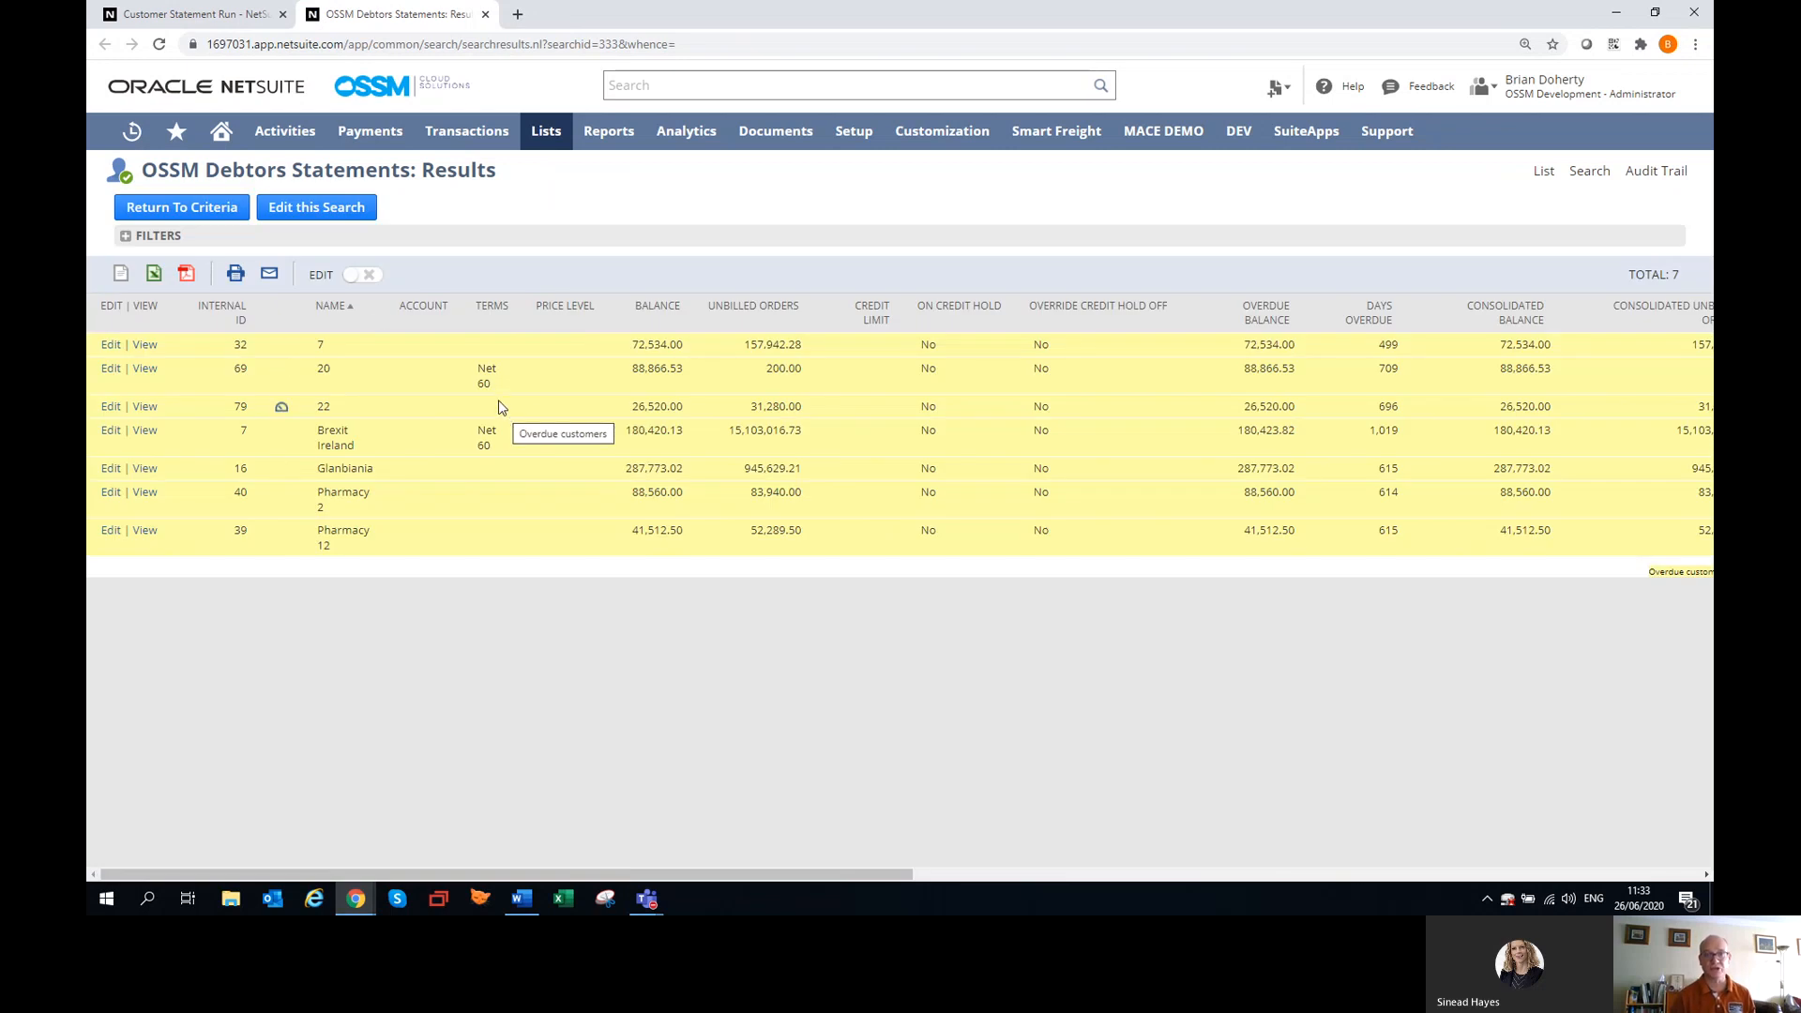
click(308, 211)
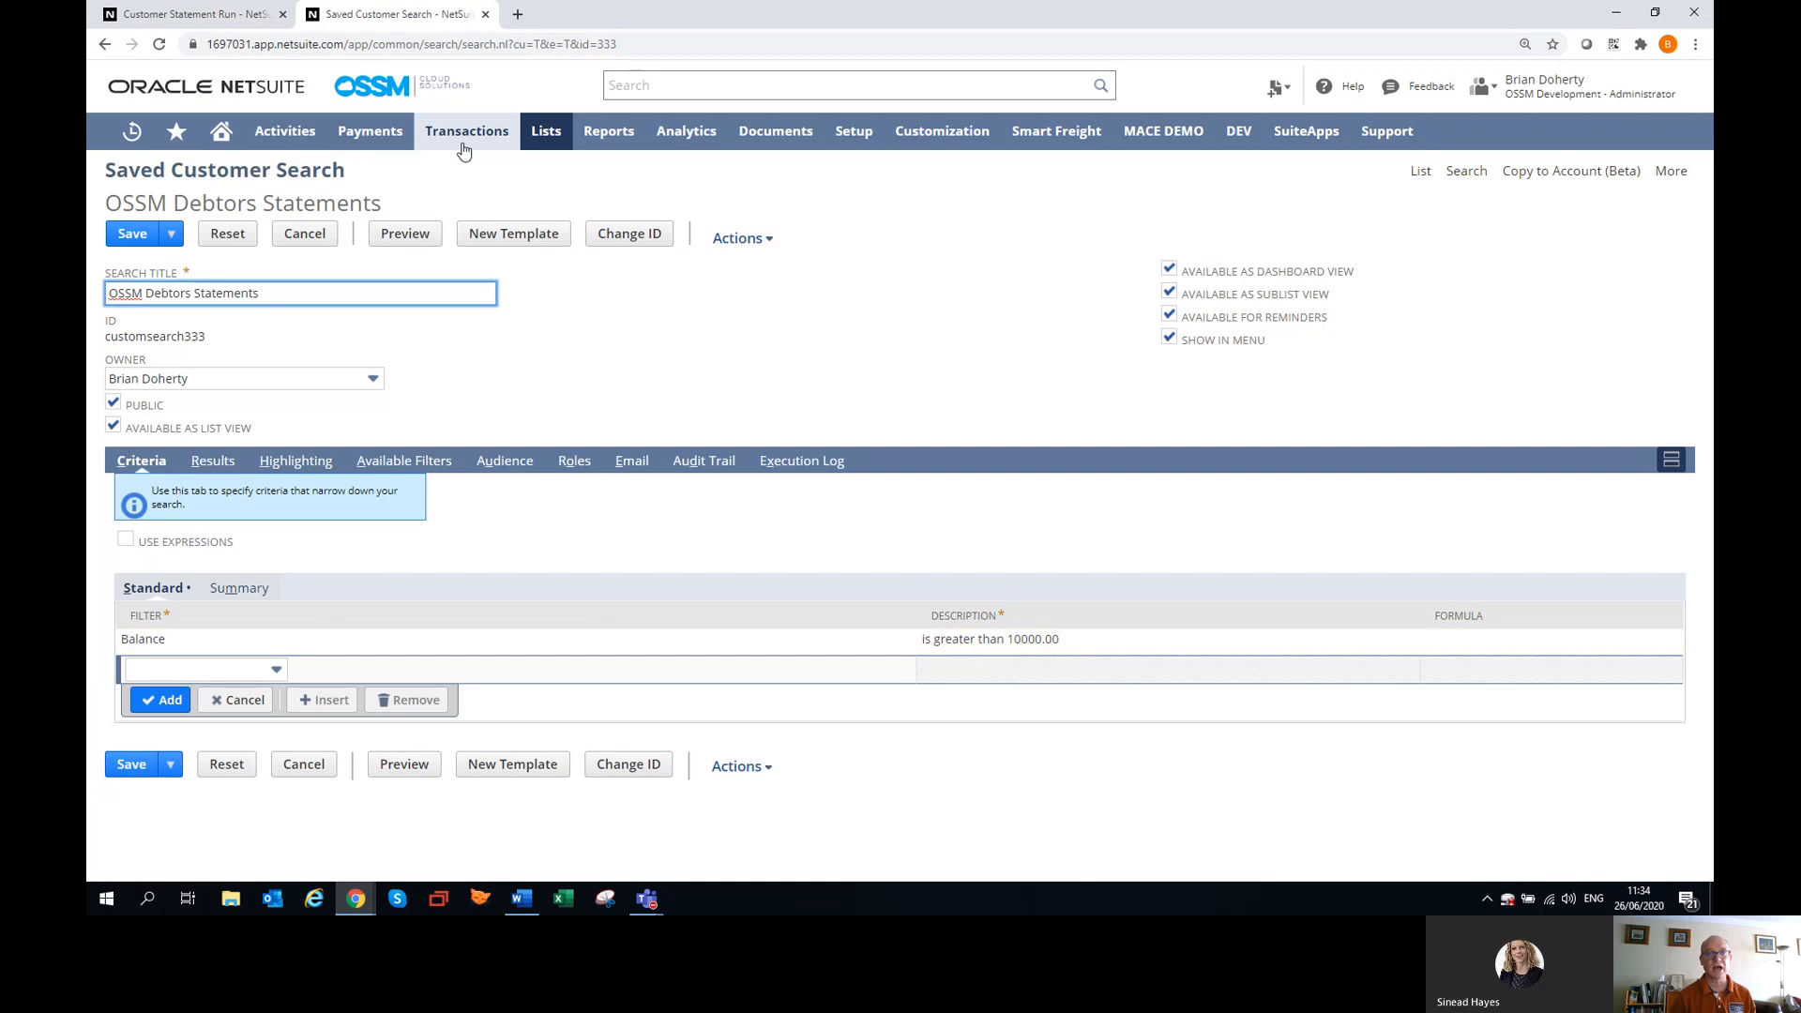
Return to the new customer statement run, select the OSSM Debtors Statements saved search, save the run, and refresh its status.
click(197, 15)
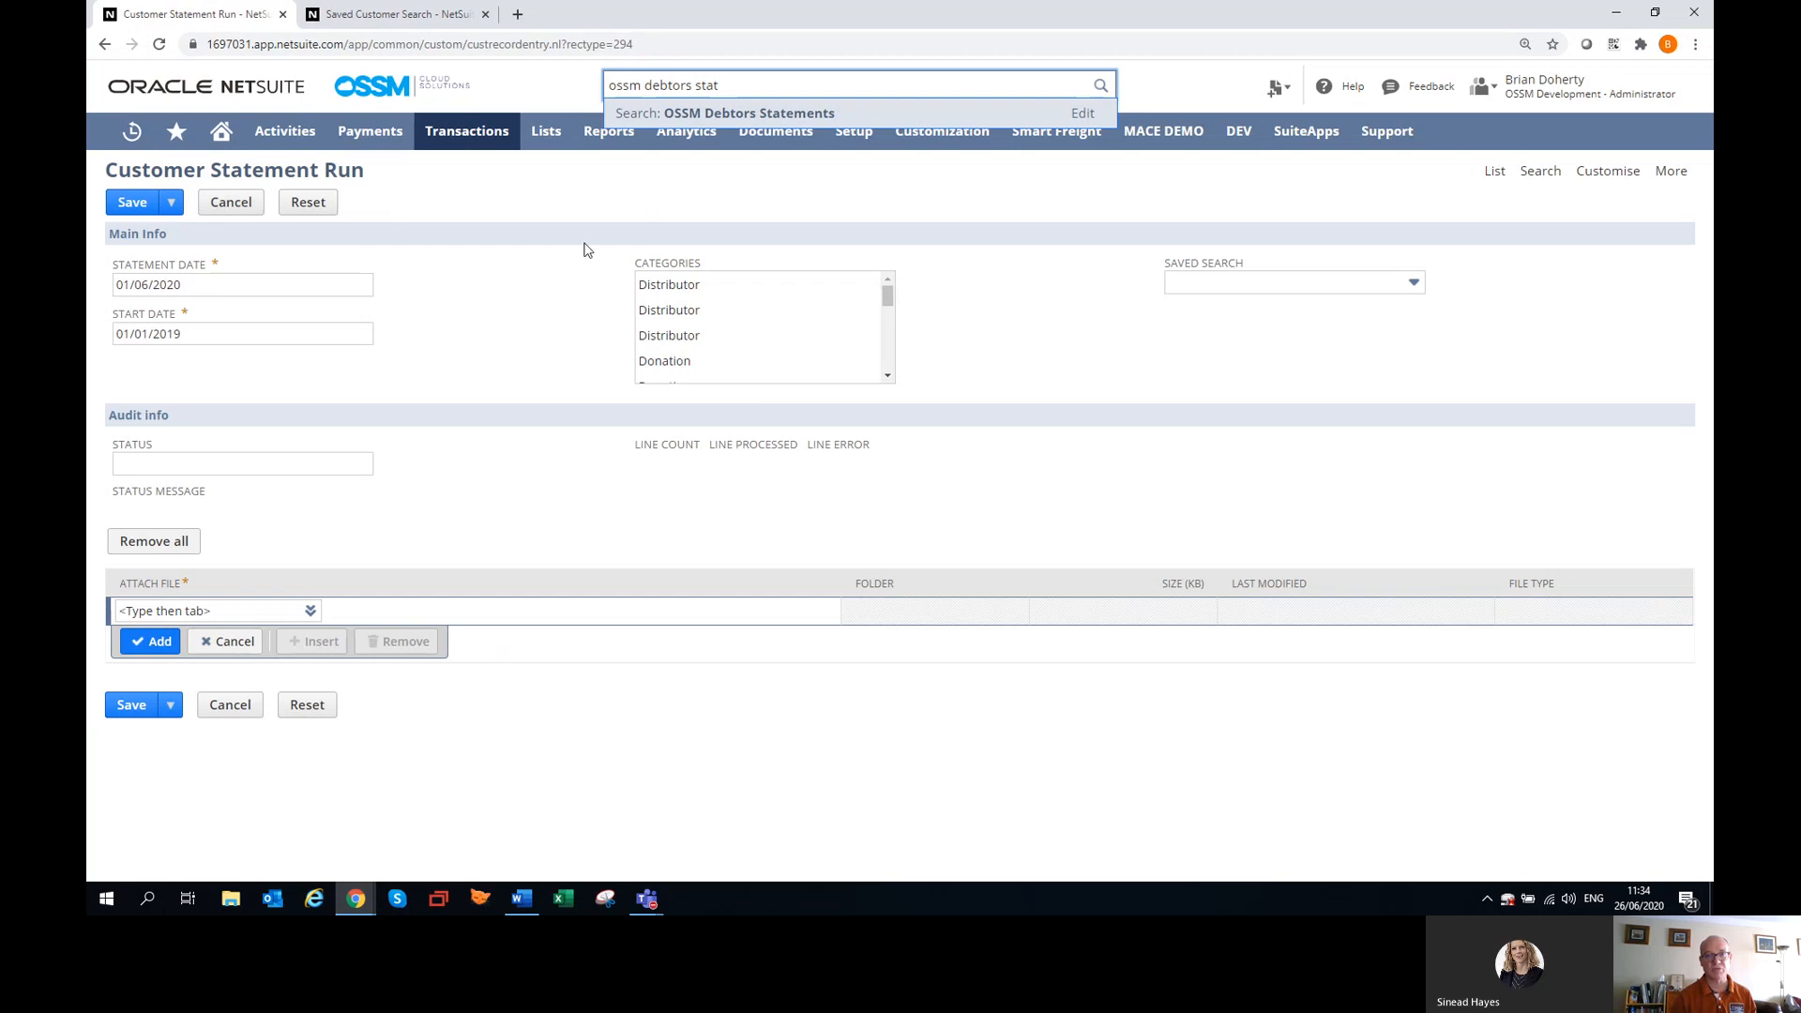
click(1222, 291)
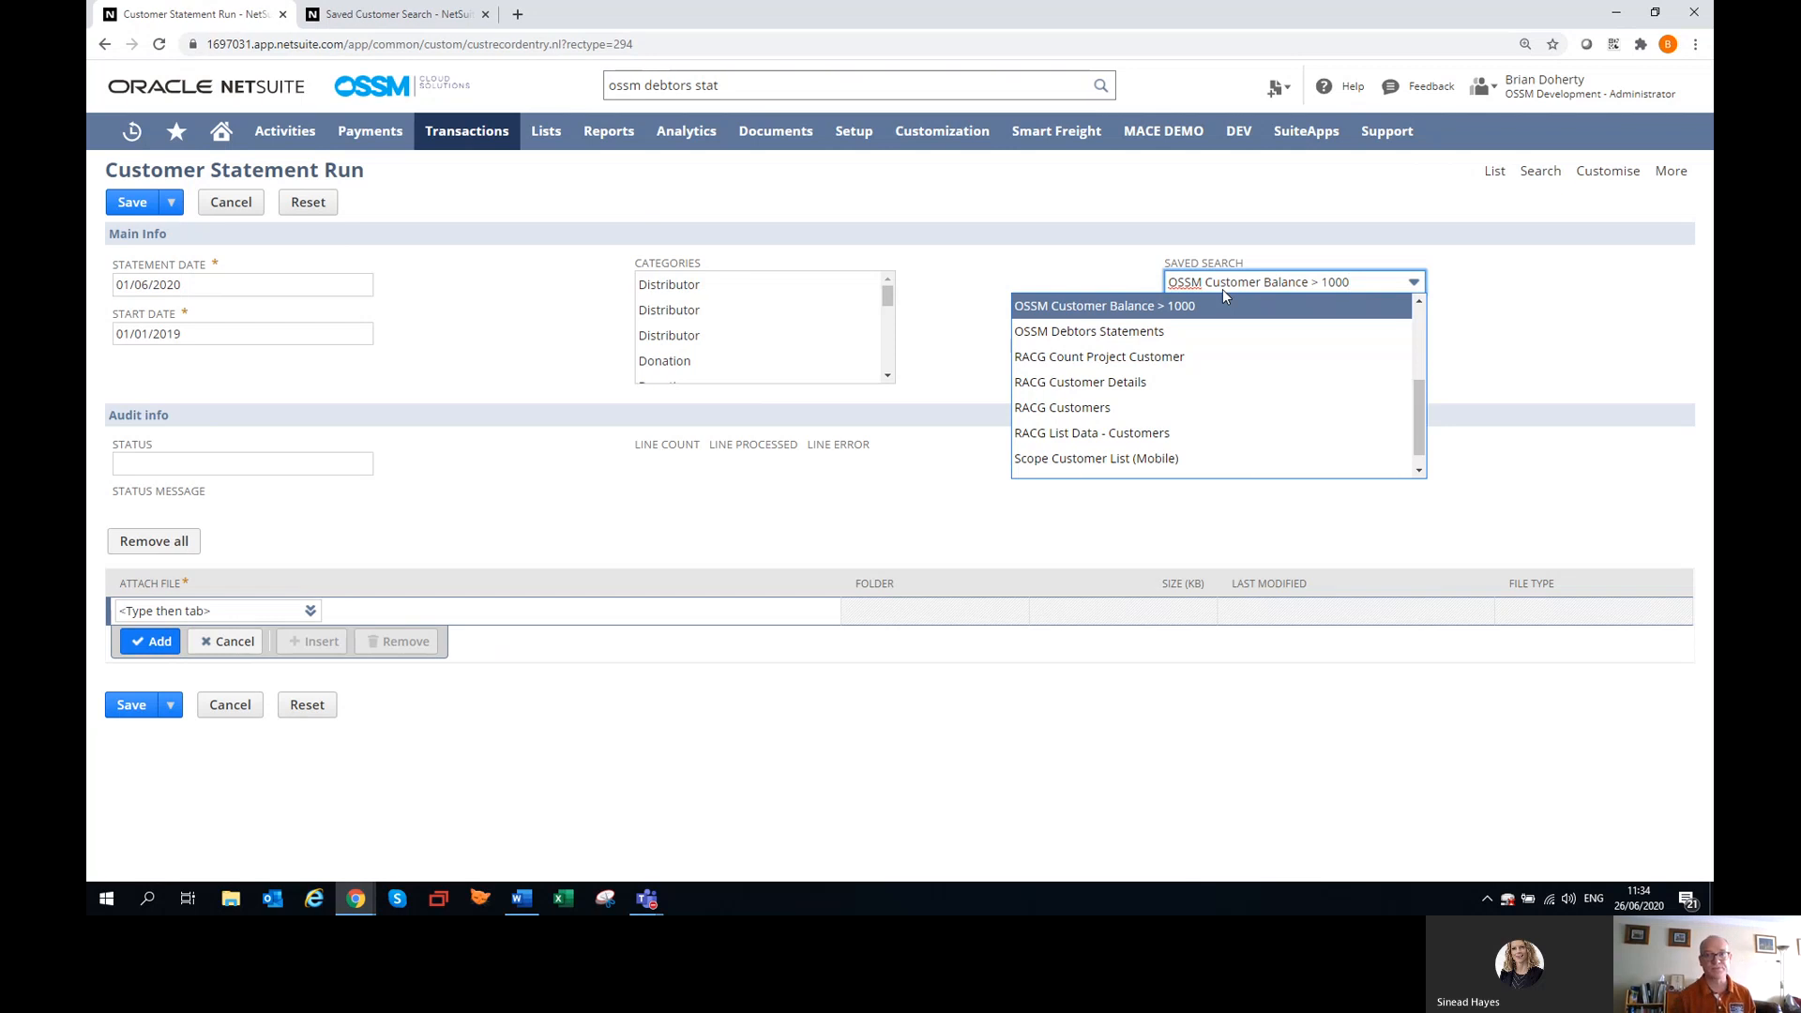
click(1192, 334)
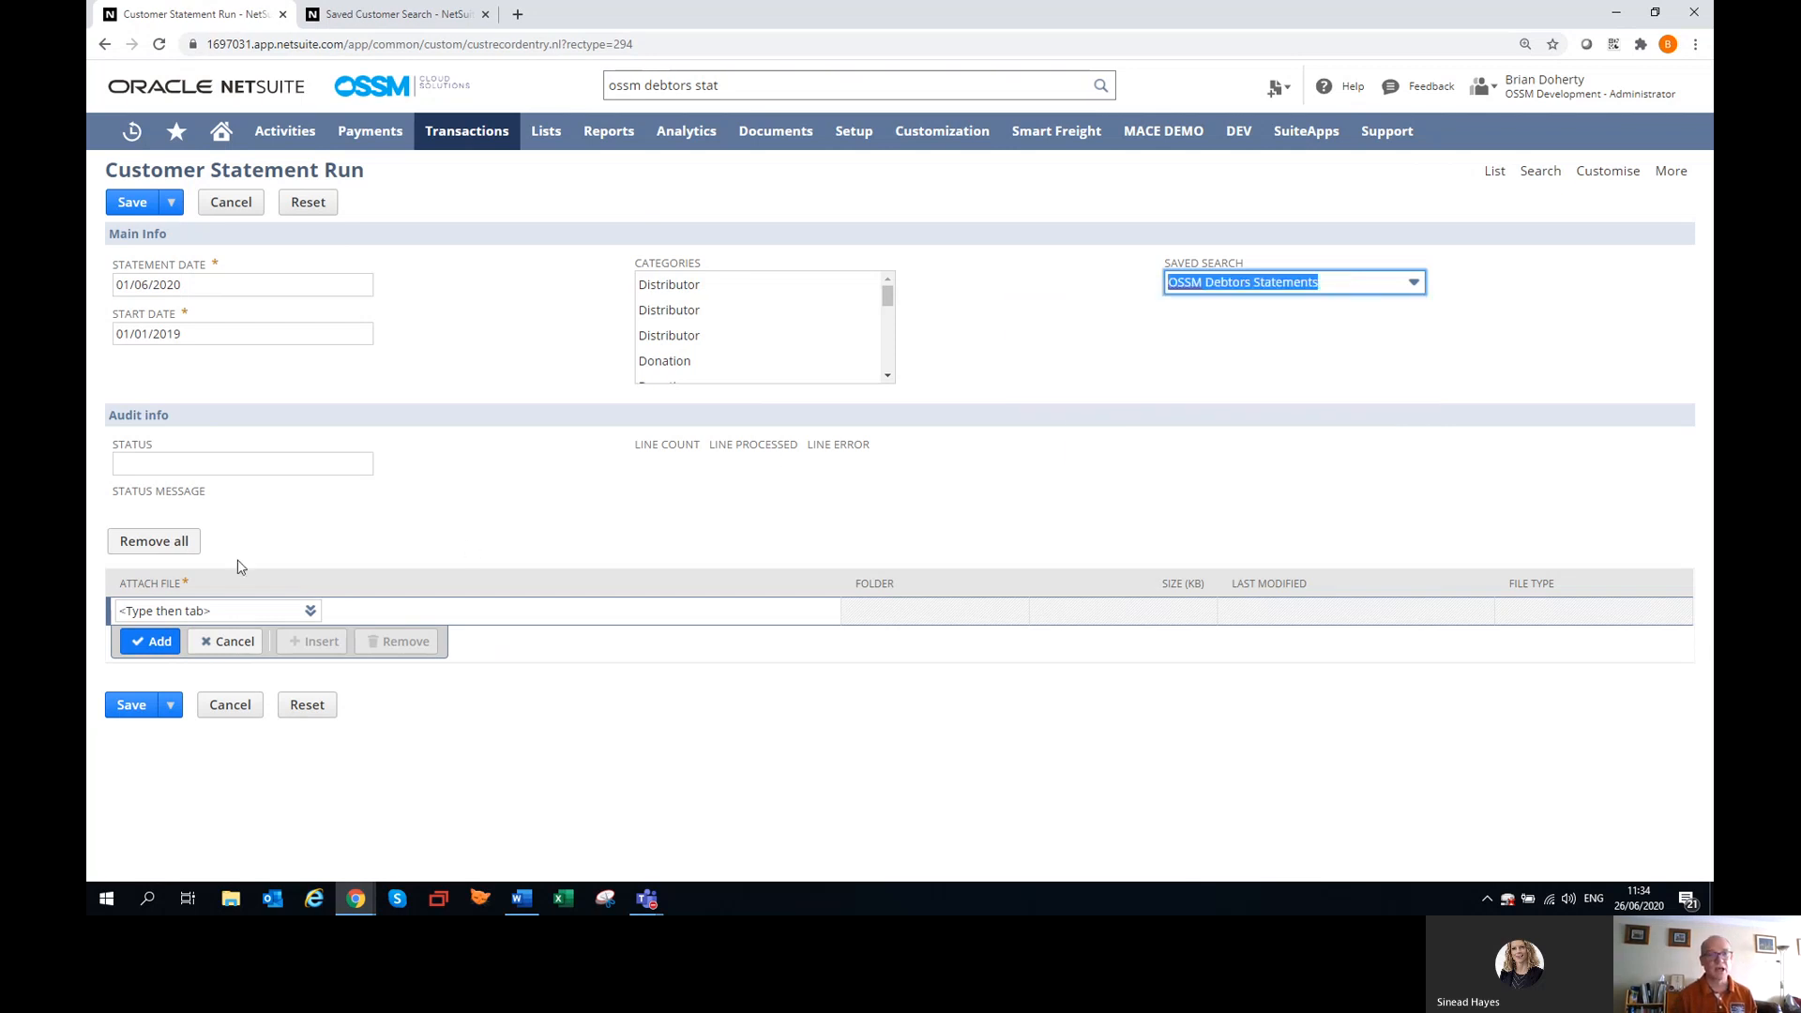
click(128, 705)
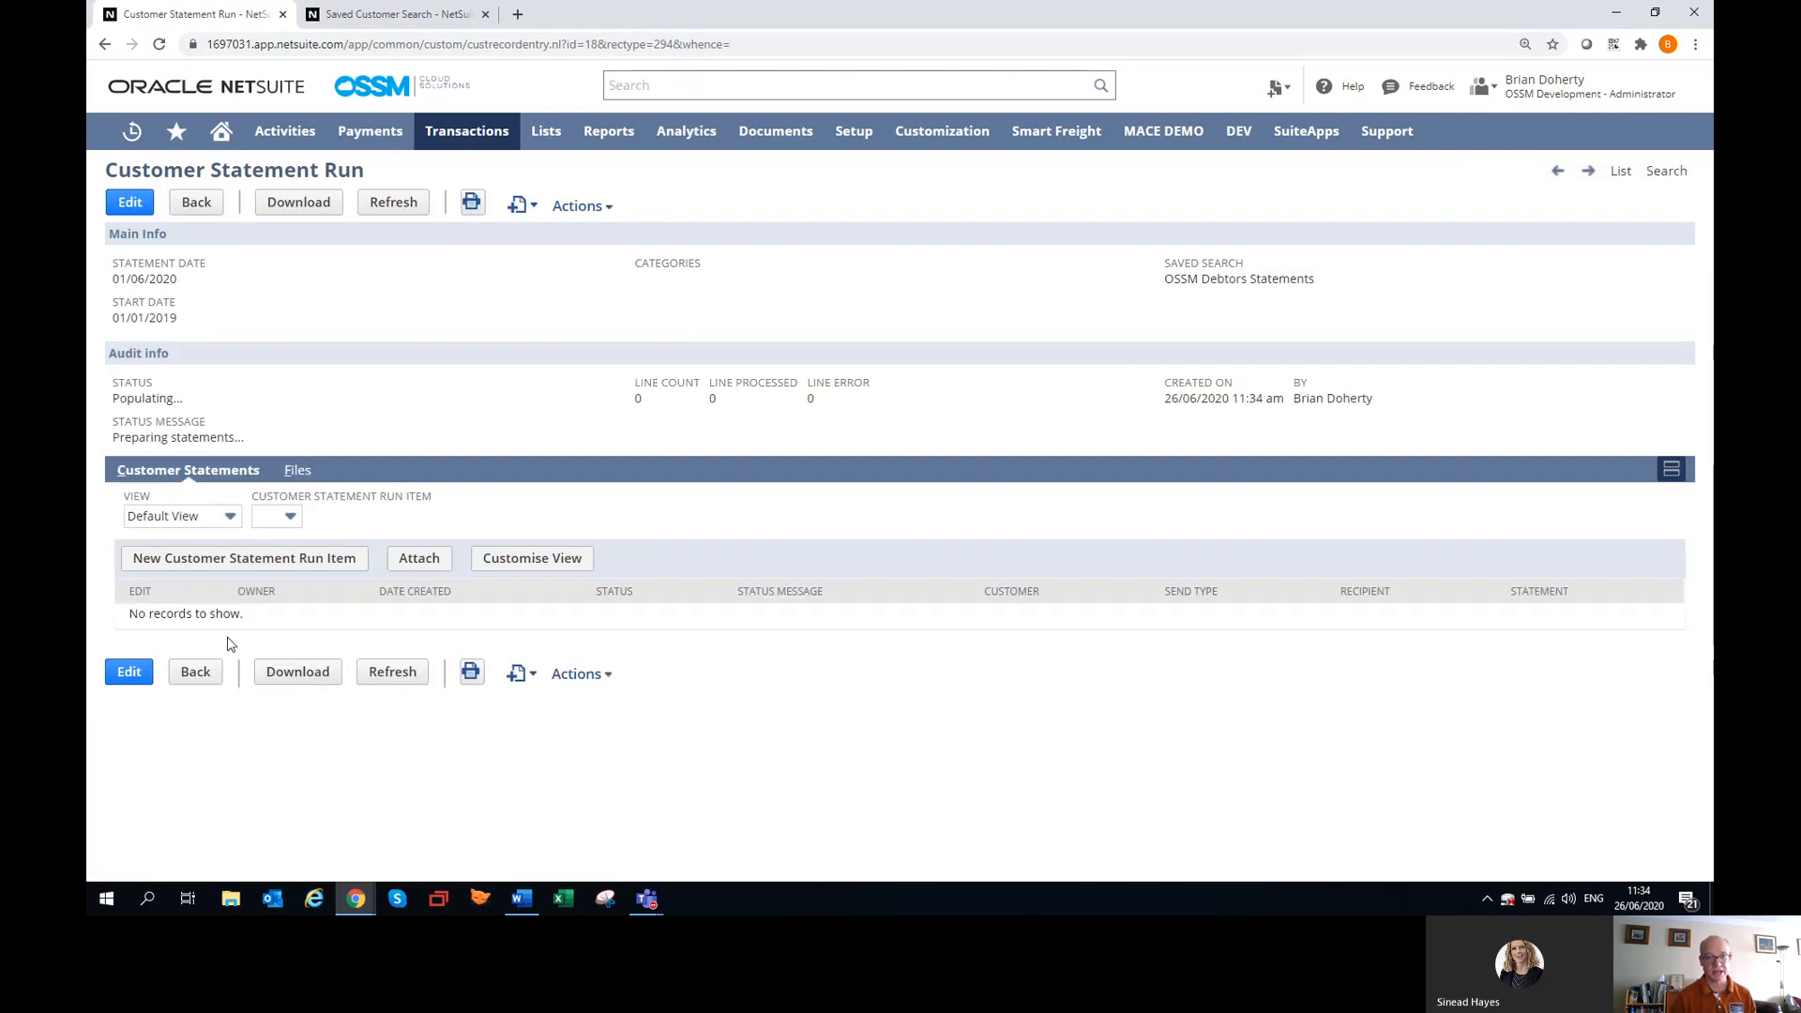
click(387, 678)
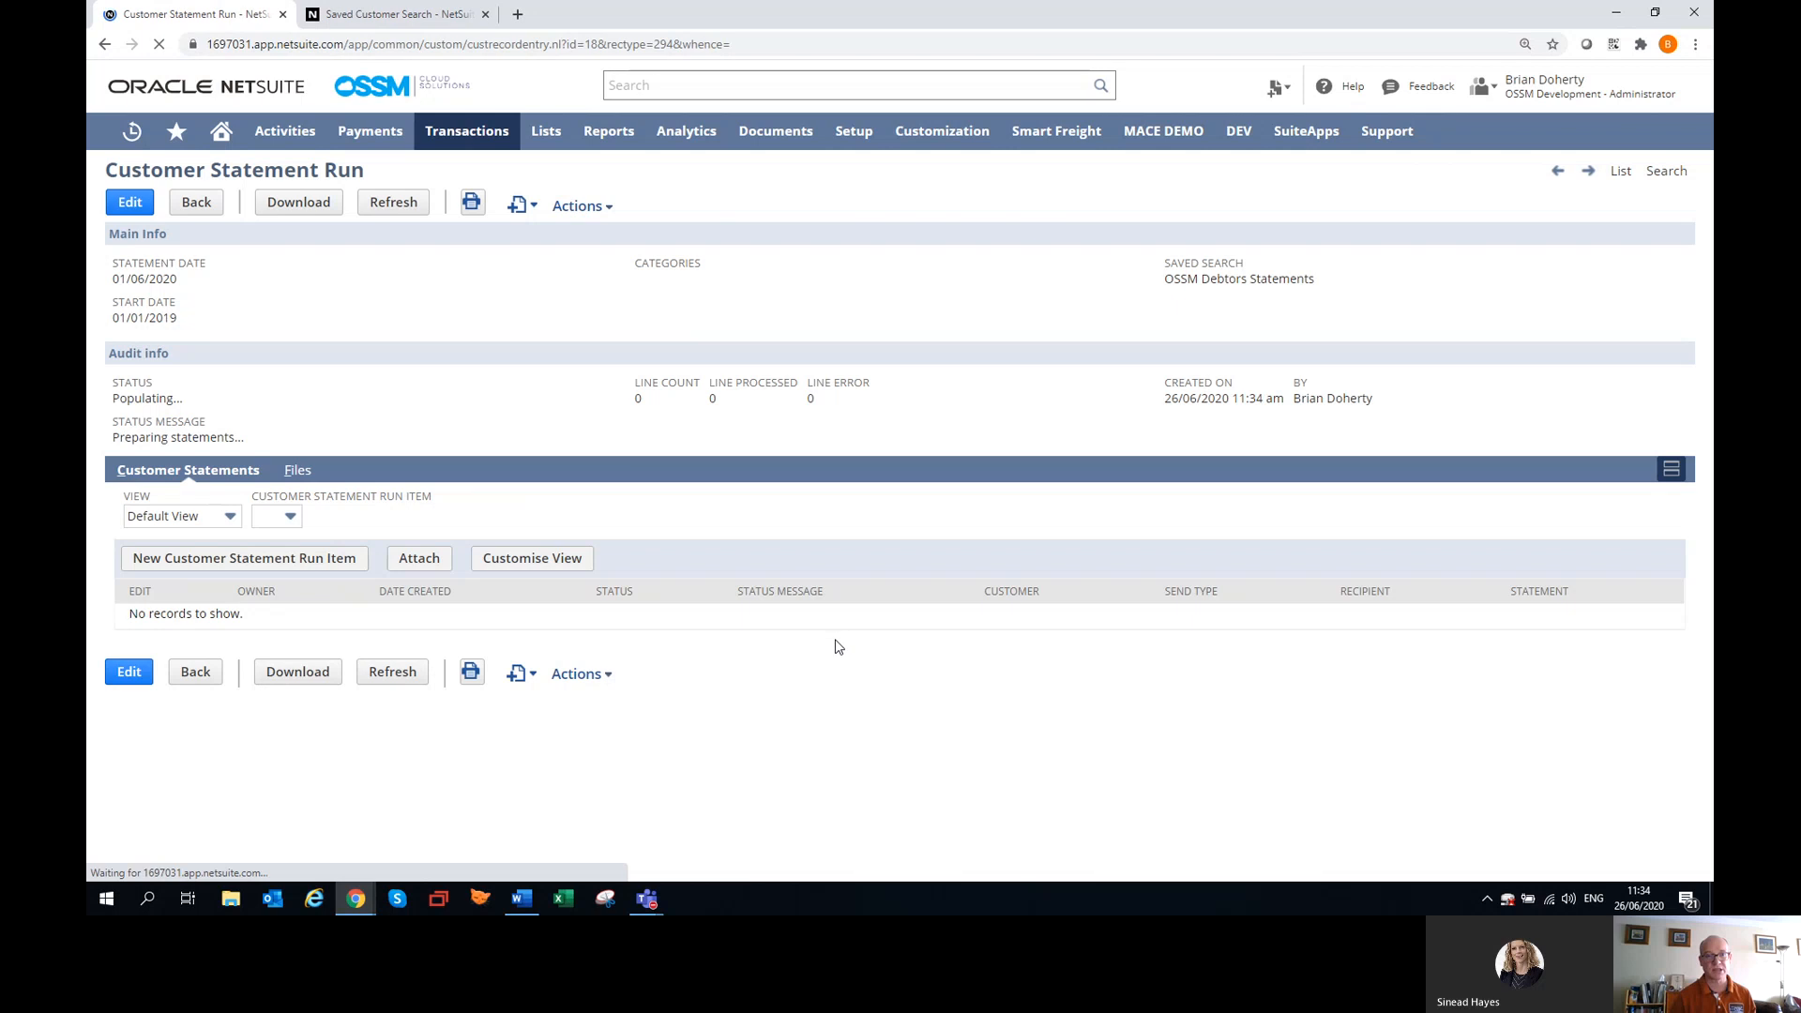
click(401, 675)
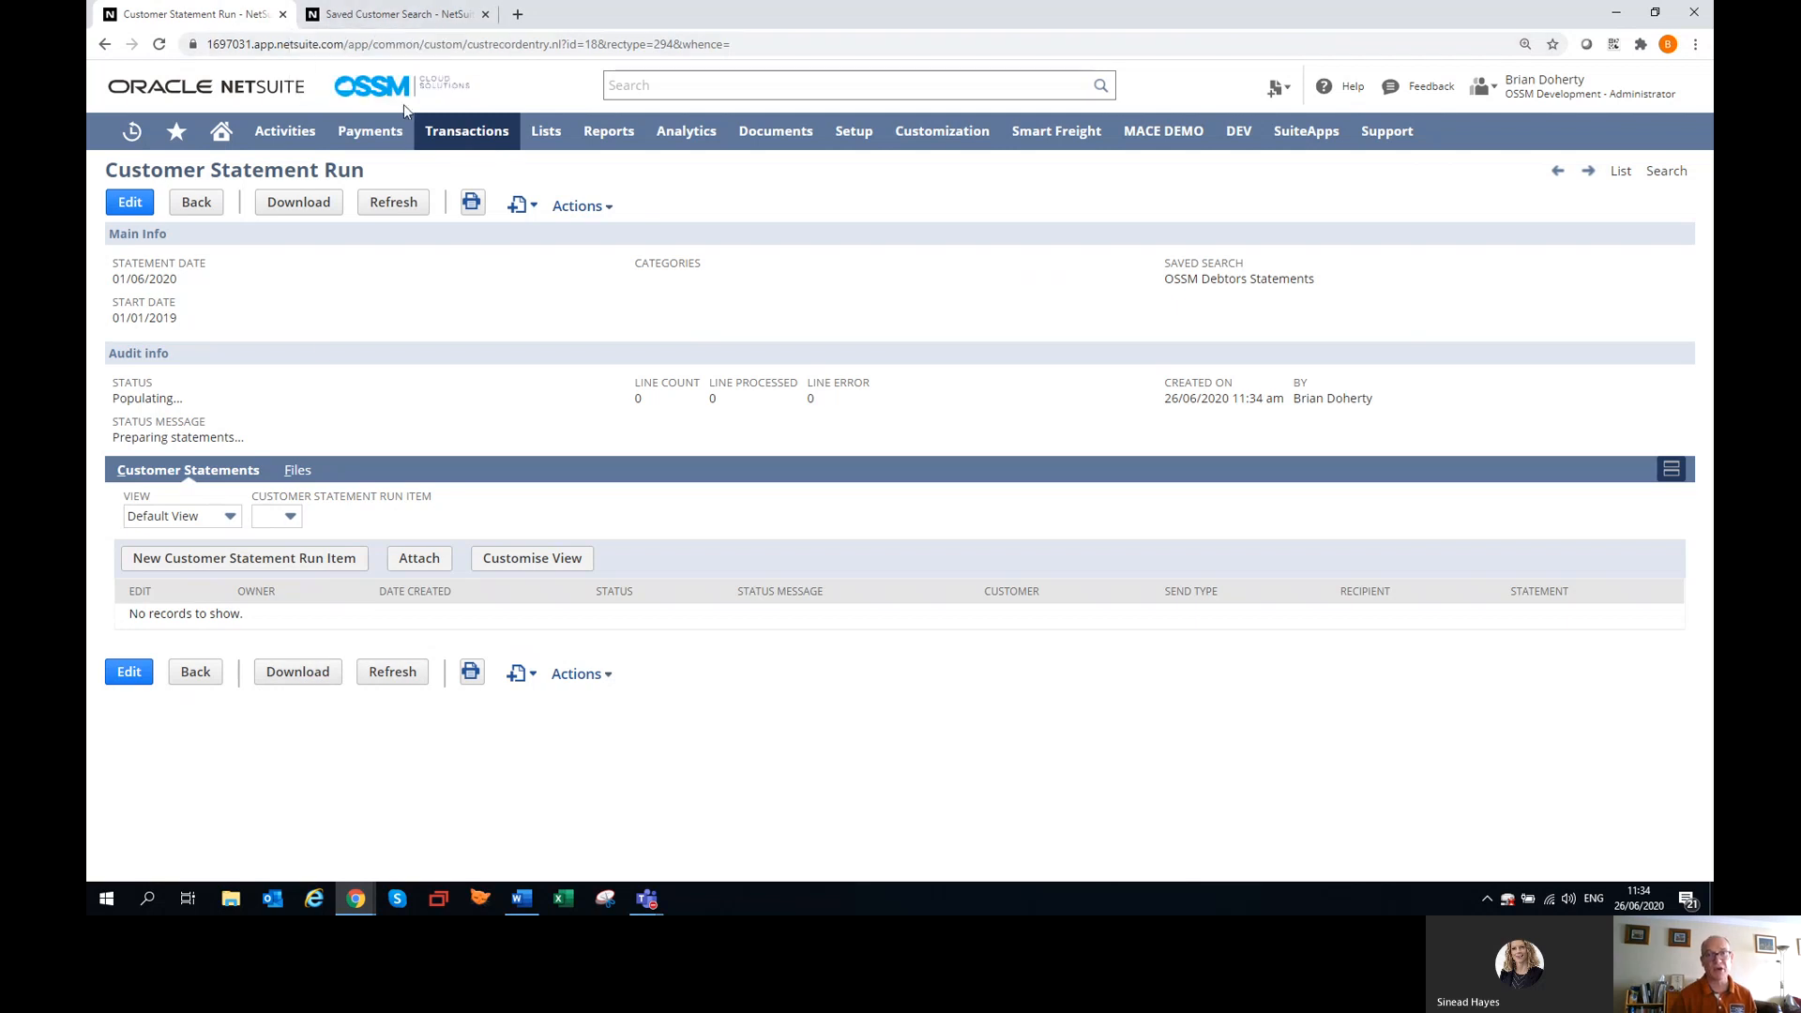
Open the recently viewed Pharmacy 12 customer record in a new browser tab.
mouse_move(455, 137)
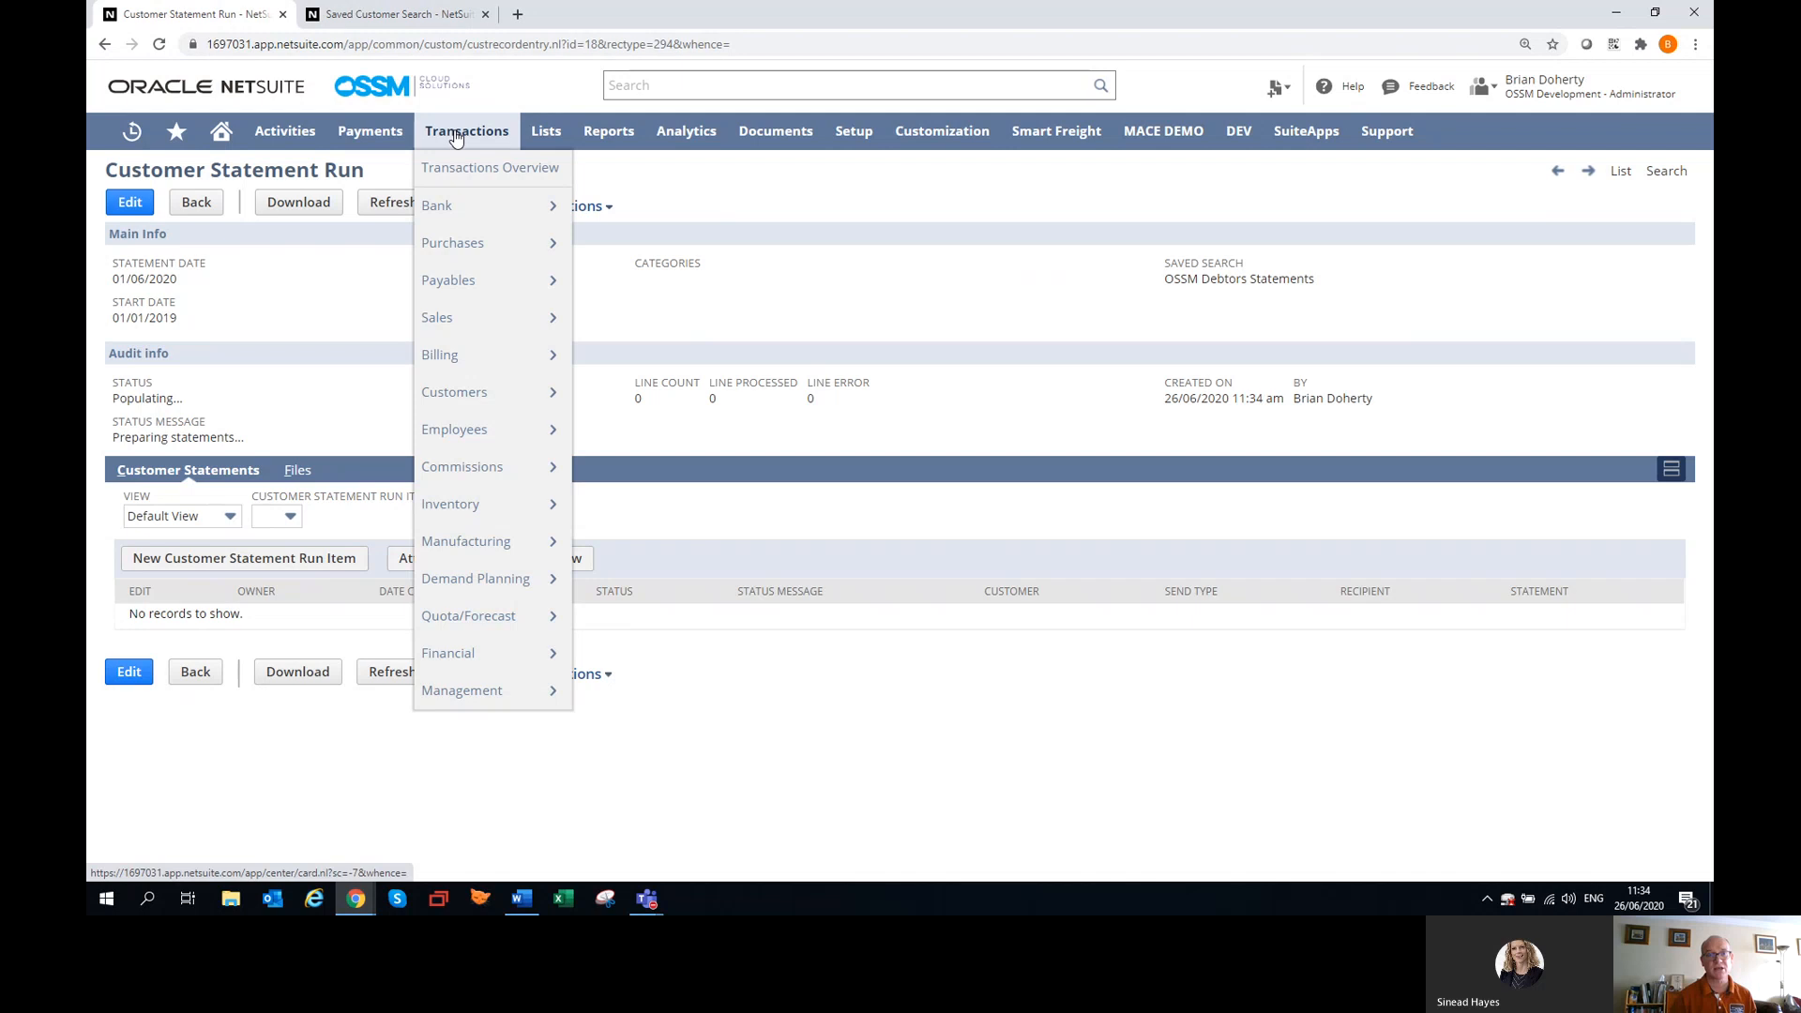
mouse_move(456, 321)
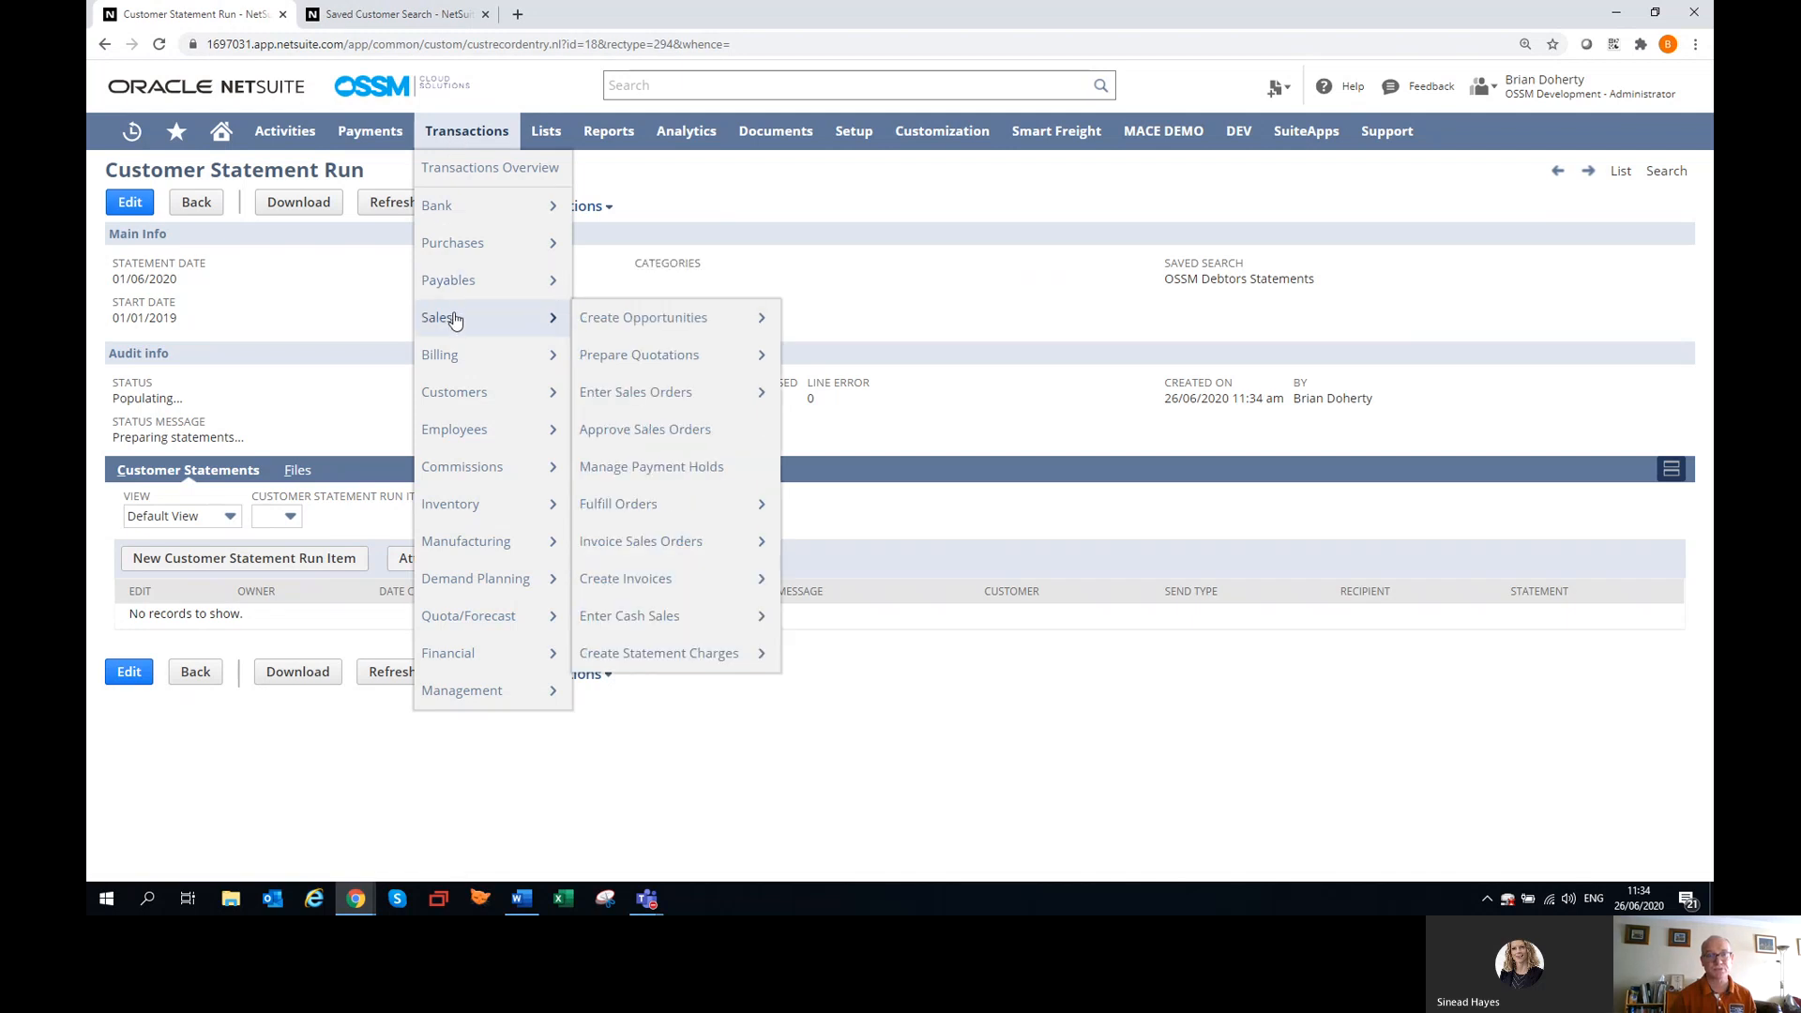
mouse_move(132, 131)
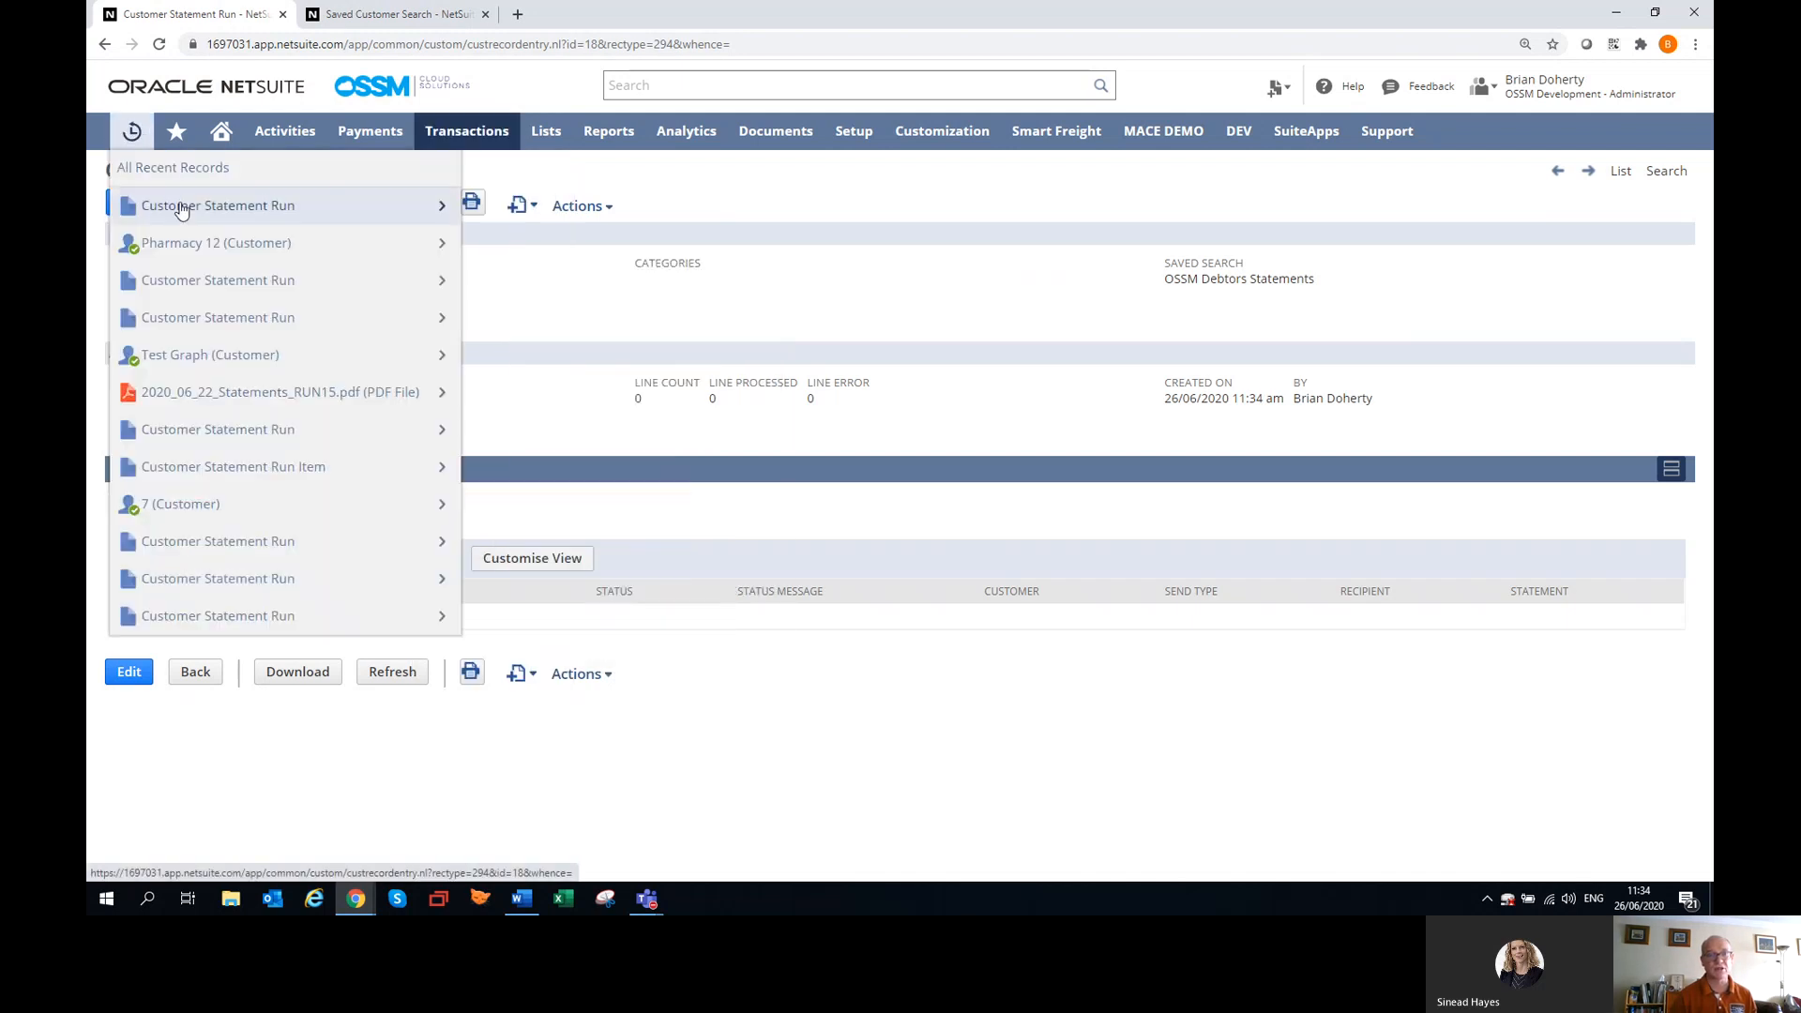
mouse_move(185, 247)
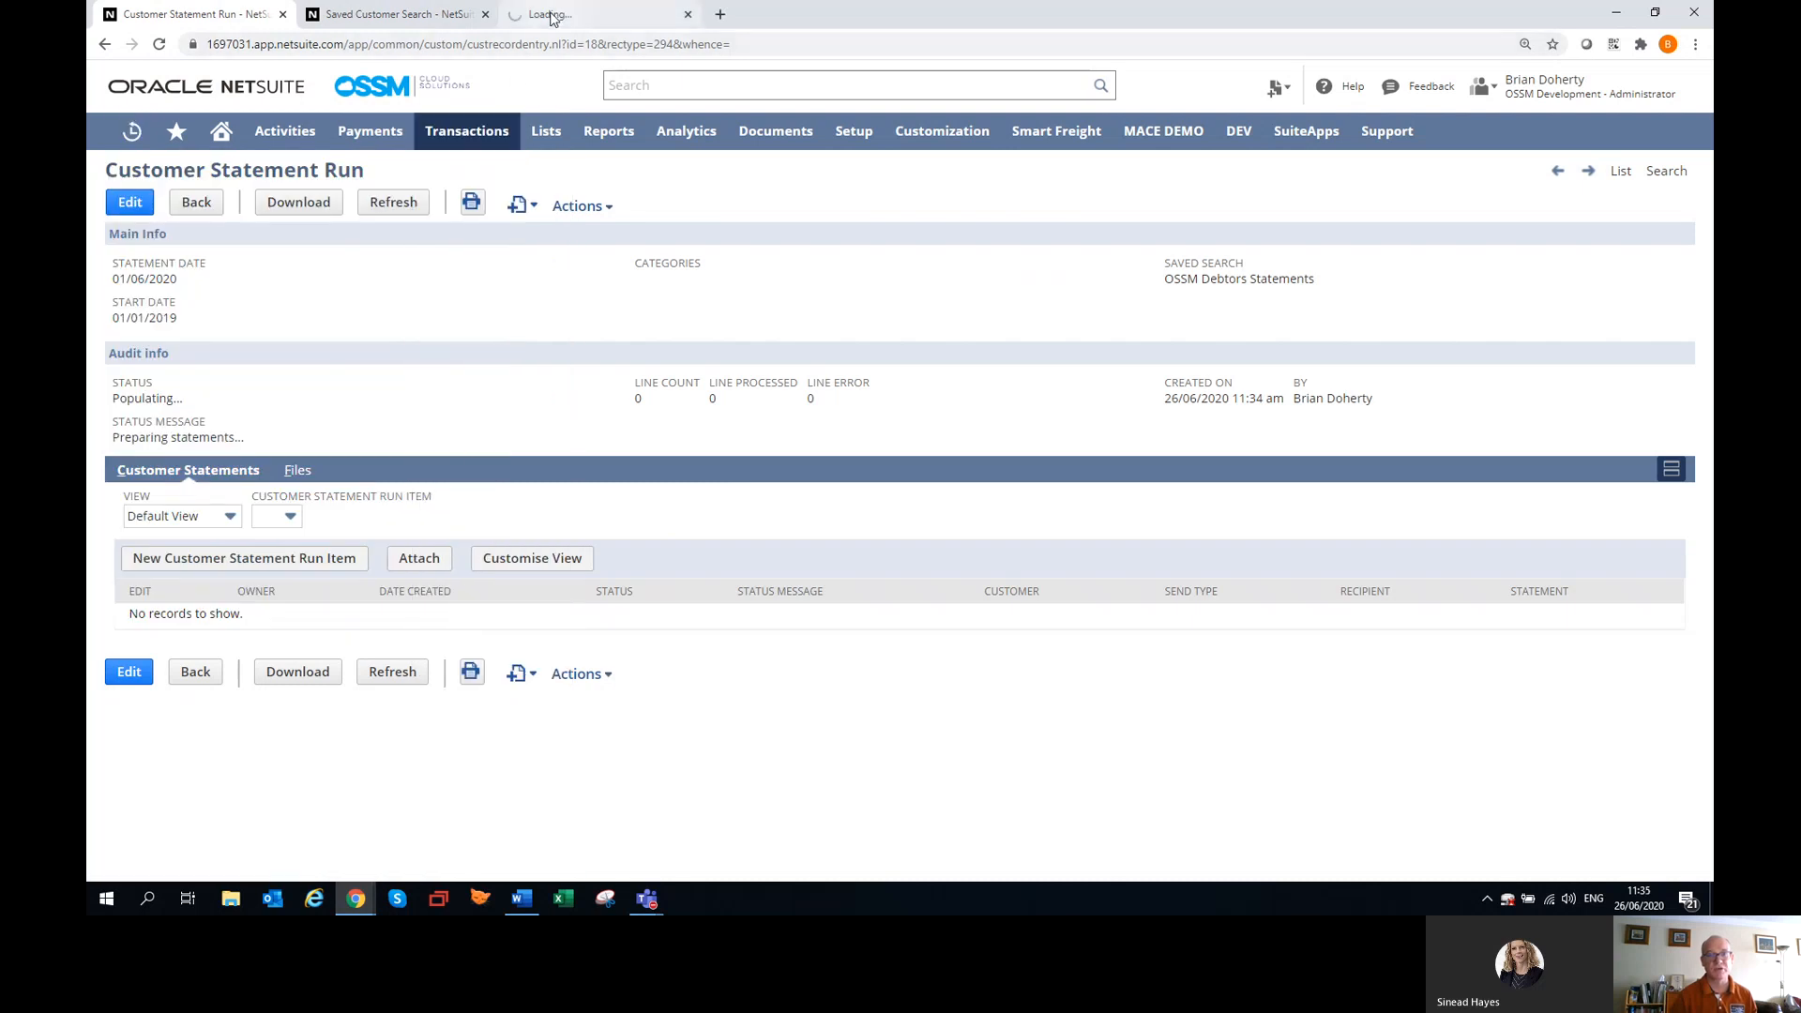
click(551, 15)
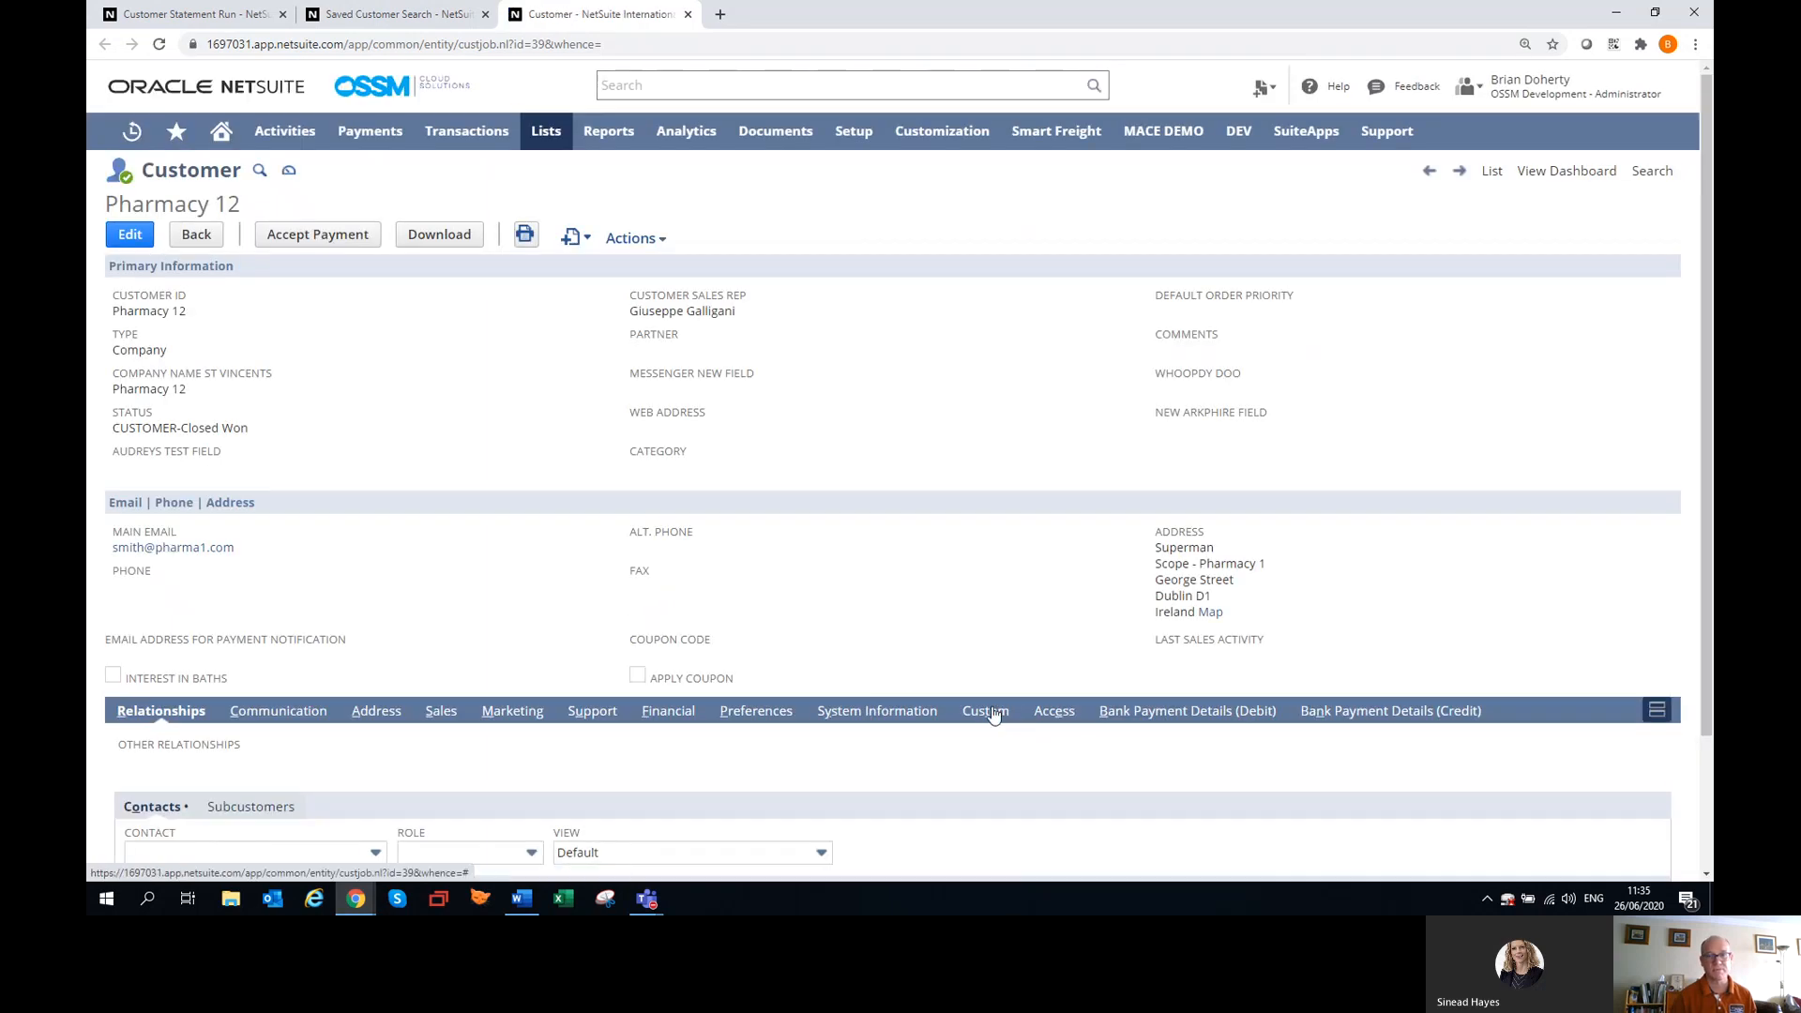
Review Pharmacy 12's custom statement delivery settings and the messages logged in its communication history.
click(985, 710)
scroll(792, 498, down, 4)
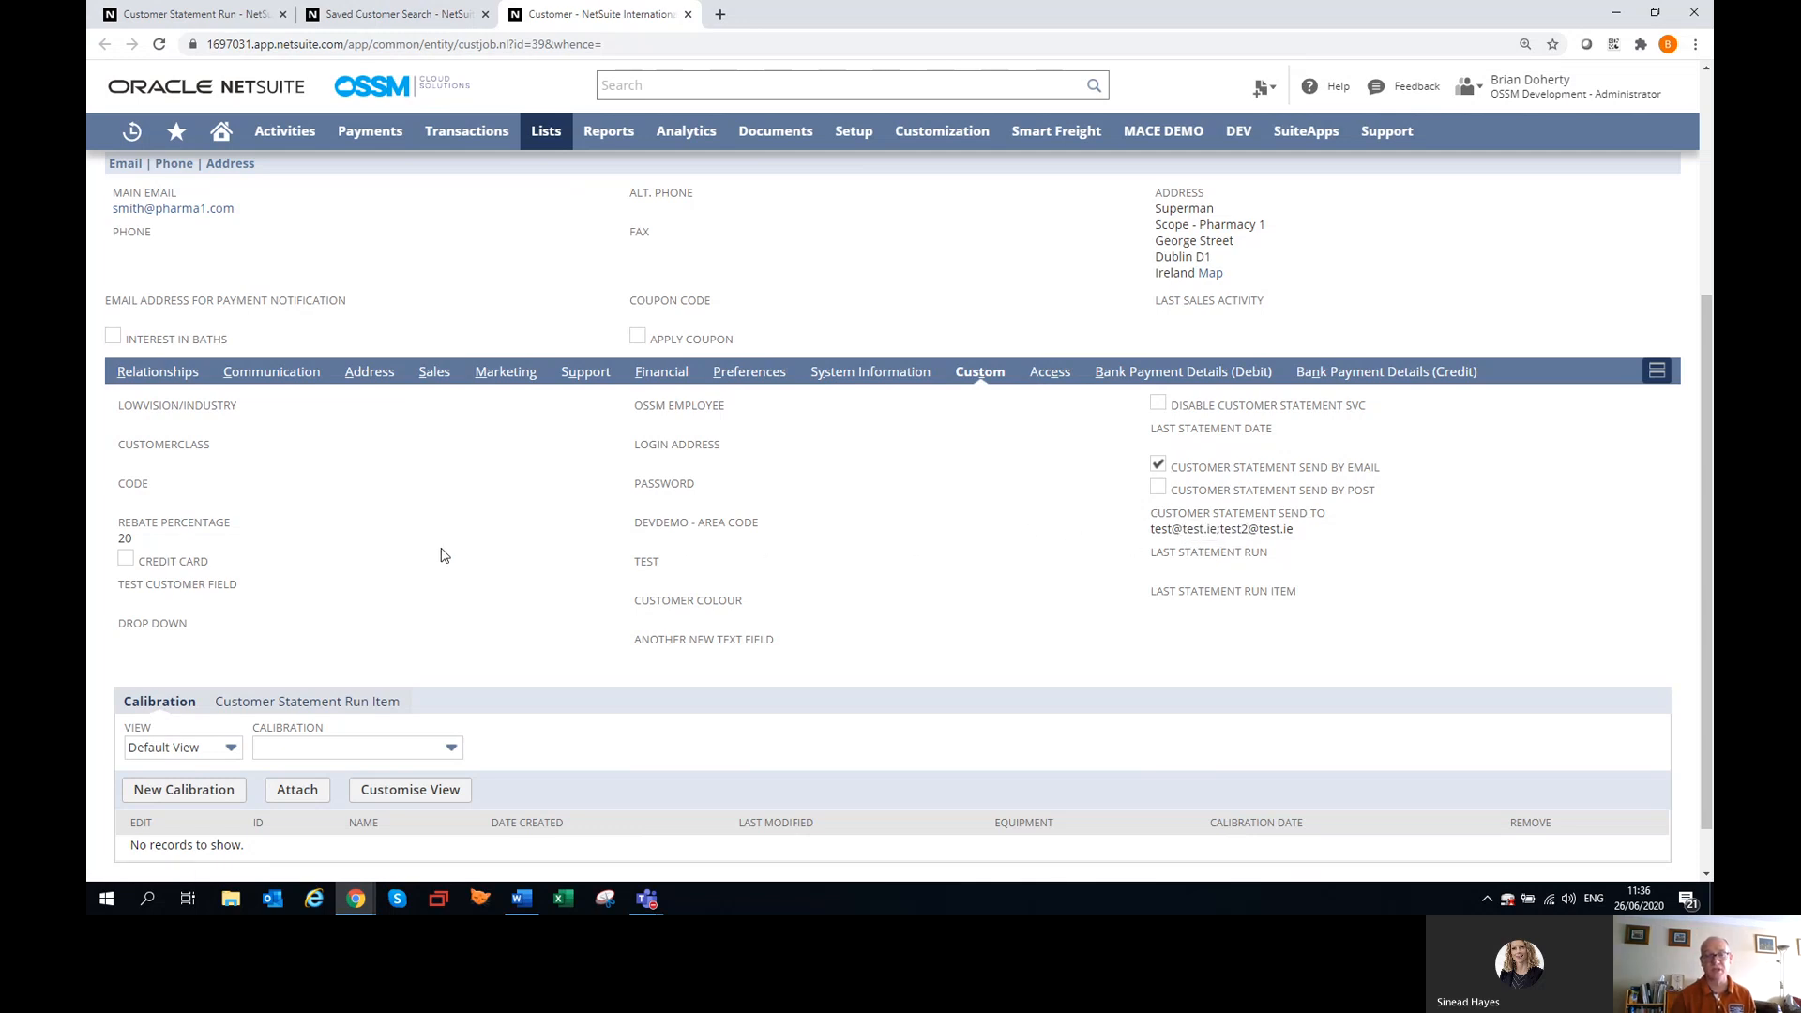
scroll(443, 540, down, 1)
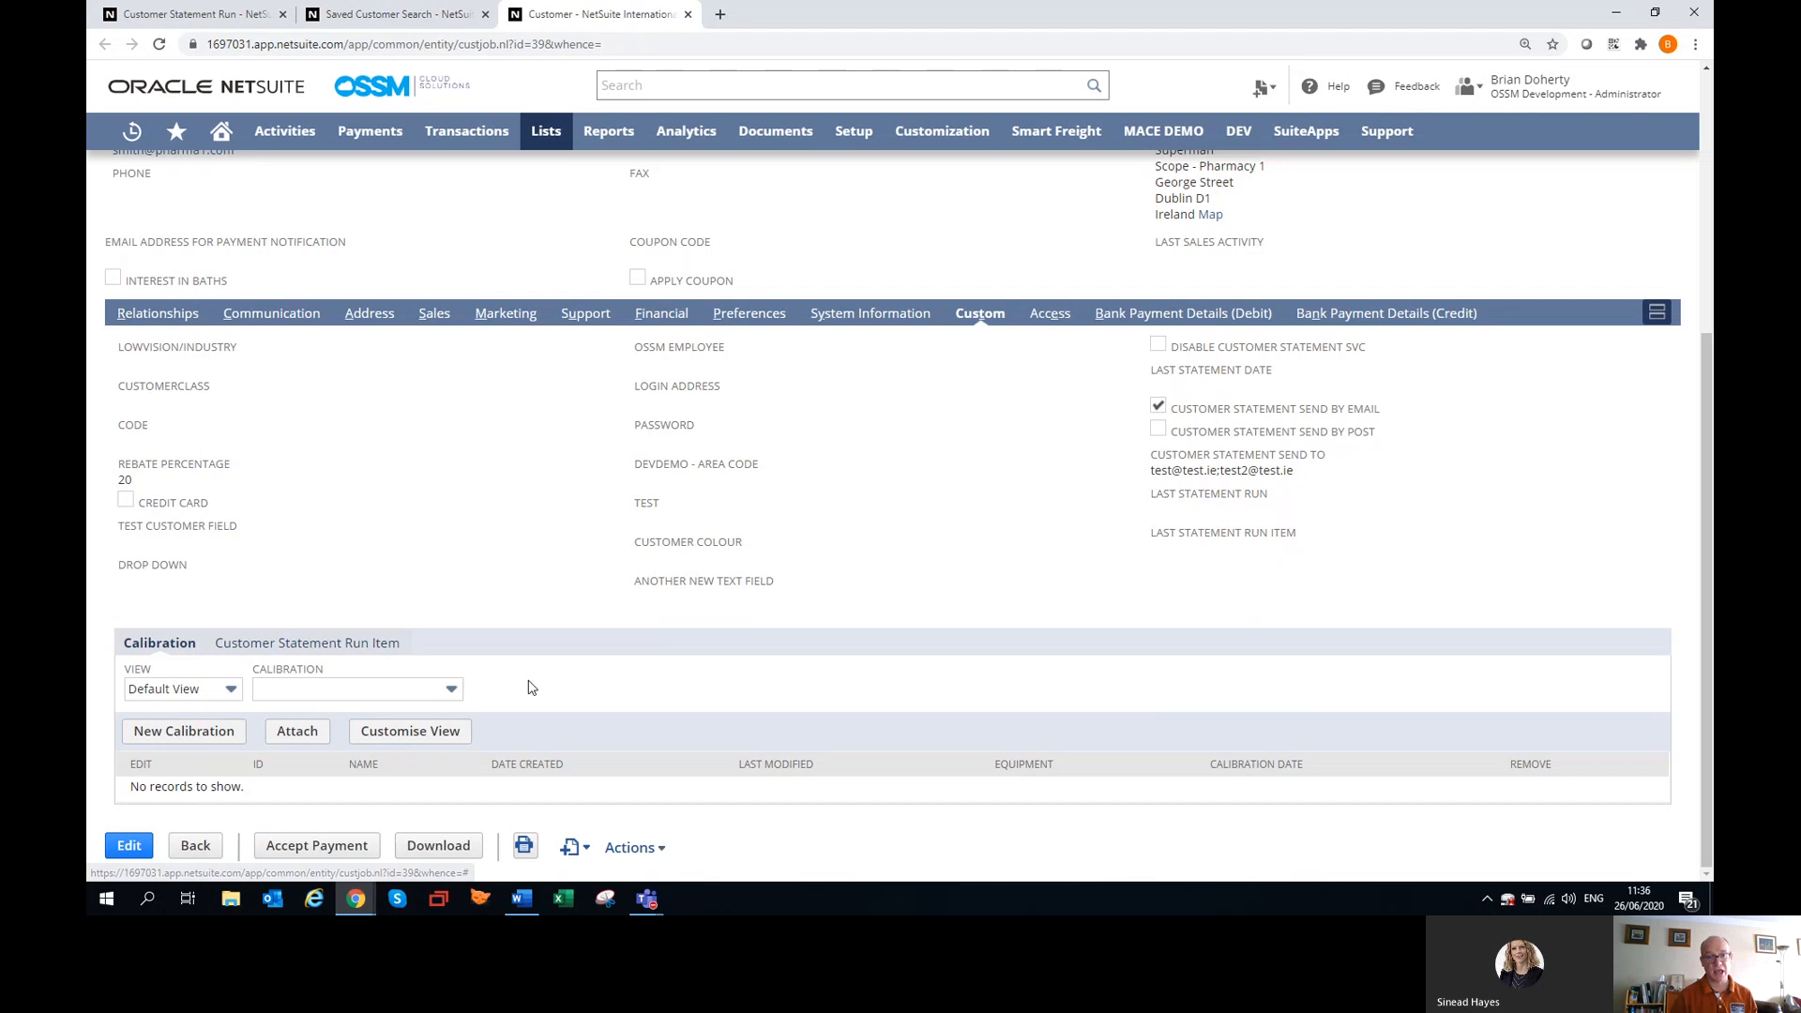
scroll(293, 563, up, 3)
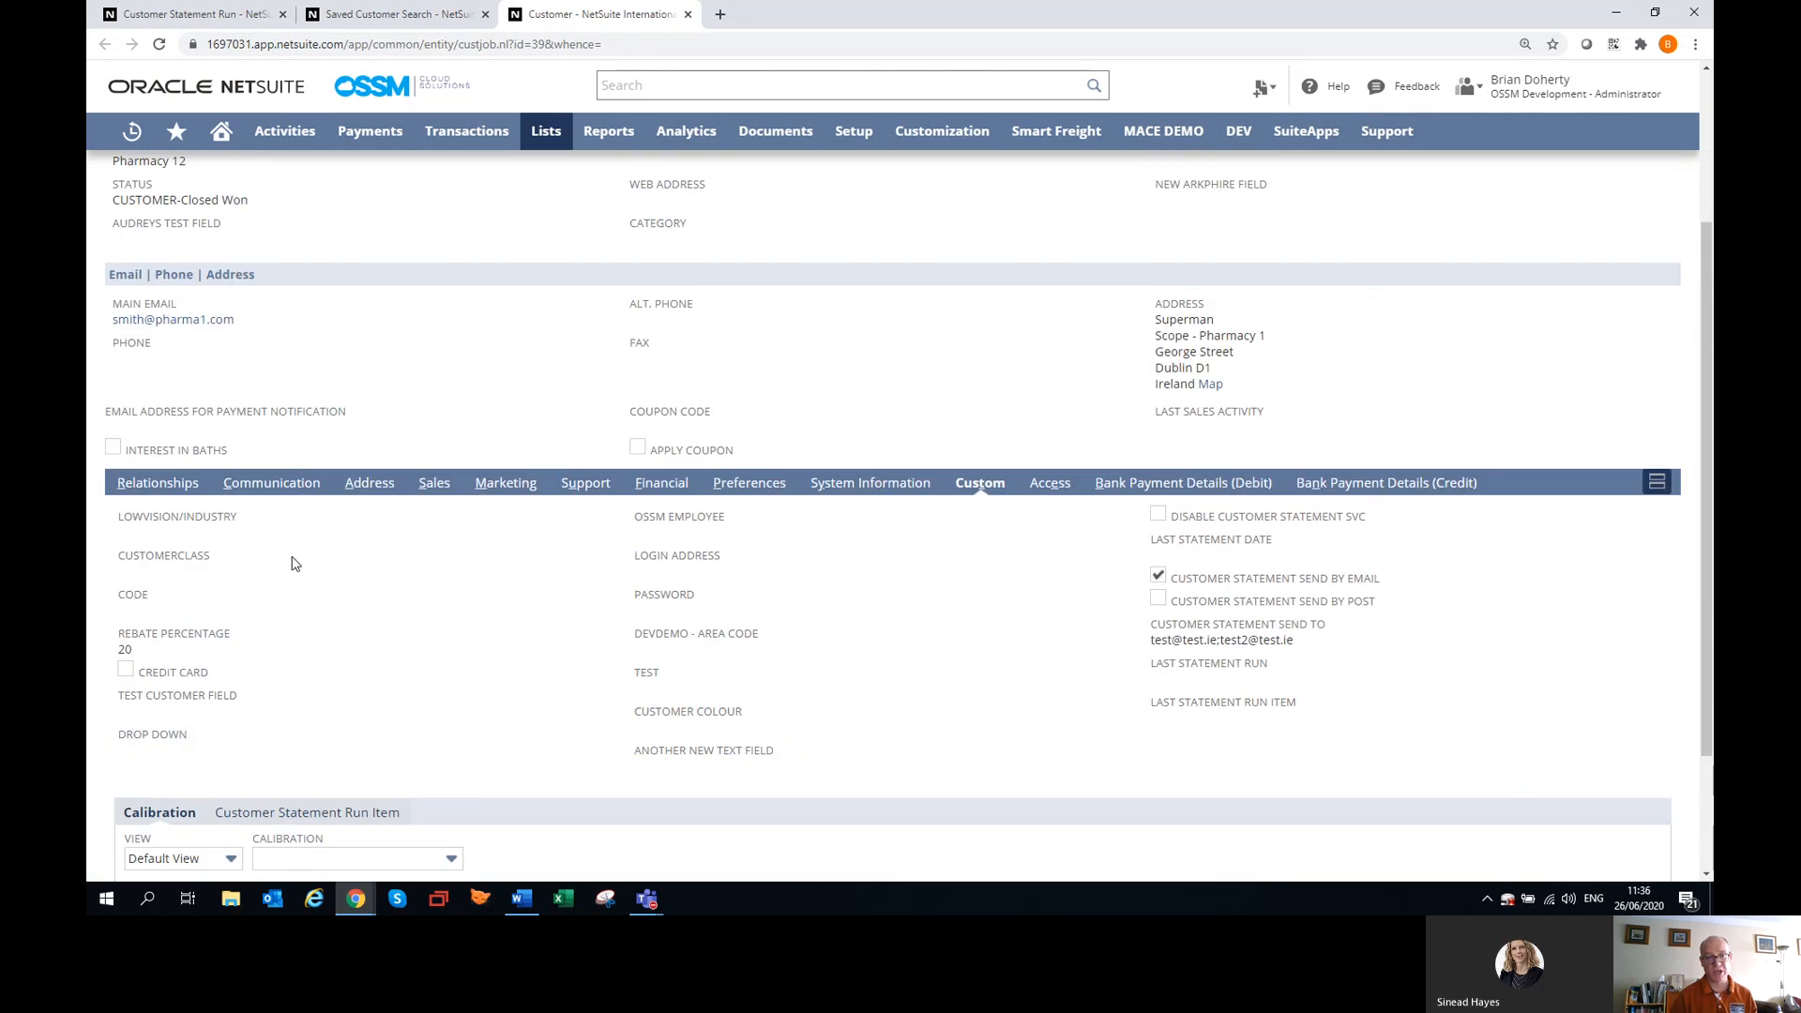
click(279, 483)
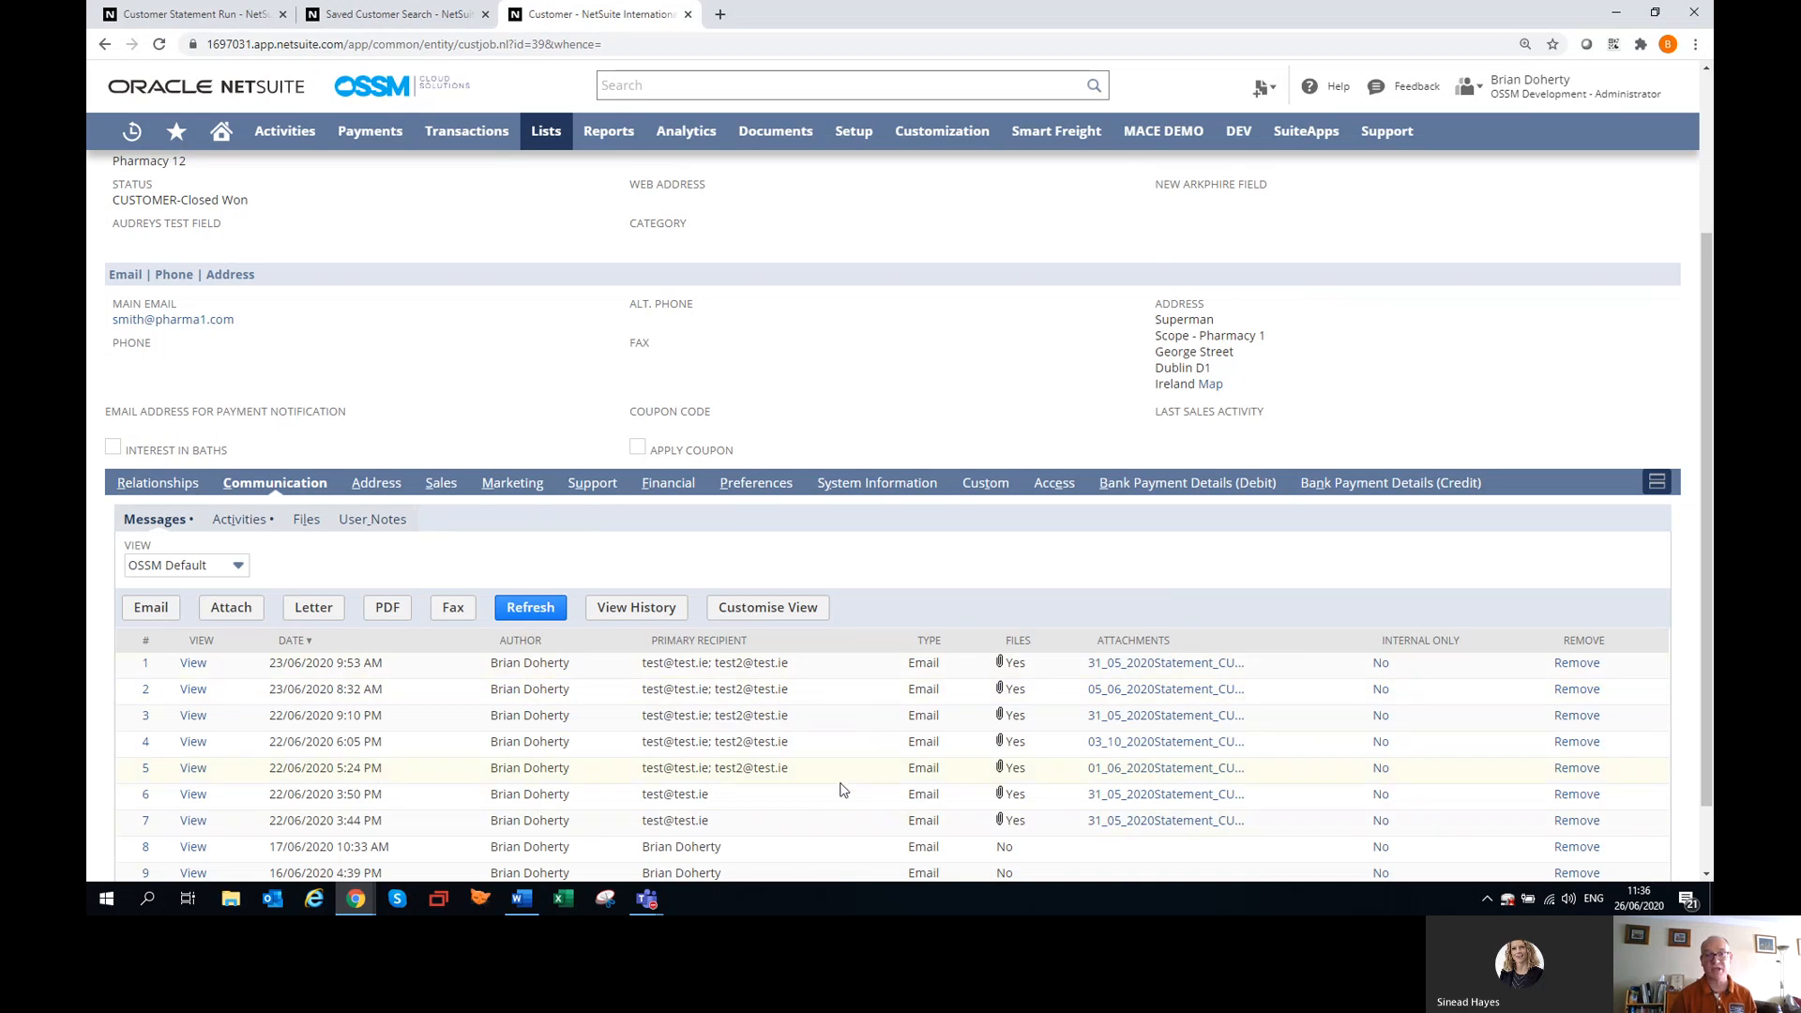
Return to the customer statement run and refresh its status, and recheck Pharmacy 12's custom statement settings.
click(394, 17)
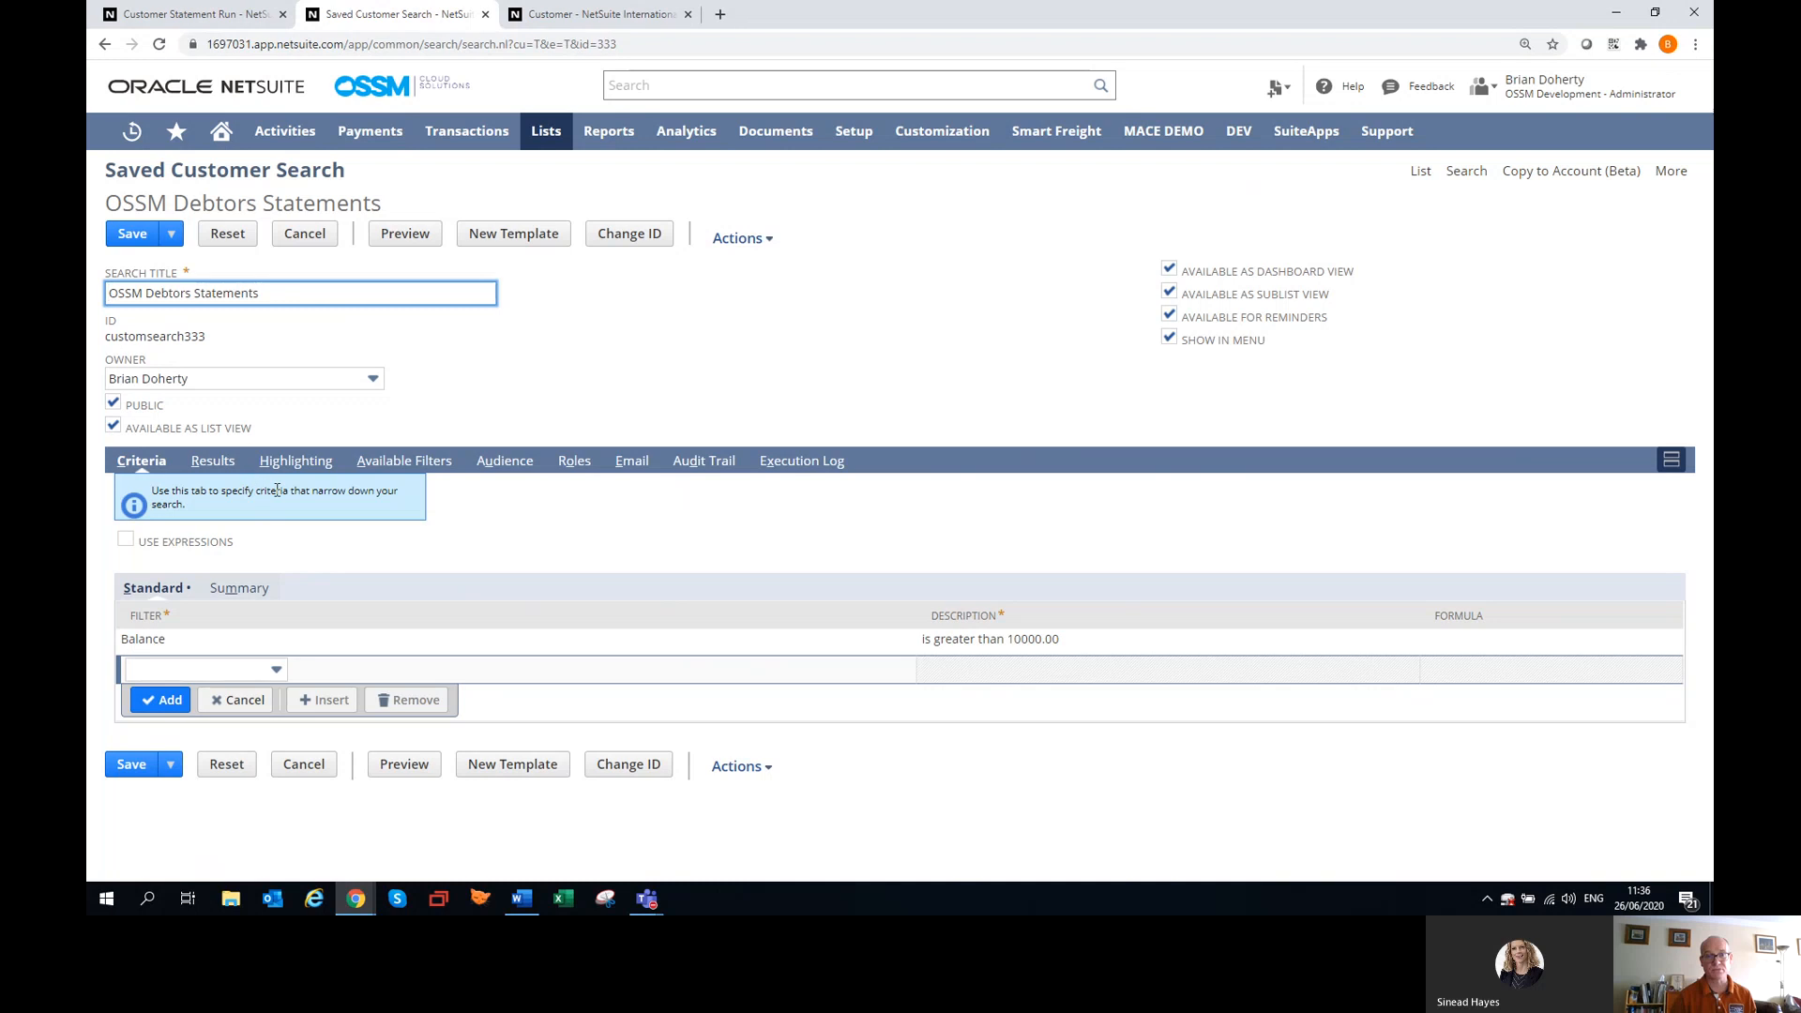
click(549, 14)
click(188, 14)
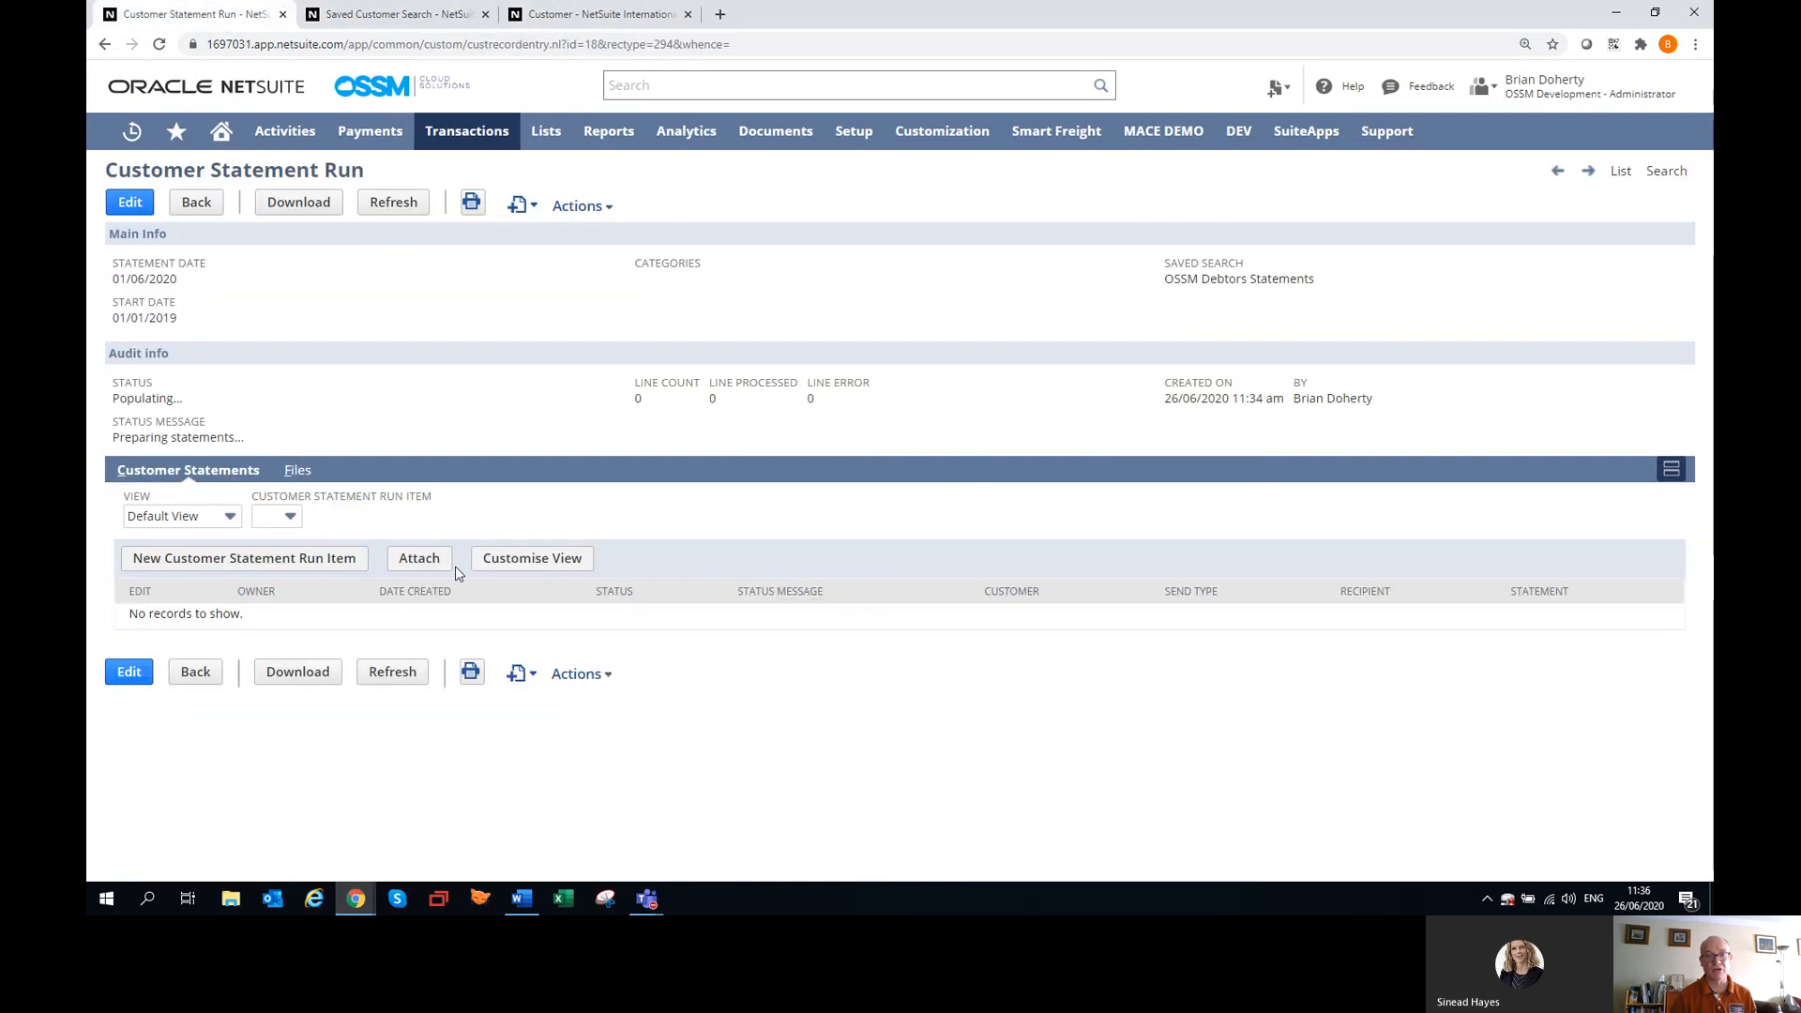
click(394, 677)
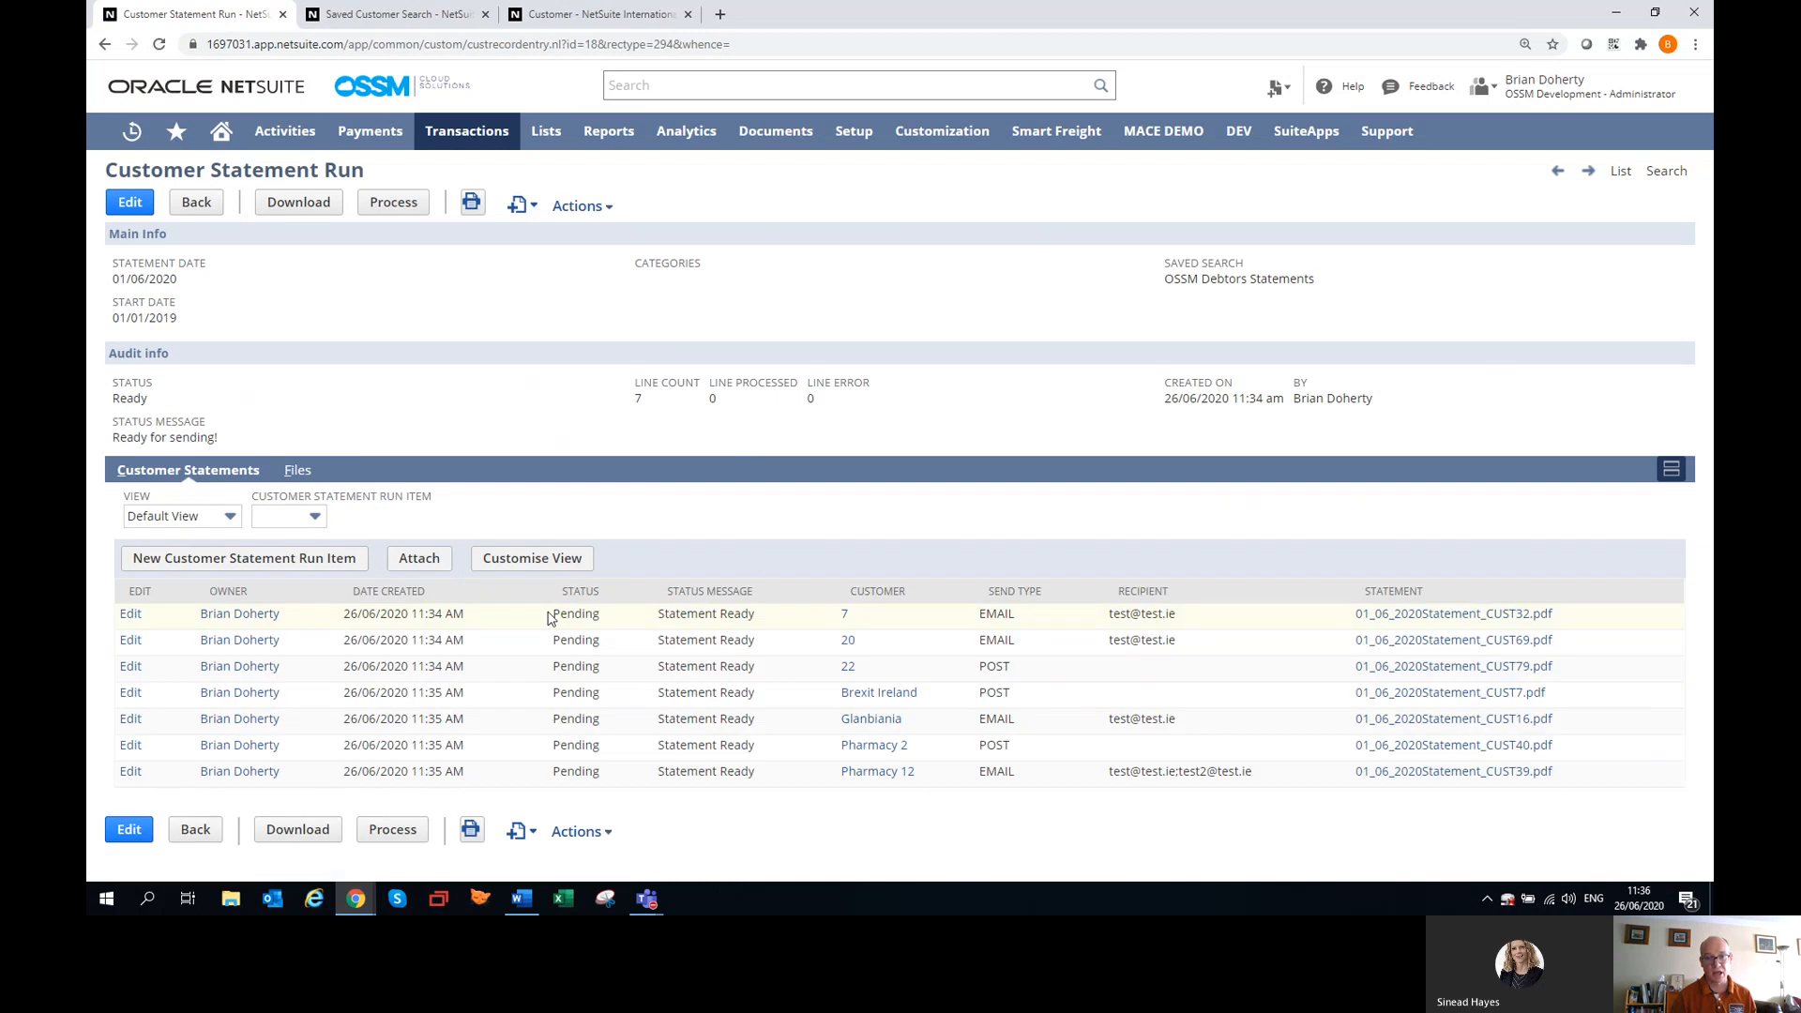
click(624, 16)
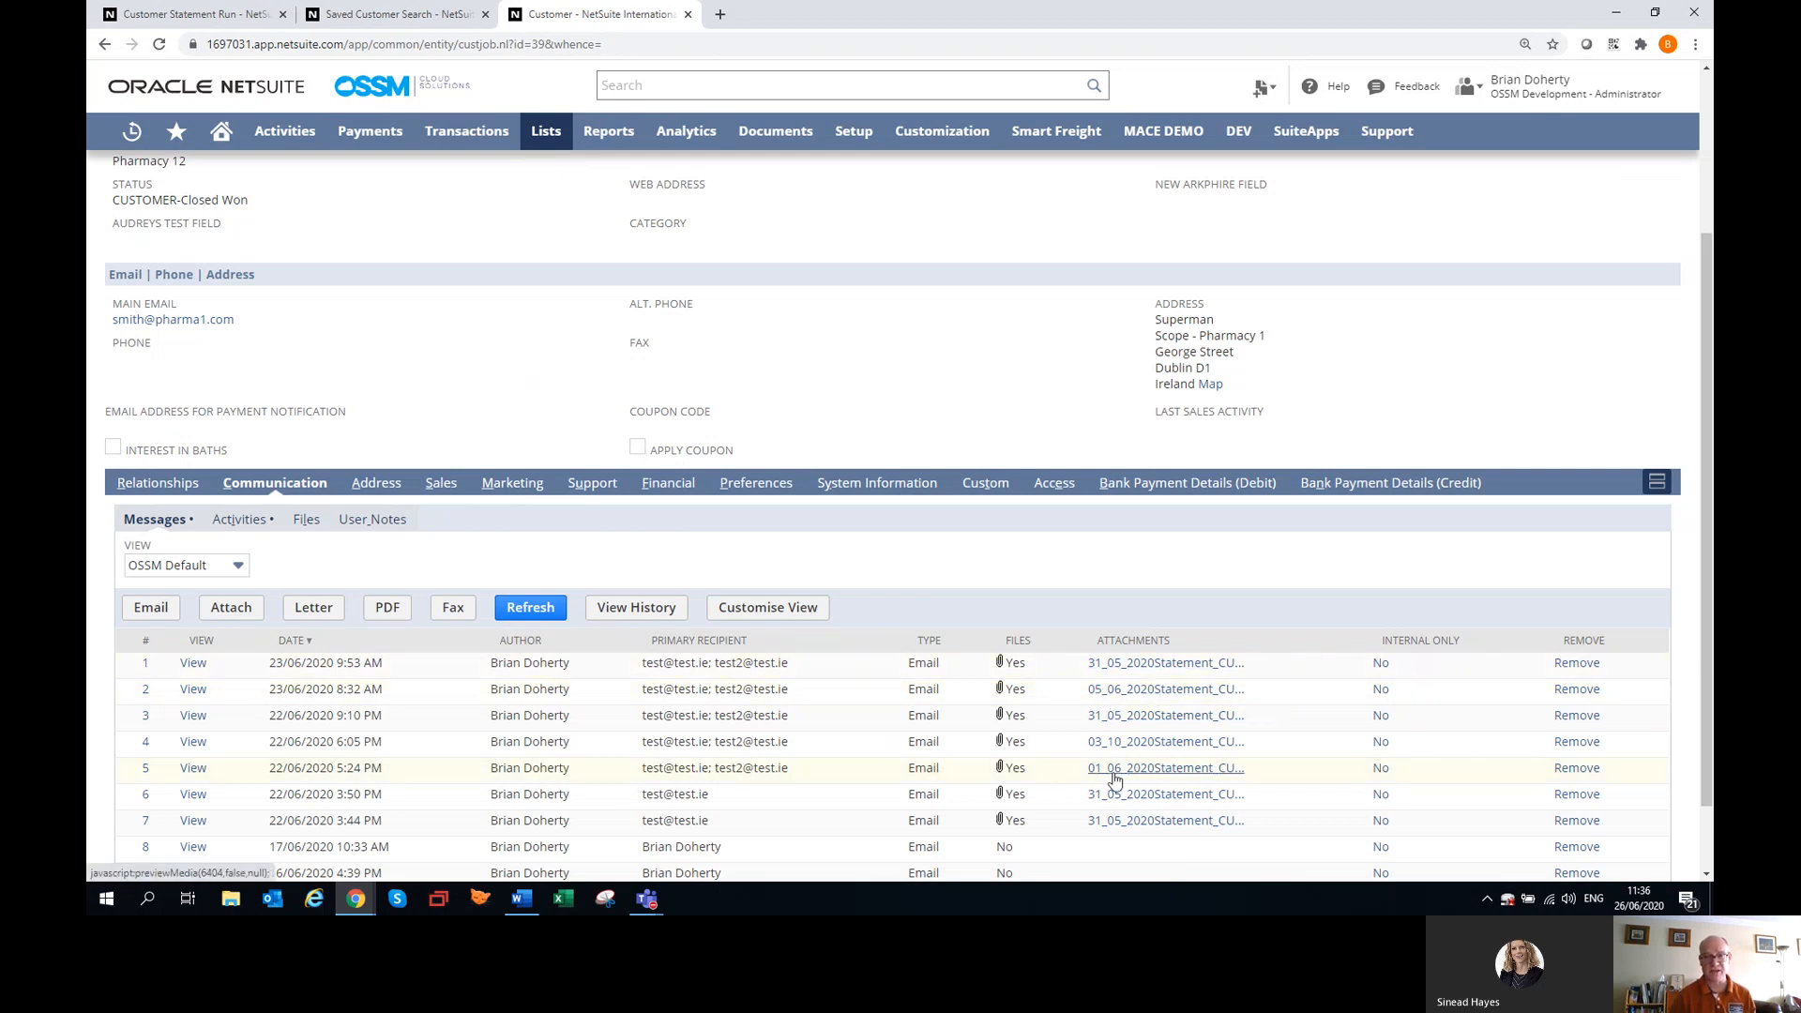
click(994, 484)
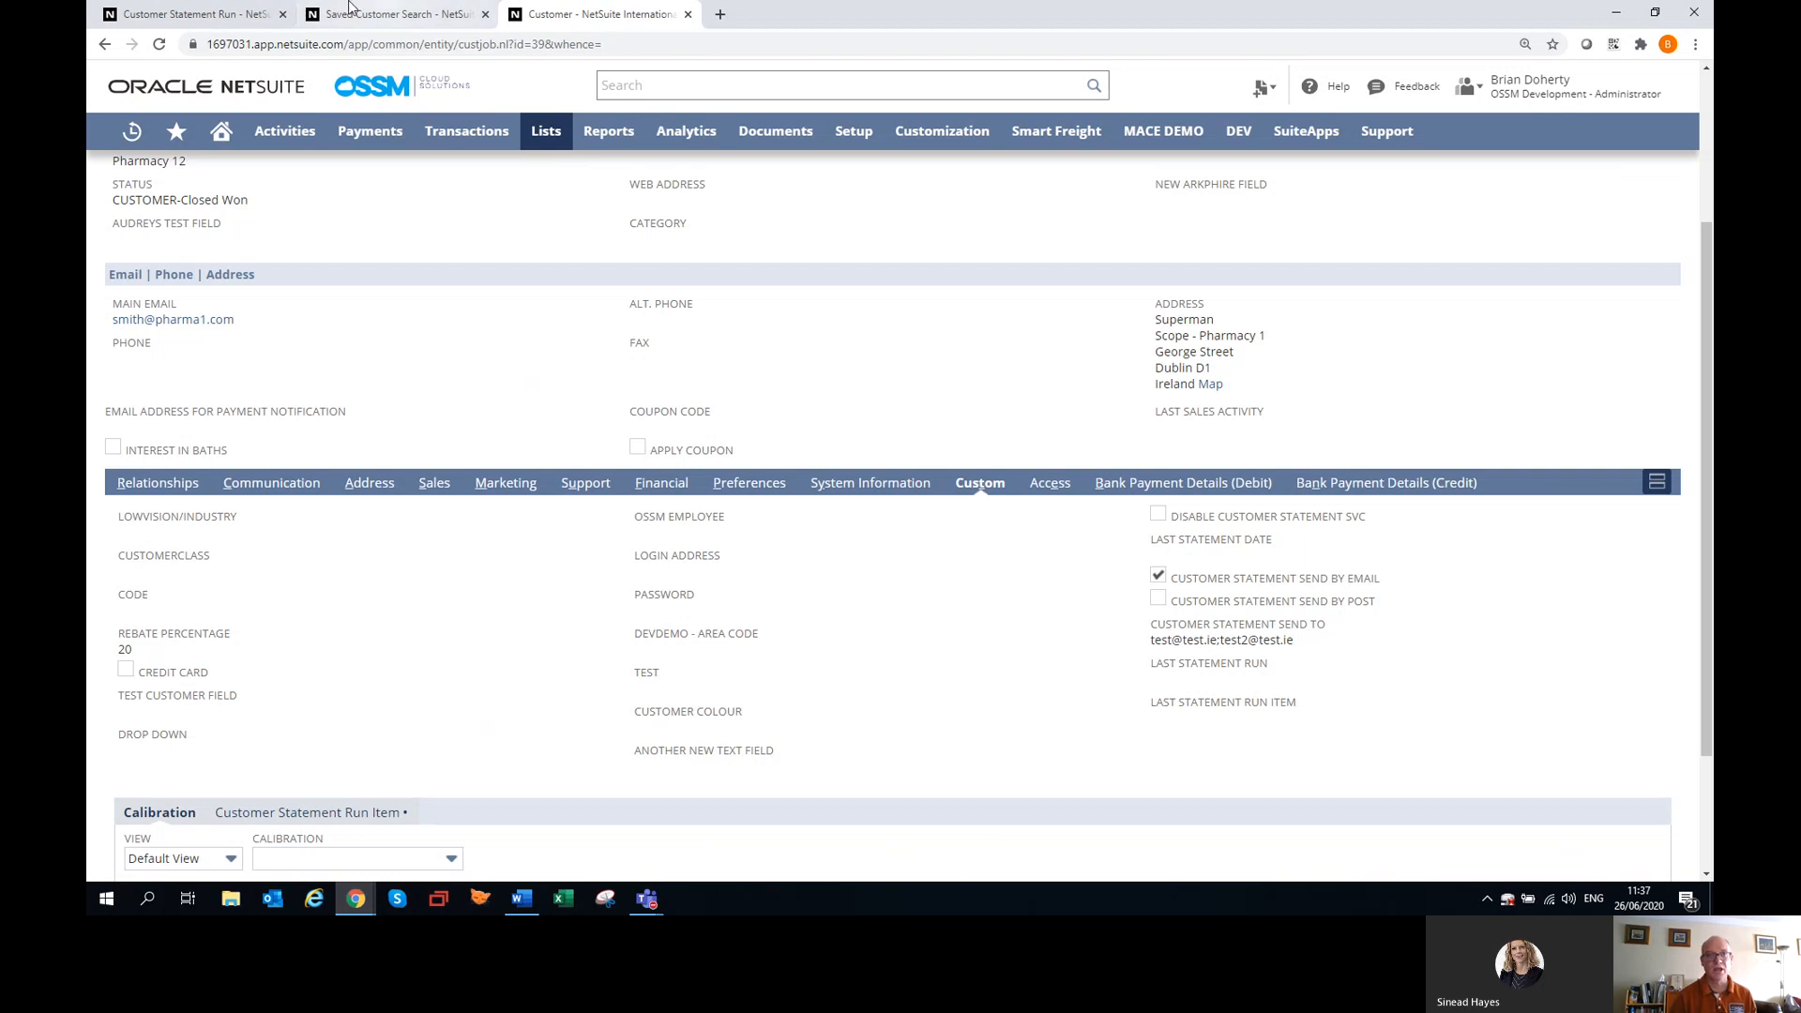
Process the customer statement run with confirmation, refresh its status, and view its attached files.
click(155, 18)
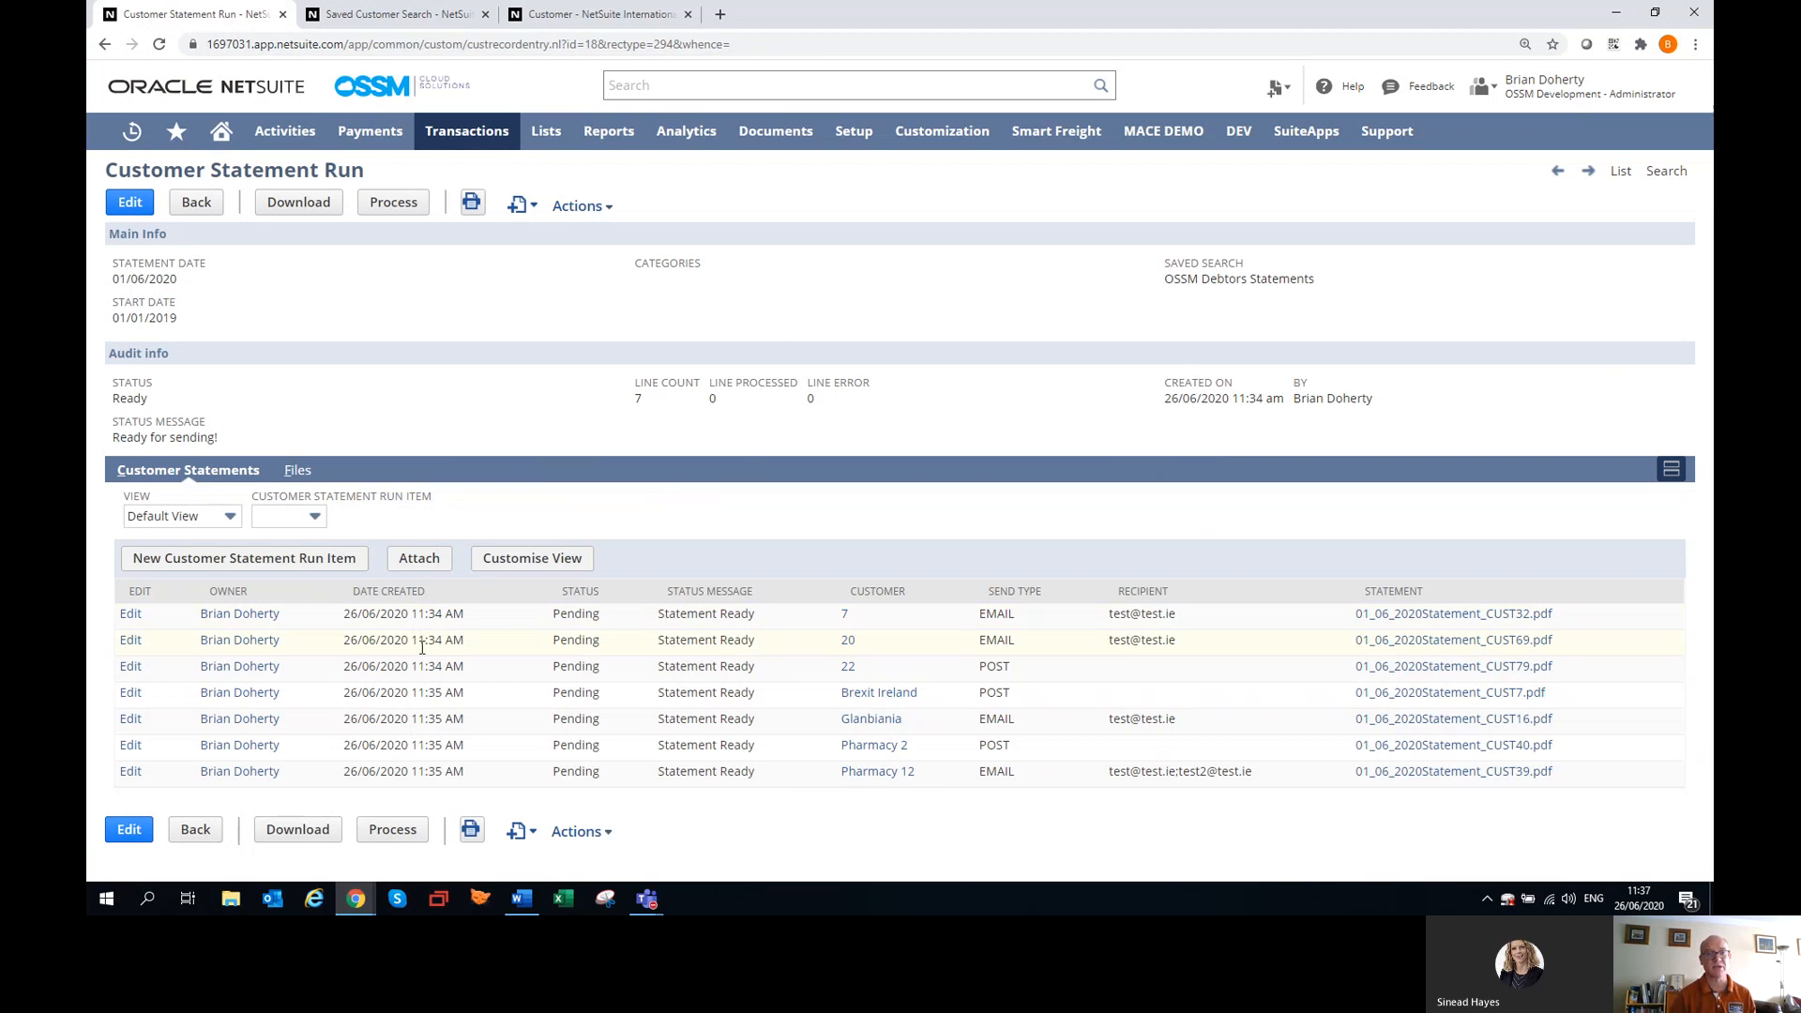
click(393, 830)
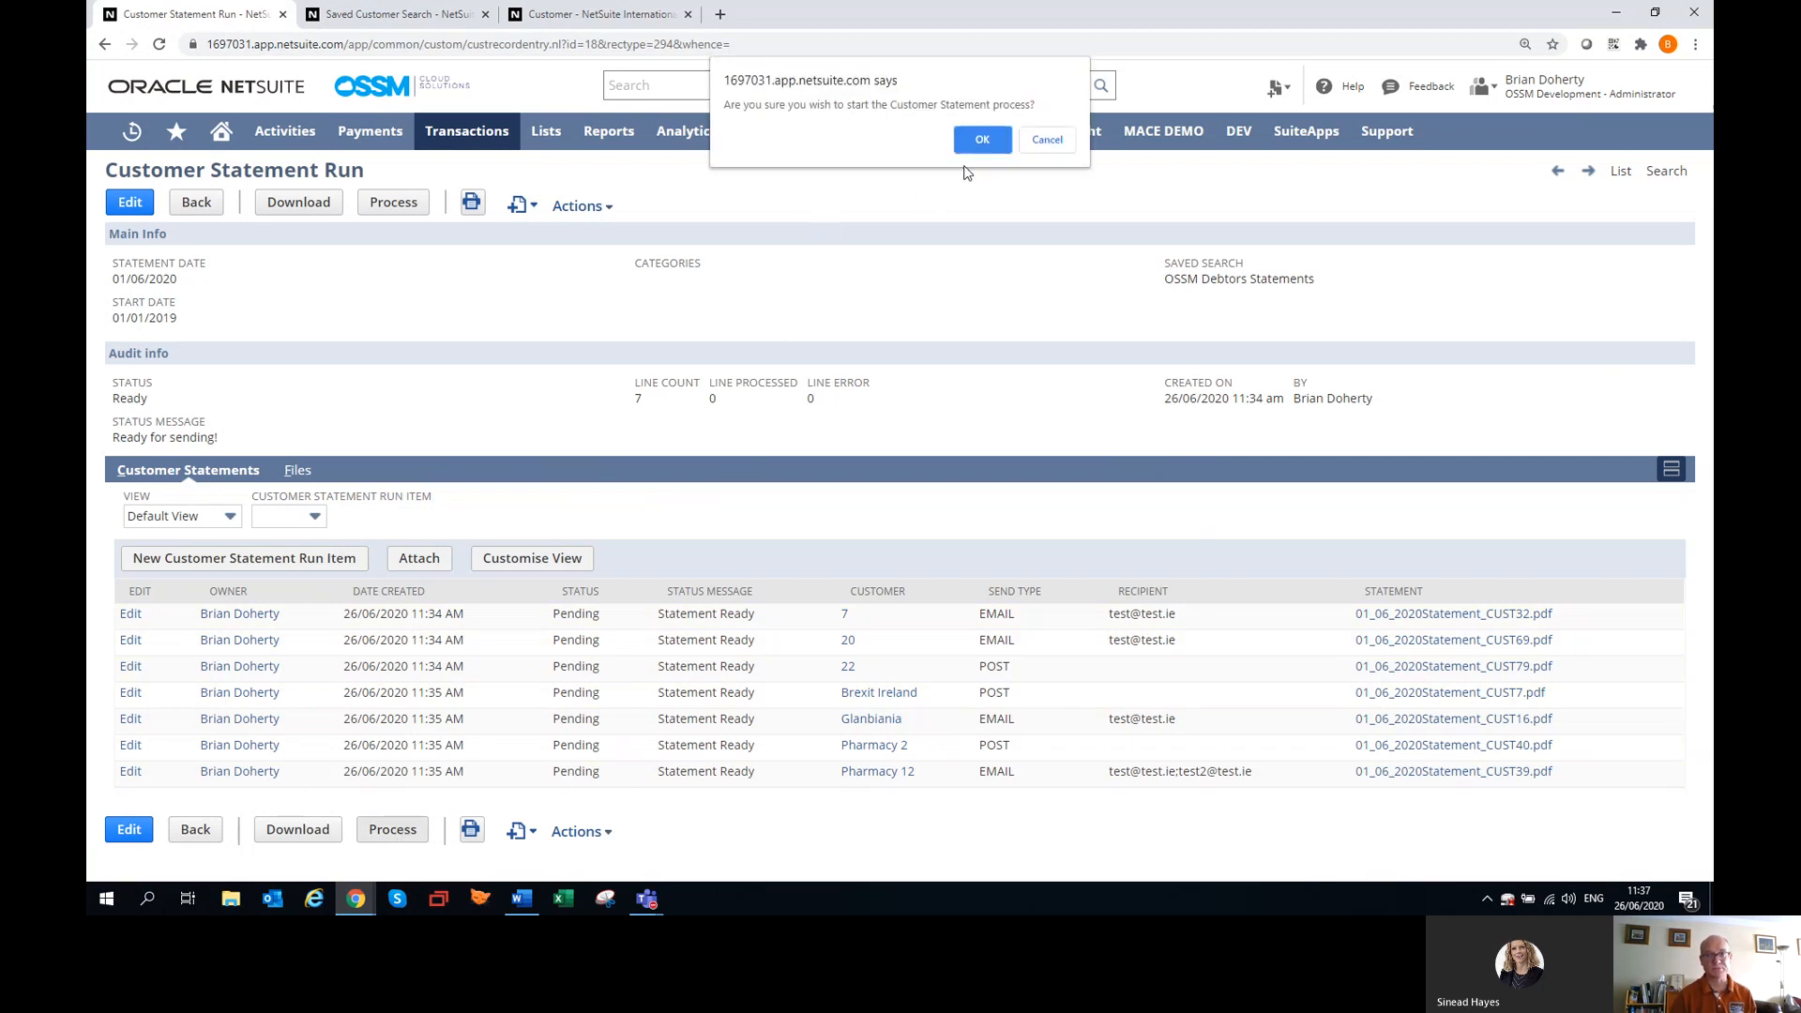
click(985, 143)
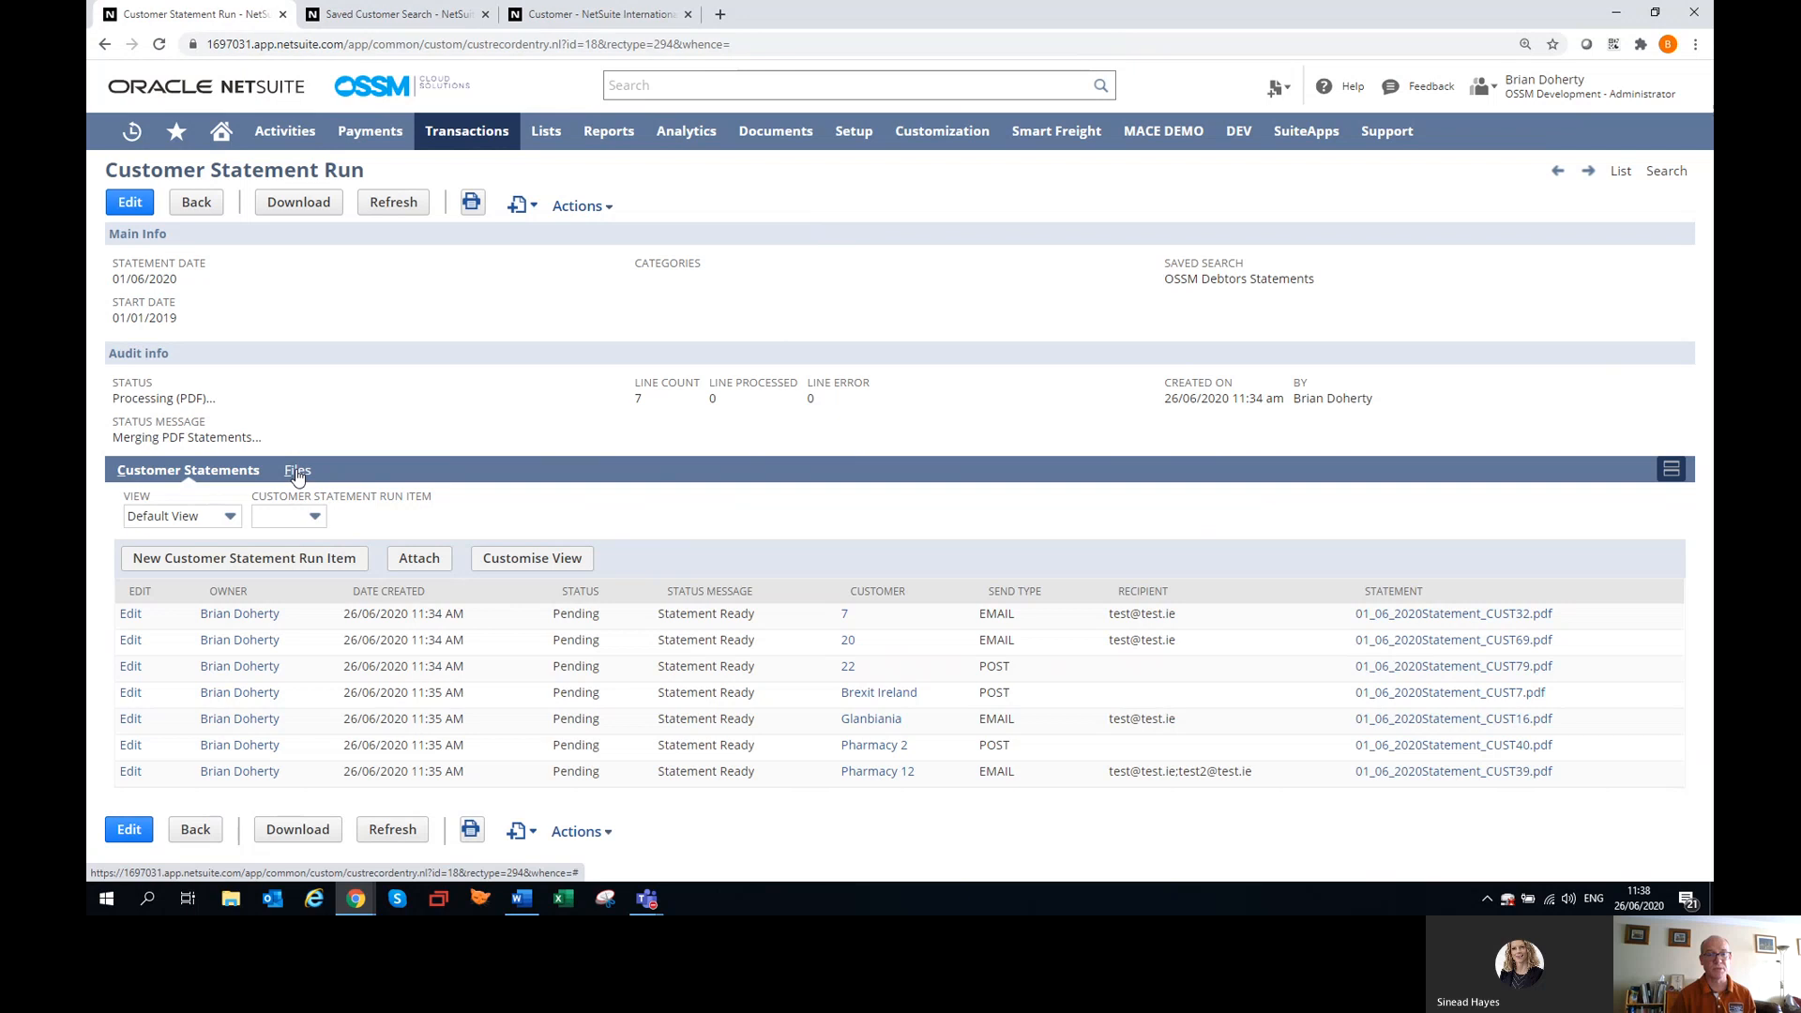
click(417, 828)
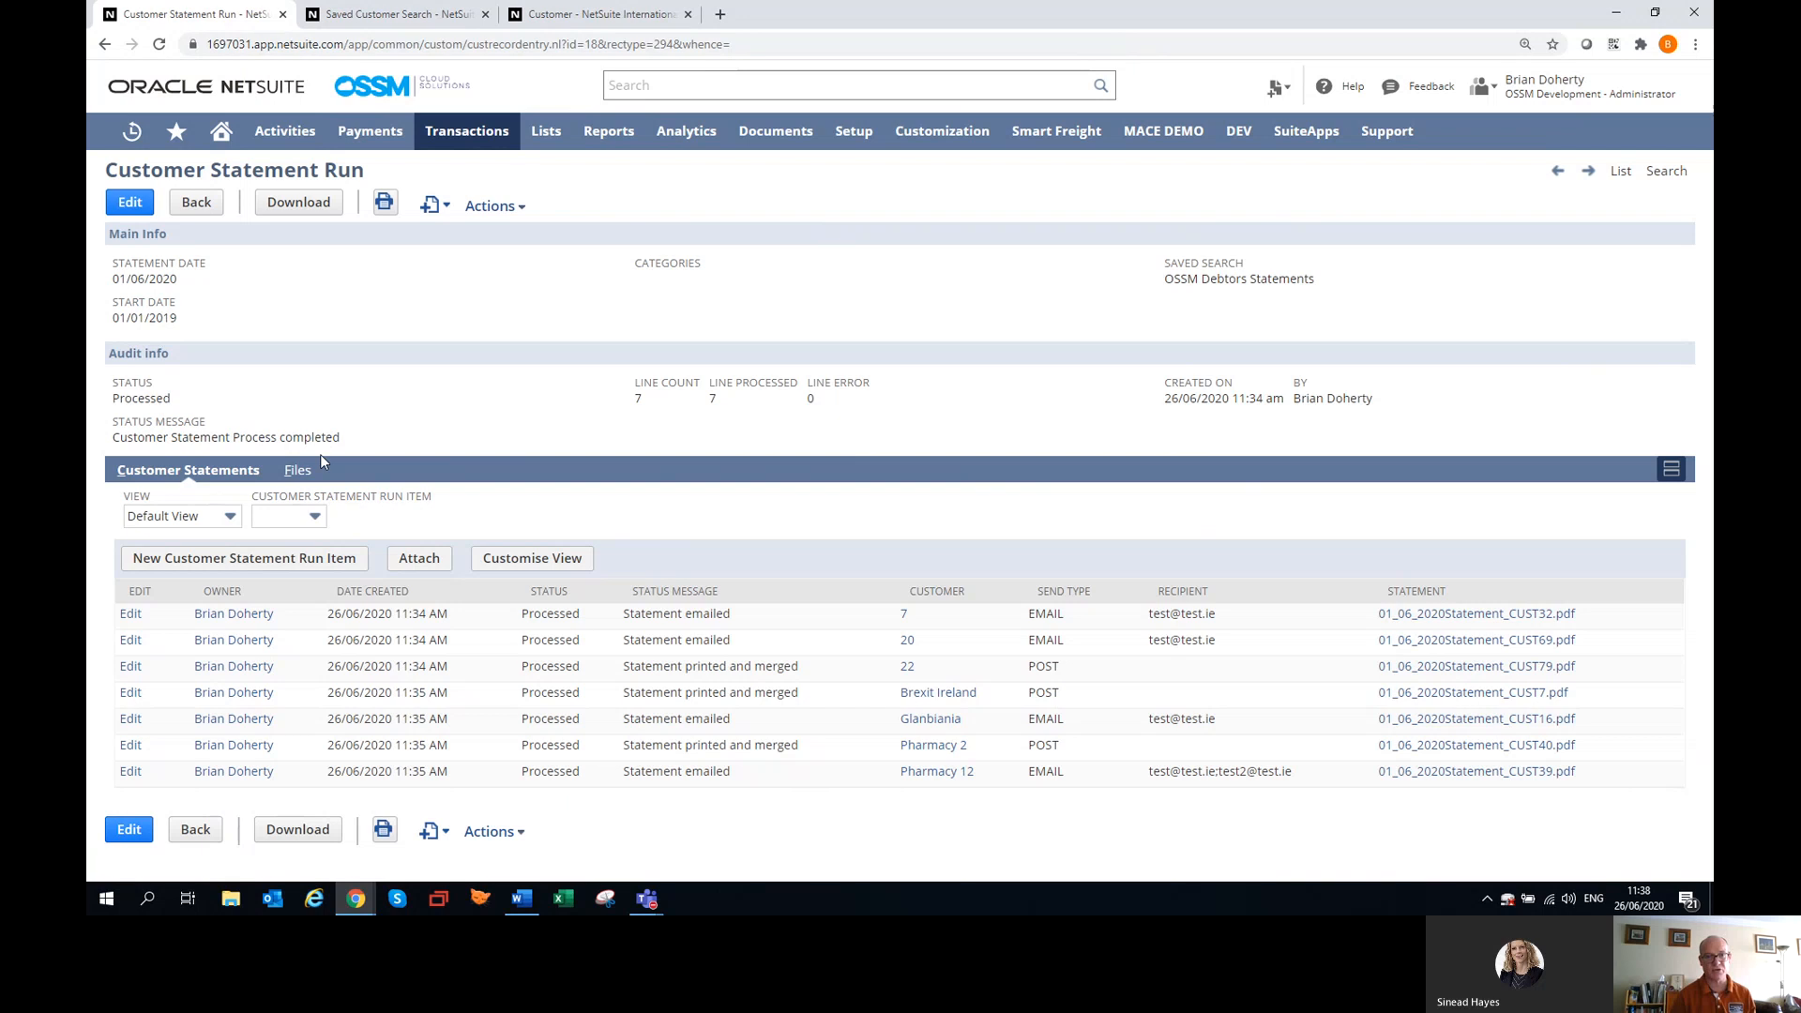
click(298, 471)
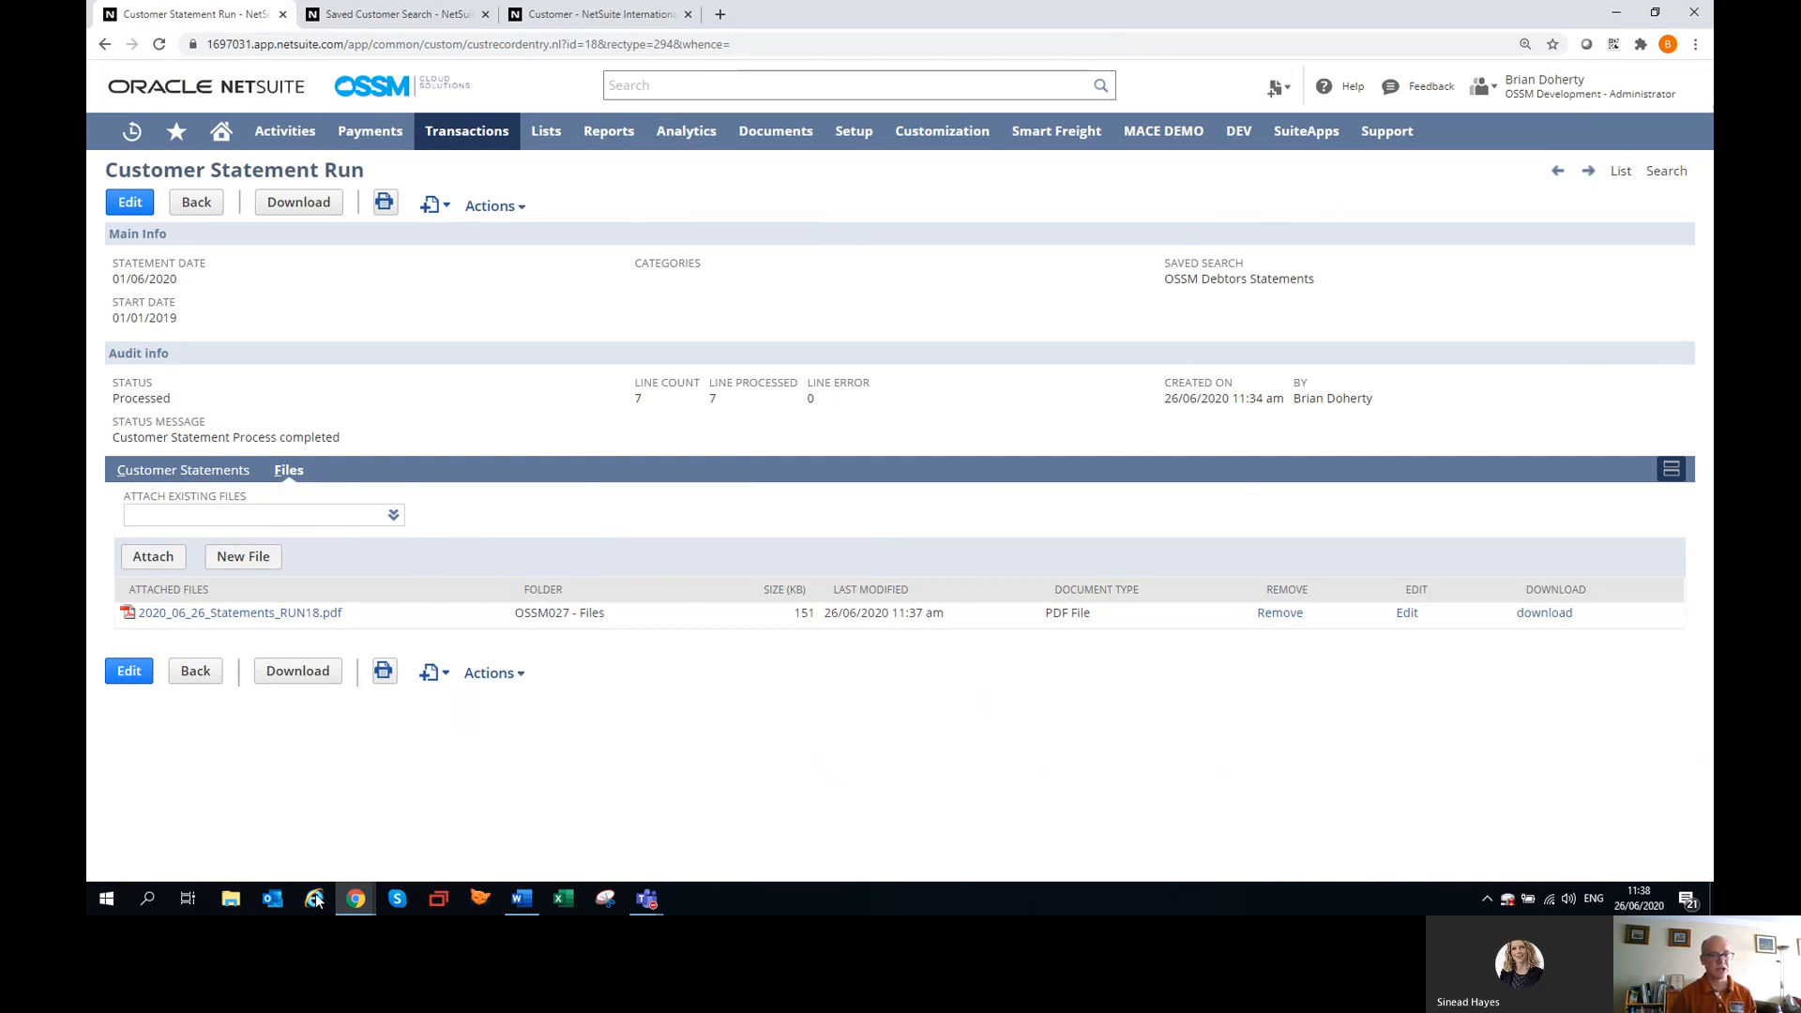
Switch to the browser window with the Statements Ireland workflow and go to that account's home dashboard.
mouse_move(355, 906)
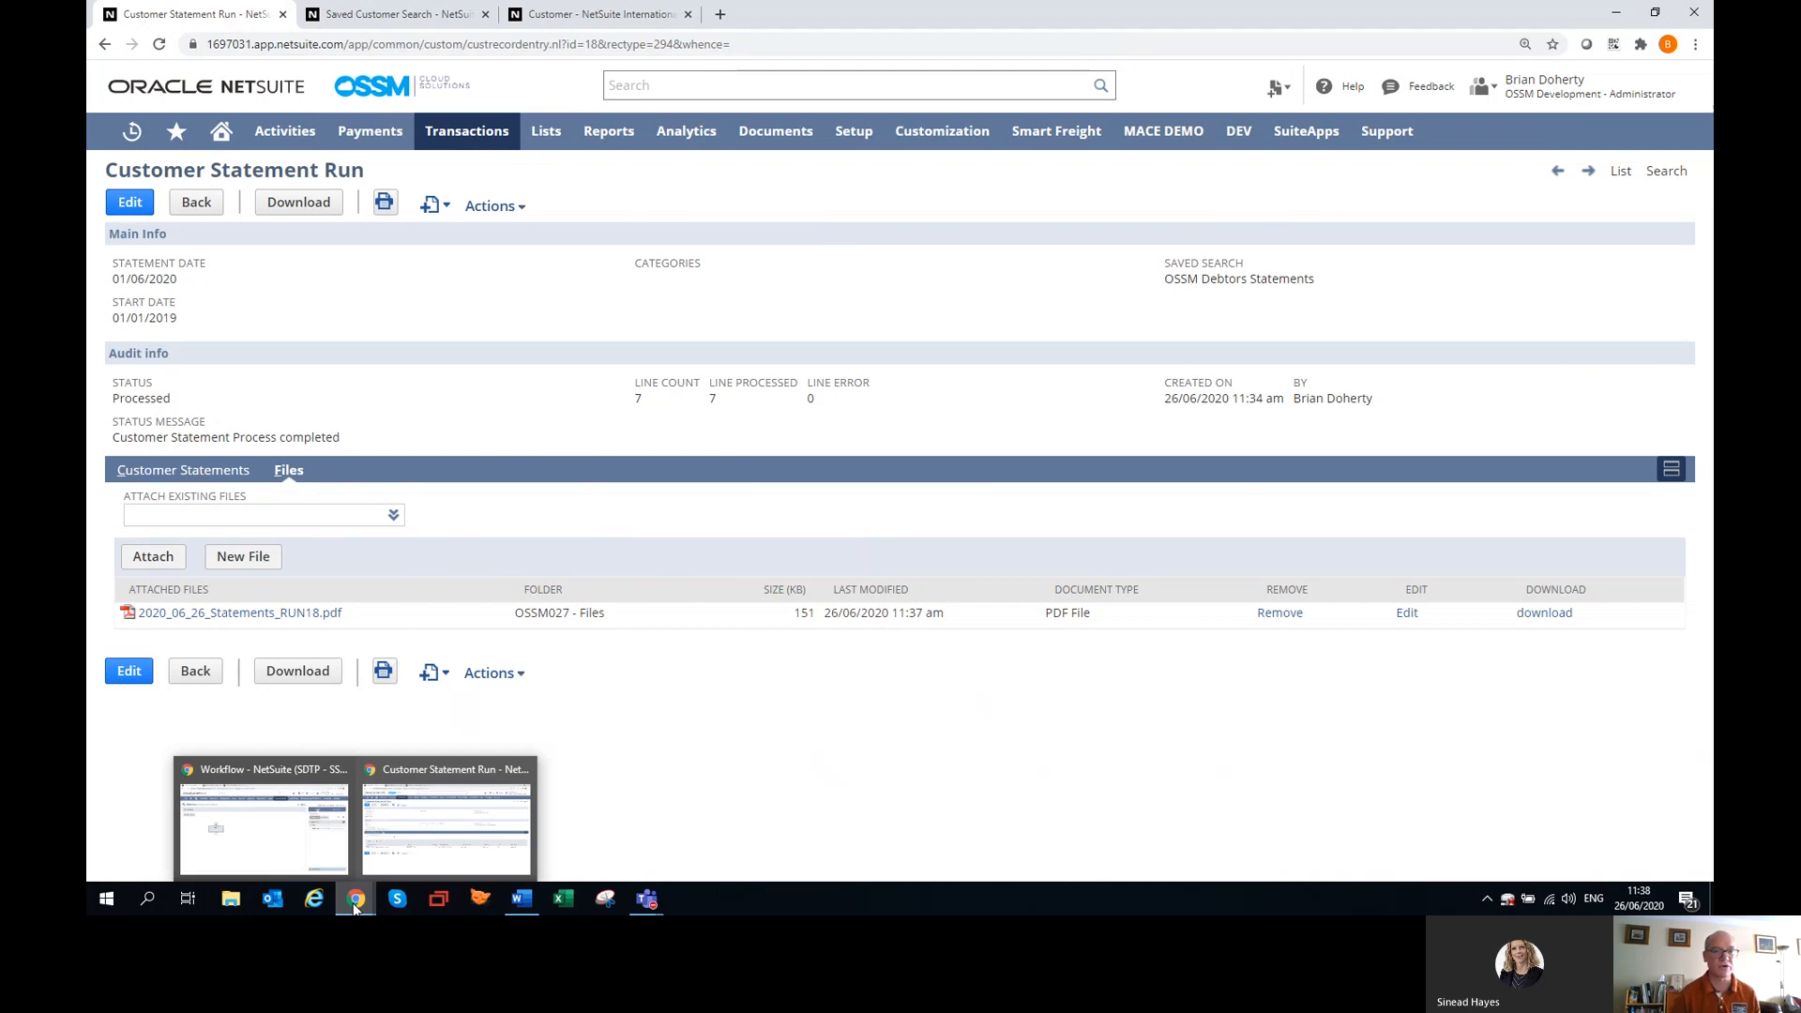
click(319, 861)
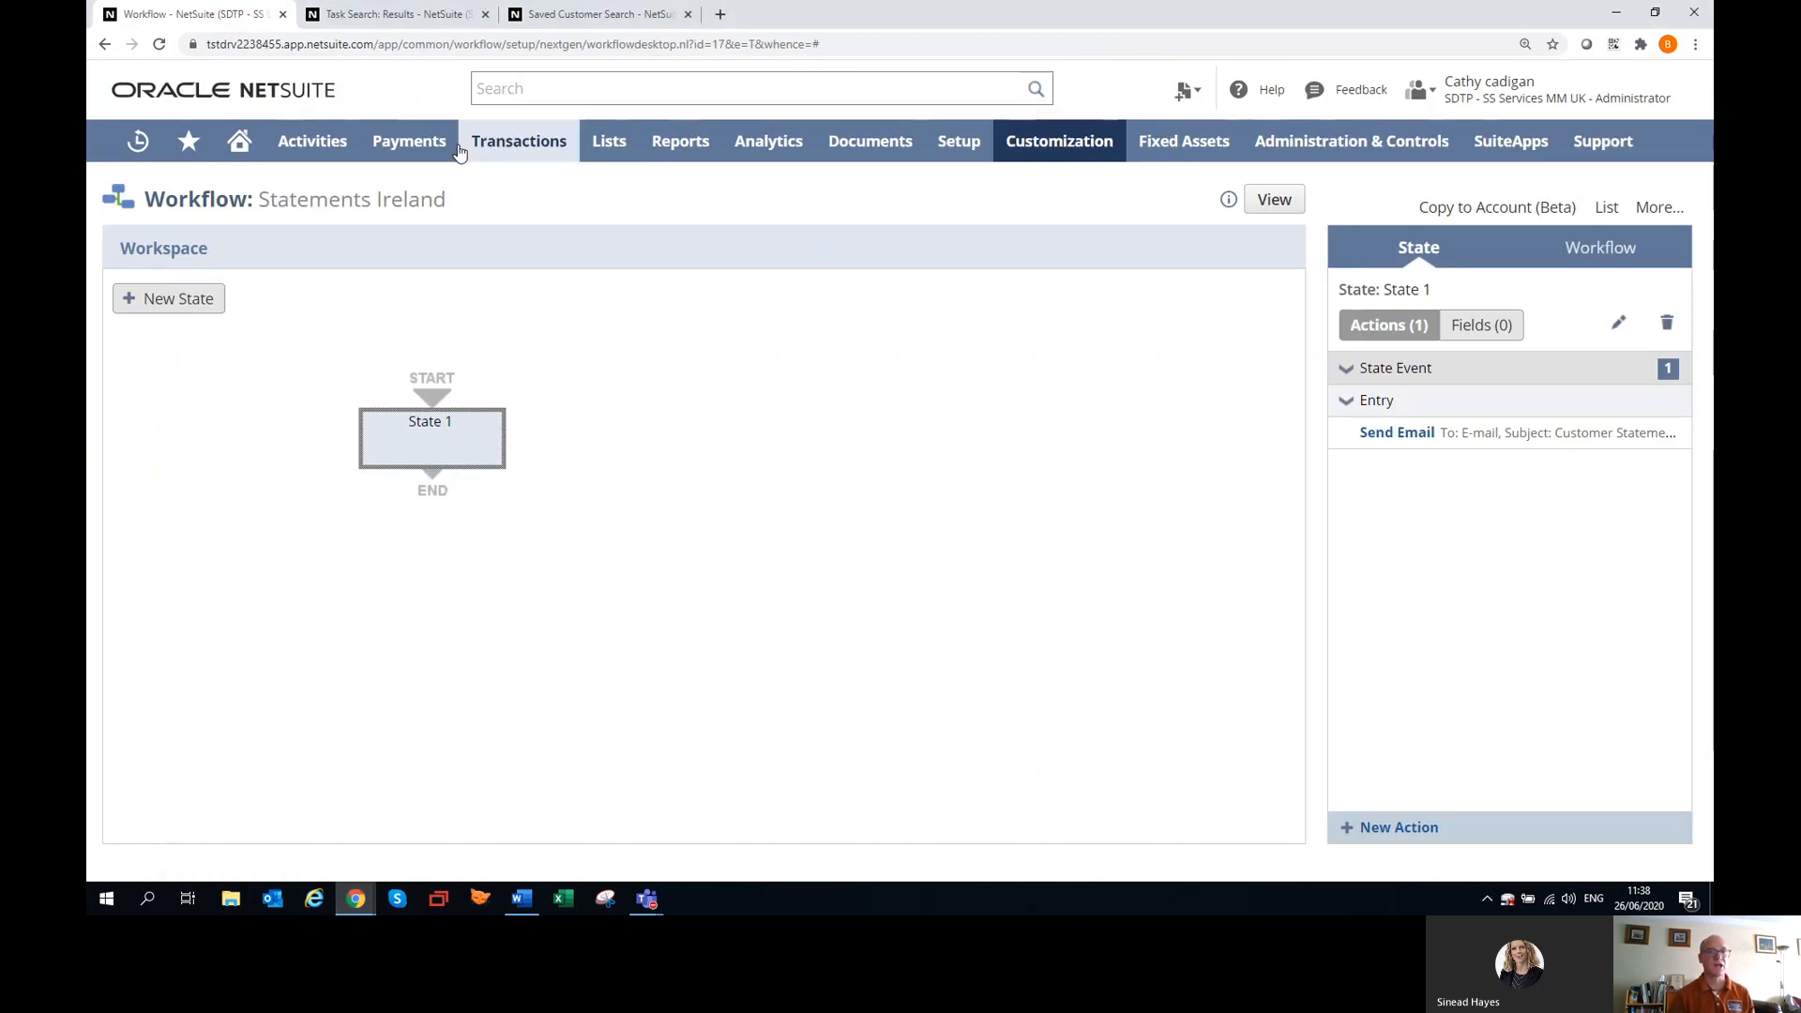
click(249, 148)
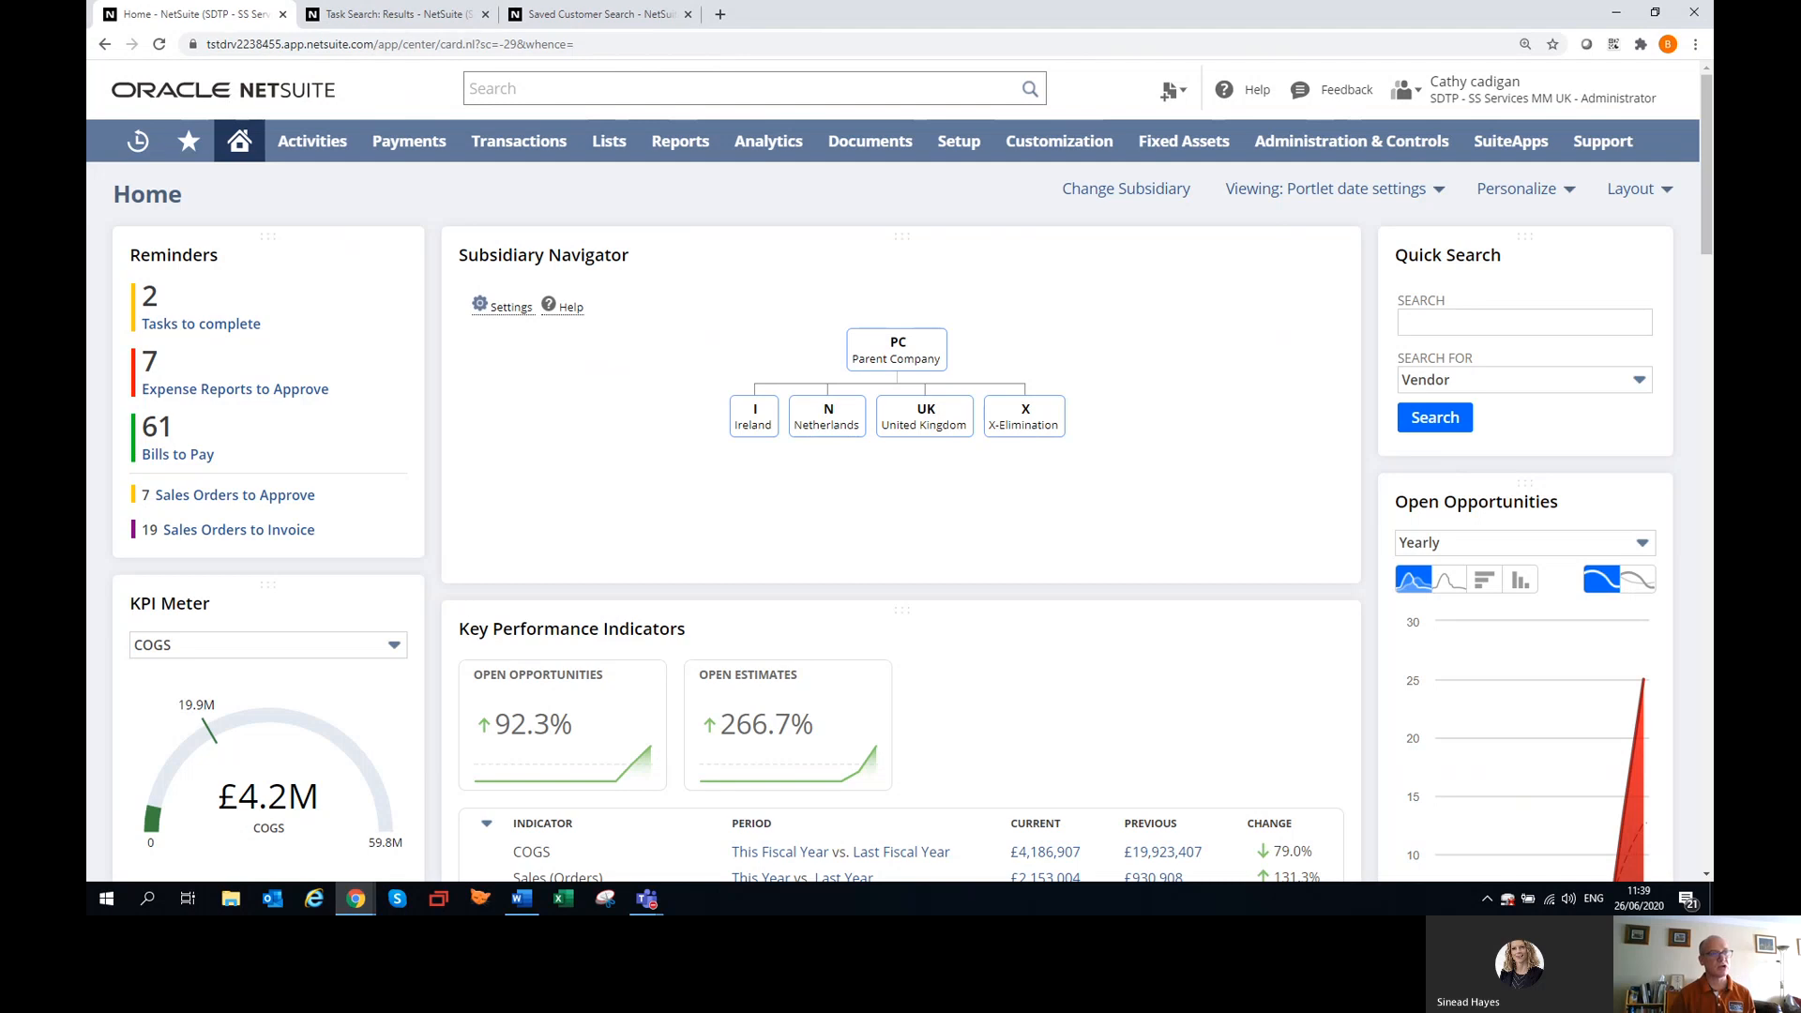
key(alt+Tab)
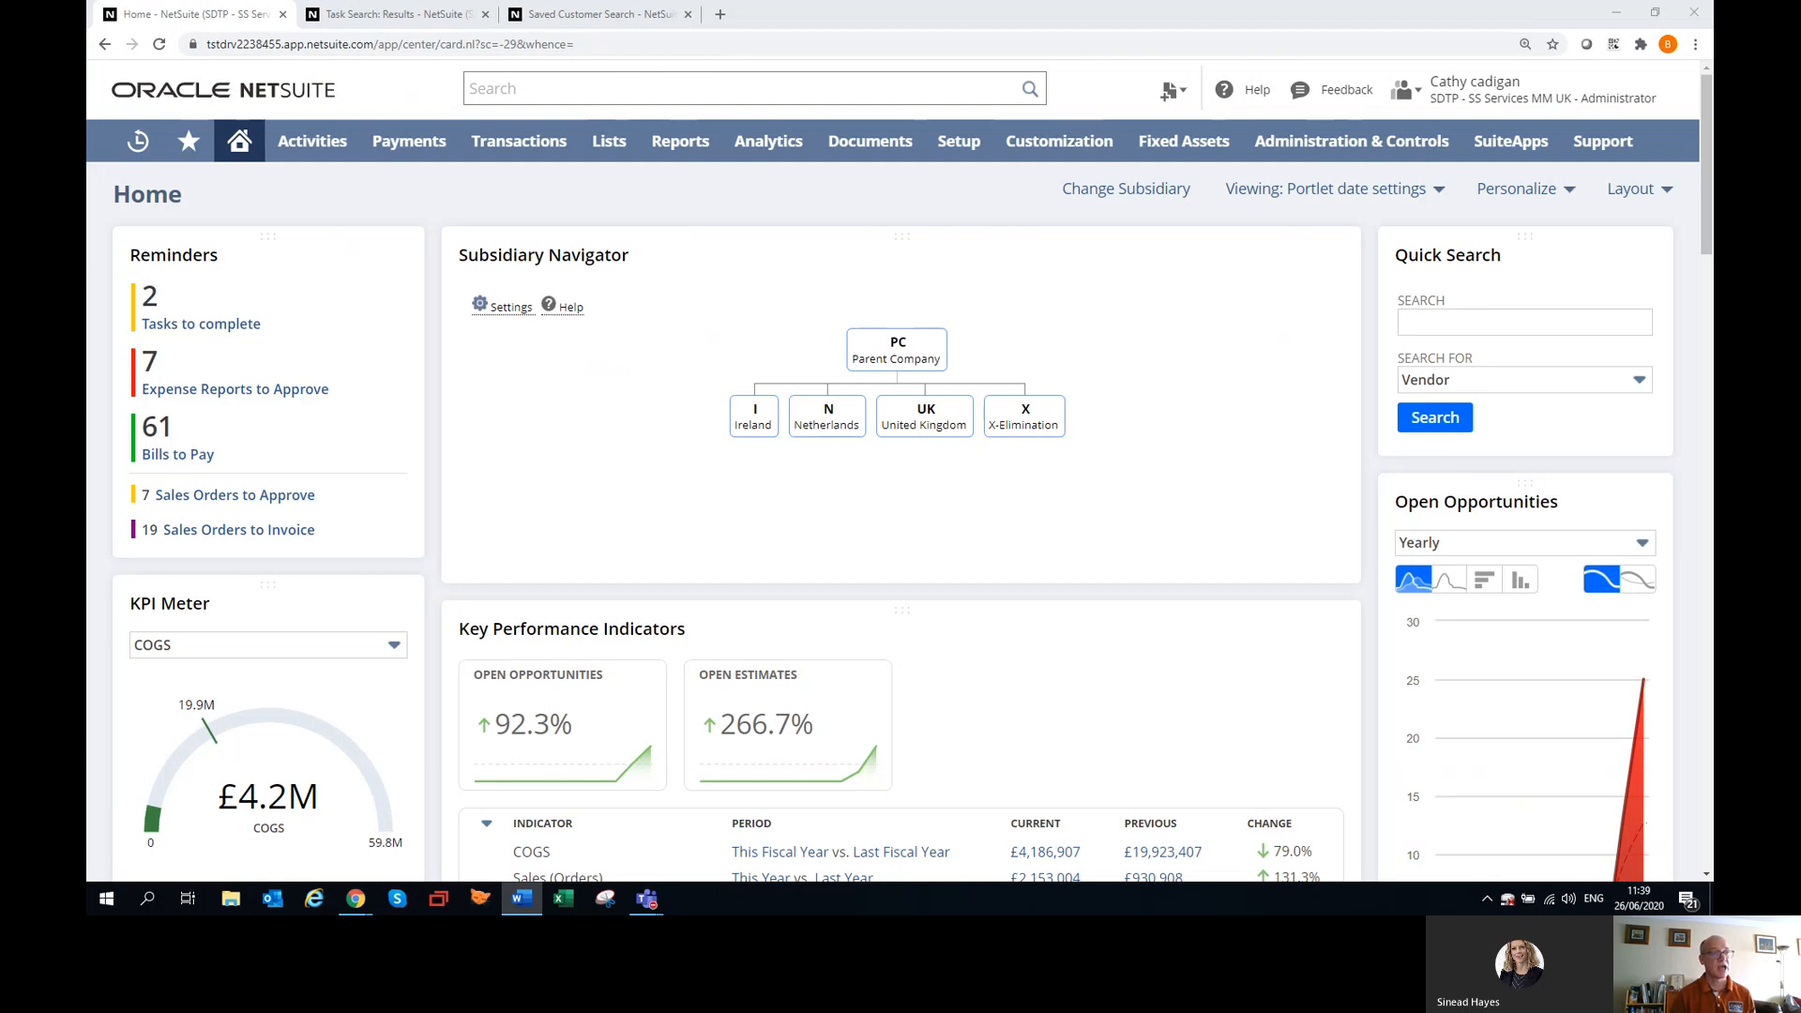
Search globally for "email reminder 1" and view the Email Reminder 1 - Invoices 30 days results in a new browser tab.
click(576, 90)
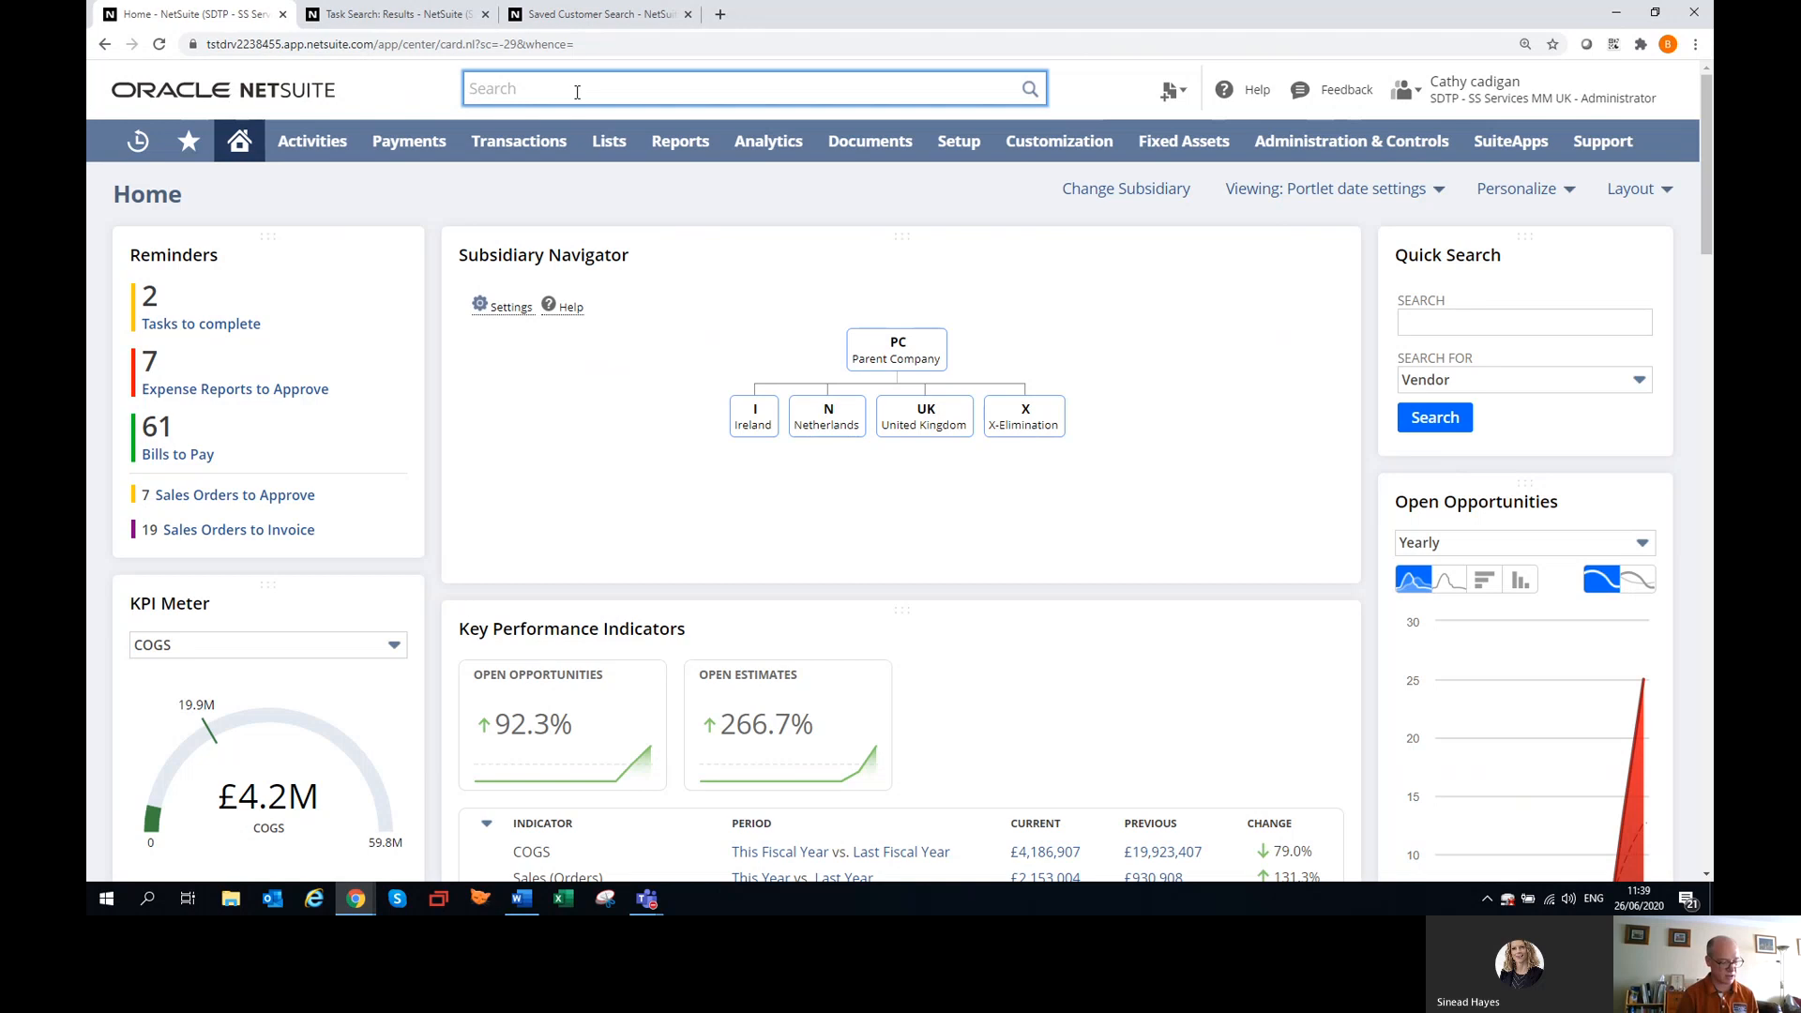
text(email r)
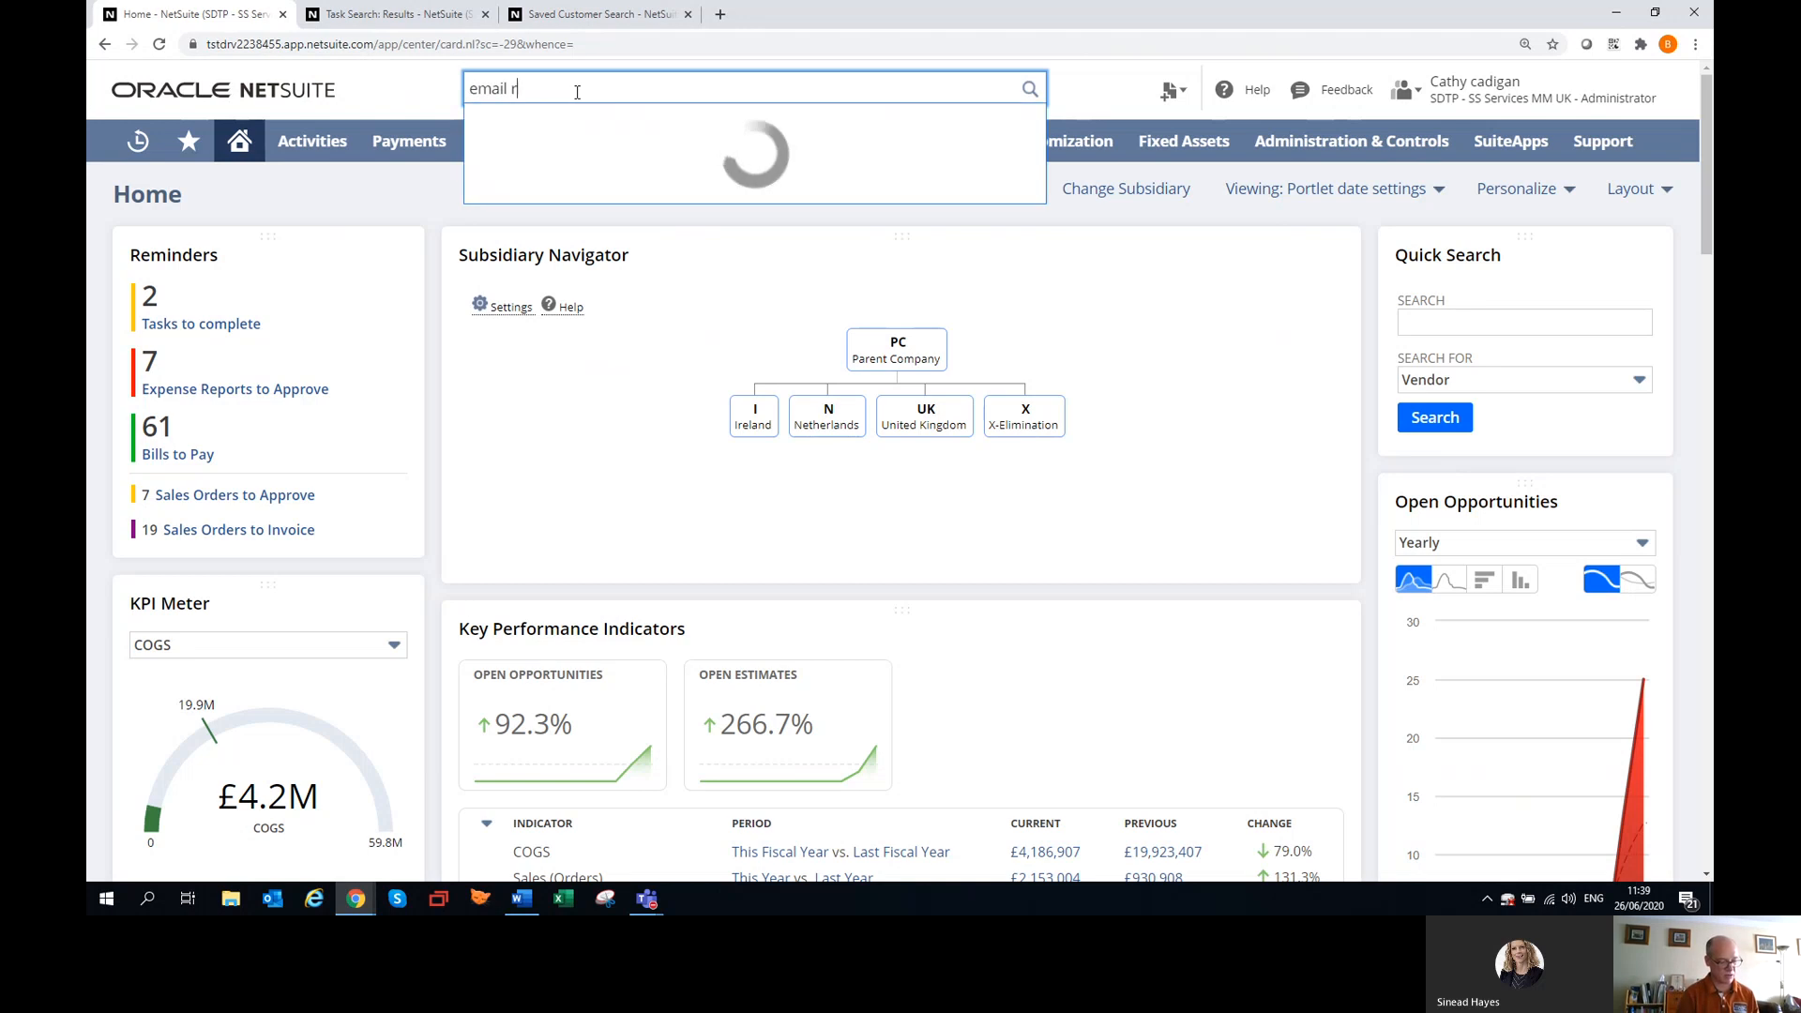
text(eminders)
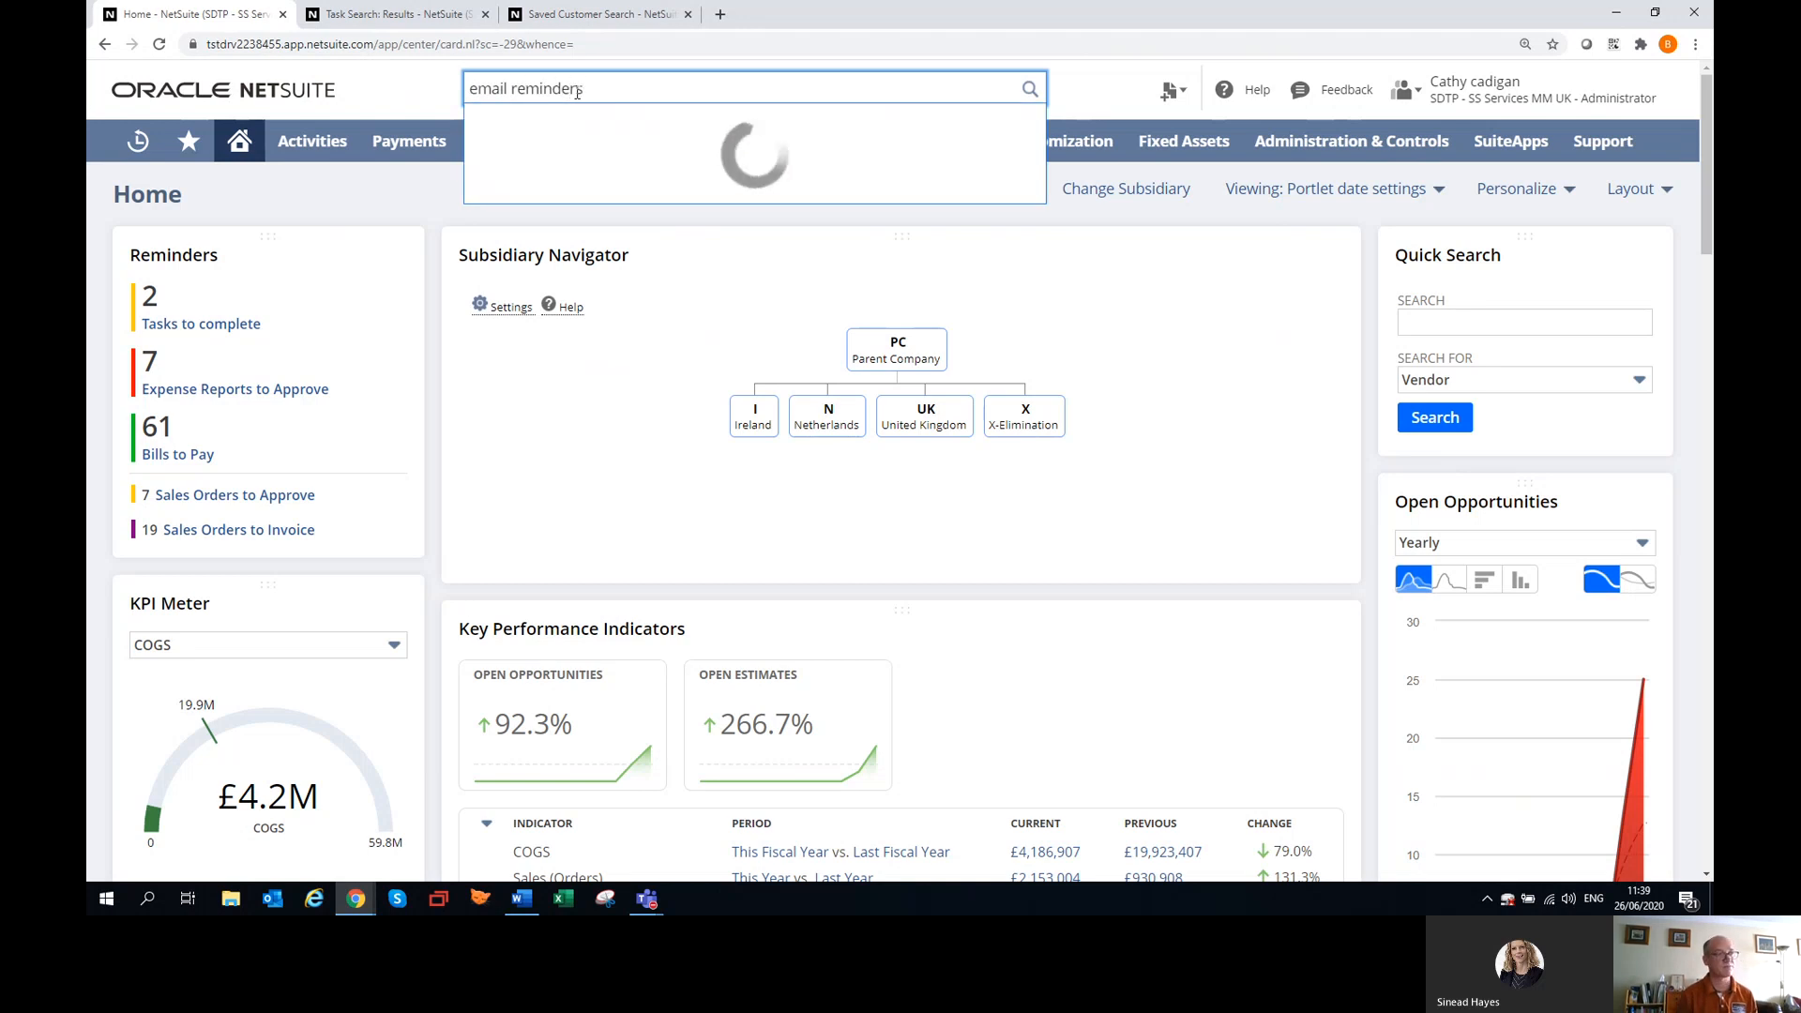
text( 1)
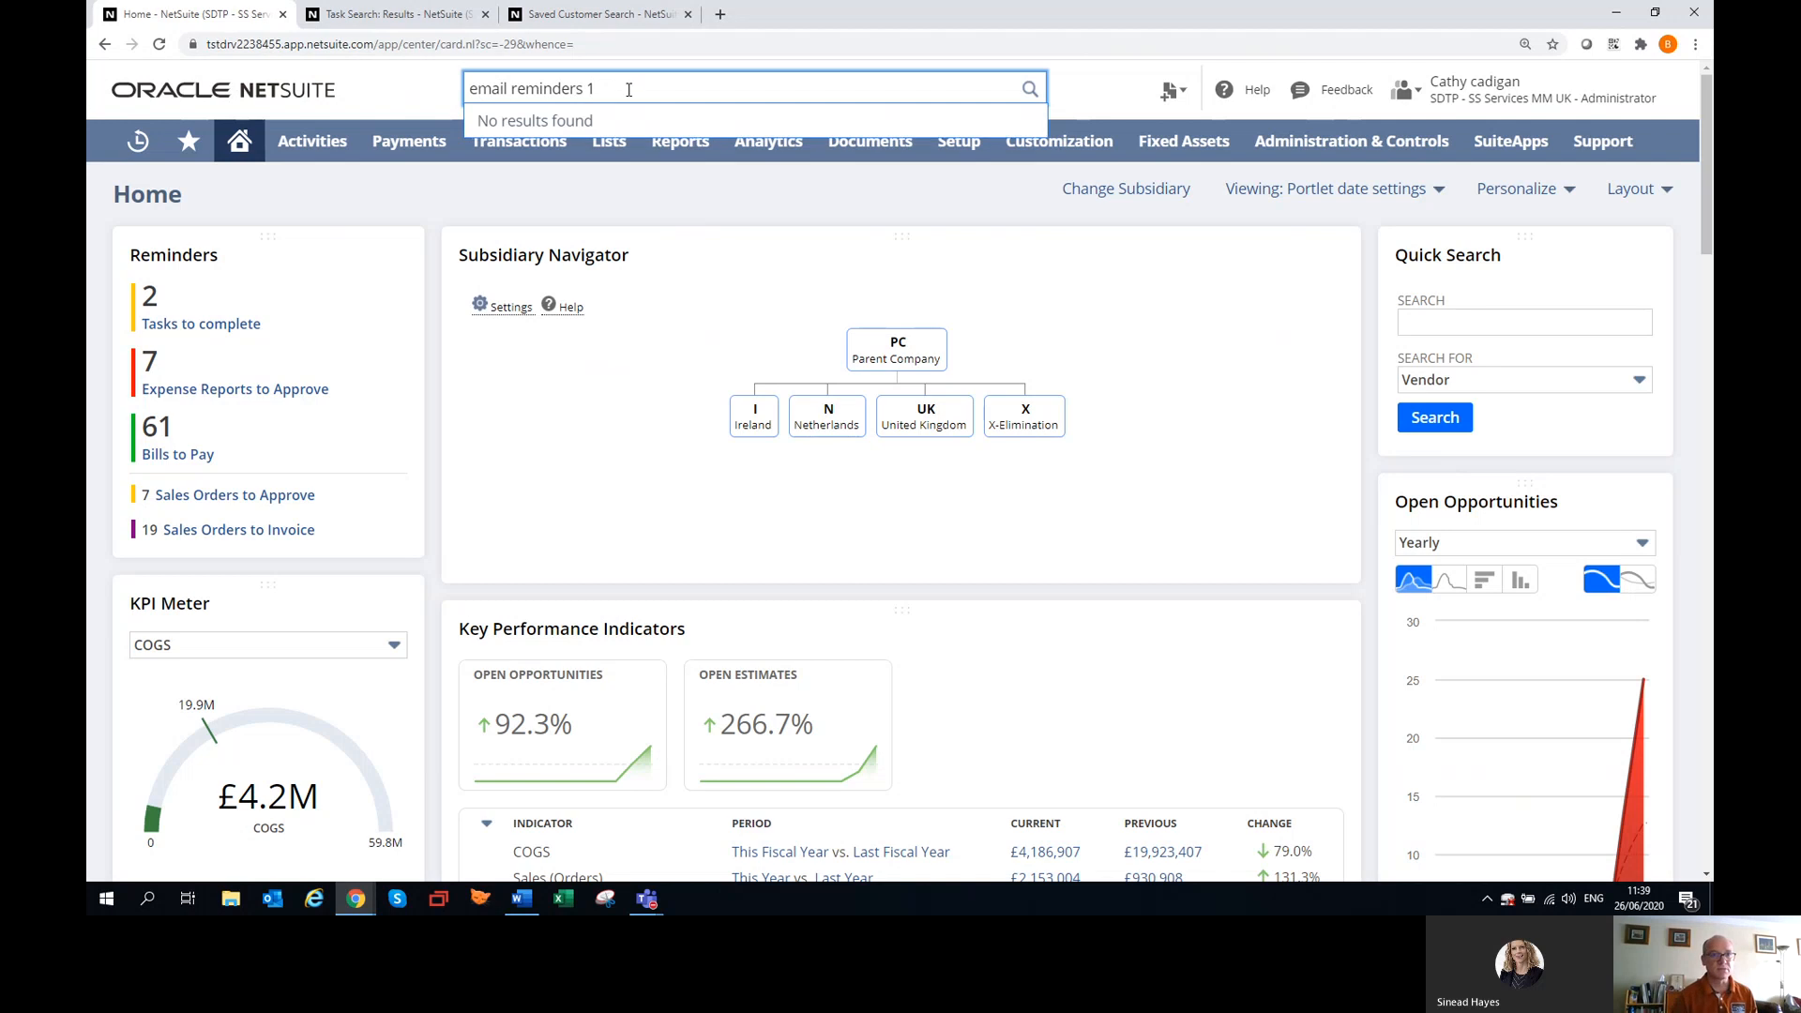
key(BackSpace)
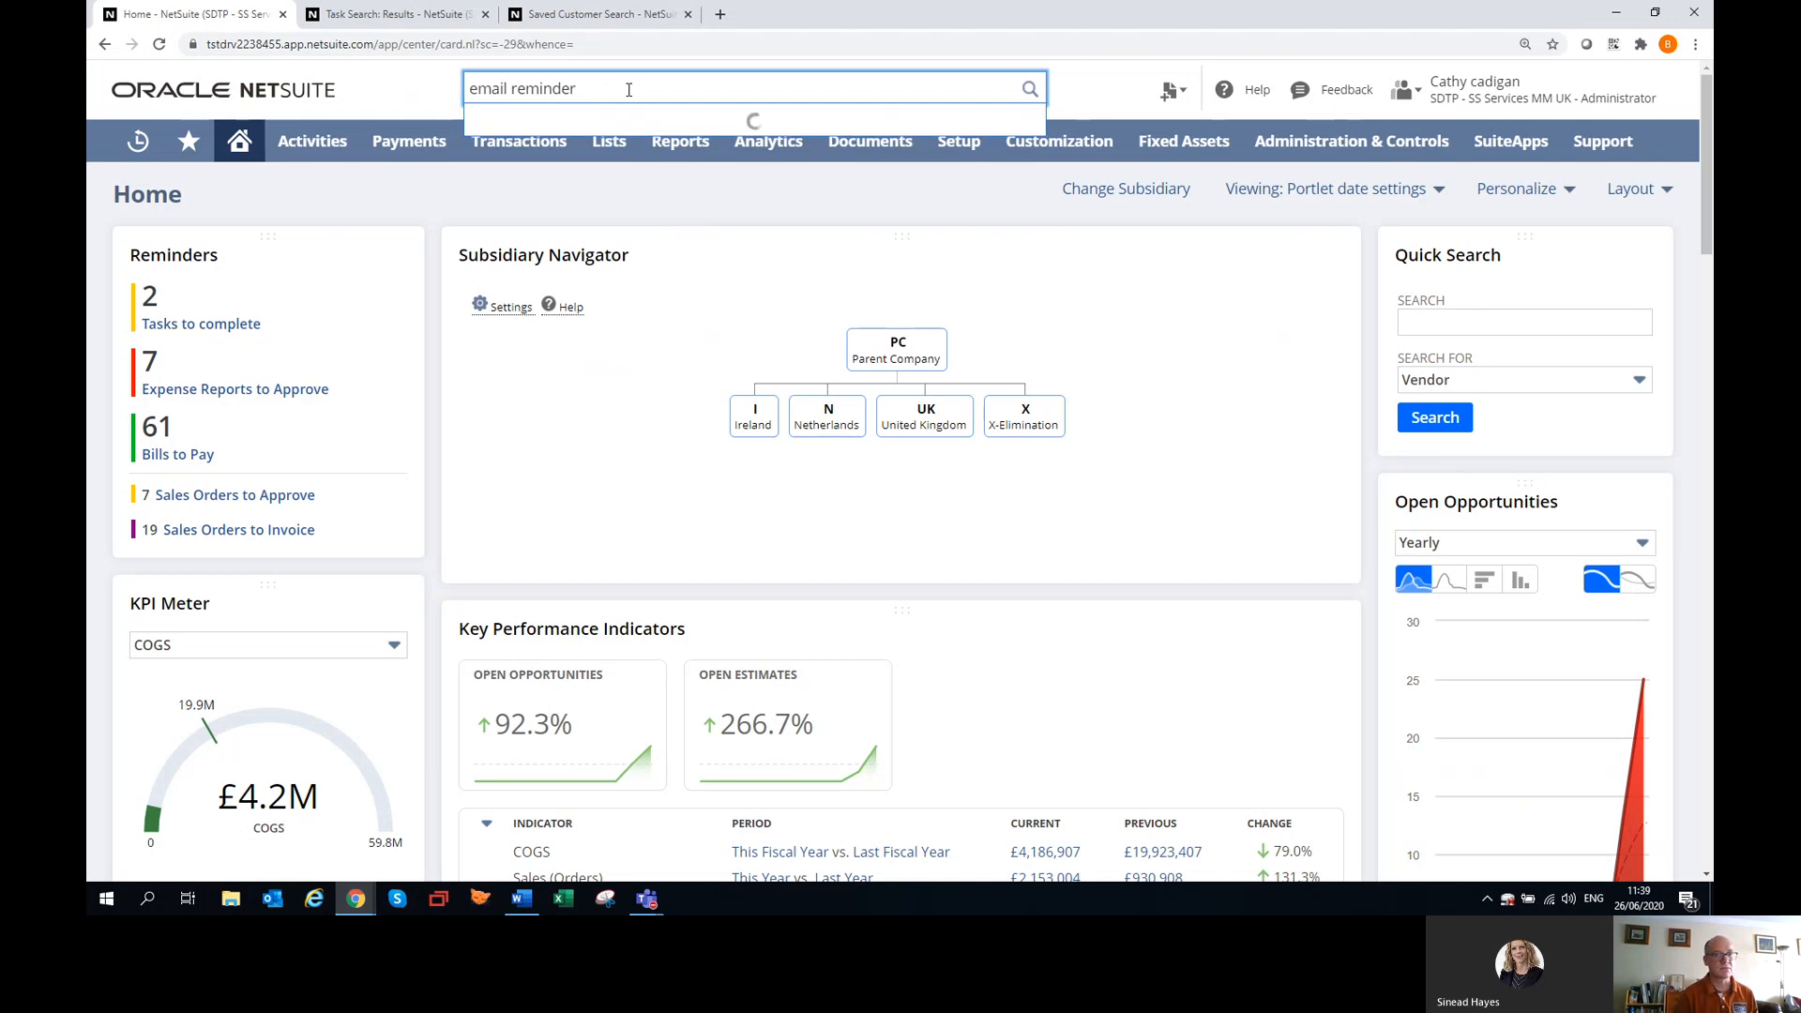
text(r 1)
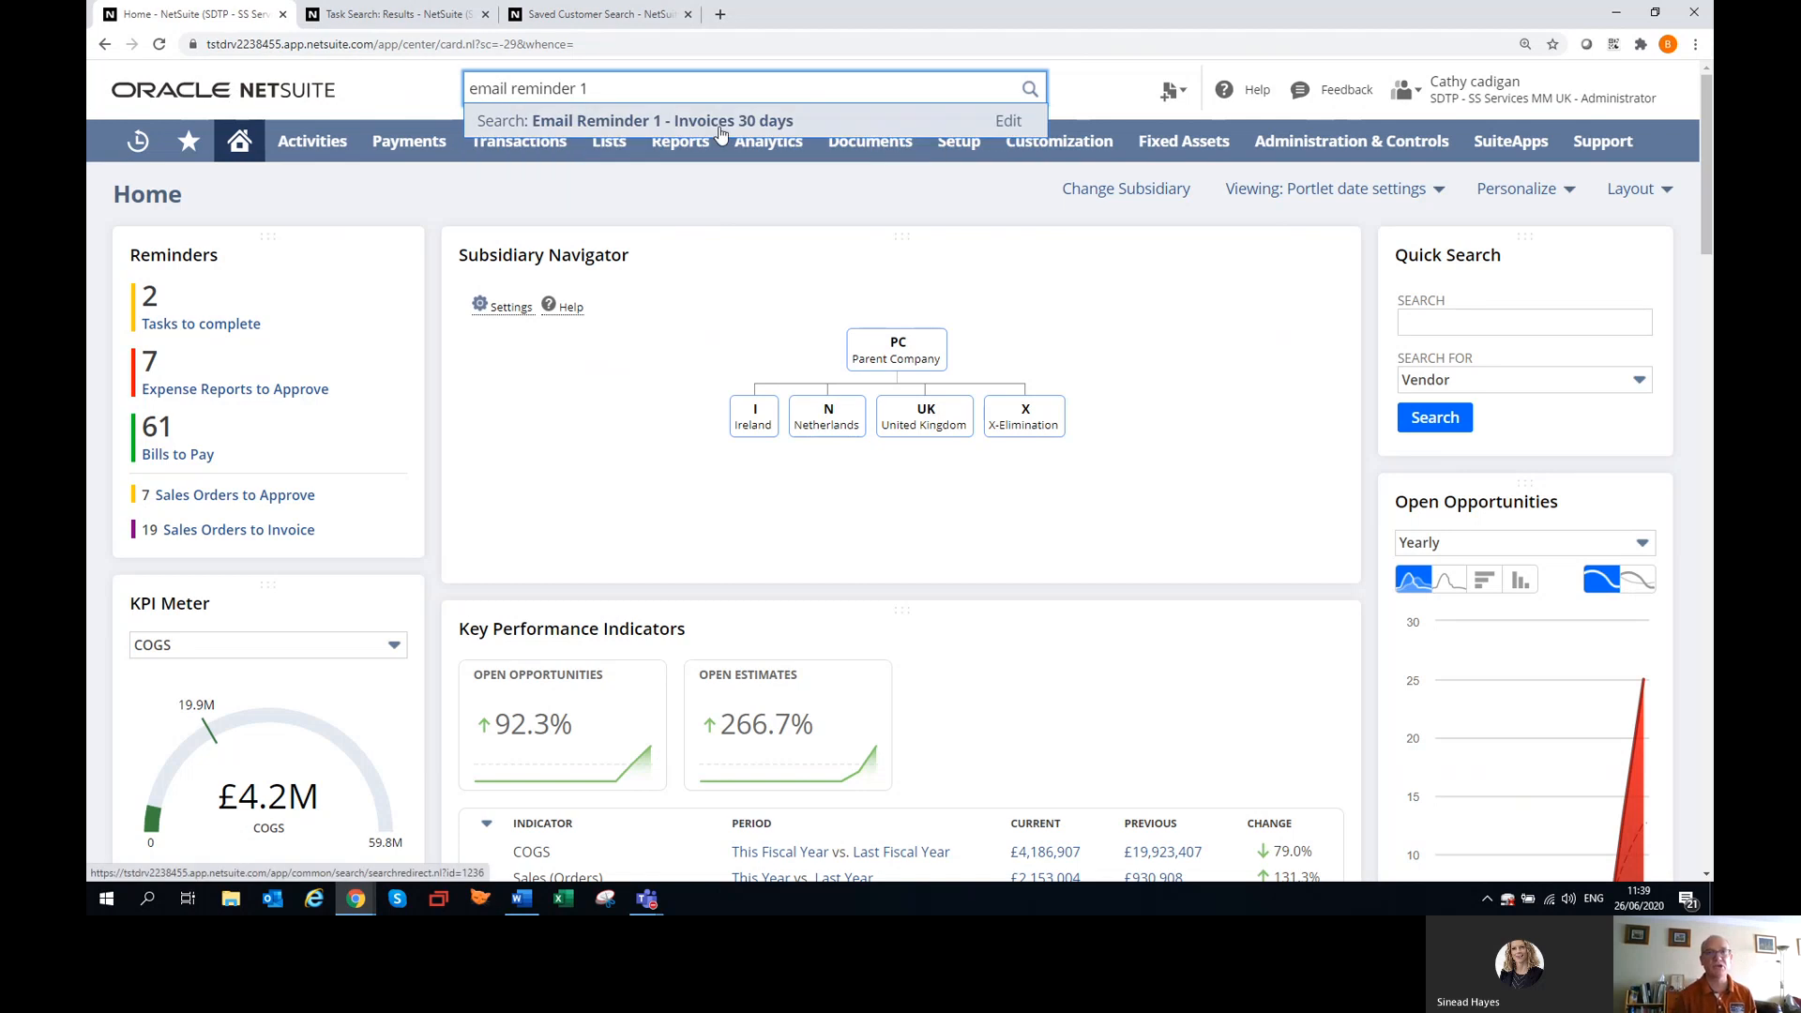
middle_click(719, 133)
click(758, 14)
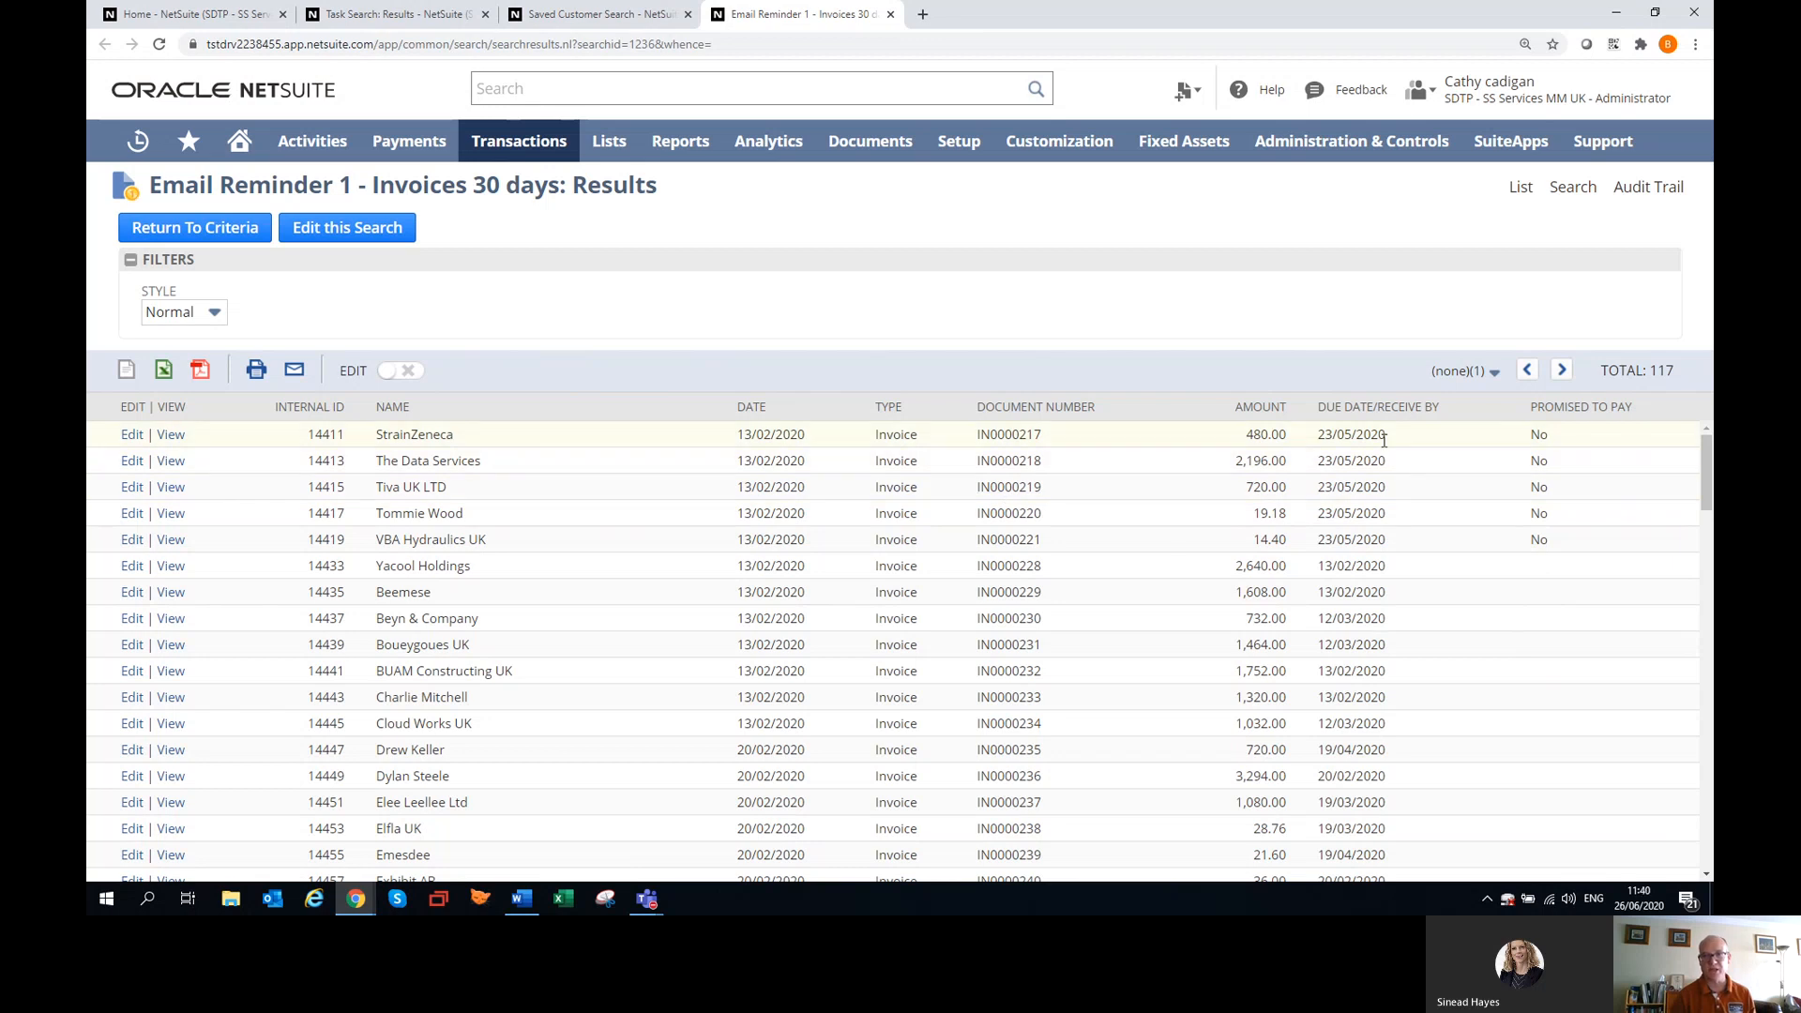
Open the Email Reminder 1 - Invoices 30 days search for editing and review its result columns, criteria and email settings.
click(361, 228)
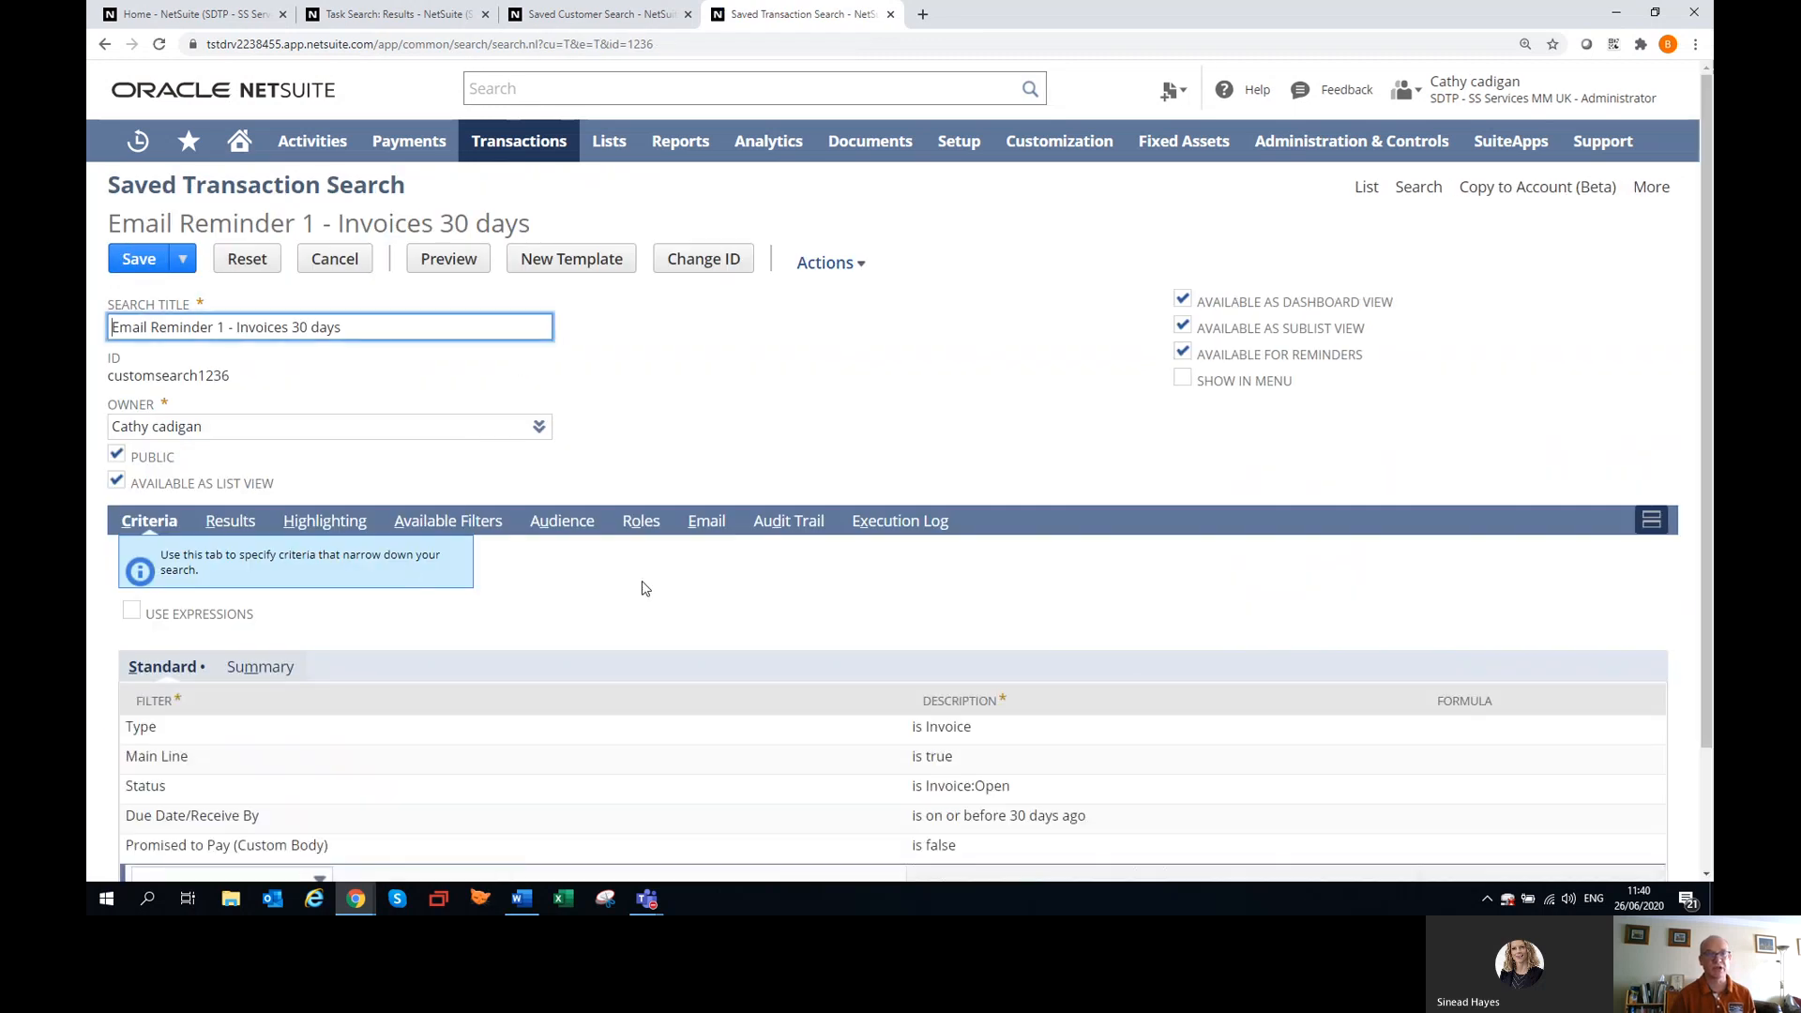
click(228, 514)
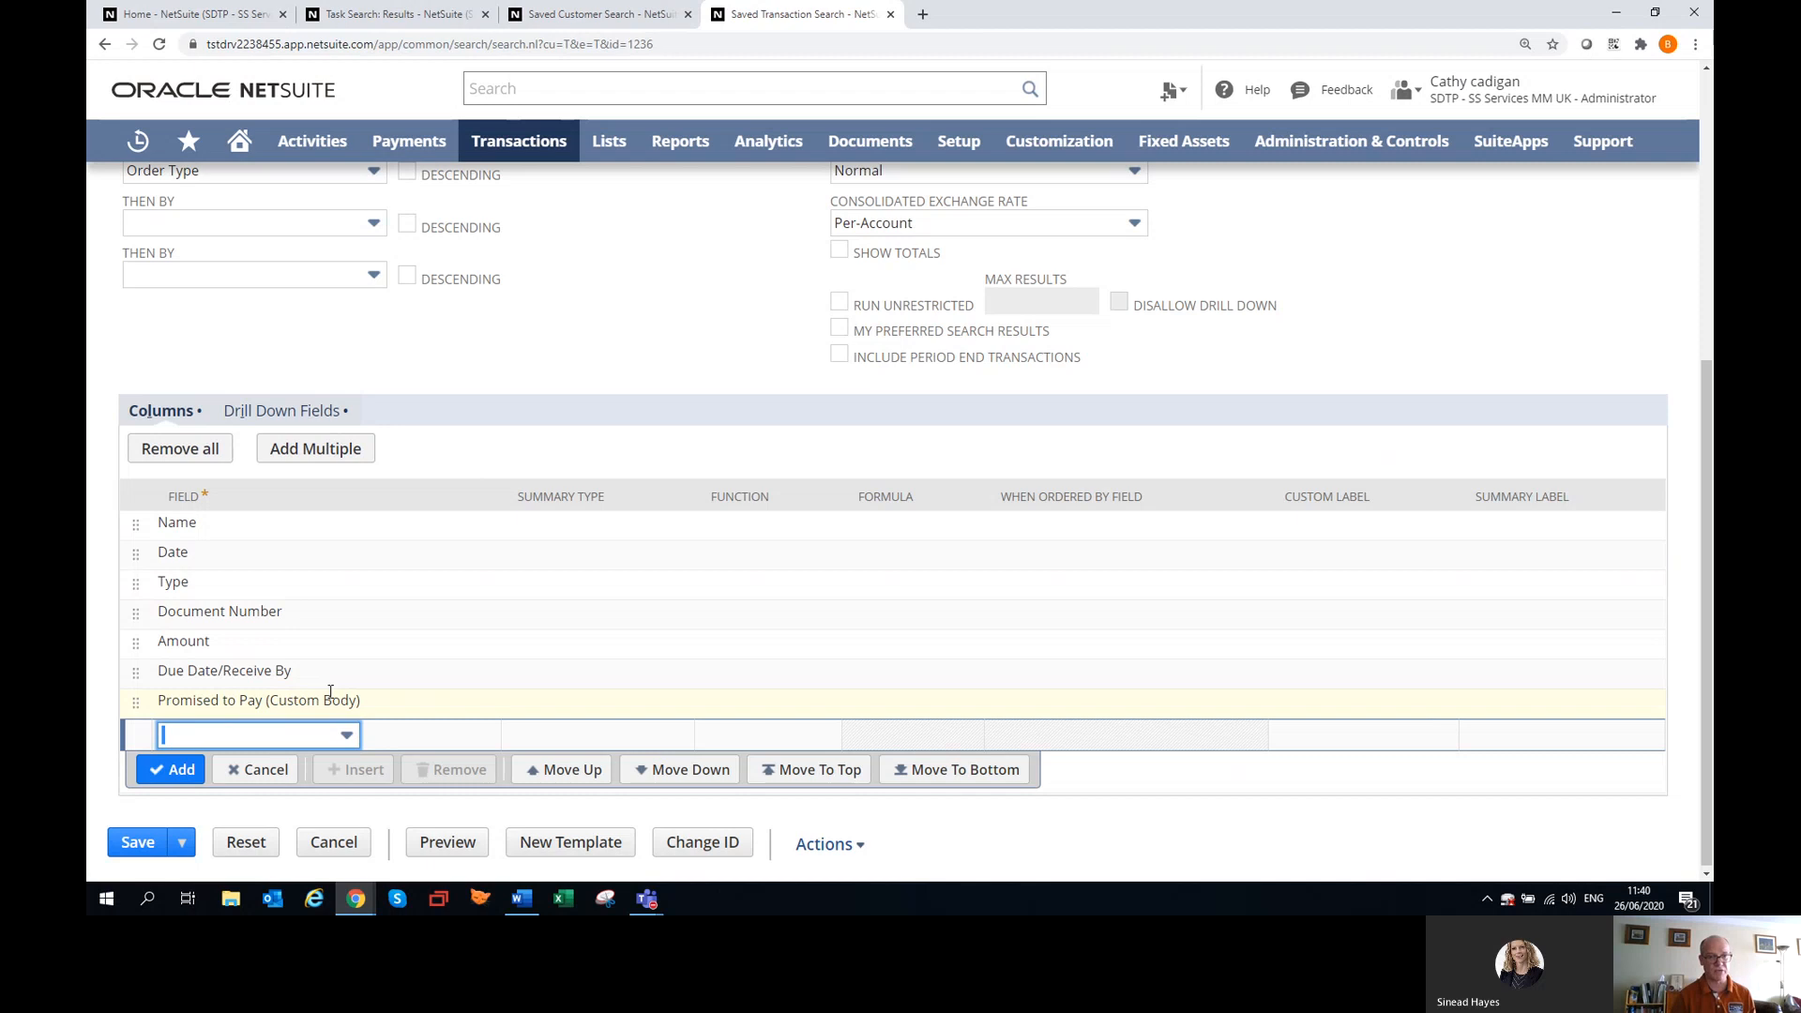
scroll(671, 656, up, 5)
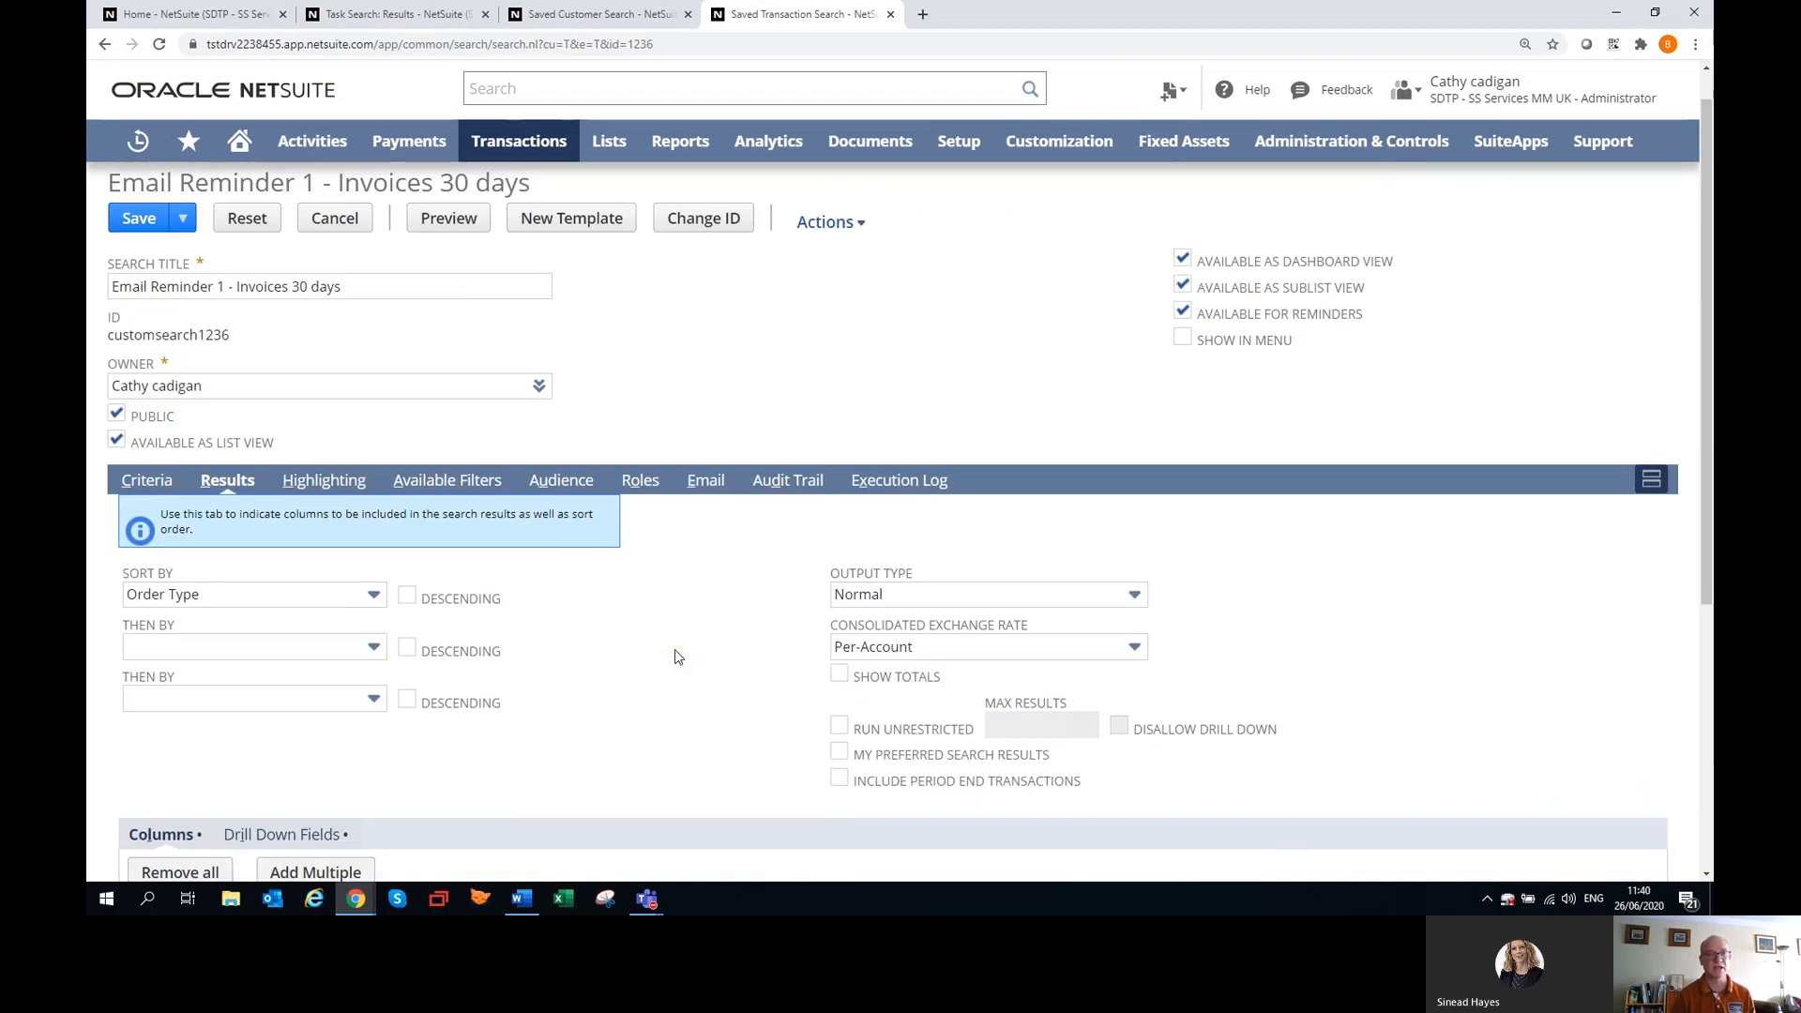
click(148, 482)
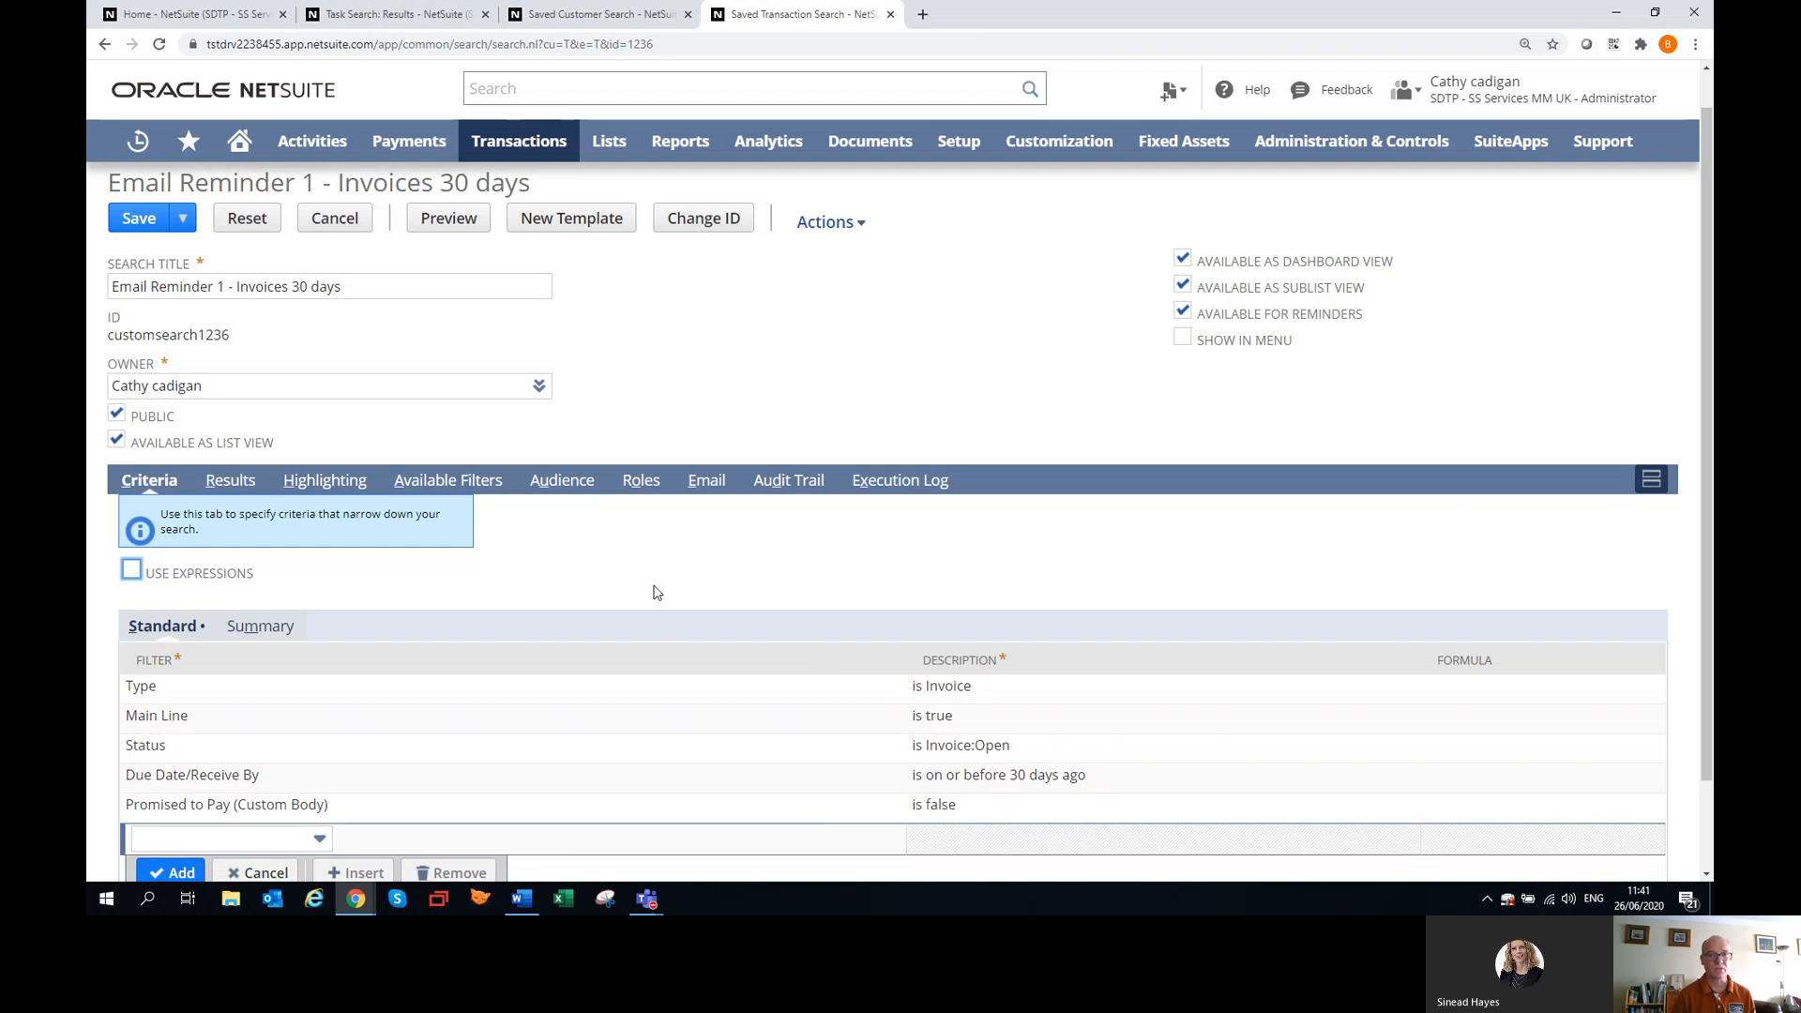
click(706, 490)
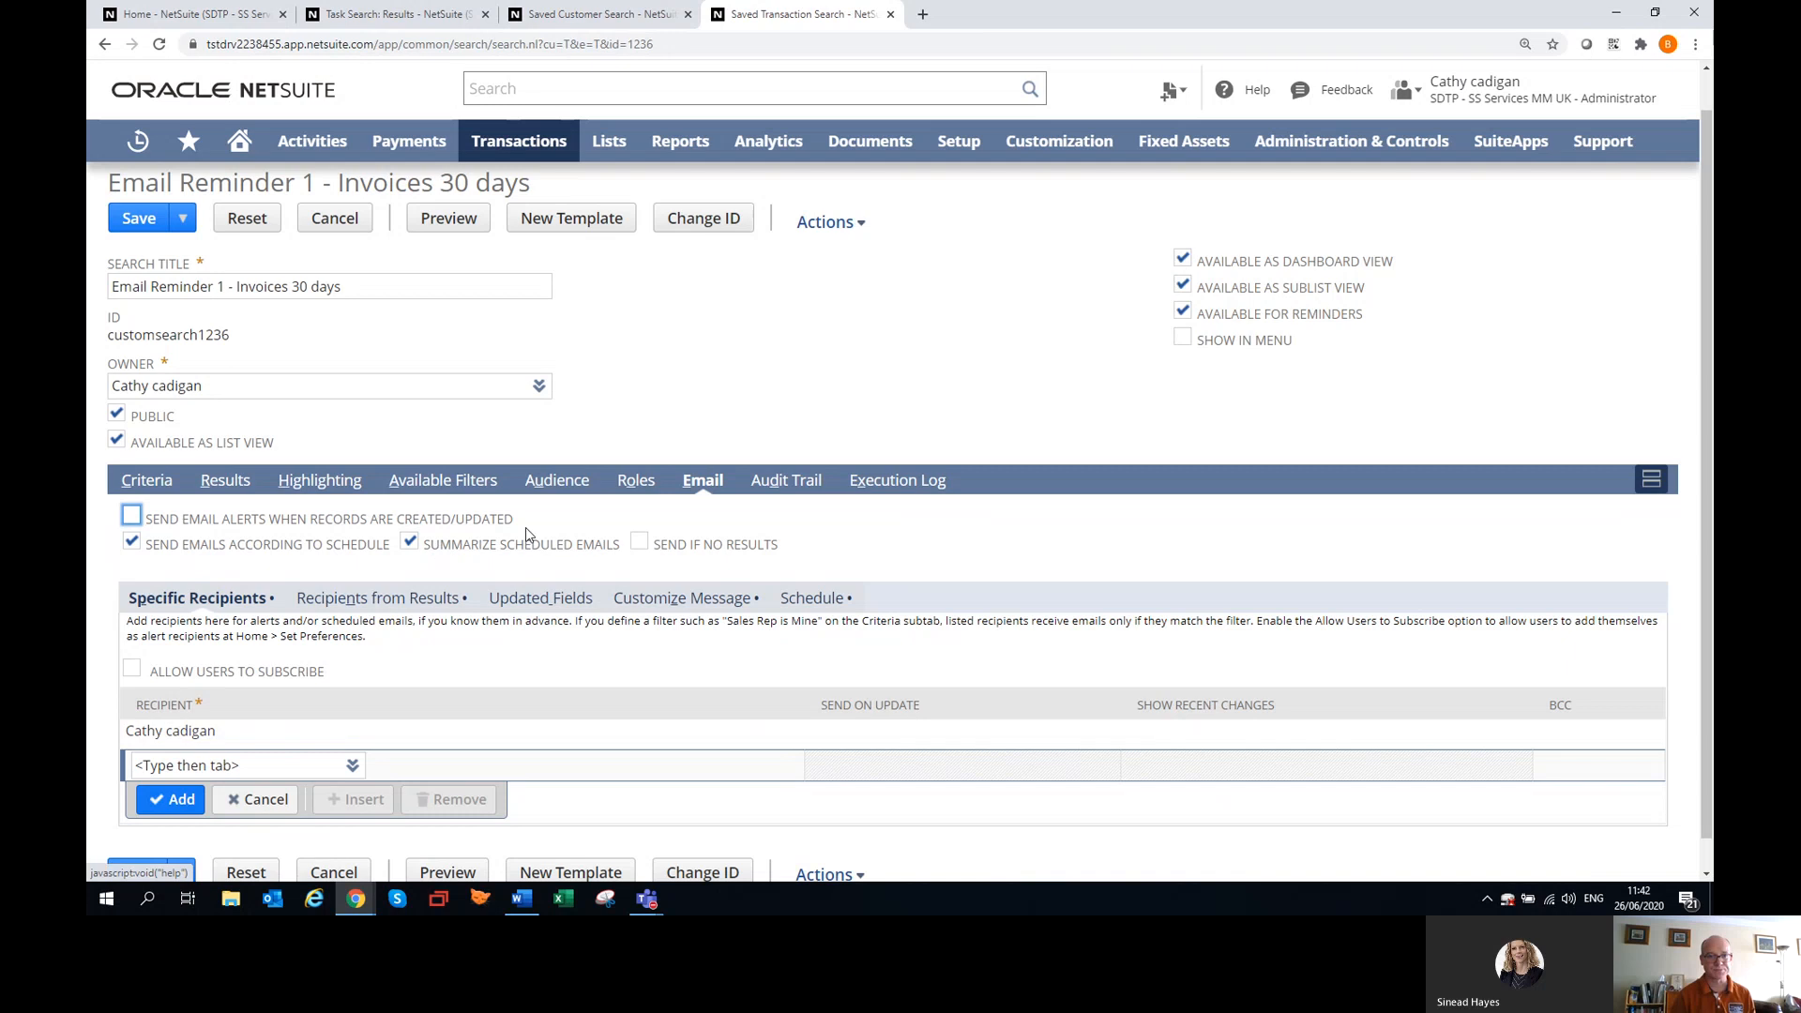
Review the Email Reminder 1 recipients taken from results and its customized message, enlarging the introduction text box to read it in full.
click(410, 598)
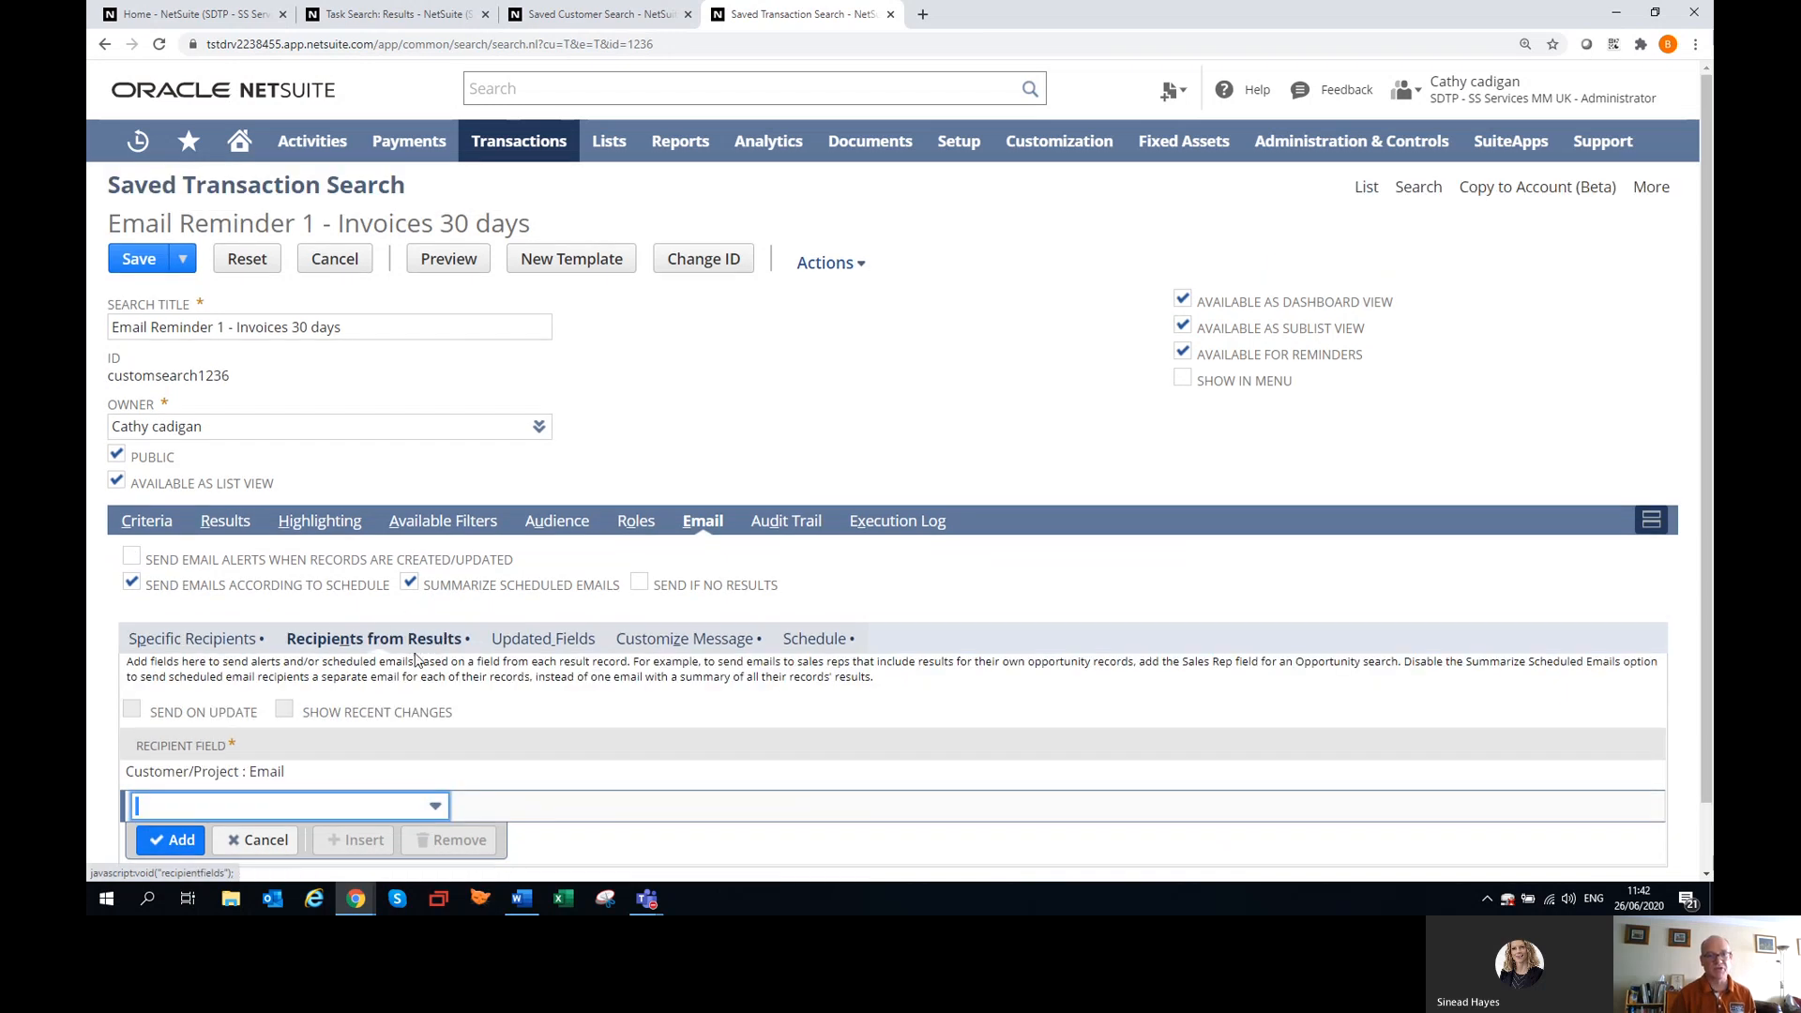
scroll(328, 675, down, 1)
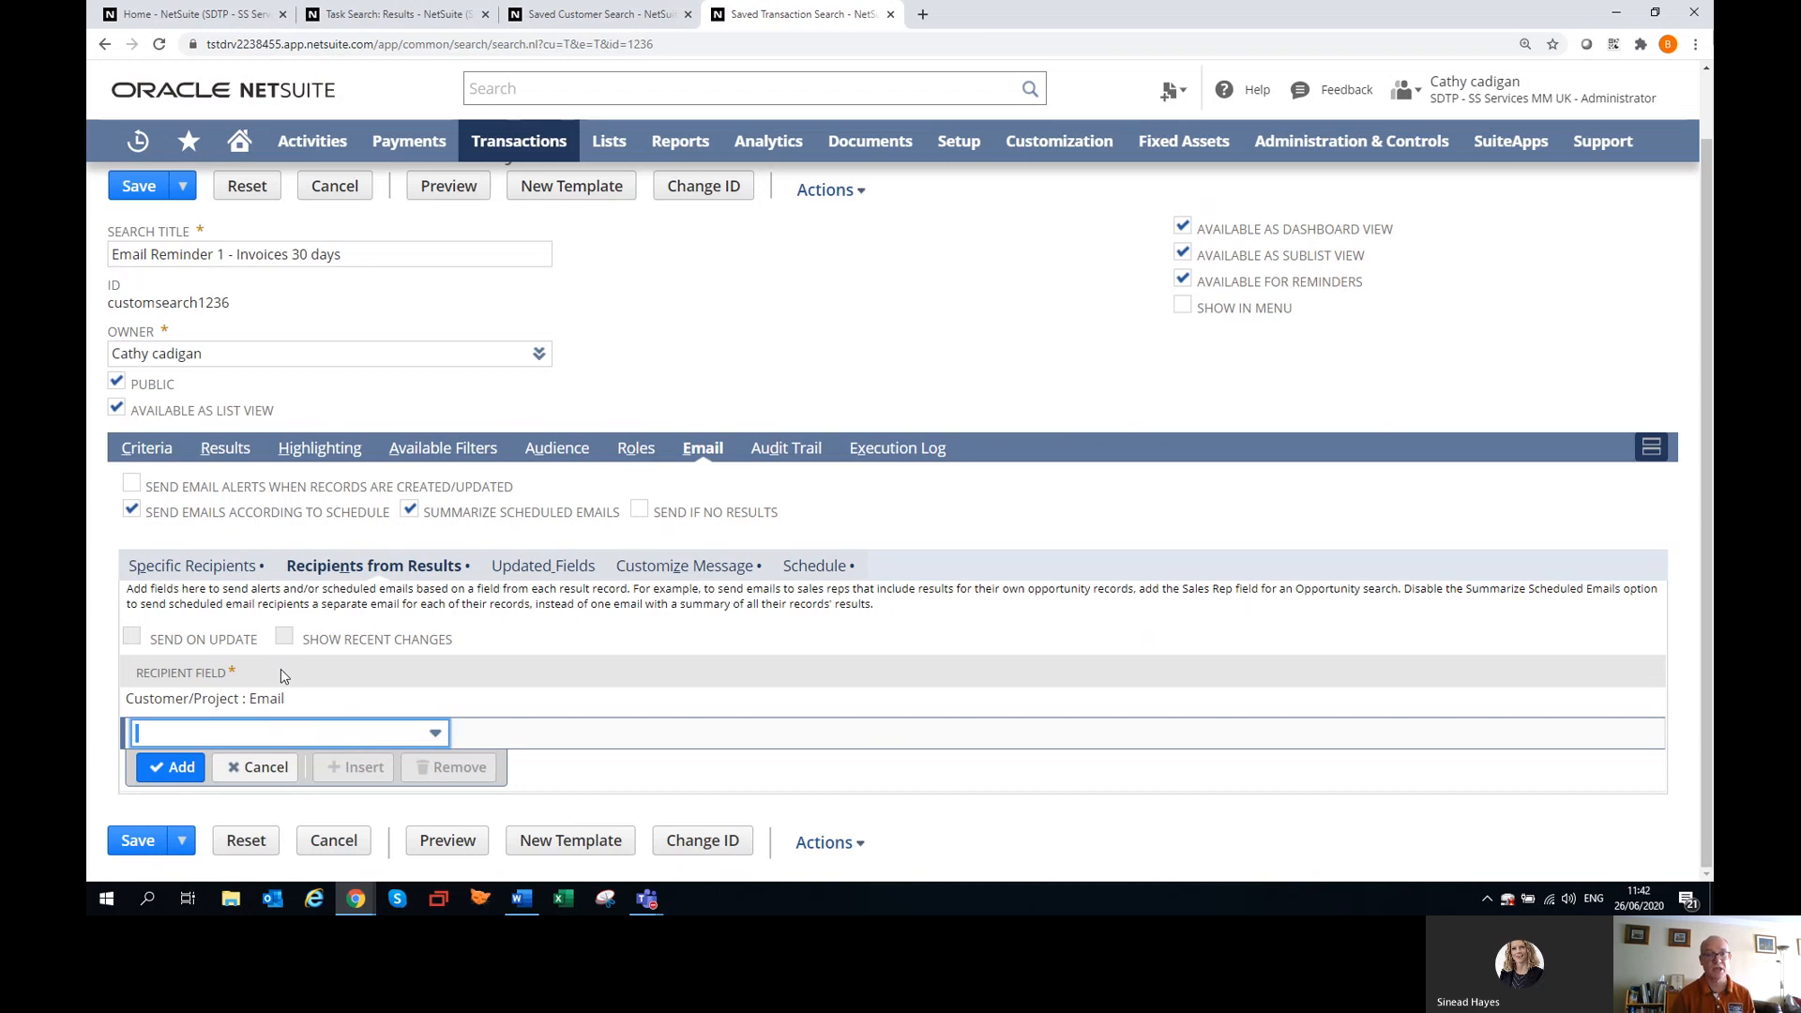
click(696, 566)
scroll(605, 650, down, 4)
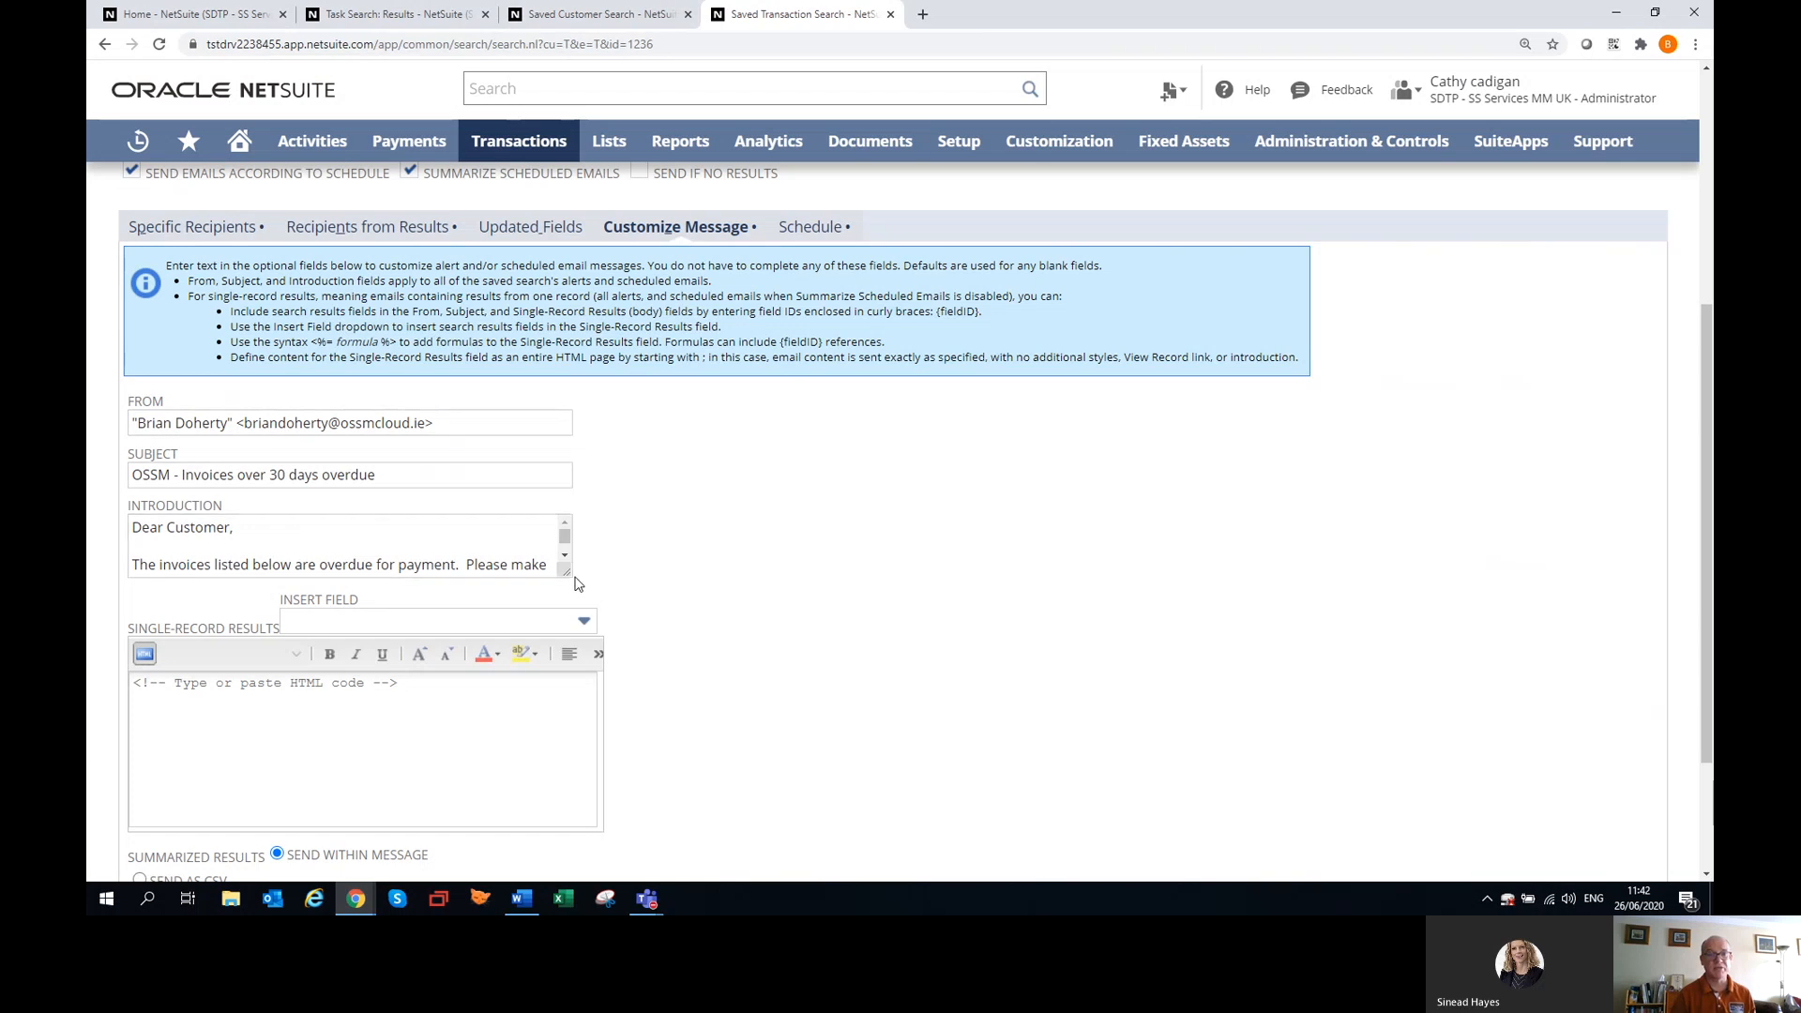
drag(570, 572, 849, 738)
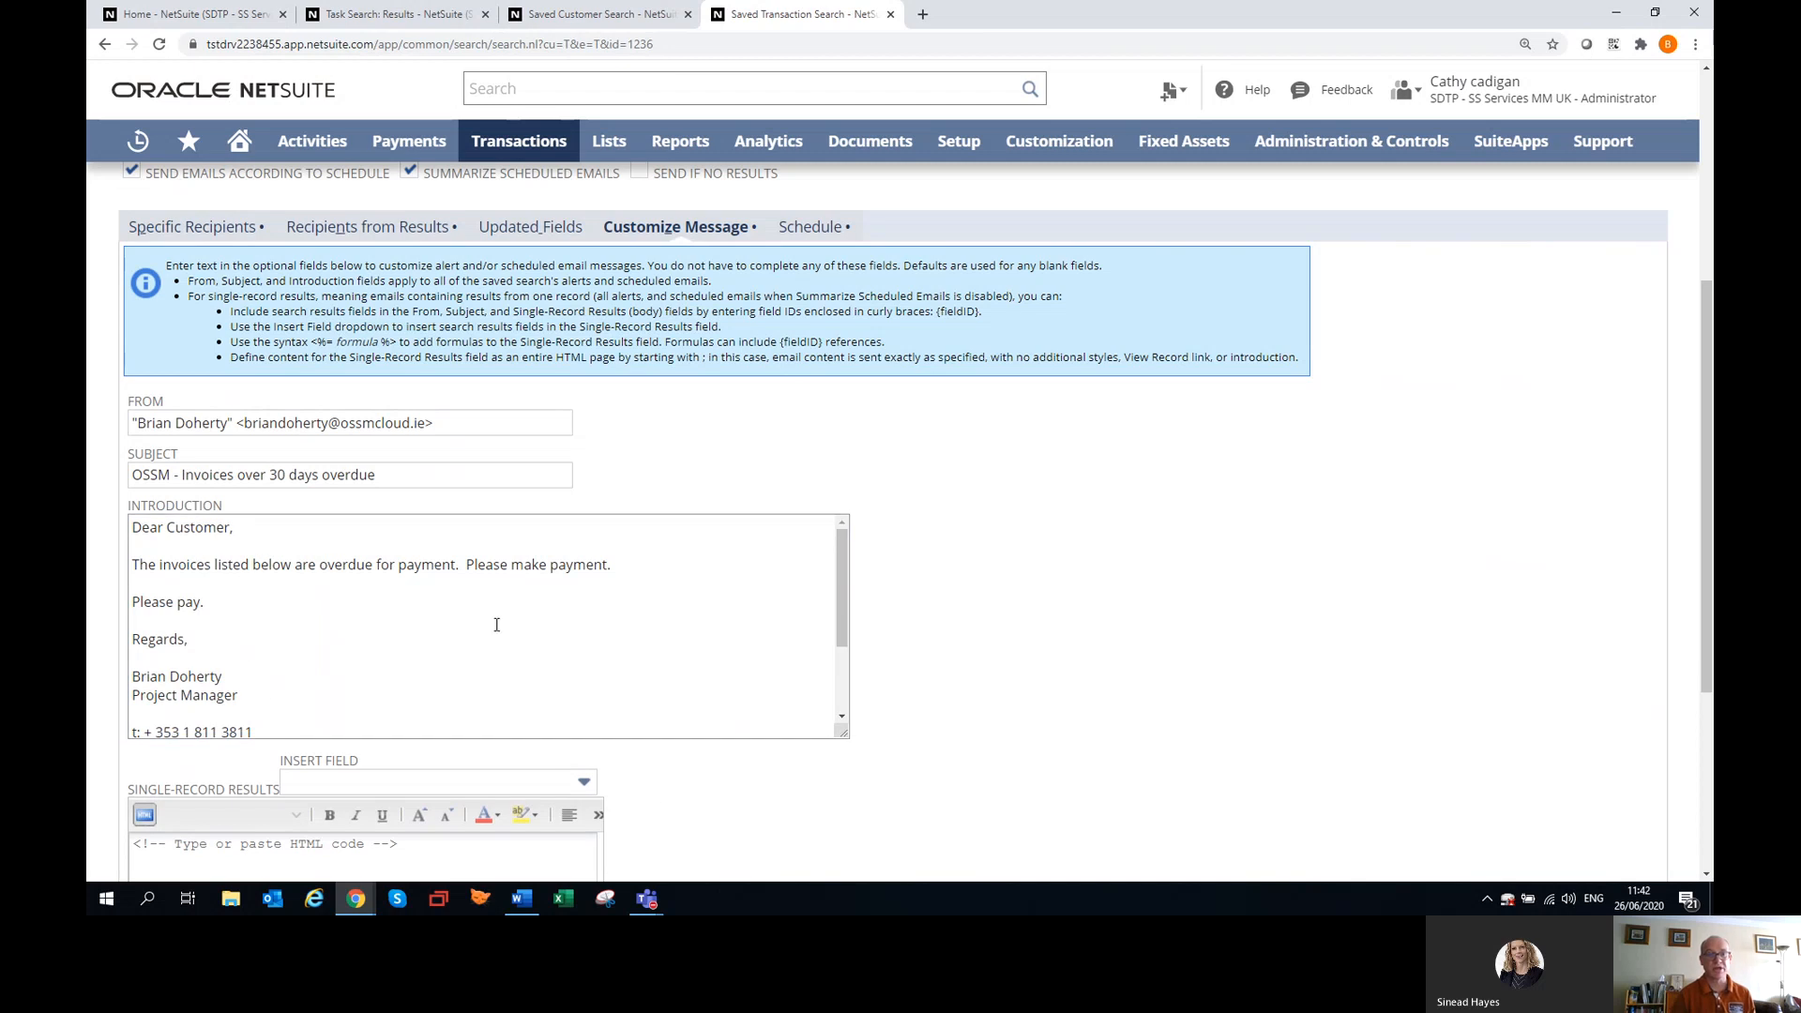
scroll(656, 794, up, 4)
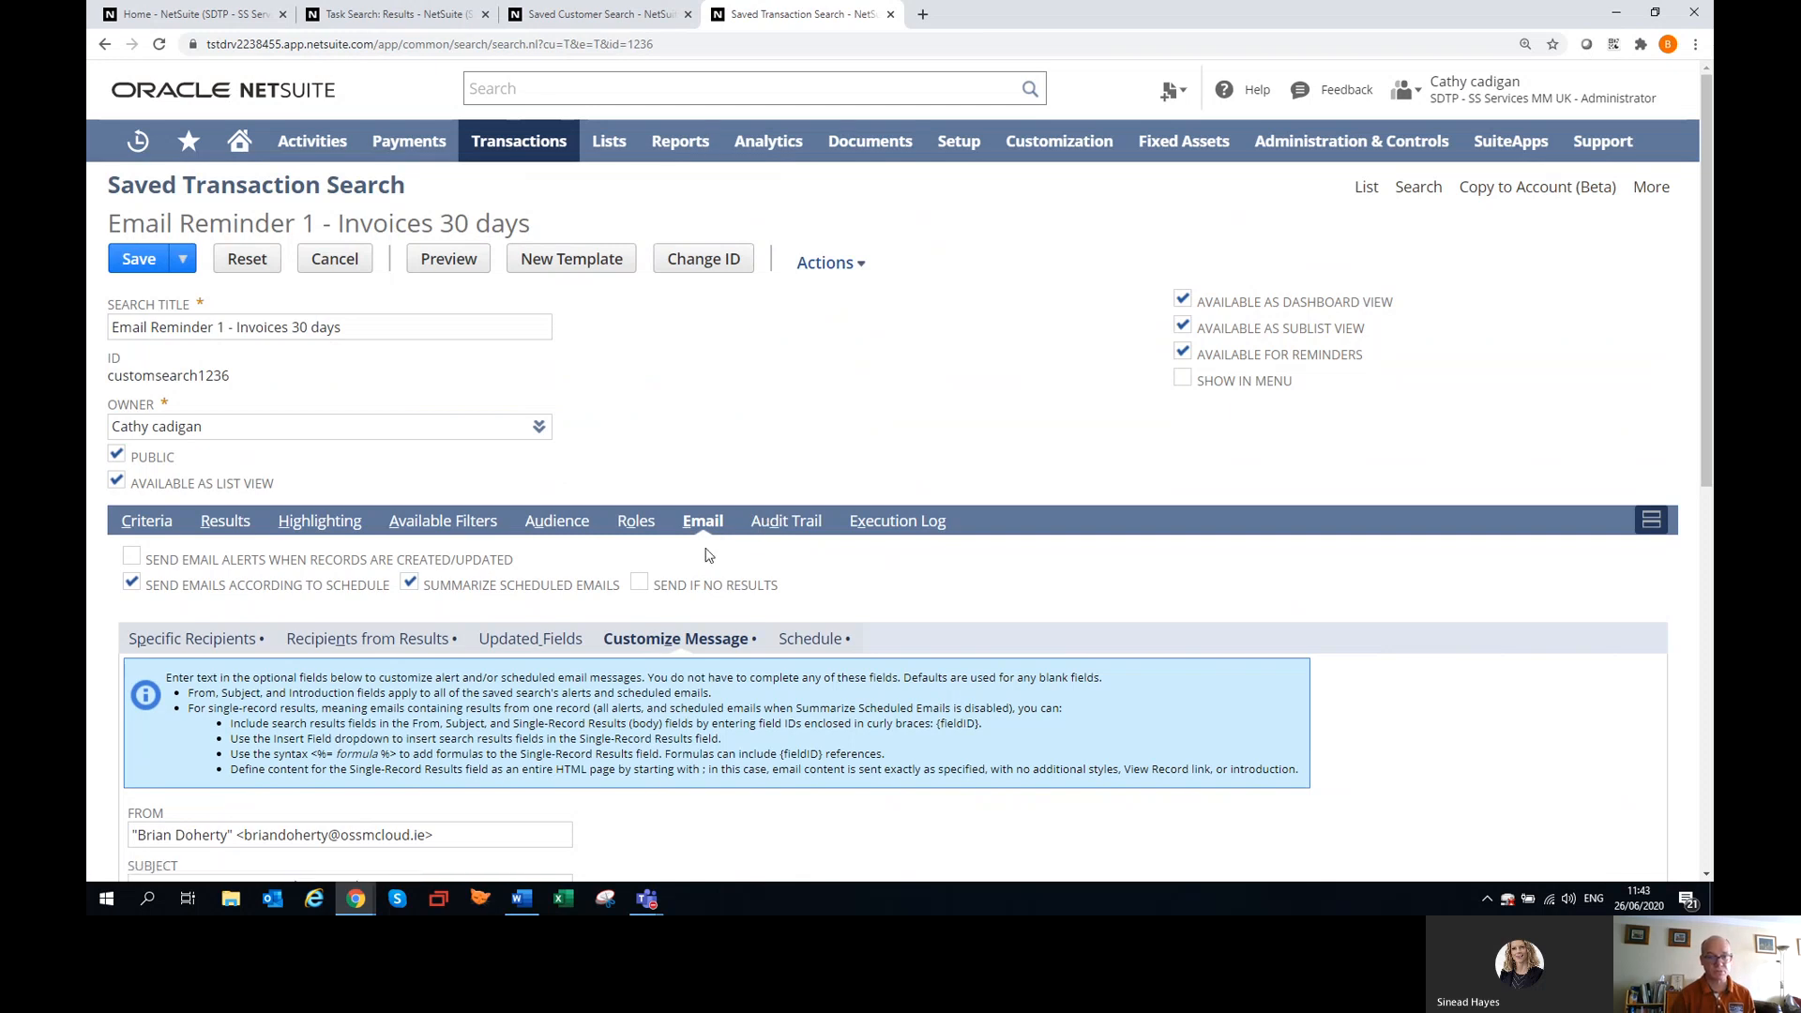
Review the email sending schedule of the Email Reminder 1 - Invoices 30 days search.
click(804, 638)
scroll(492, 689, down, 2)
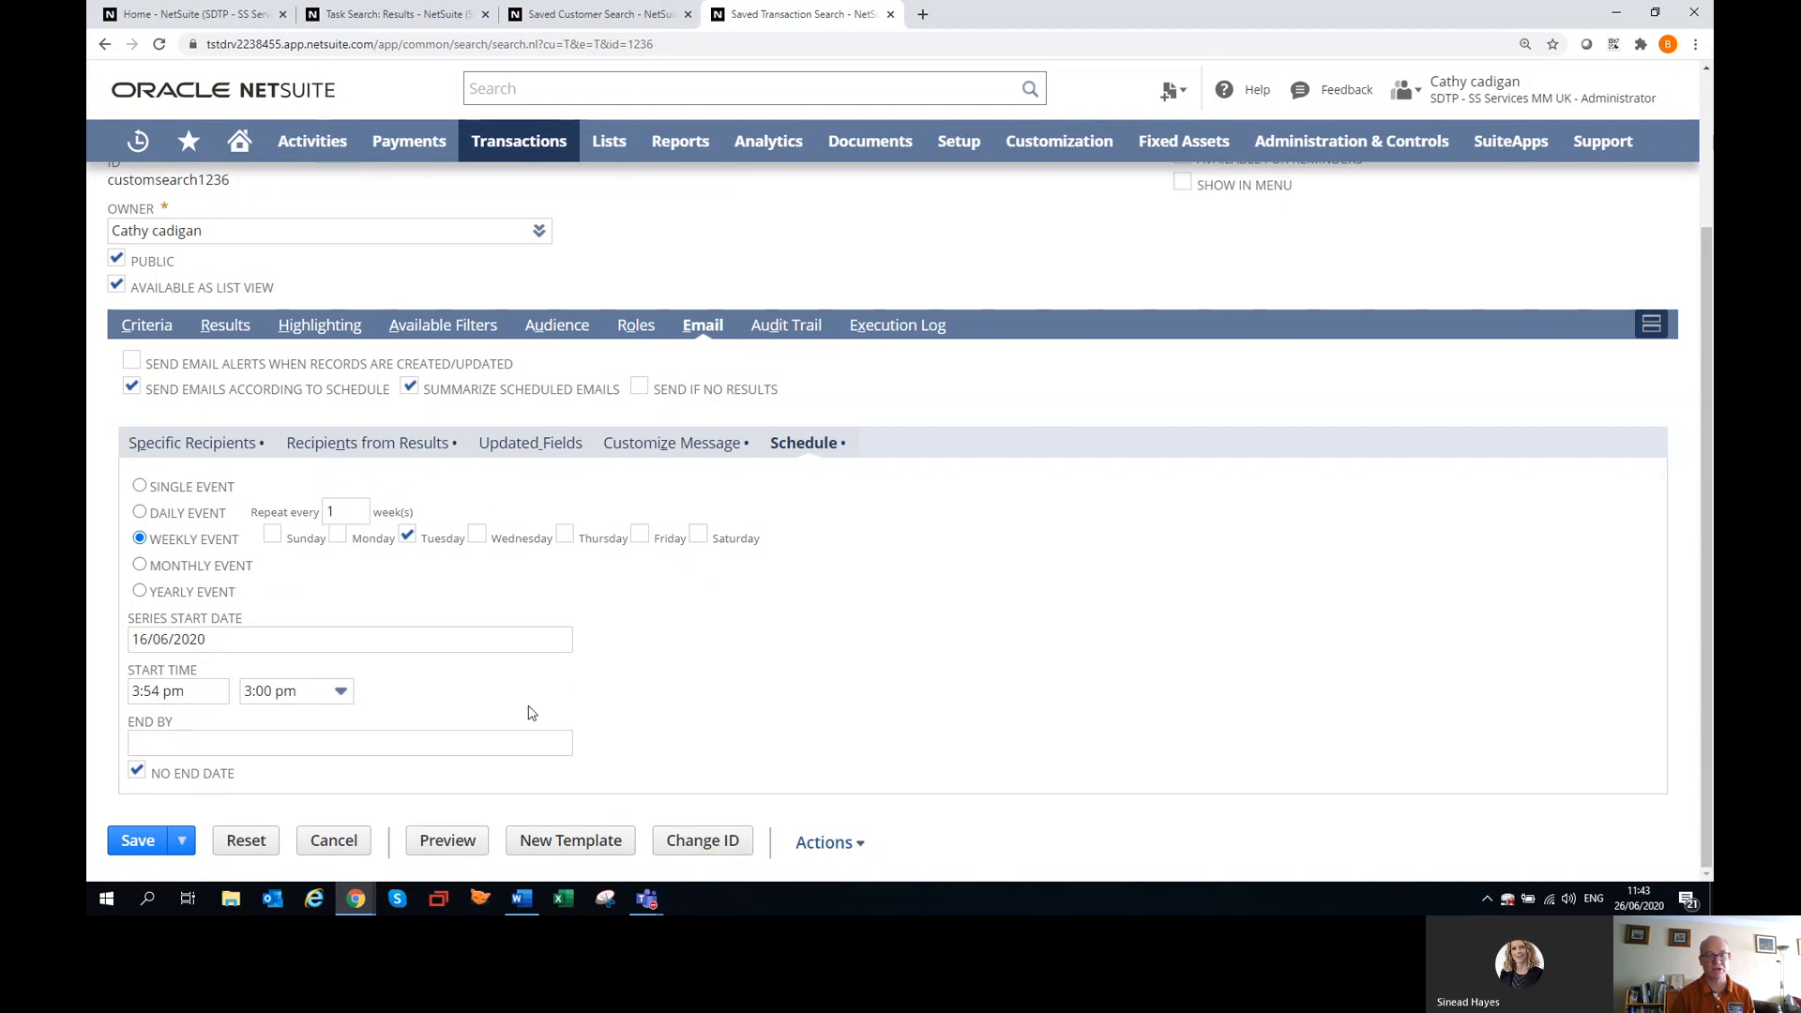
scroll(540, 733, up, 3)
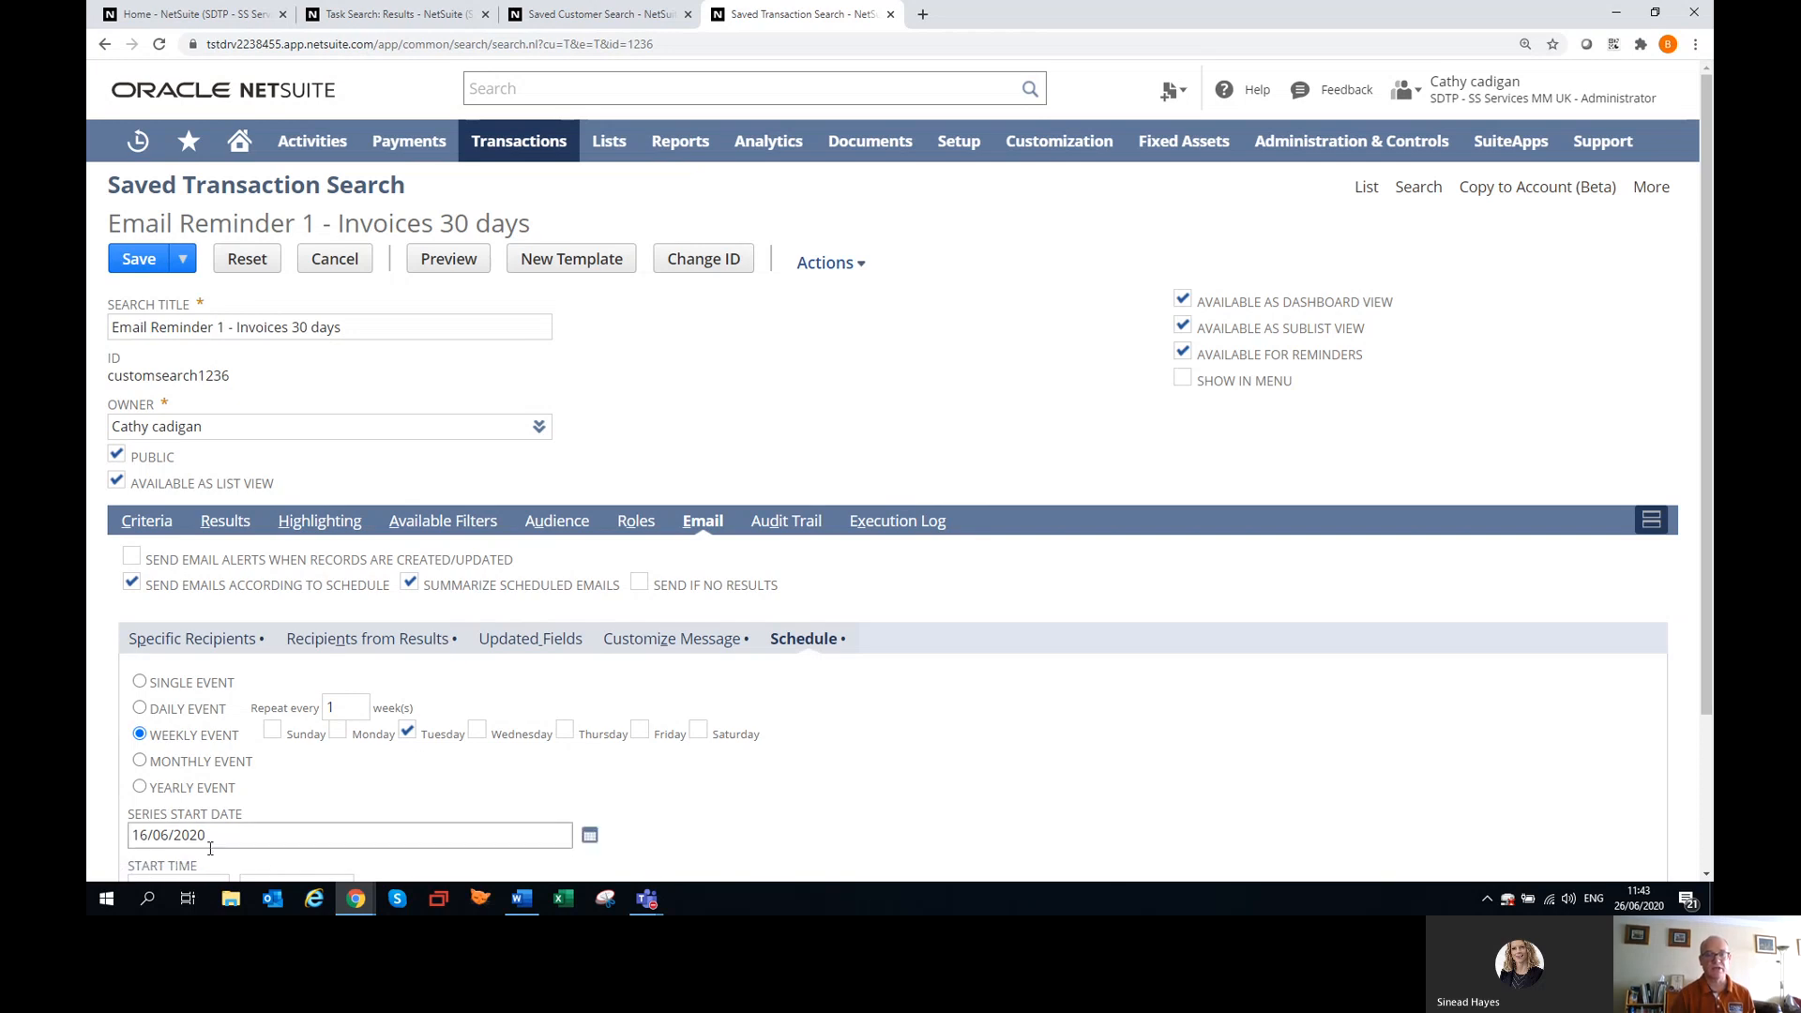
Search globally for "email reminder" and view the Email Reminder 2 - Invoices 35 days results in a new browser tab.
click(502, 91)
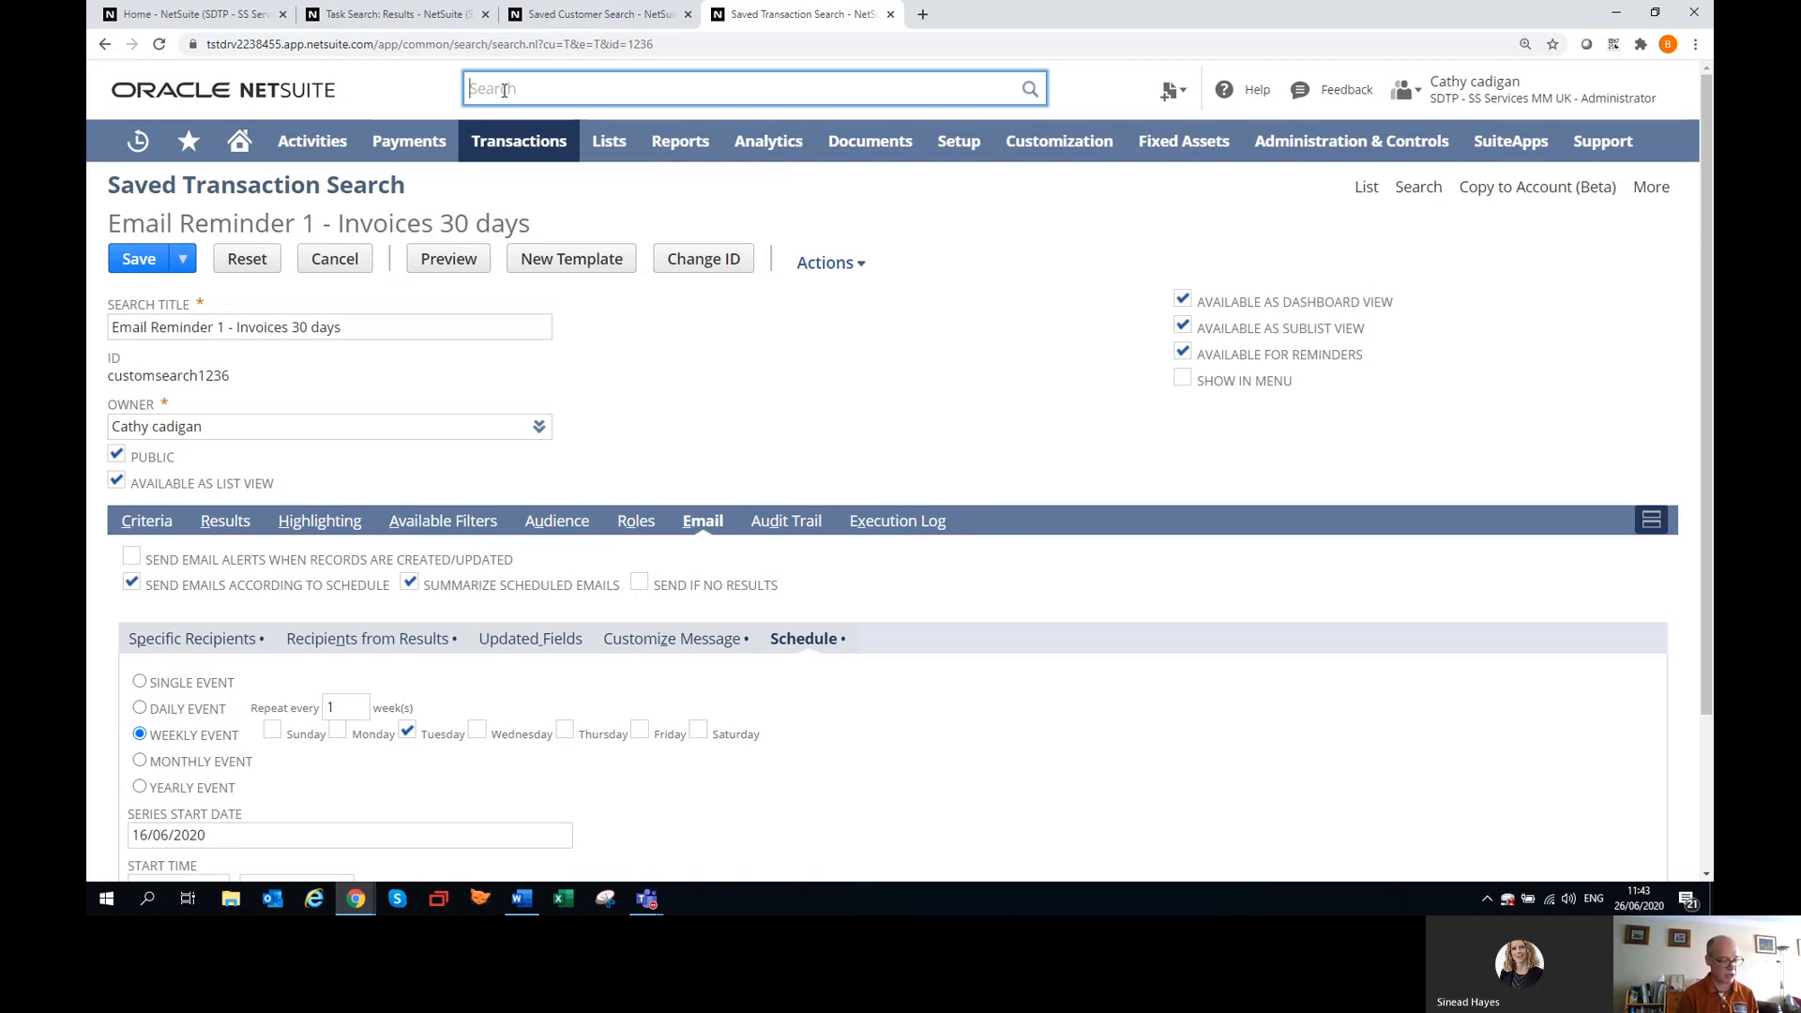
text(ema)
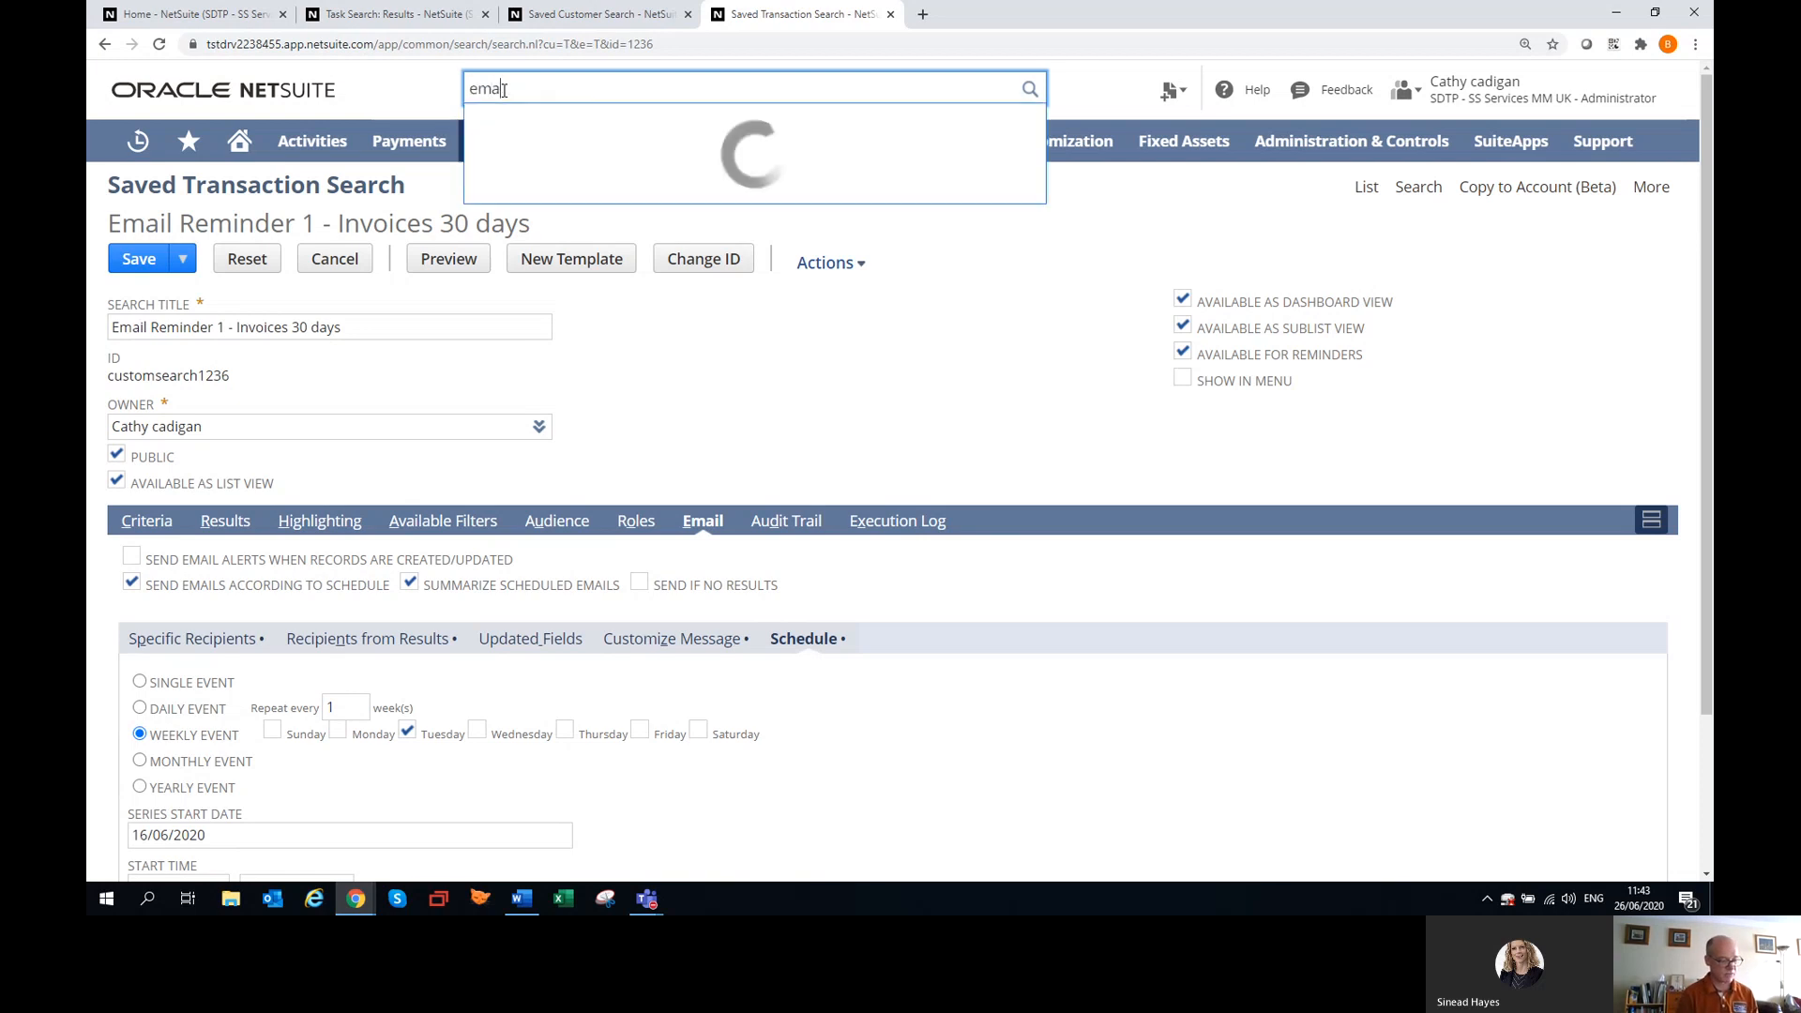
text(il remi)
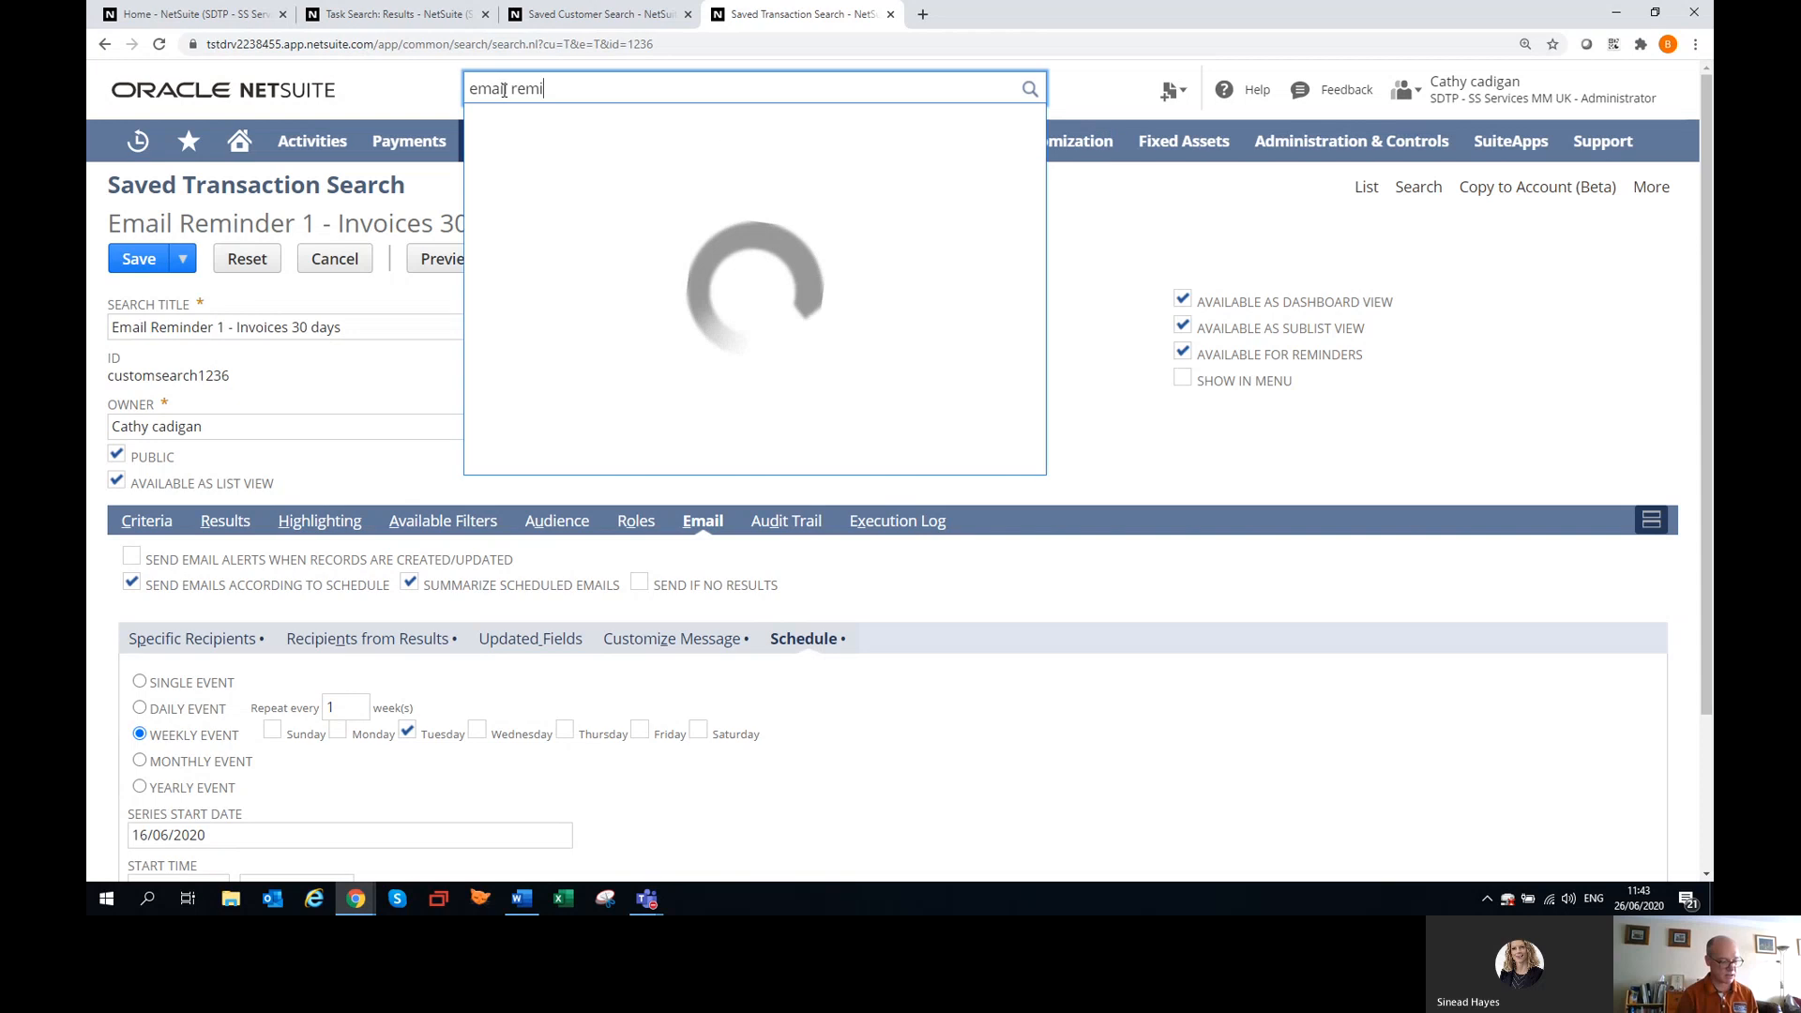
text(nder)
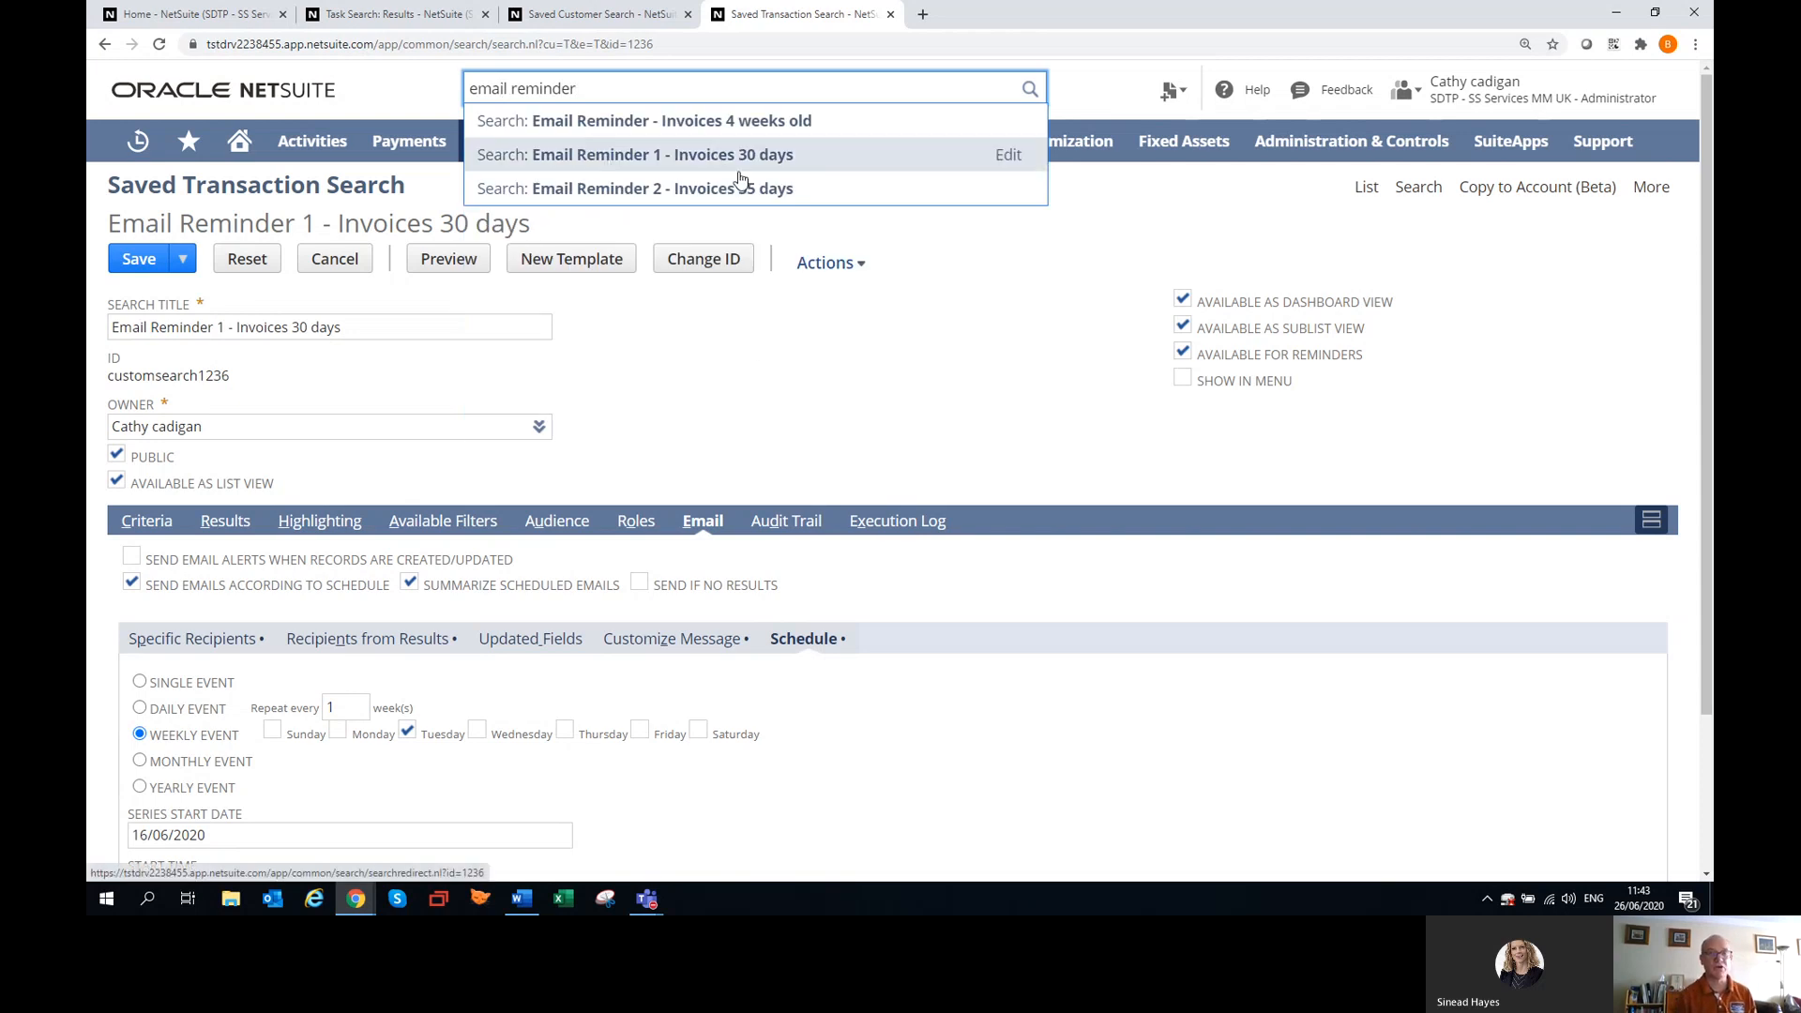
click(784, 191)
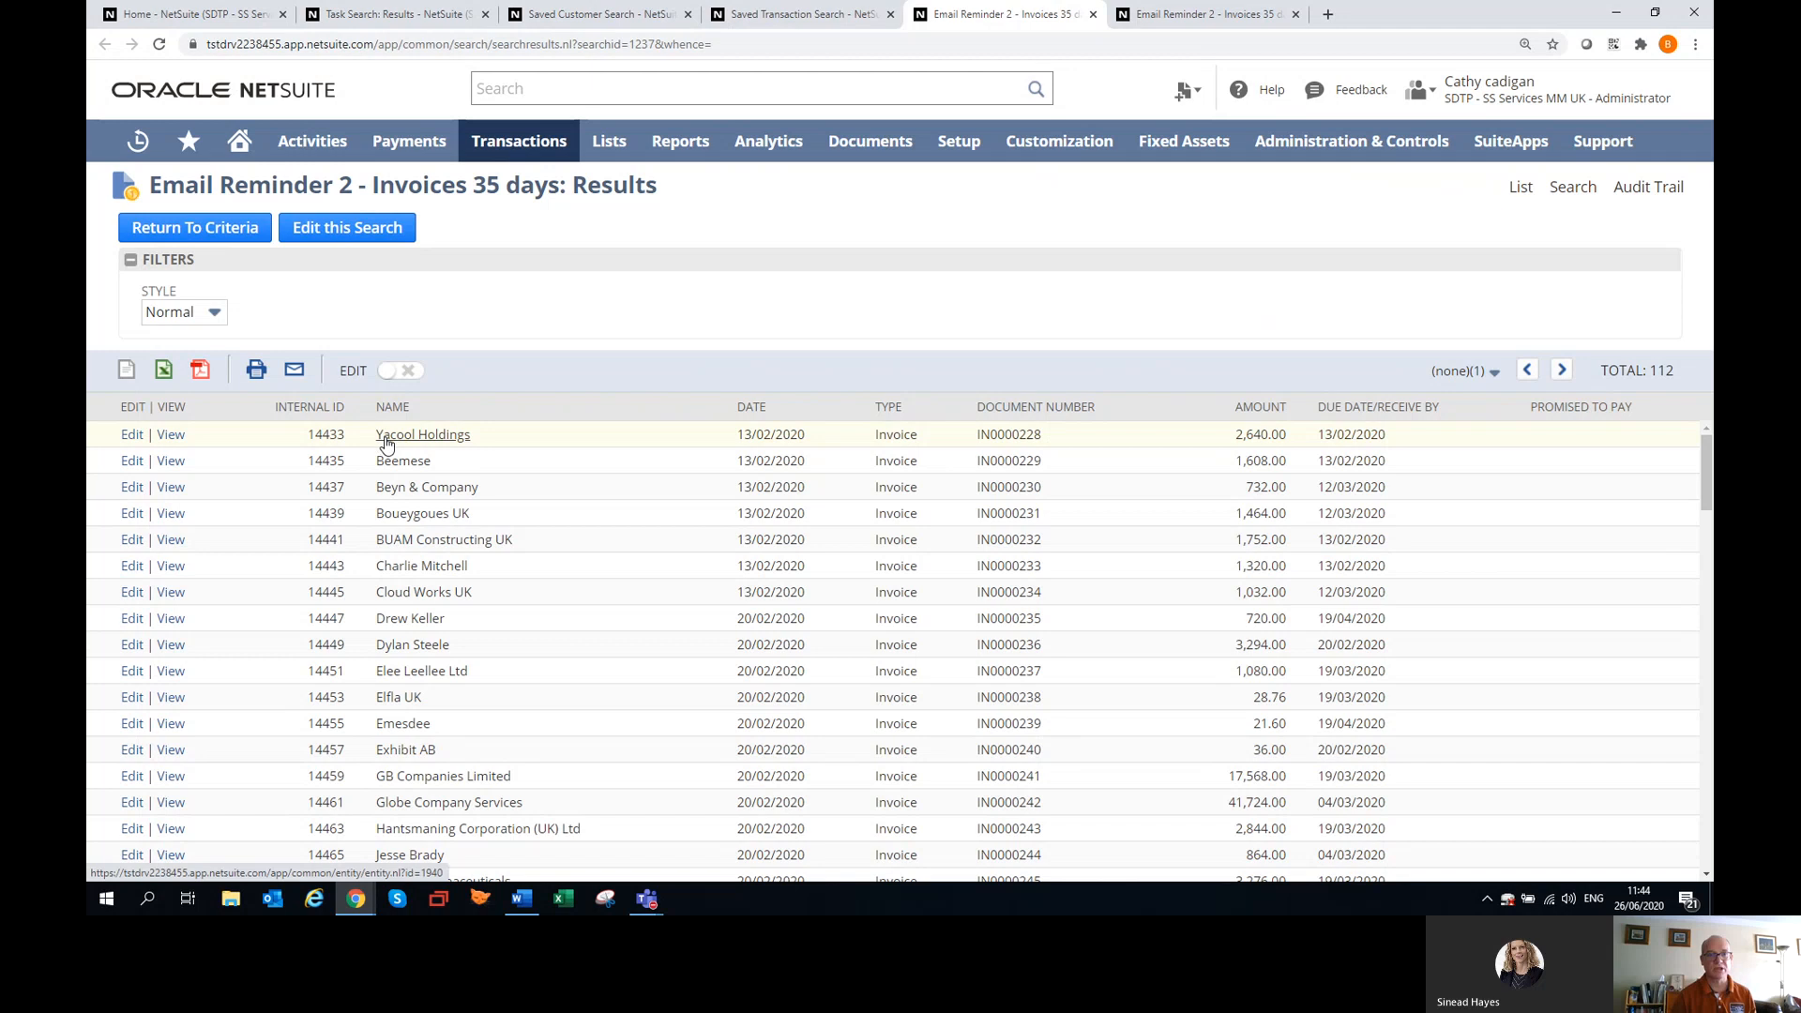
Edit the Yacool Holdings invoice from the results in a new browser tab, mark it as Promised to Pay, and save it.
click(131, 446)
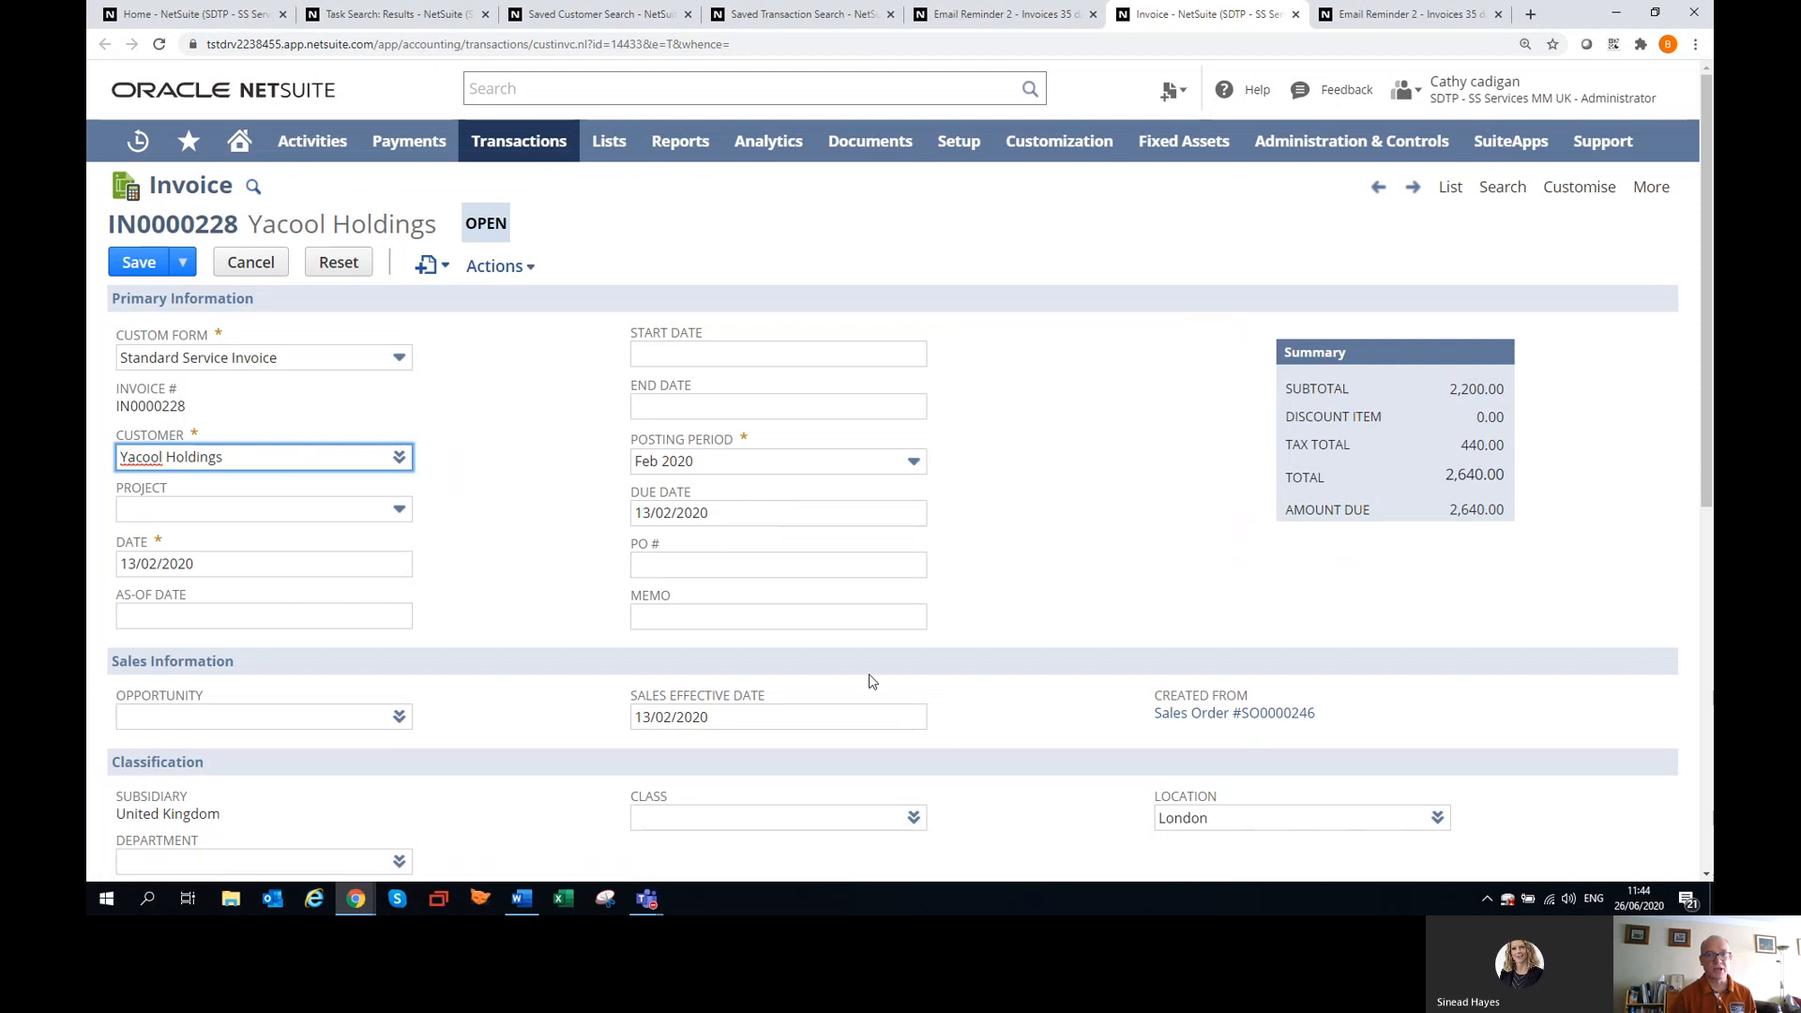
scroll(873, 679, down, 5)
click(1163, 463)
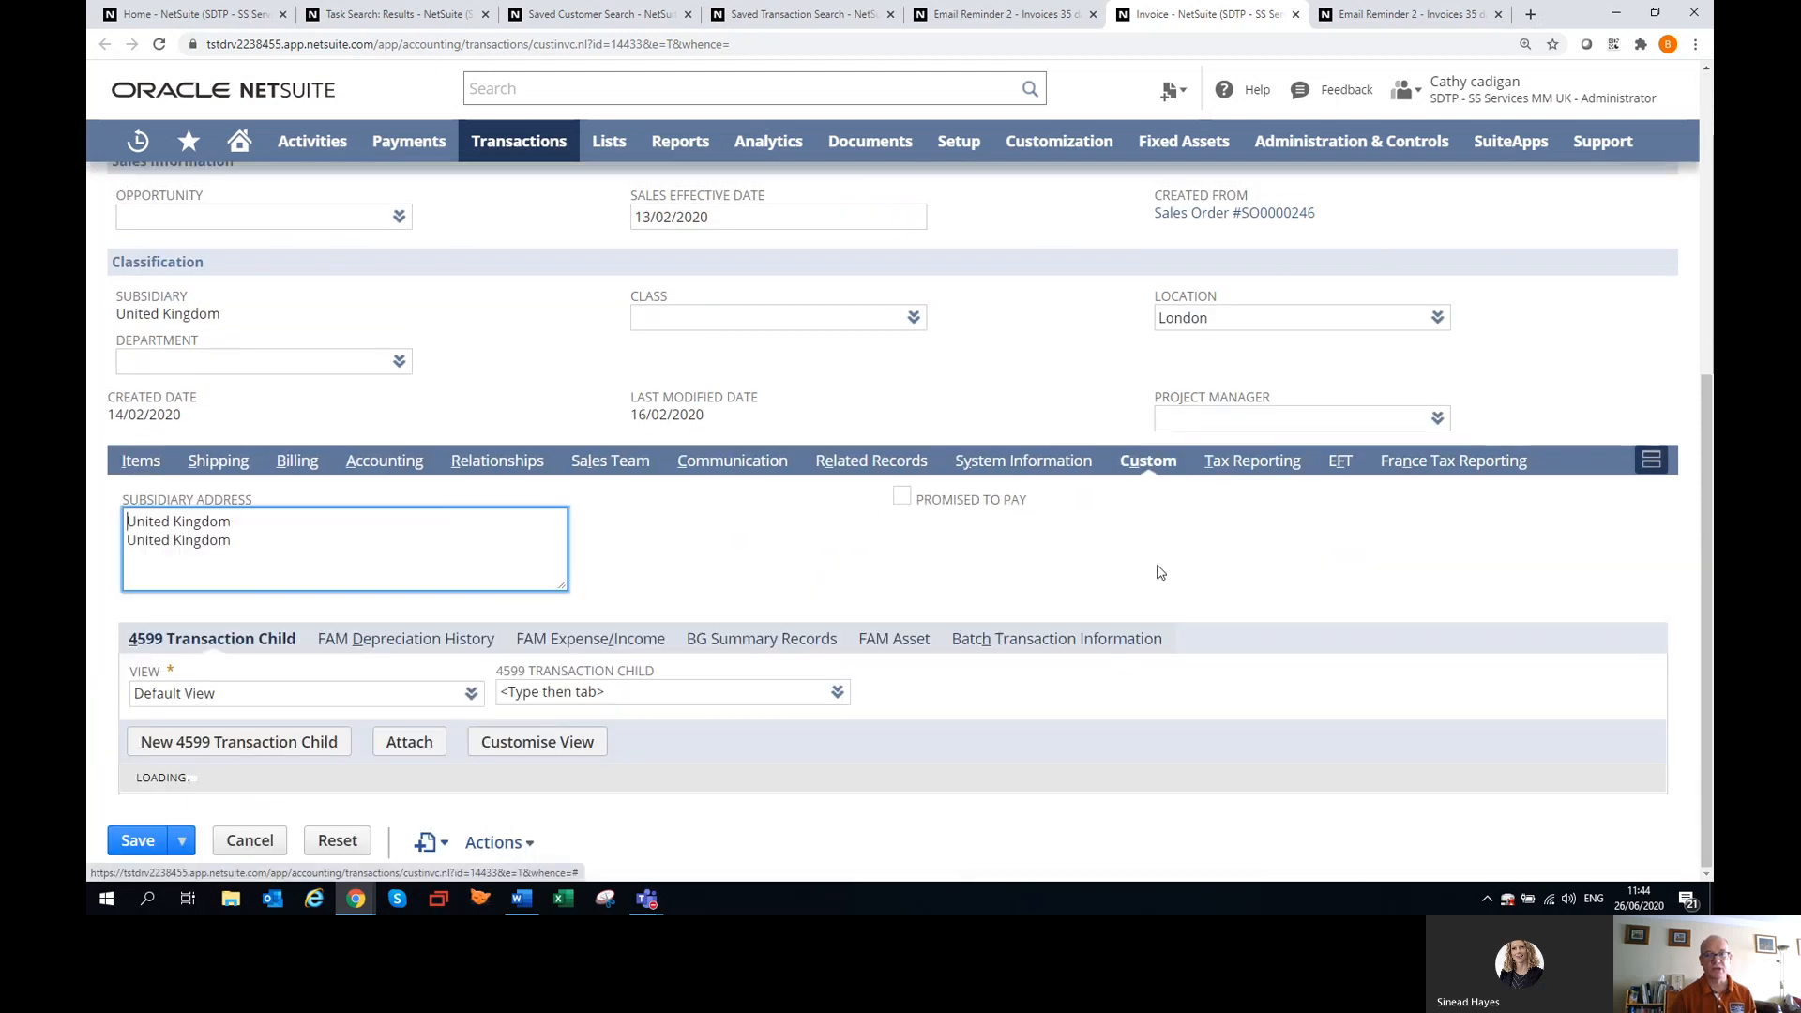
click(901, 497)
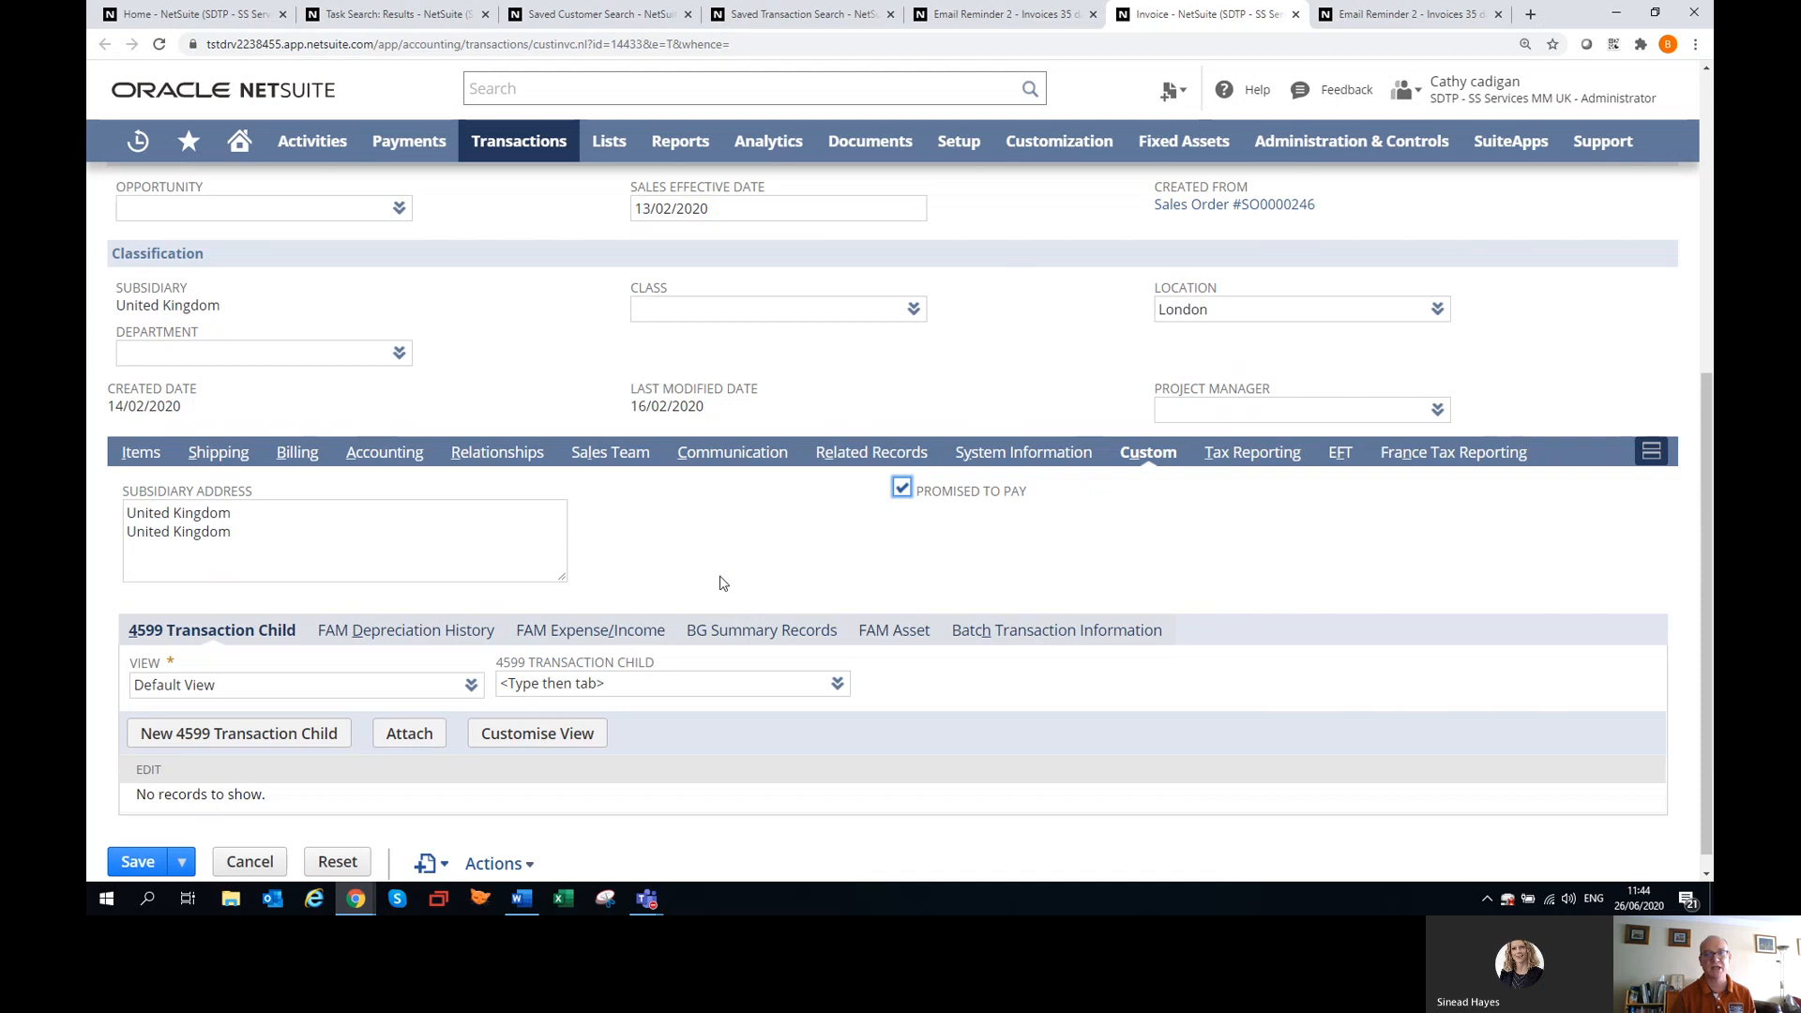
scroll(716, 574, up, 5)
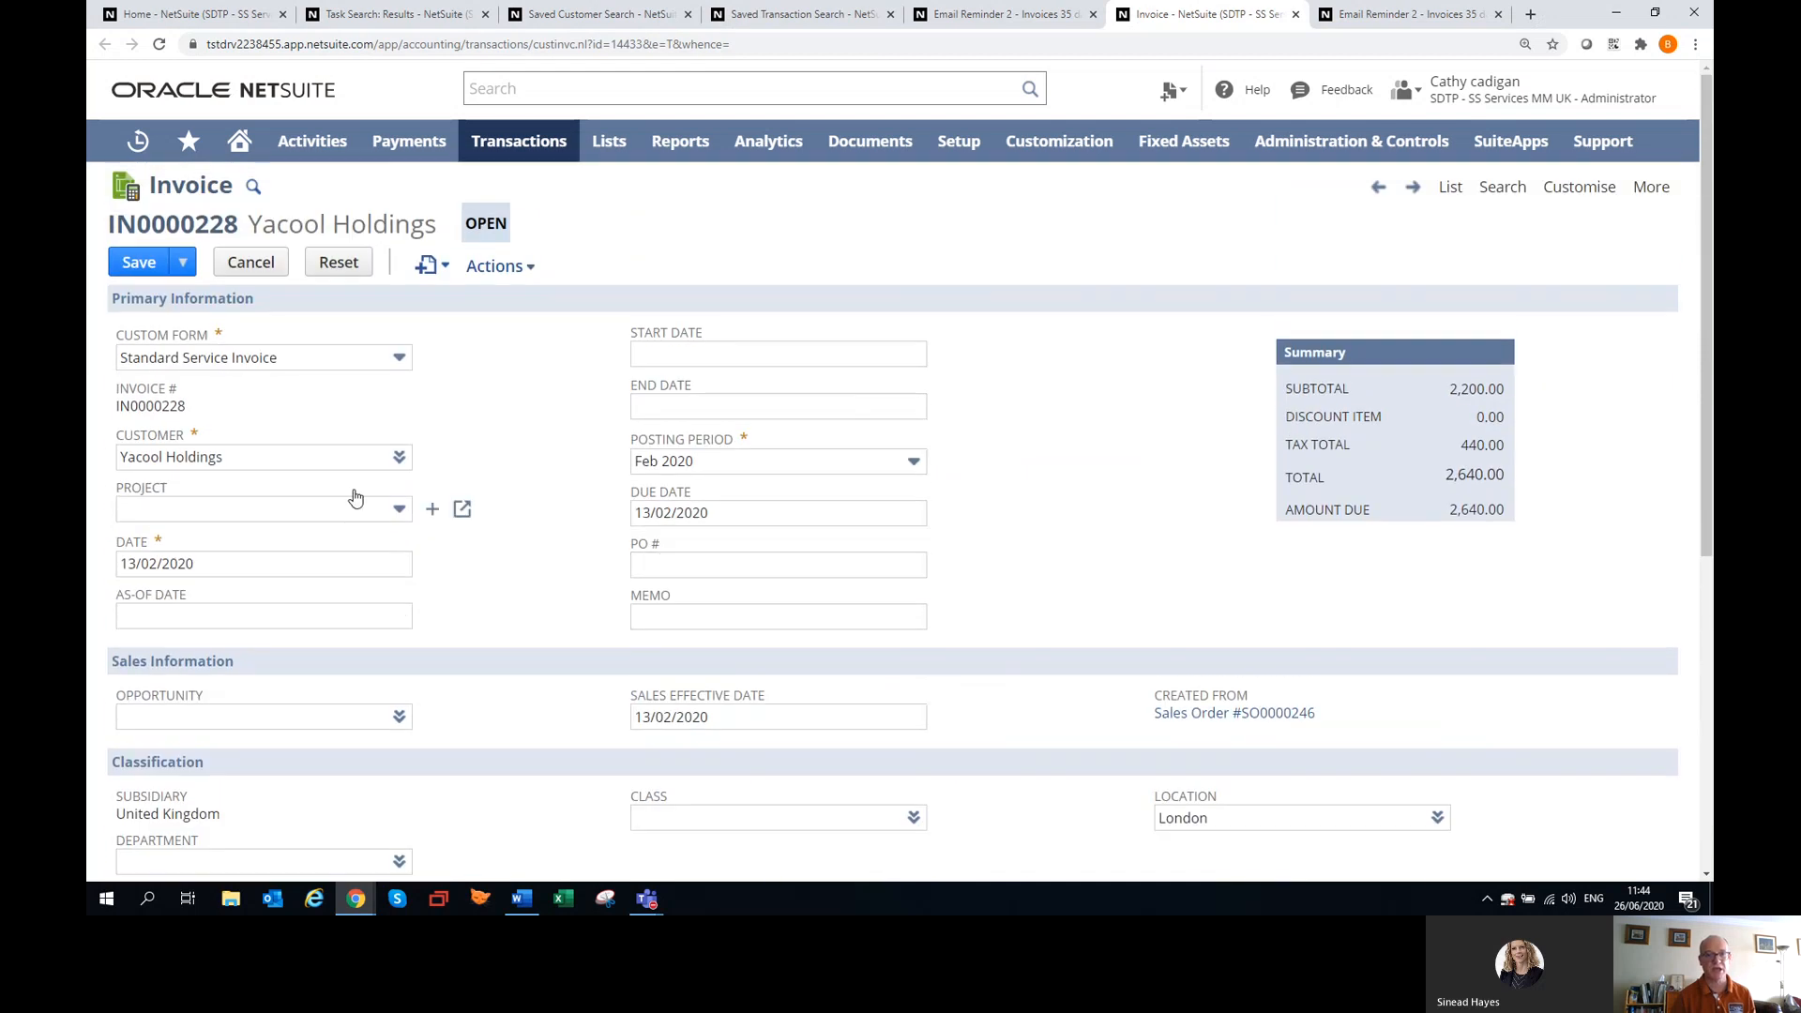
click(136, 265)
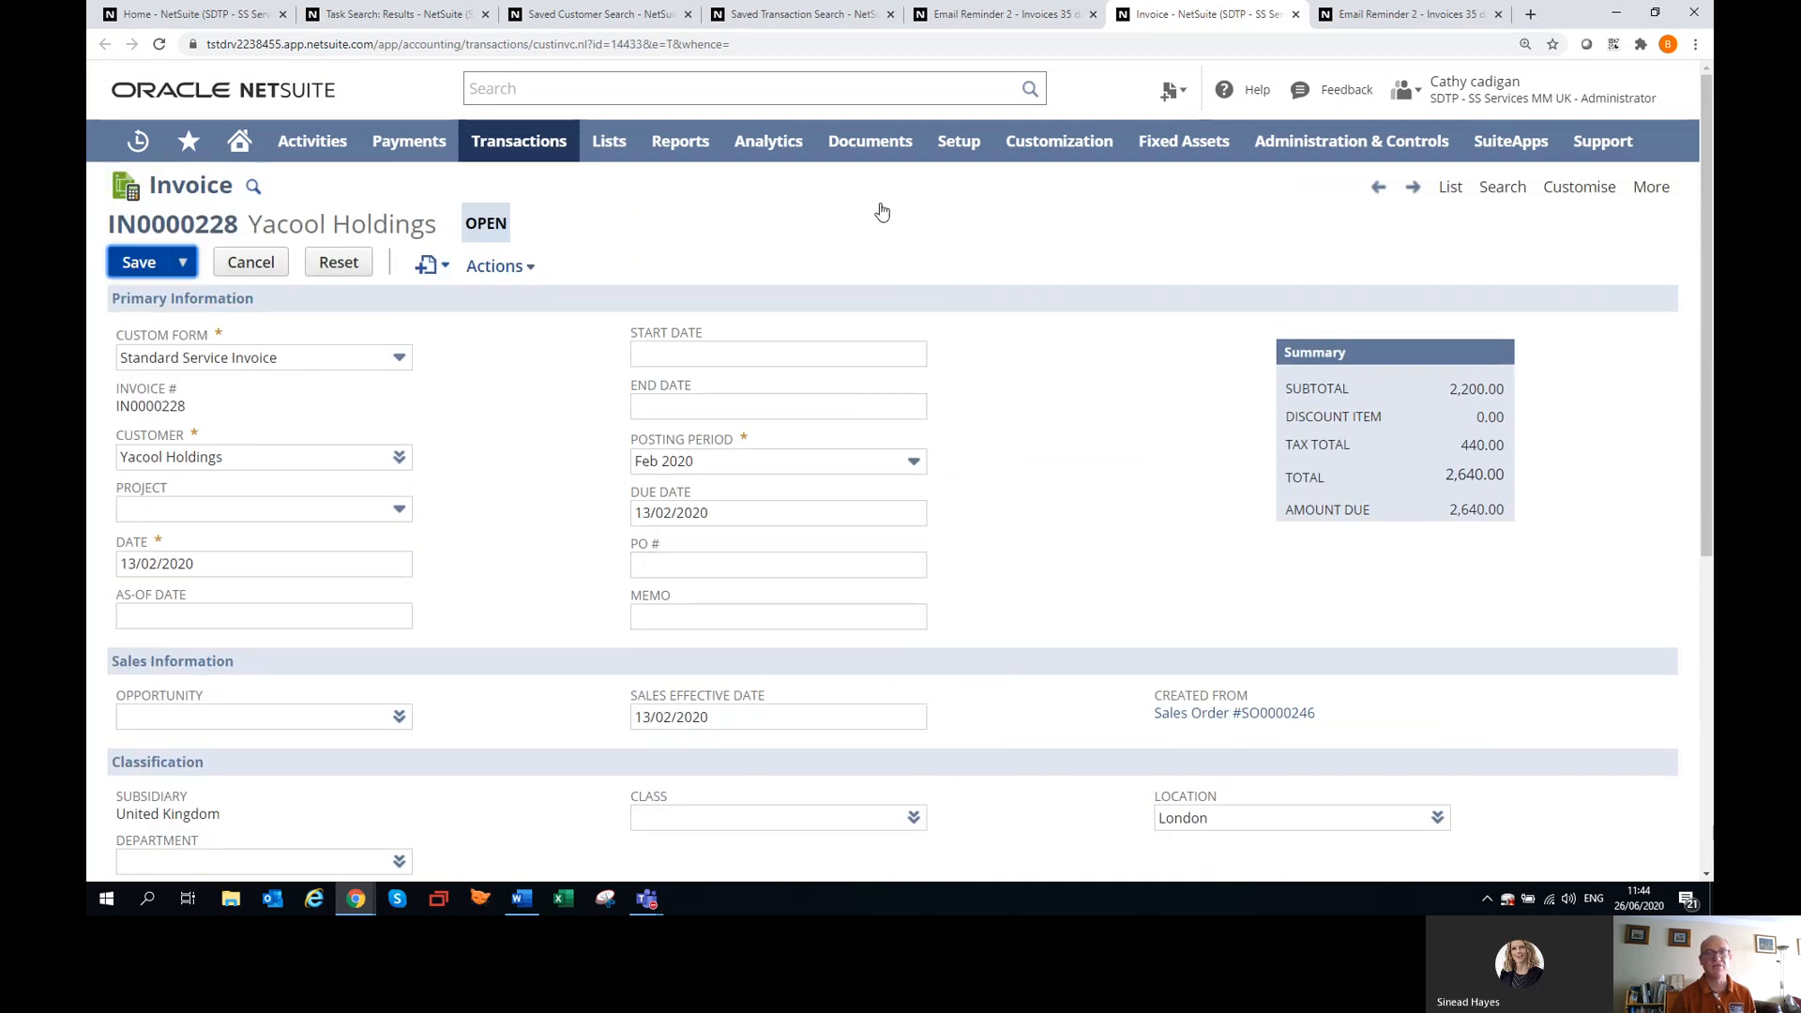
Return to the Email Reminder 2 - Invoices 35 days results and reload them to reflect the saved invoice.
click(1029, 21)
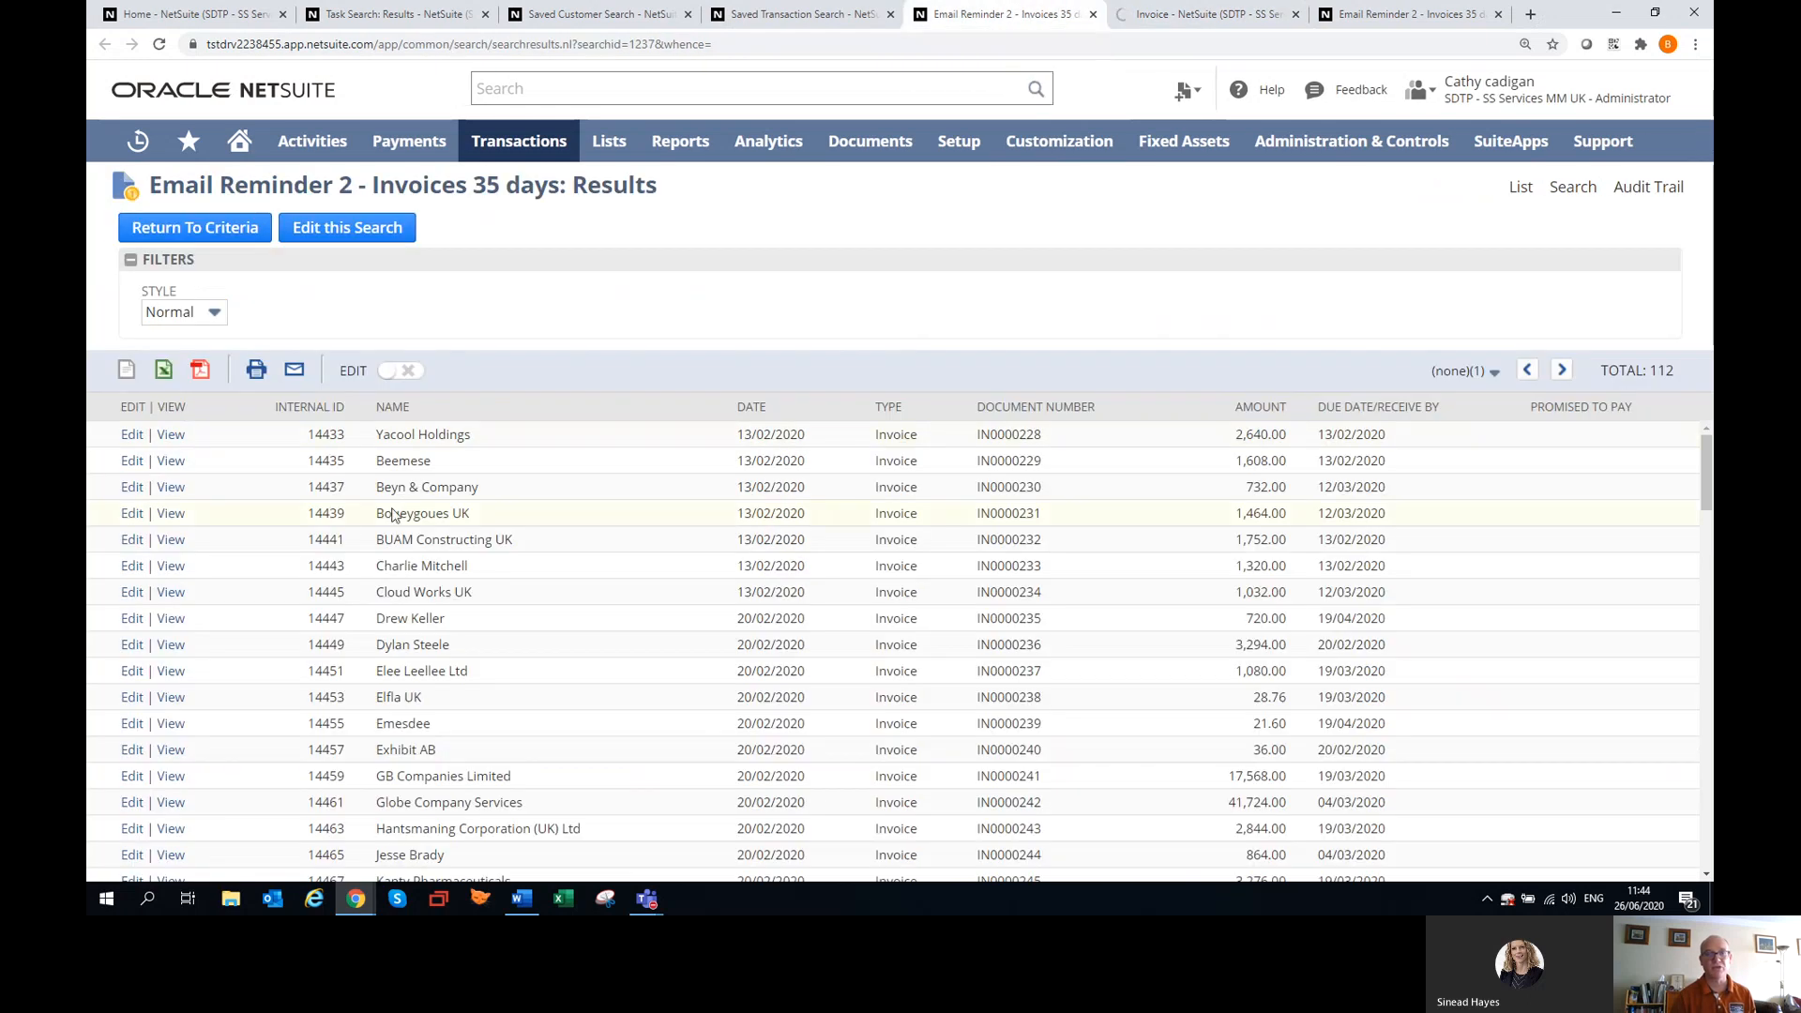
click(160, 44)
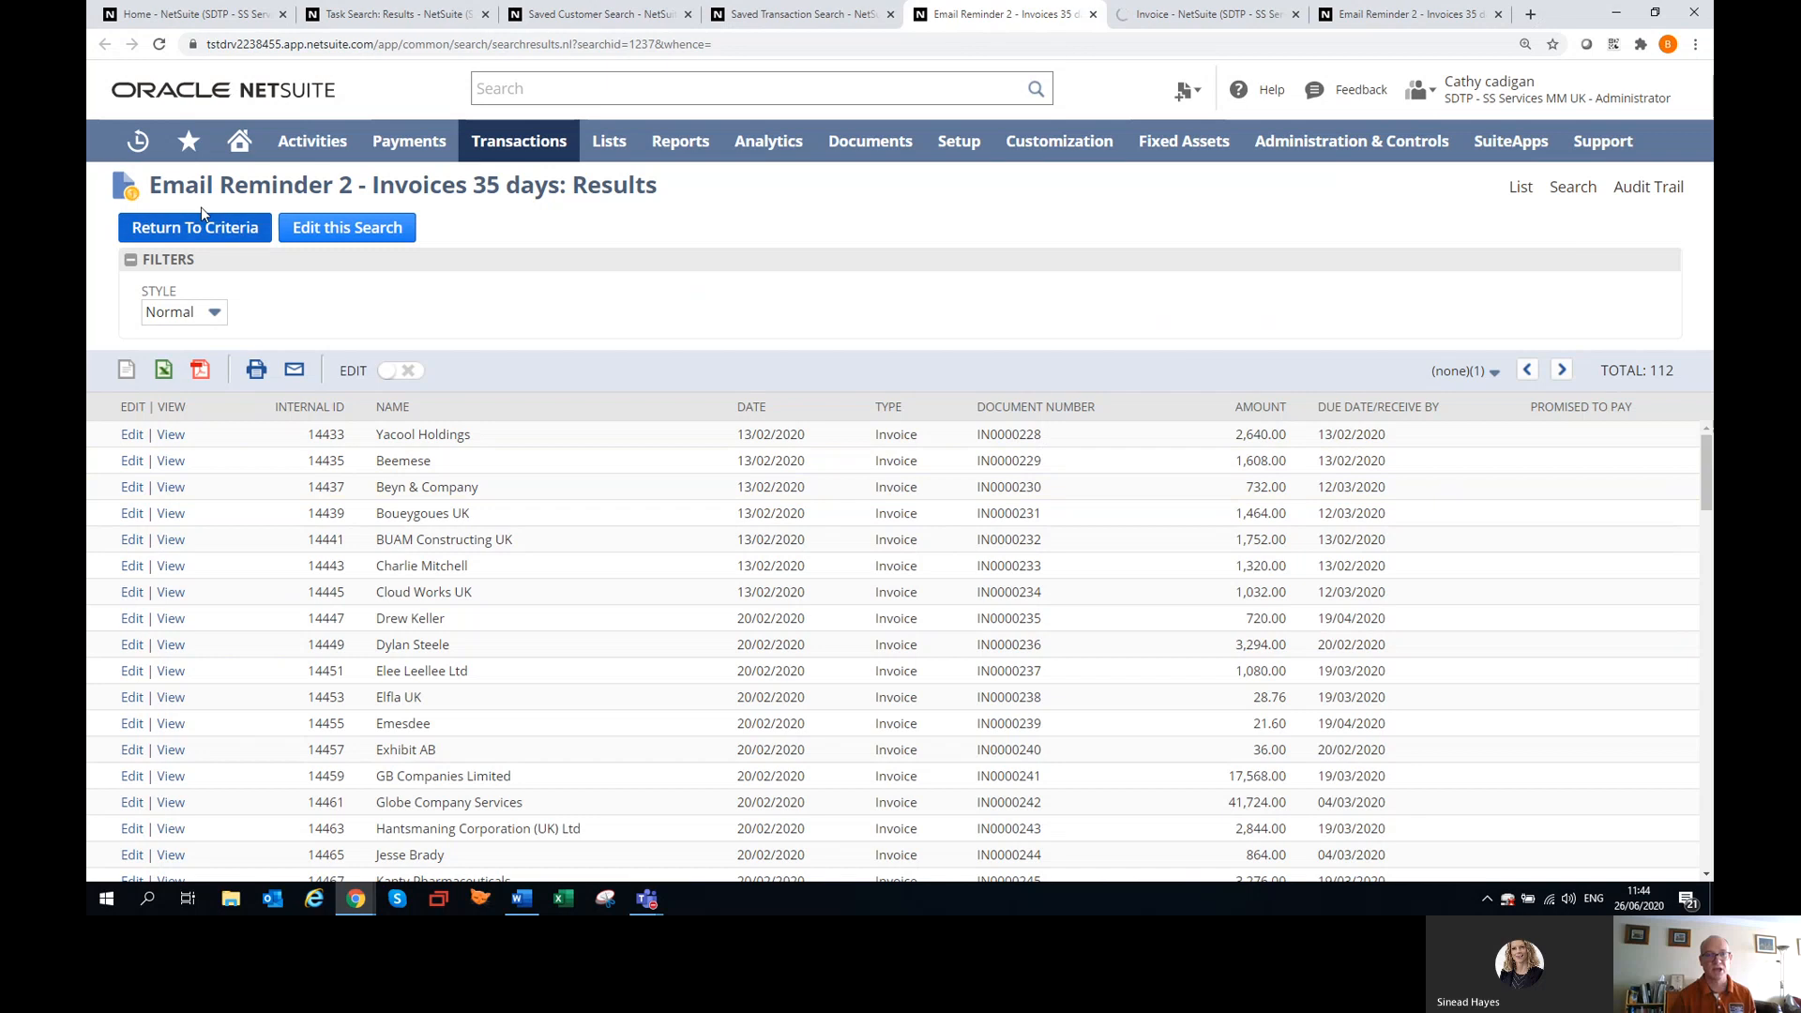
click(159, 44)
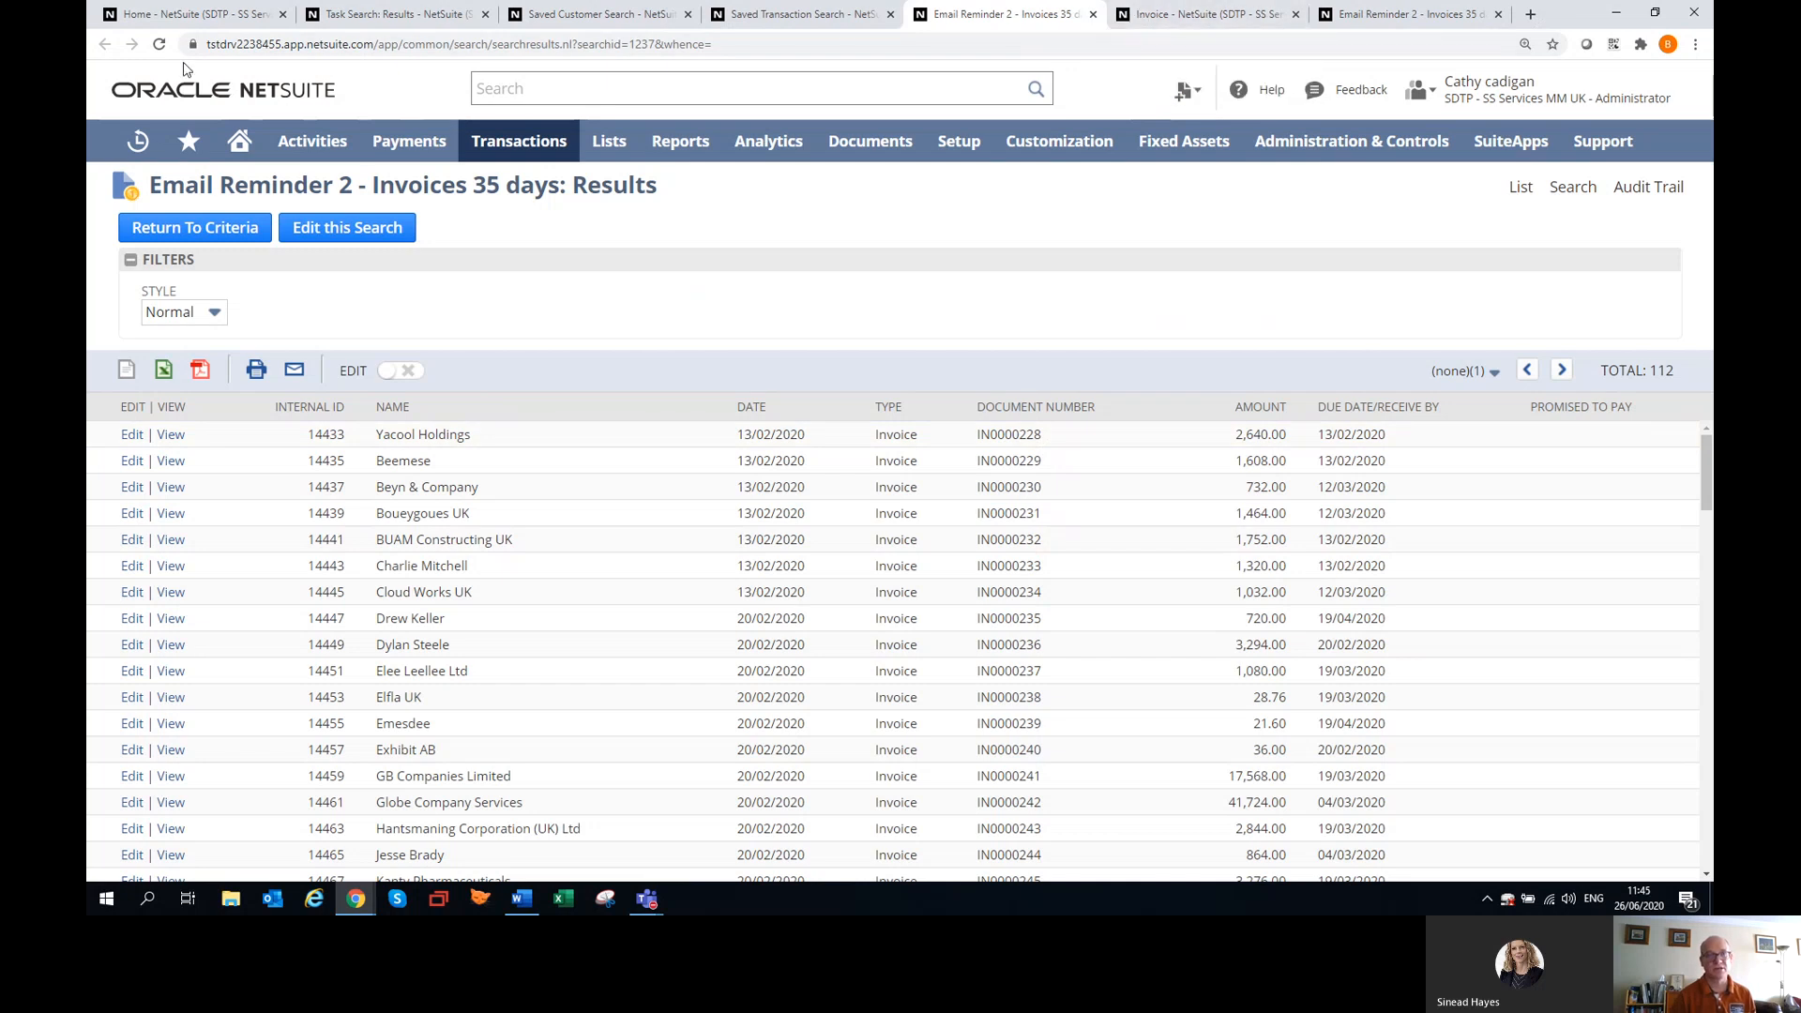
click(159, 45)
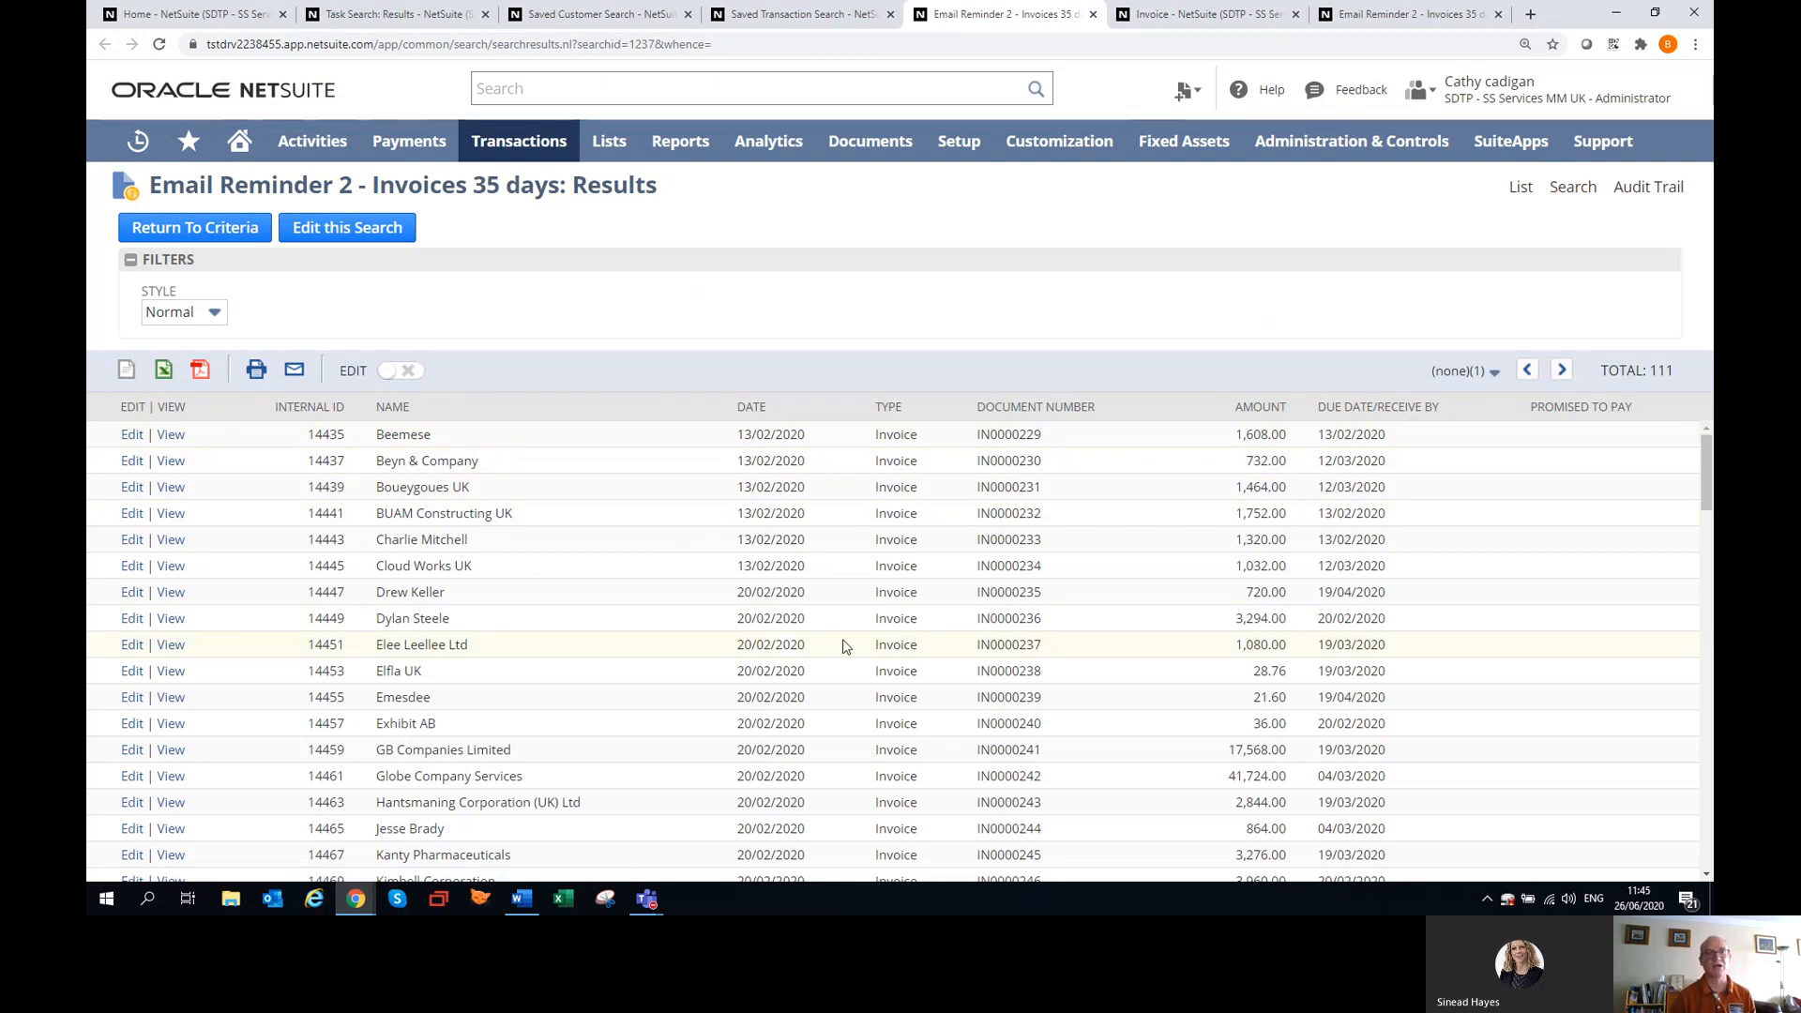
Open the Email Reminder 2 - Invoices 35 days search for editing and check its email options and filter criteria.
click(352, 229)
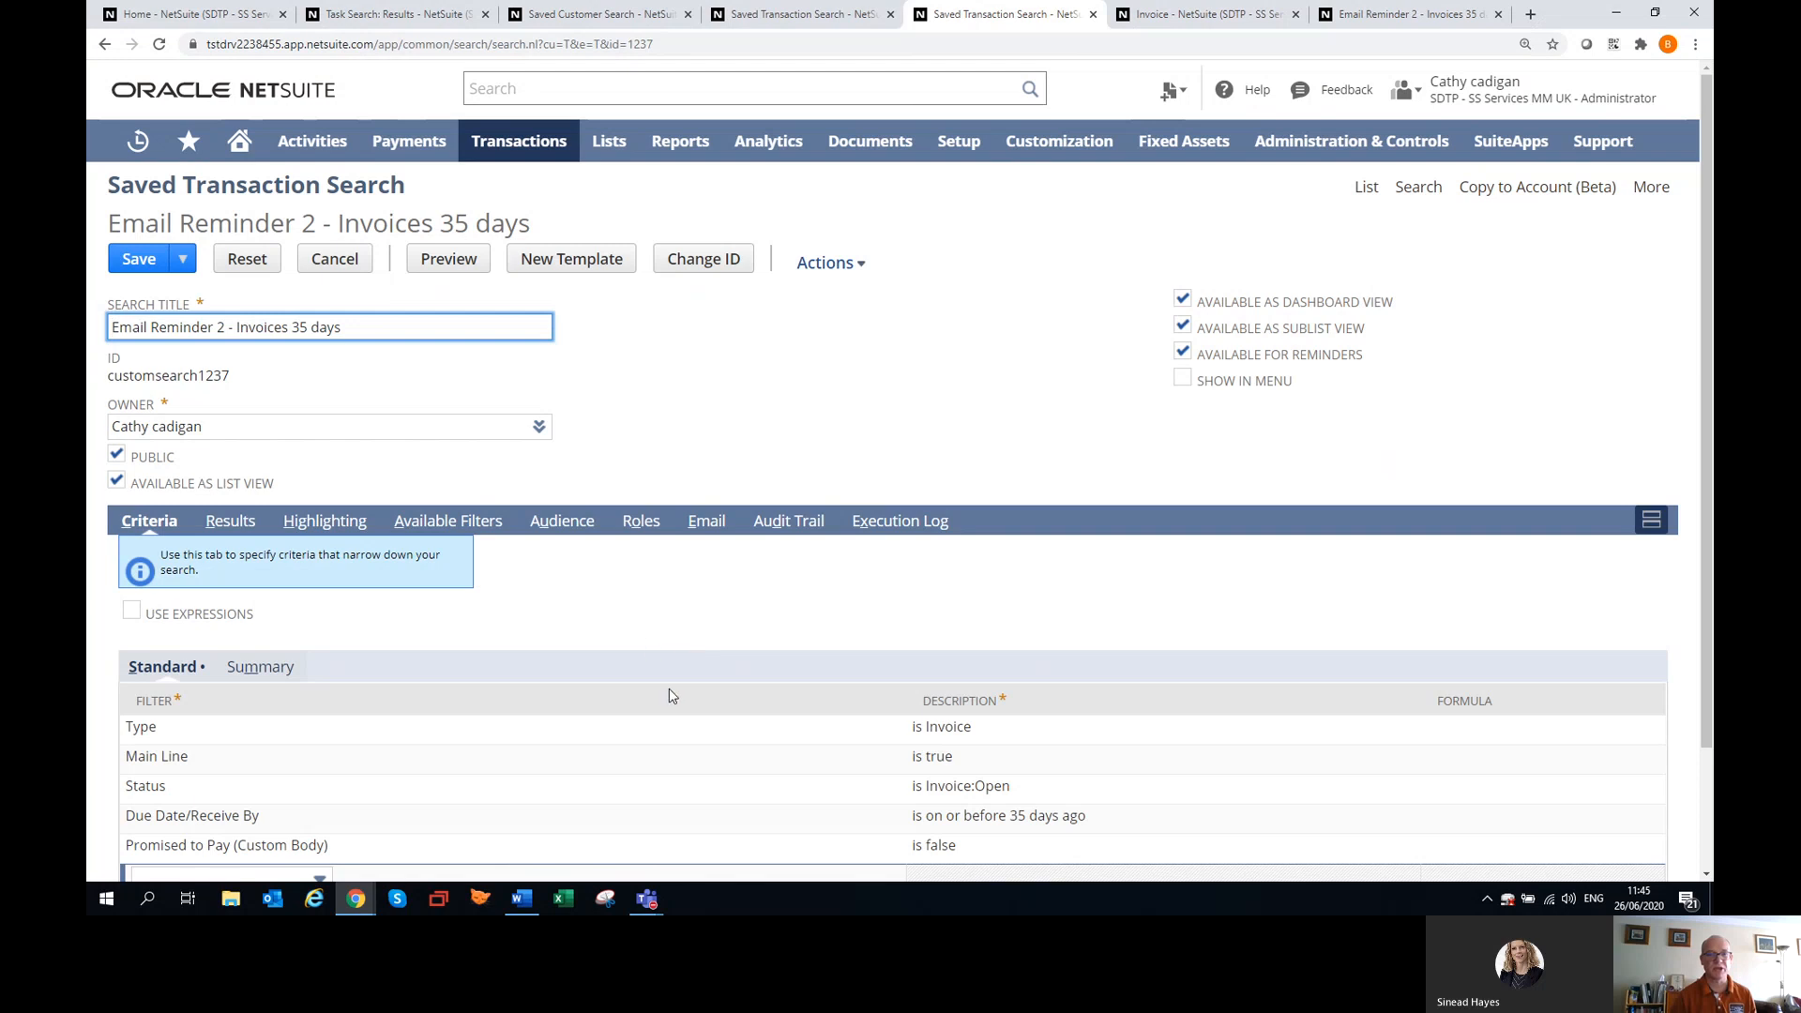
click(709, 525)
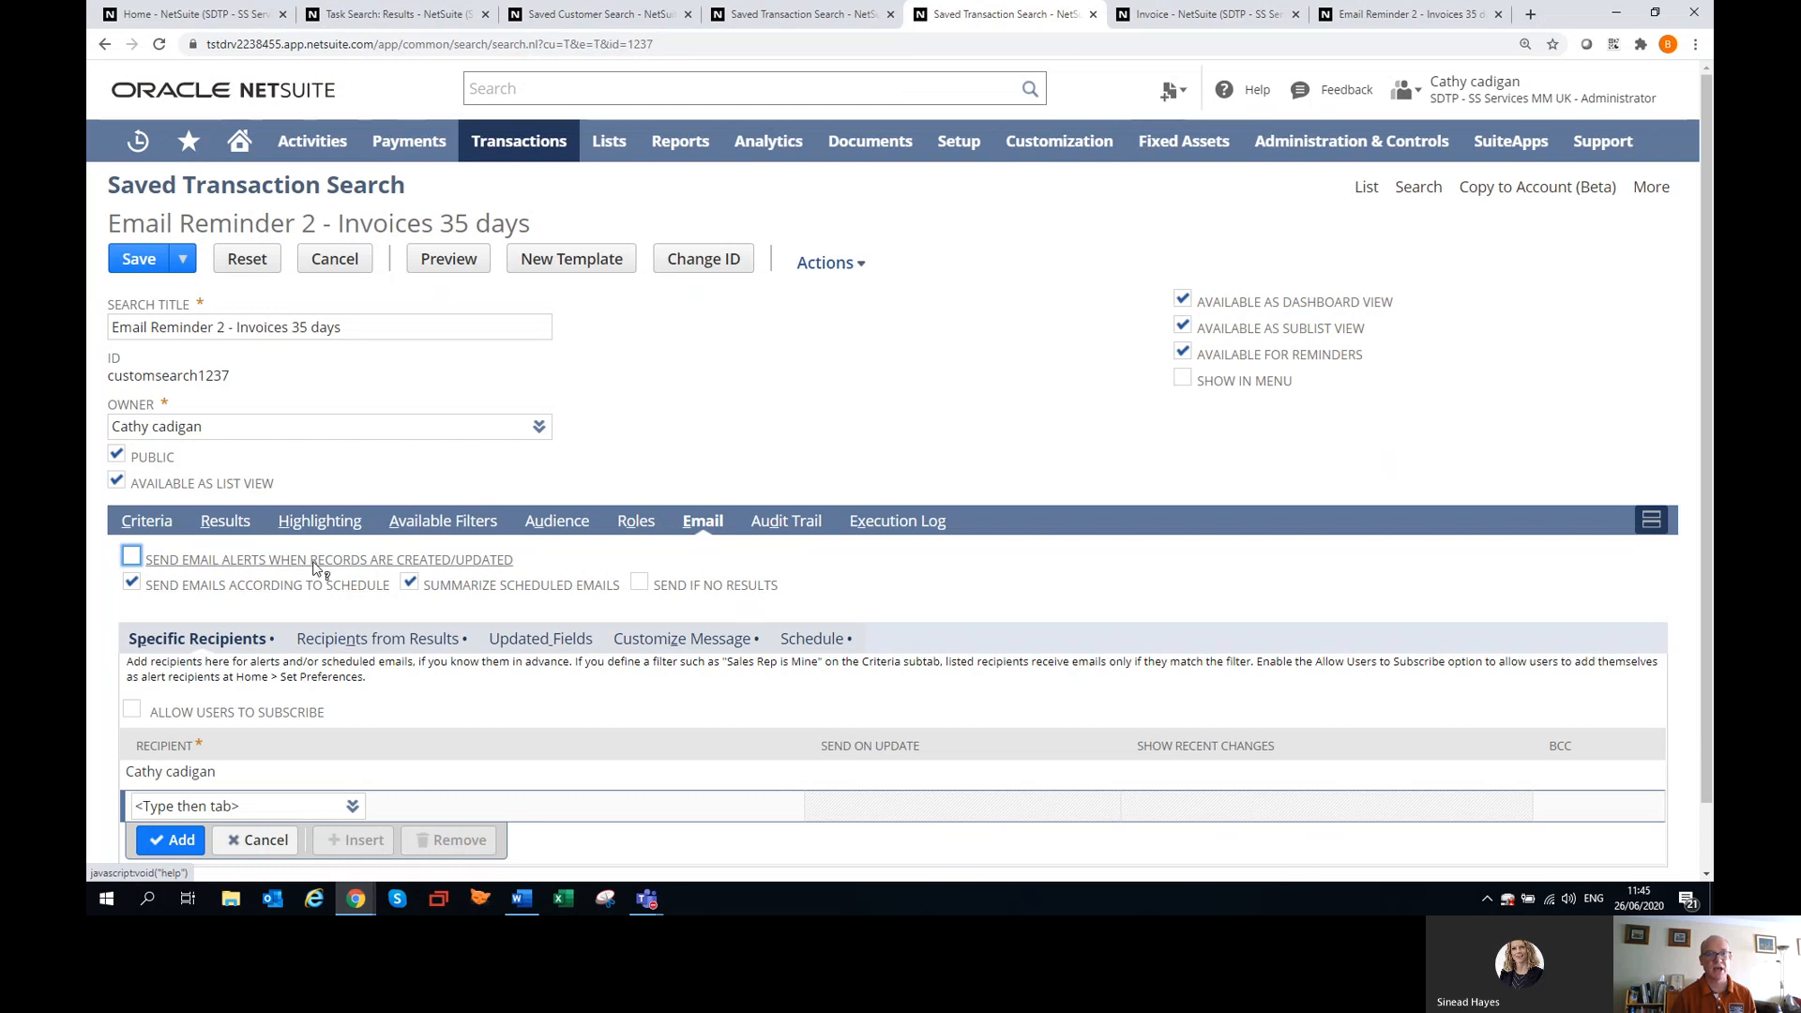
click(141, 520)
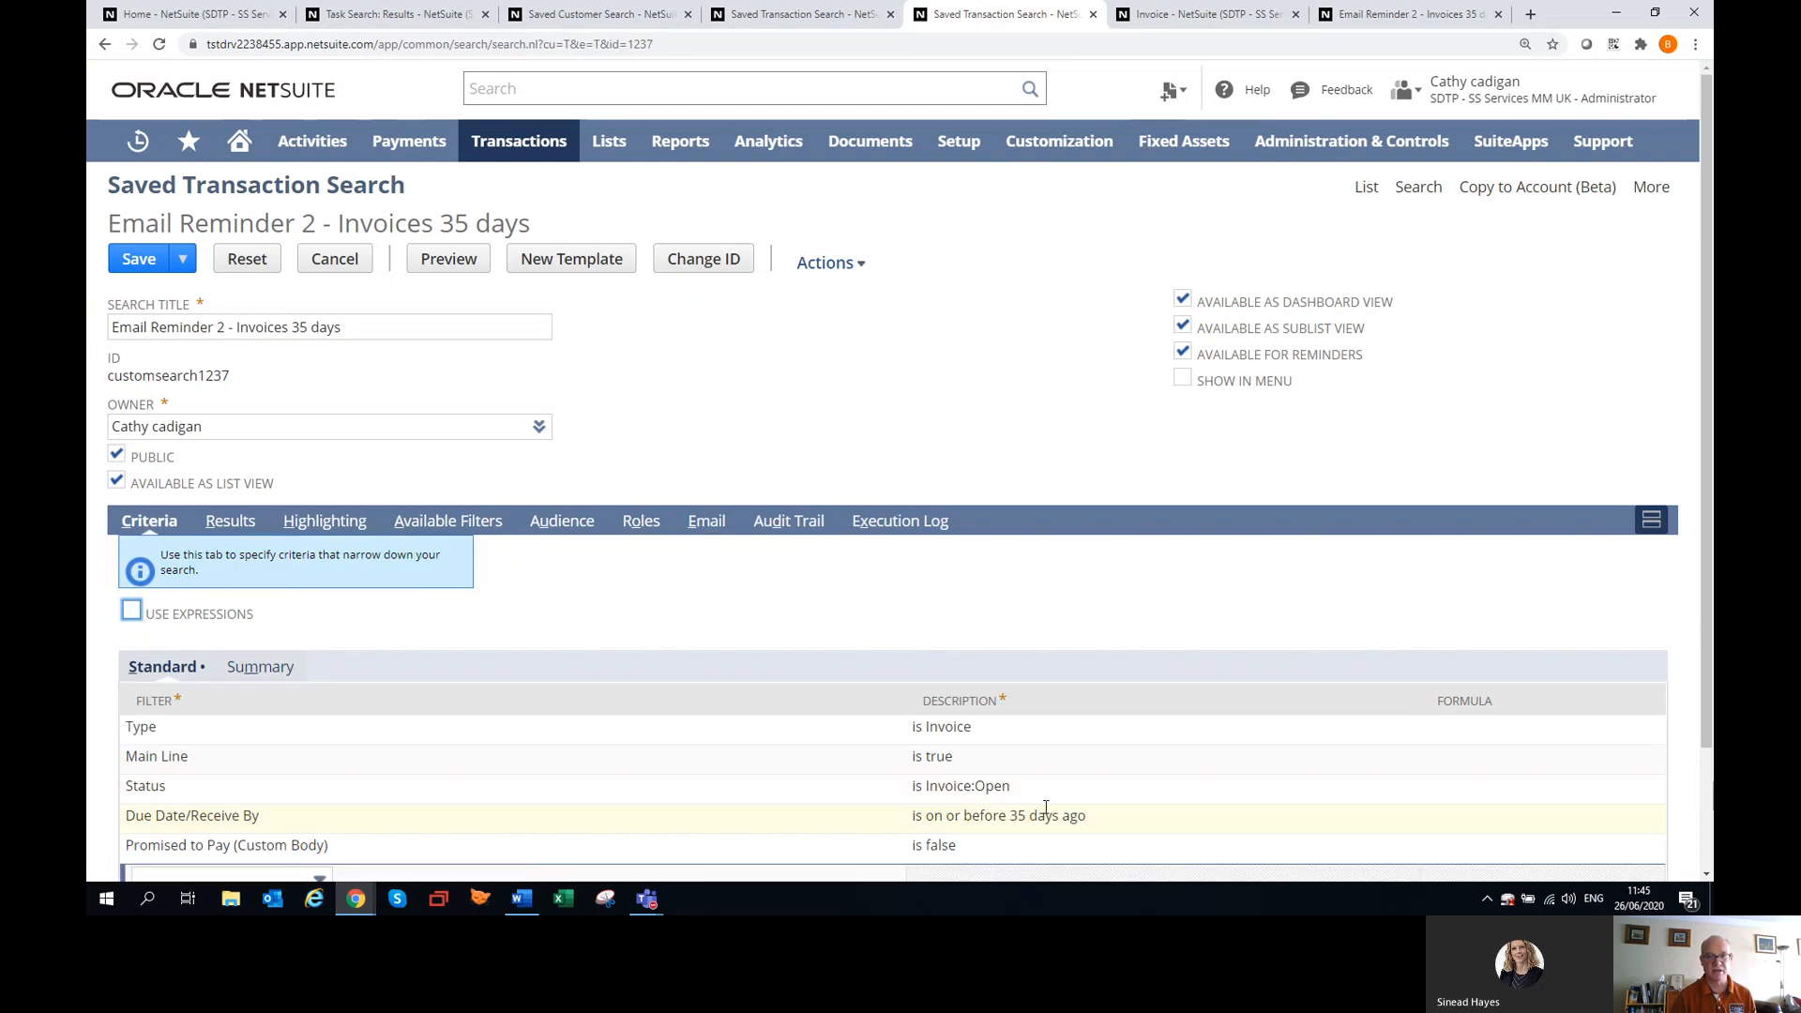
View the customized email message of Email Reminder 2, enlarge its introduction box, and highlight the warning about the account going on hold.
click(710, 527)
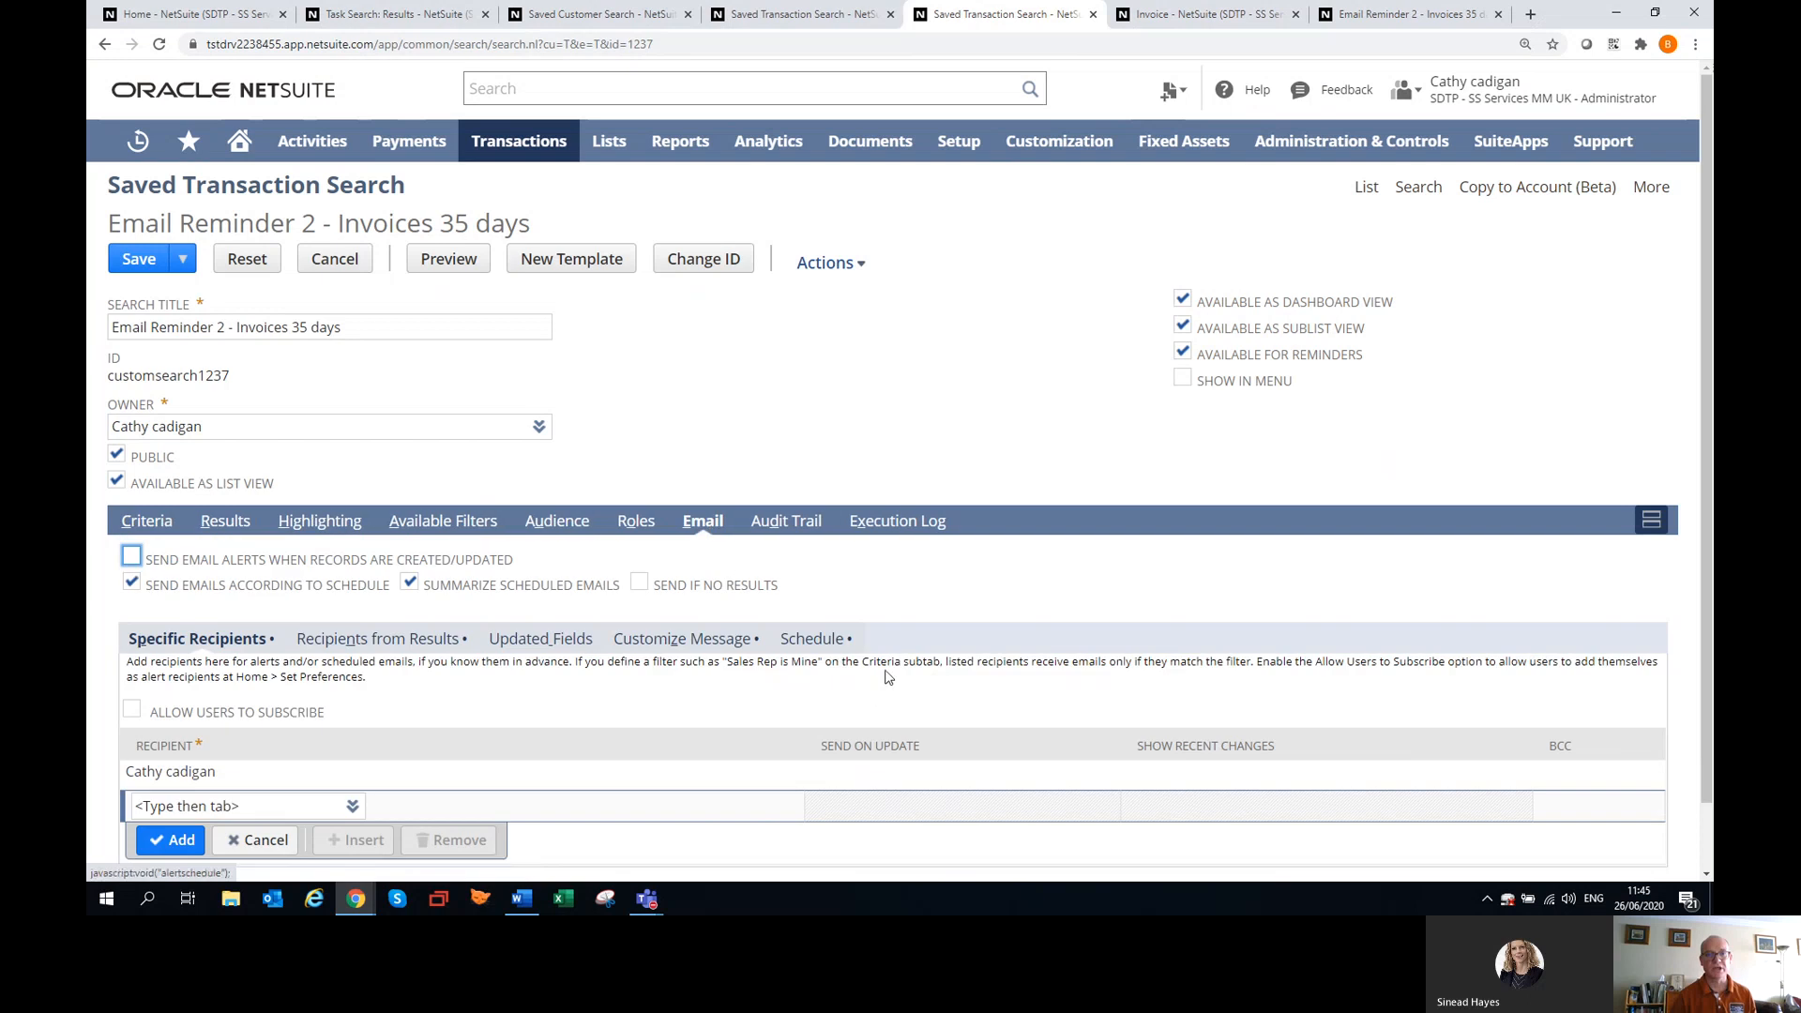
scroll(837, 618, down, 1)
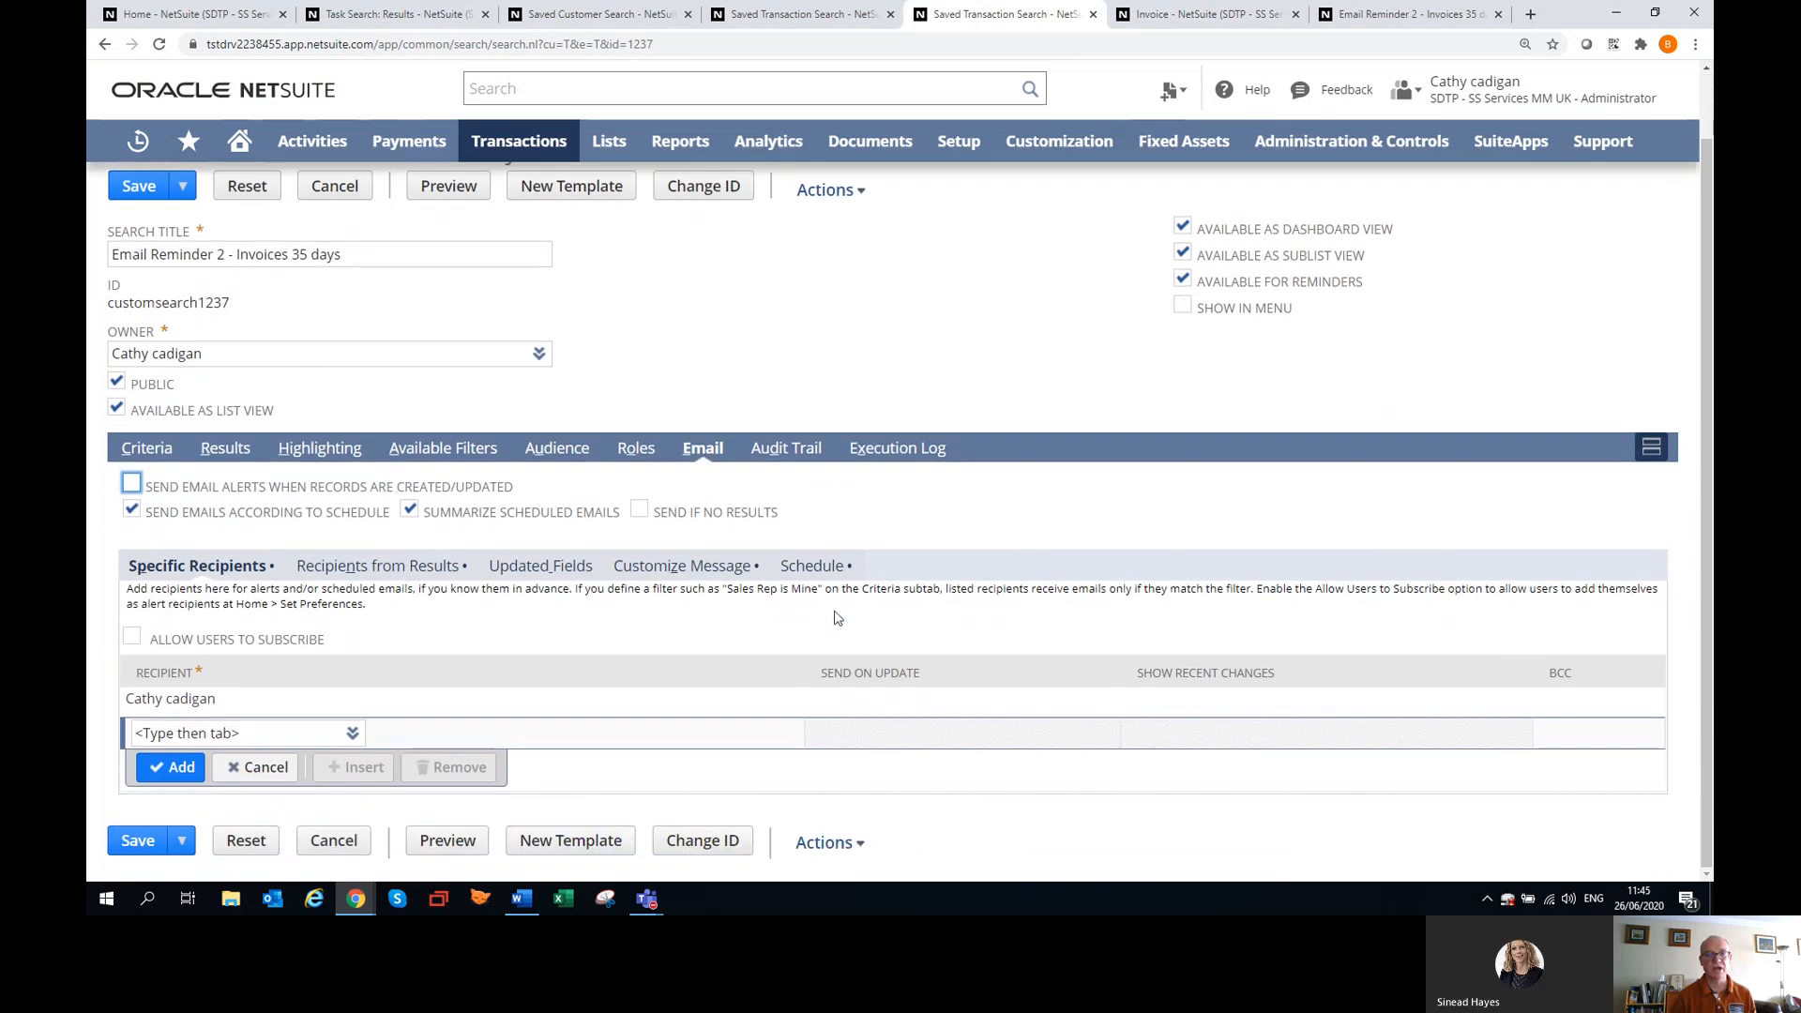
click(699, 574)
scroll(592, 611, down, 6)
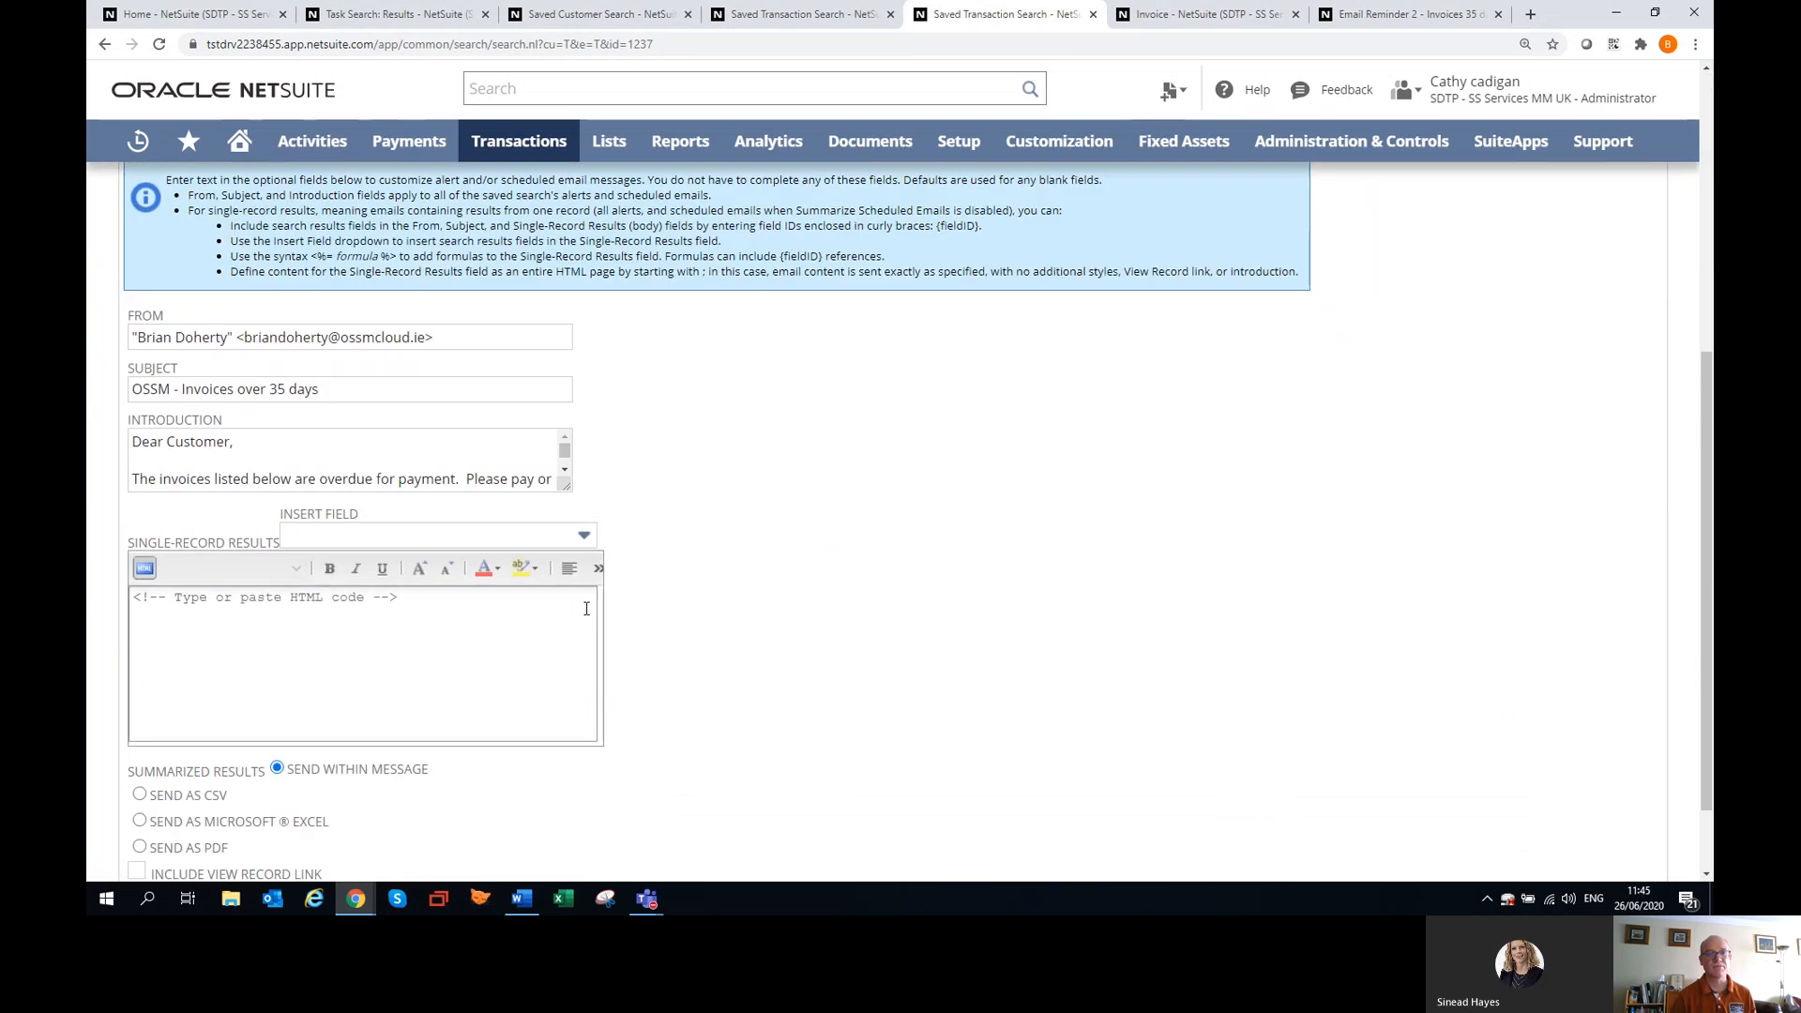
drag(566, 383, 845, 534)
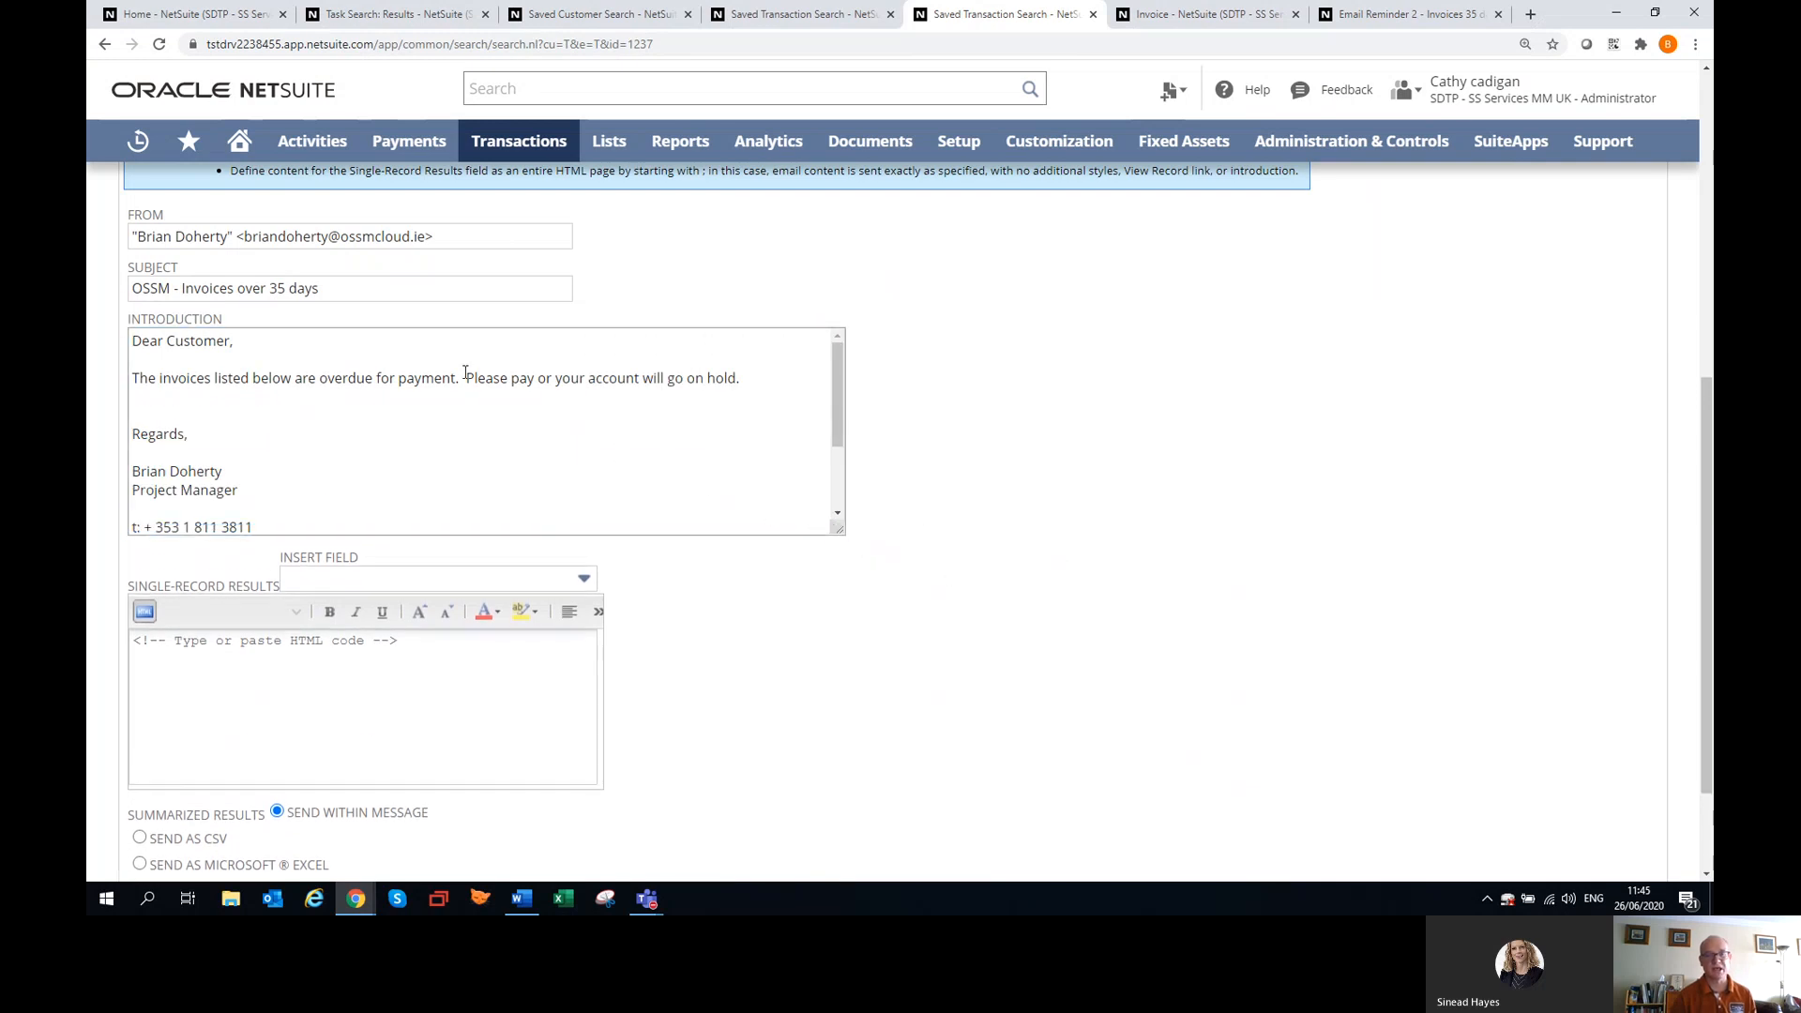
drag(466, 375, 725, 376)
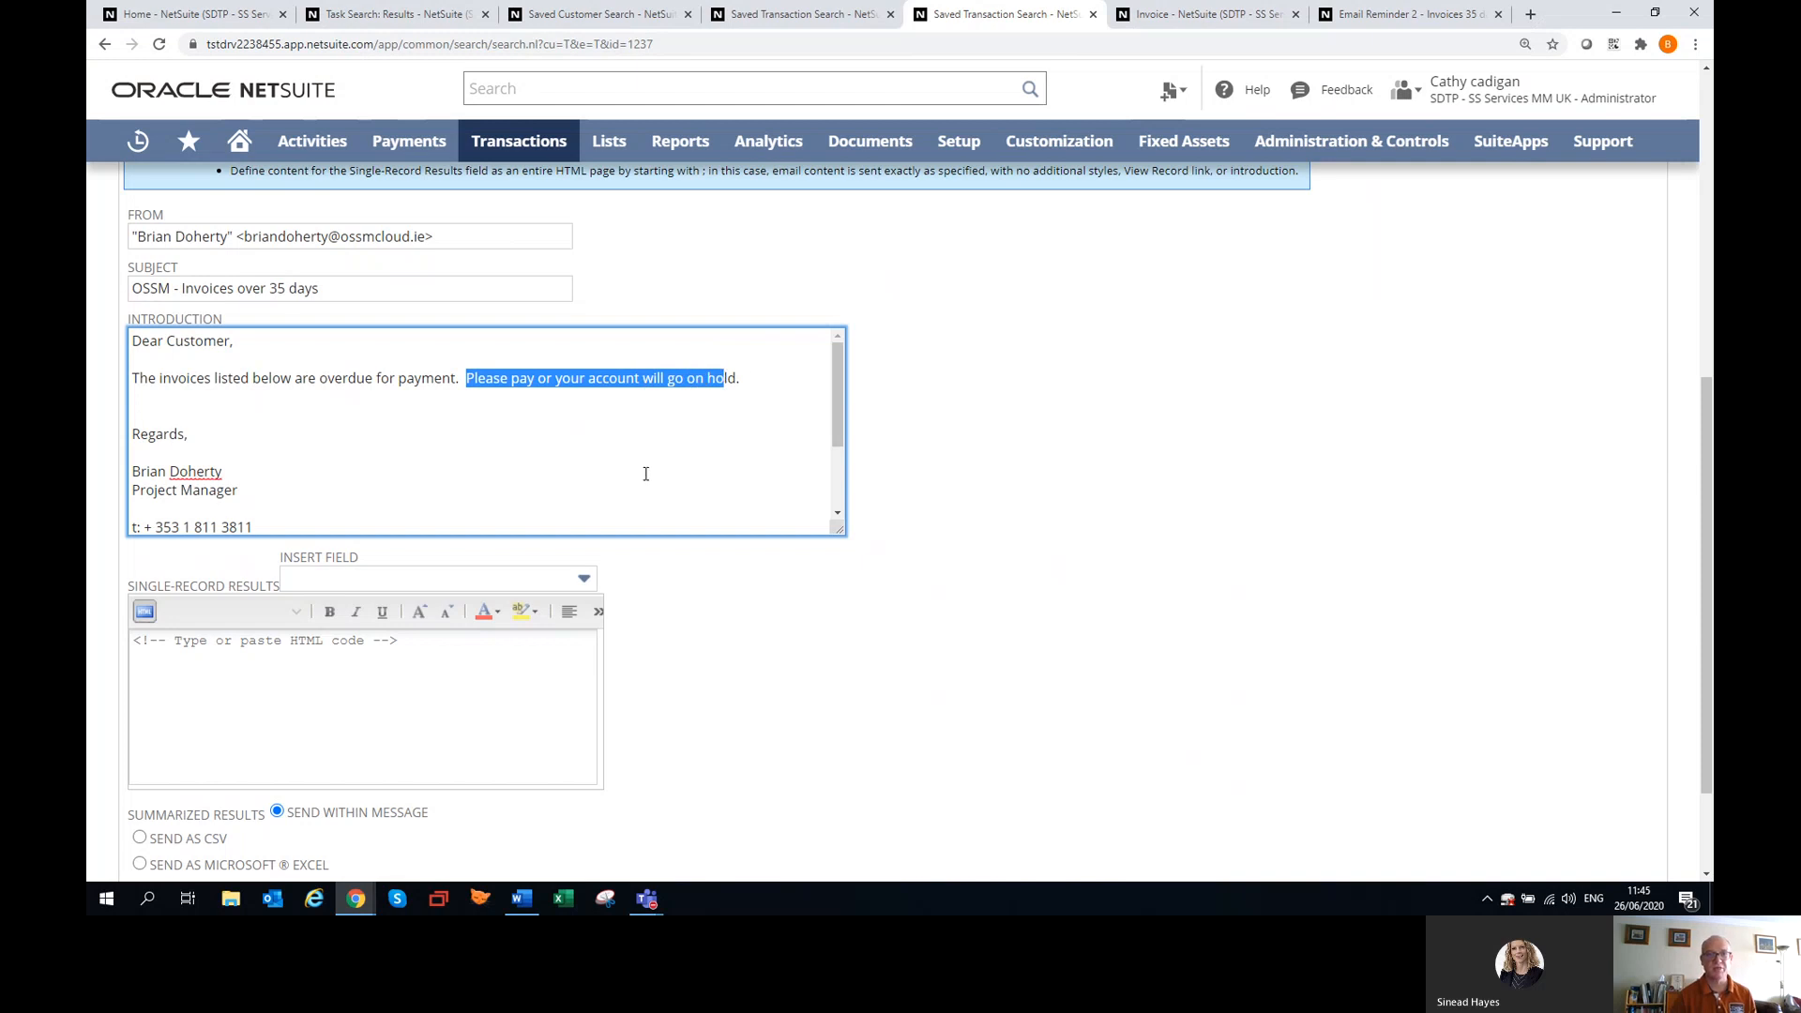
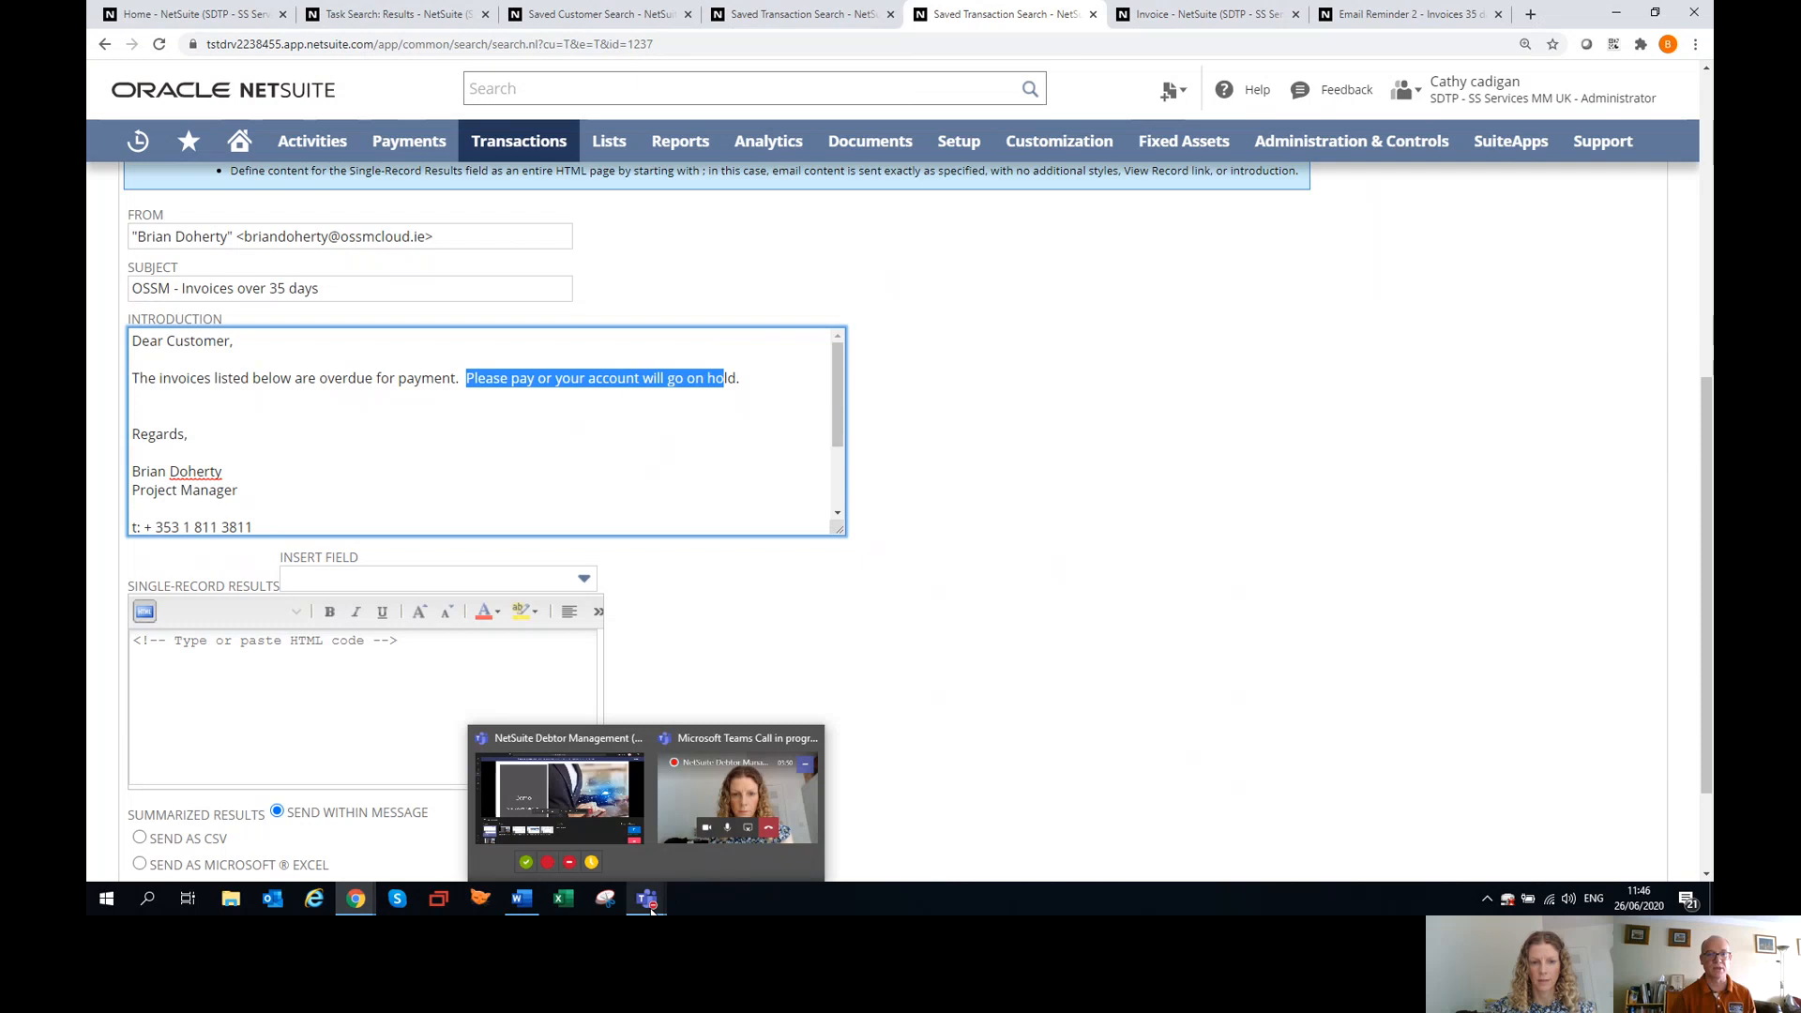
Switch to the NetSuite Debtor Management meeting window in Microsoft Teams.
click(652, 906)
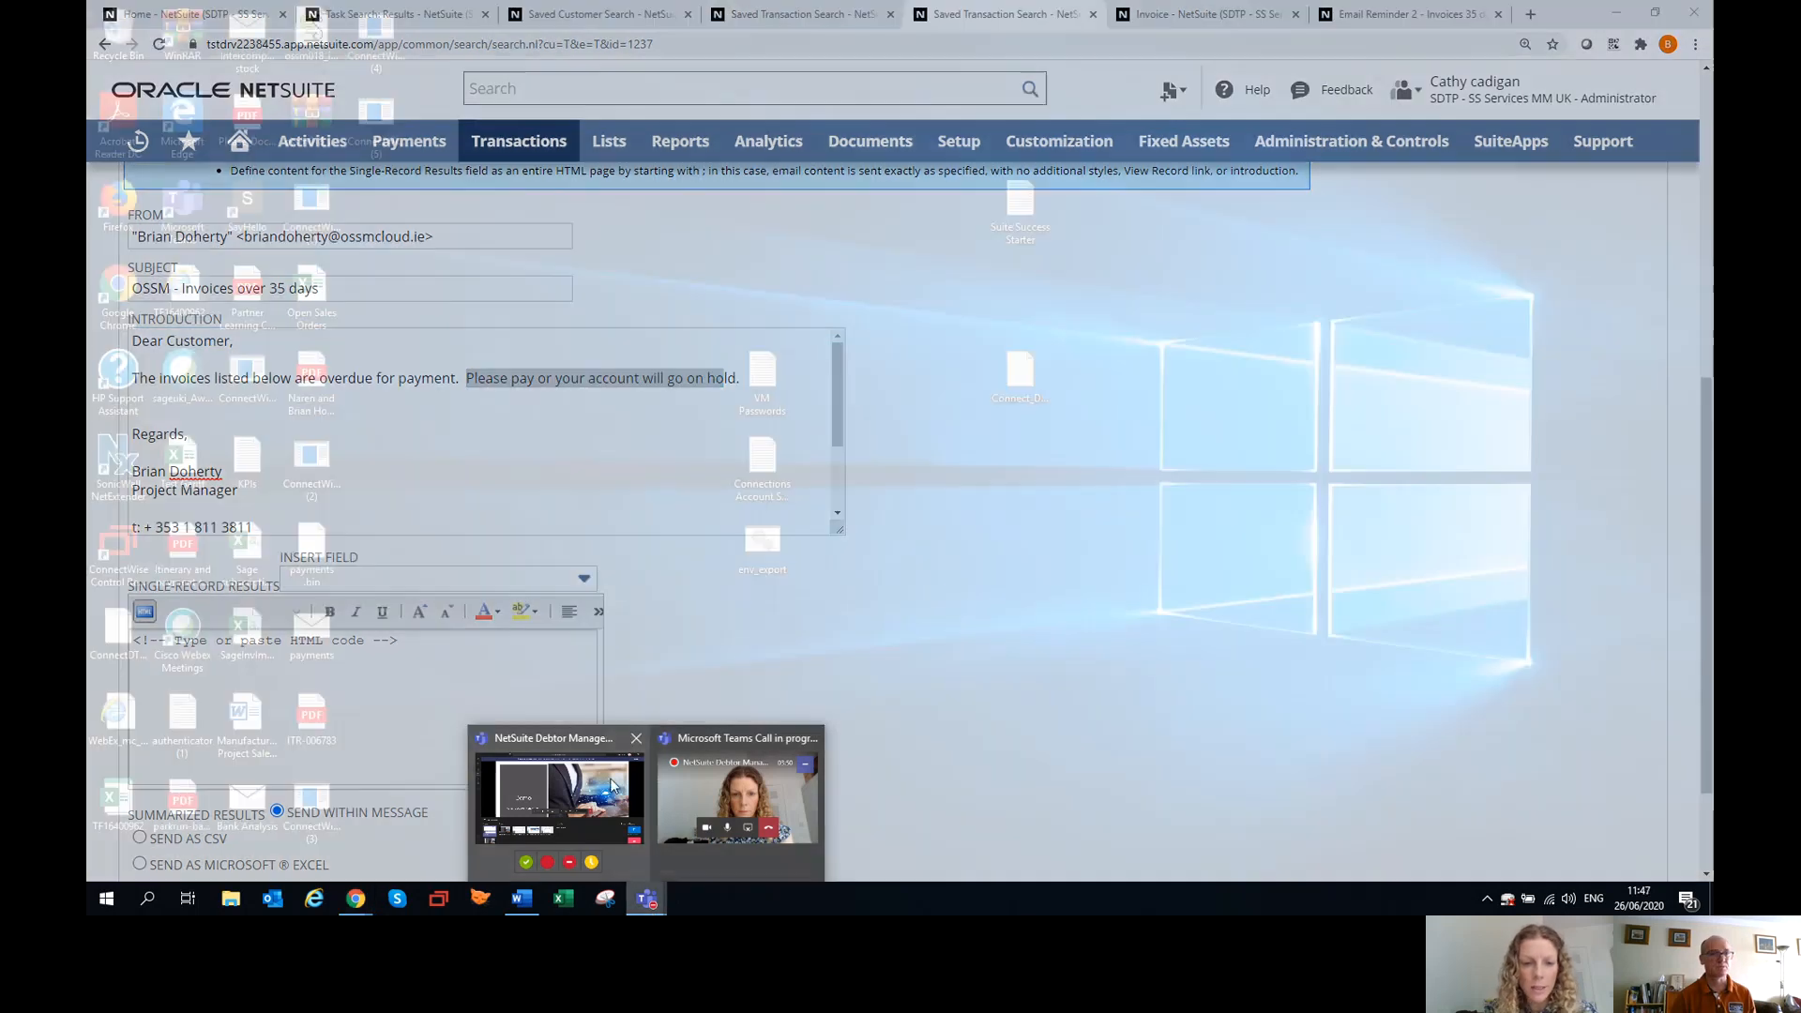
click(579, 801)
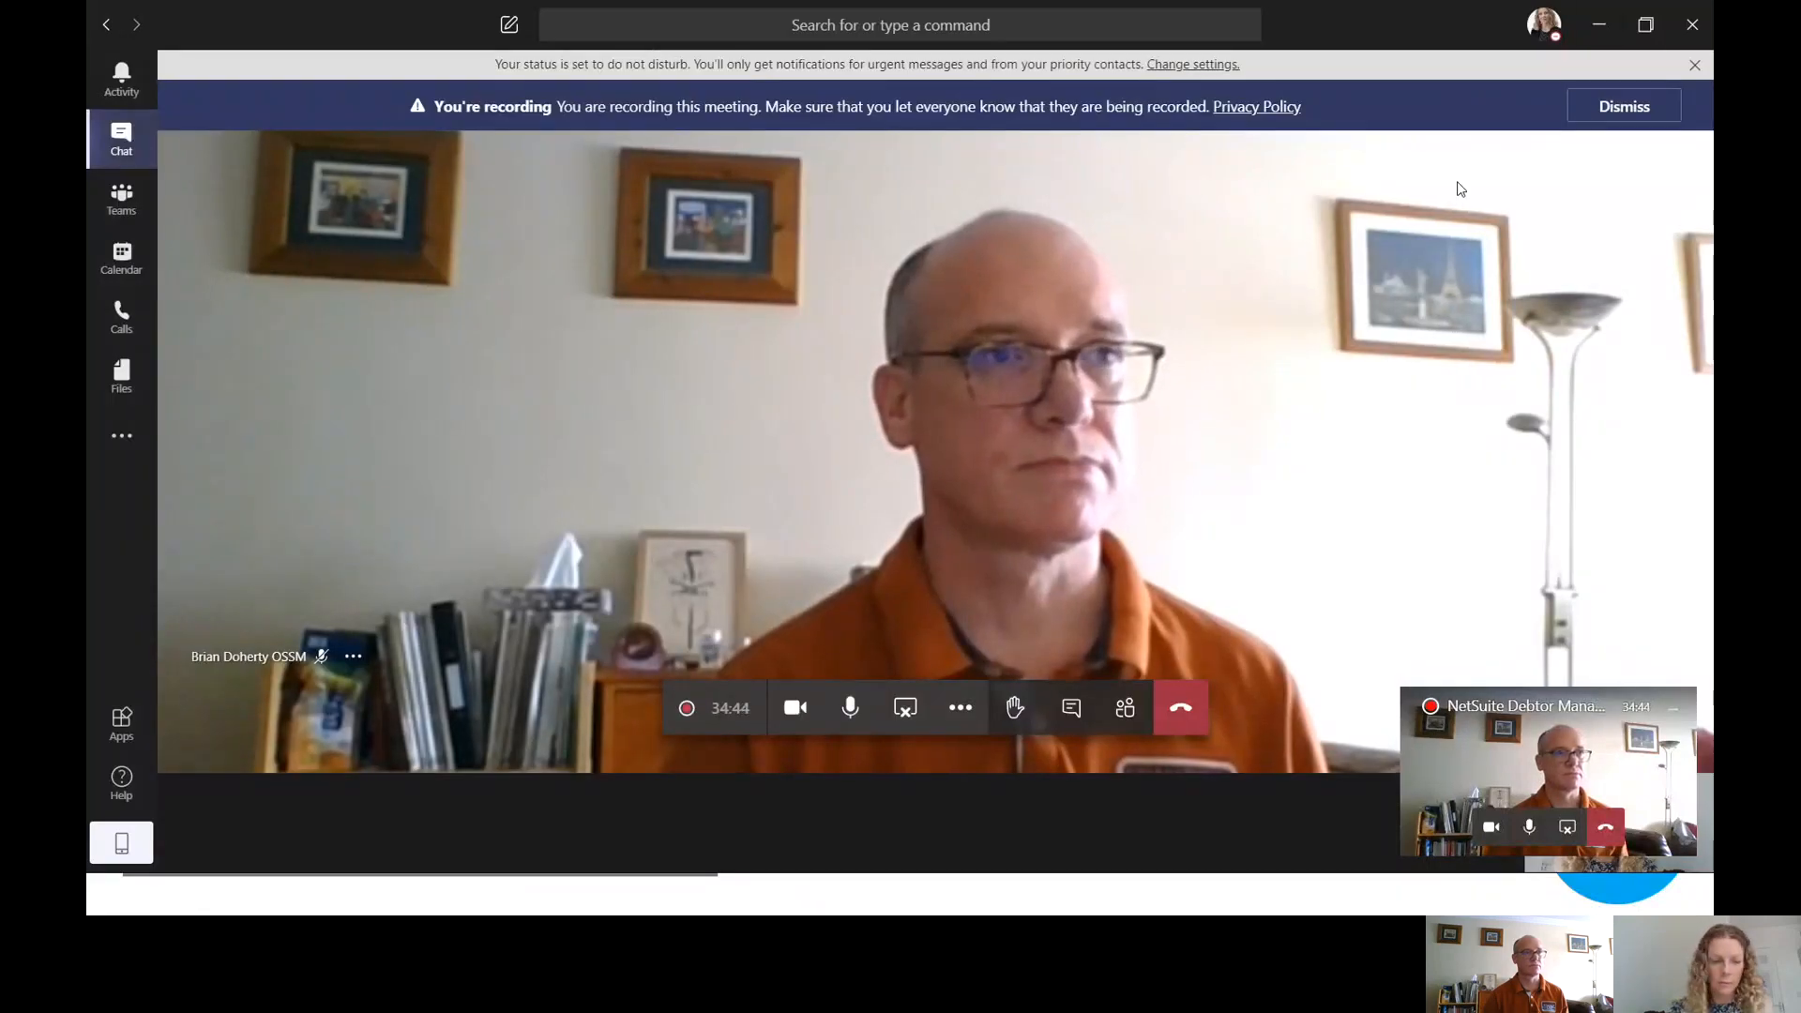
Minimise Teams, end the PowerPoint slide show, and switch to the Invoice Collection Workflow in Chrome.
click(1600, 26)
key(Escape)
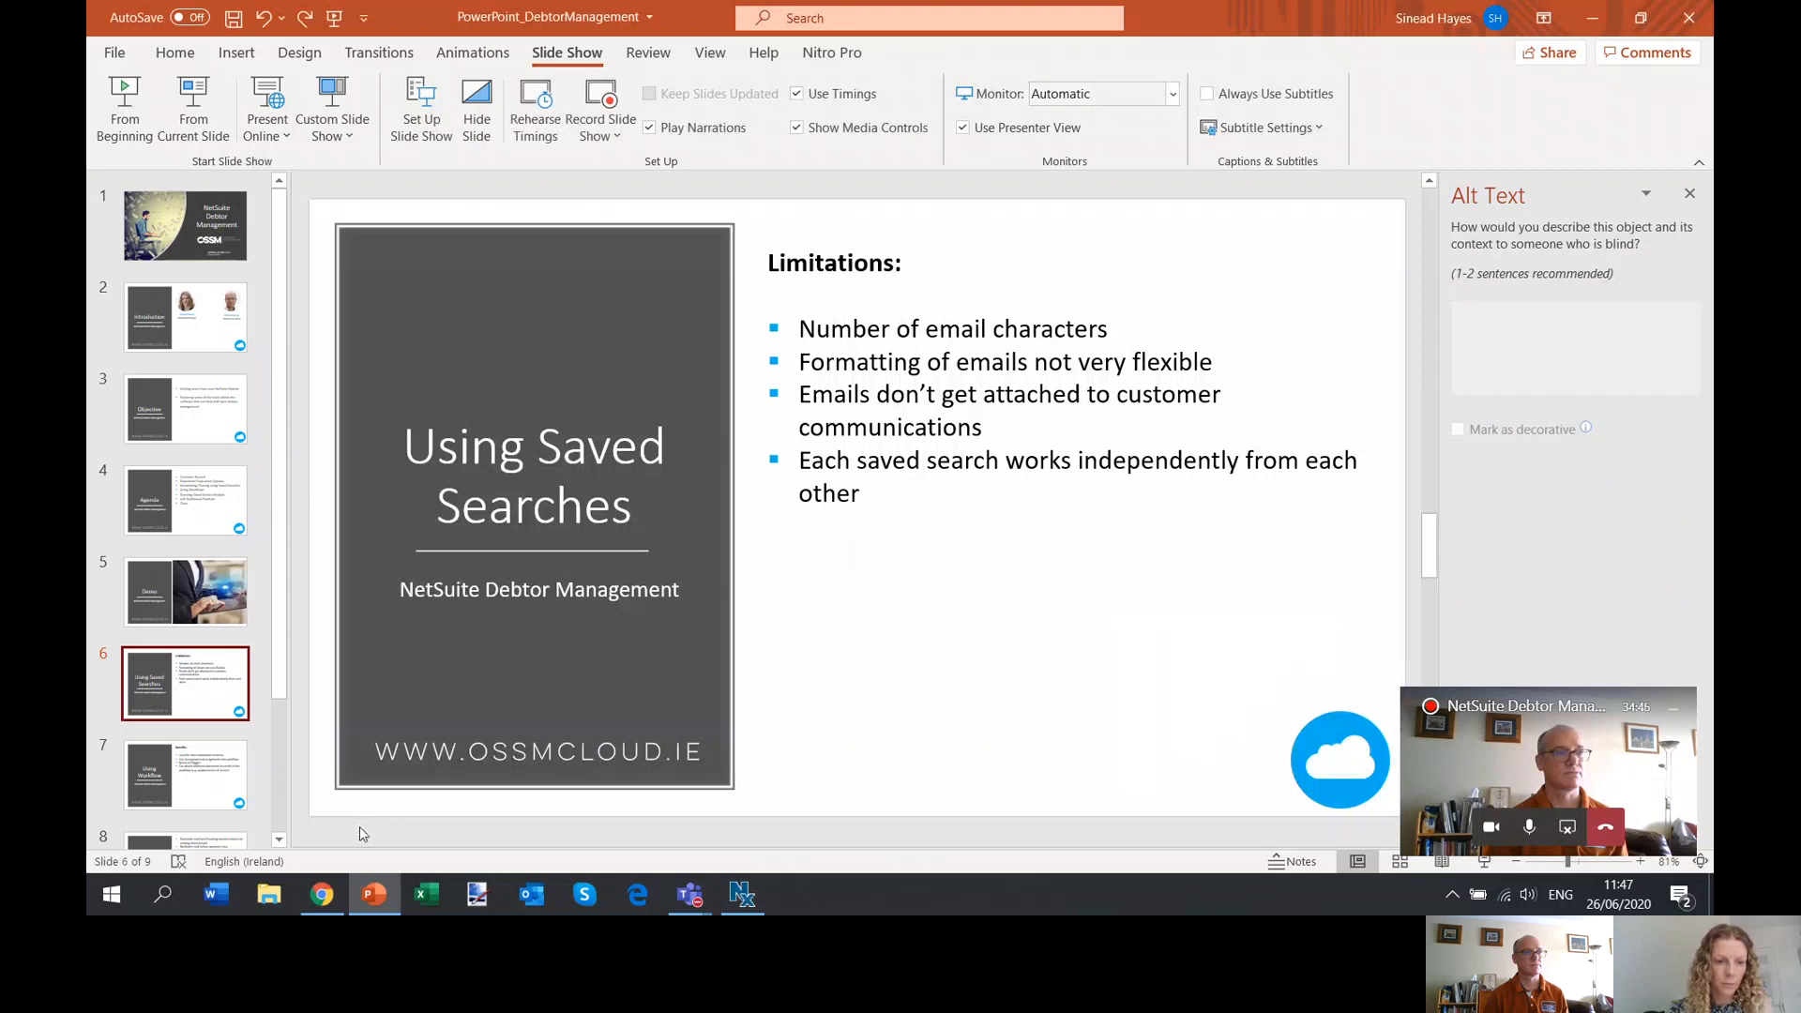
click(322, 894)
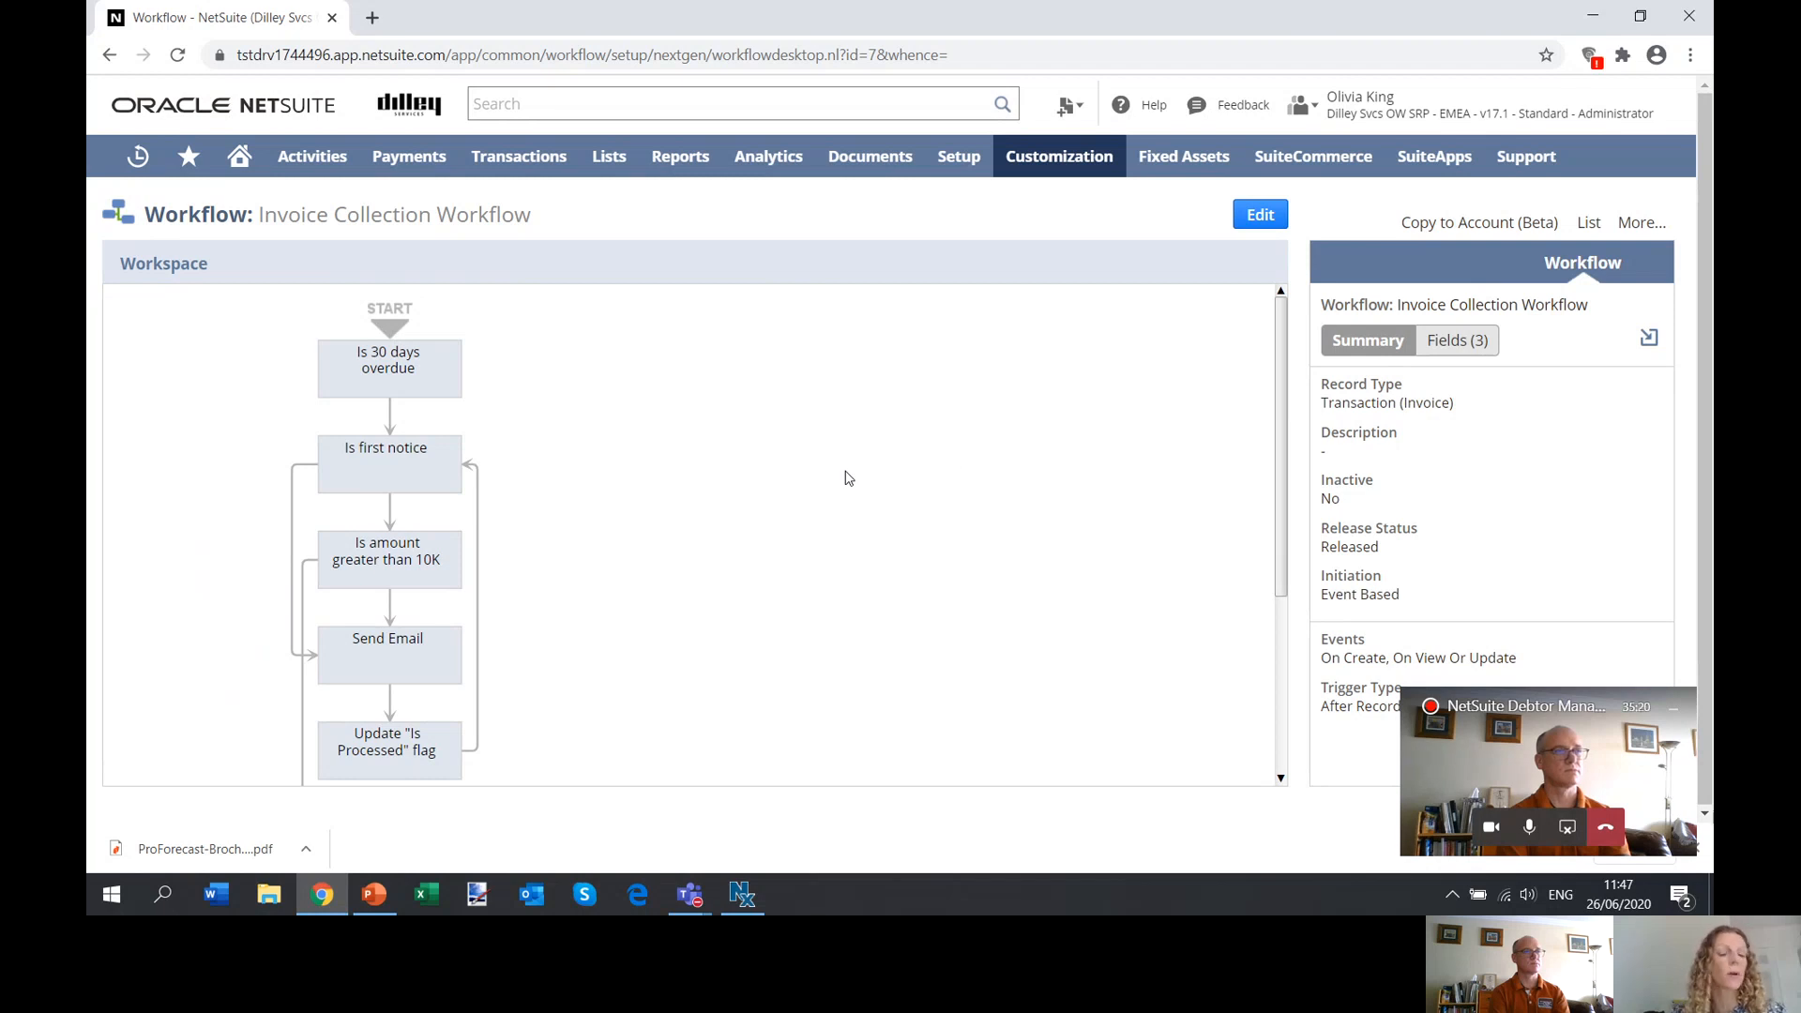
Inspect the workflow states Is 30 days overdue, Is first notice, Send Email and Is amount greater than 10K.
click(405, 386)
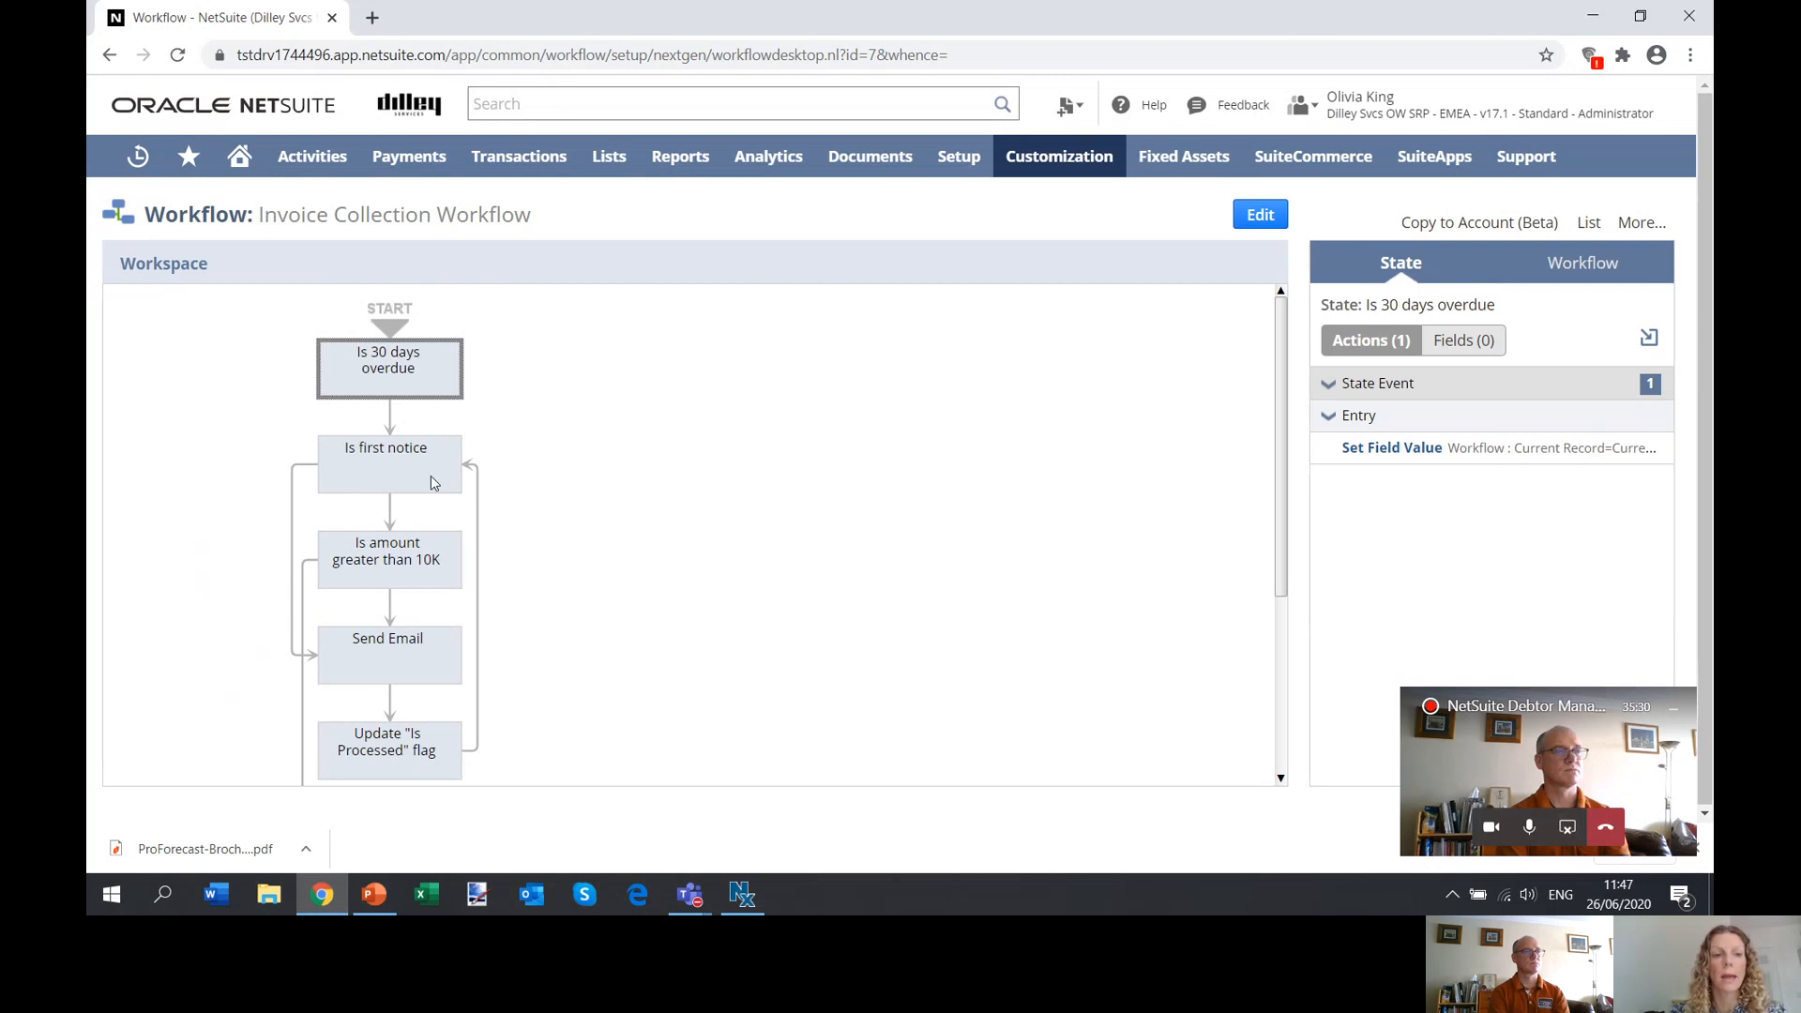
click(367, 484)
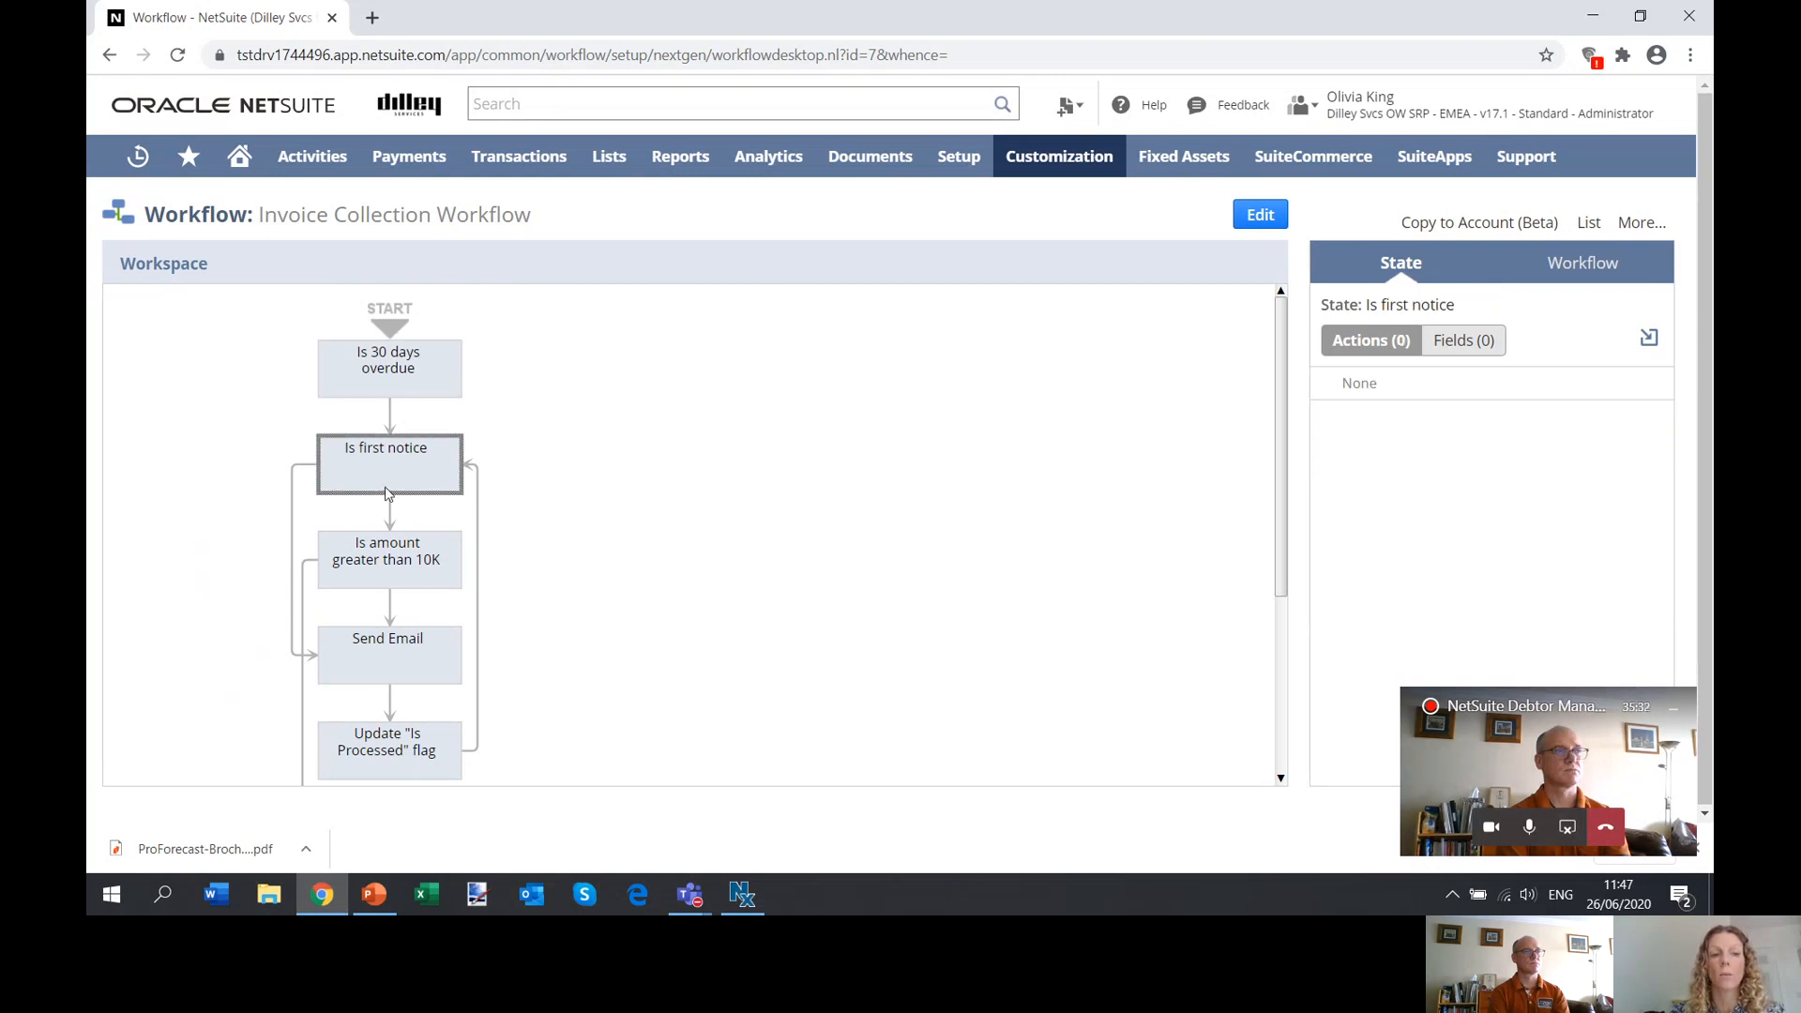
click(358, 670)
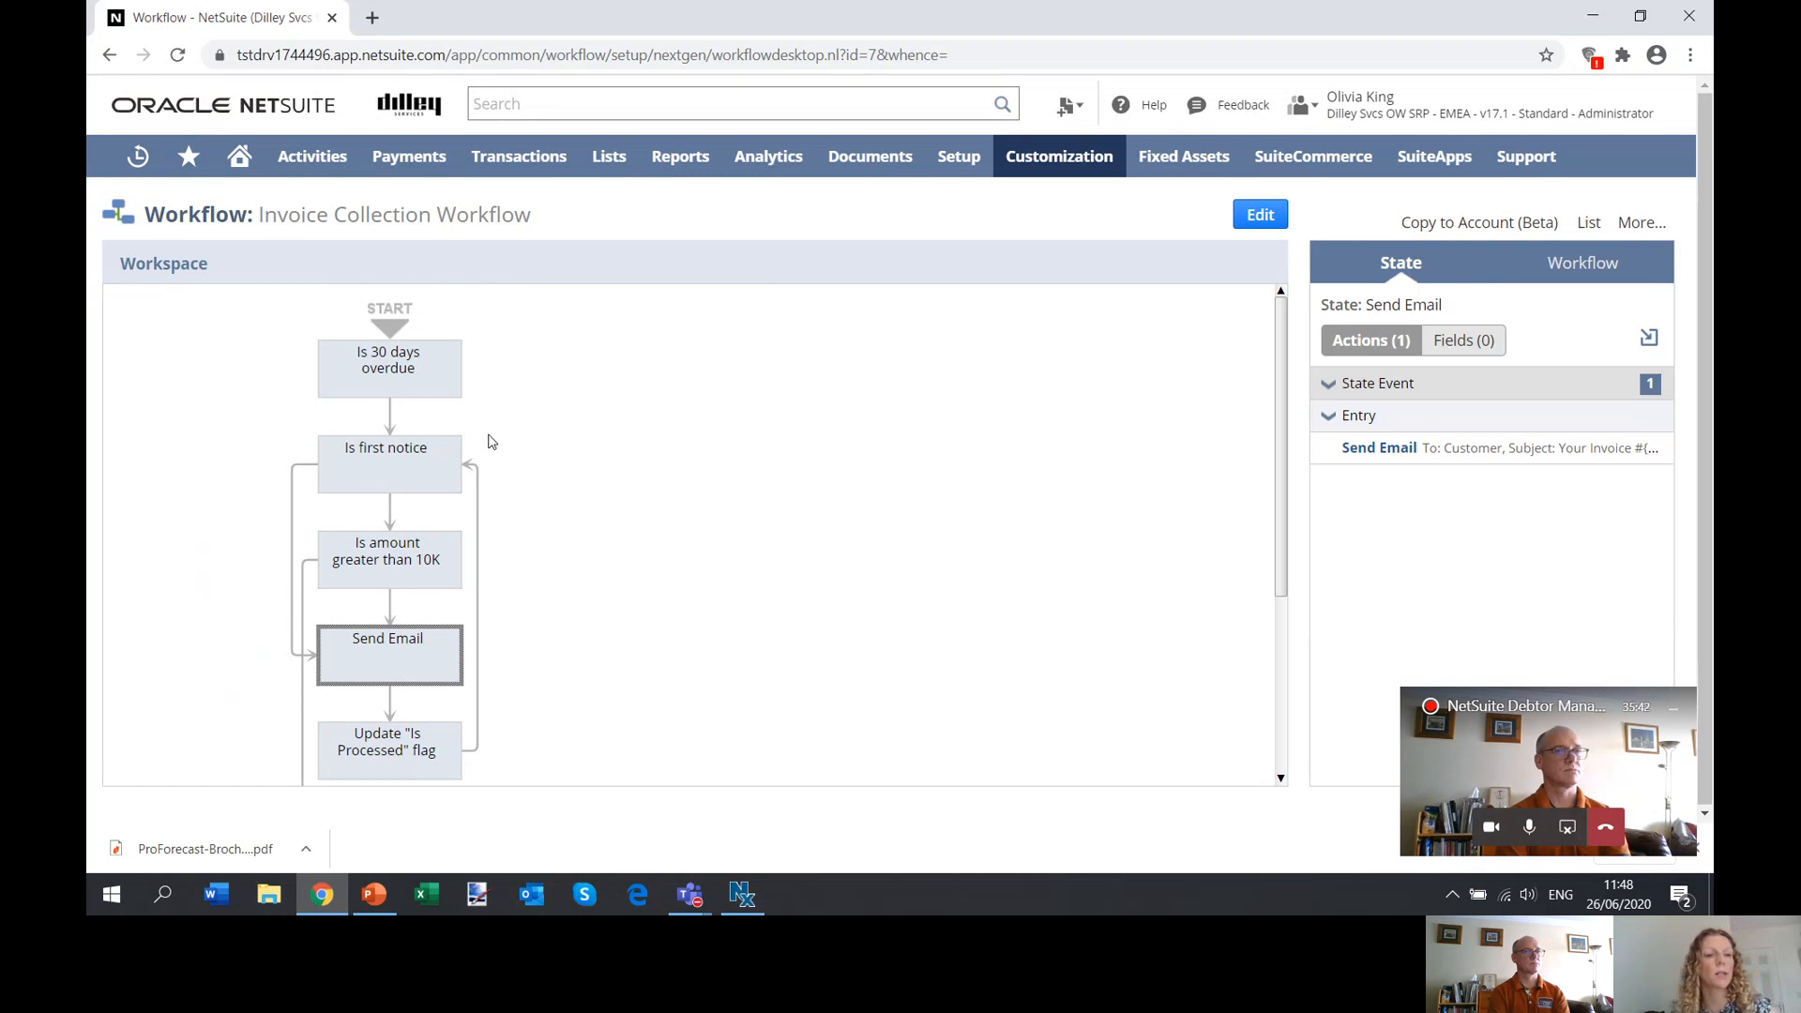
click(397, 568)
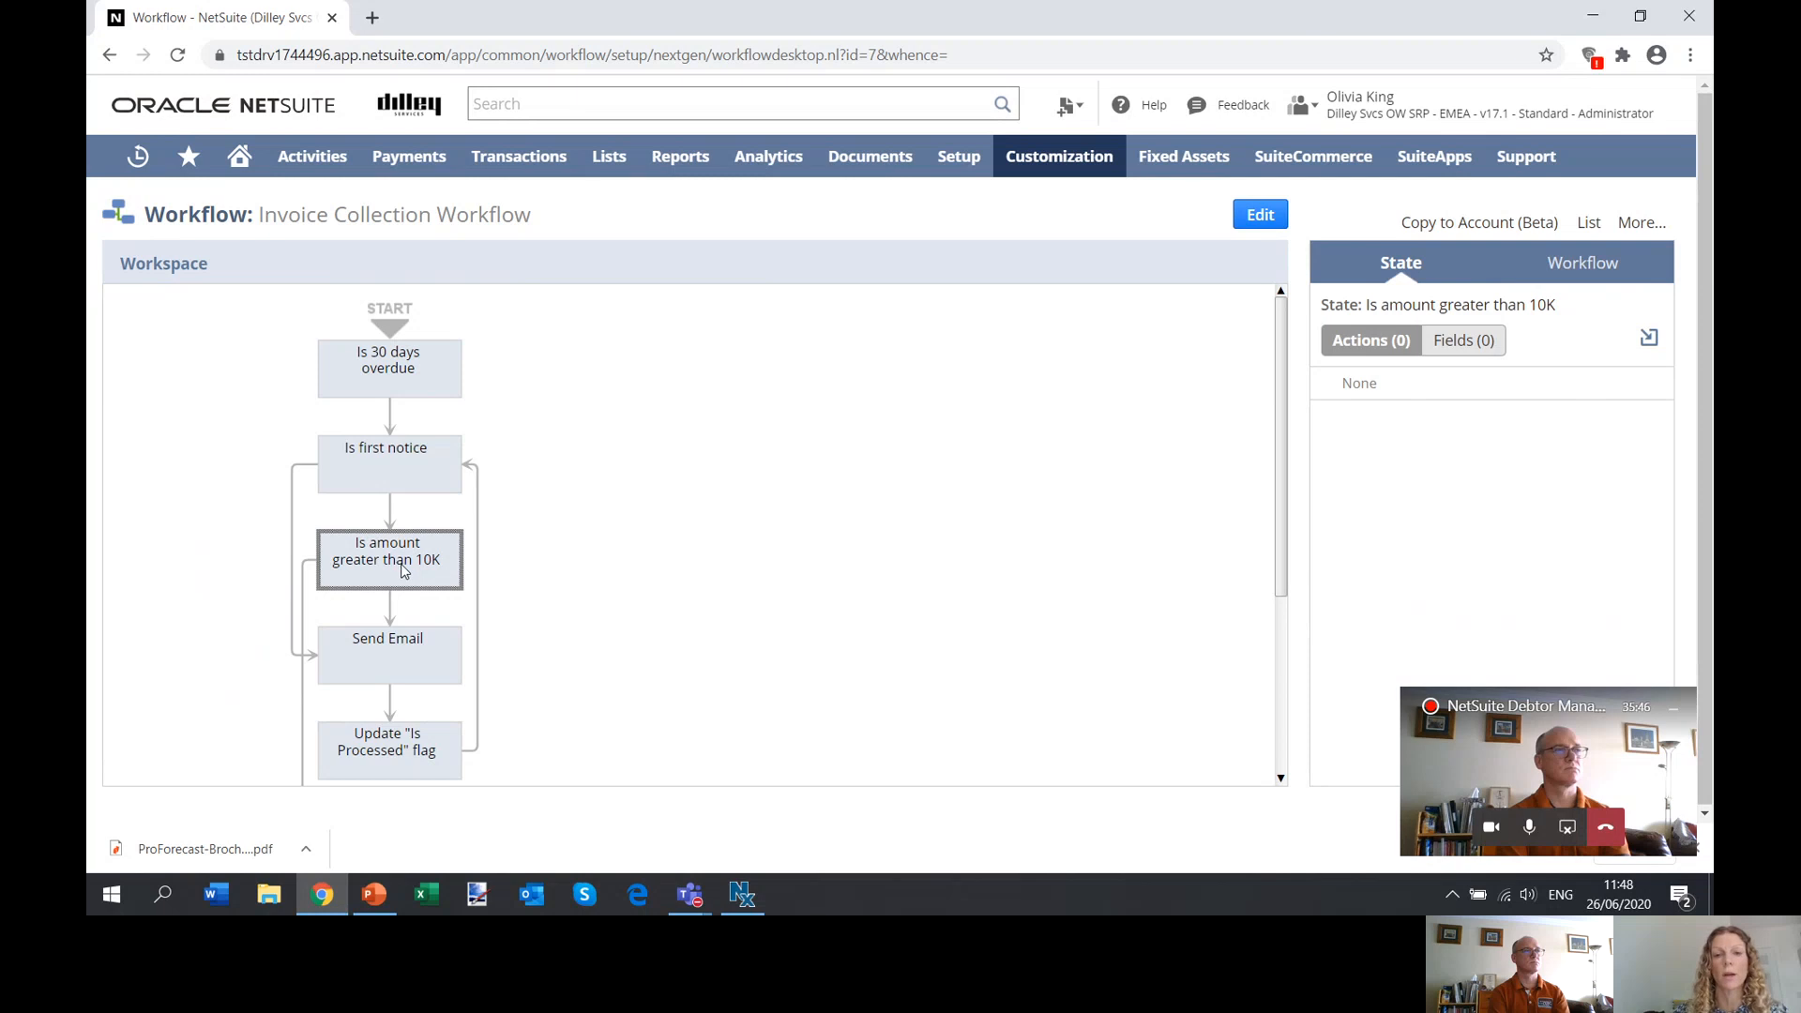
Inspect the actions of the Send Reminder Email, Create Phone Call and Place credit on hold states.
drag(1284, 391, 1281, 504)
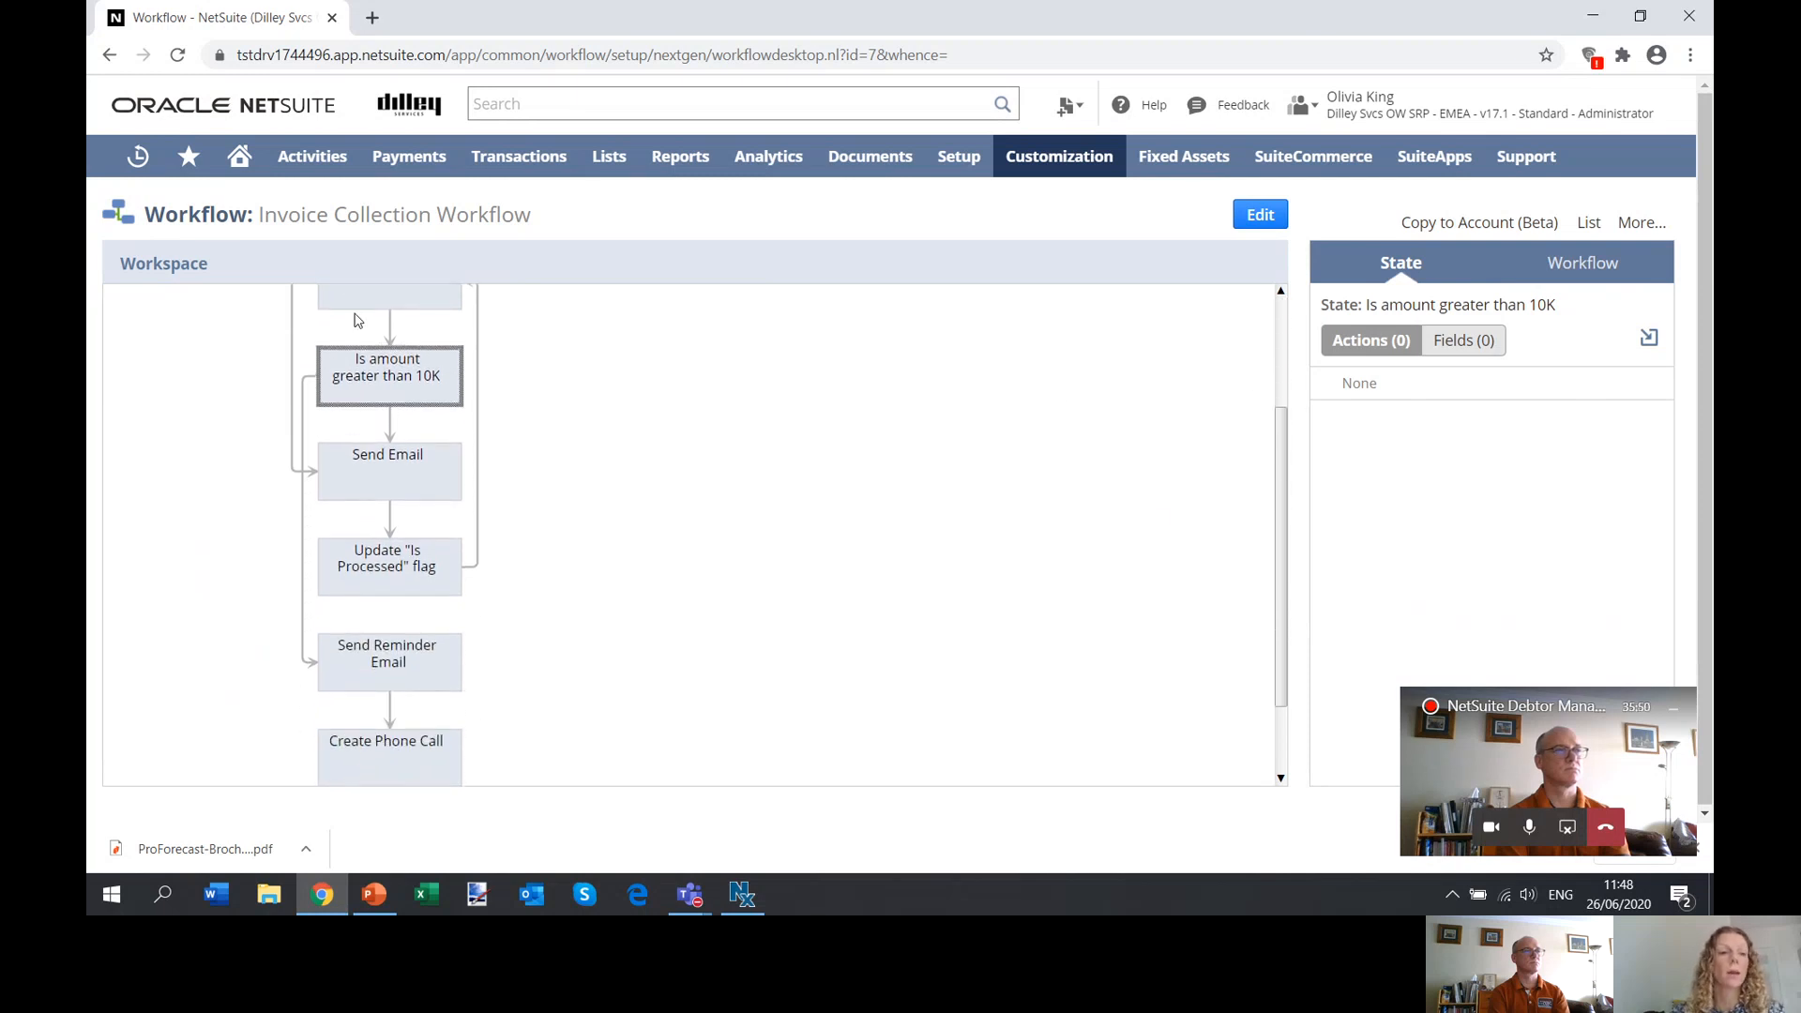
click(342, 677)
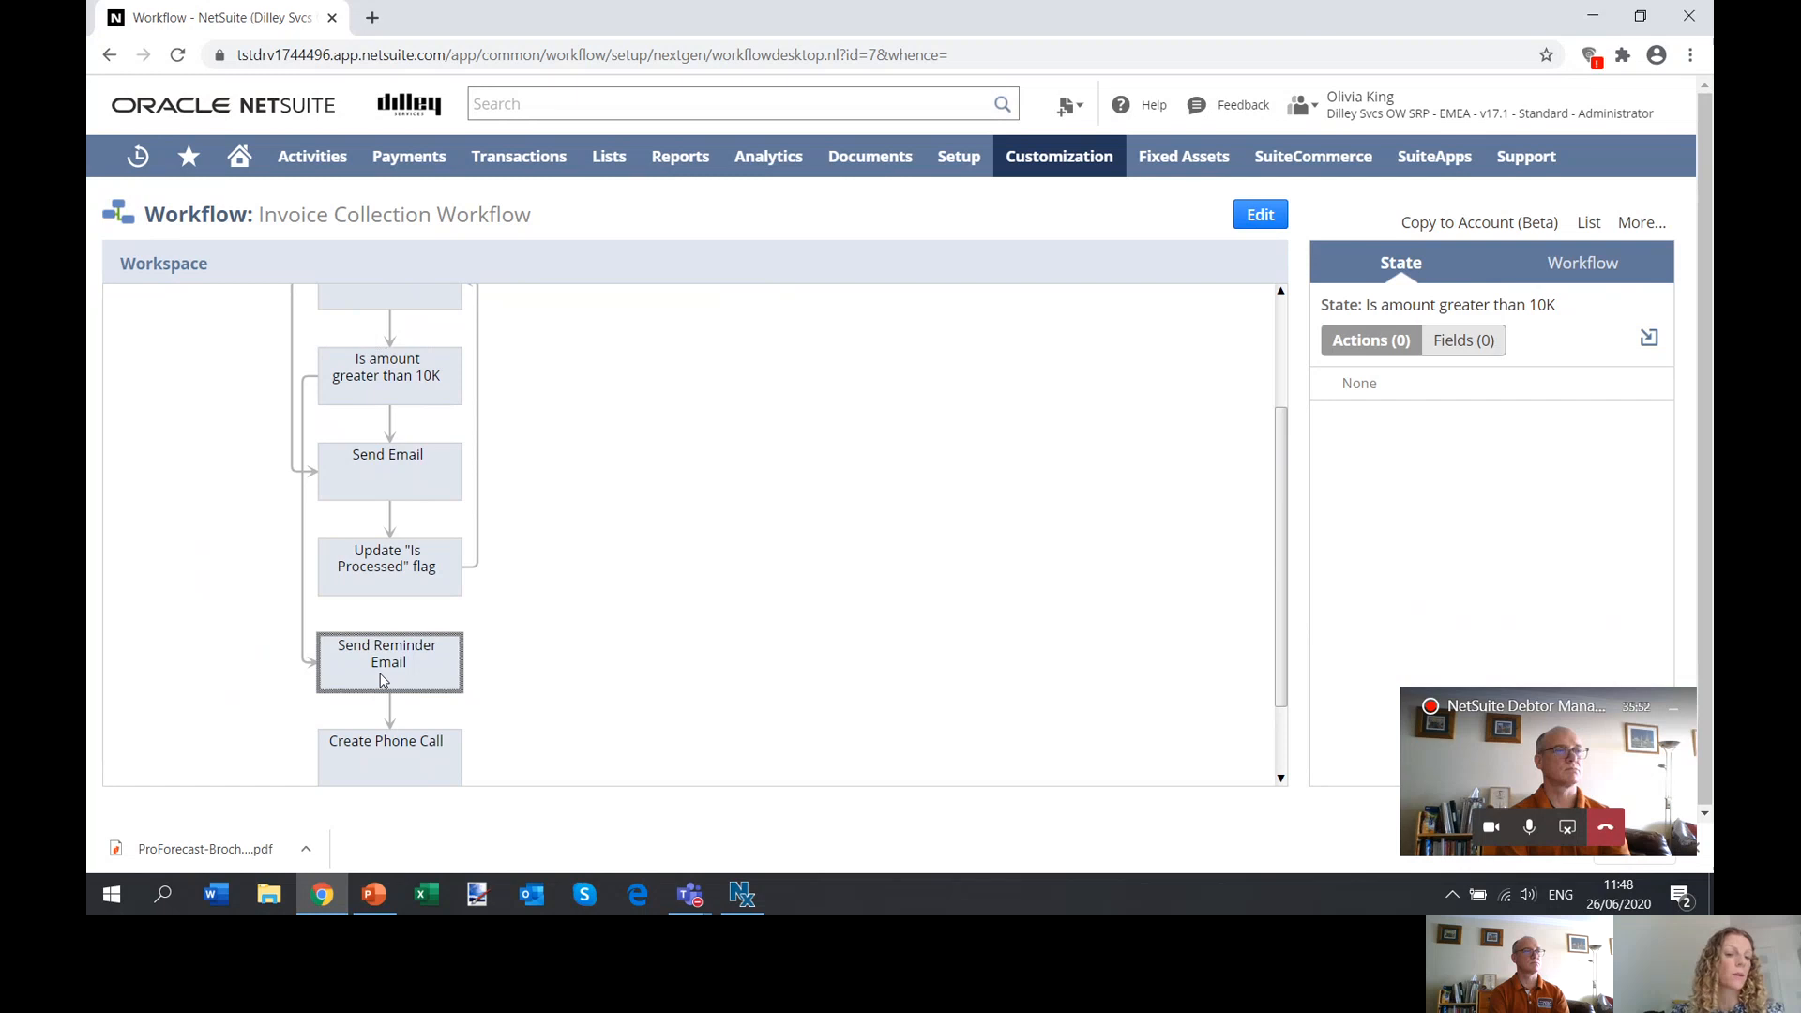
drag(1281, 483, 1281, 572)
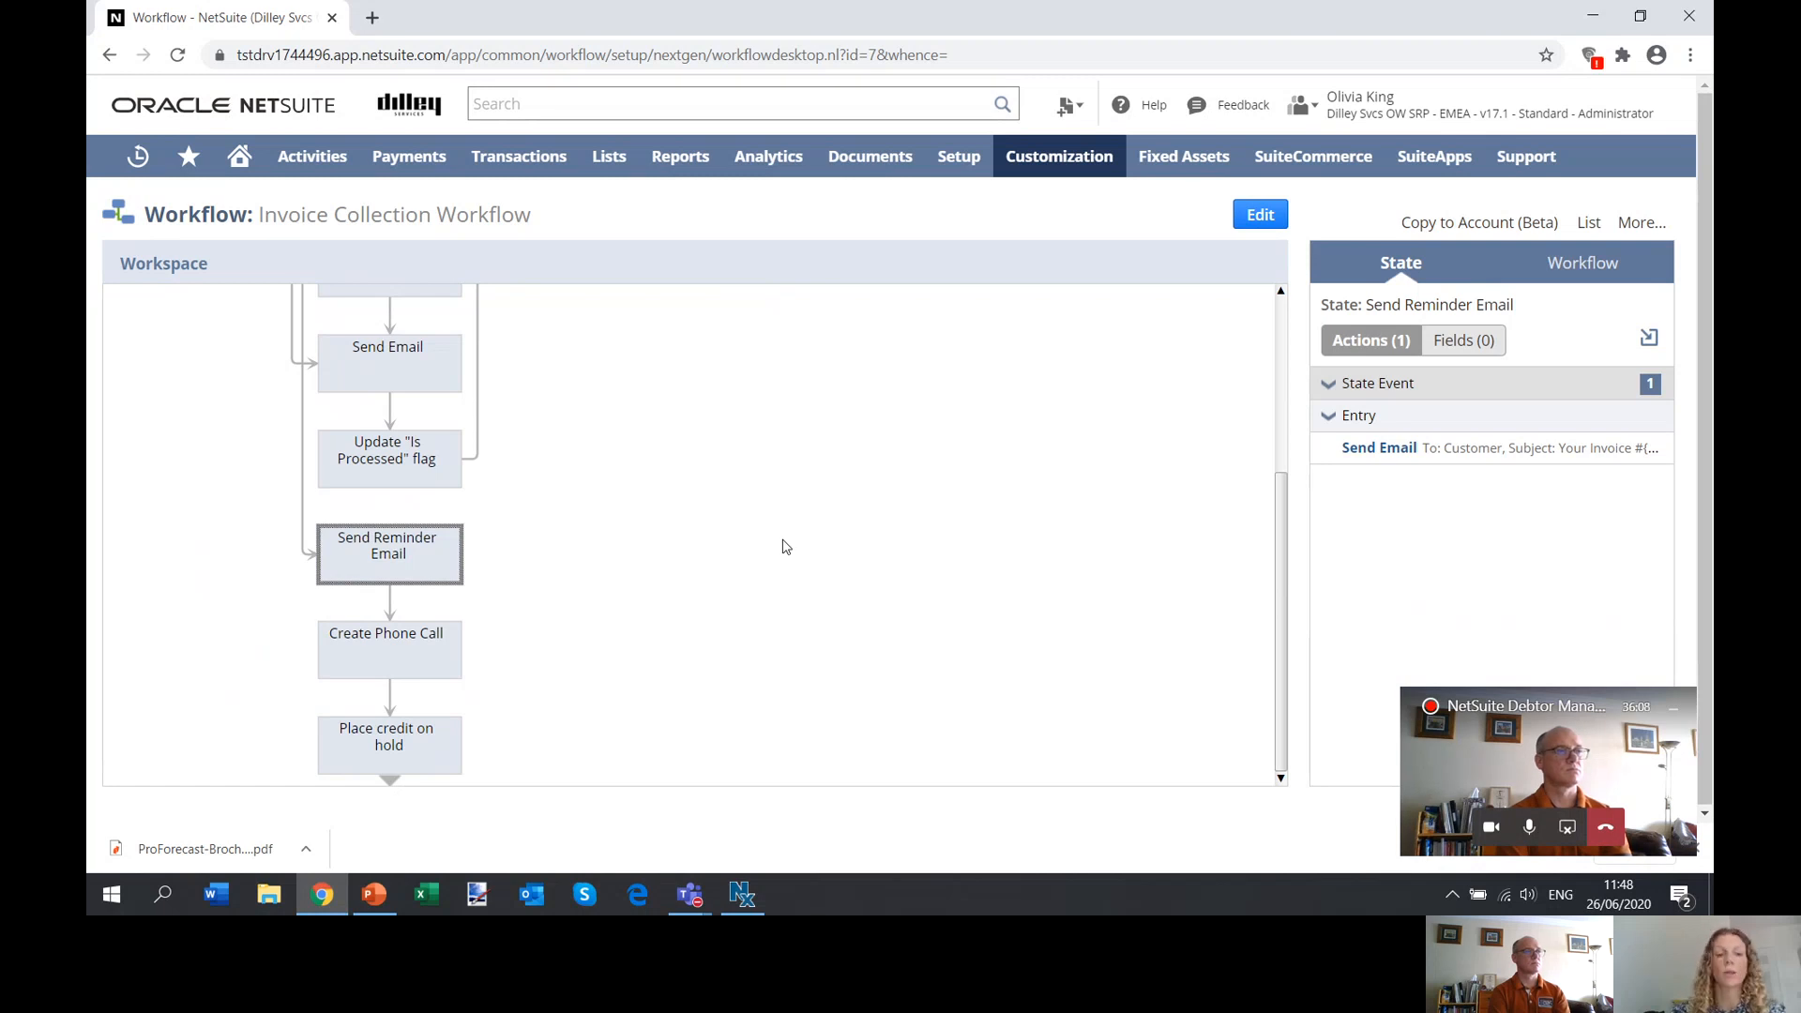
click(393, 667)
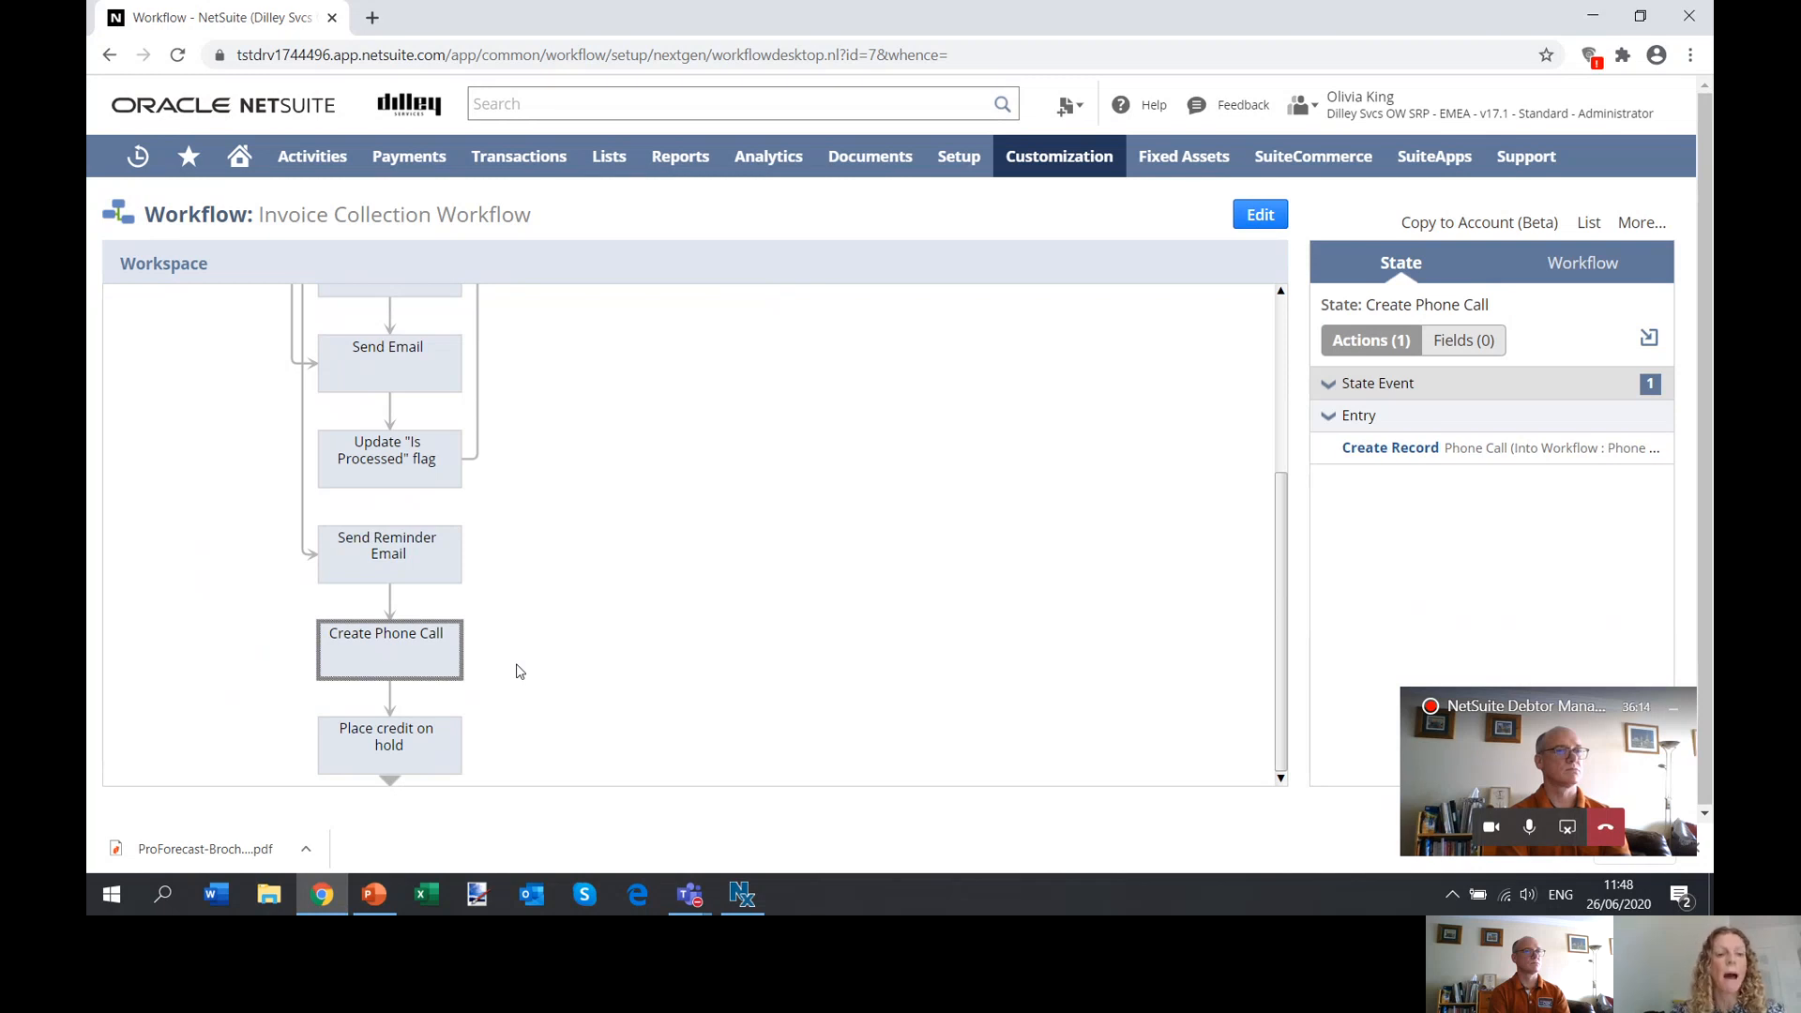
click(431, 768)
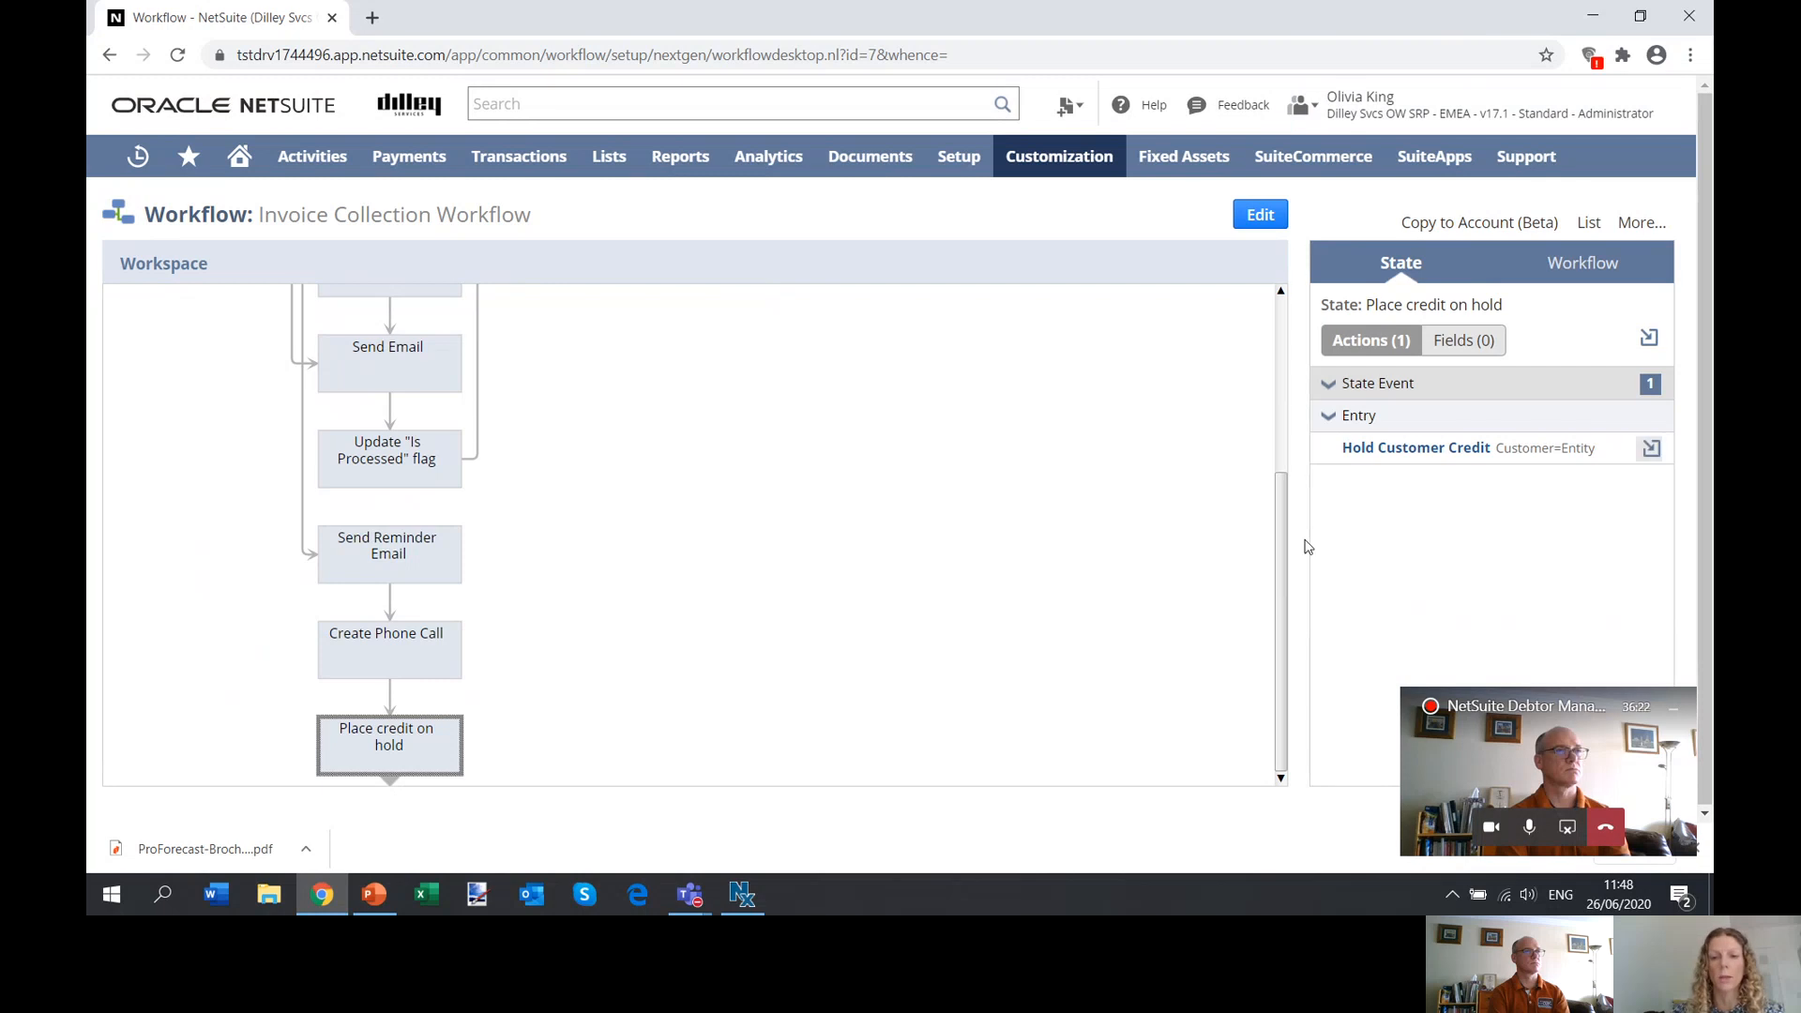
click(372, 674)
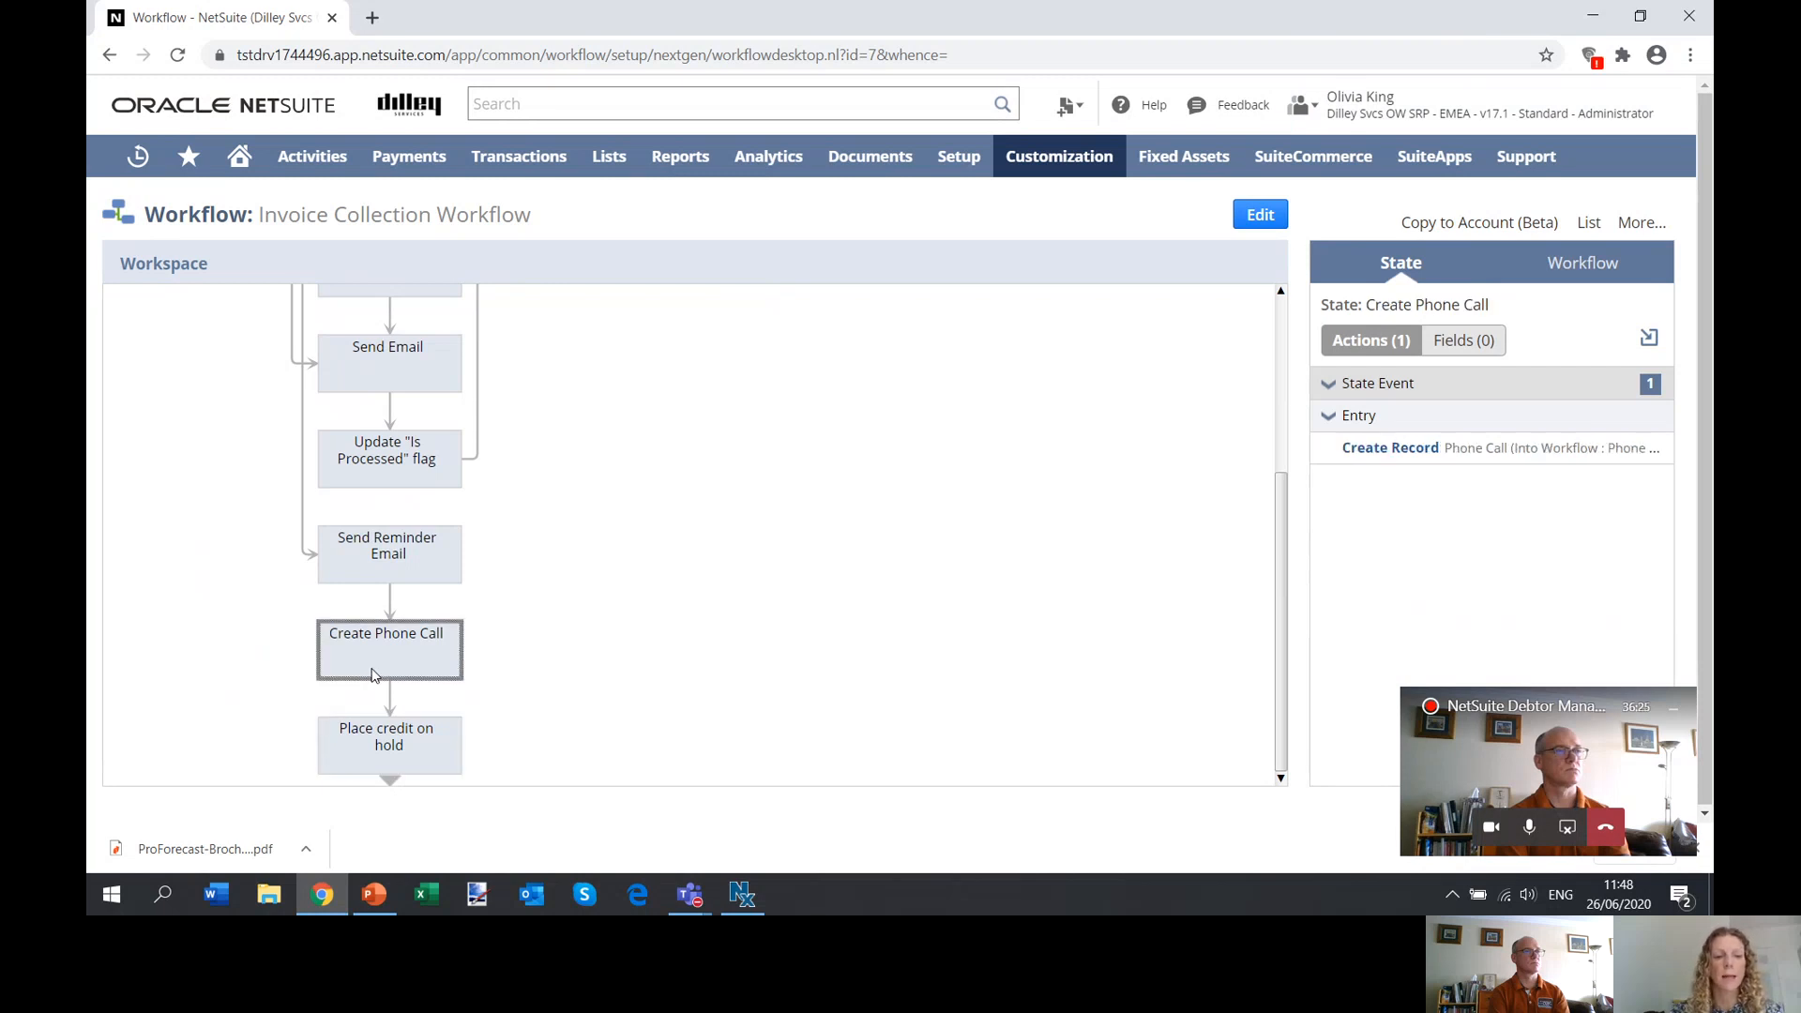
Put the workflow in edit mode and open the Create Record action of the Create Phone Call state.
click(1255, 212)
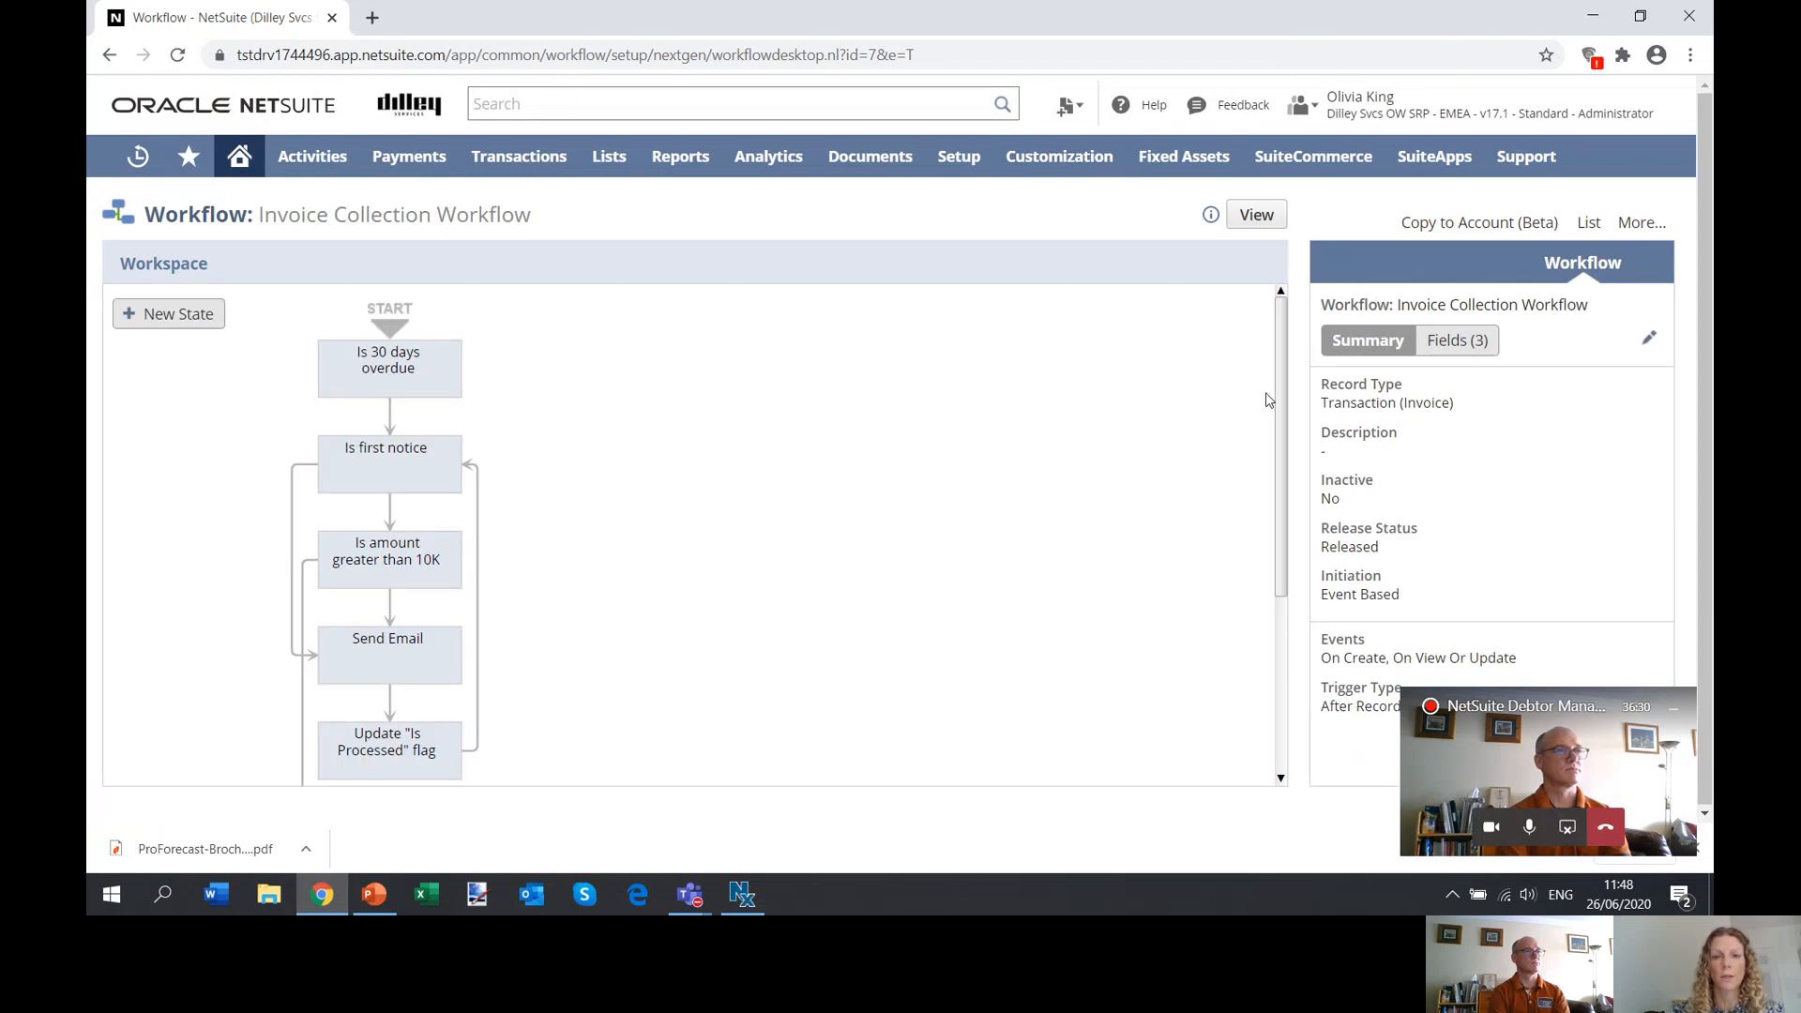
drag(1283, 405, 1289, 651)
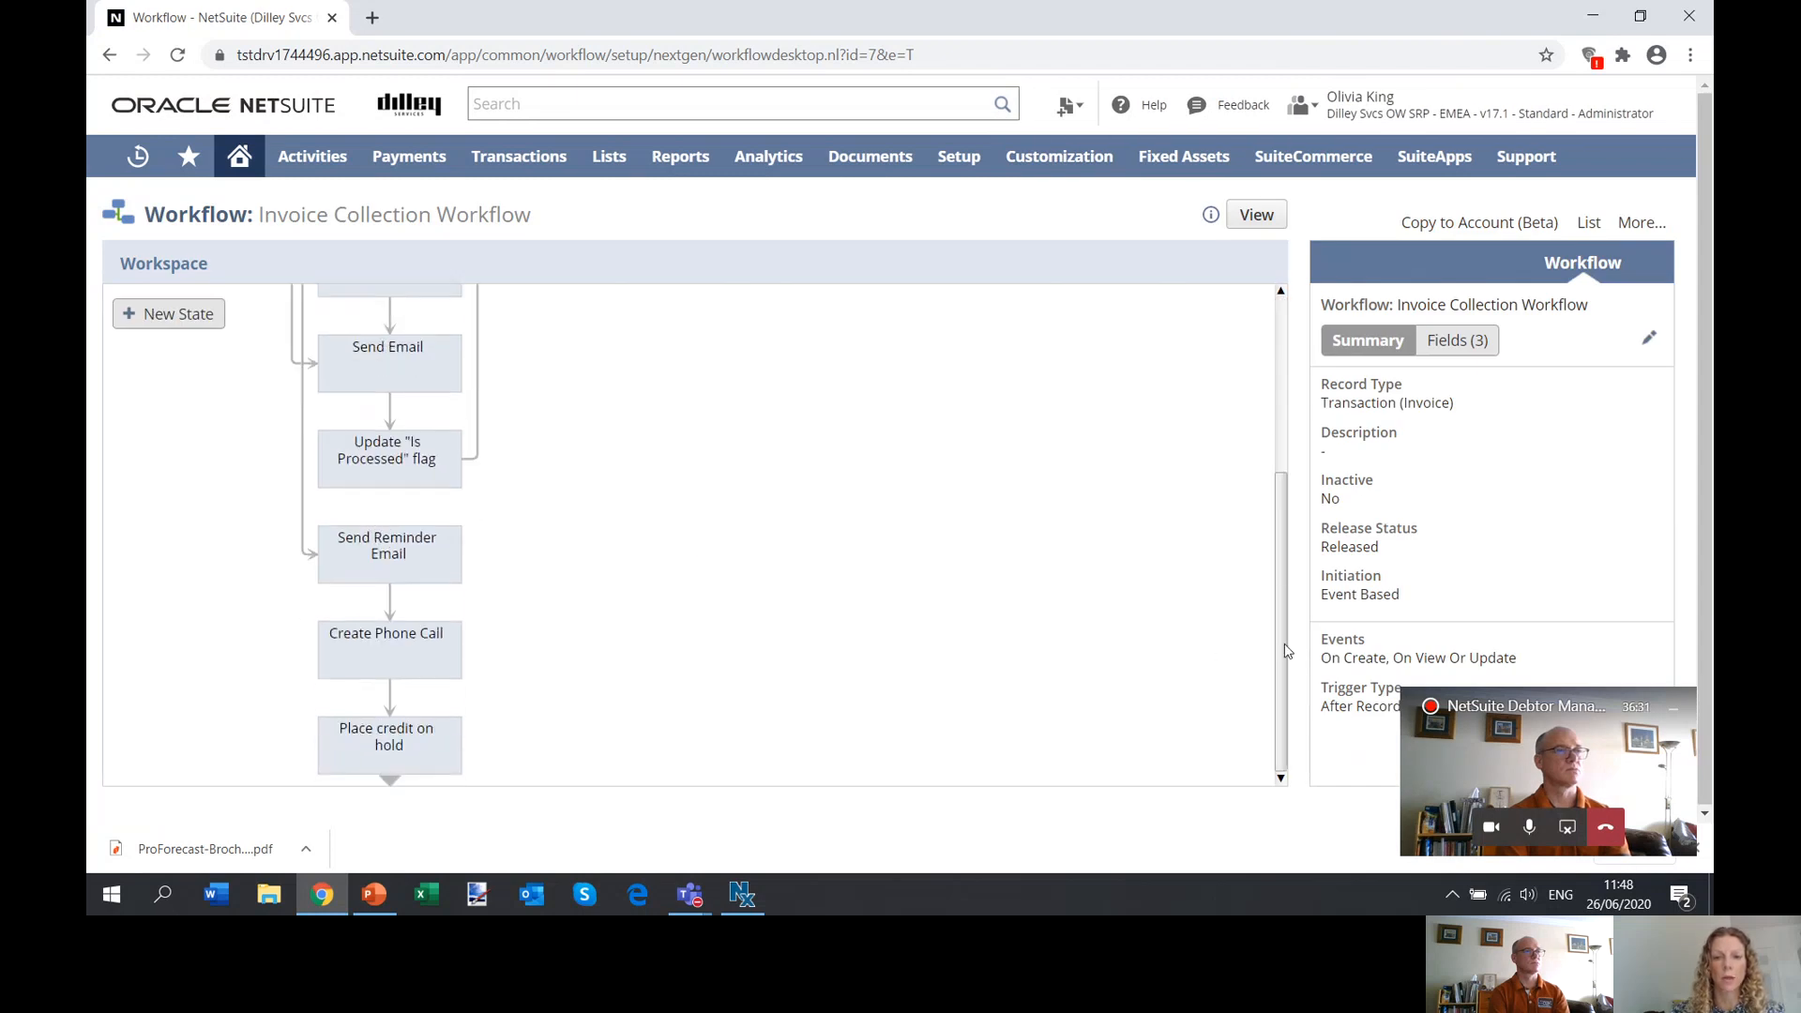
click(420, 665)
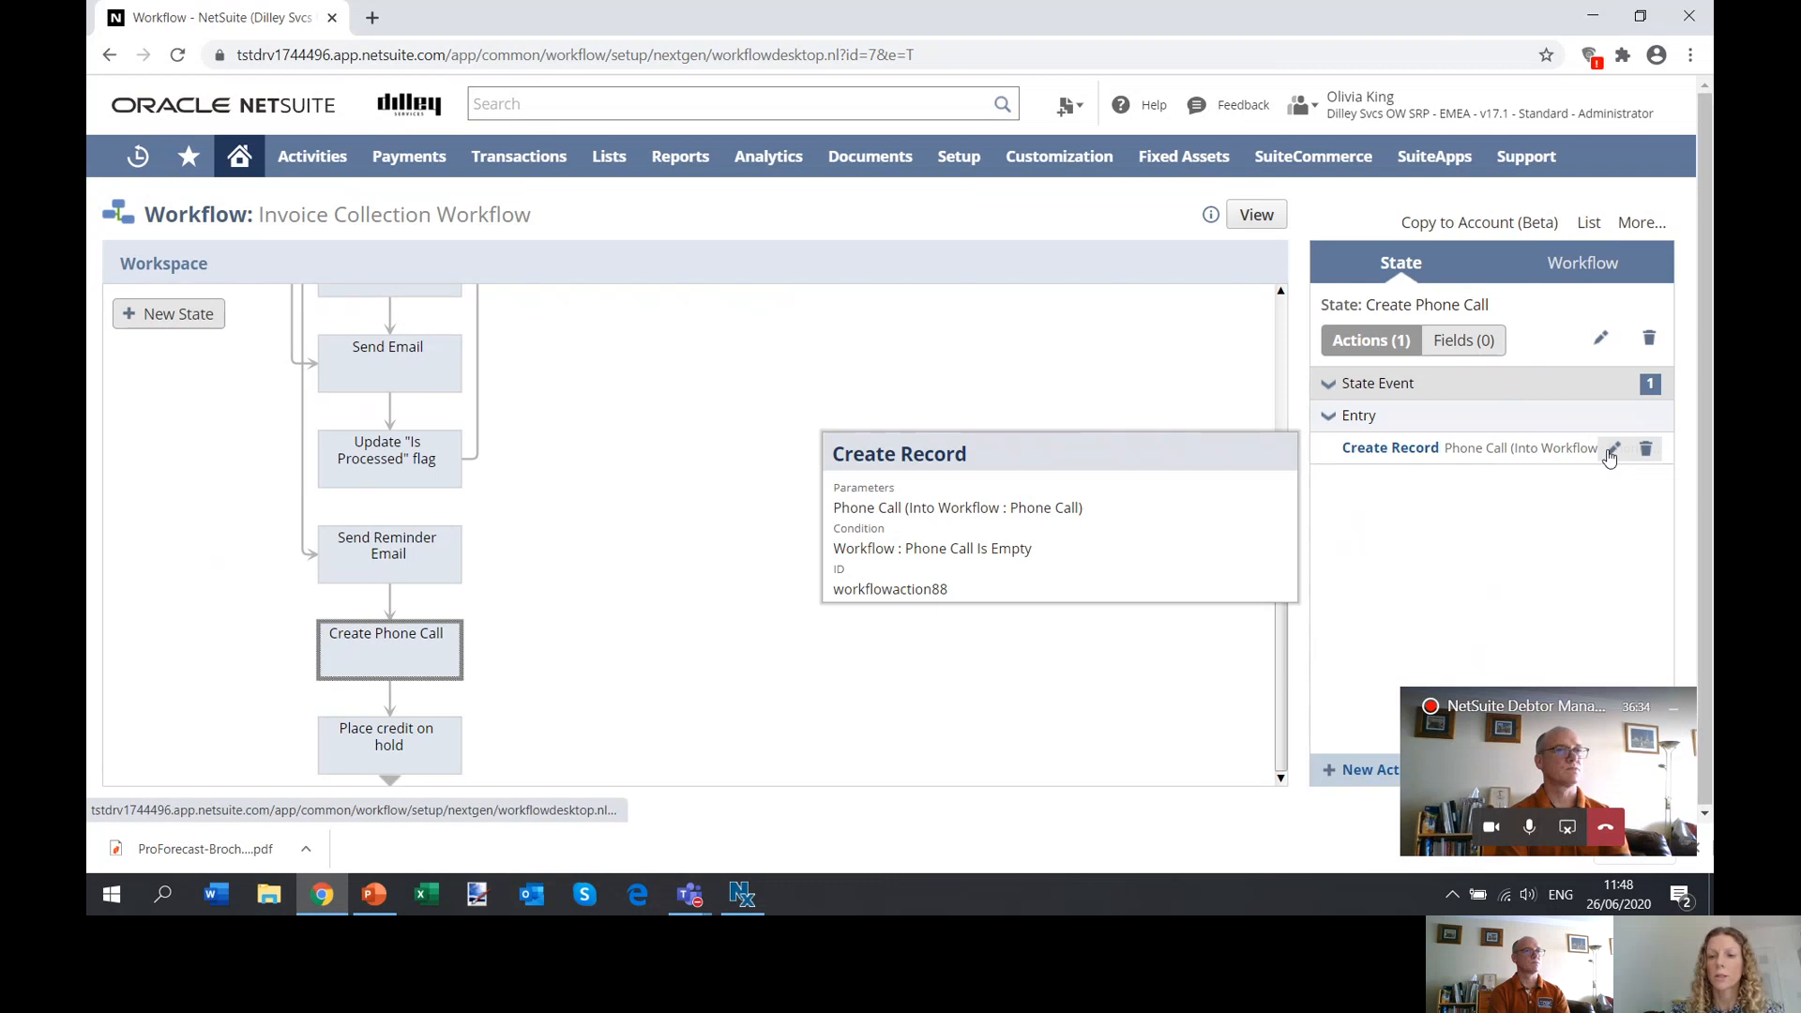
click(1606, 454)
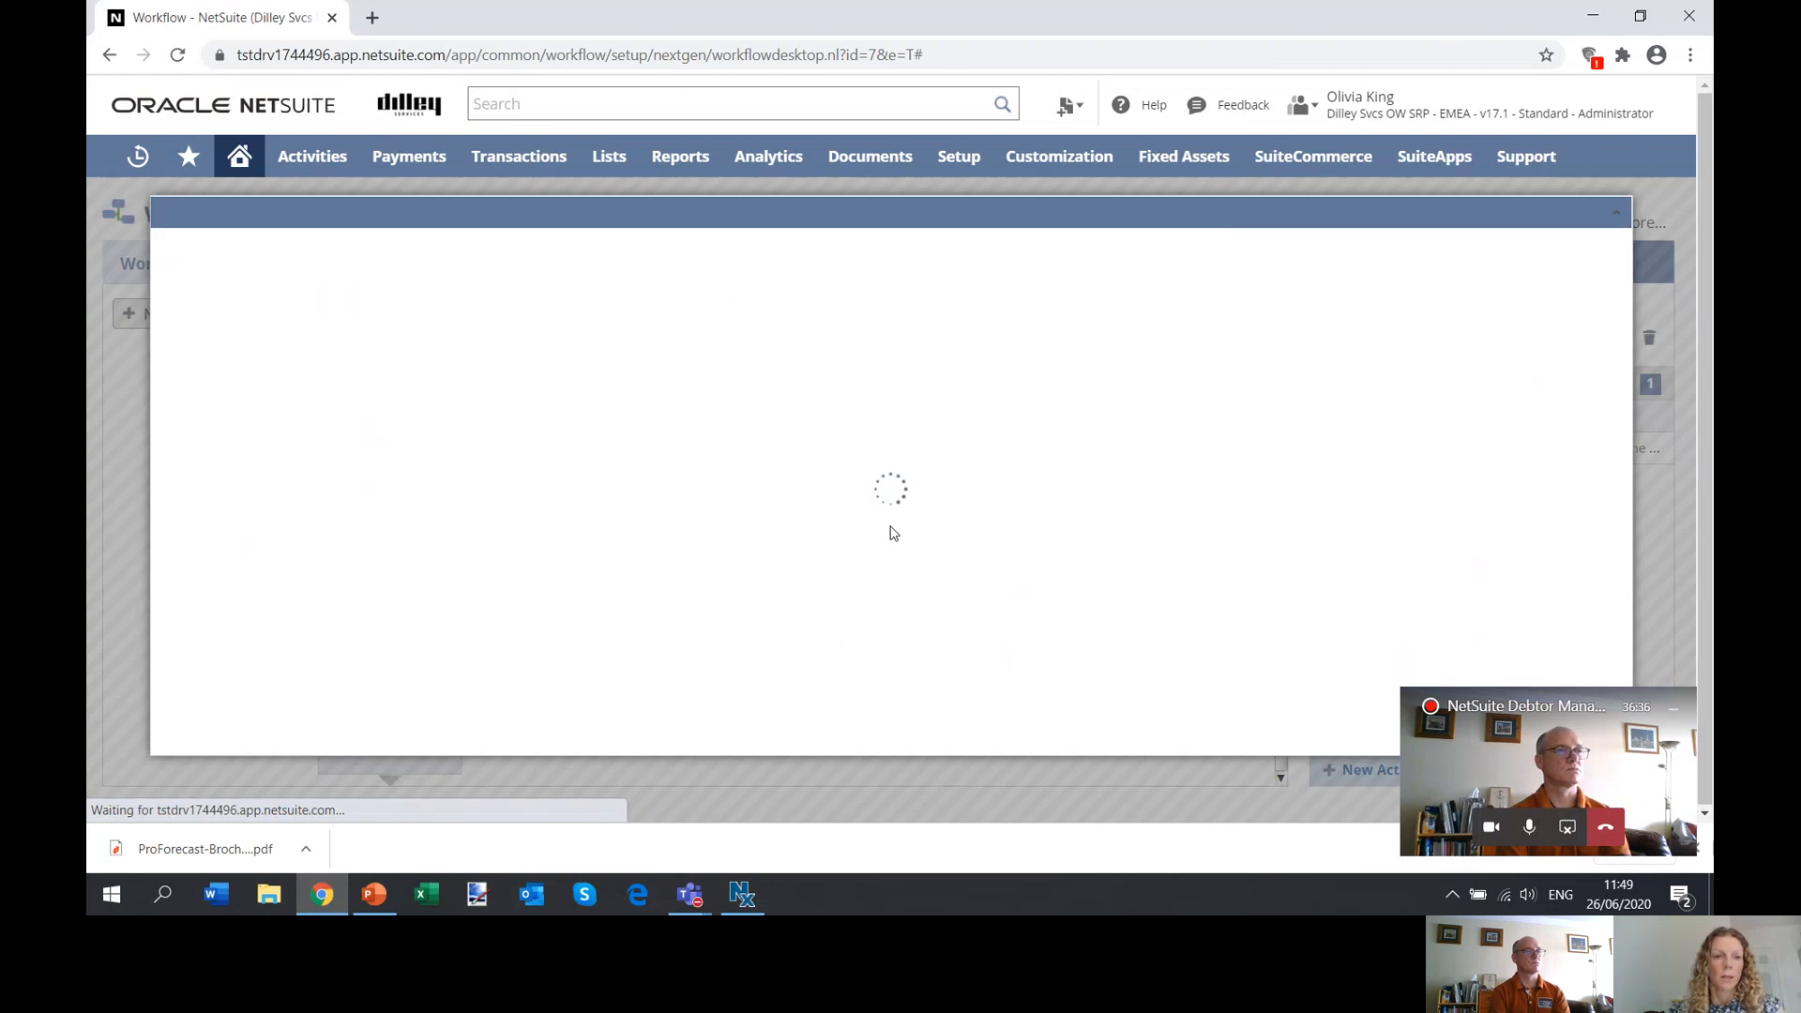
Review the Create Record action's condition, schedule and phone call field parameters, and close it without saving.
scroll(892, 533, down, 10)
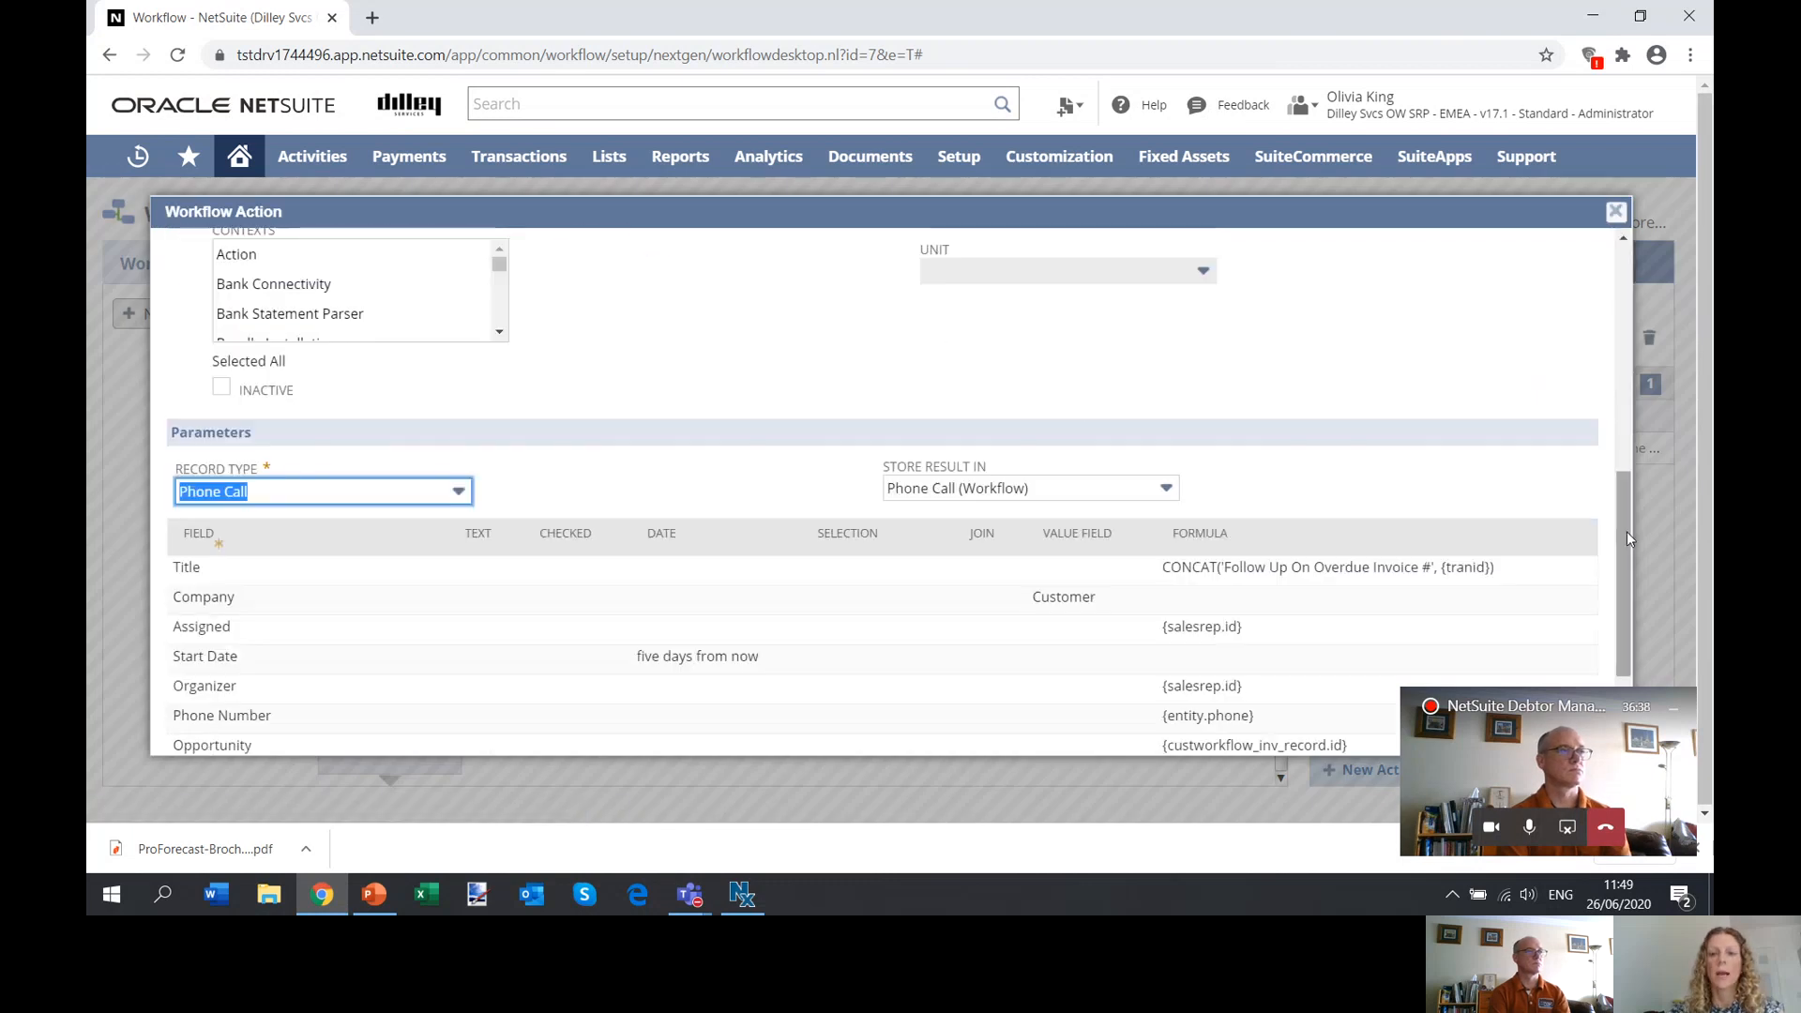
drag(1626, 530, 1627, 280)
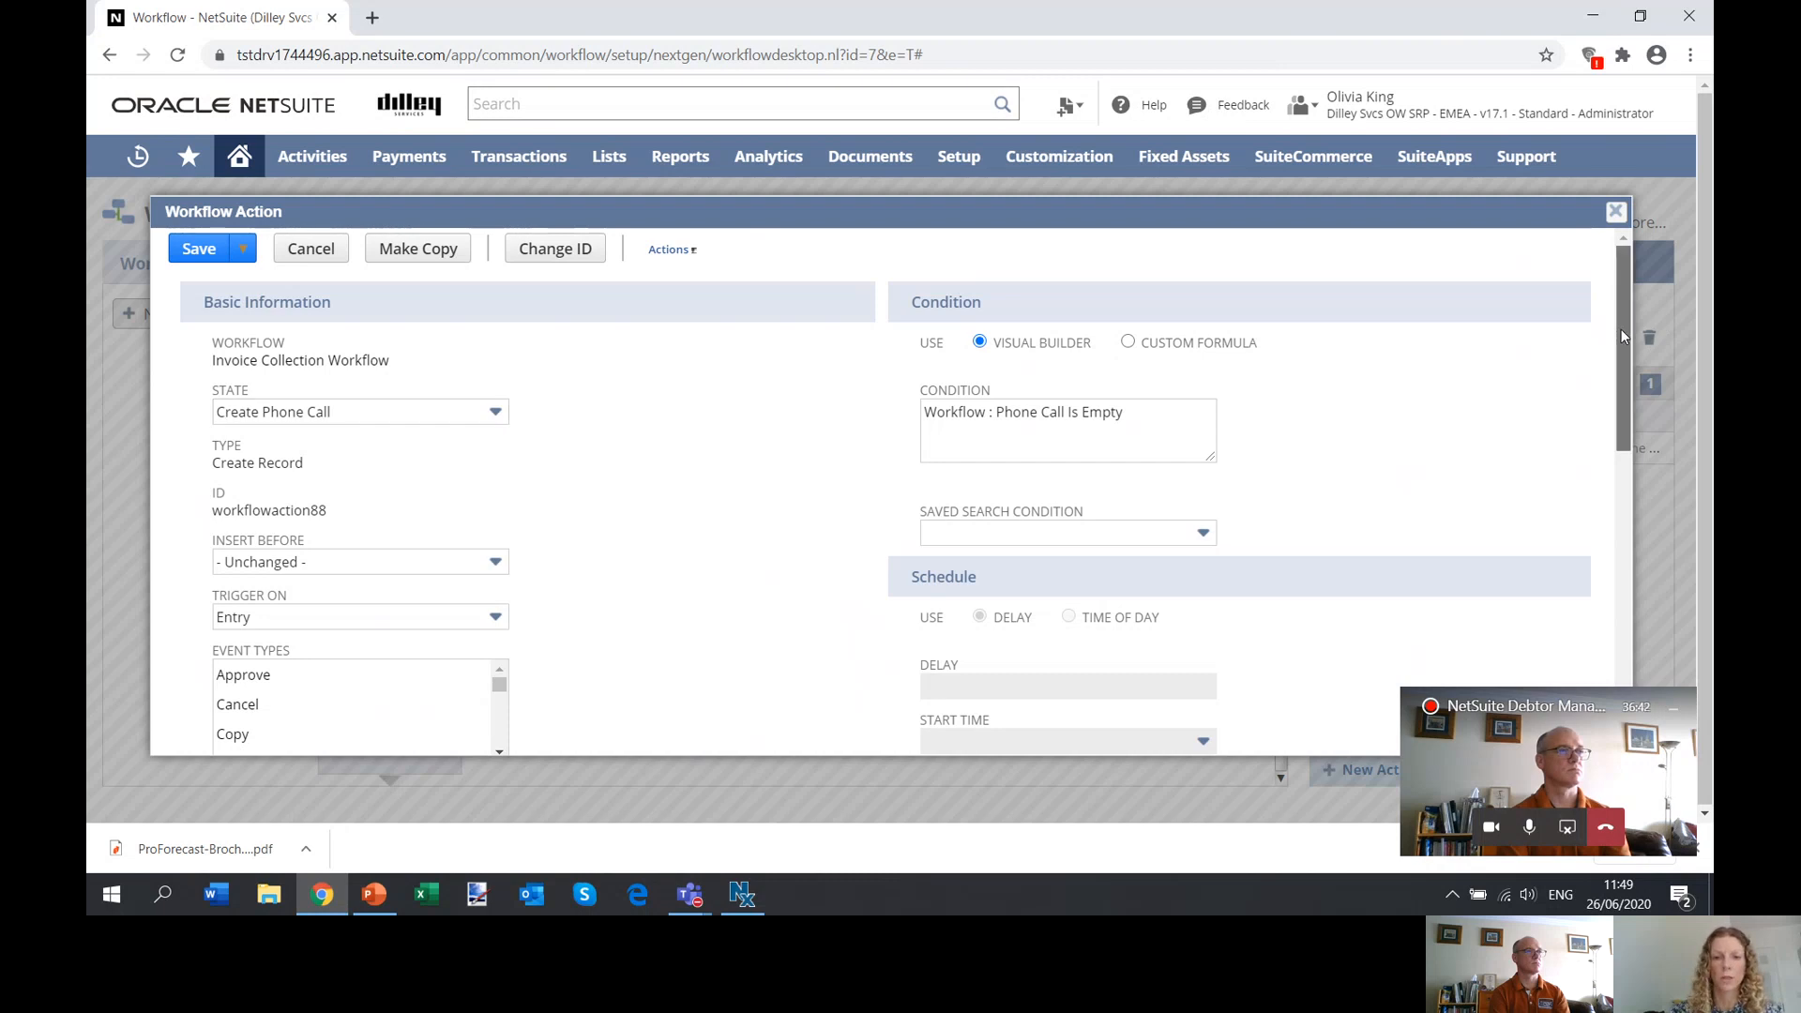
drag(1620, 325, 1614, 619)
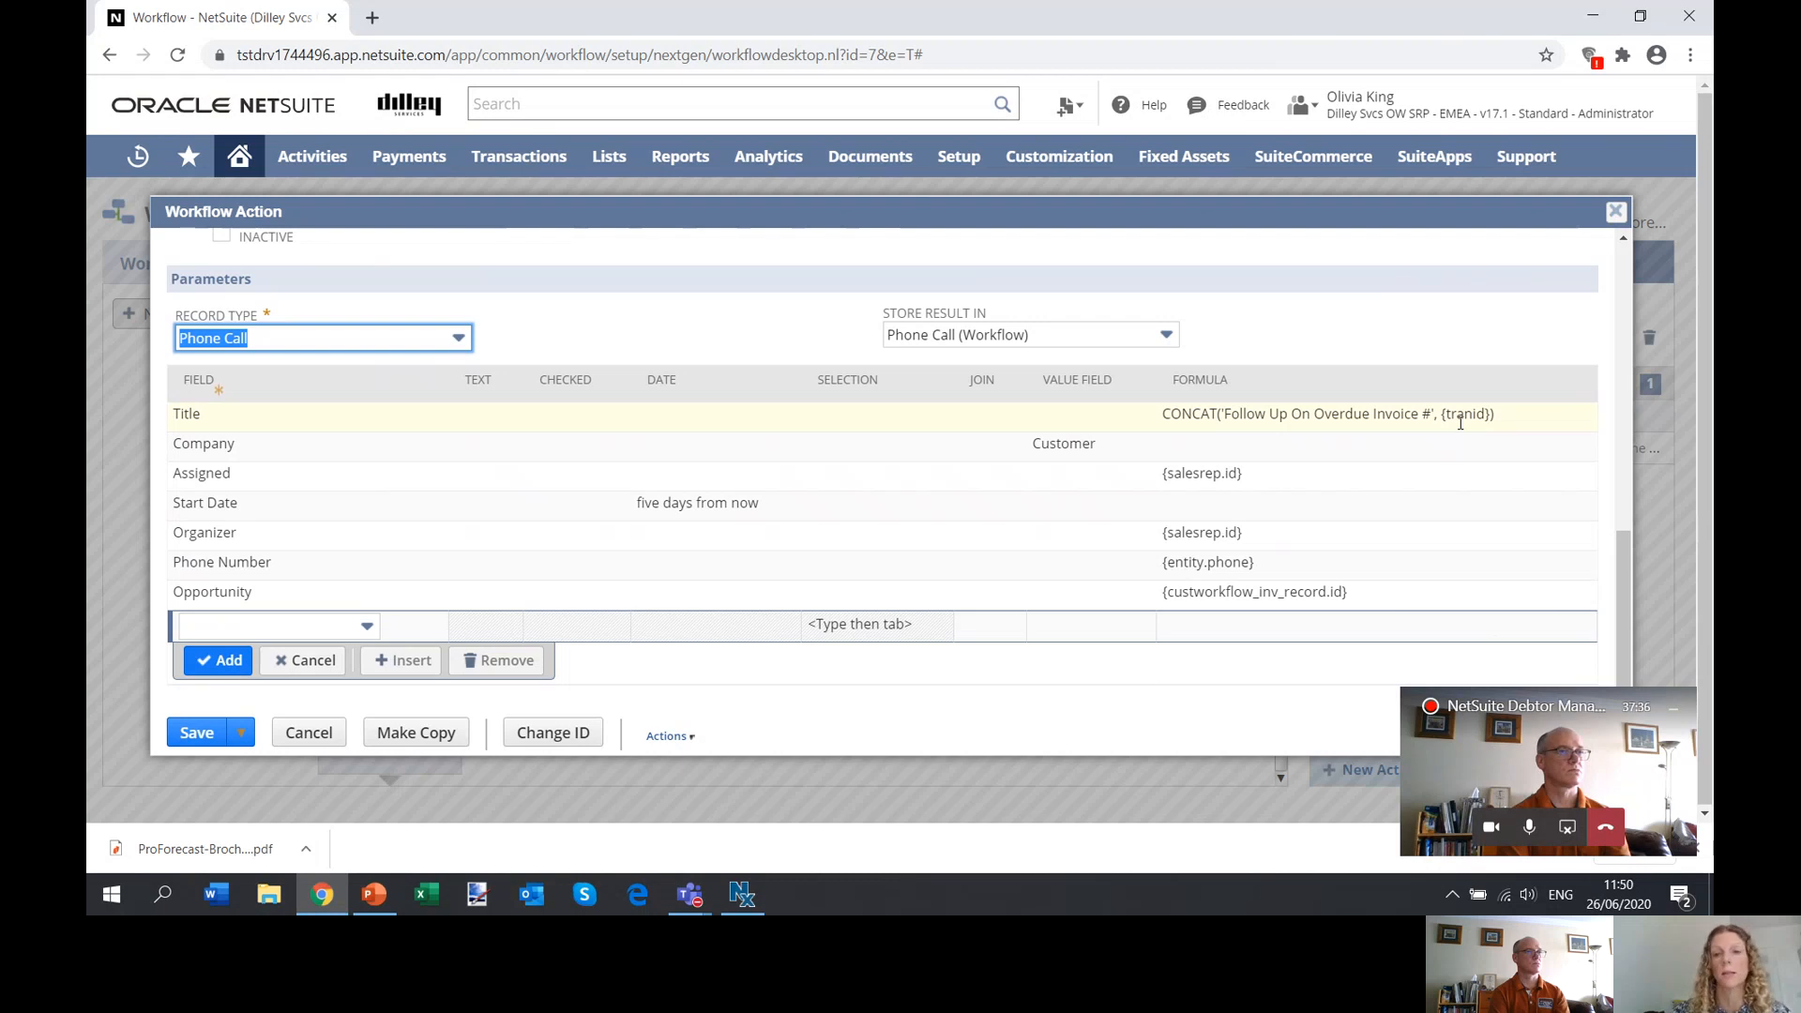
click(1616, 218)
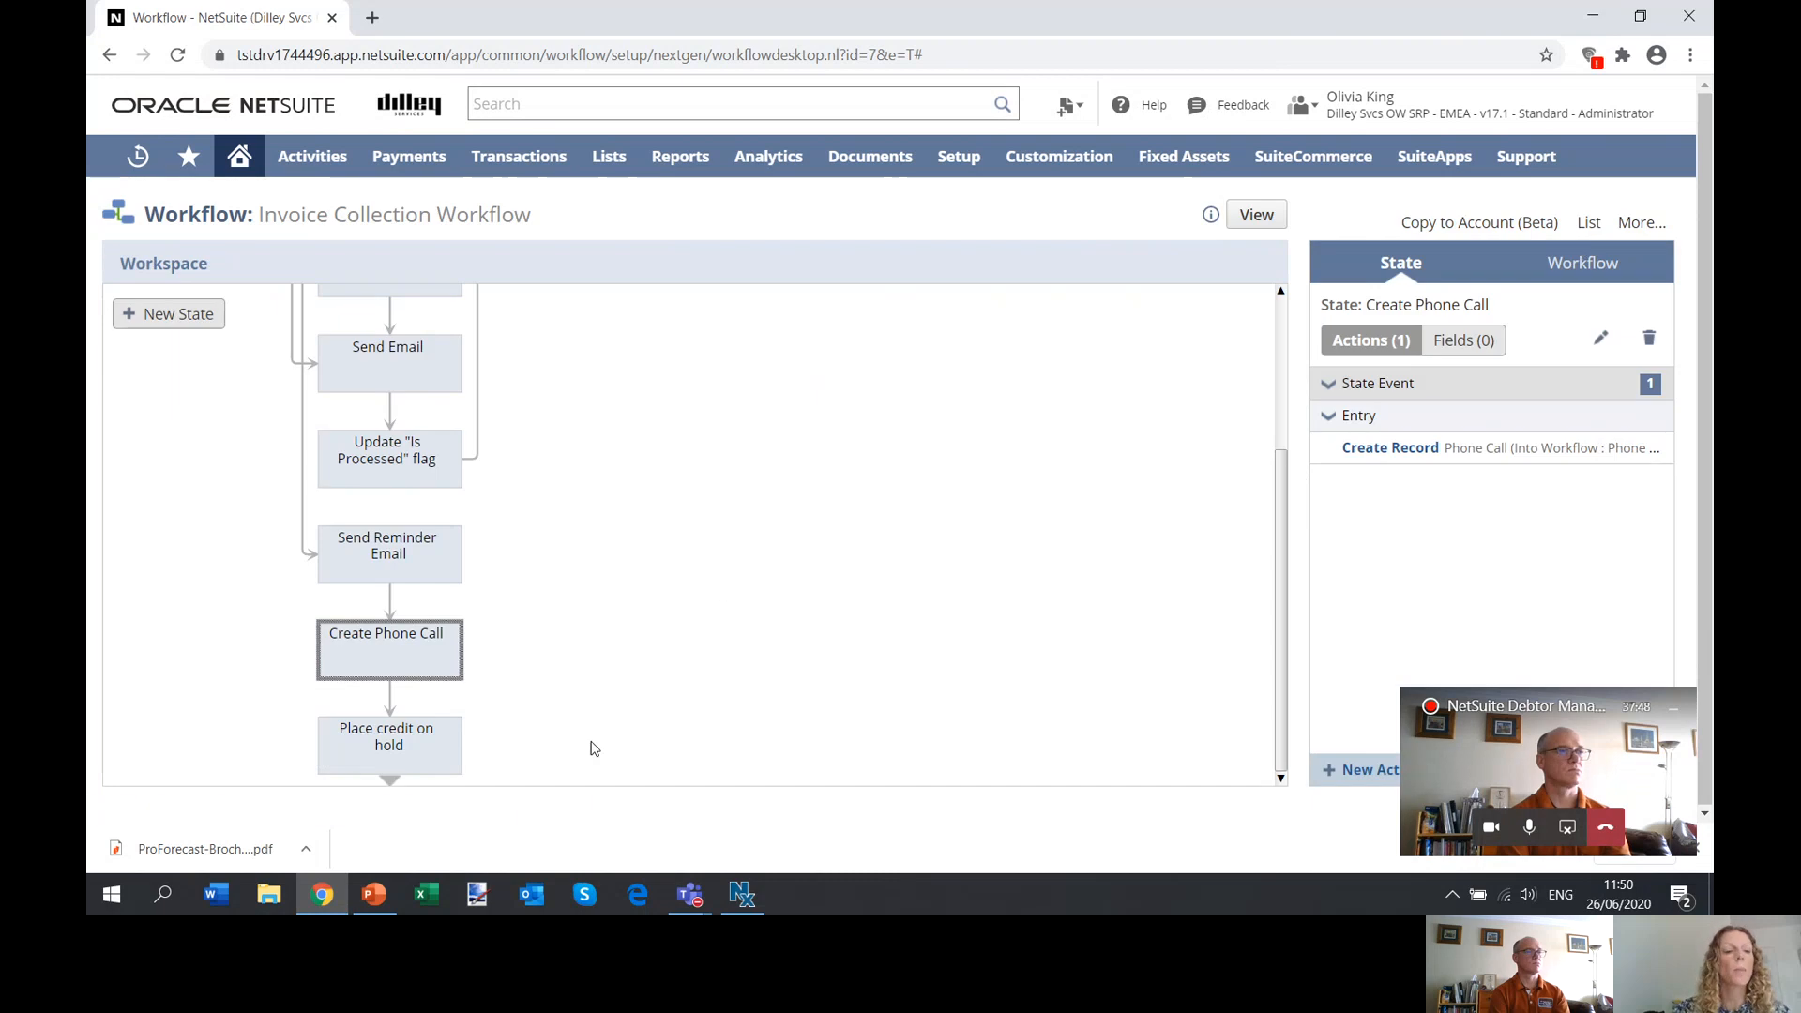
Switch to the PowerPoint_DebtorManagement presentation and start the slide show from the Using Saved Searches limitations slide.
click(388, 892)
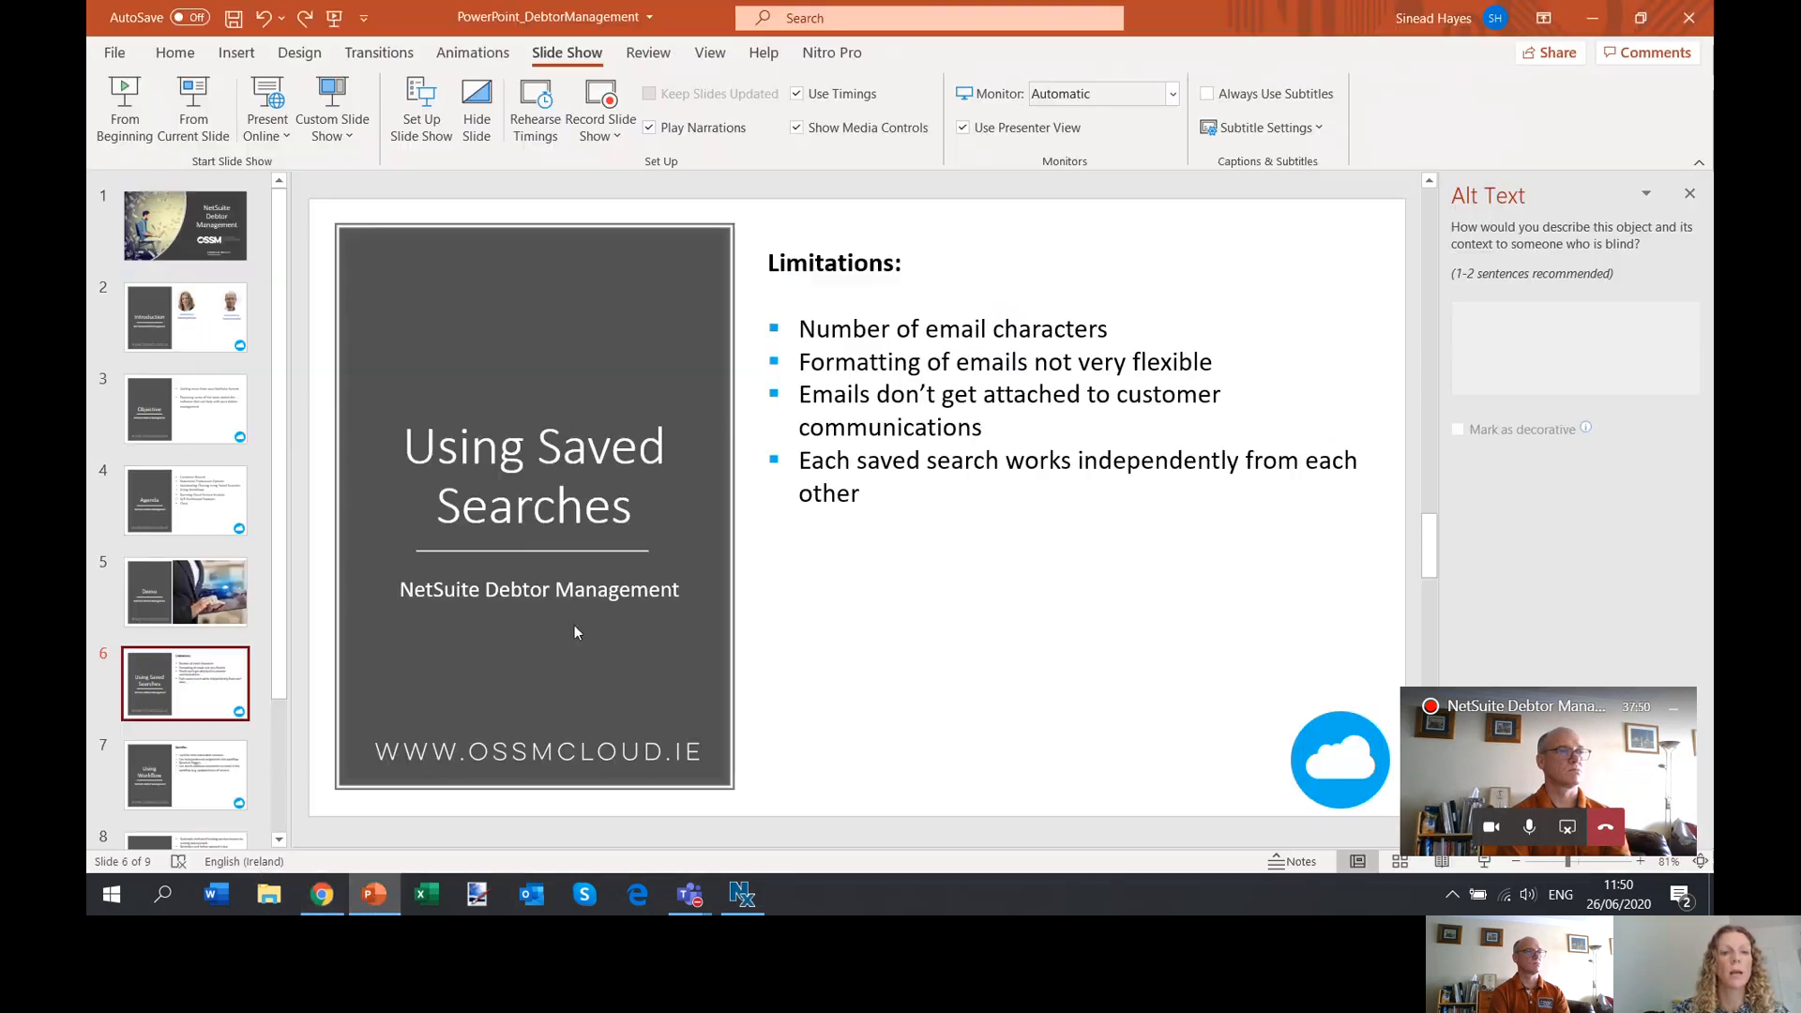
click(188, 122)
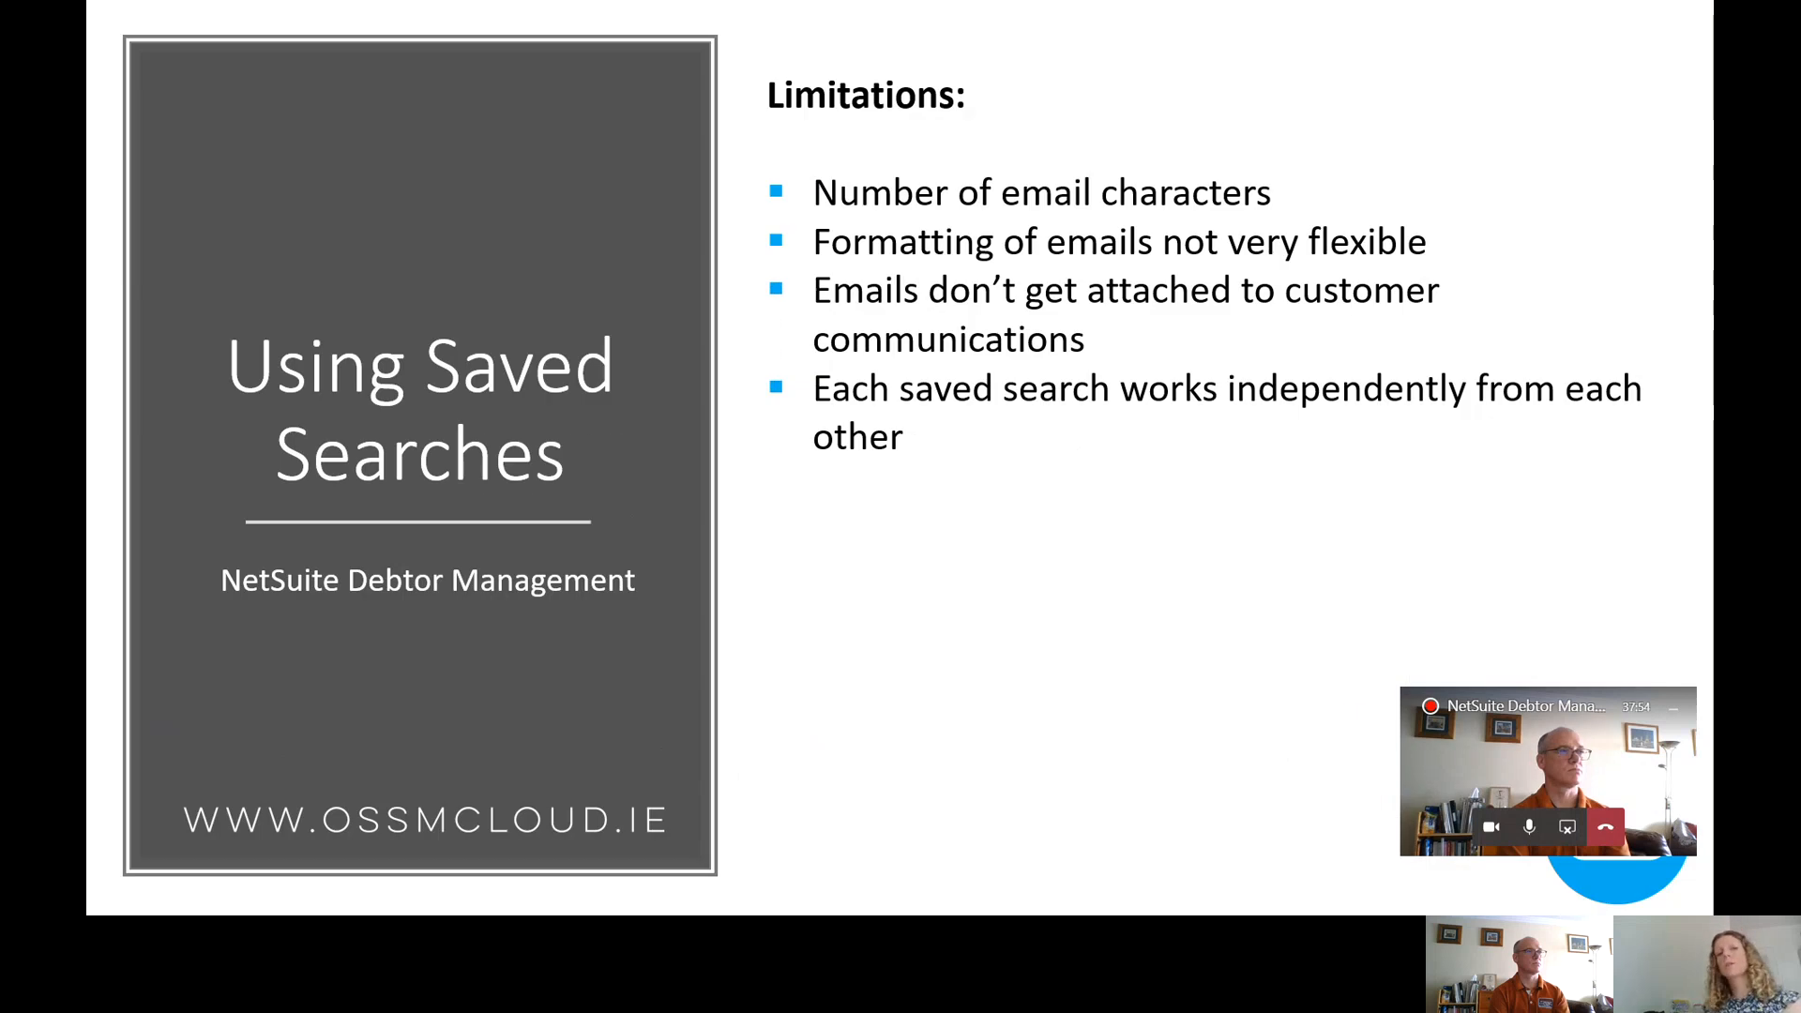
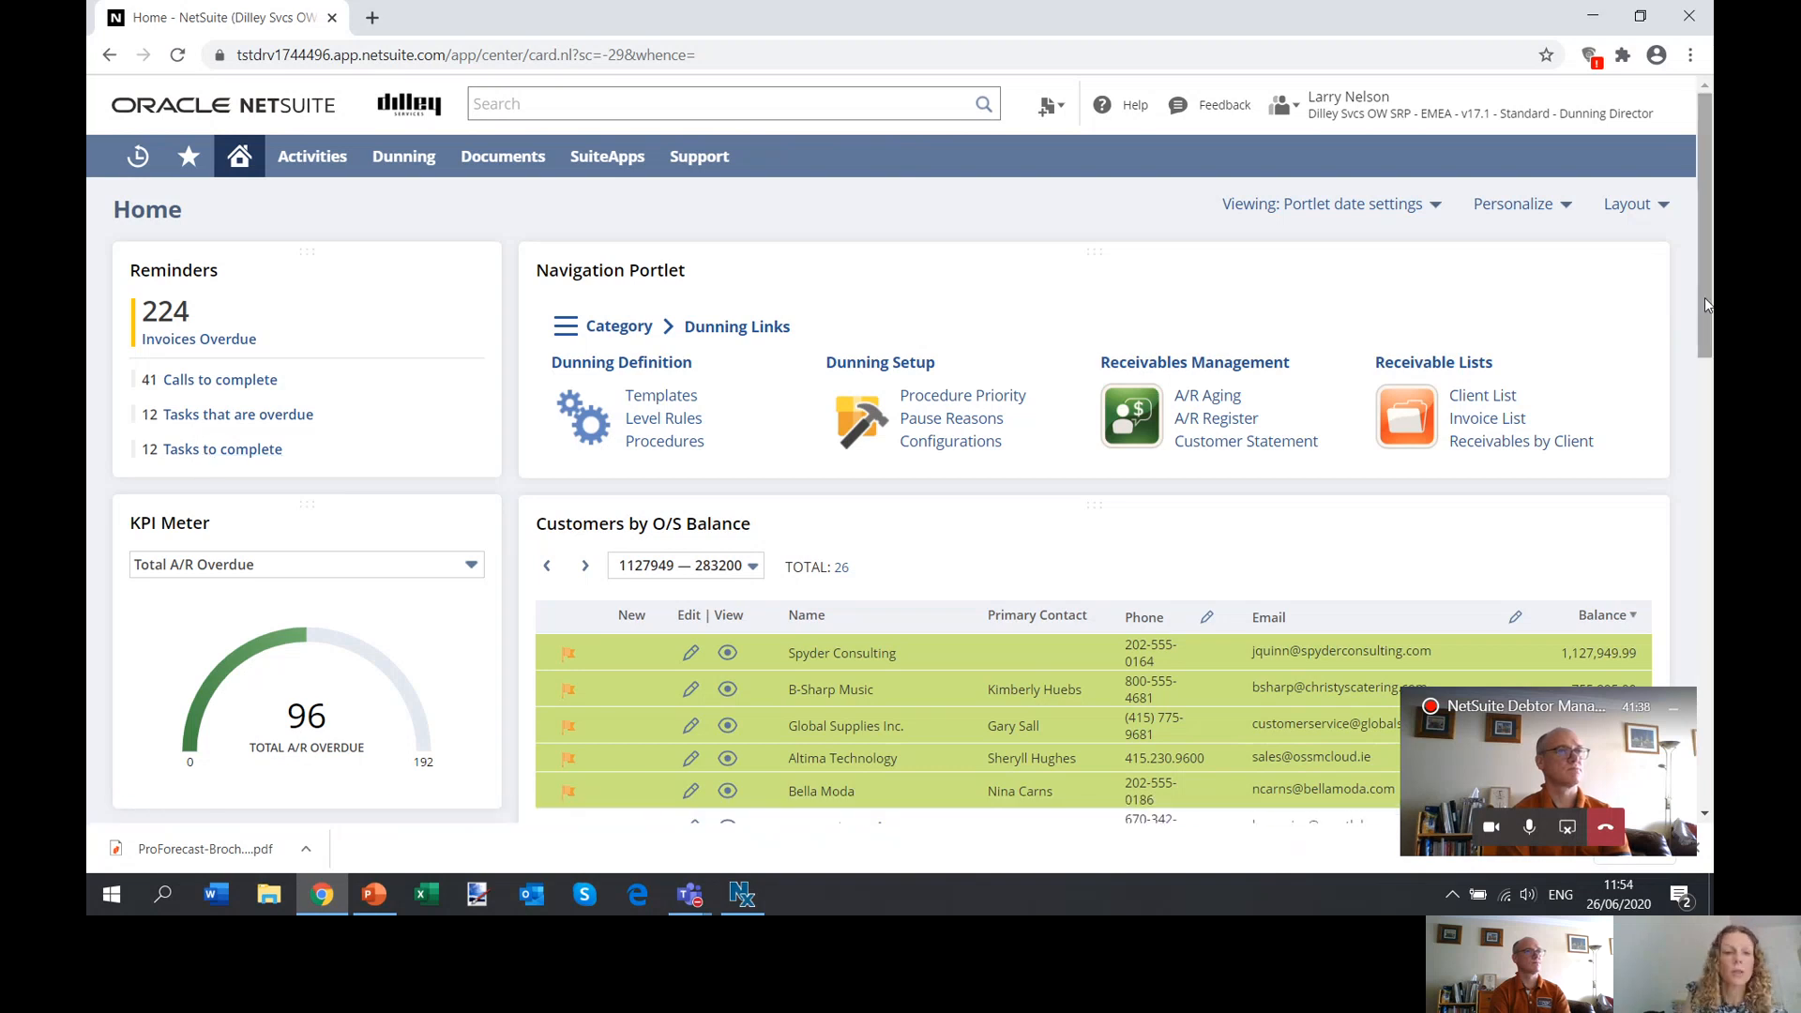
Review the dashboard's KPI Meter options, keeping Total A/R Overdue selected, and the Customers by O/S Balance list.
drag(1704, 297, 1703, 362)
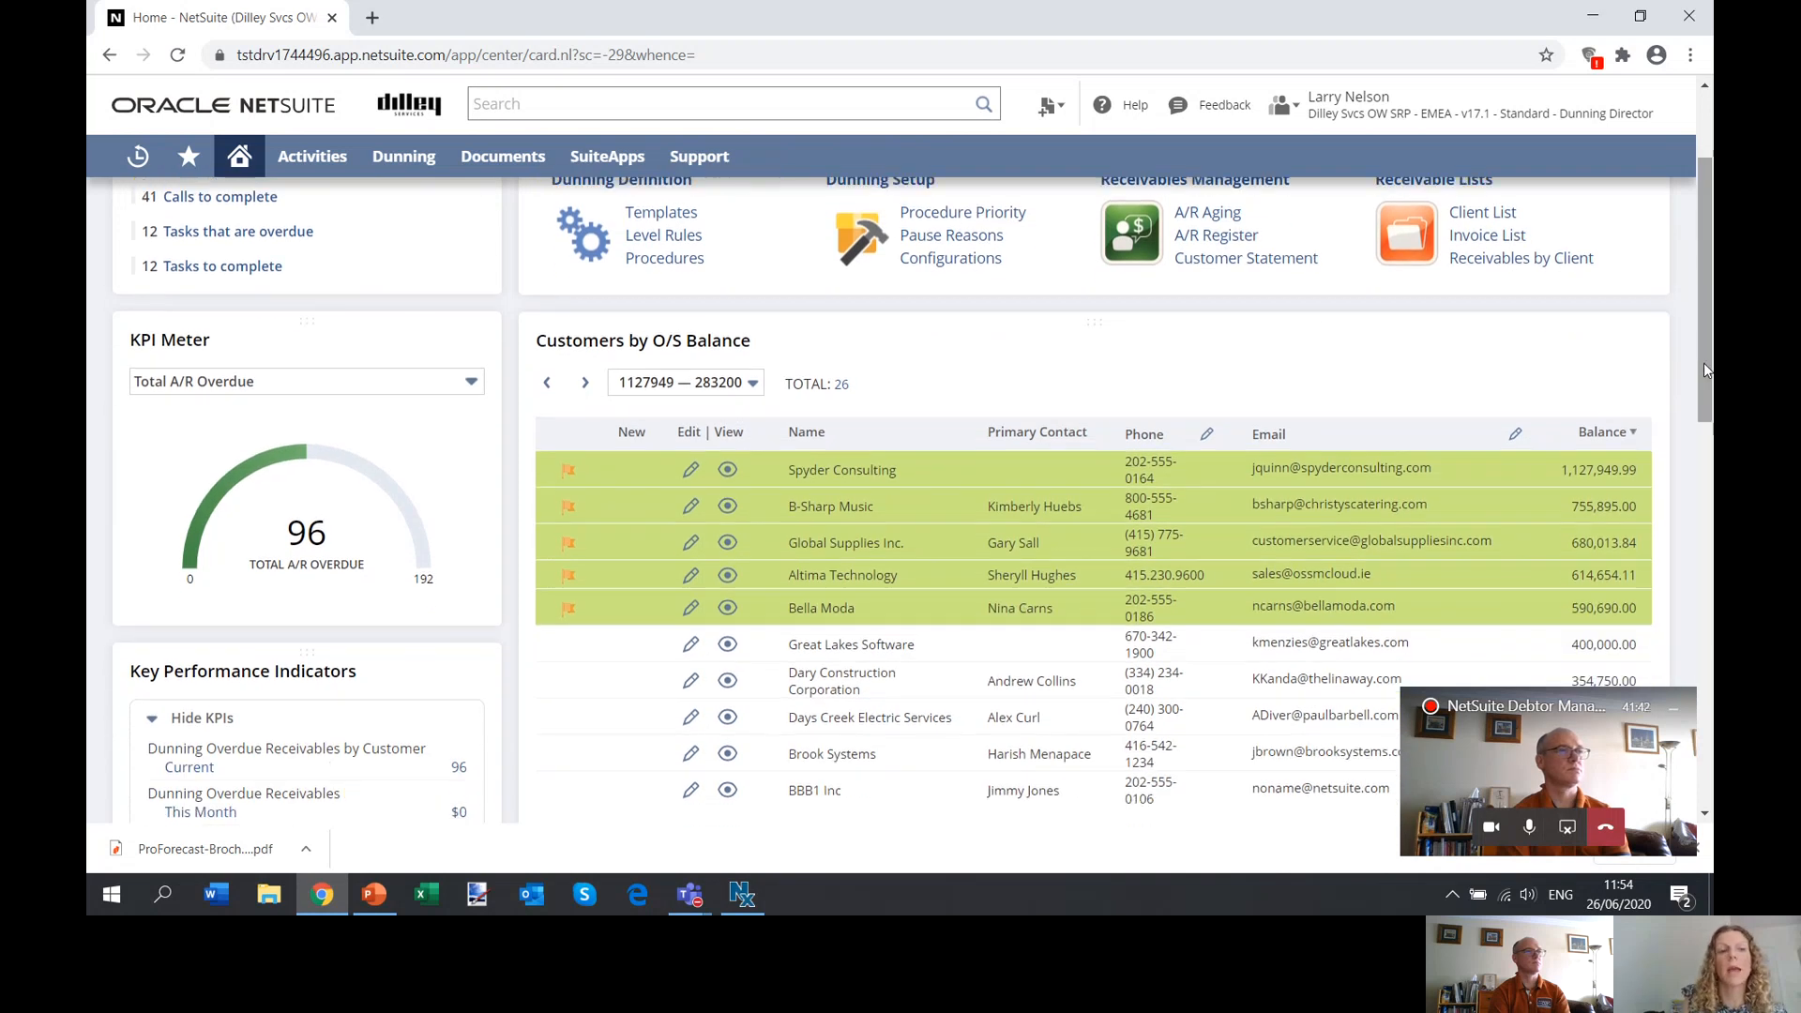
click(202, 392)
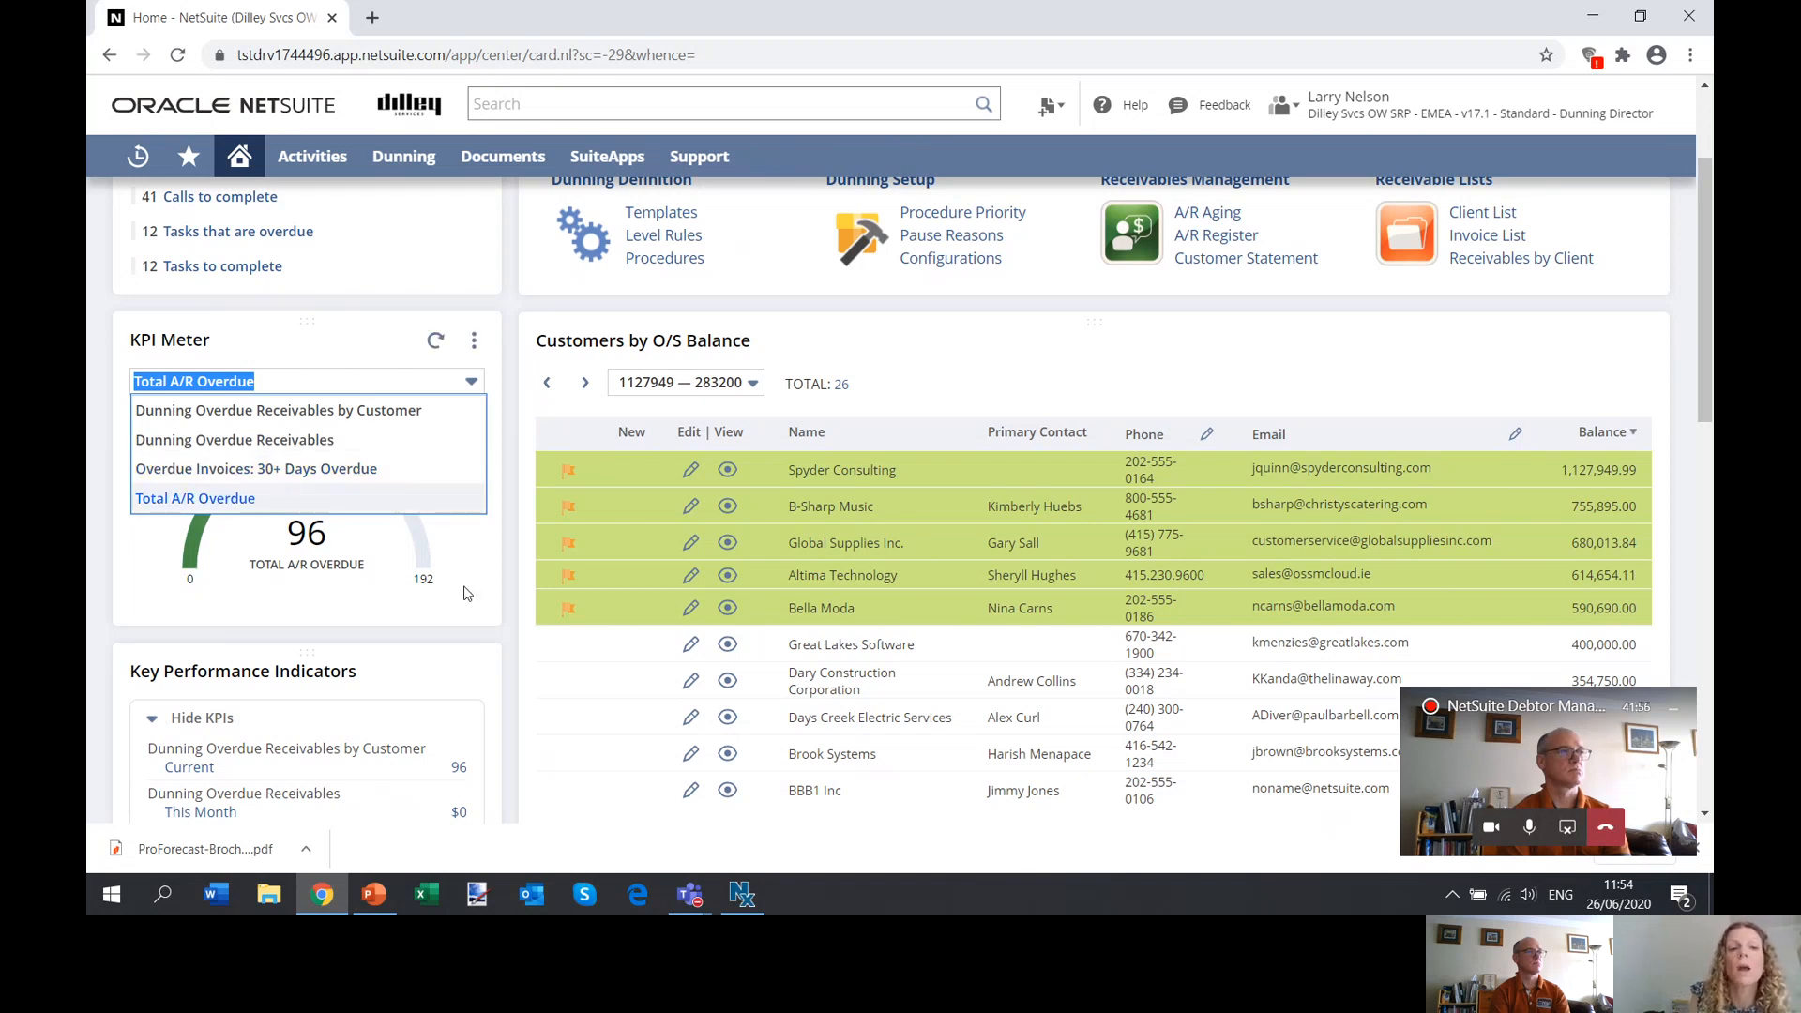
click(195, 499)
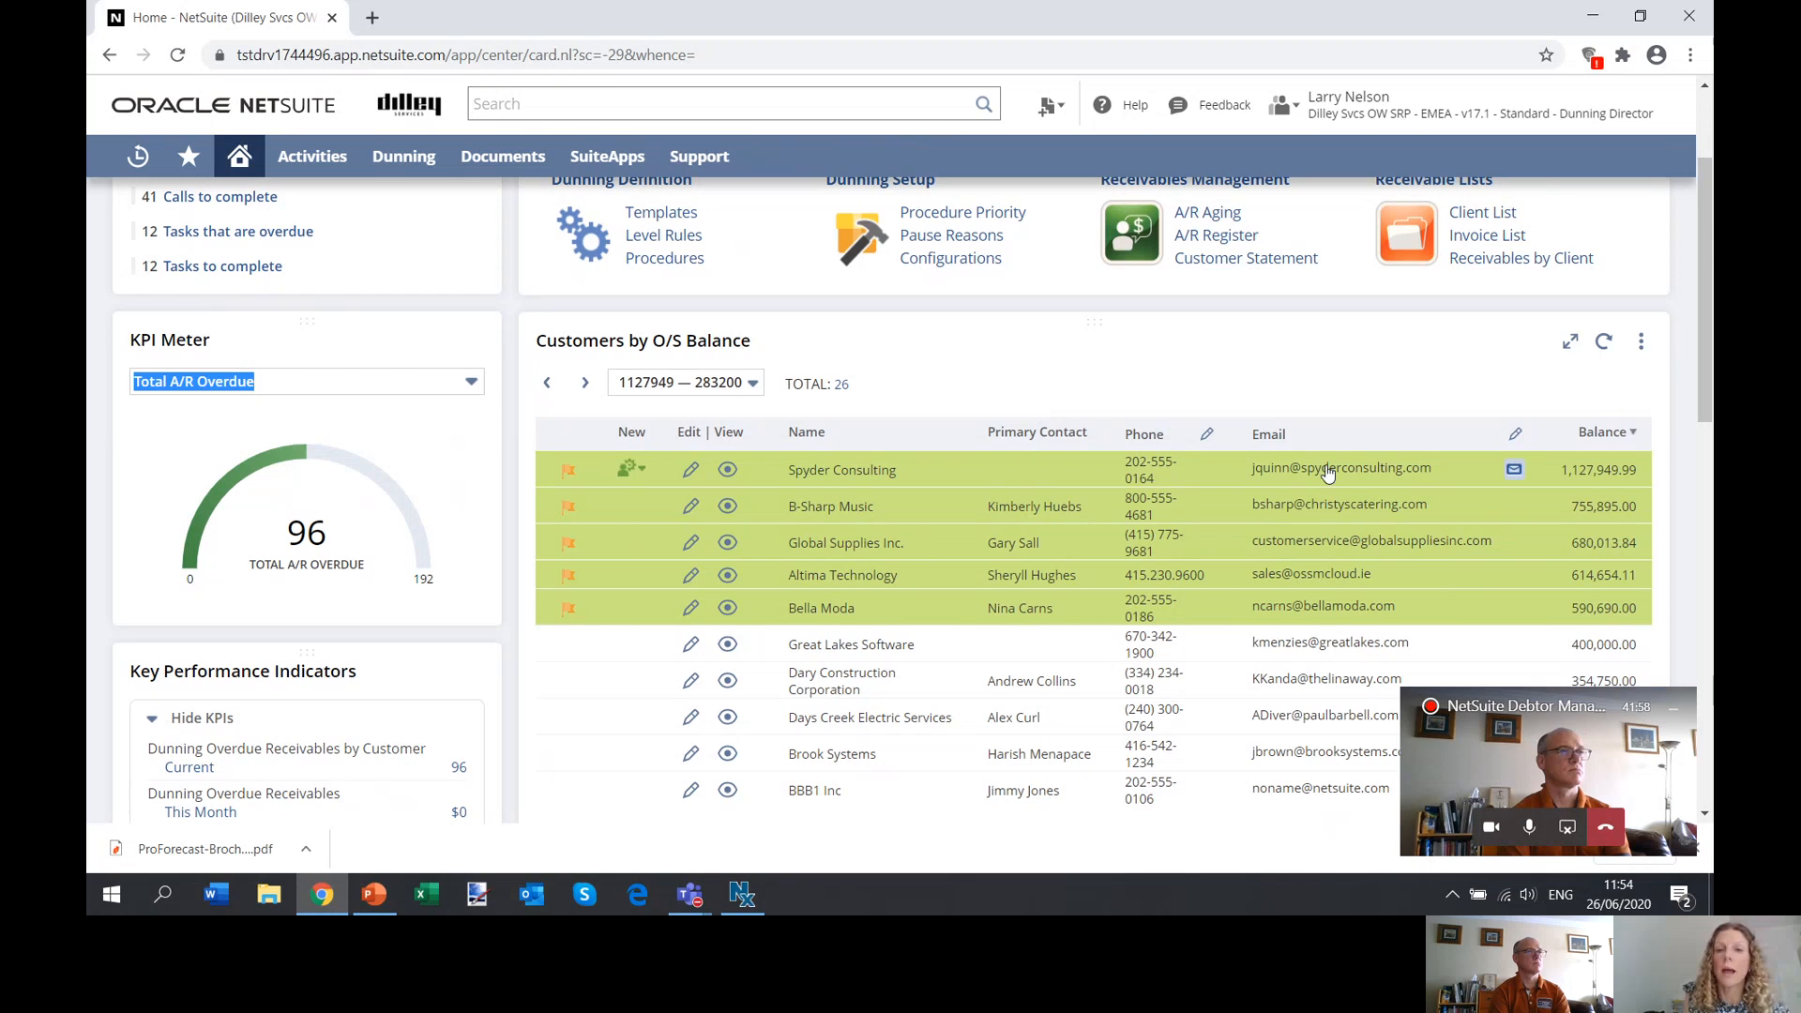
drag(1703, 397, 1703, 424)
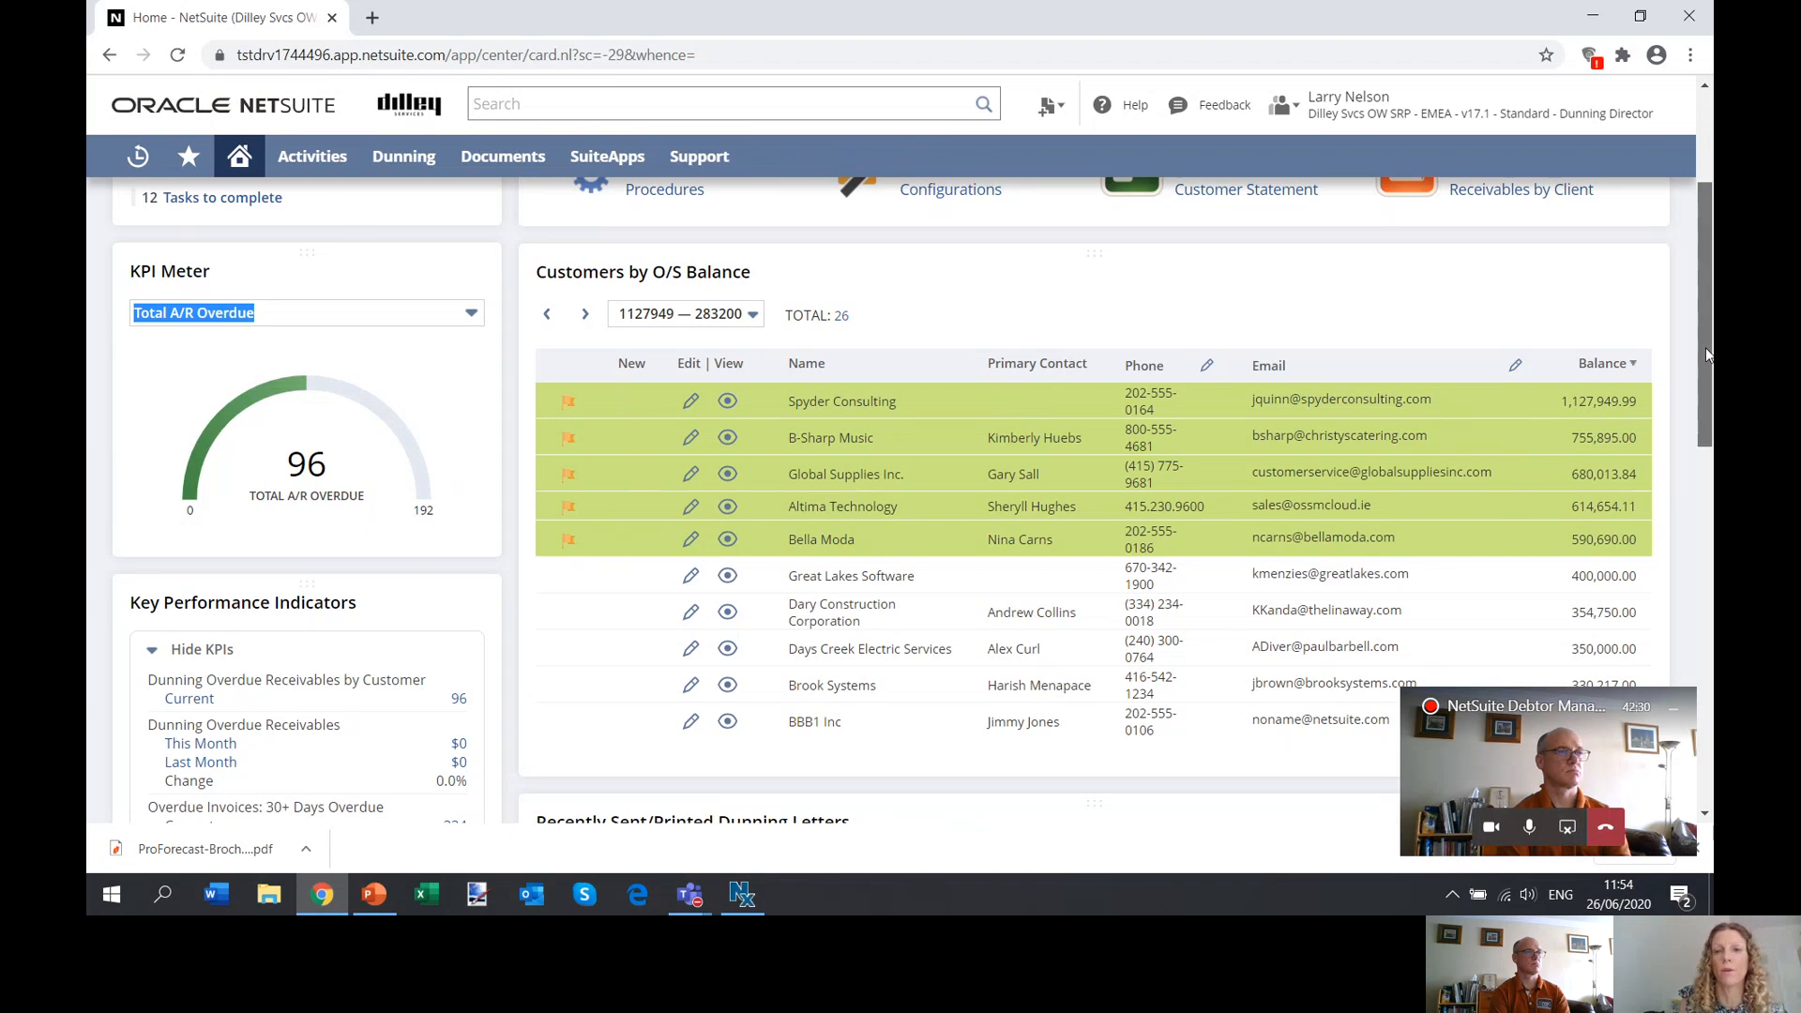
Examine the dashboard's Key Performance Indicators, paused dunning lists, Recently Sent/Printed Dunning Letters and Overdue Invoices: 90+ Days Overdue.
drag(1706, 349, 1702, 448)
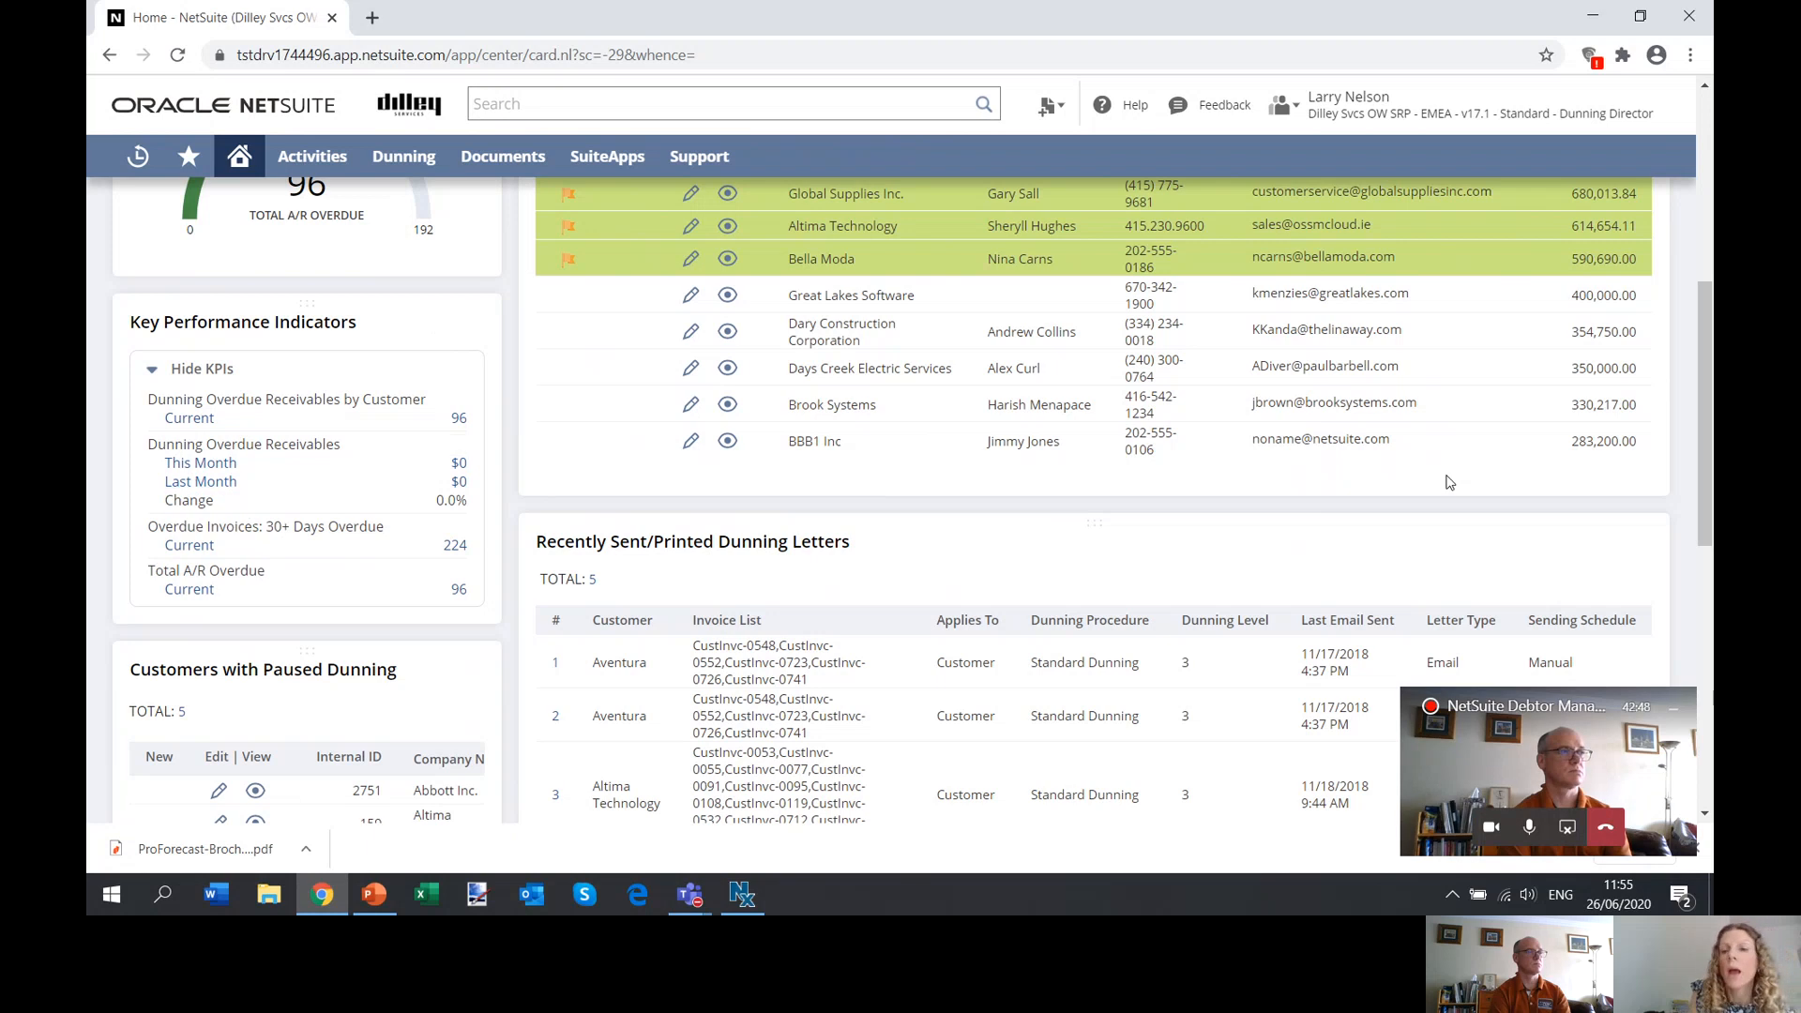
drag(1707, 394, 1705, 472)
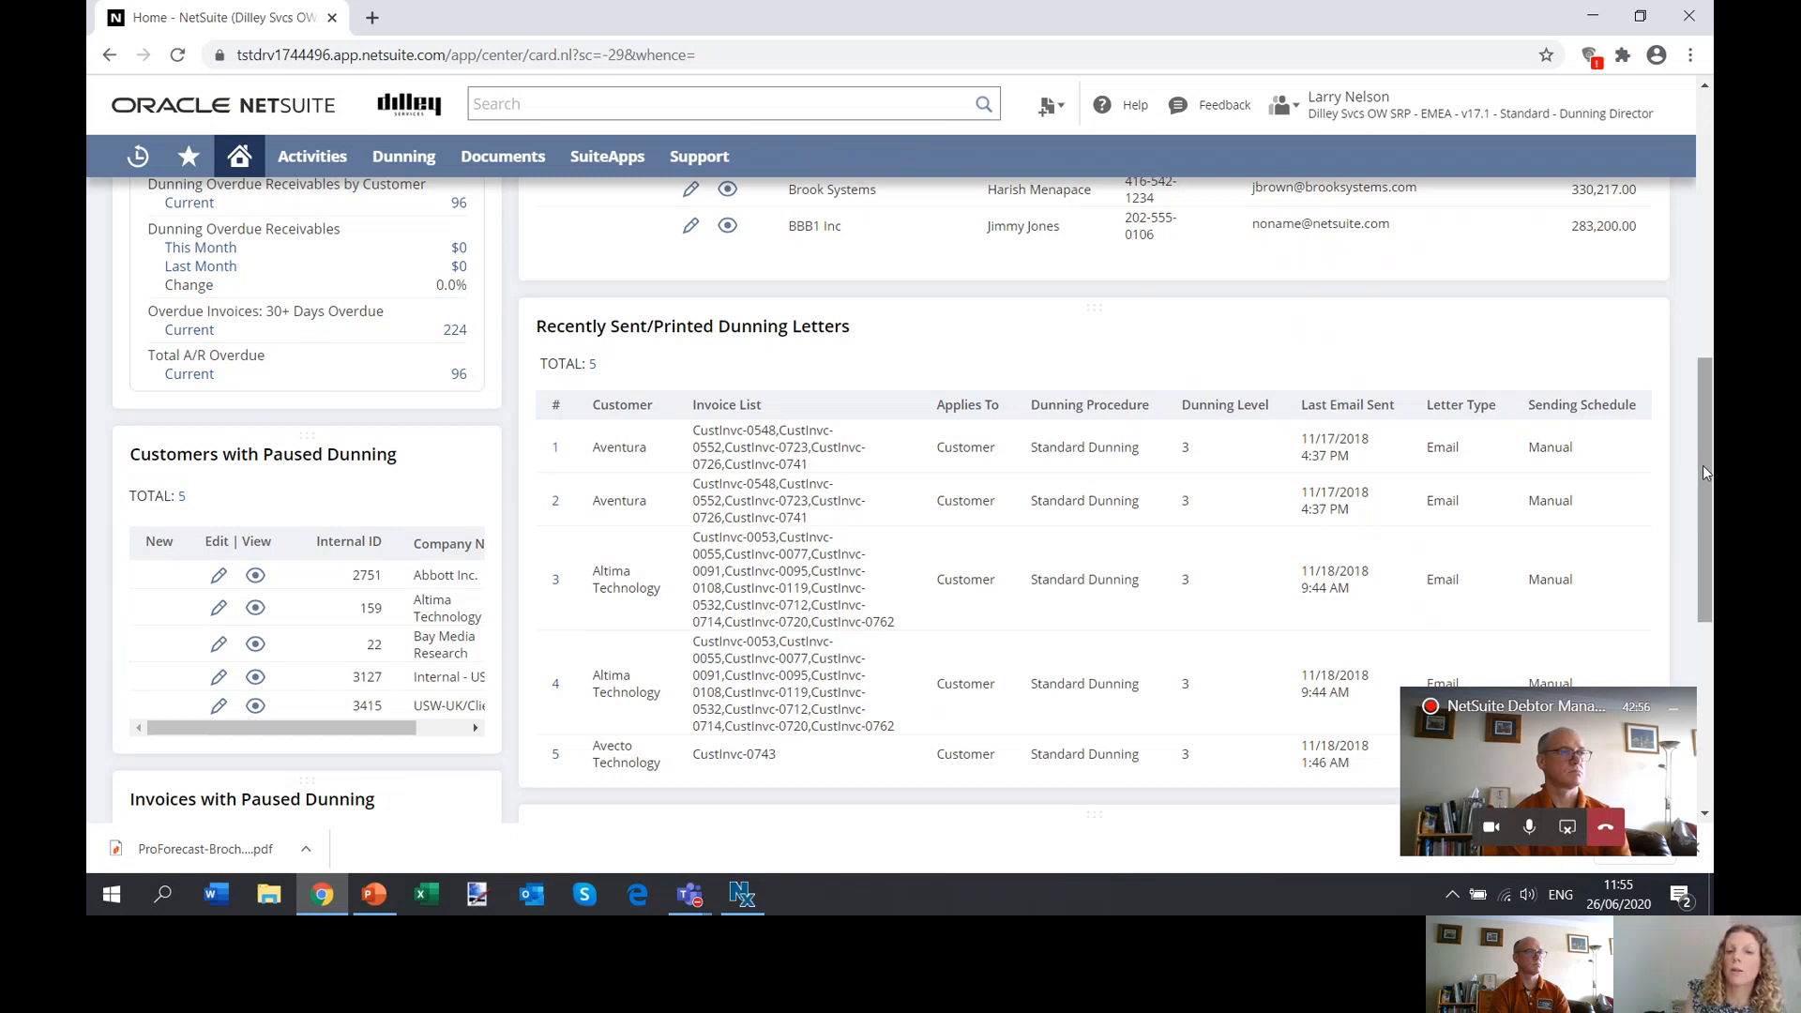
drag(1703, 467, 1702, 516)
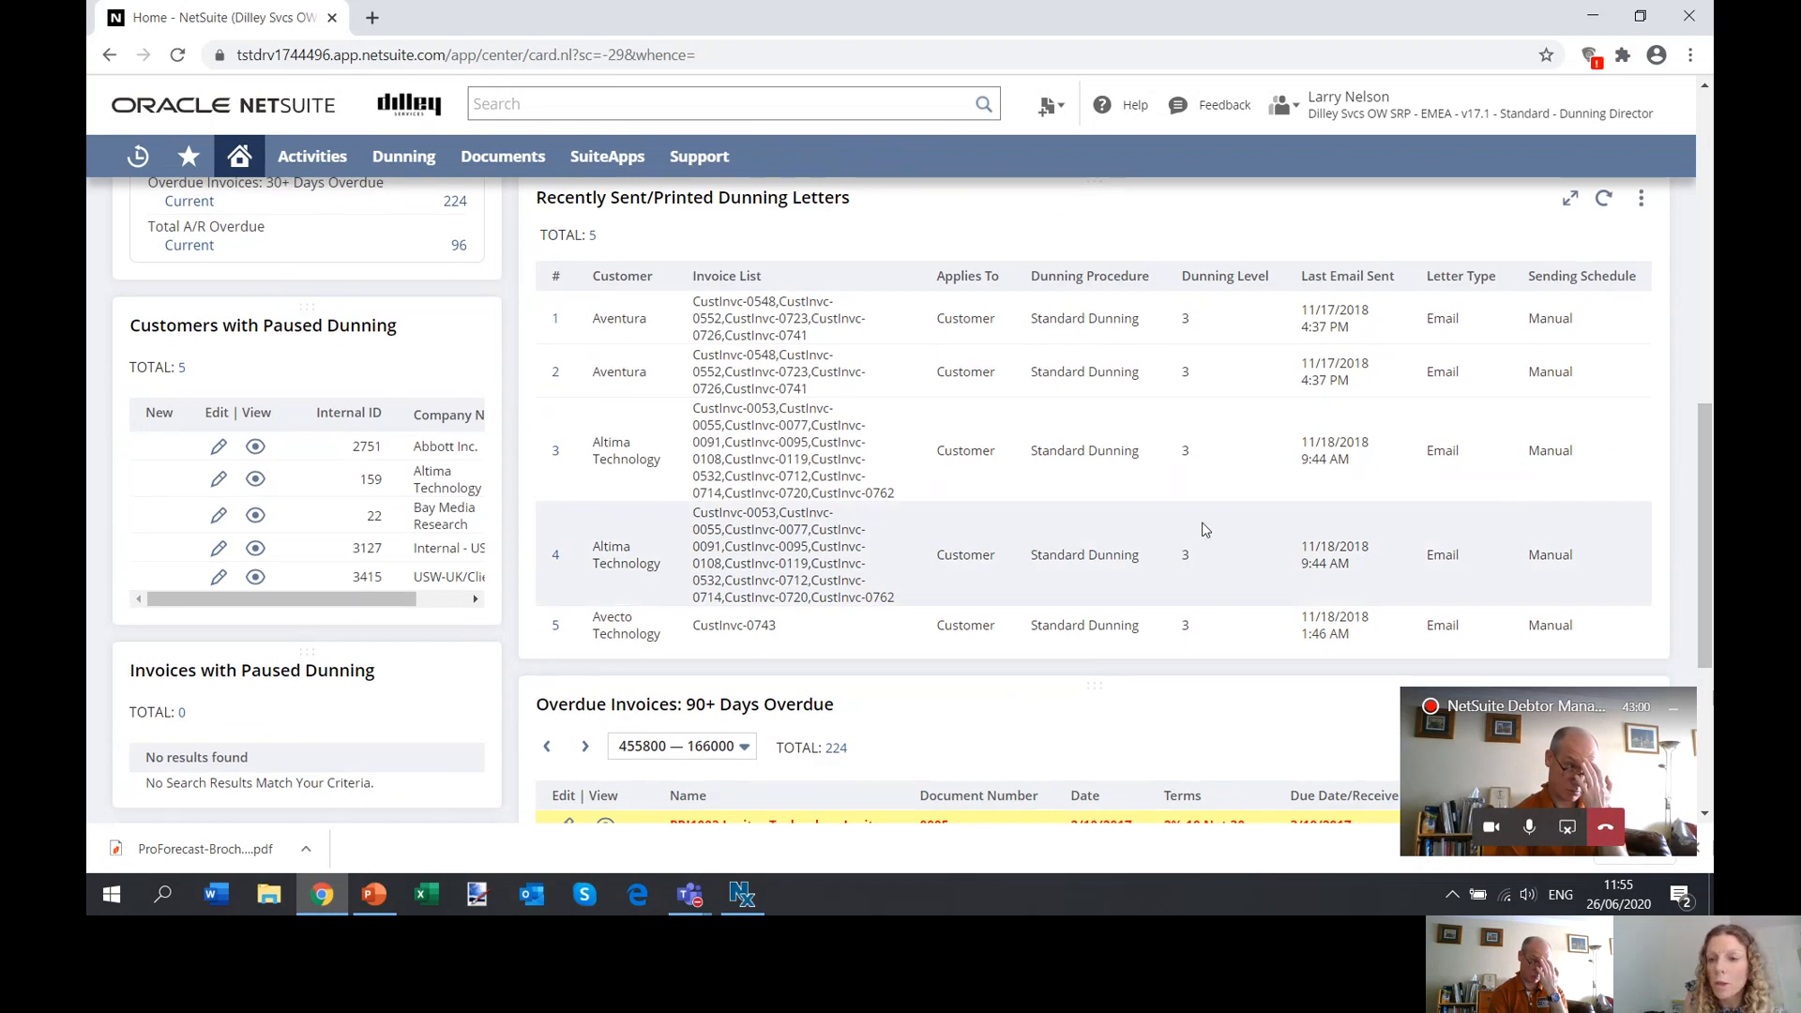
drag(1703, 498, 1703, 595)
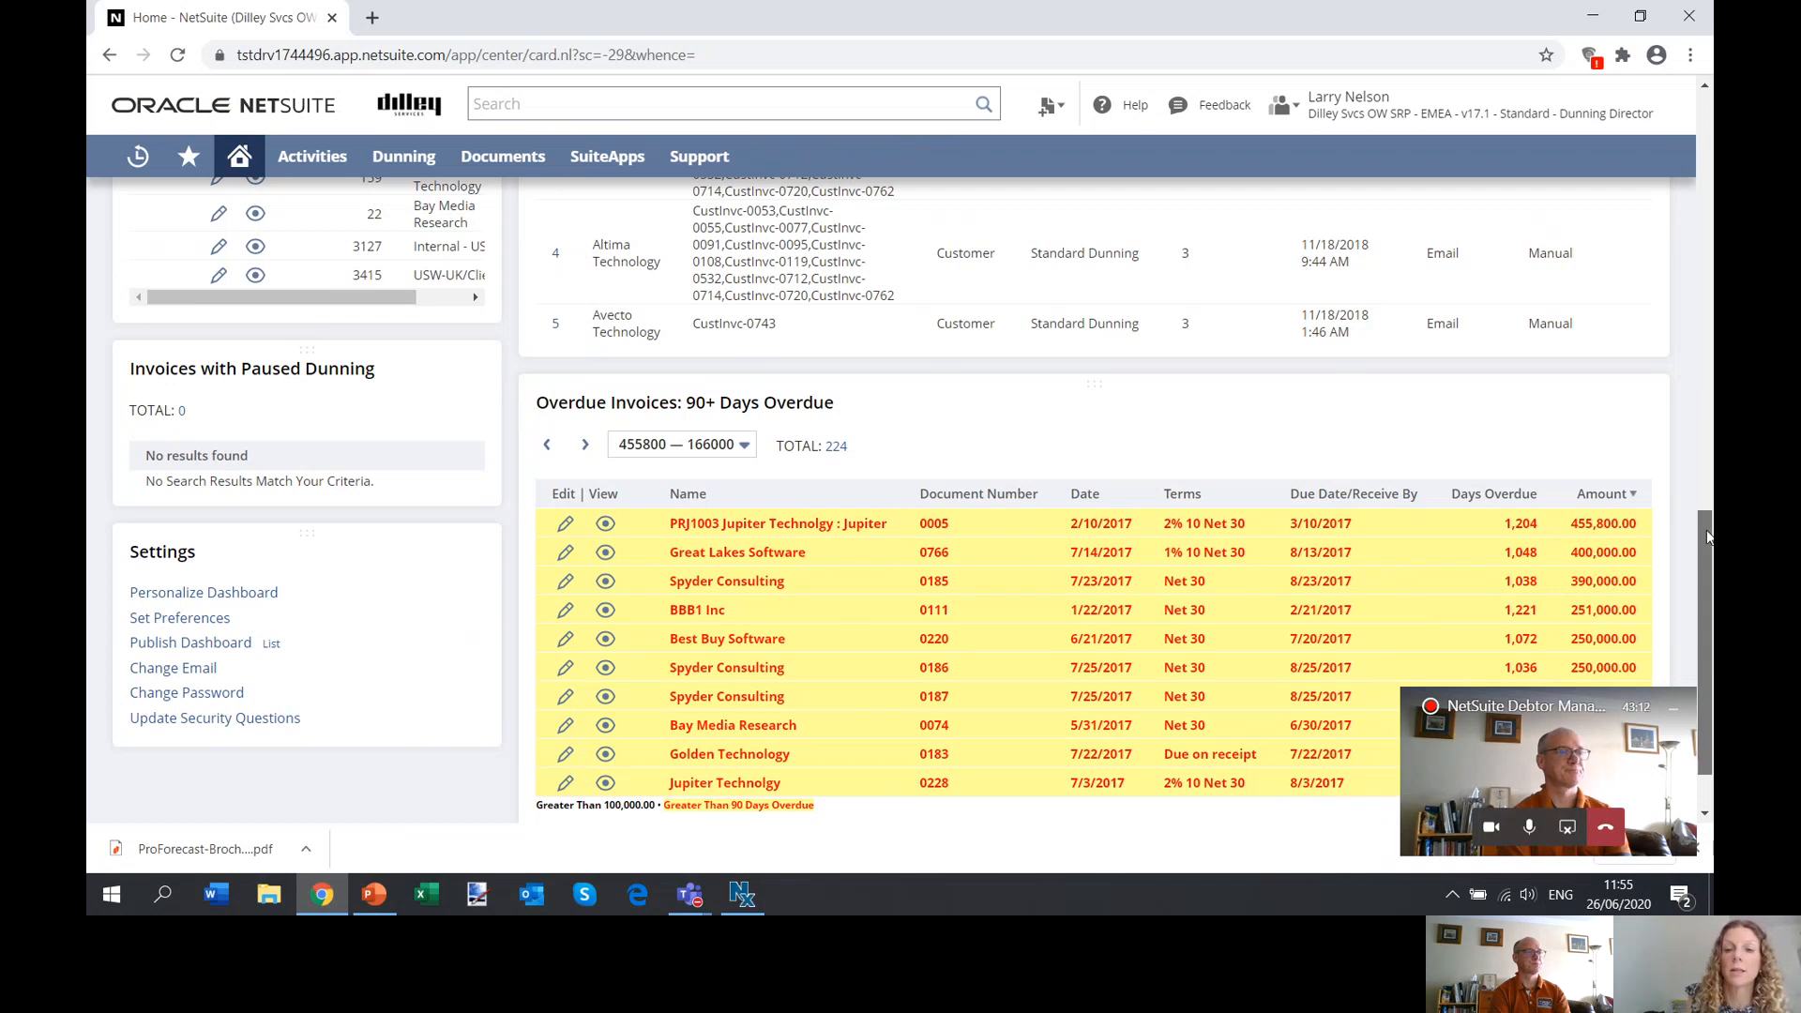
drag(1707, 537, 1704, 435)
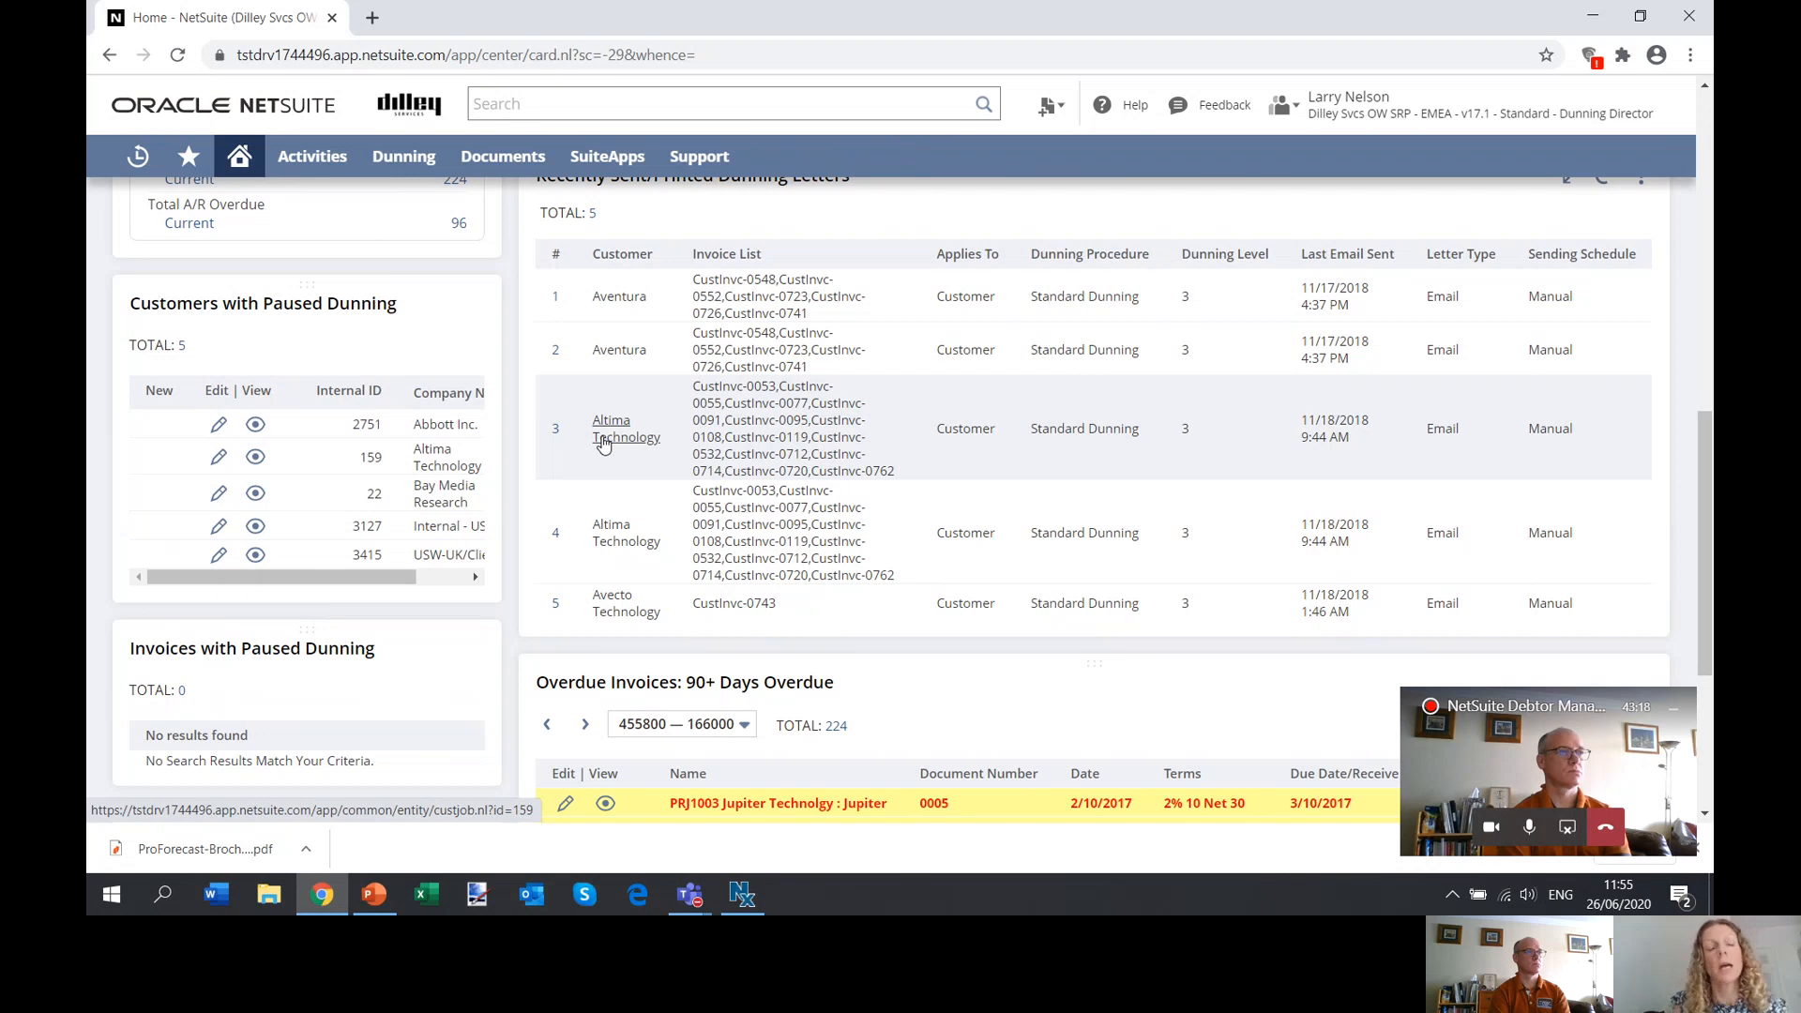
Open the Altima Technology customer record from the recent dunning letters list in a new browser tab.
mouse_move(603, 444)
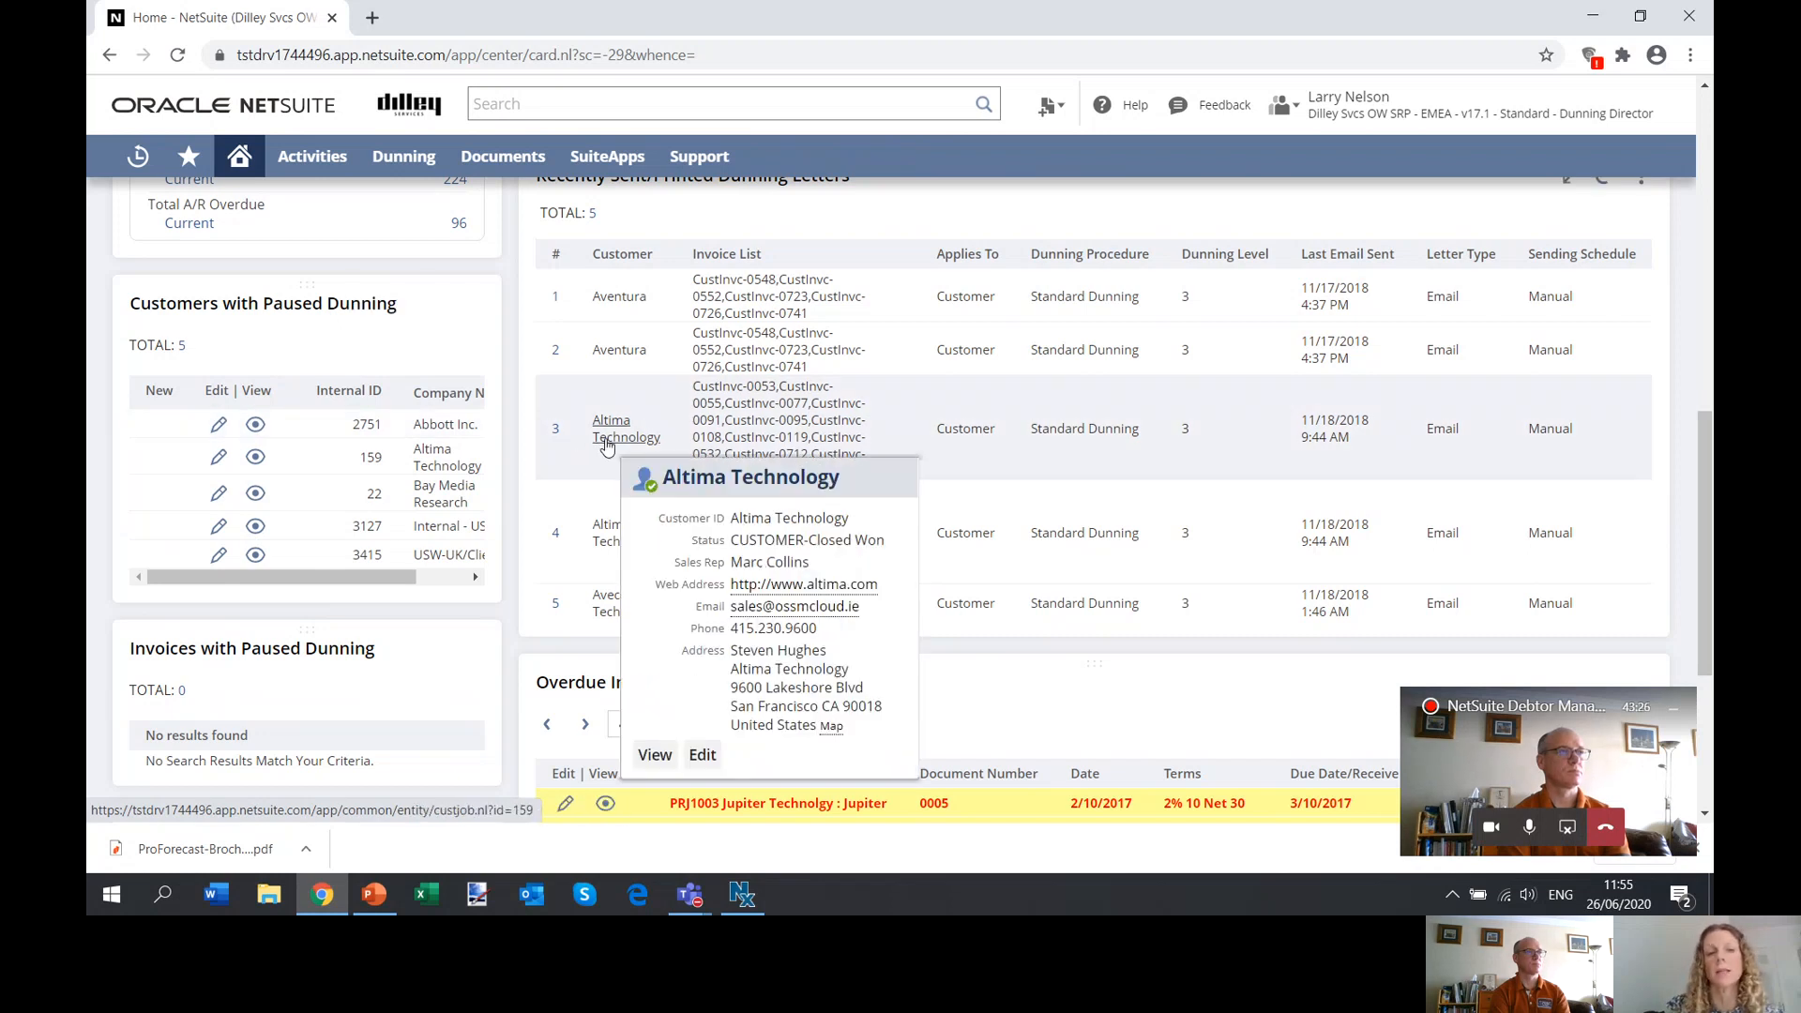
right_click(605, 443)
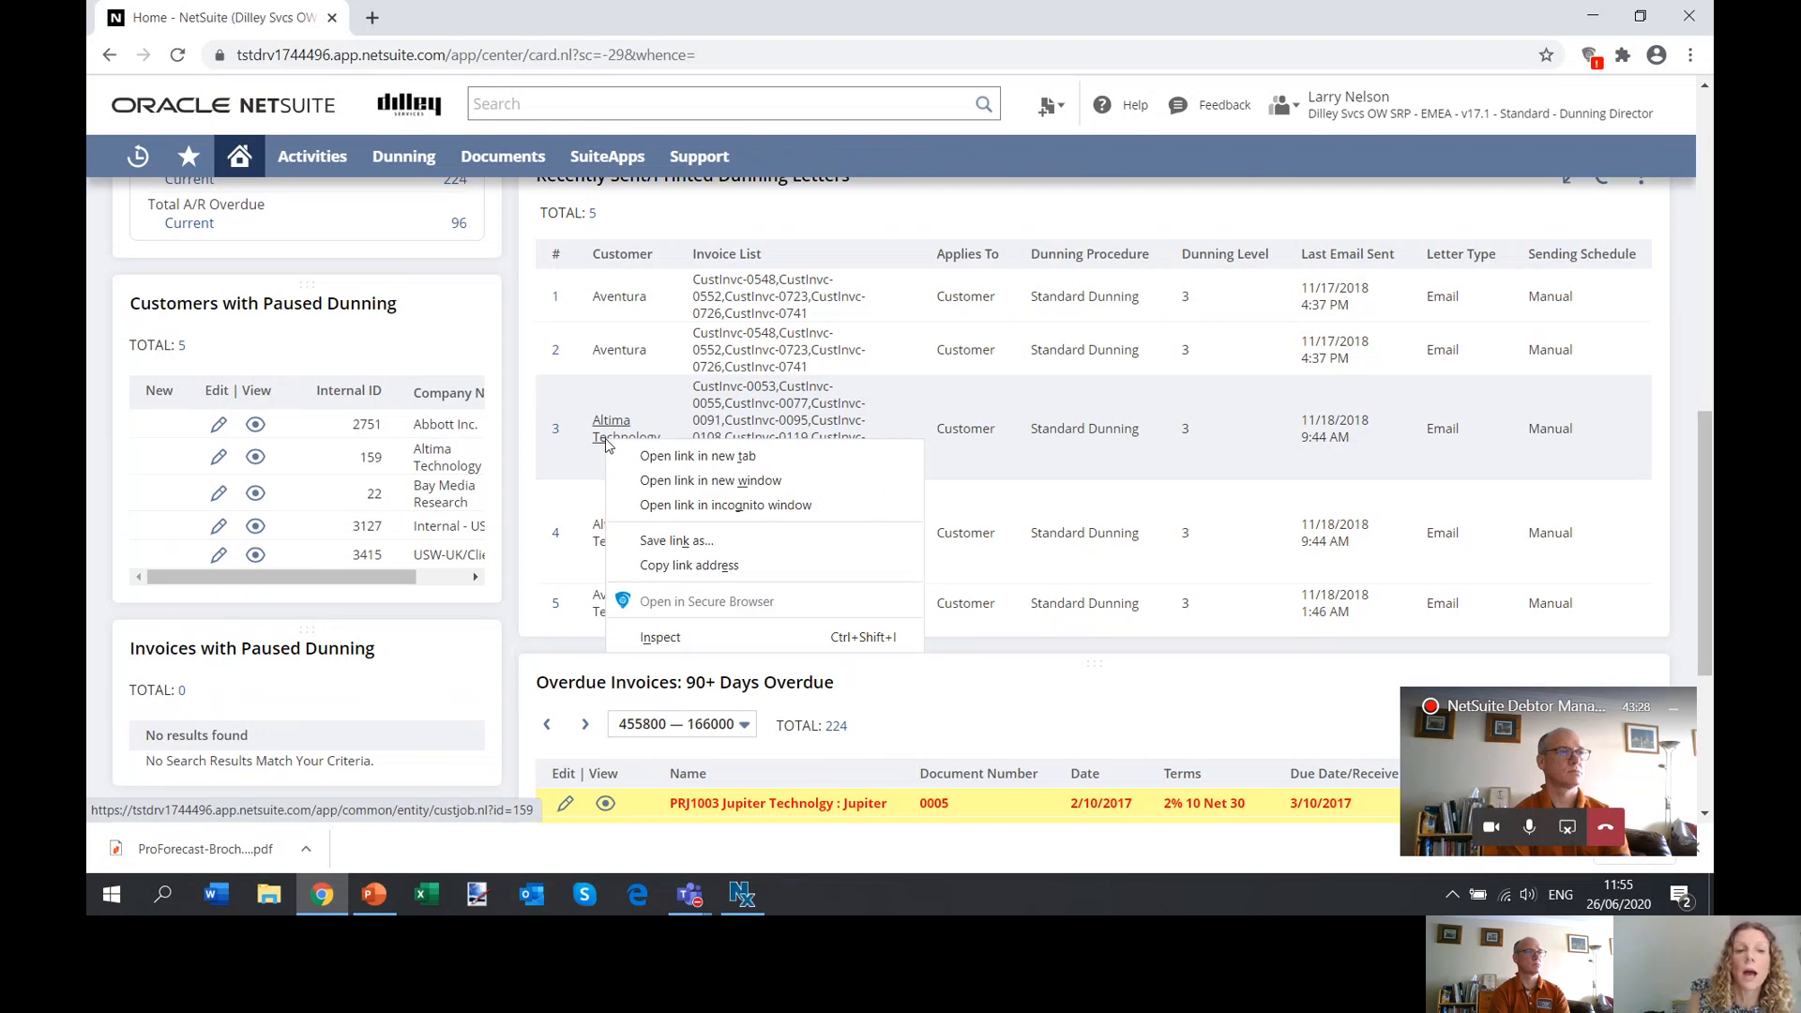
click(652, 460)
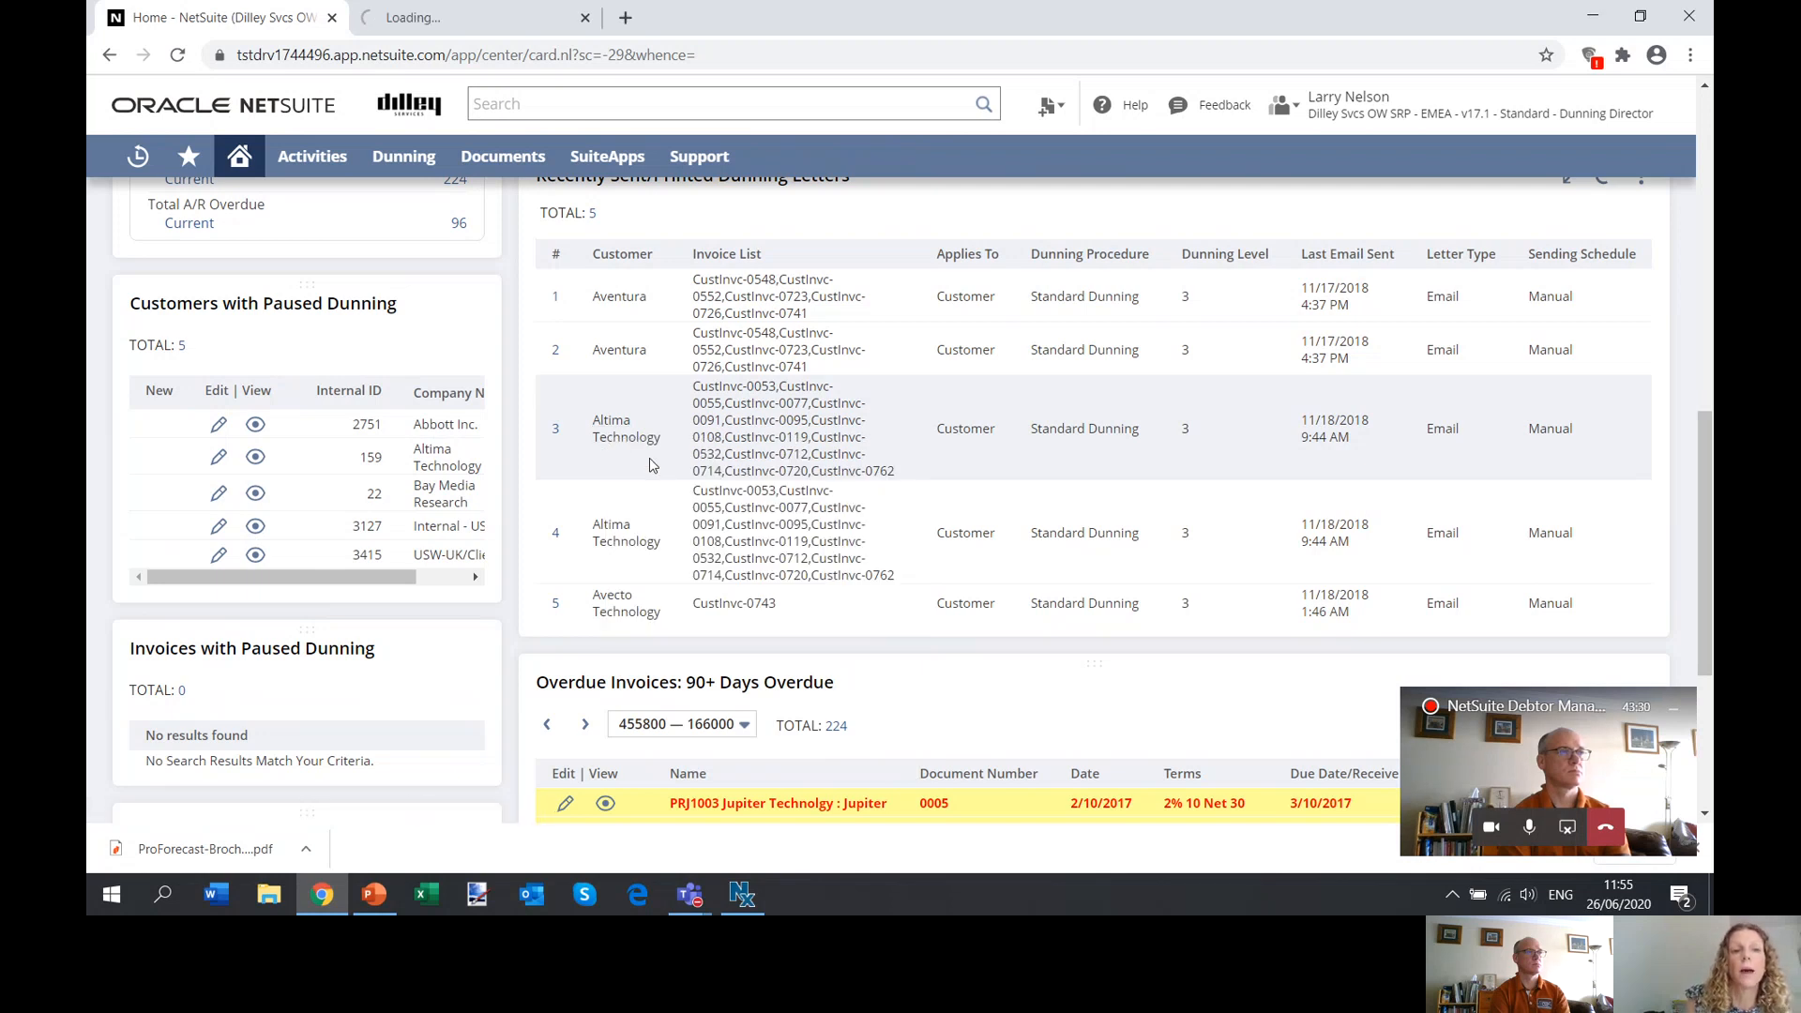
click(452, 19)
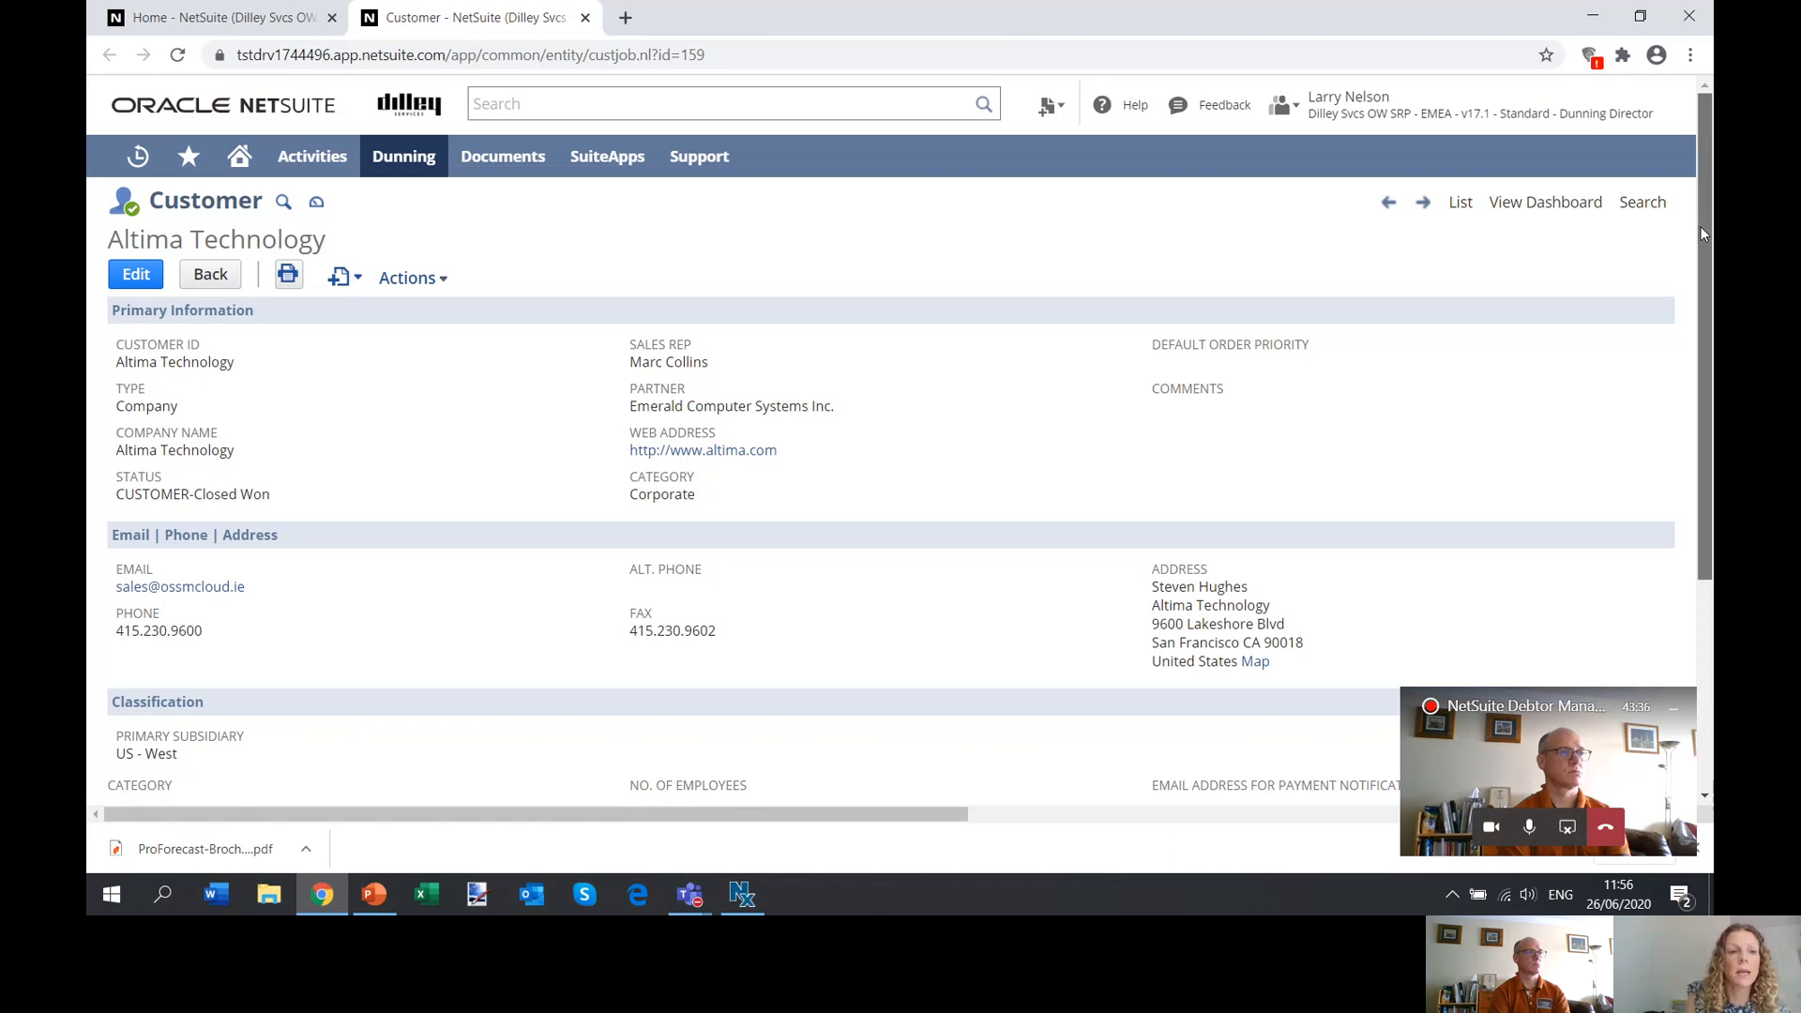
Show the customer's communication messages, preview the Altima Technology.pdf statement attached to the third notice email, and close it.
drag(1700, 227, 1708, 493)
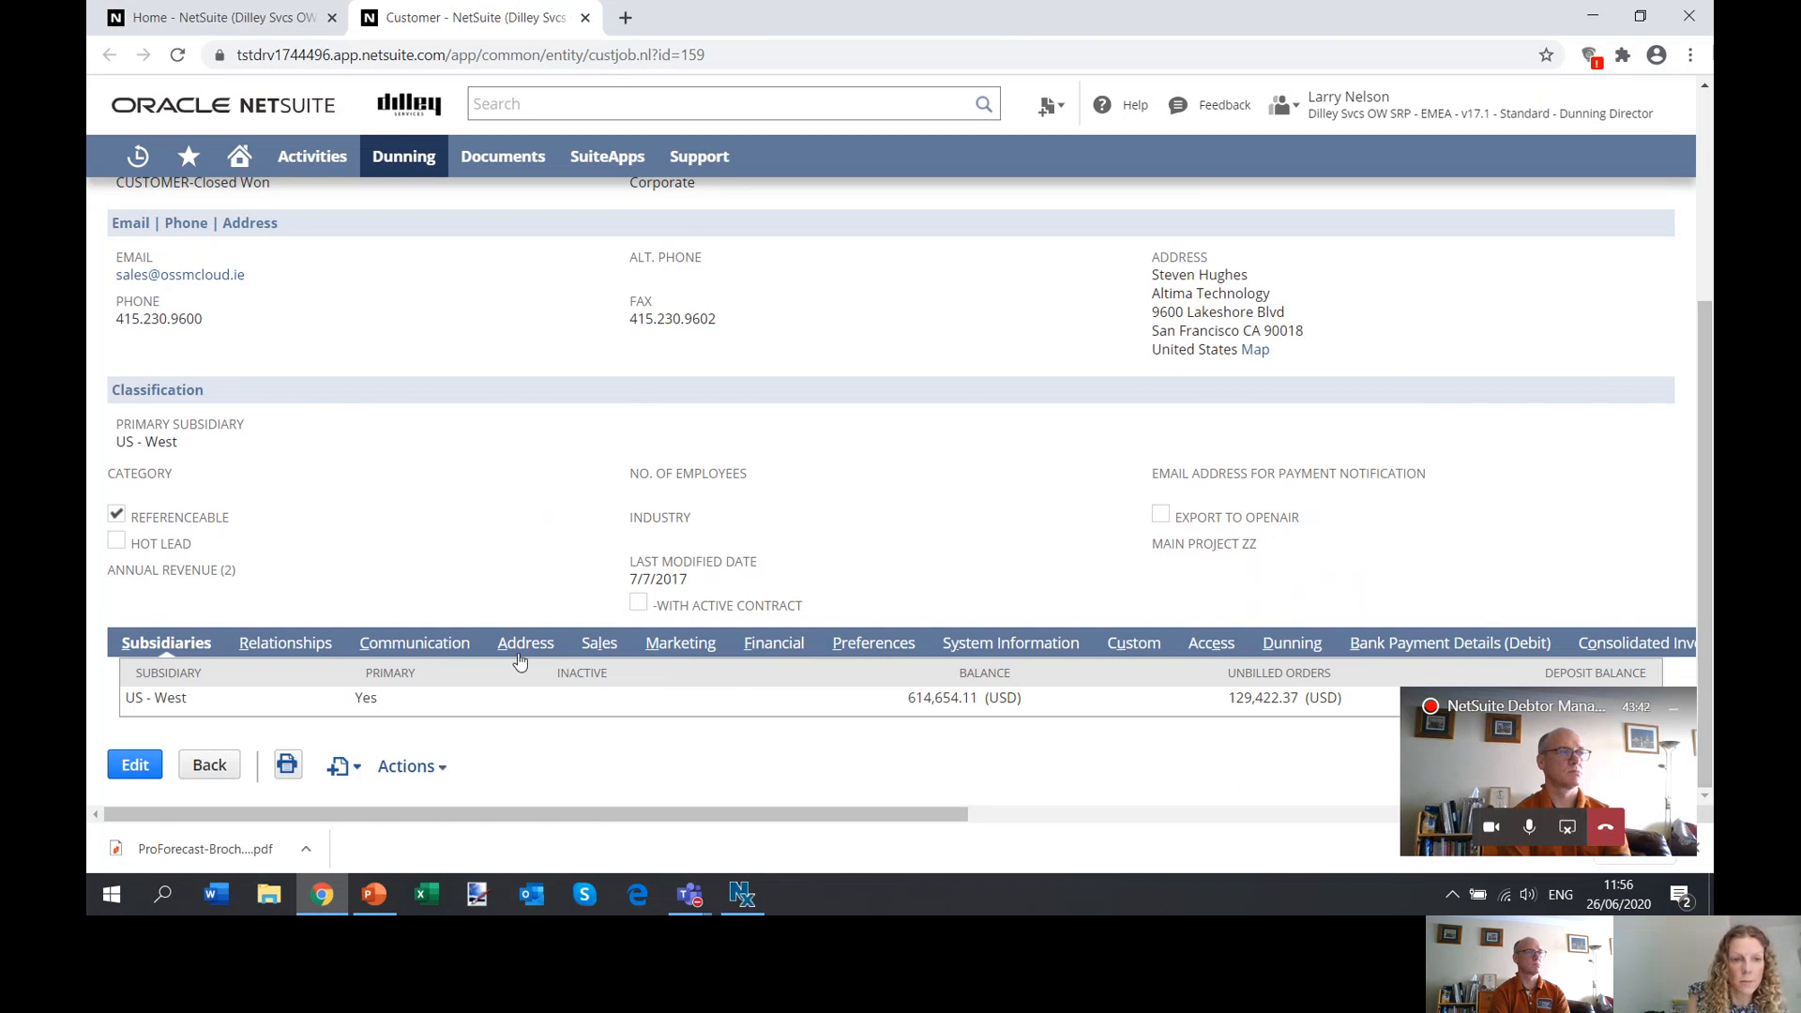
click(419, 646)
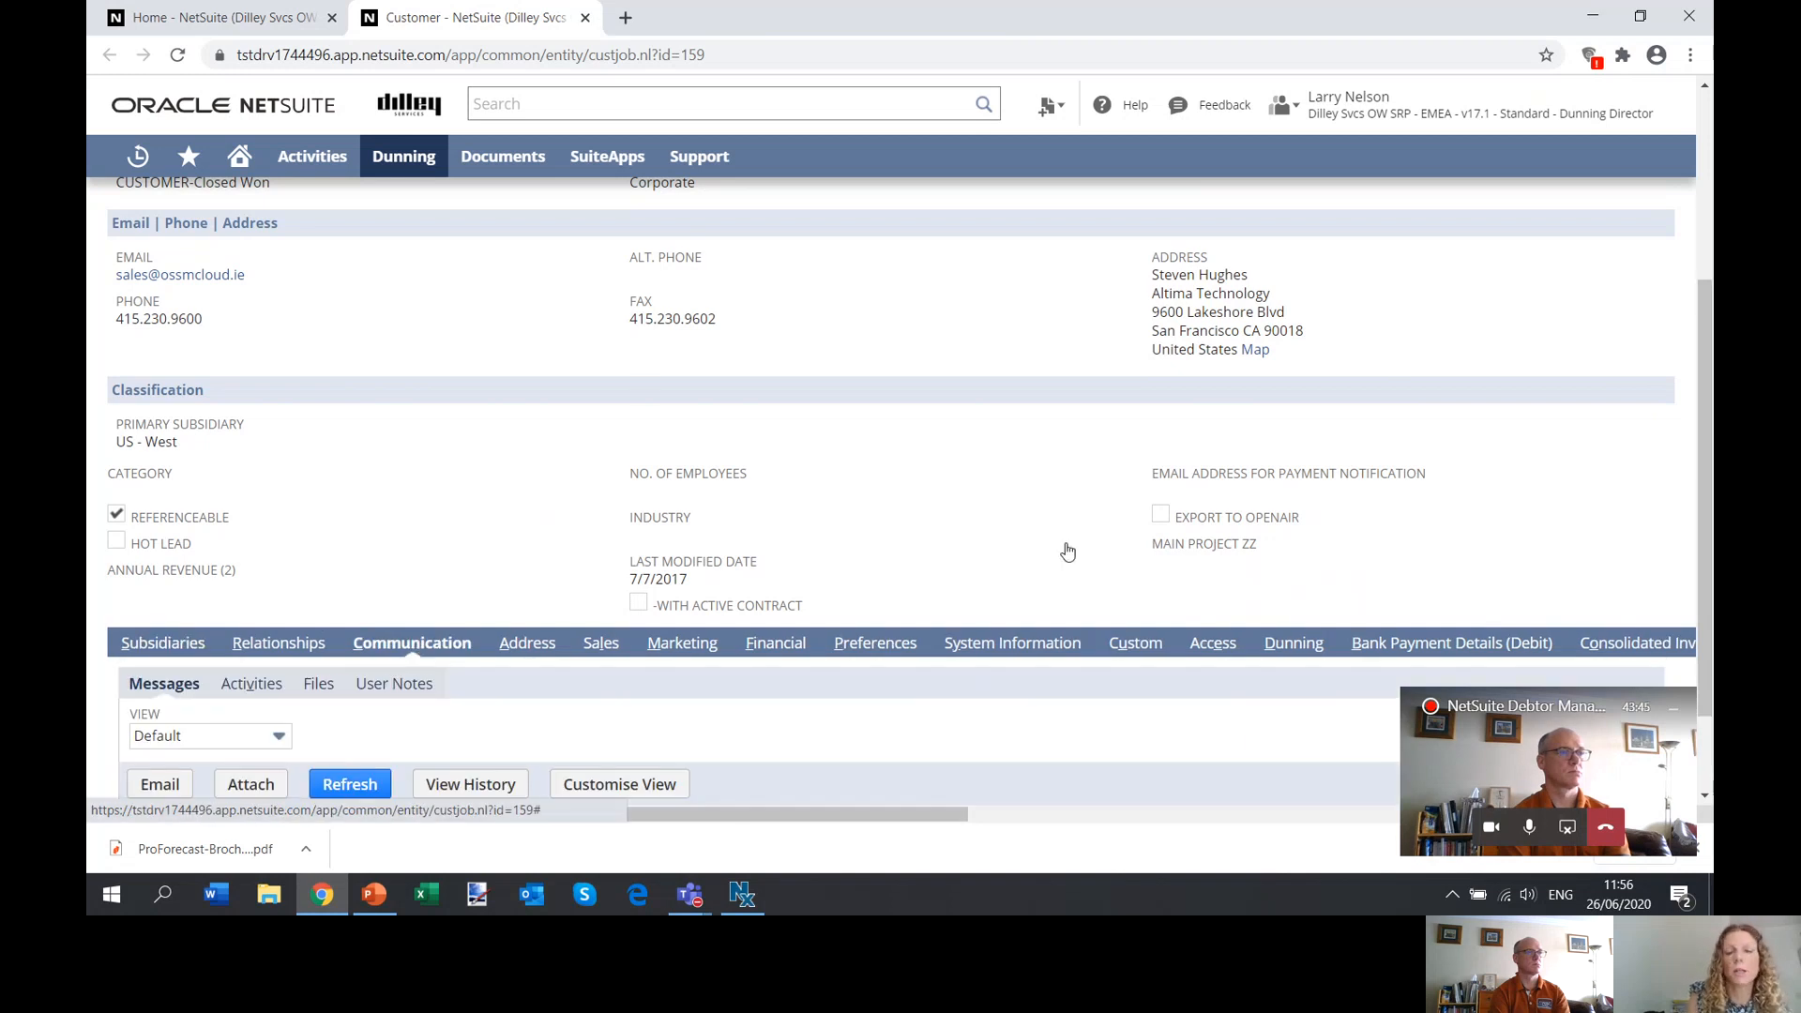
click(1675, 726)
drag(1707, 476, 1707, 657)
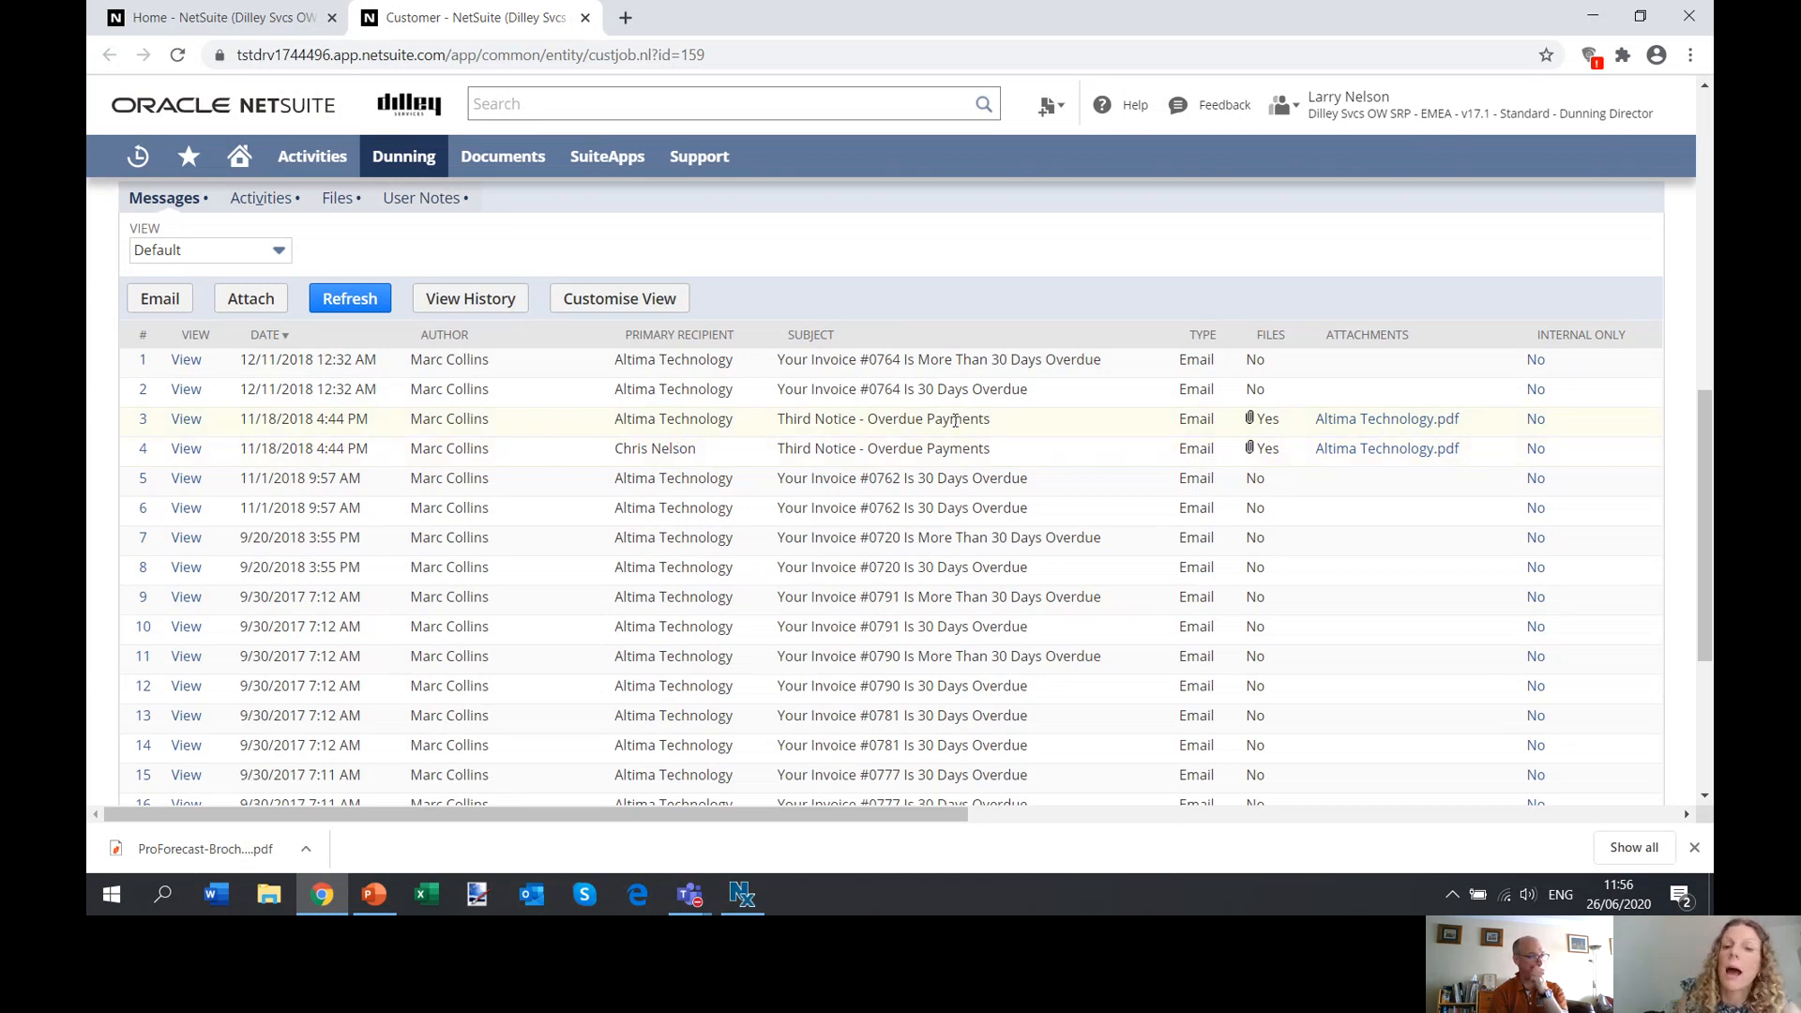
click(1369, 423)
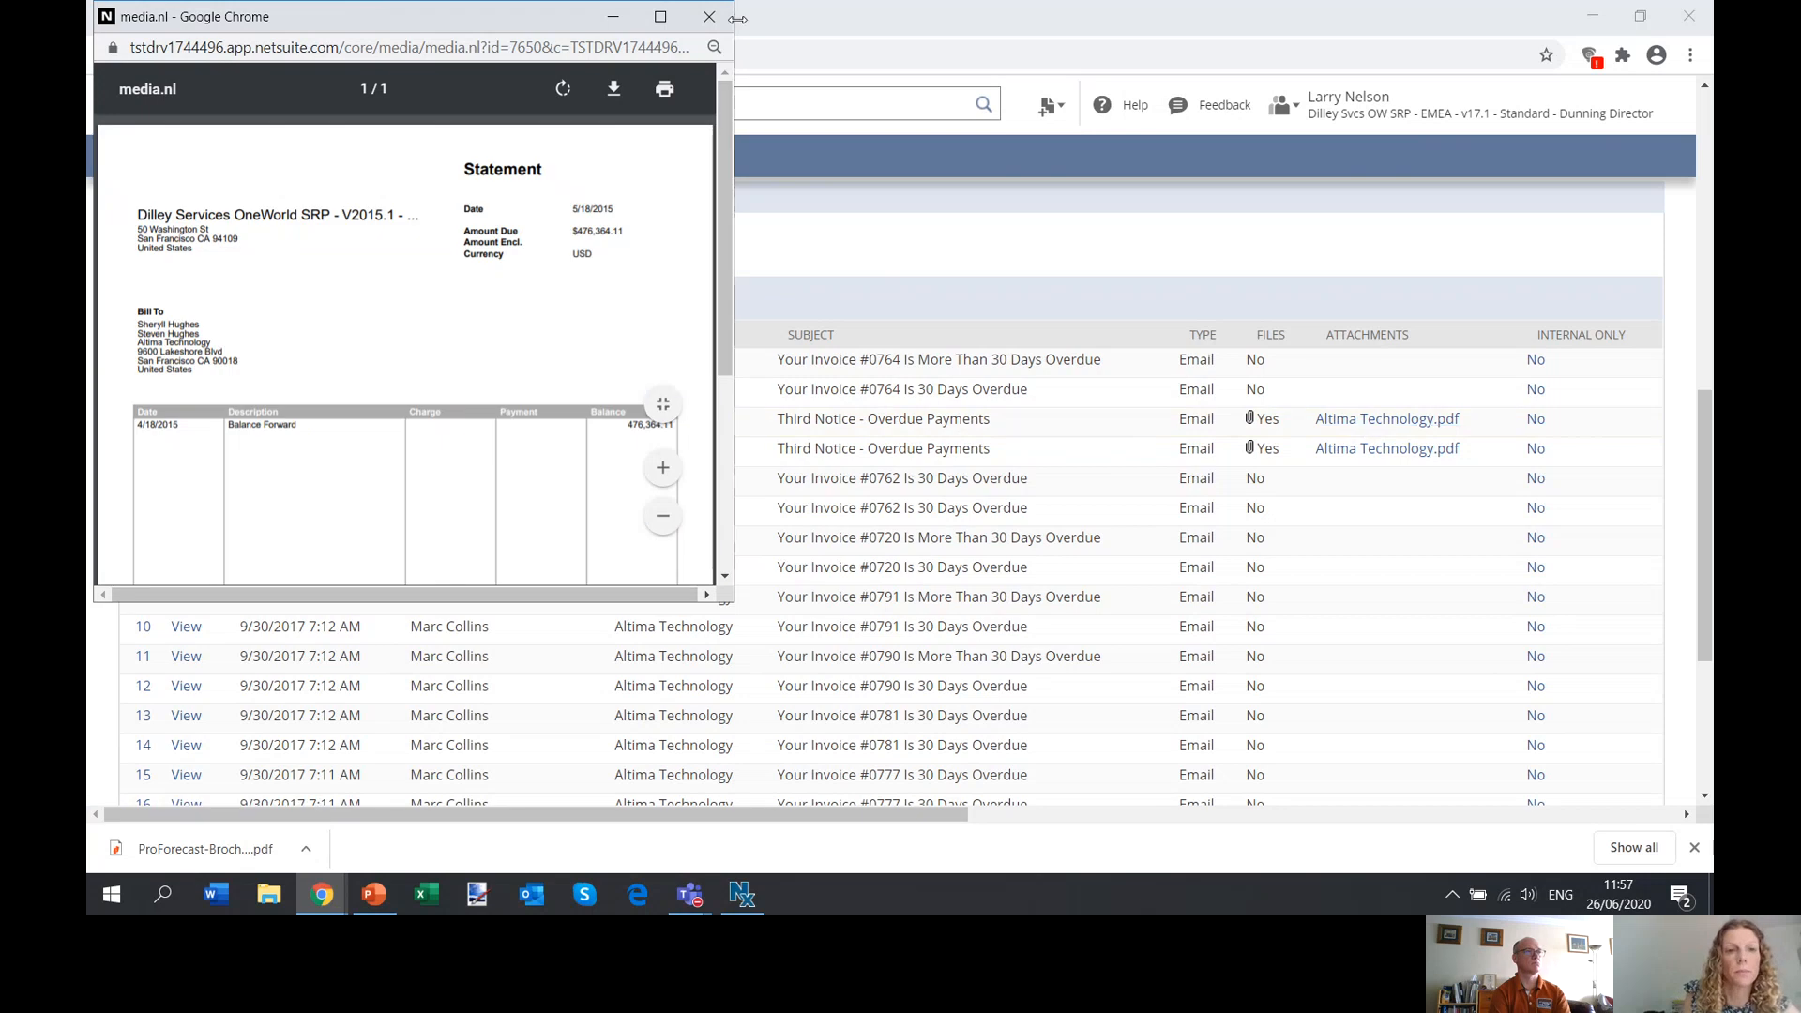
click(708, 18)
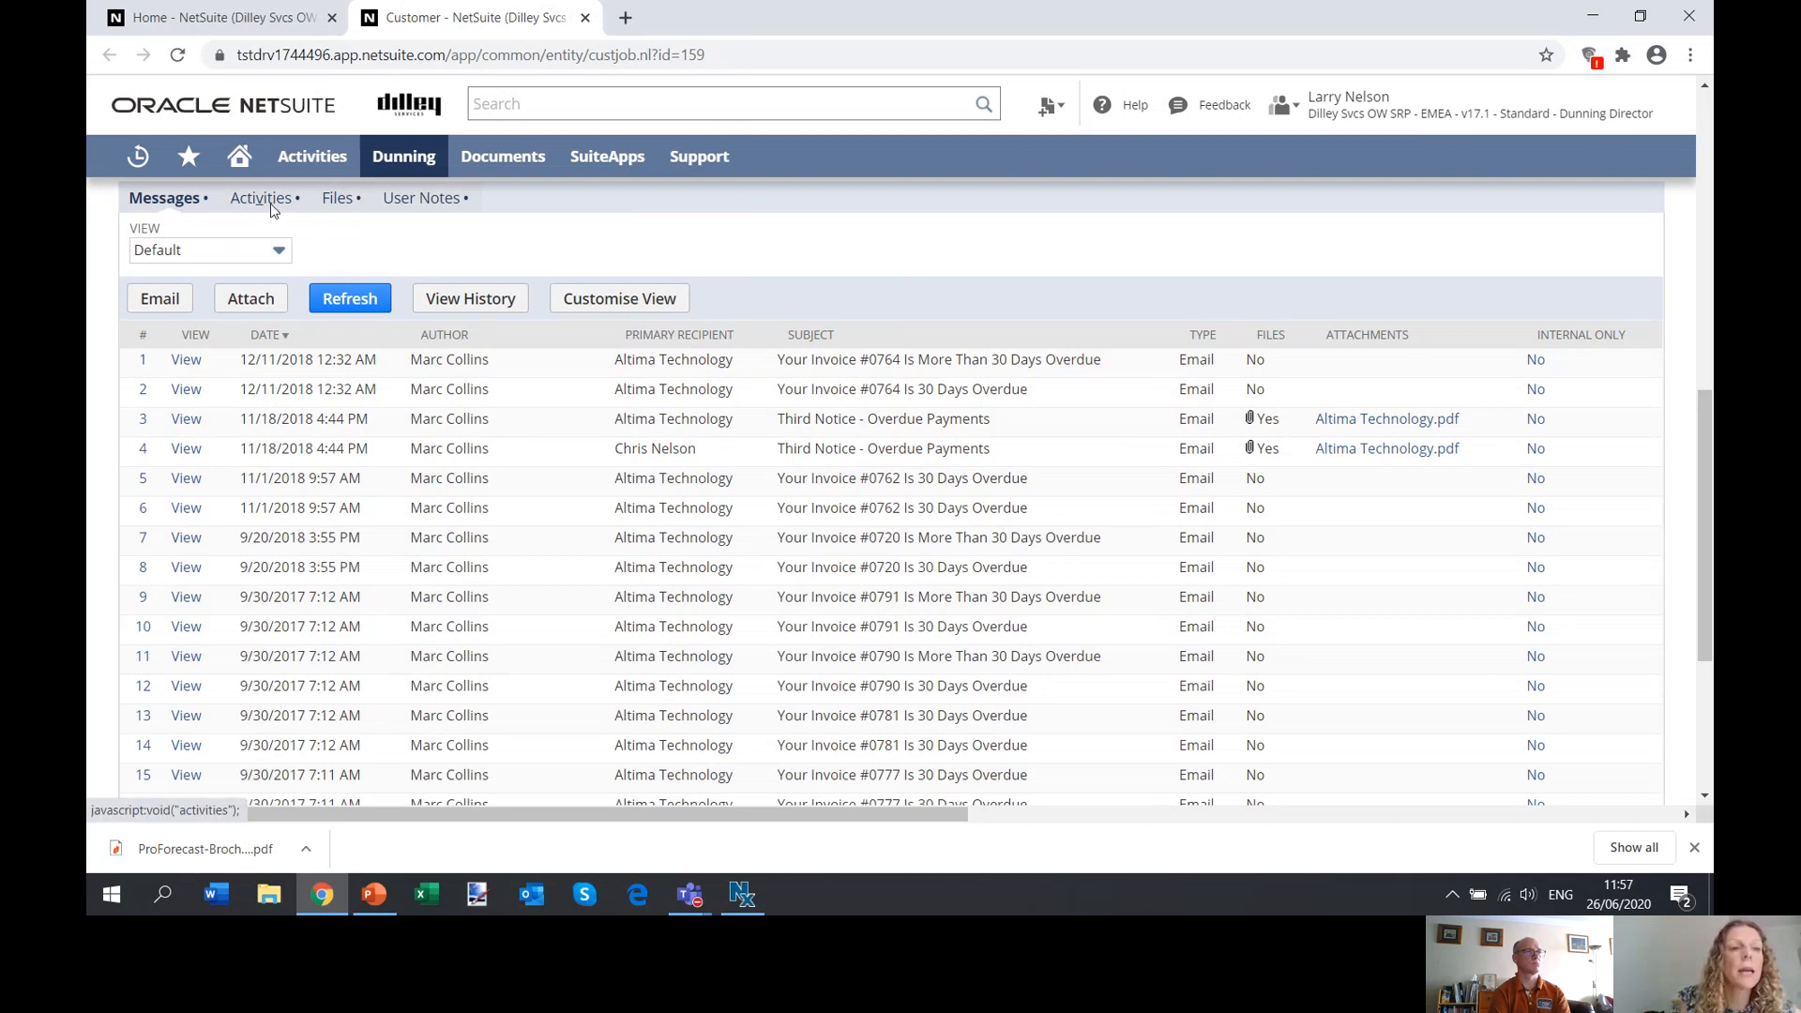
Inspect the Follow Up On Overdue Invoice #0764 phone call and its related records from the customer's activities, and close it.
click(271, 205)
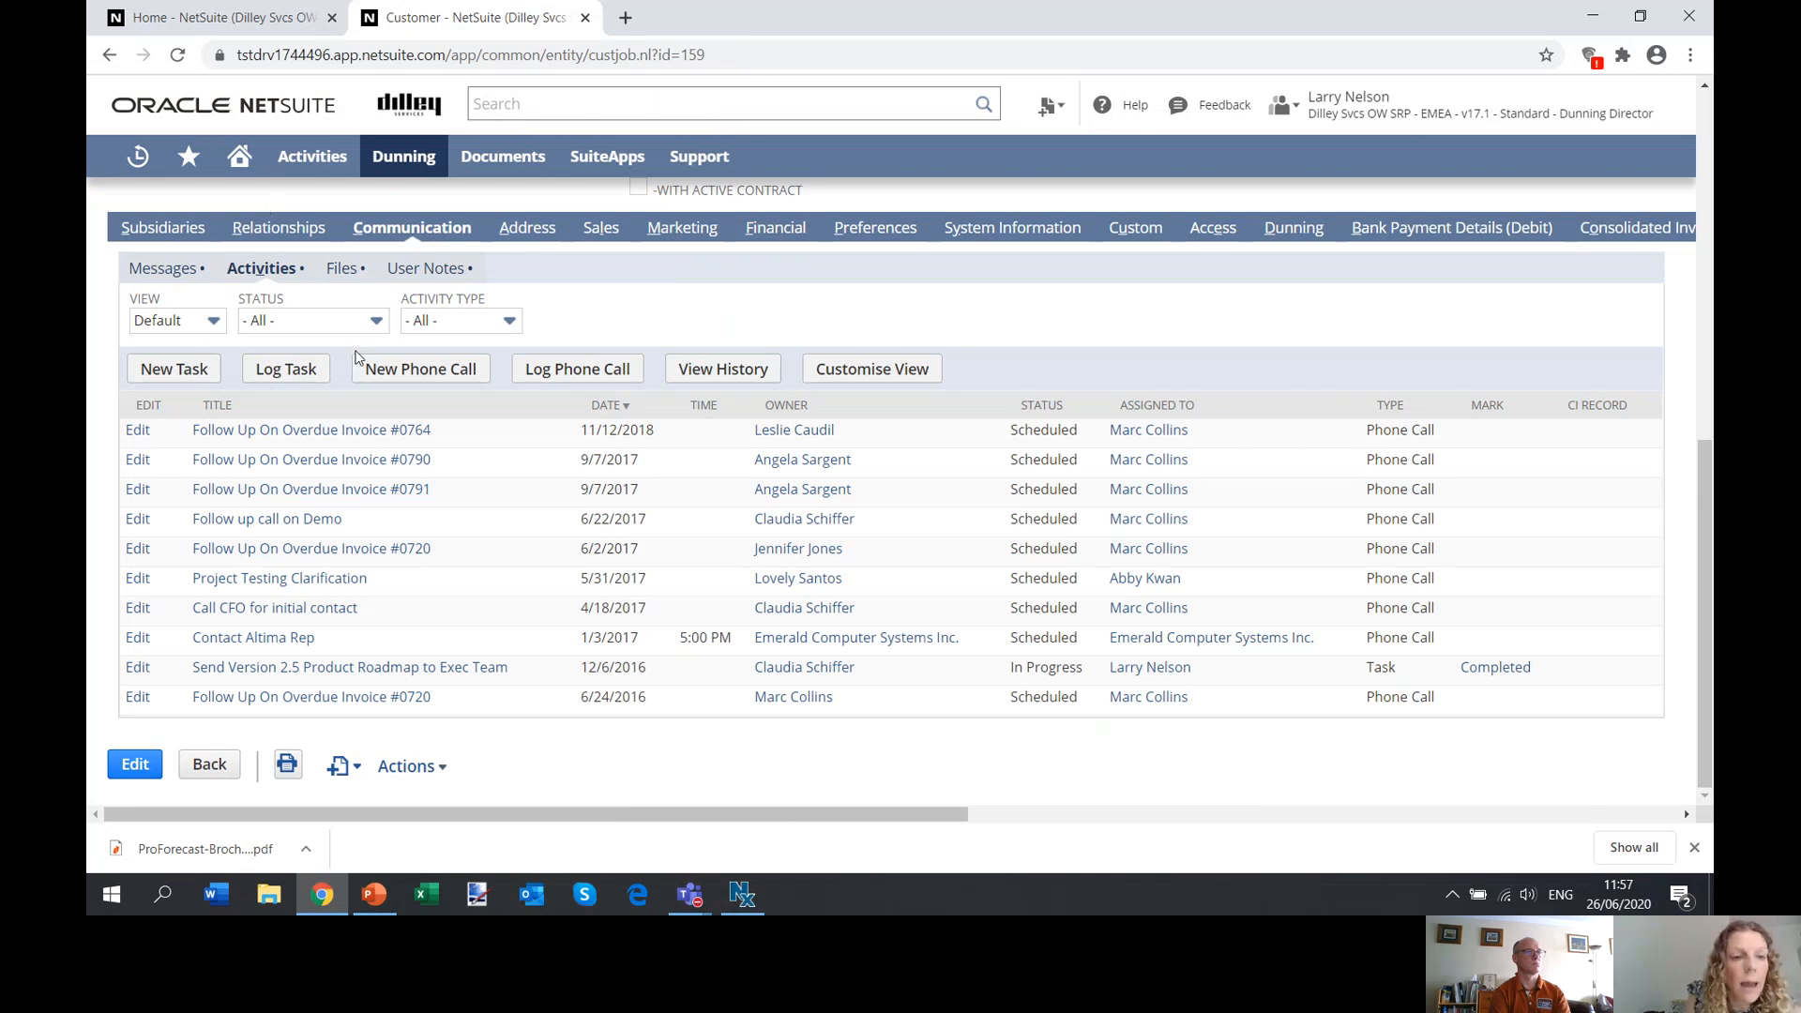
click(346, 433)
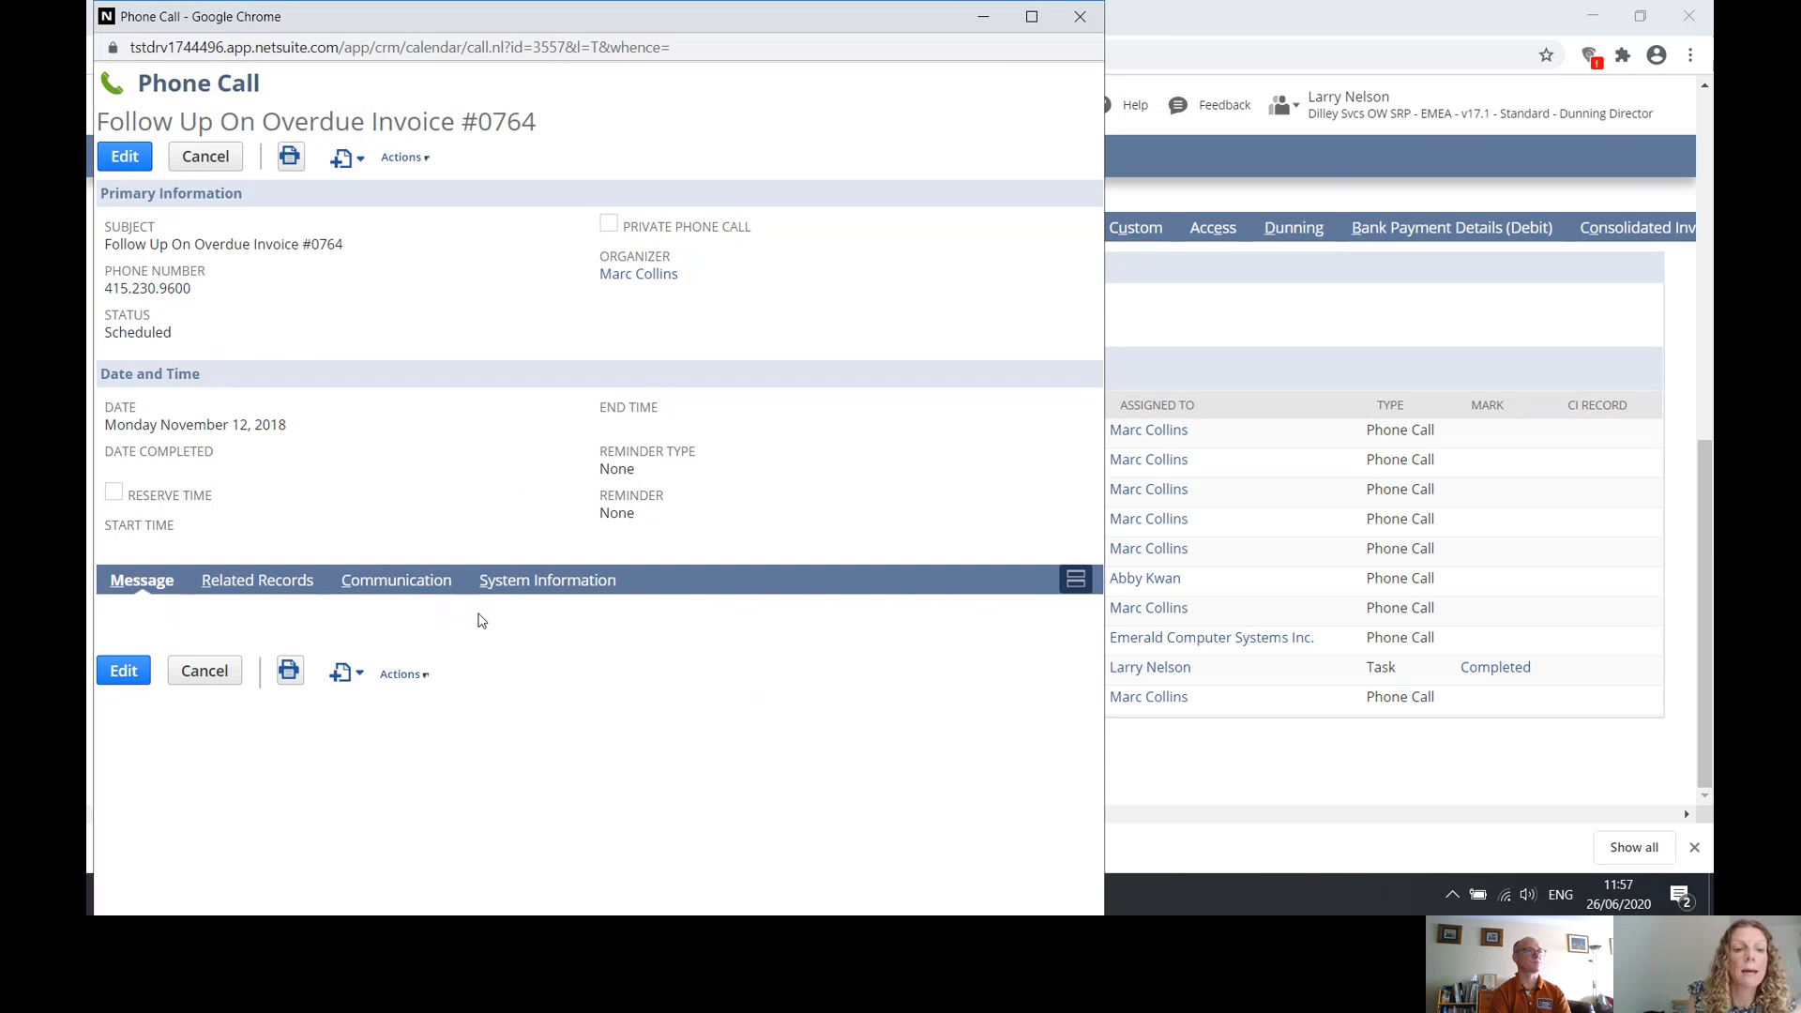
click(280, 582)
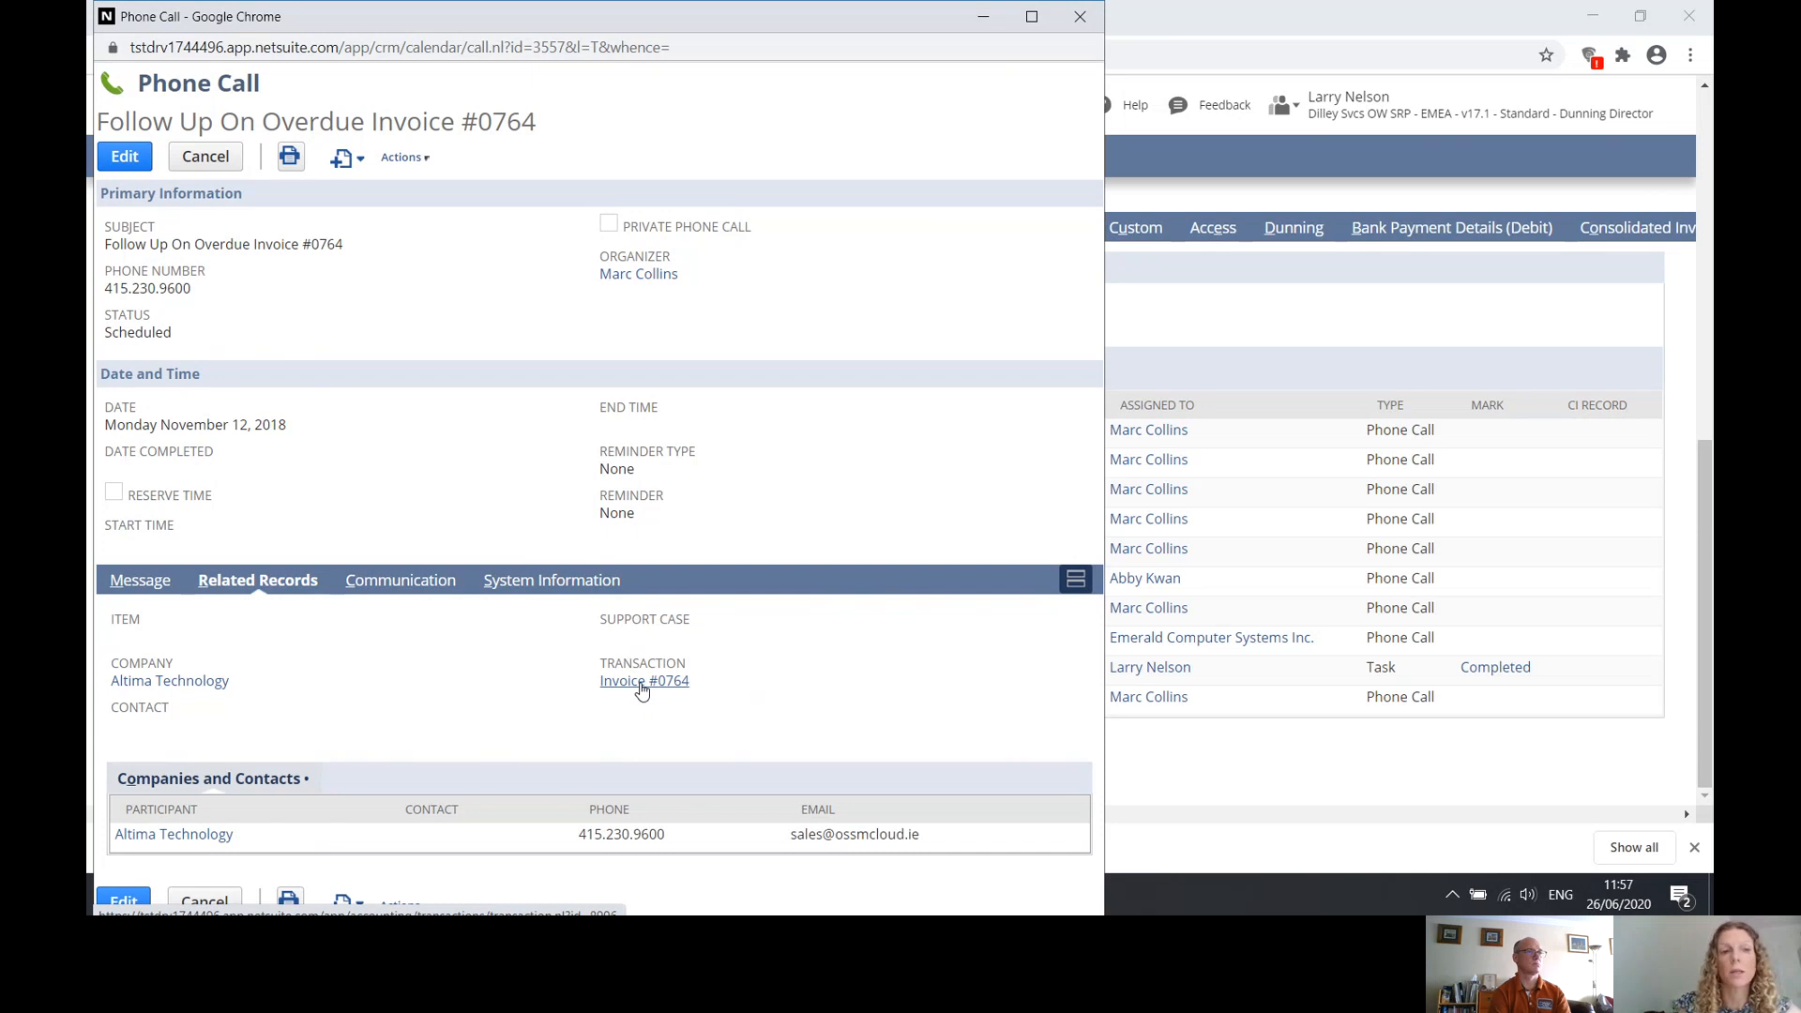
click(1080, 18)
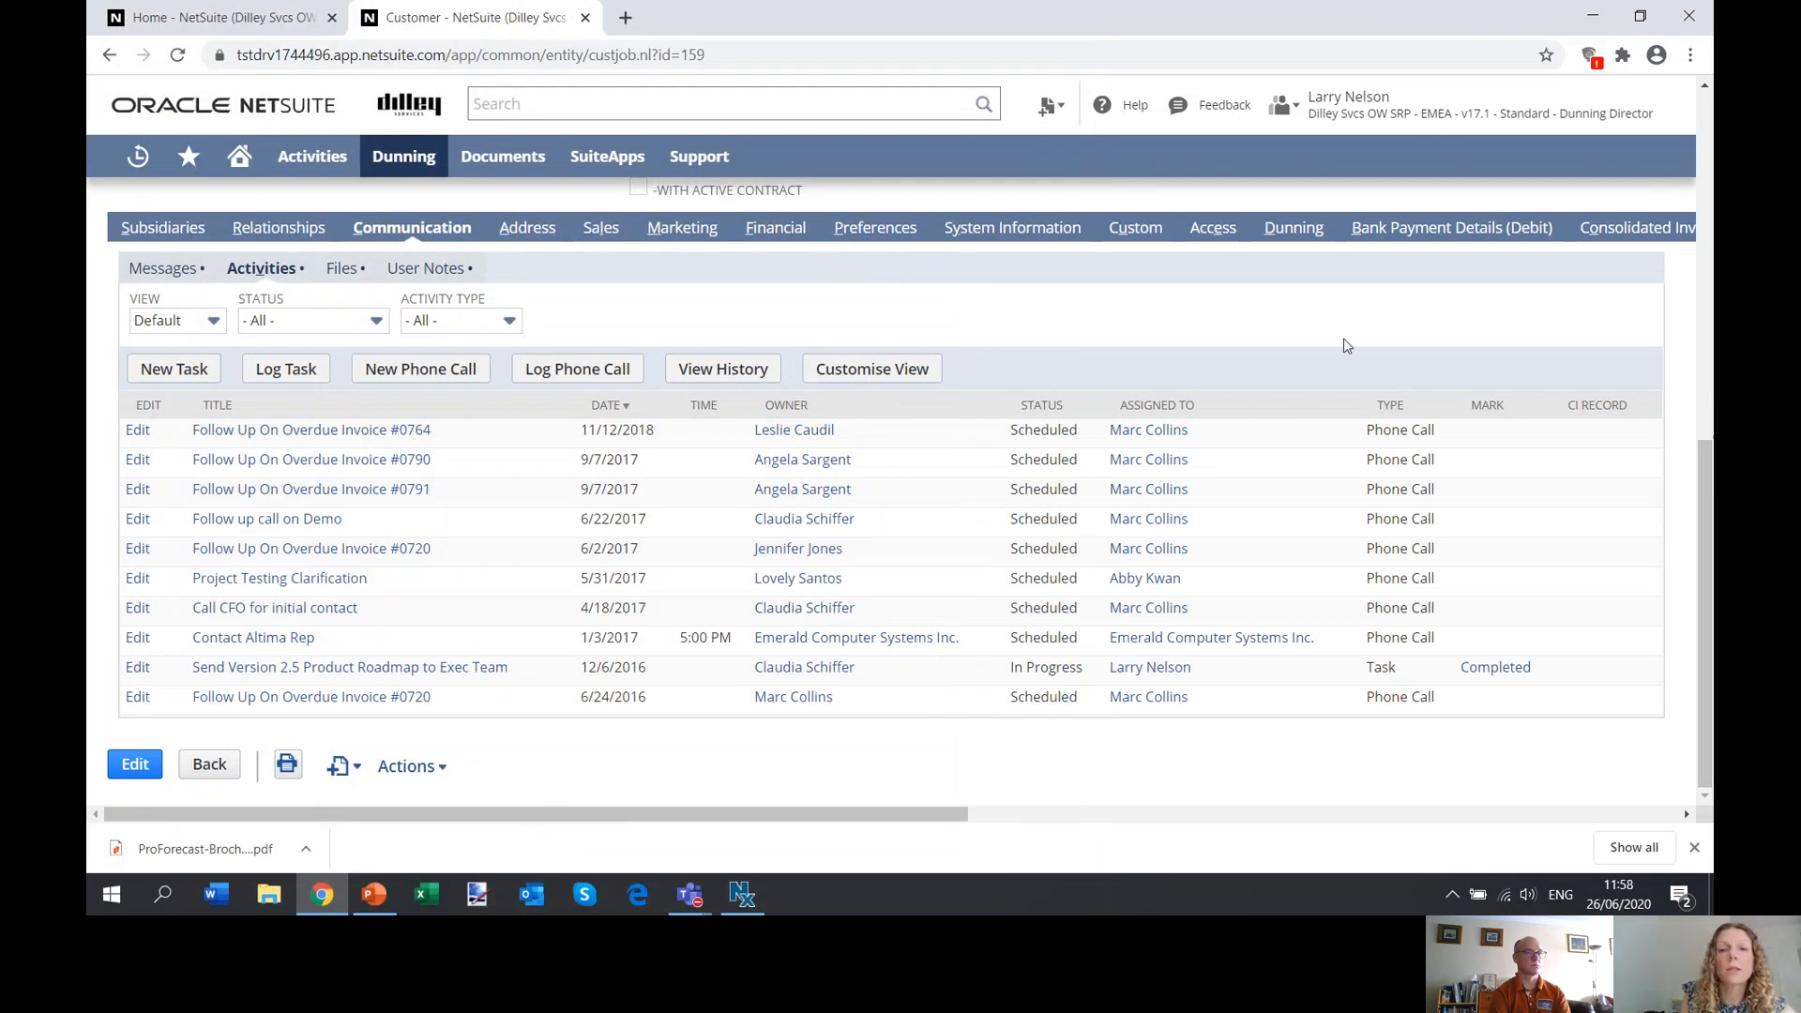
Examine the customer's dunning recipients and dunning setup, including the level, procedure and Pause Dunning setting.
click(1296, 229)
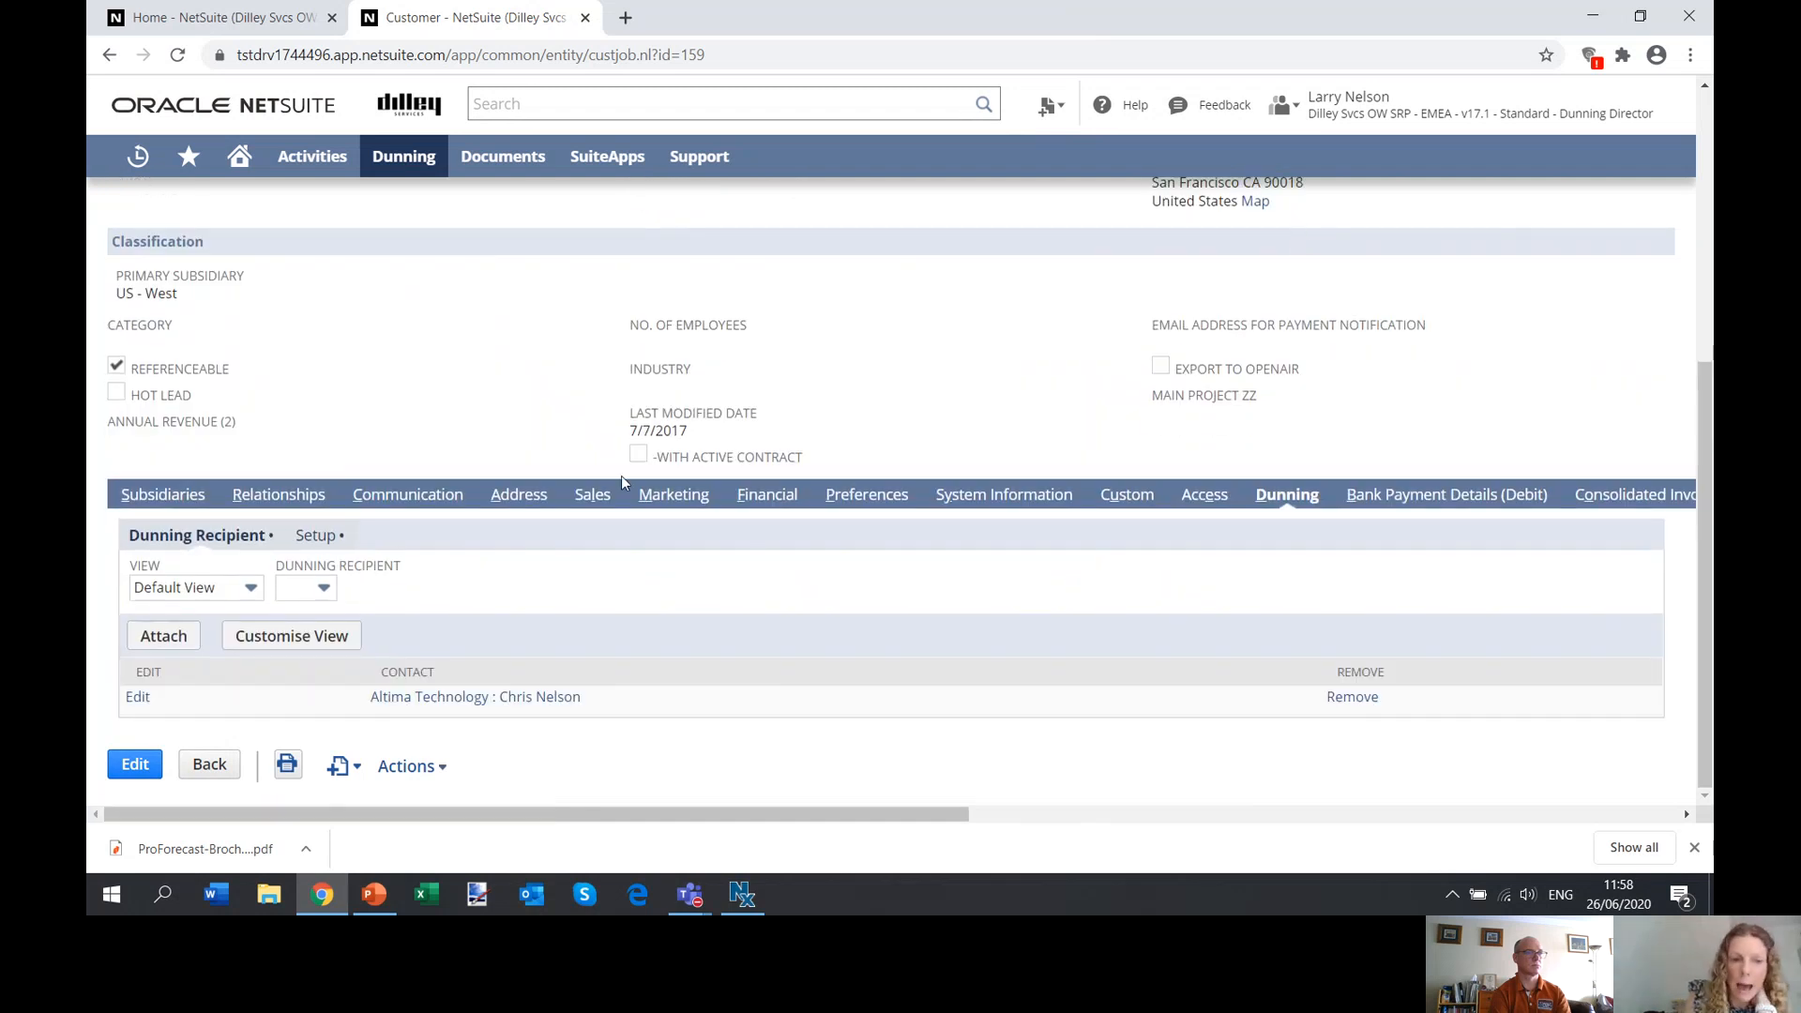
click(316, 537)
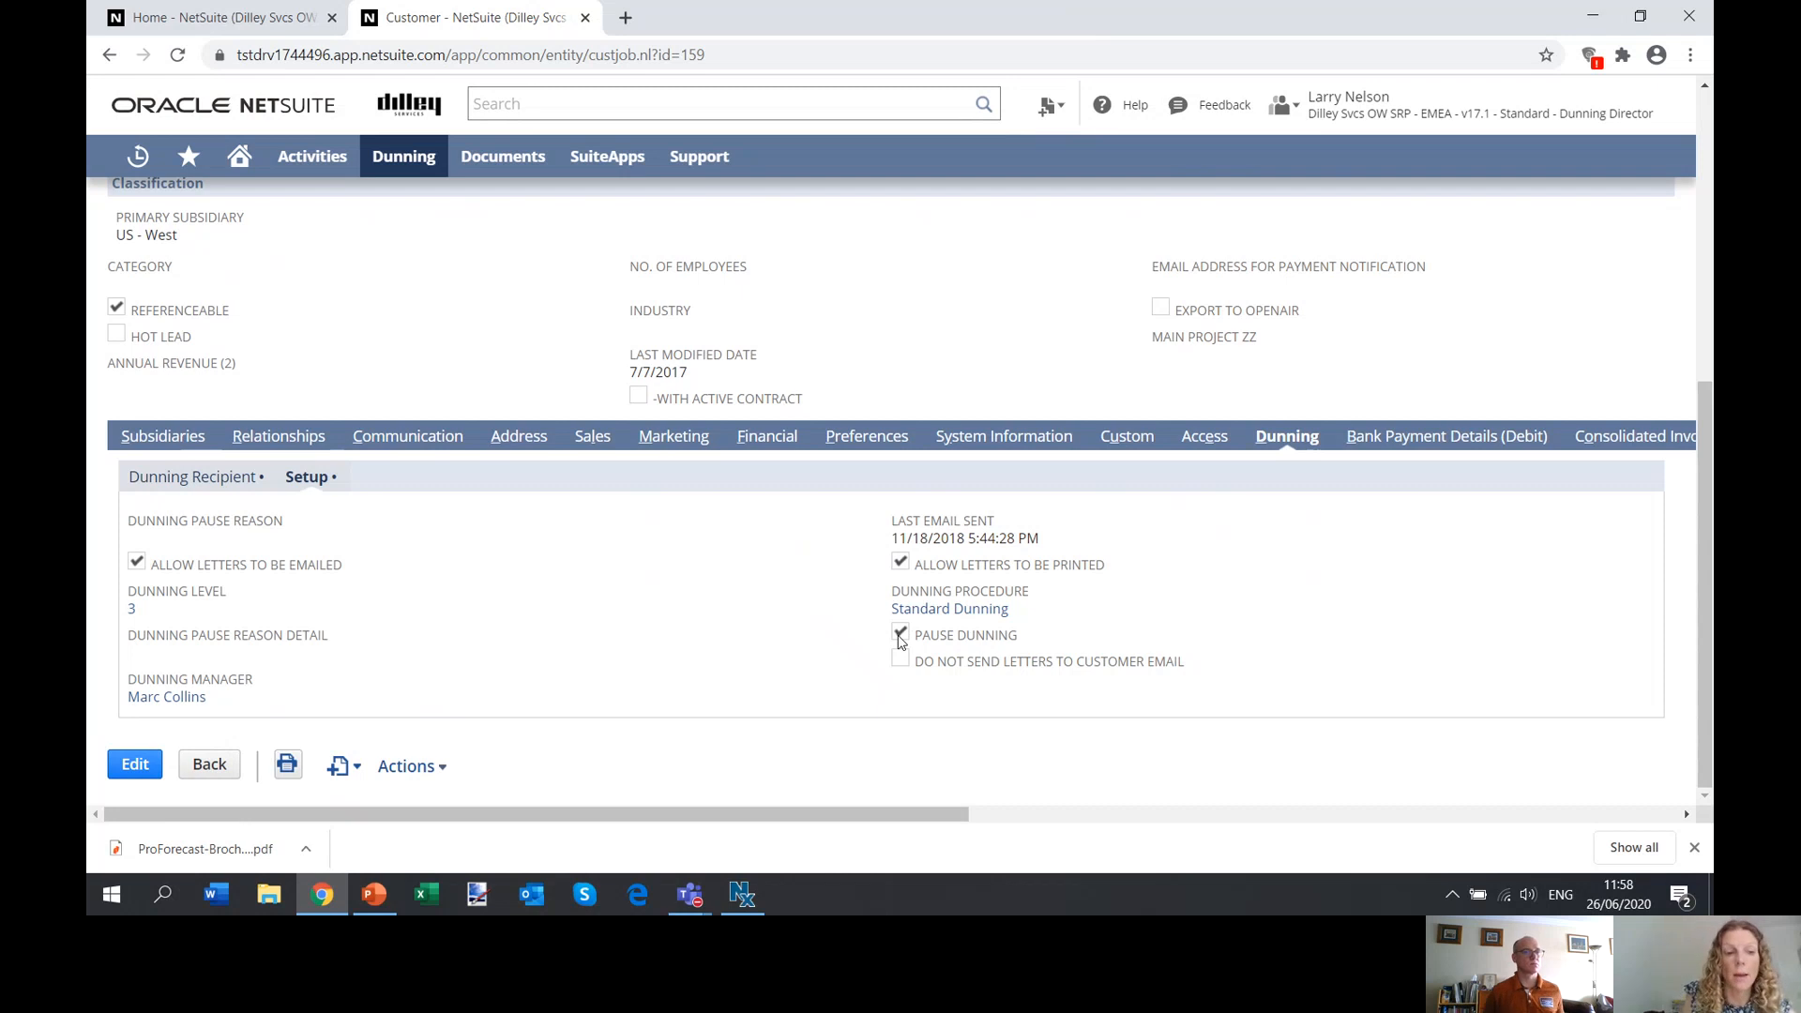
Go to the list of dunning procedures and open the Standard Dunning procedure for viewing.
drag(1709, 401, 1711, 159)
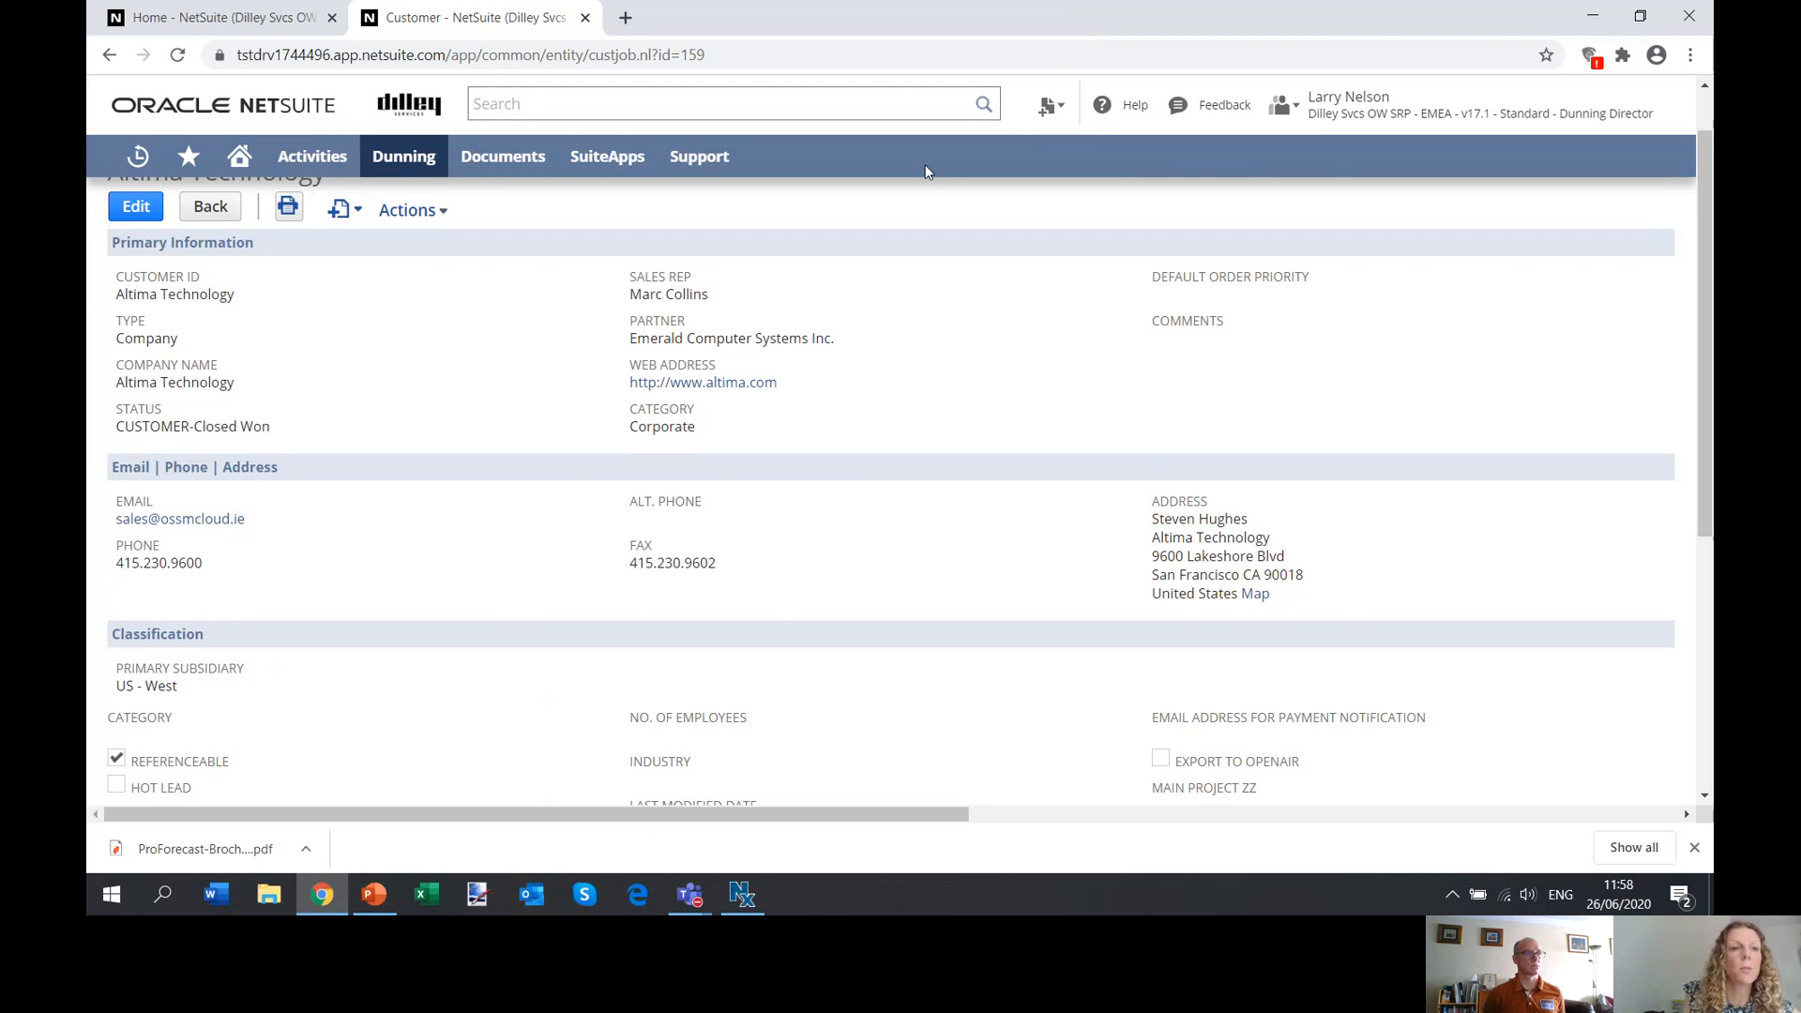
mouse_move(403, 158)
mouse_move(423, 246)
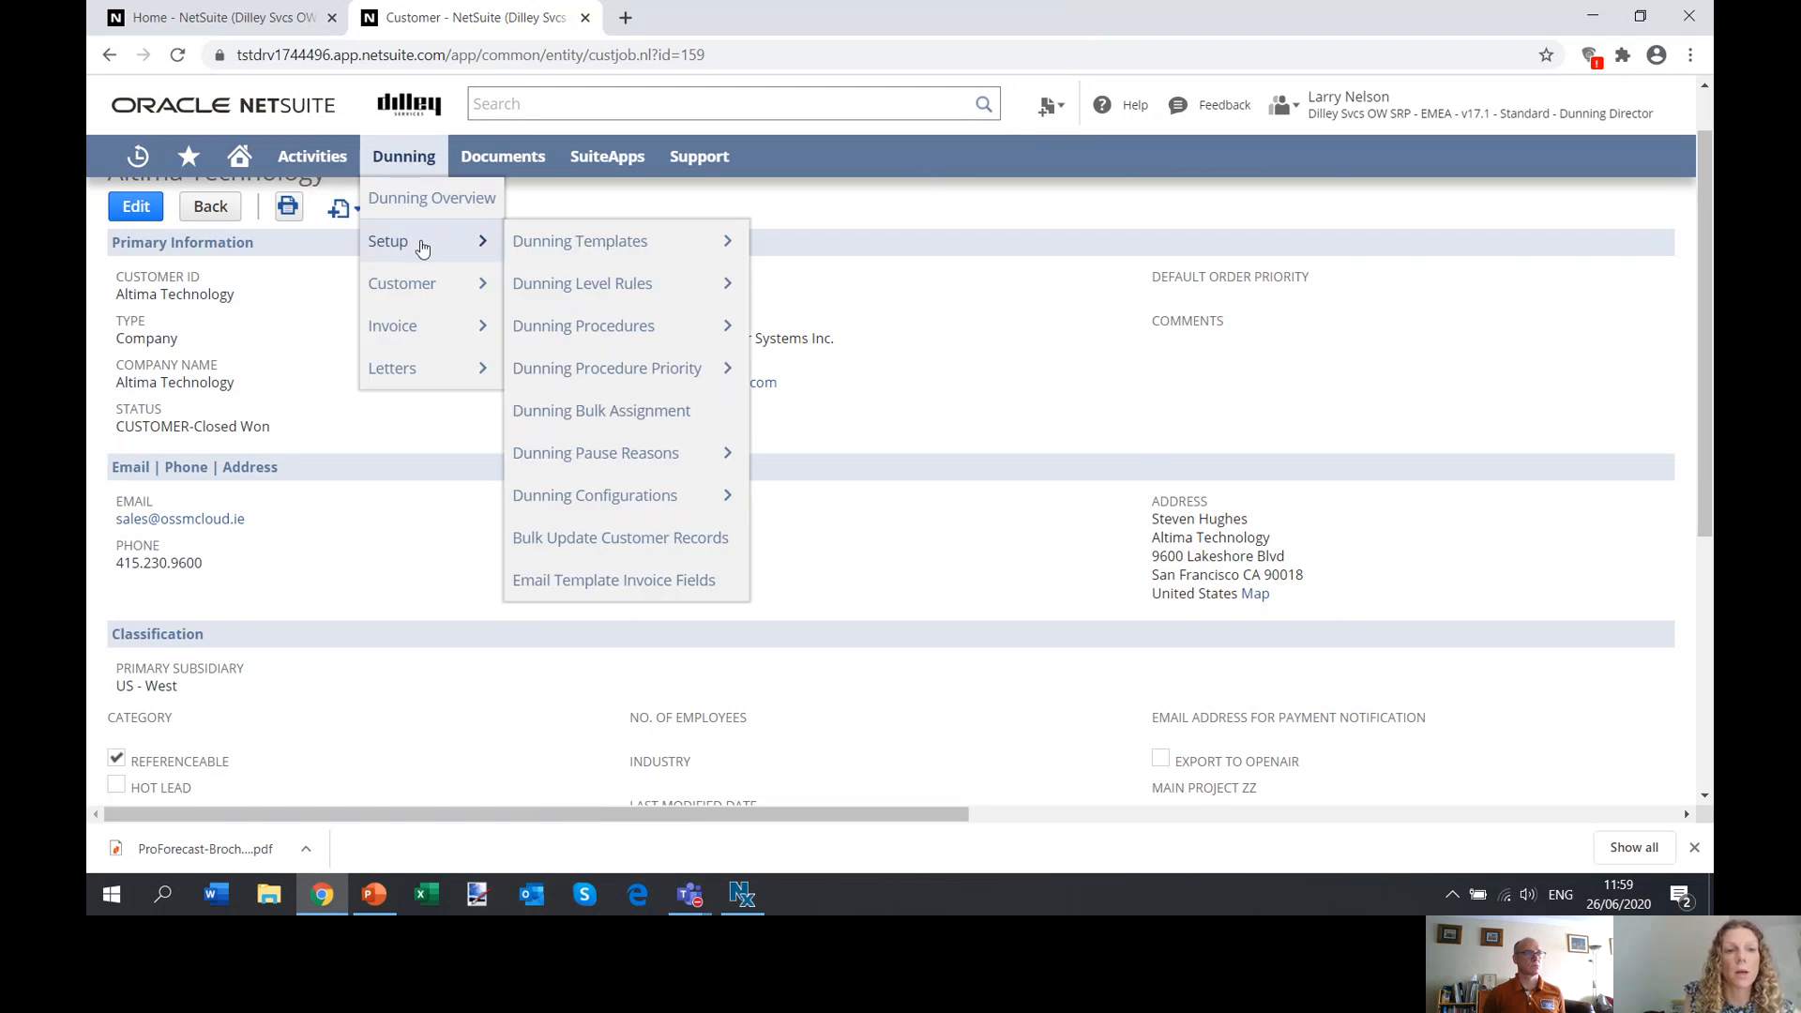
mouse_move(566, 332)
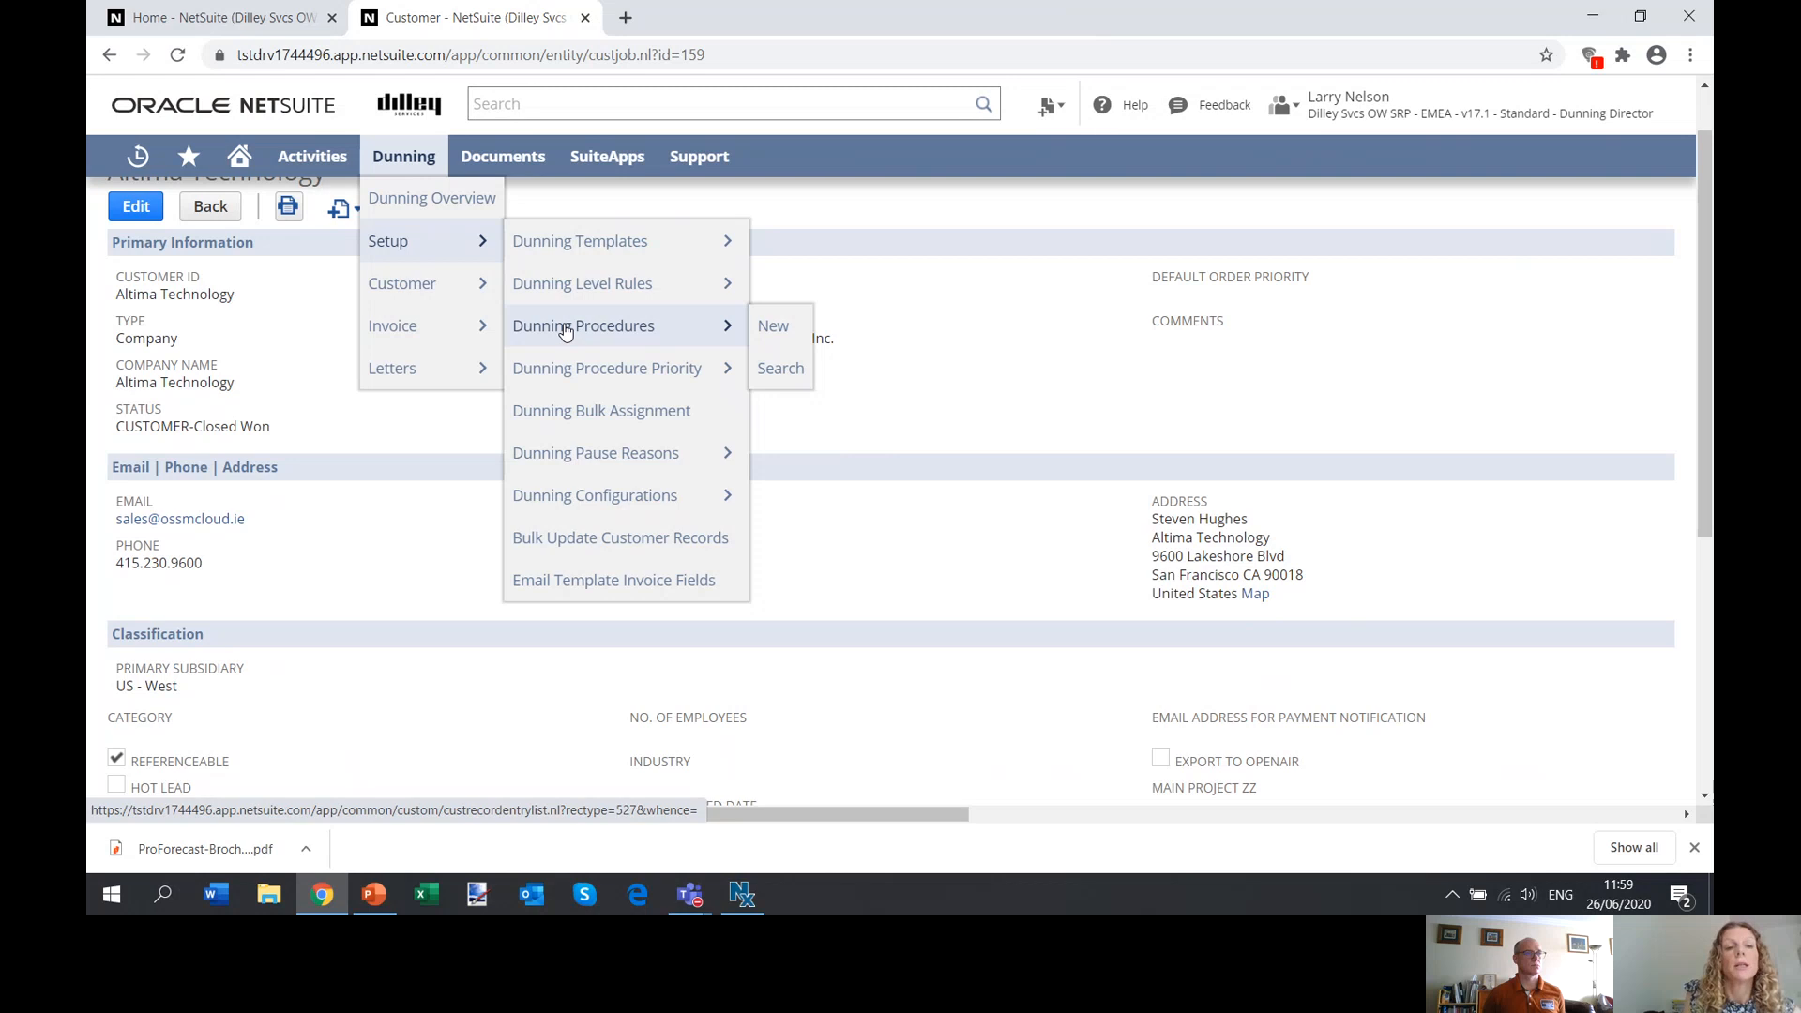
click(566, 328)
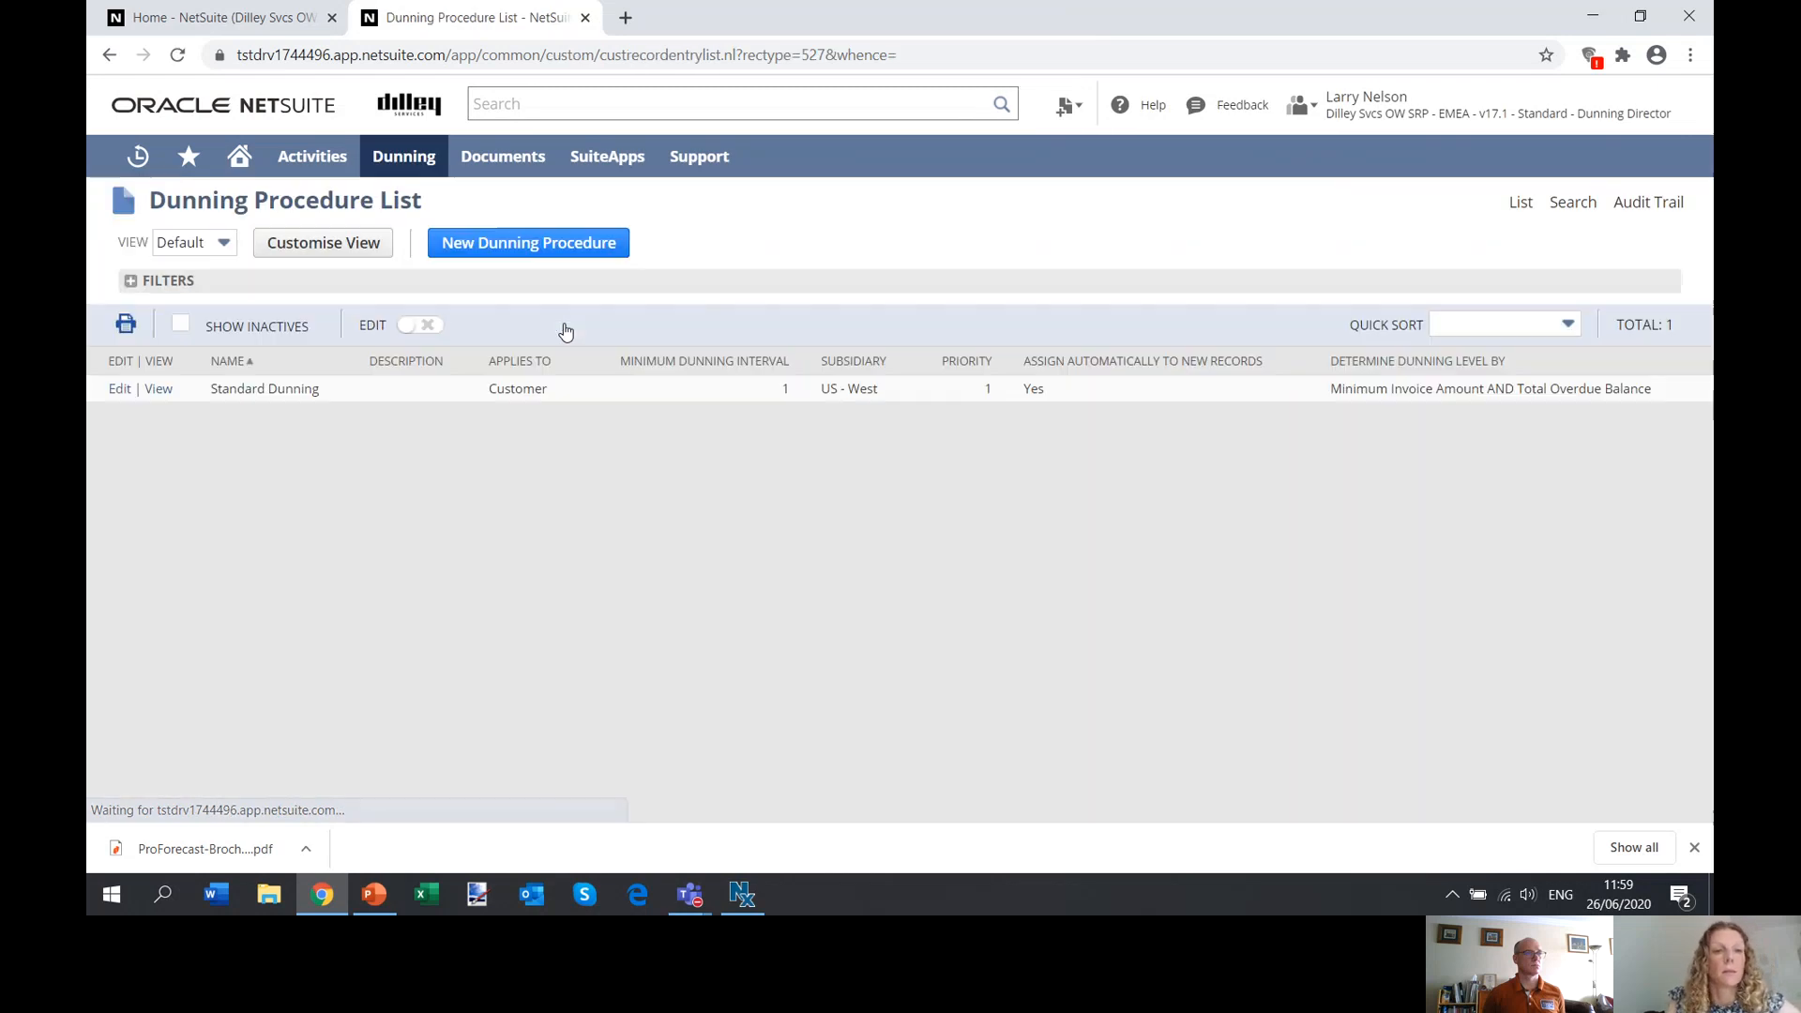
click(158, 393)
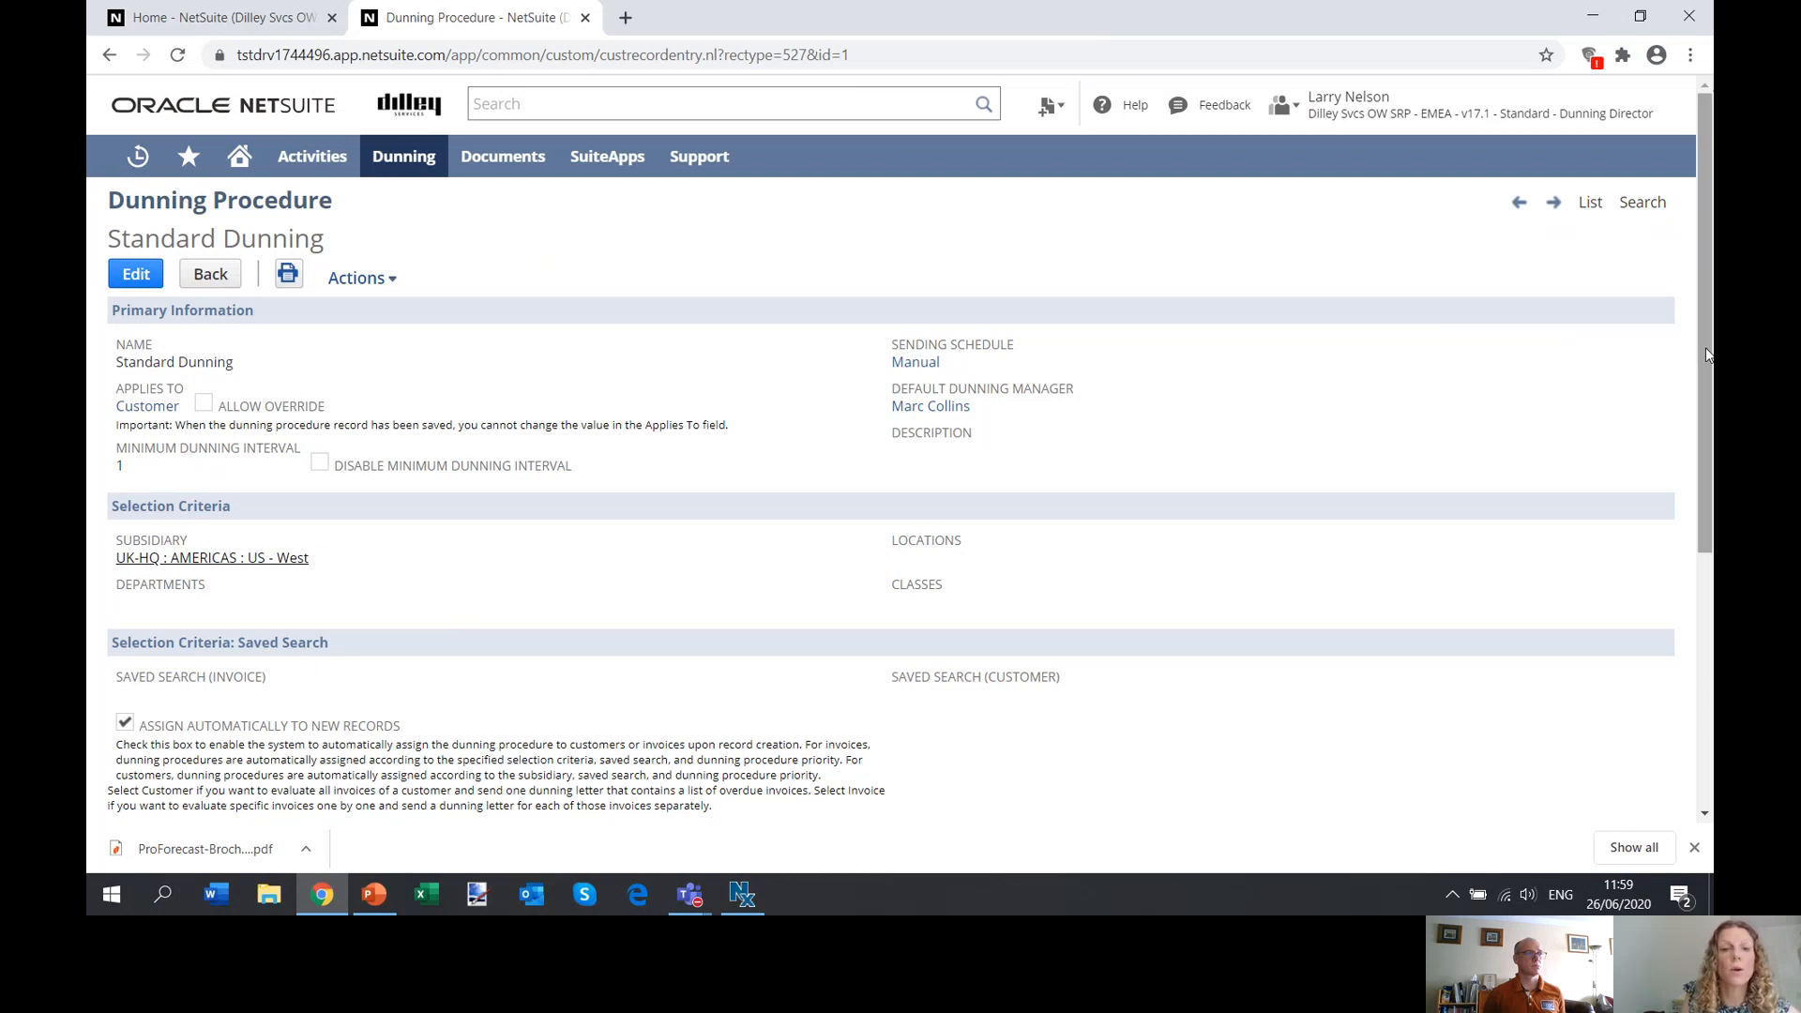
Review the Standard Dunning procedure's selection criteria and the rules, overdue thresholds and letter templates of its dunning levels.
drag(1705, 353, 1707, 405)
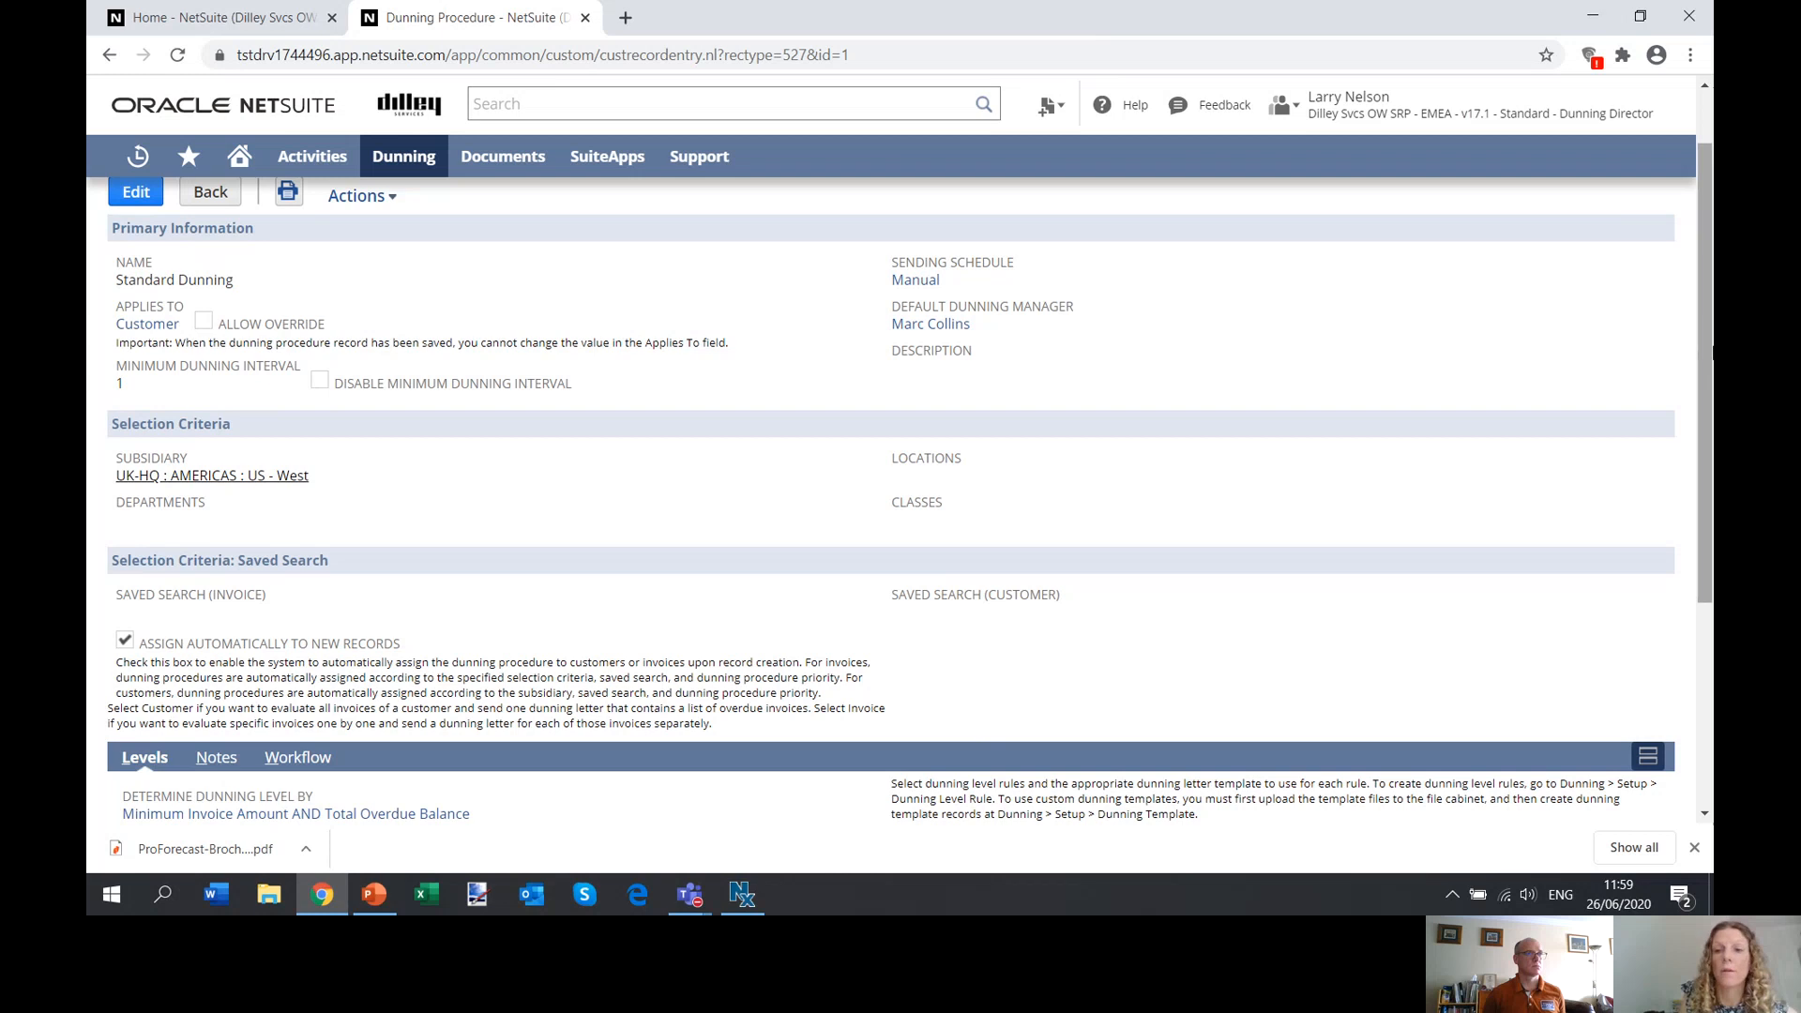
drag(1702, 345, 1699, 521)
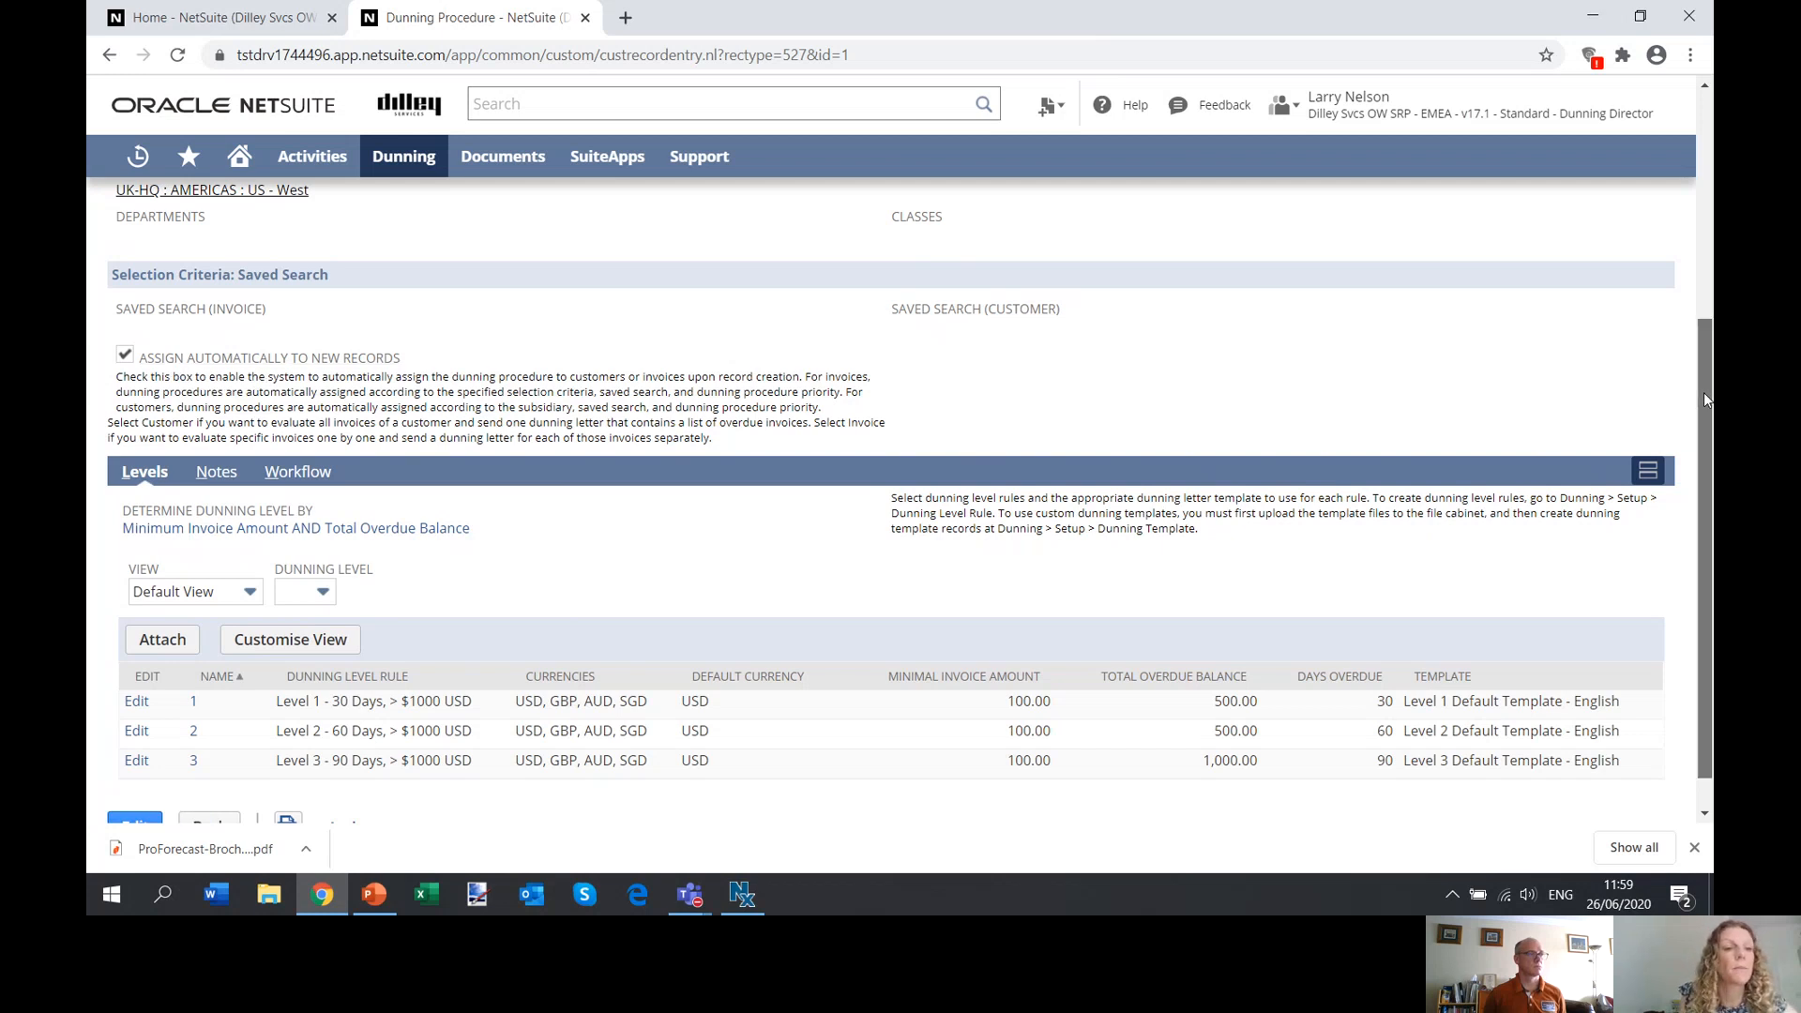
drag(1703, 393, 1700, 432)
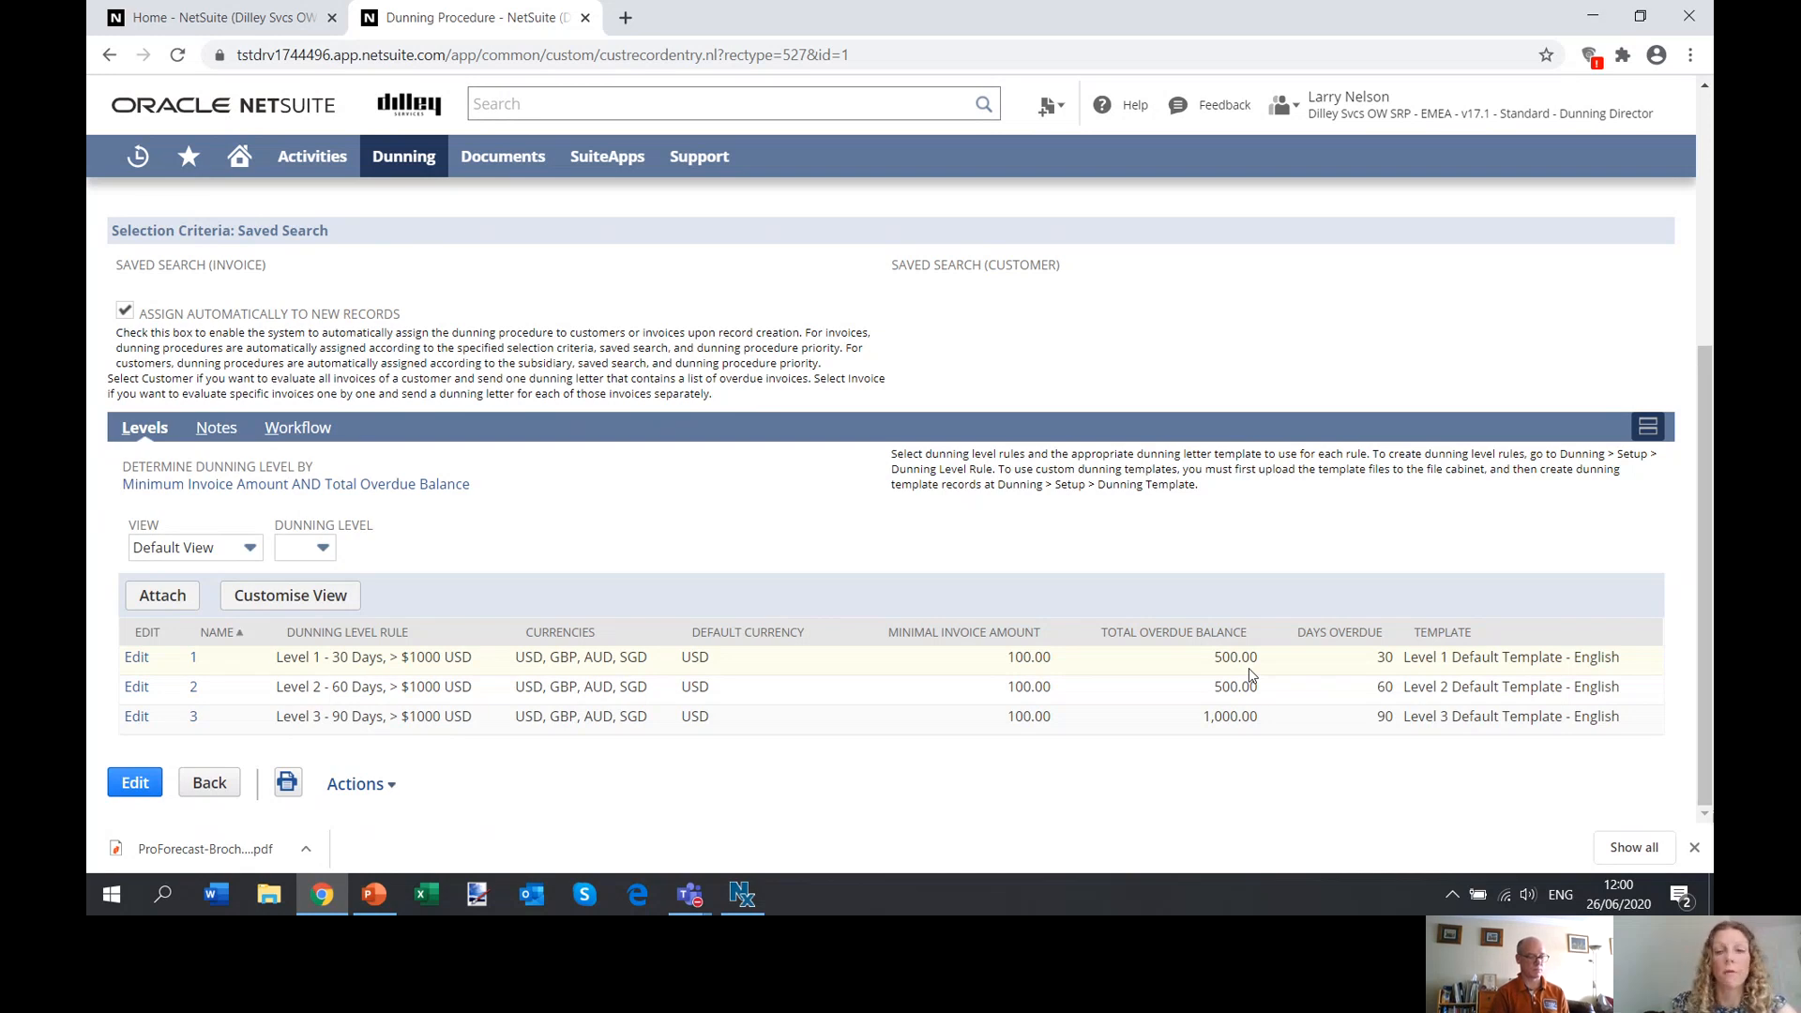
Switch to the SuiteSuccess - WD EMEA with Add-Ons v2020.1.0 5.13 - EMEA - A/R Assistant role.
drag(1703, 463, 1680, 161)
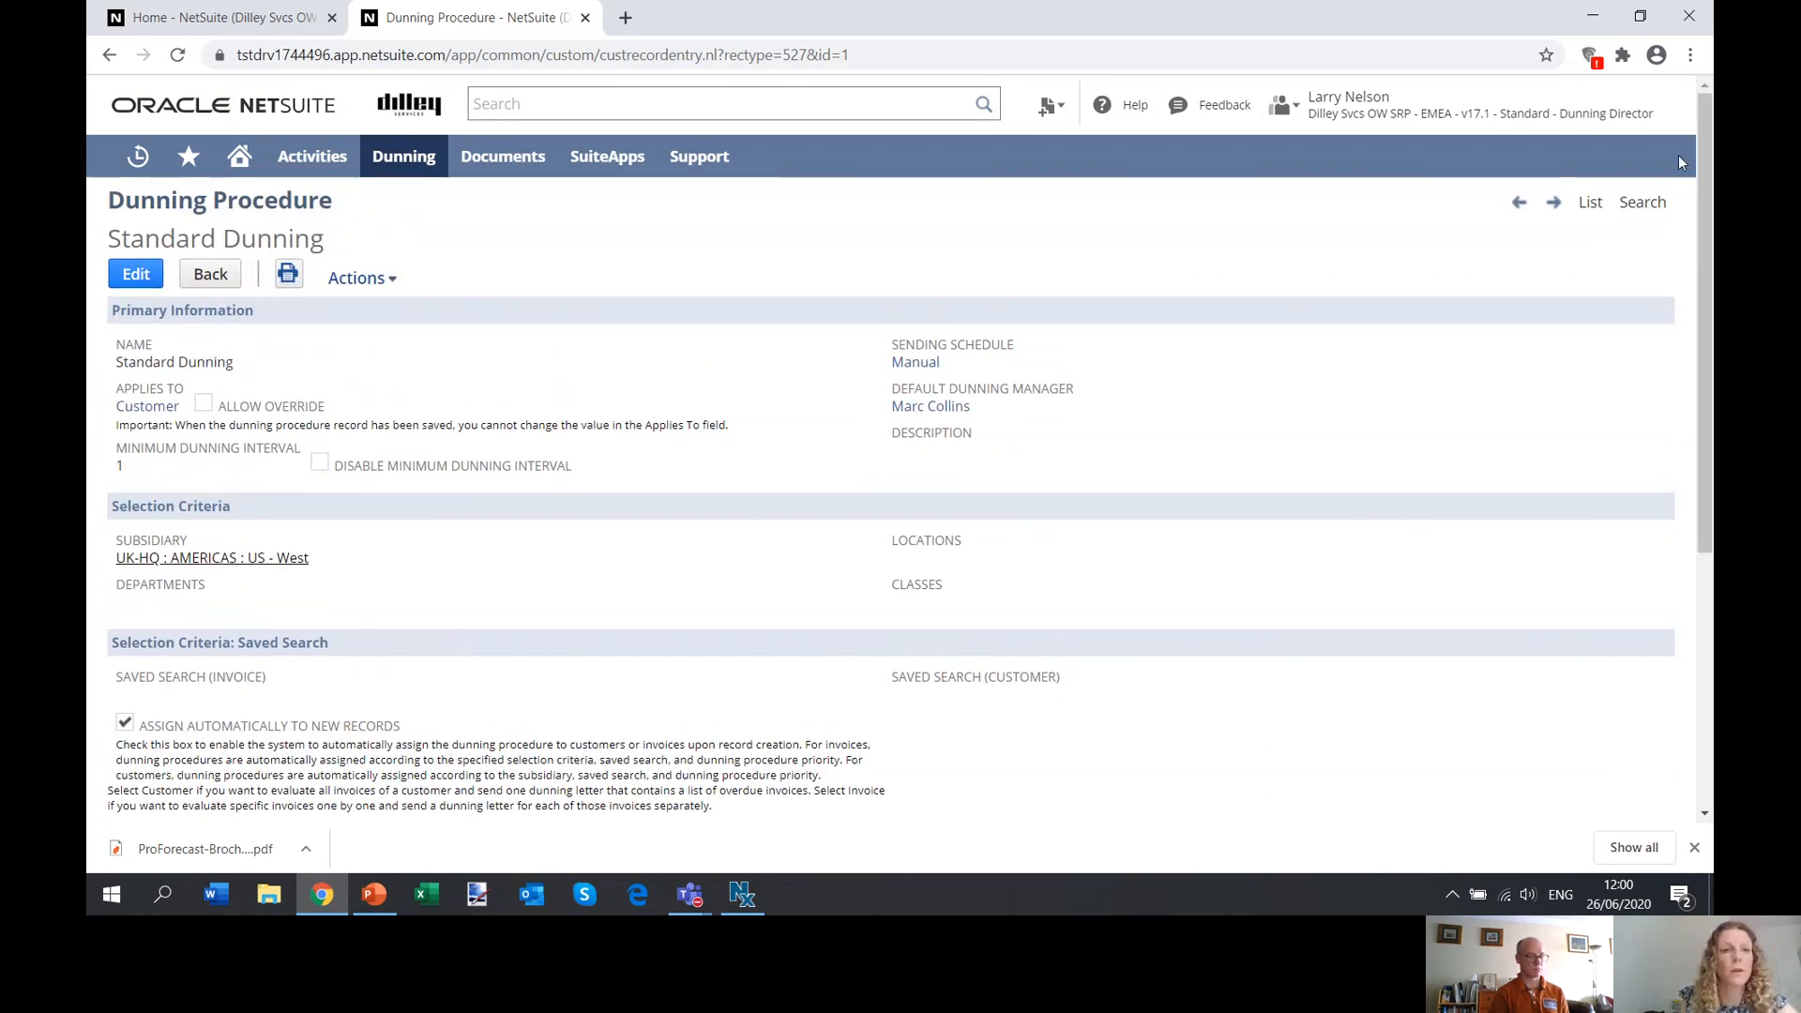
mouse_move(1449, 127)
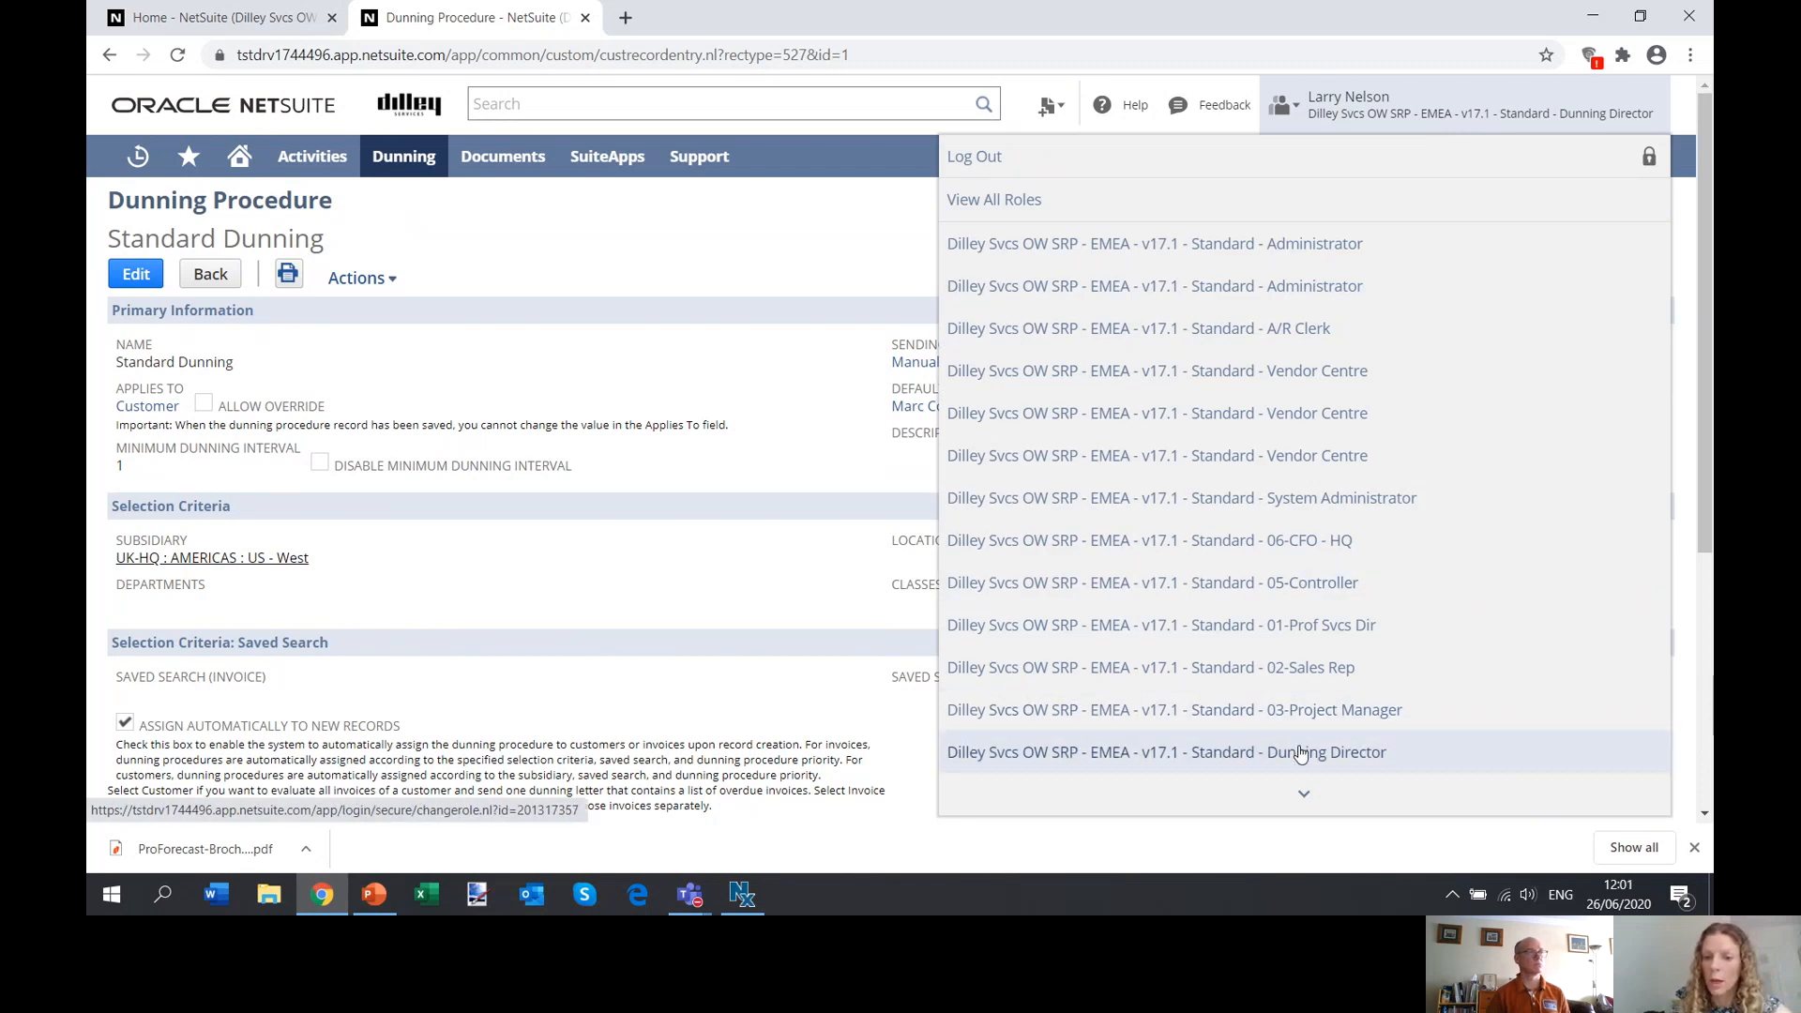
mouse_move(1304, 795)
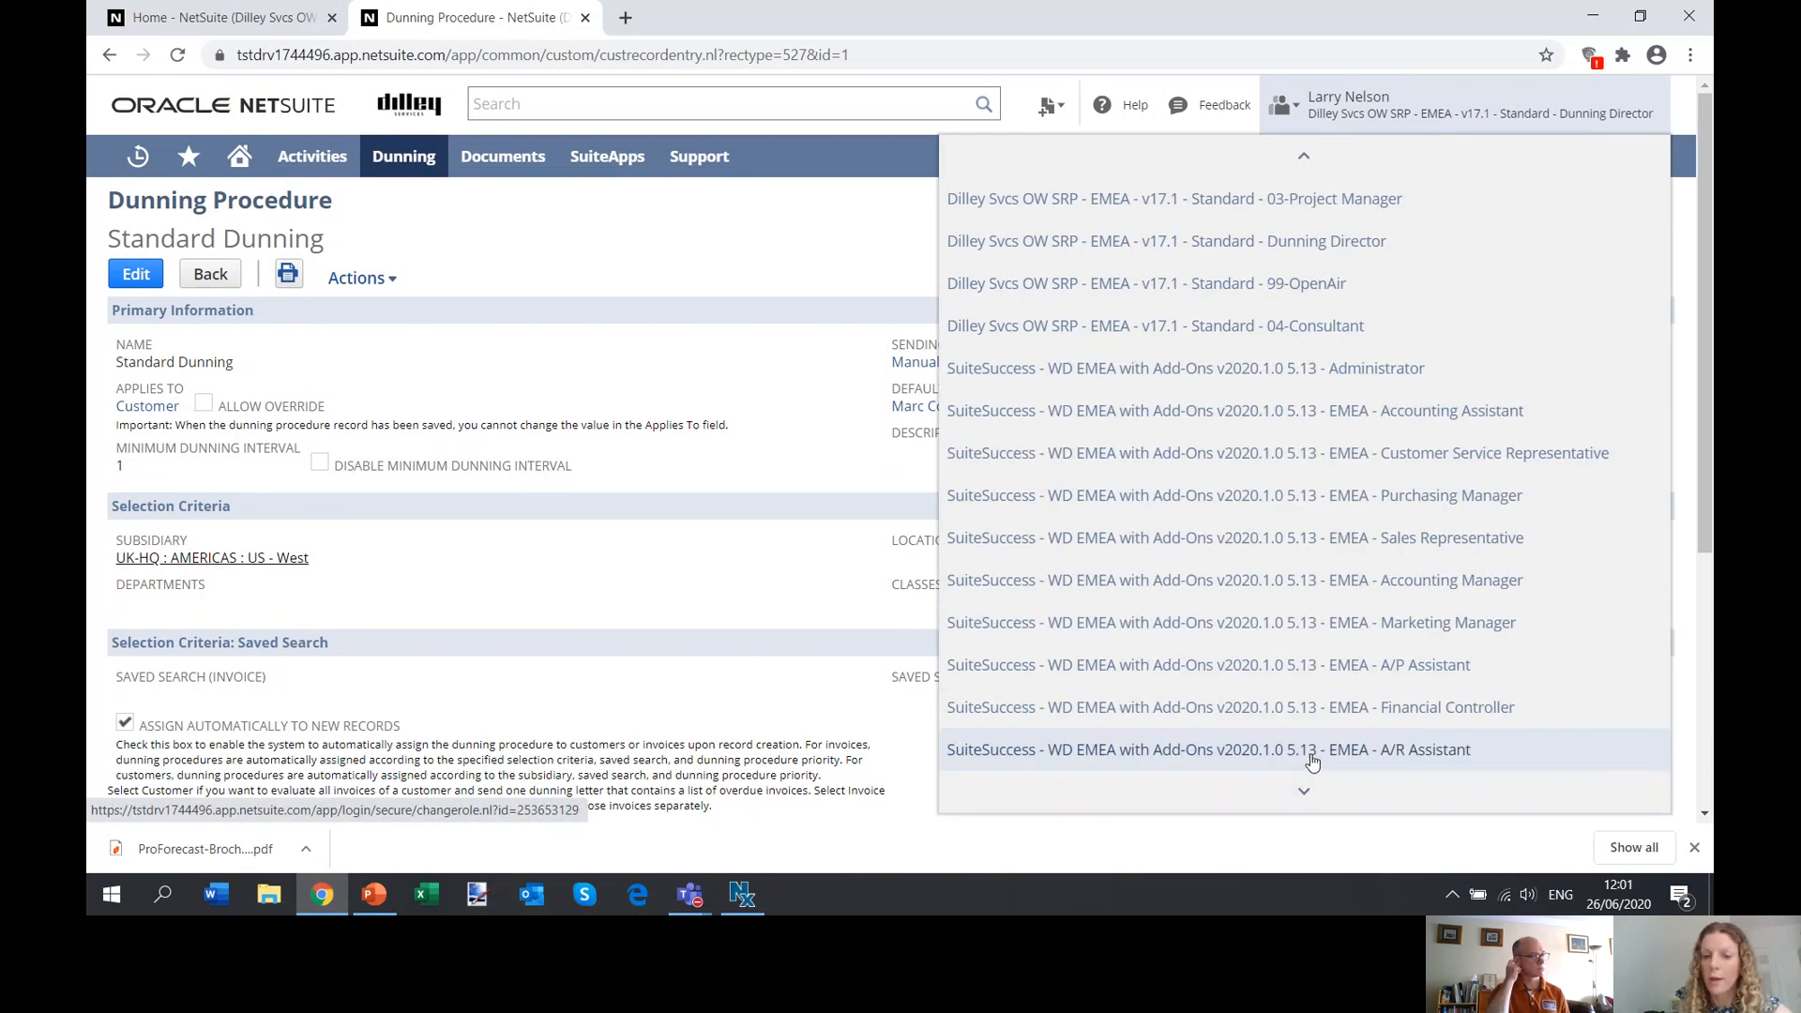
click(1314, 760)
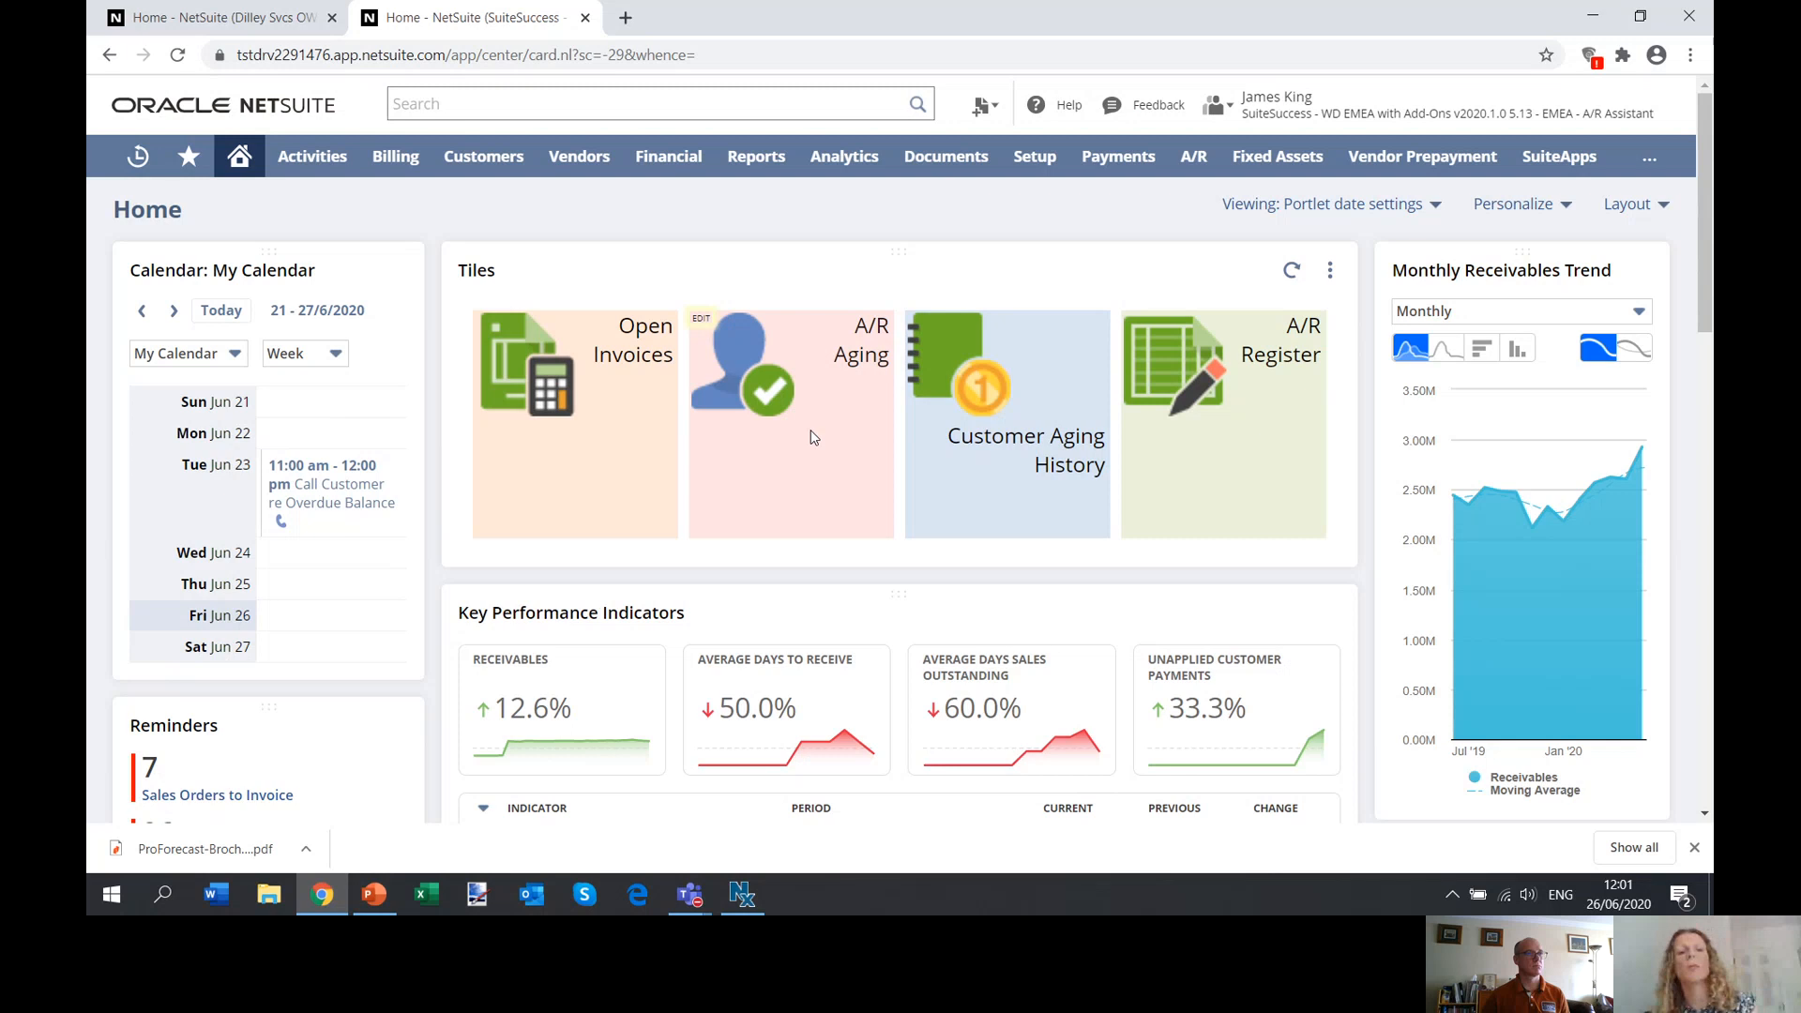
View the A/R Aging report in summary and in detail, and return to the home dashboard.
click(851, 363)
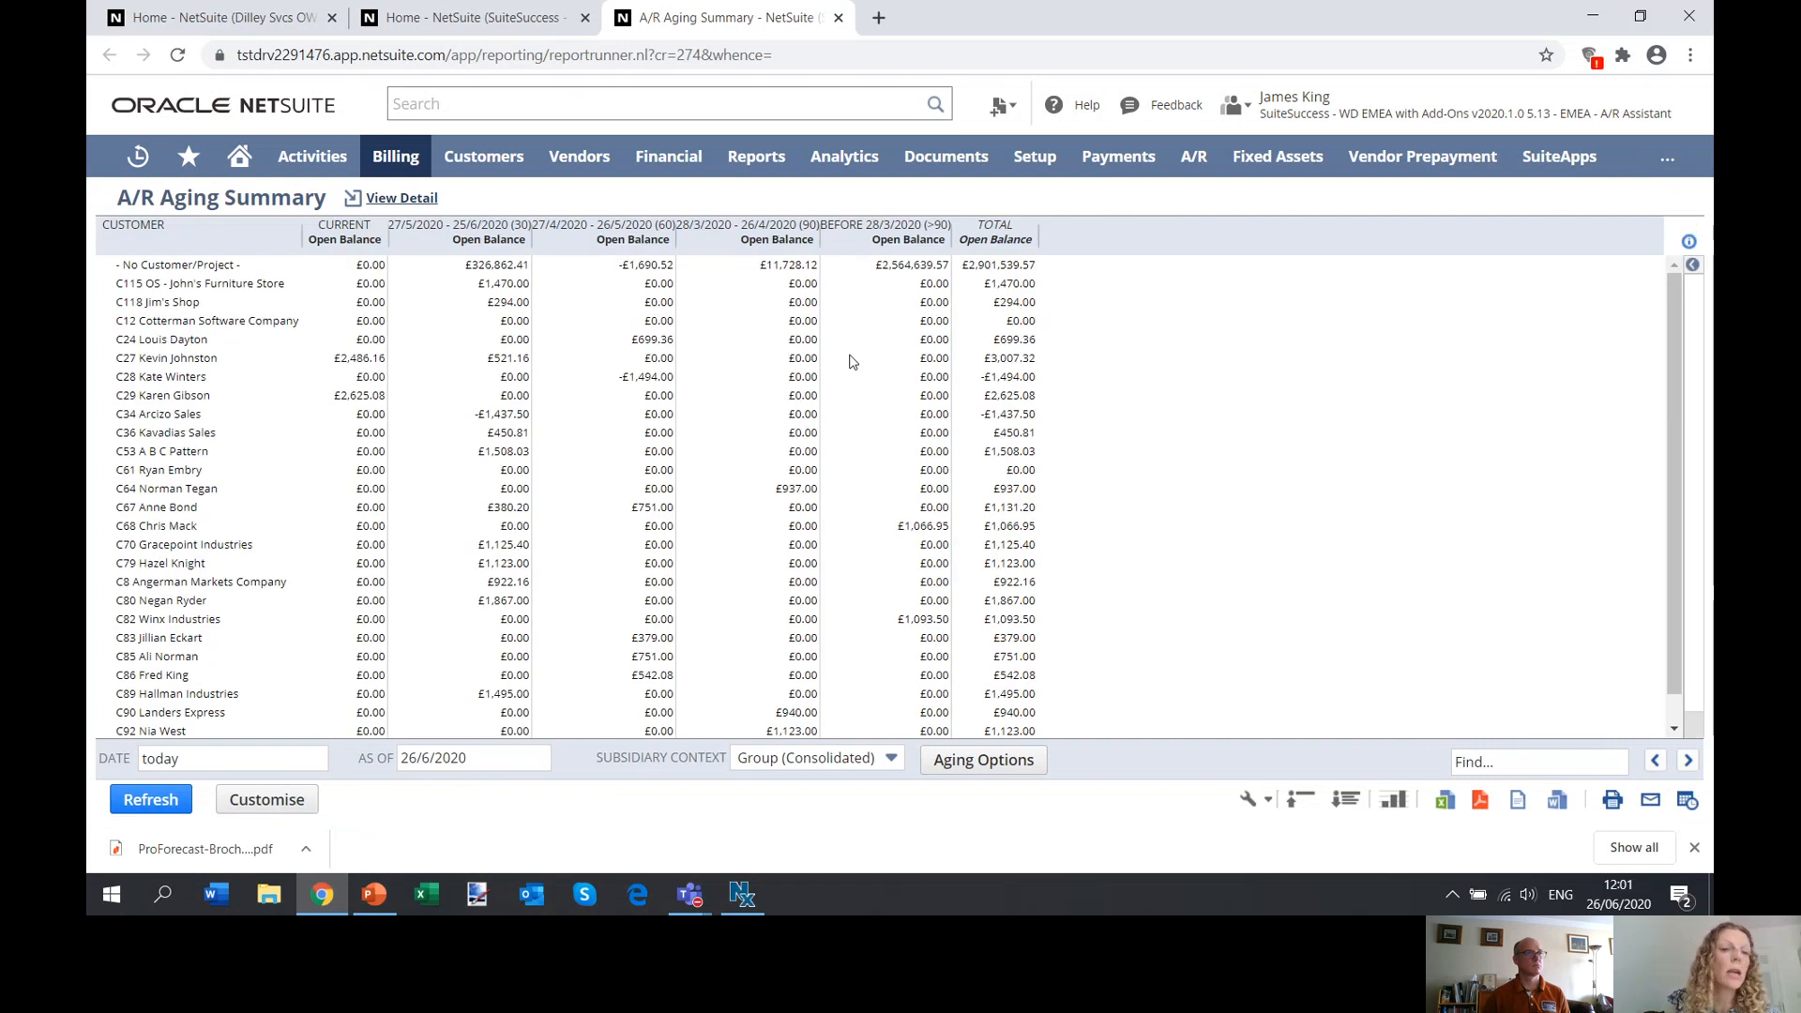
click(405, 199)
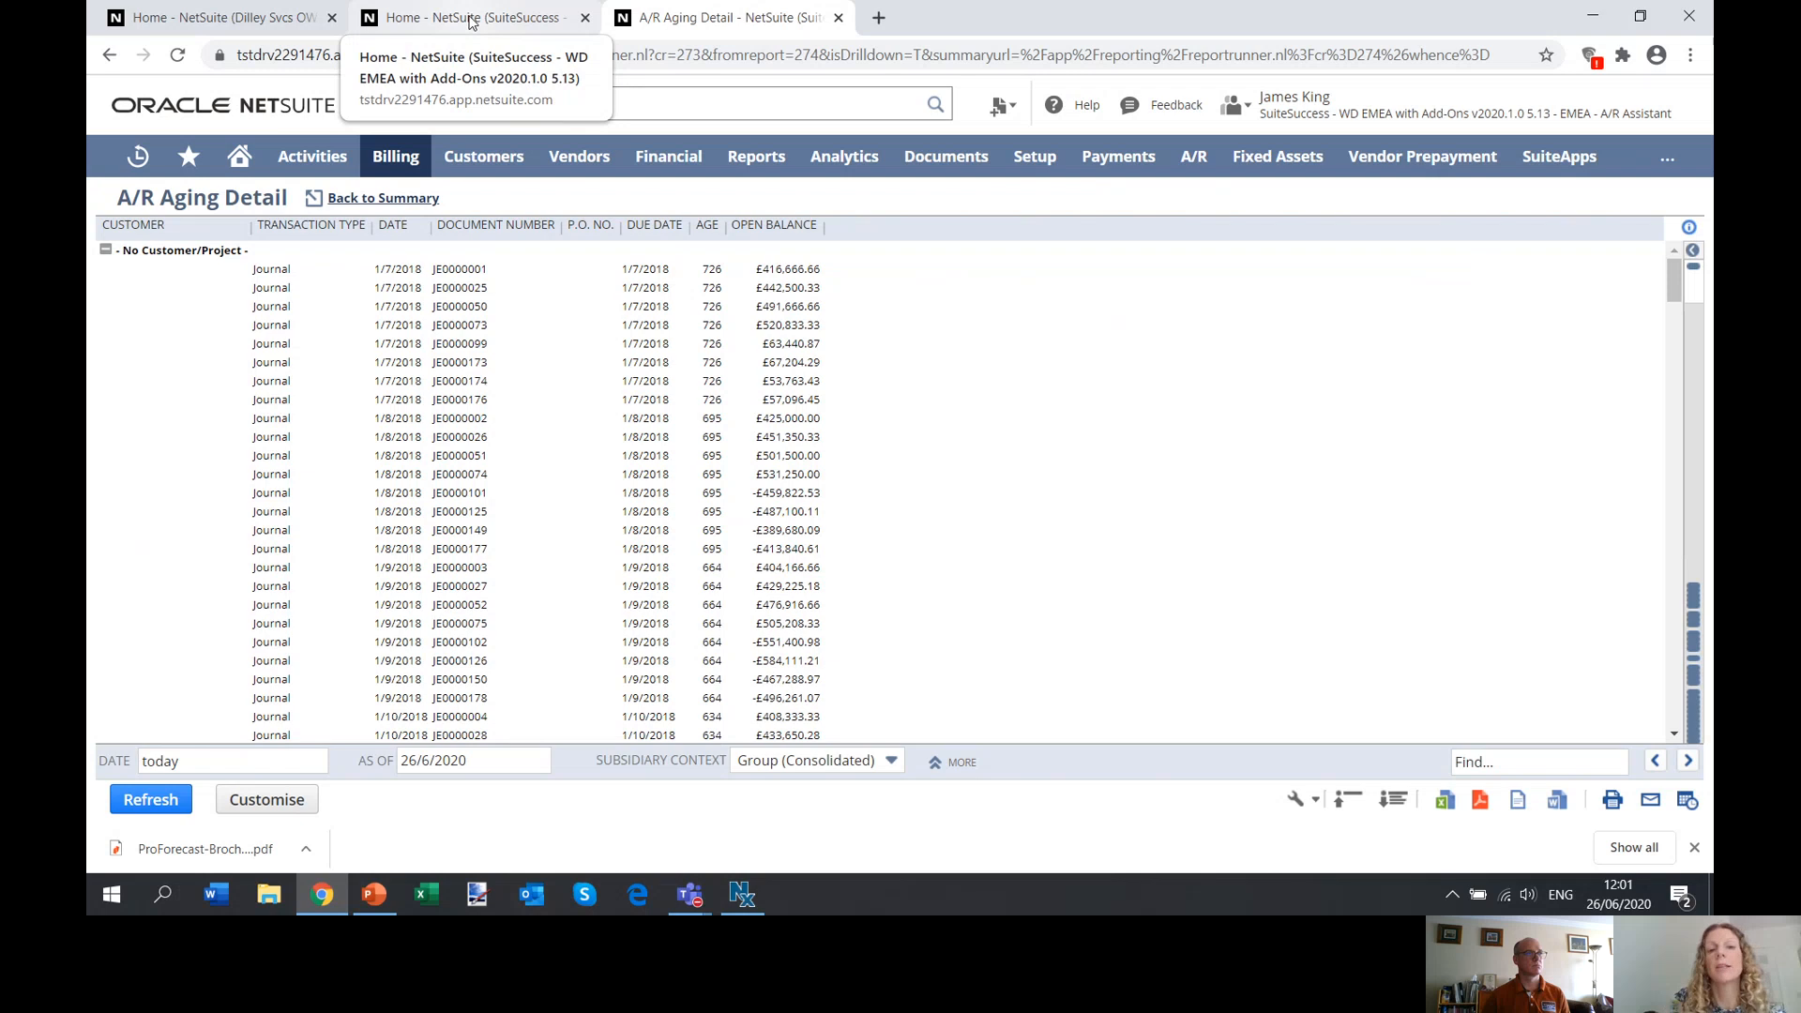
click(472, 20)
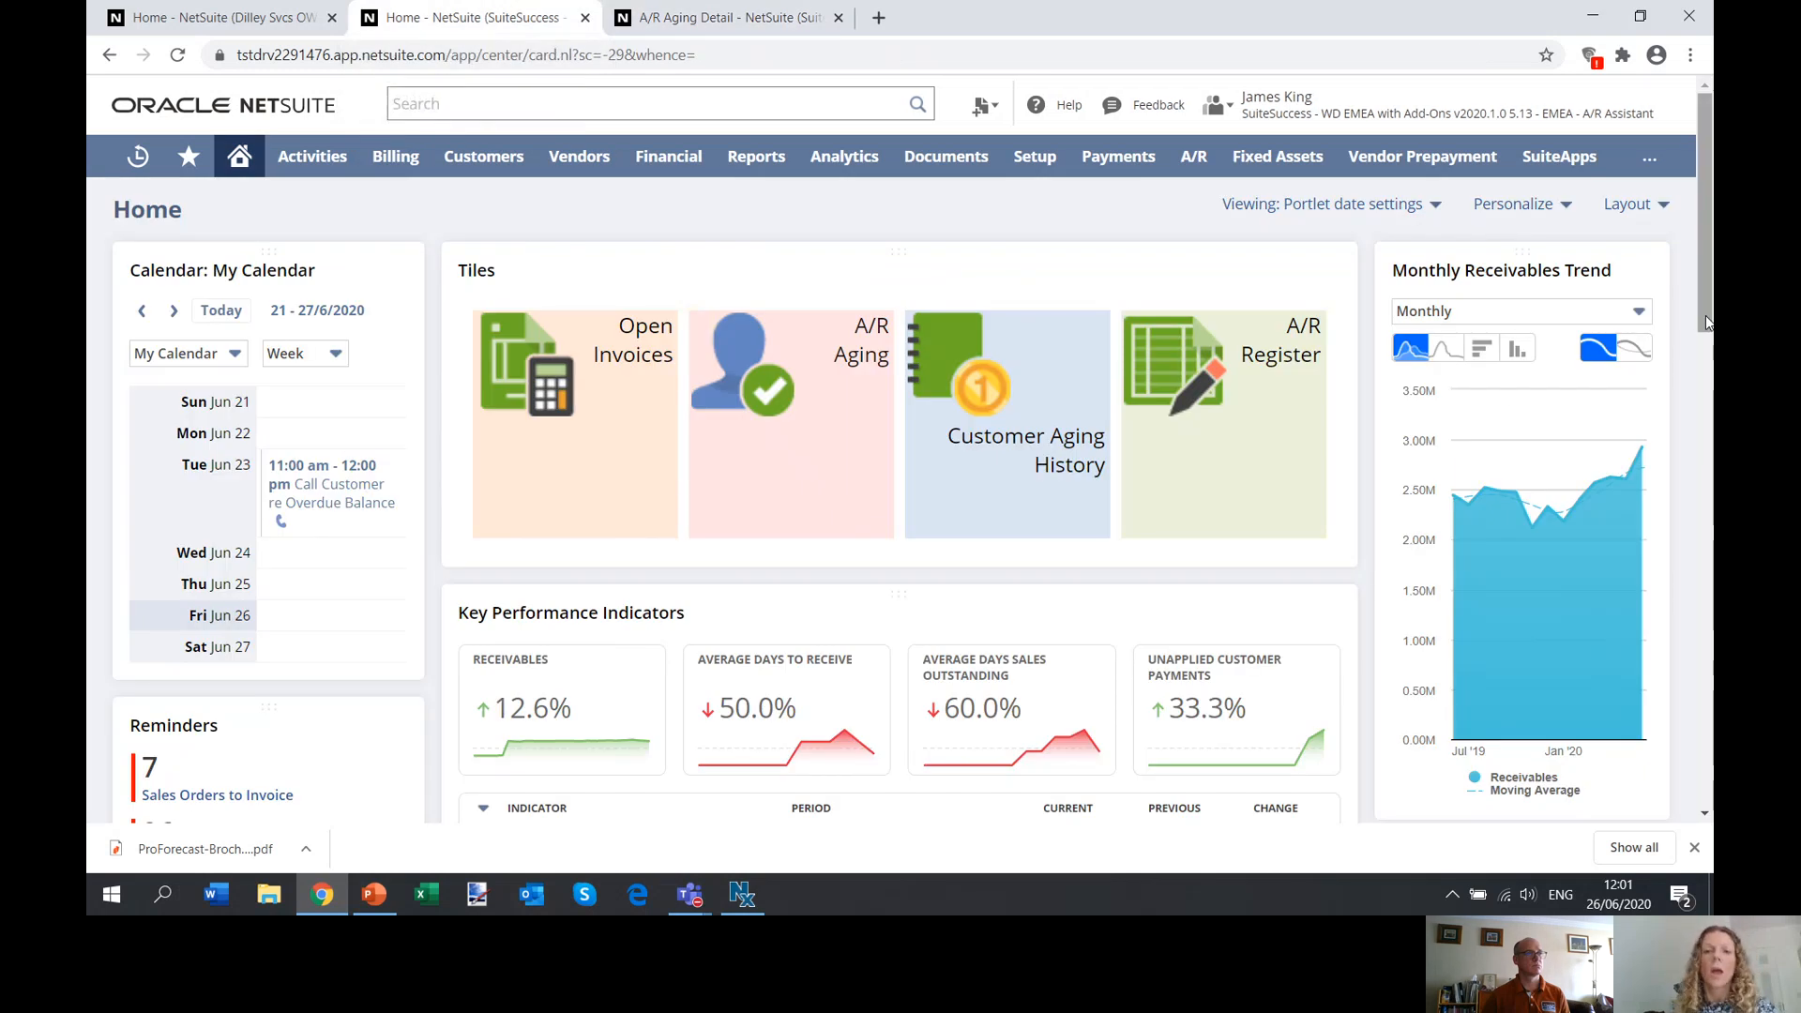
Change the period of the receivables trend chart to Daily and finally to Quarterly.
drag(1708, 324, 1708, 345)
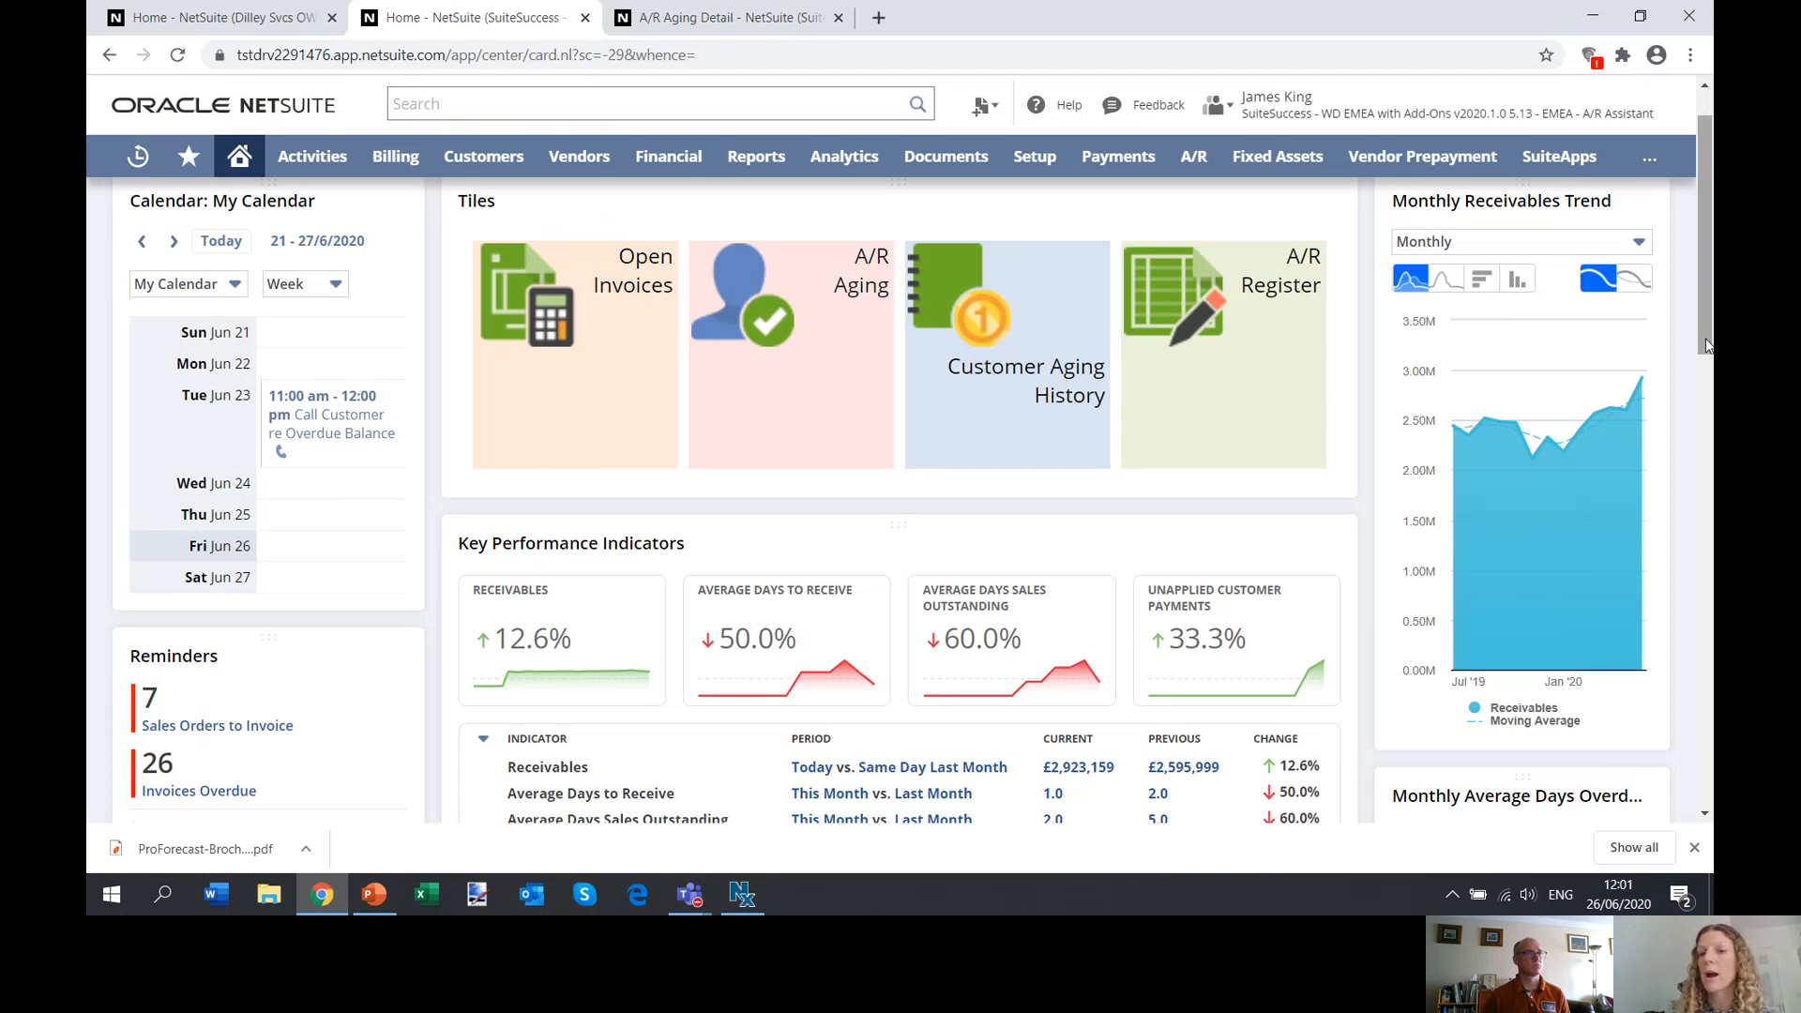
click(1508, 246)
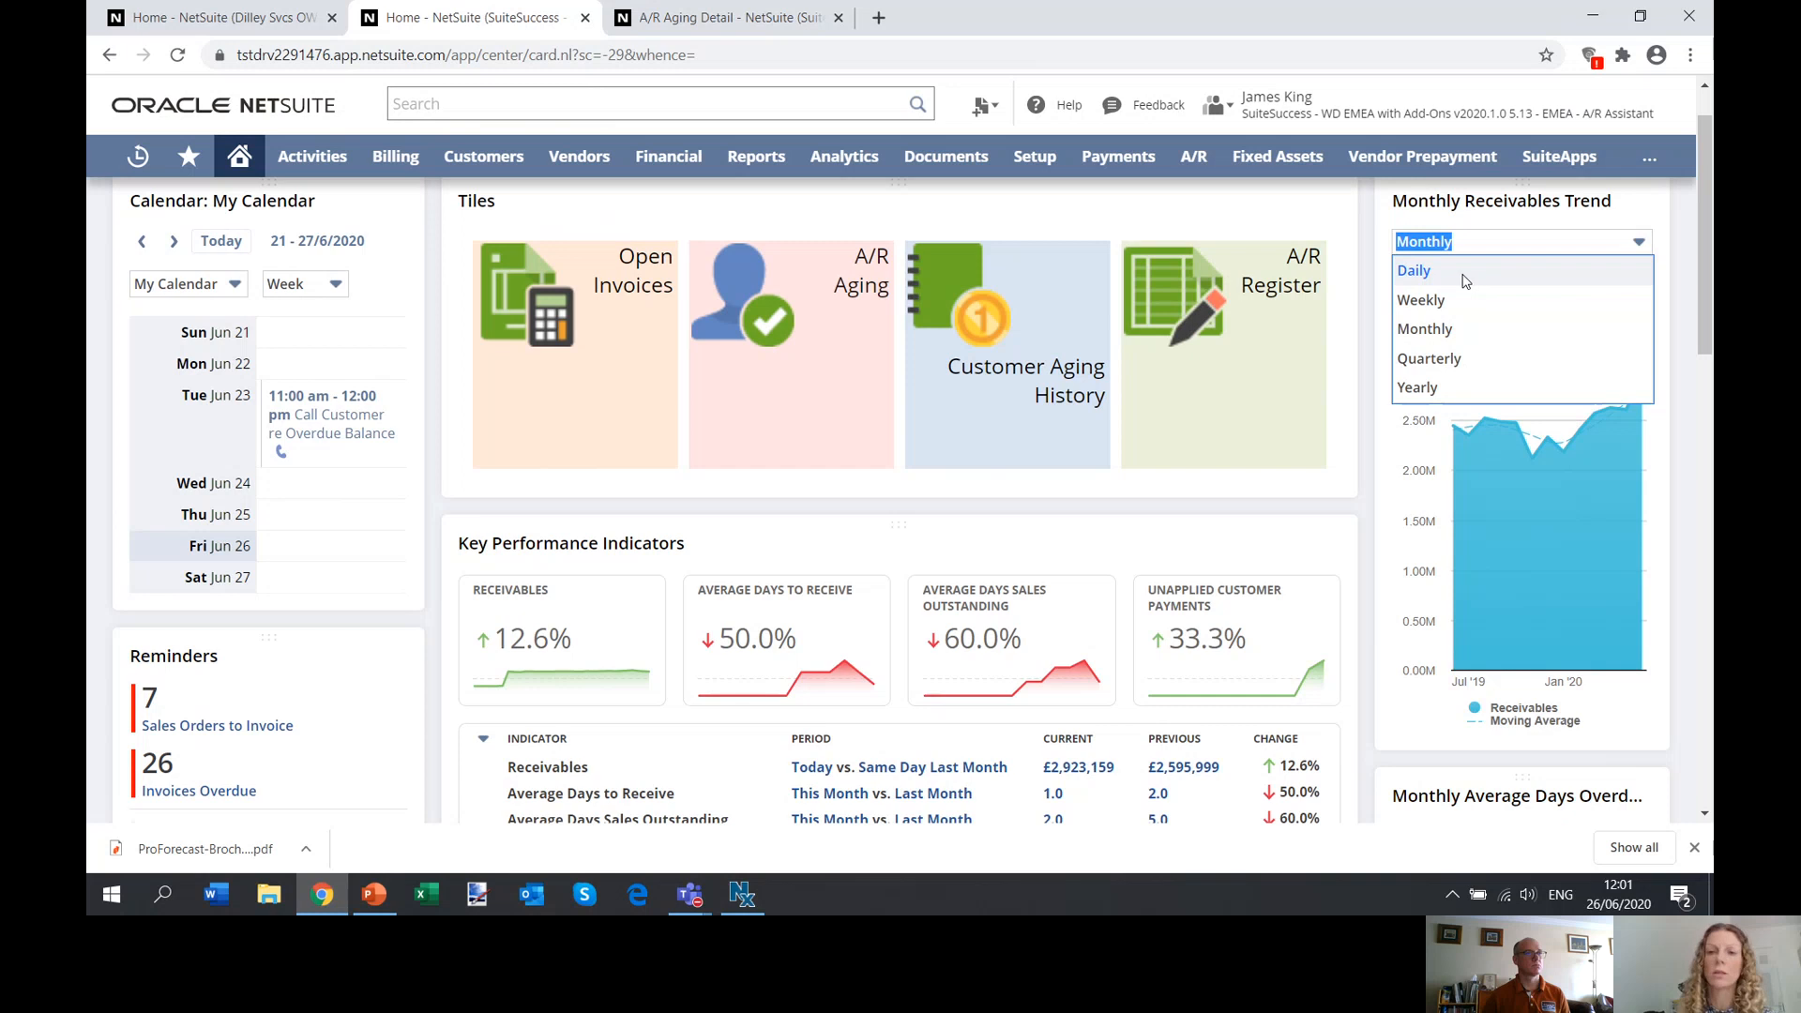
click(1464, 281)
click(1474, 249)
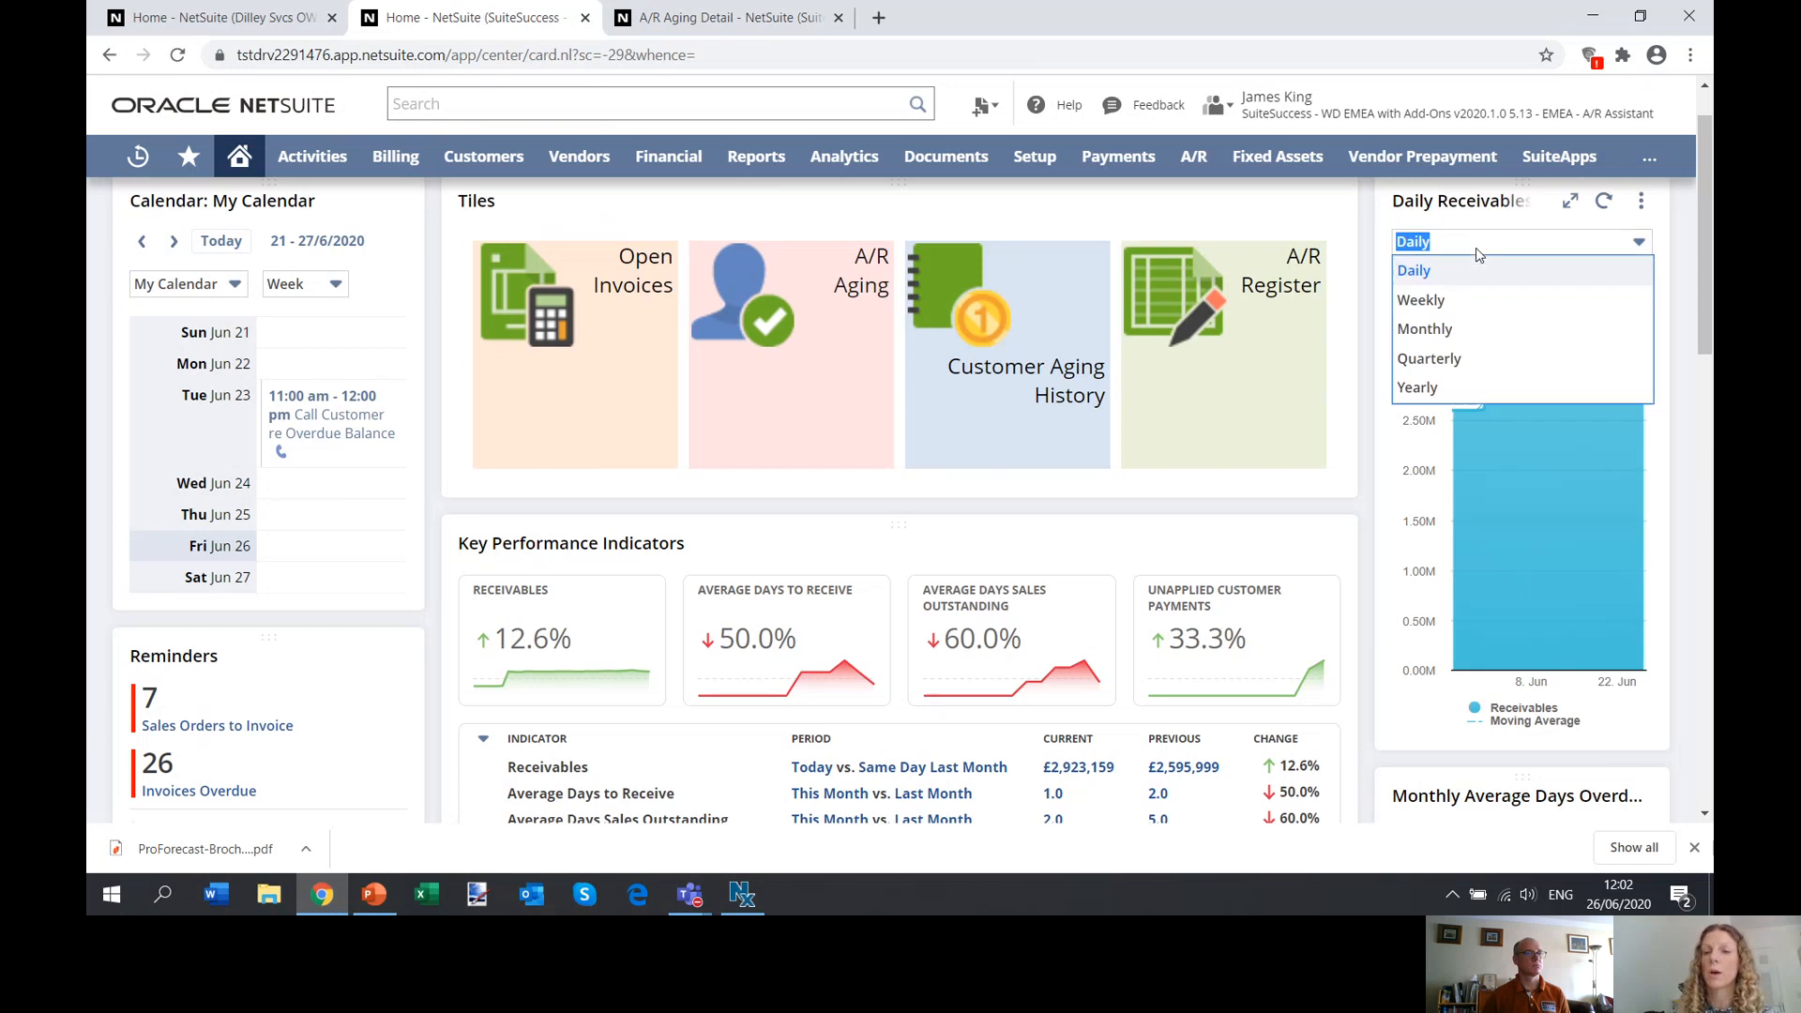
click(1451, 365)
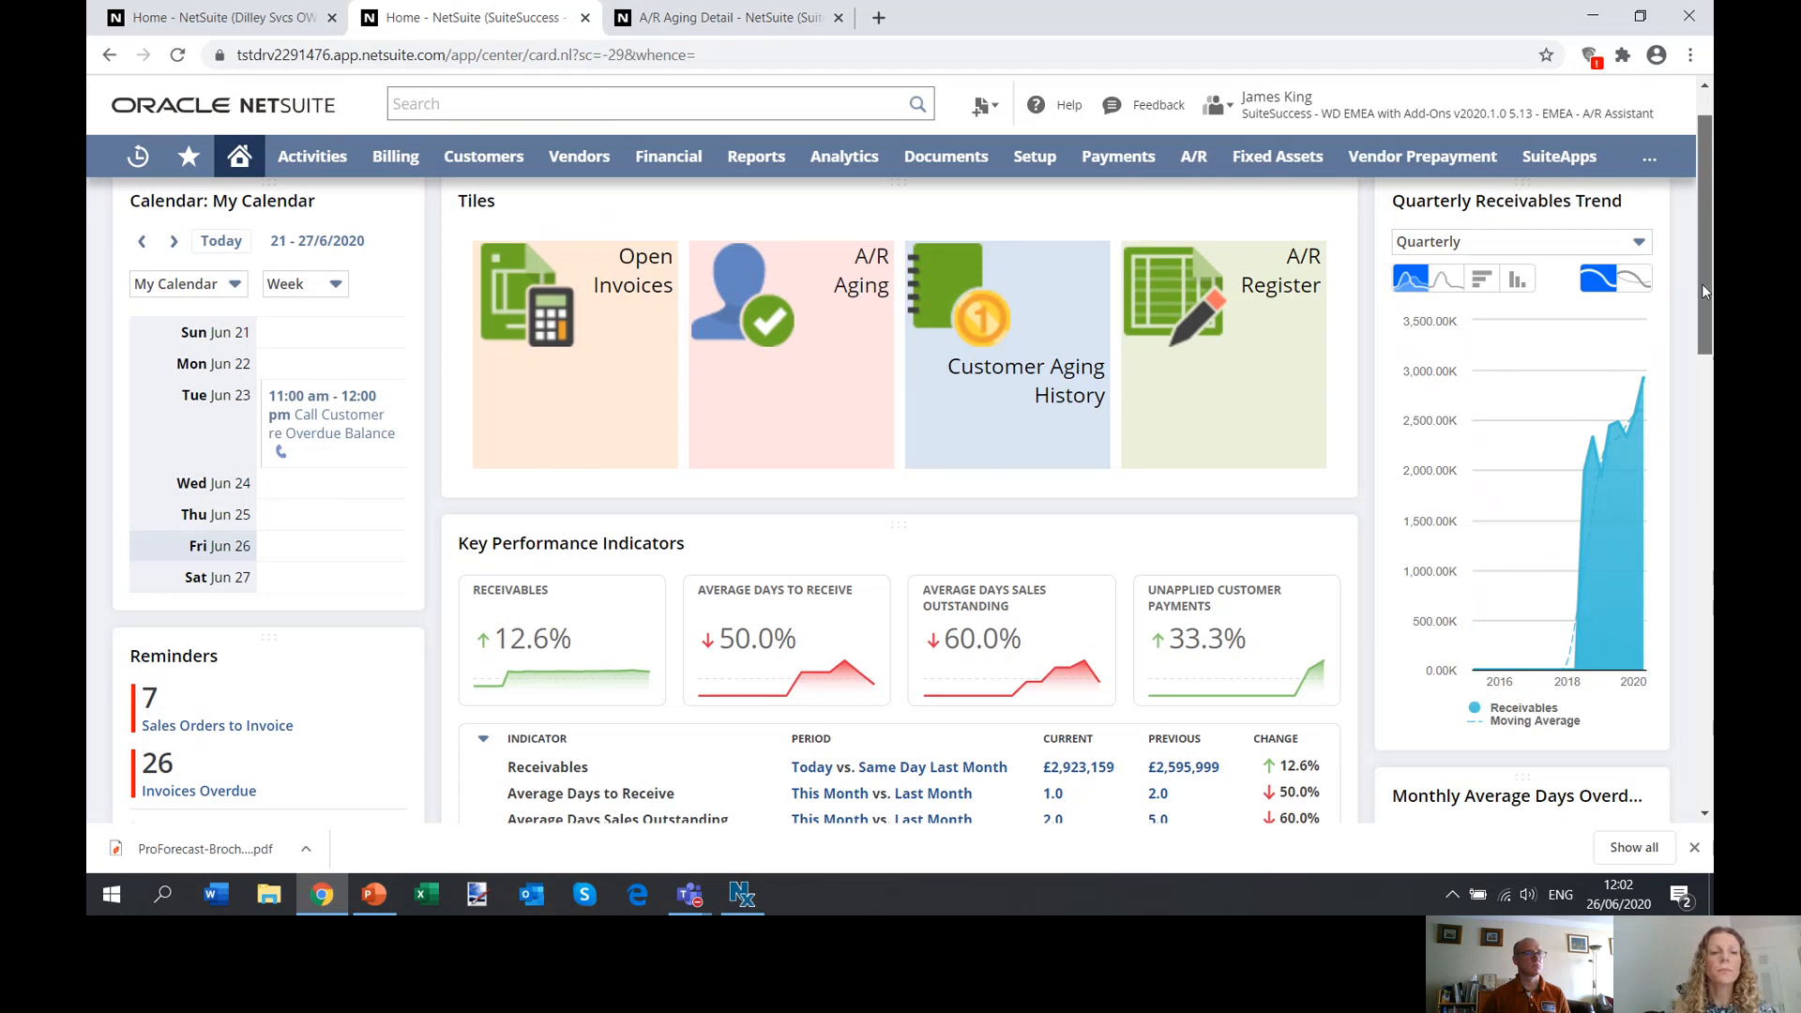
Review the dashboard's key performance indicators, reminders and overdue trend, and select Average Days Sales Outstanding for the KPI Meter.
drag(1701, 284, 1705, 355)
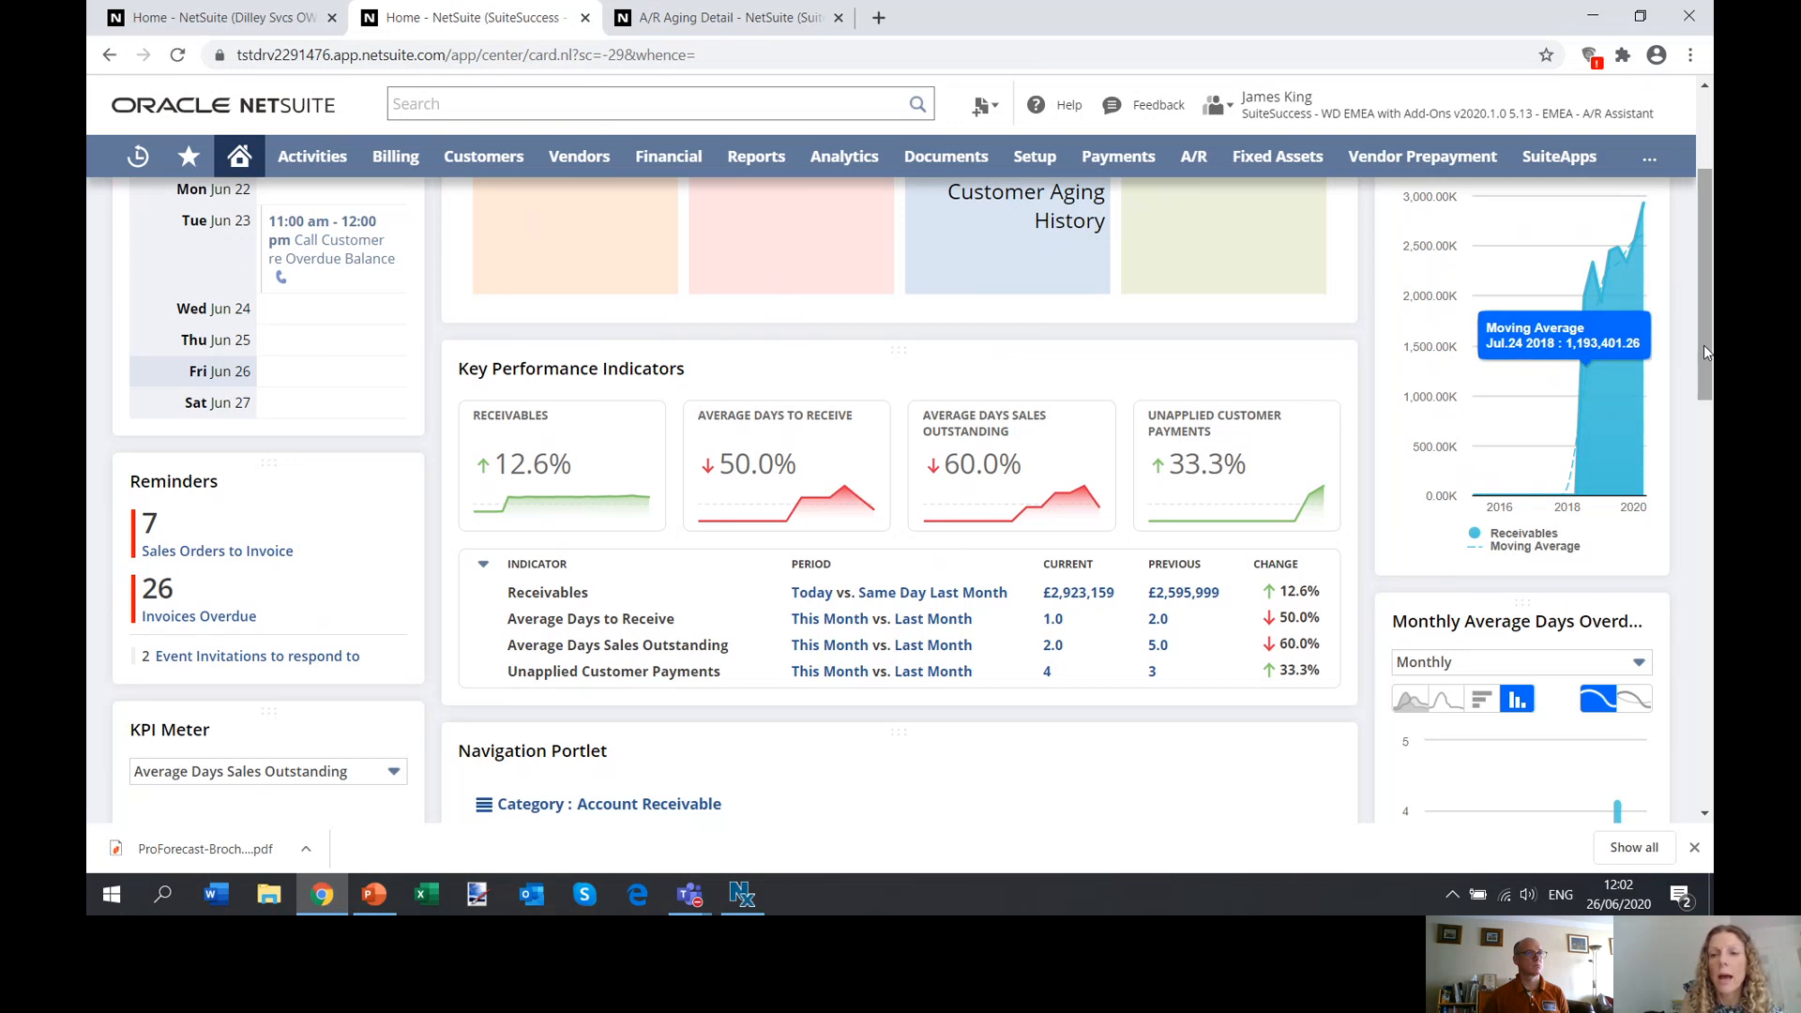
drag(1704, 345, 1703, 386)
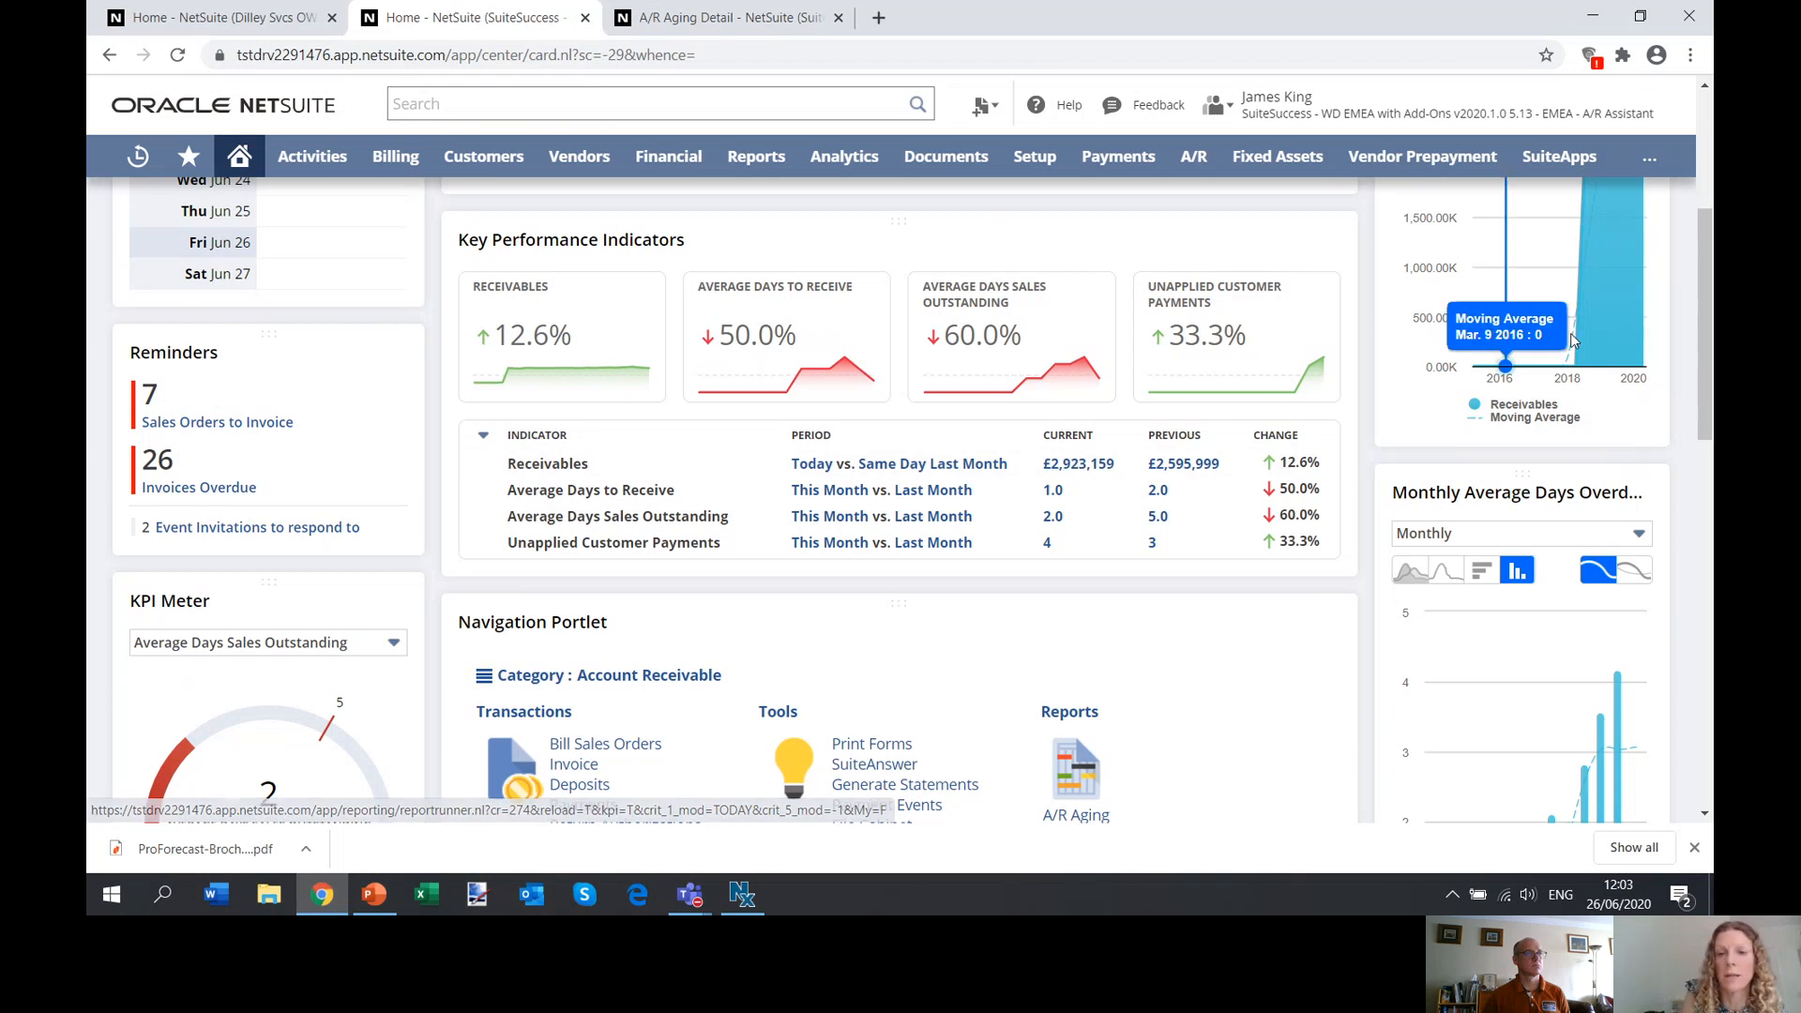
drag(1704, 361, 1701, 404)
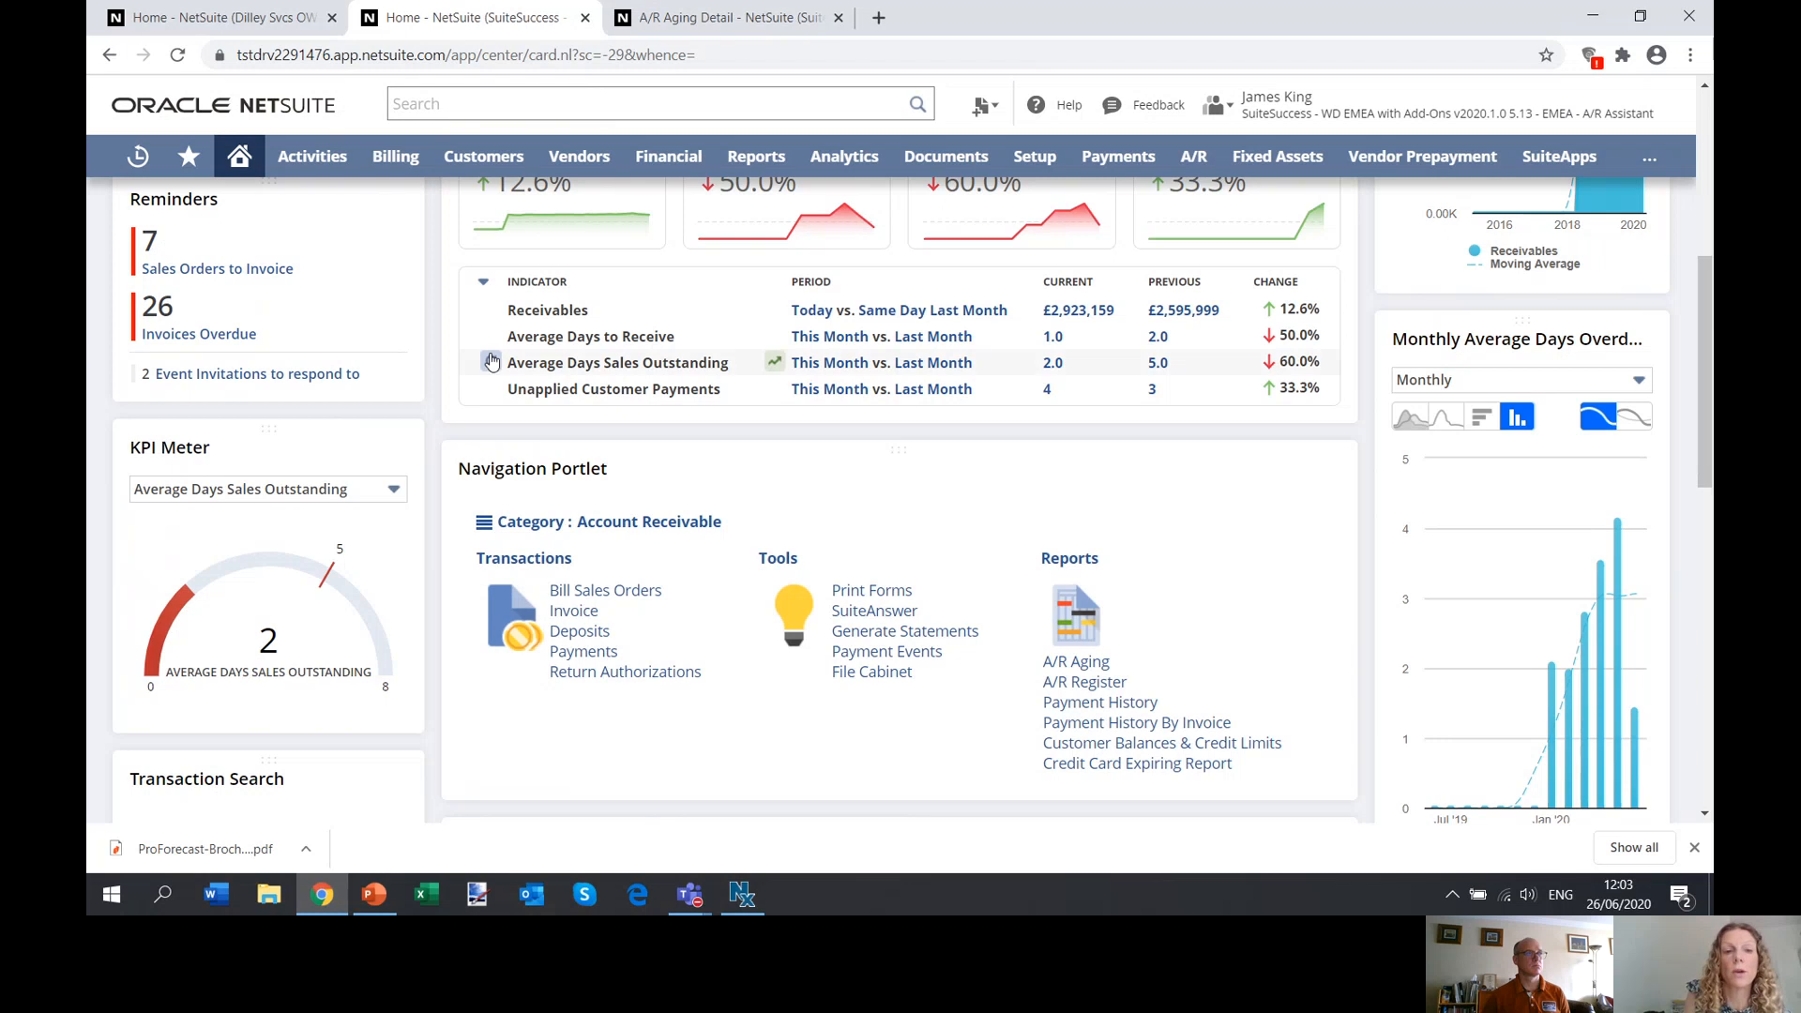
click(254, 498)
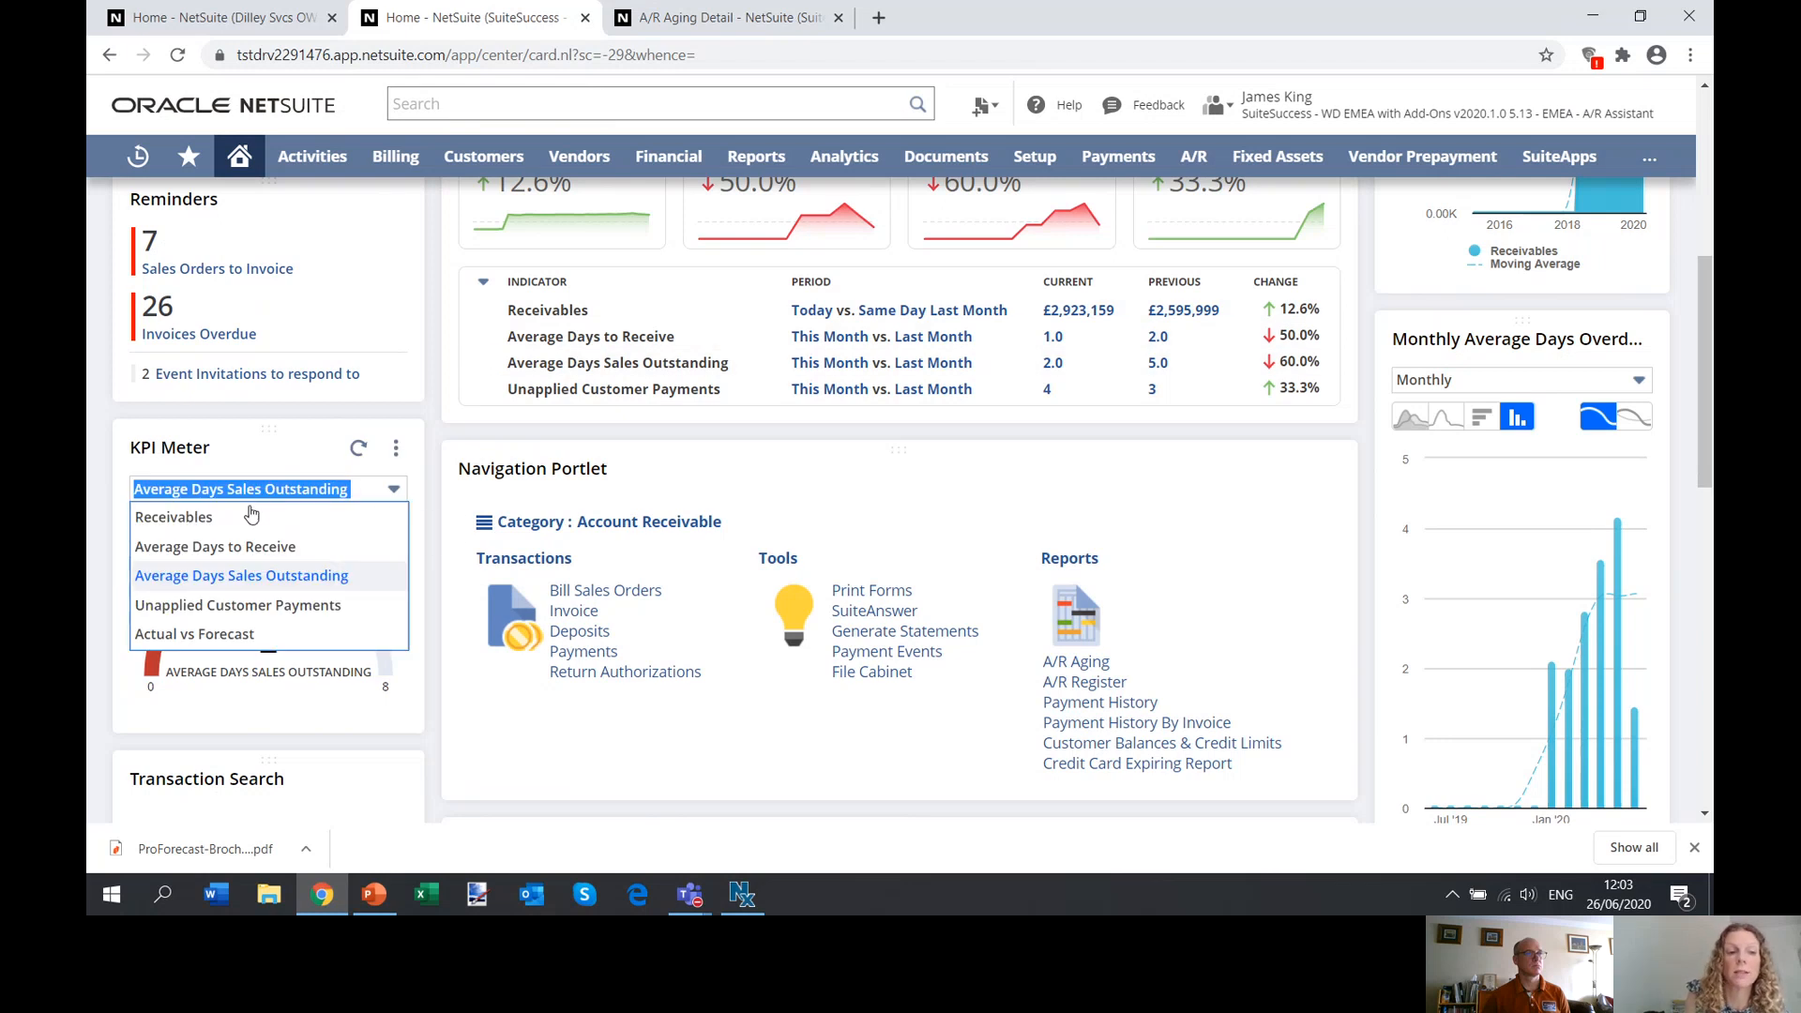
click(185, 579)
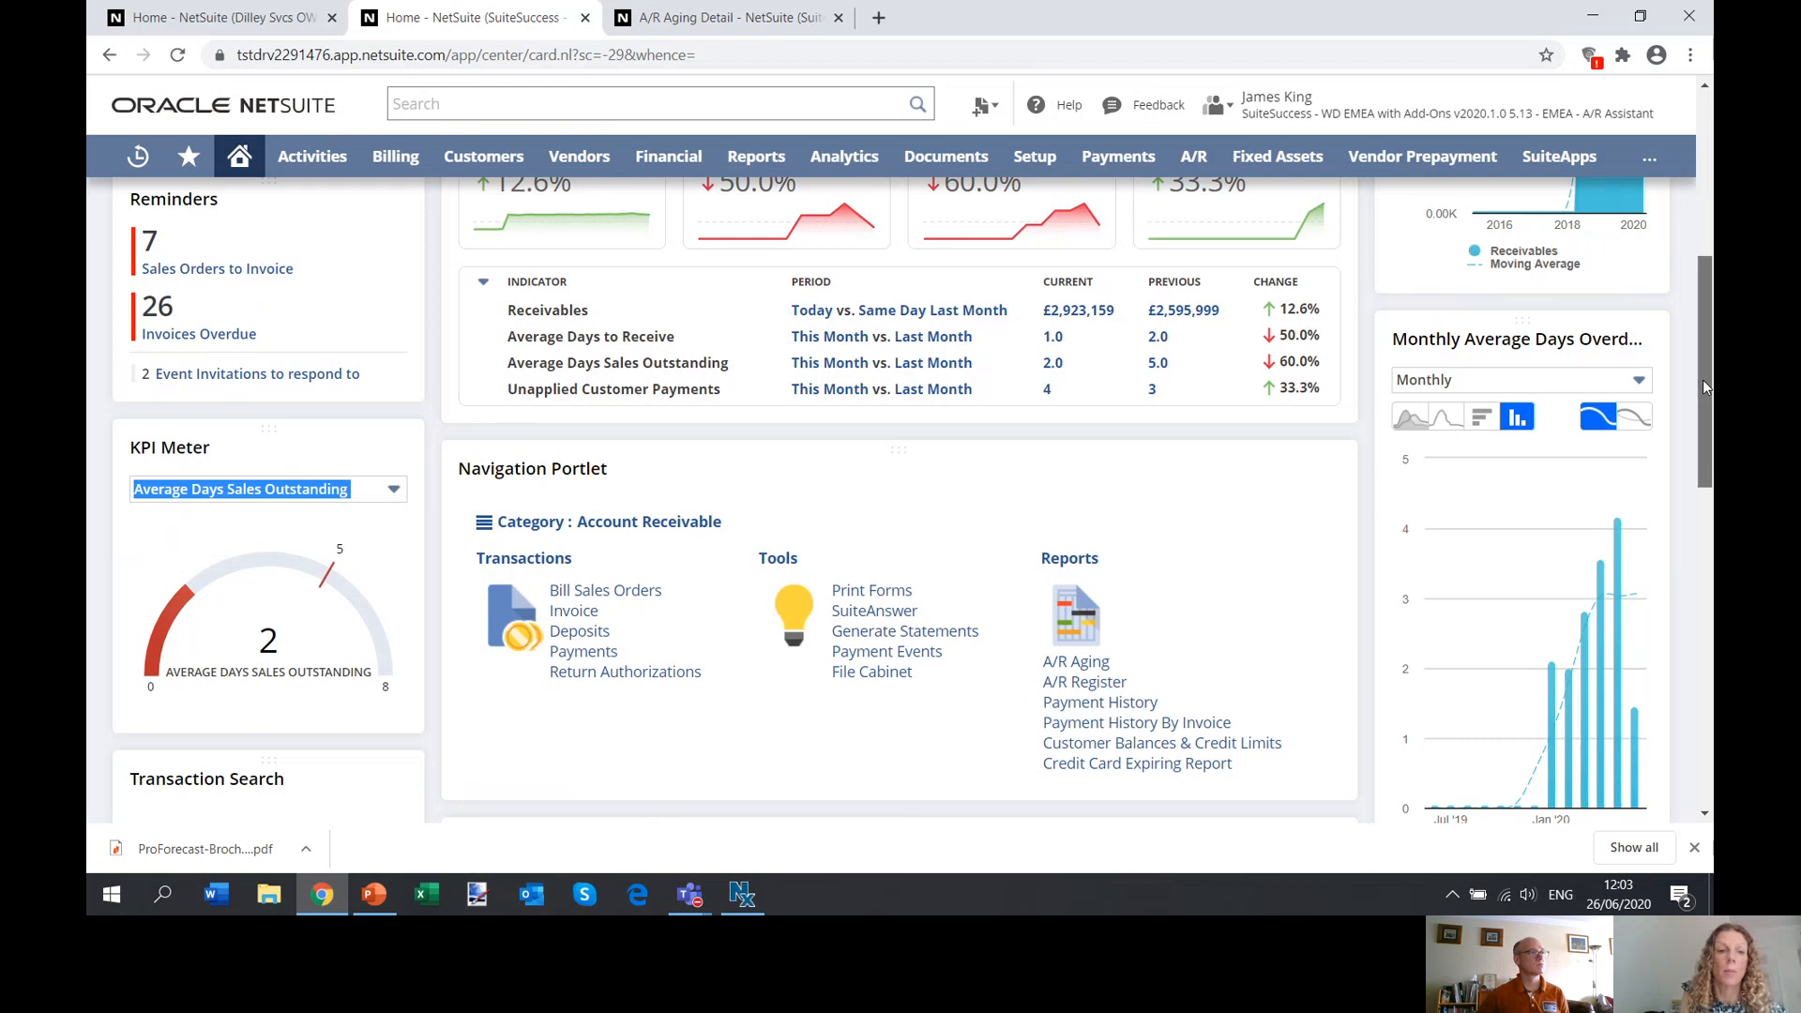
Examine the Invoices > 30 Days > 100 list and the Forecasted Cash Receipts on the dashboard.
drag(1702, 379, 1705, 520)
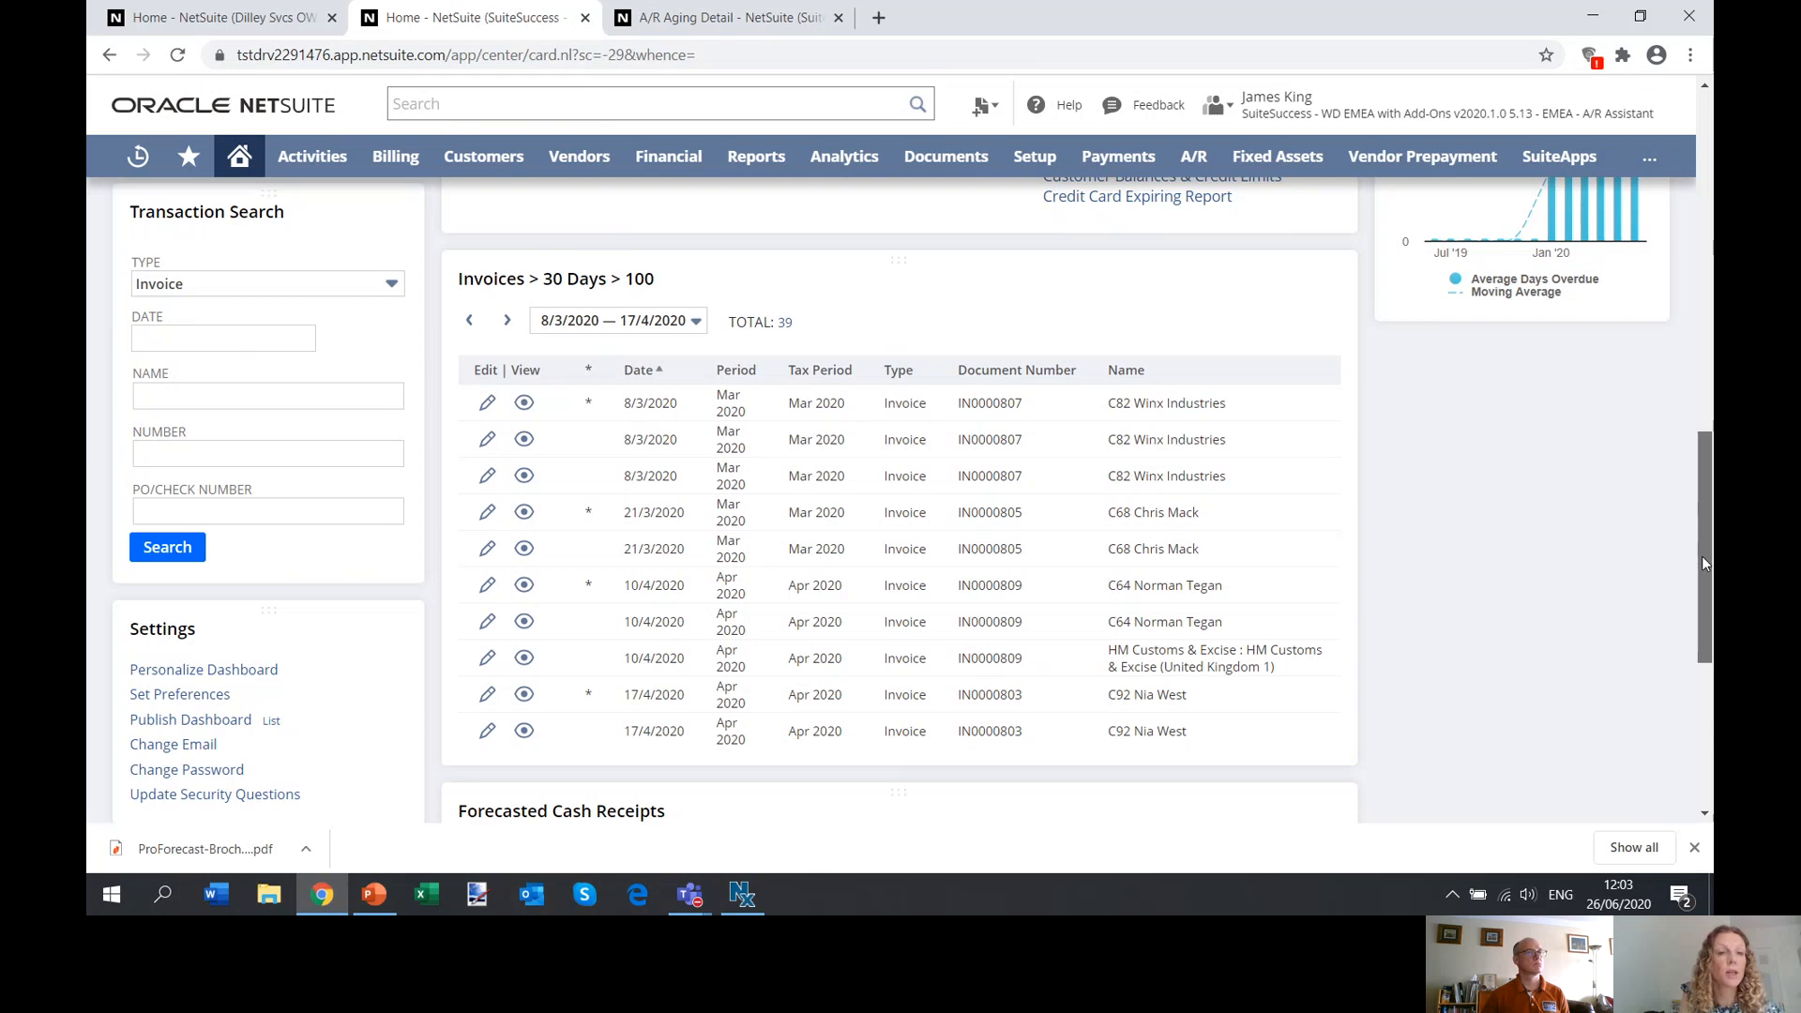
drag(1706, 563, 1699, 711)
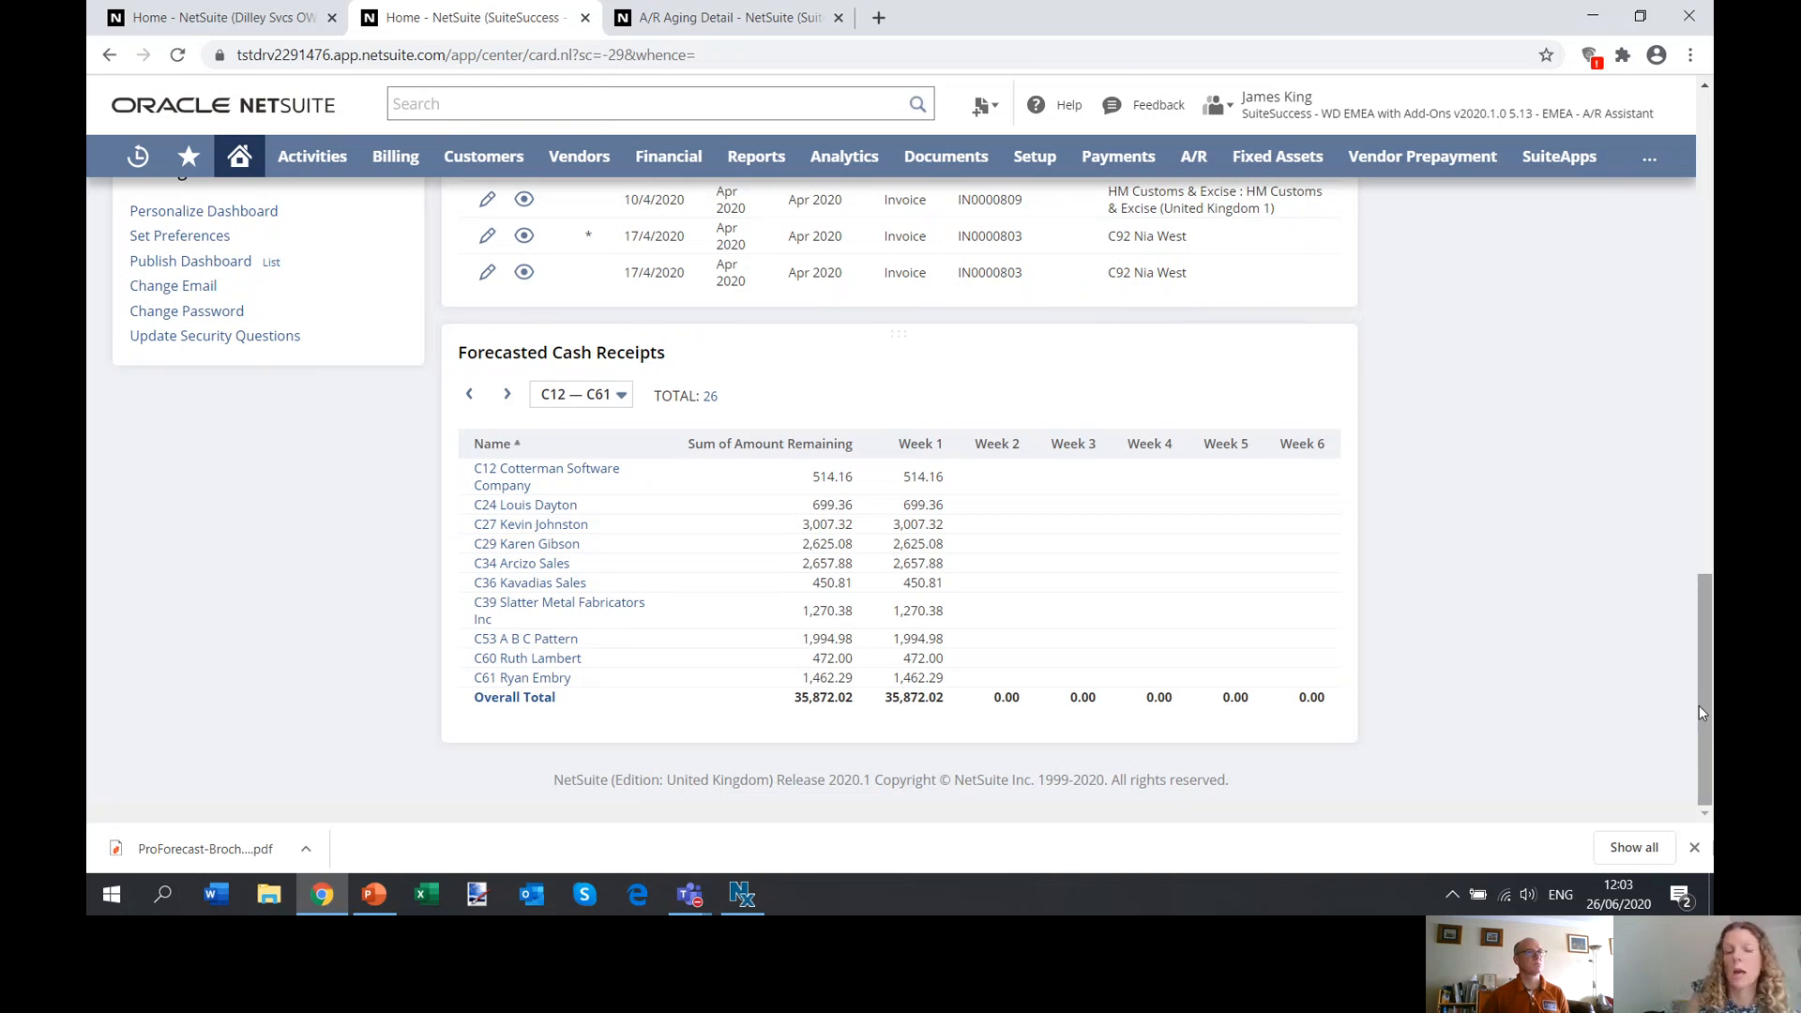
drag(1697, 705, 1709, 192)
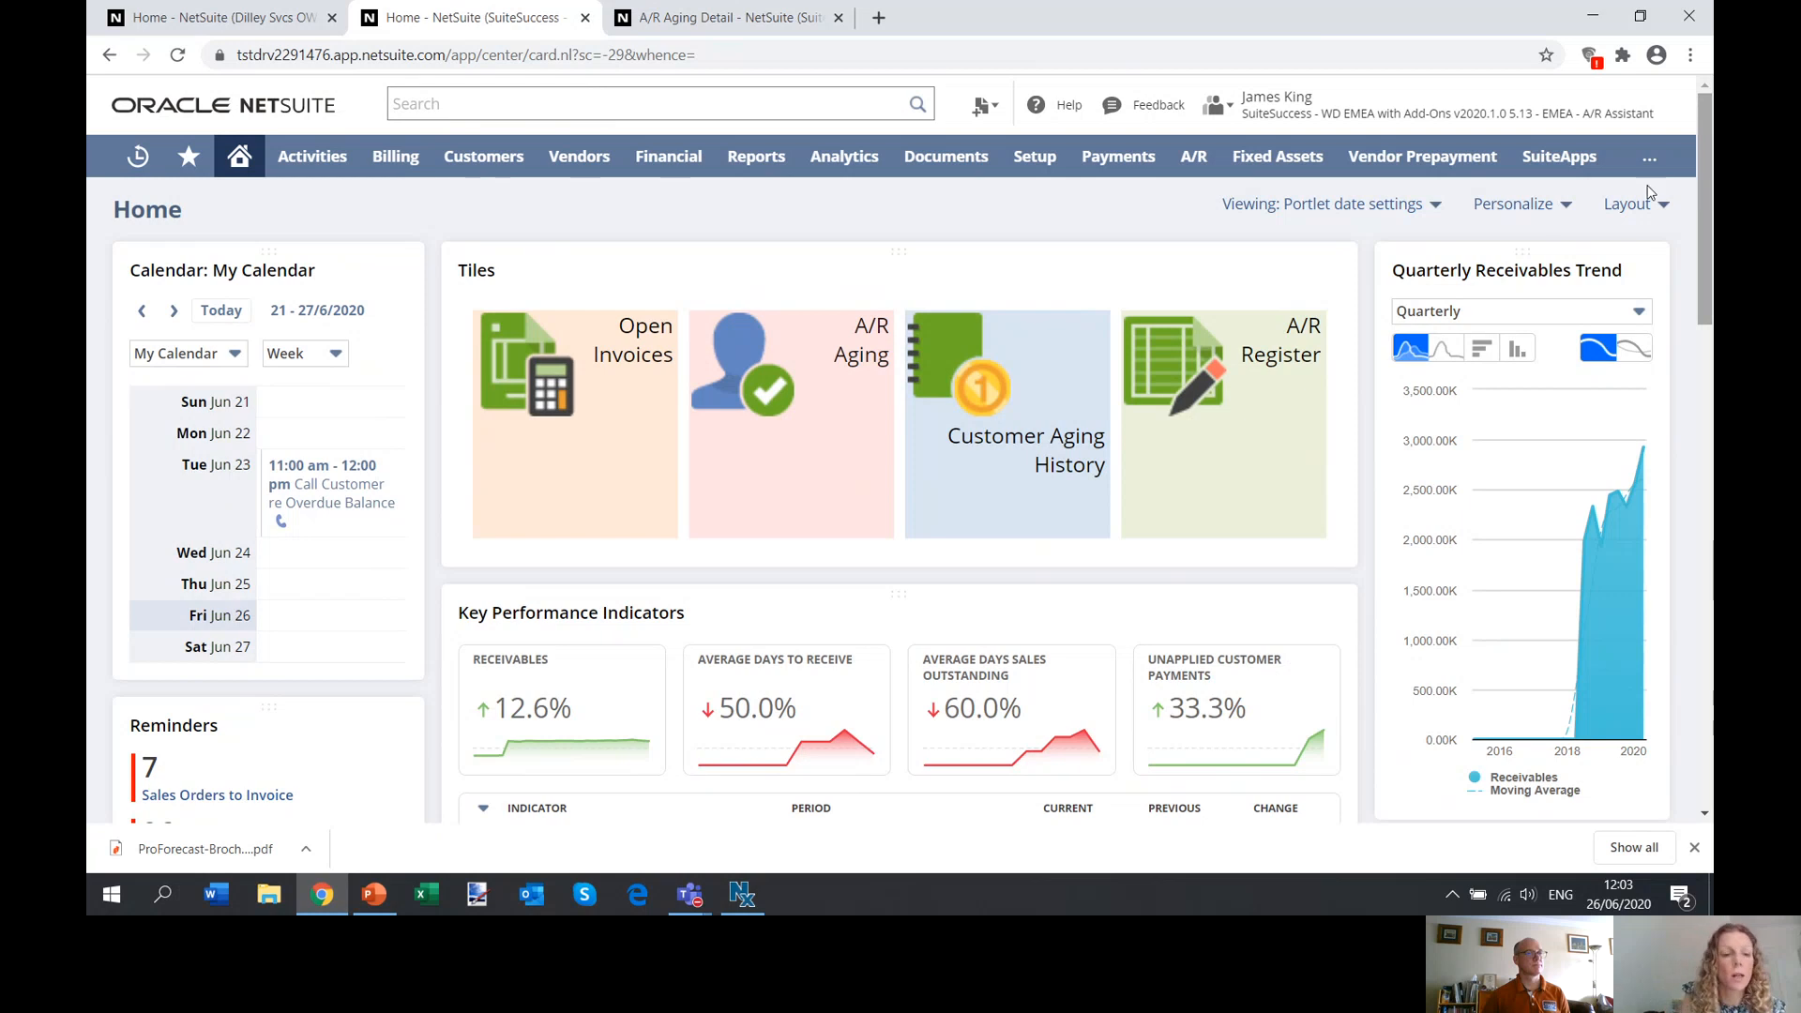
Switch to the PowerPoint_DebtorManagement presentation in PowerPoint and display the closing Thank You slide.
click(375, 895)
click(215, 786)
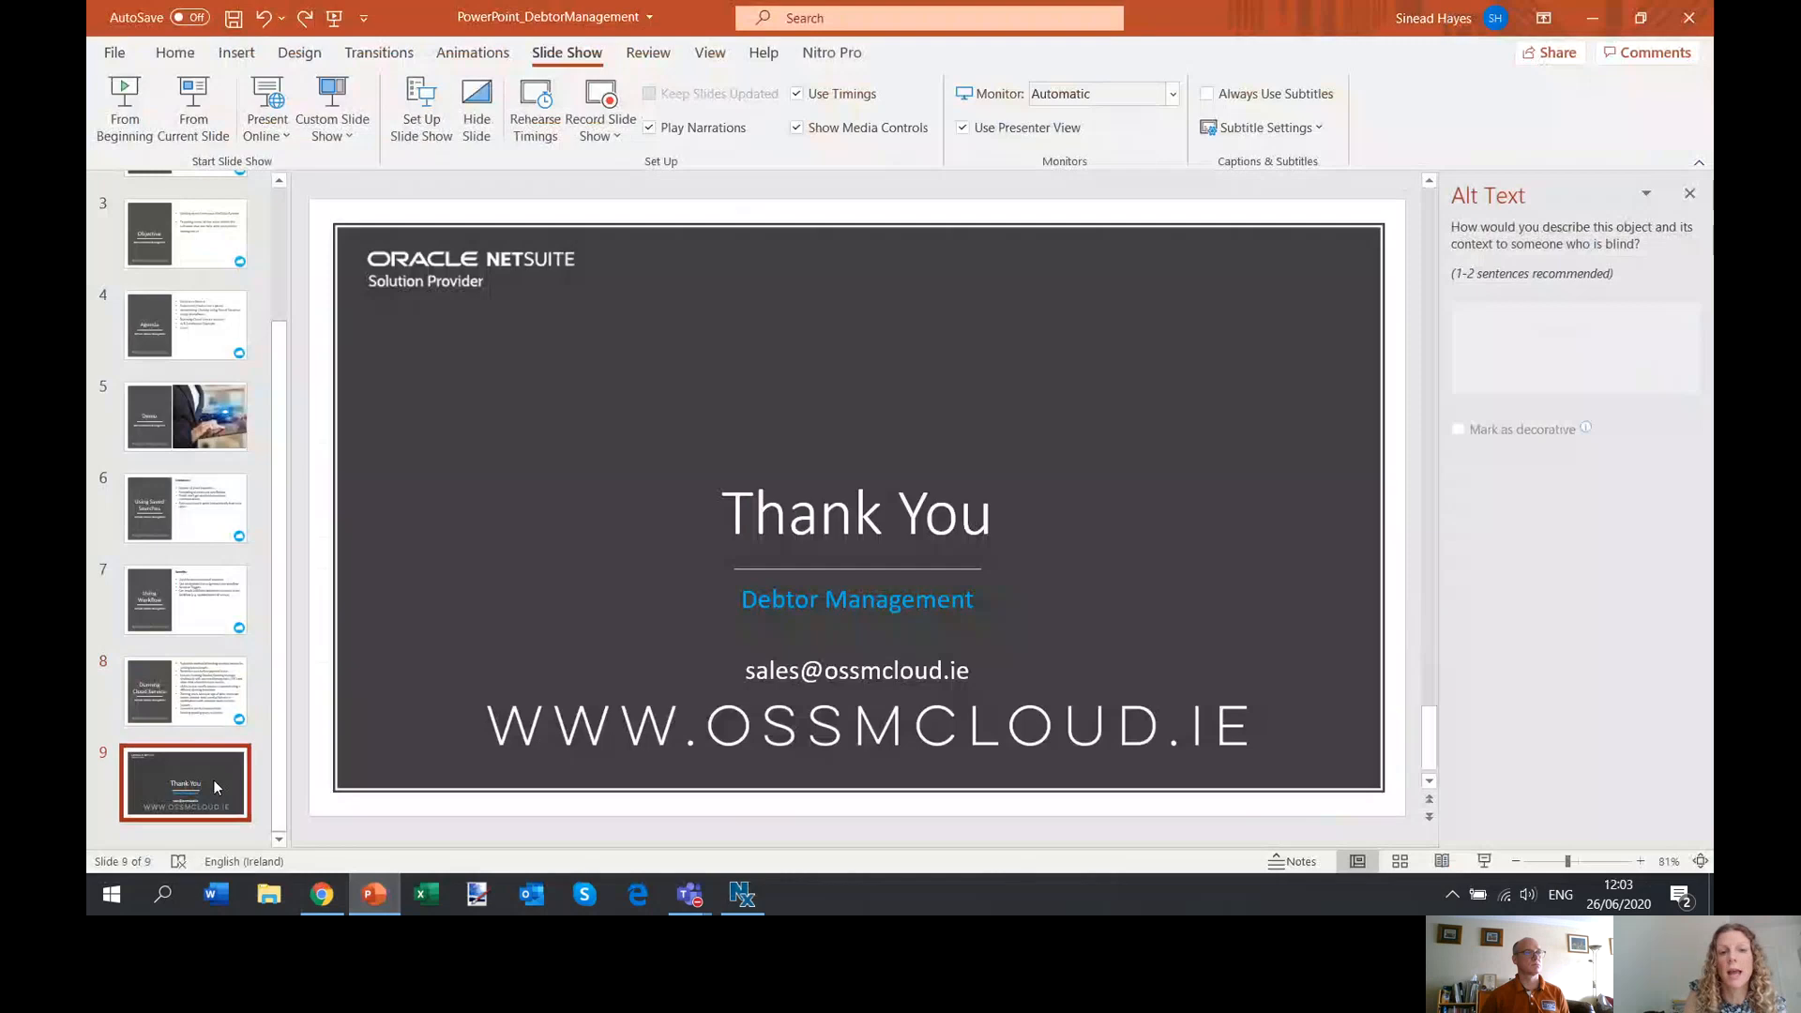